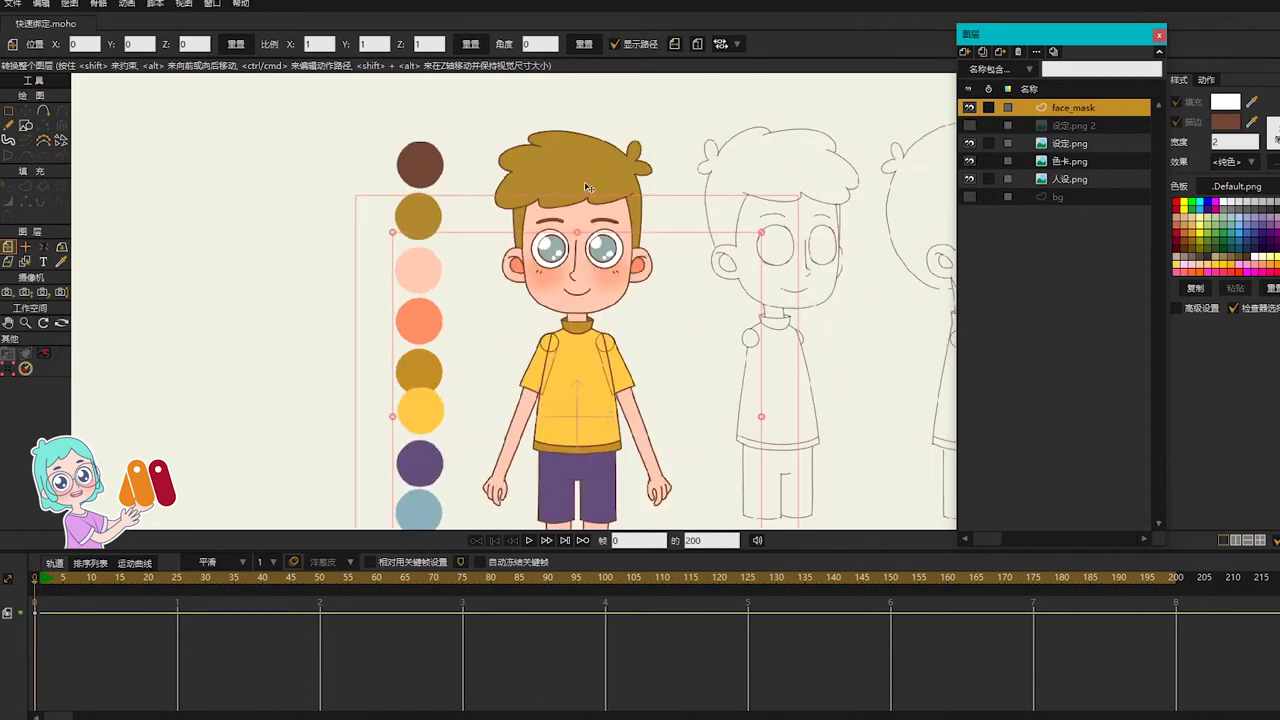
Step: Trace a closed face outline on the face_mask layer with Add Point, following the jaw and rounding over beneath the hair
key("a")
left_click_drag(571, 167, 484, 211)
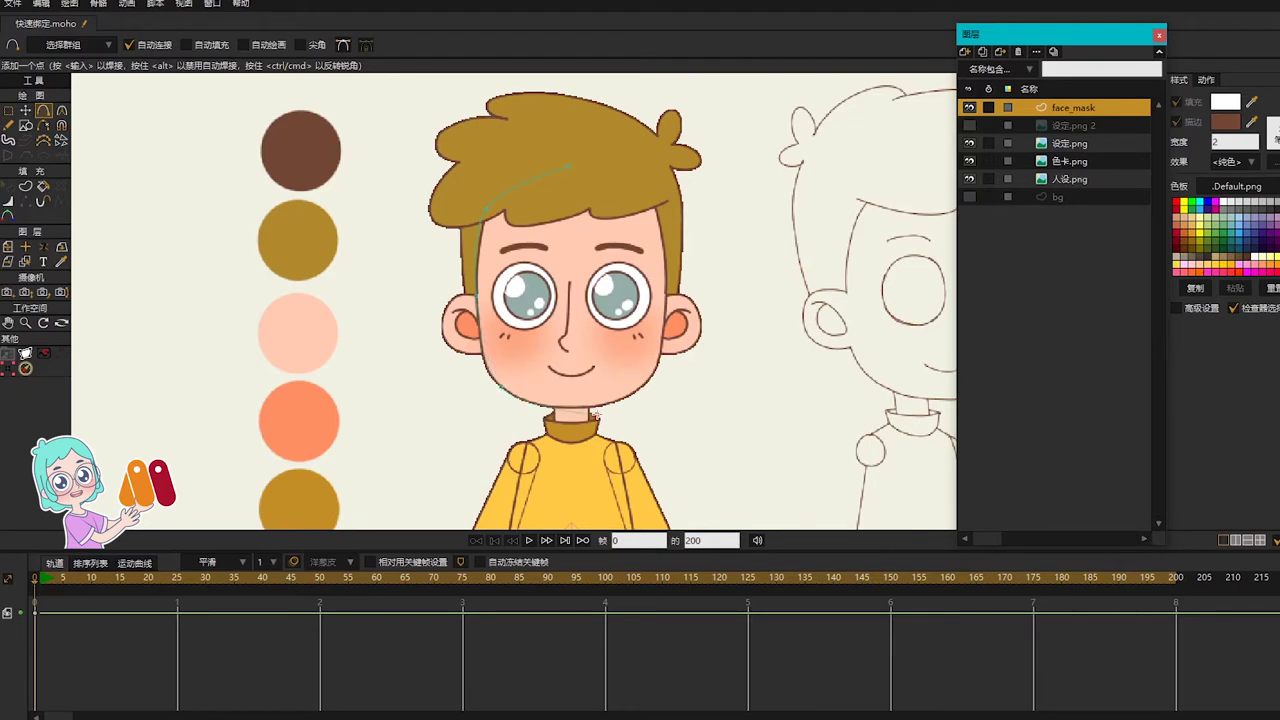
left_click(571, 406)
left_click(641, 387)
left_click_drag(642, 381, 658, 216)
scroll(580, 188, "up", 6)
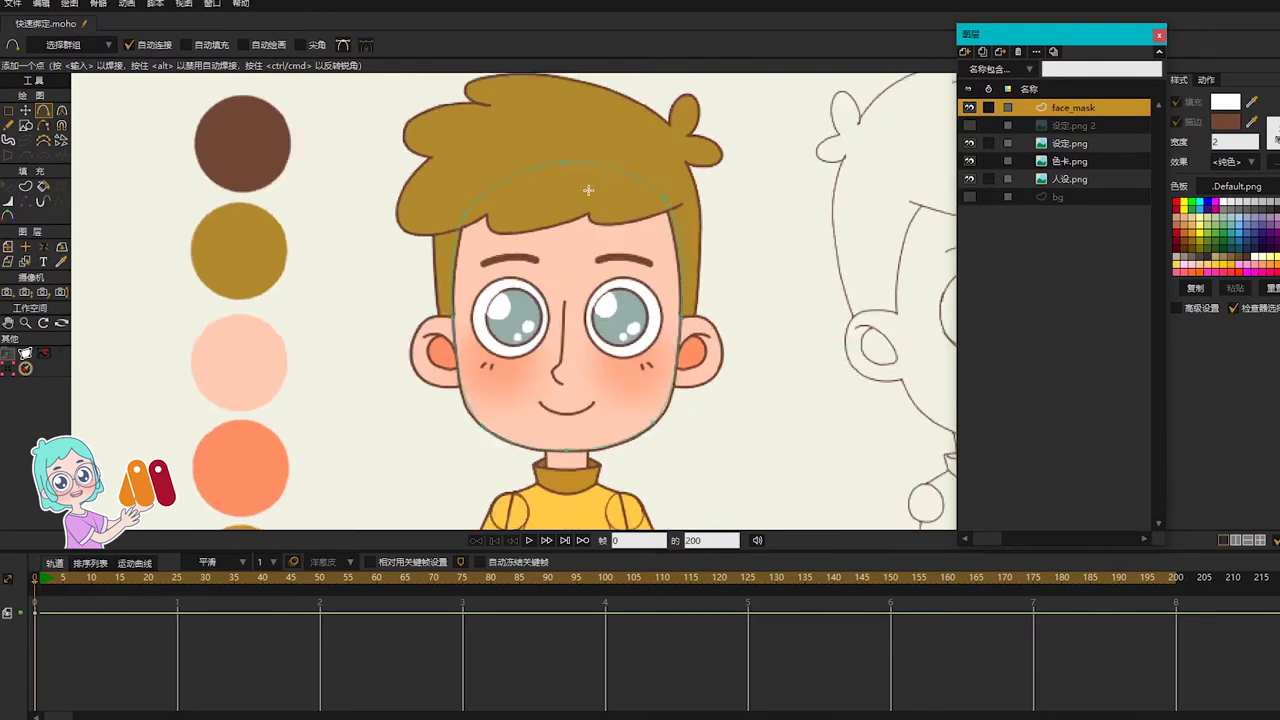
Step: Centre the outline's topmost point and chin point together by setting their X position to 0
key("g")
scroll(557, 155, "down", 5)
left_click_drag(543, 143, 598, 457)
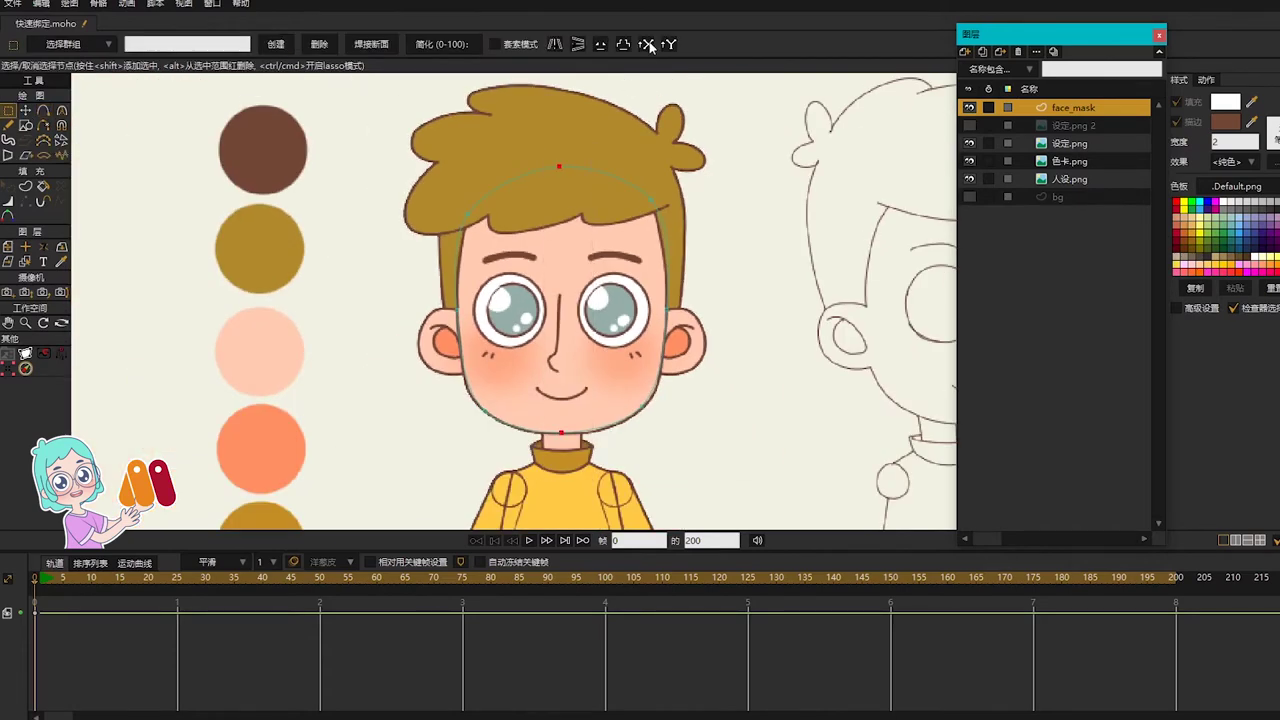
type("t")
type("0")
key("Return")
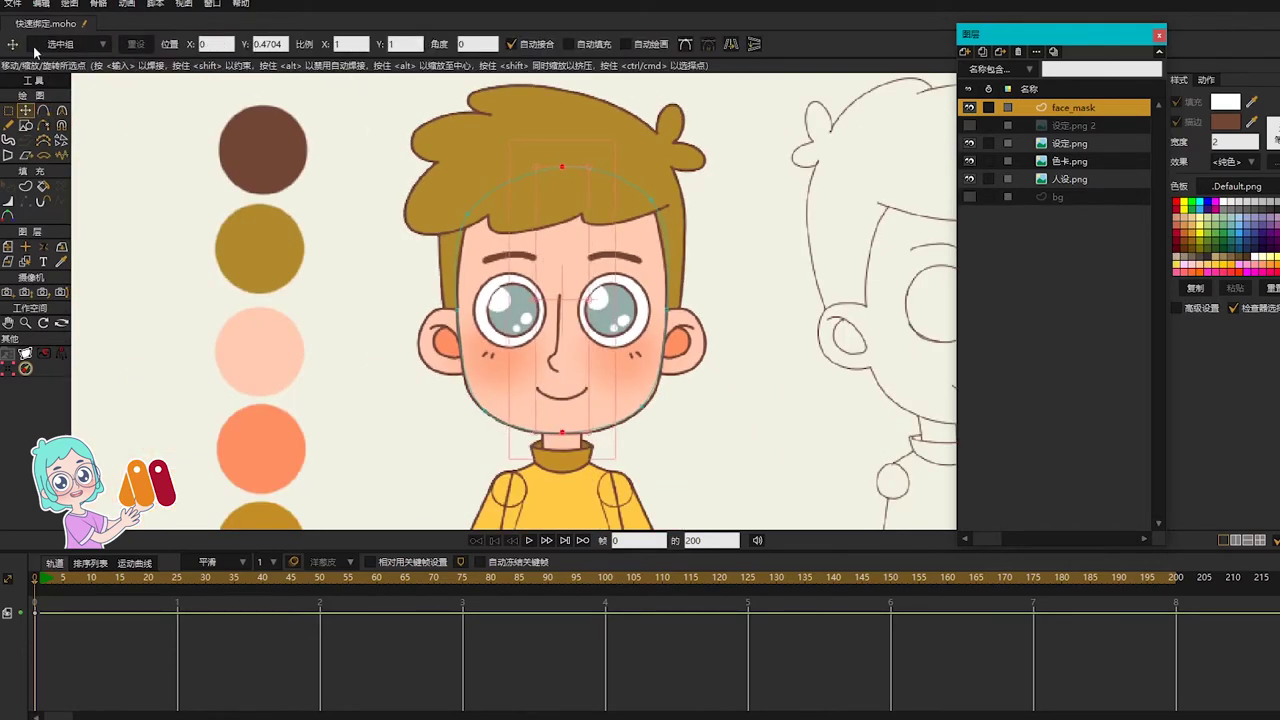
Step: Adjust the temple, ear-level and jaw points on the left half of the face outline, with their curve handles, to match the artwork
scroll(570, 183, "up", 2)
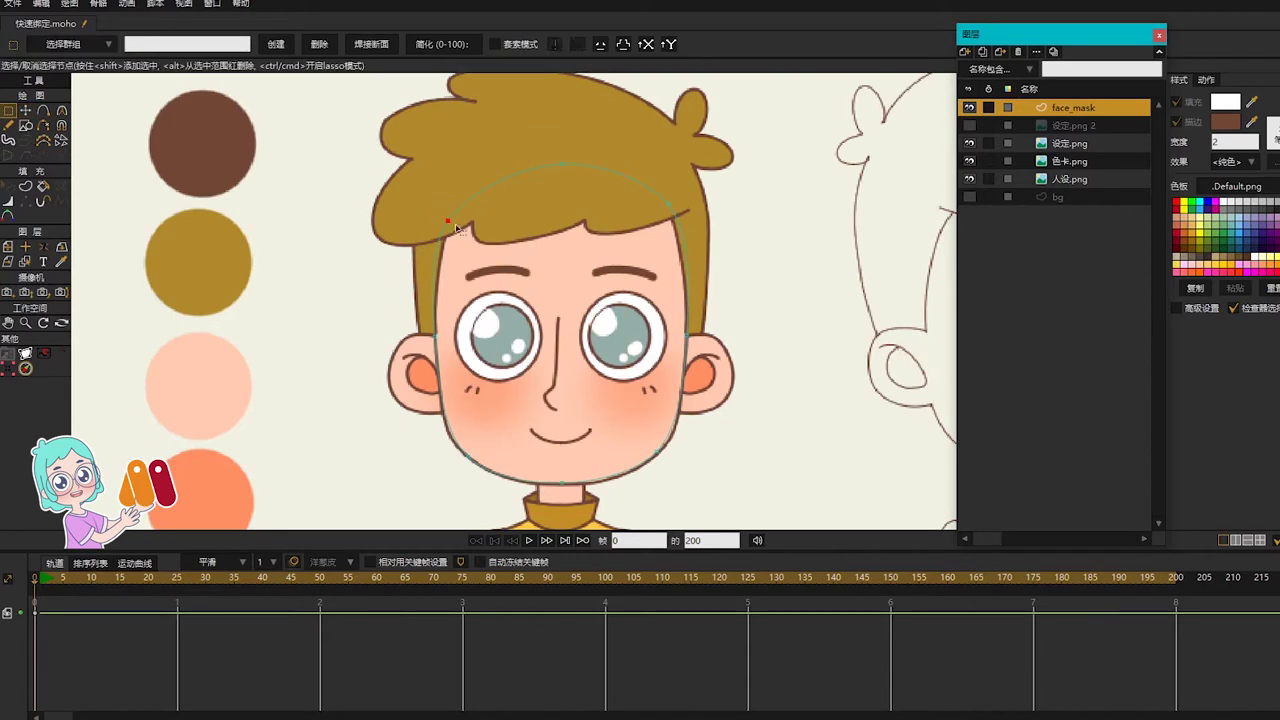
left_click(452, 217)
scroll(452, 418, "up", 1)
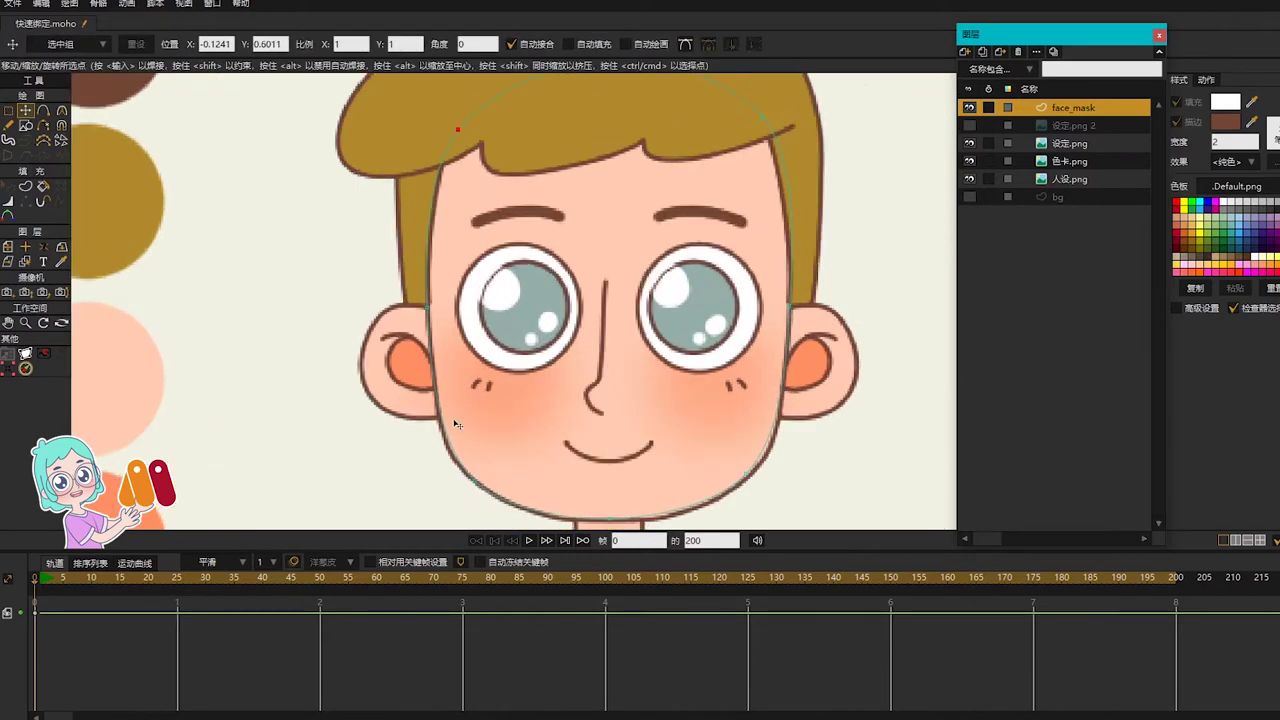
key("c")
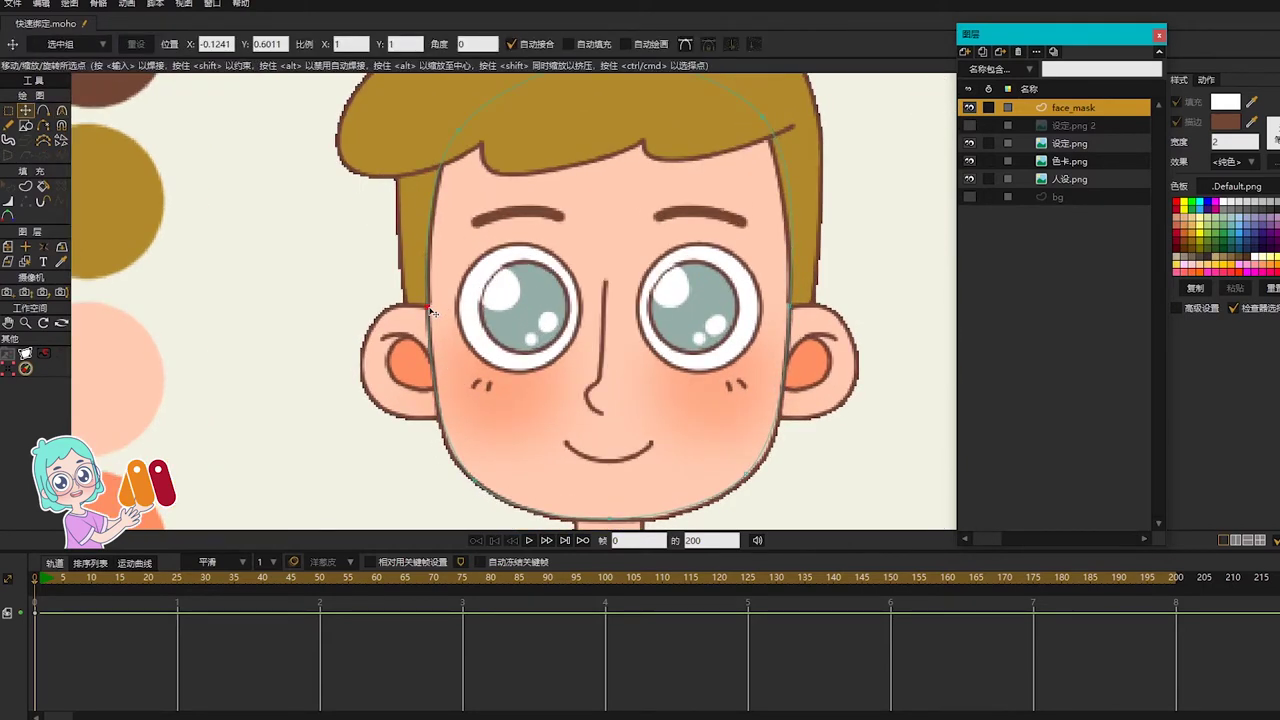
left_click(427, 306, "ctrl")
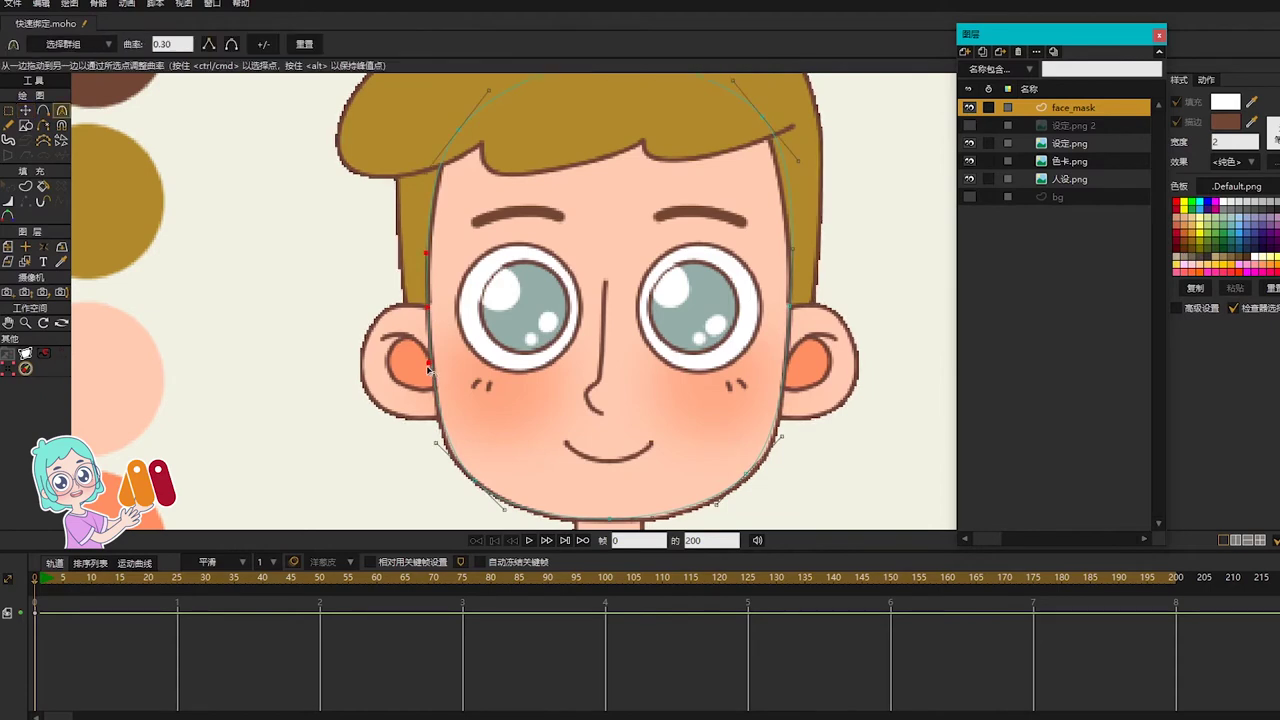
left_click(507, 507, "ctrl")
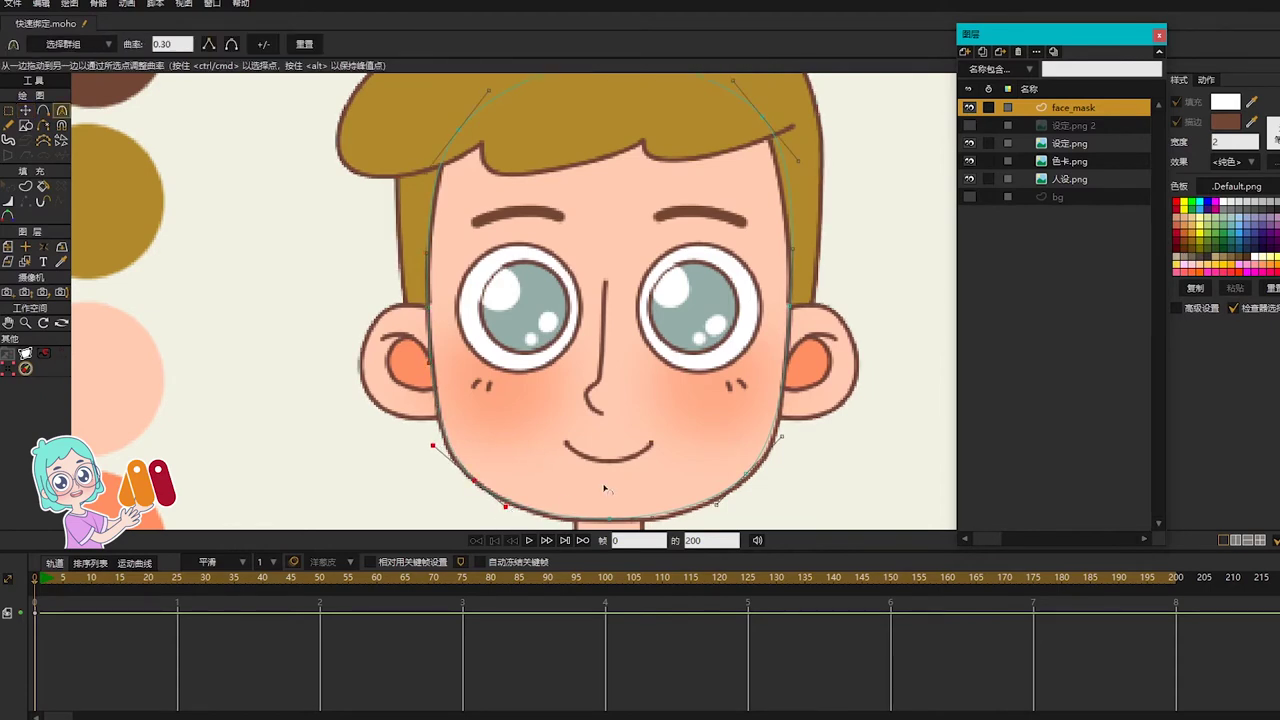
Step: Fit the chin point and its curve handles to the bottom edge of the face in the artwork
left_click_drag(639, 517, 583, 474)
key("t")
left_click(550, 478)
key("c")
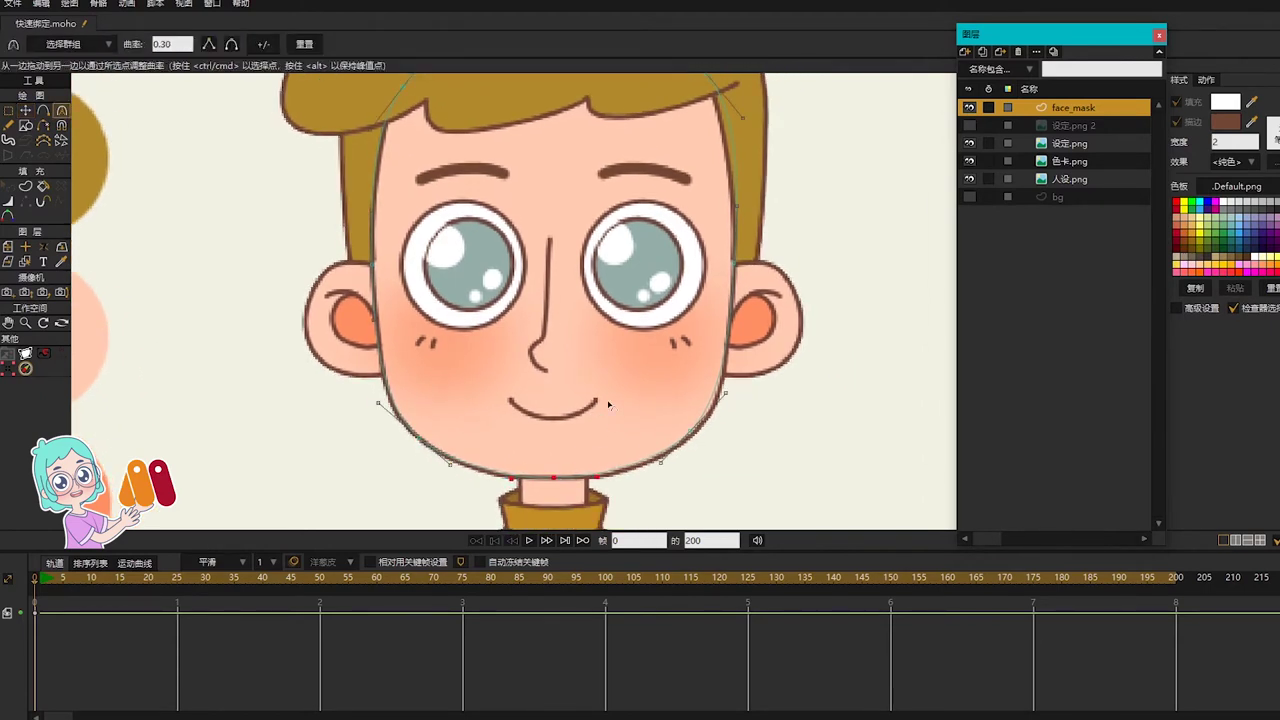
Step: Mirror the face outline's points about the top centre point with the Mirror Points script
scroll(612, 386, "down", 3)
left_click_drag(591, 283, 579, 337)
key("g")
left_click(562, 203)
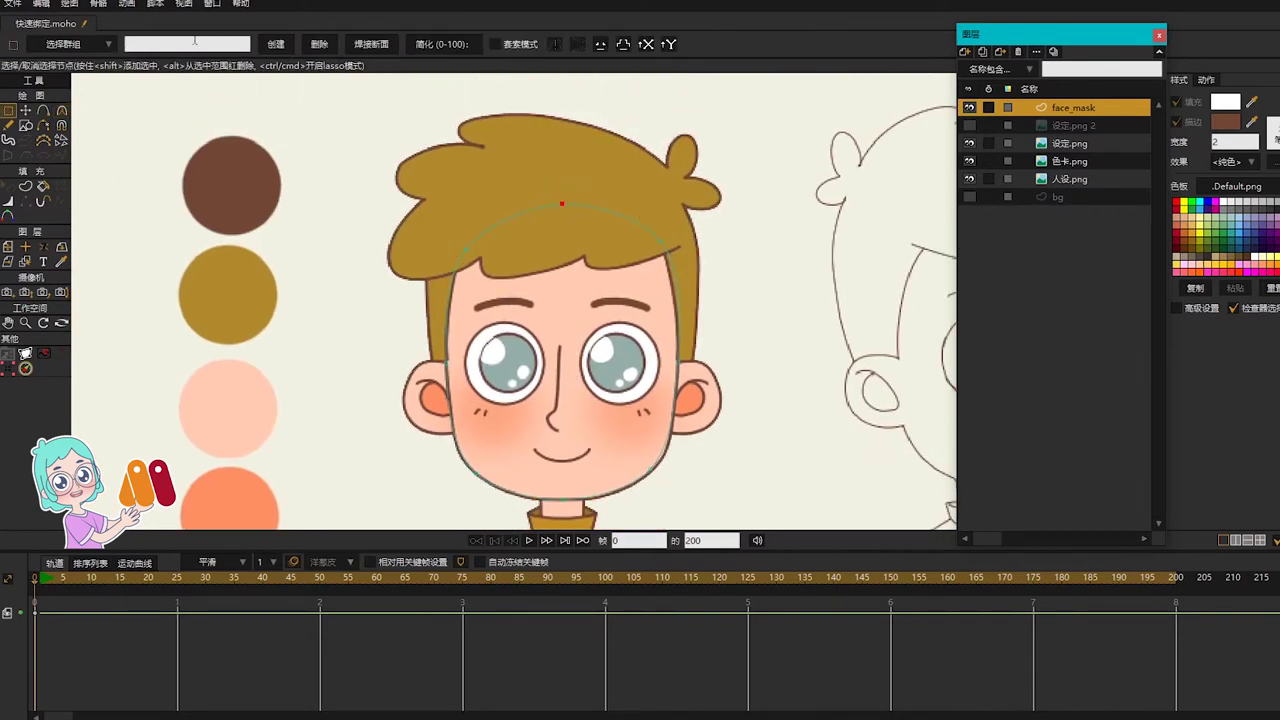
left_click(155, 4)
mouse_move(185, 20)
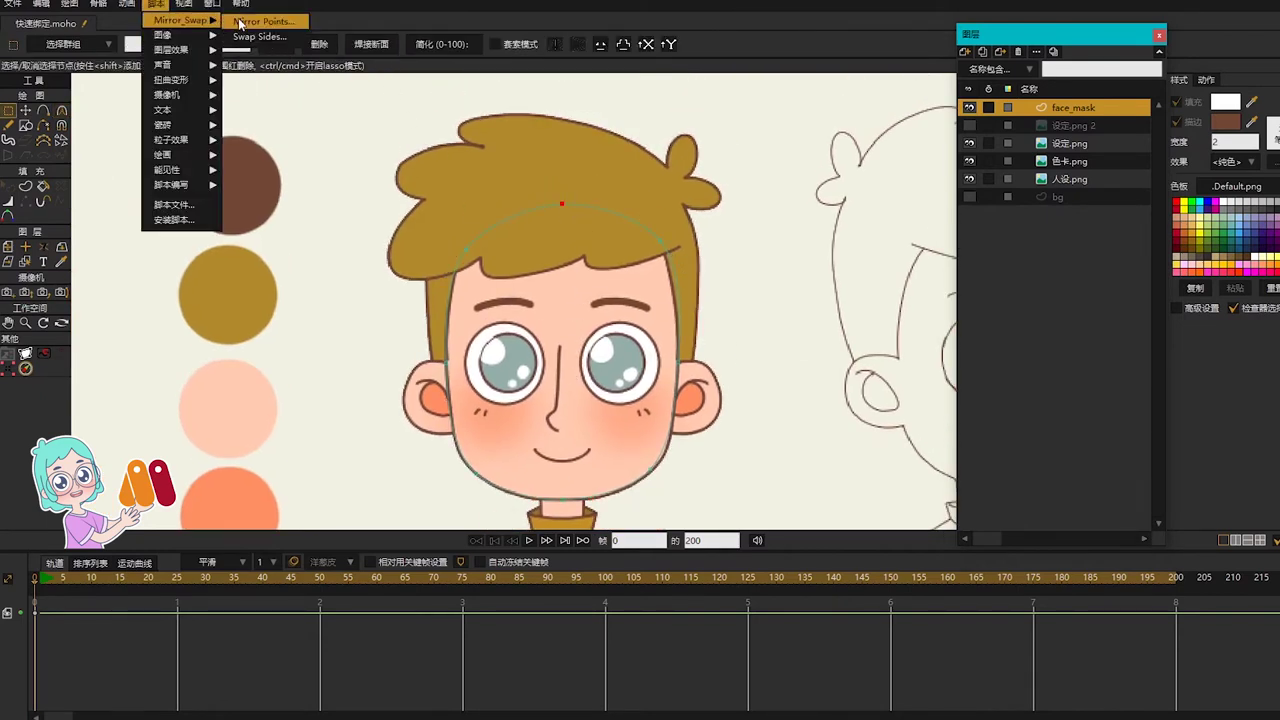
left_click(240, 22)
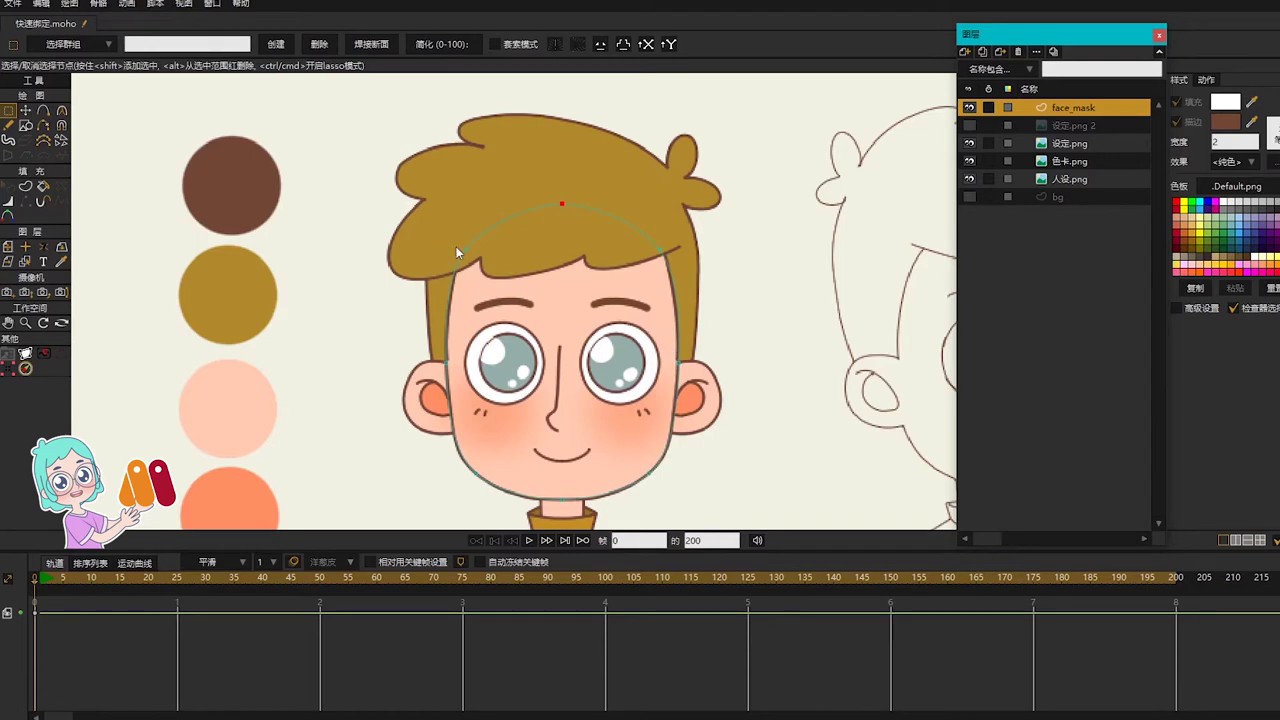
Step: Move the two temple points of the face outline slightly closer together, keeping them symmetrical
left_click_drag(445, 229, 745, 268)
key("t")
left_click_drag(564, 245, 564, 237)
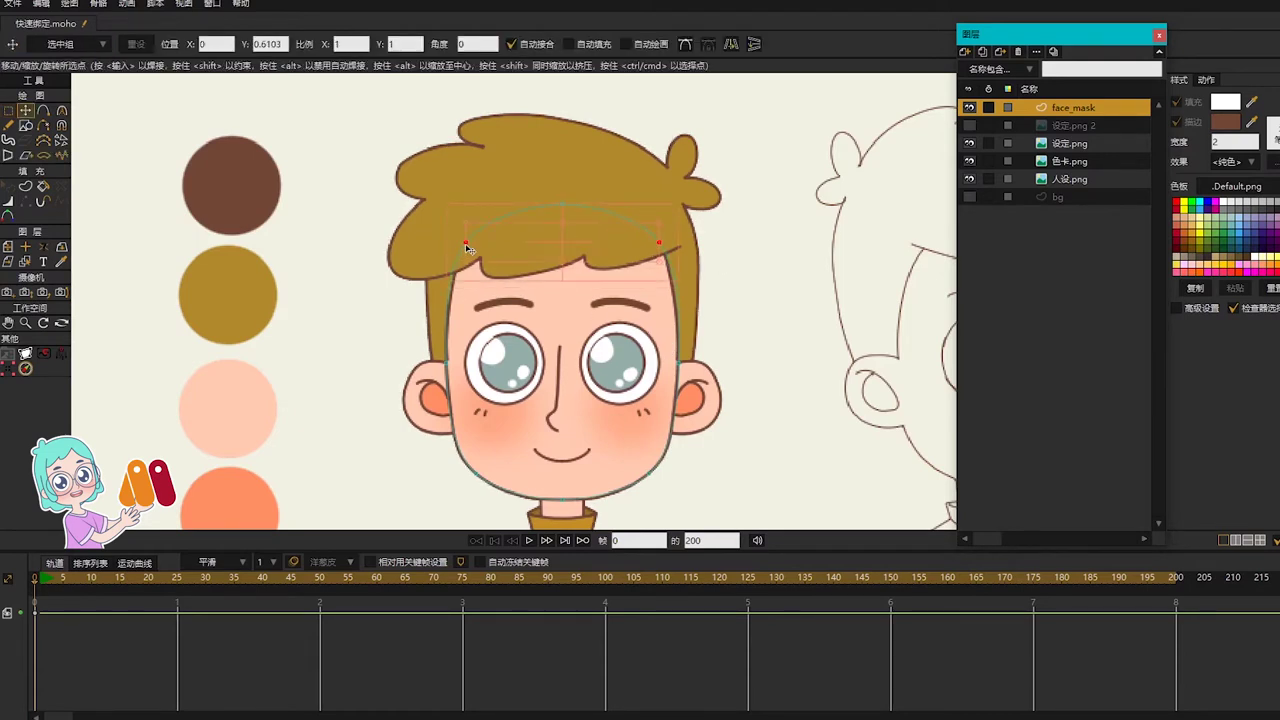
left_click_drag(465, 244, 465, 244)
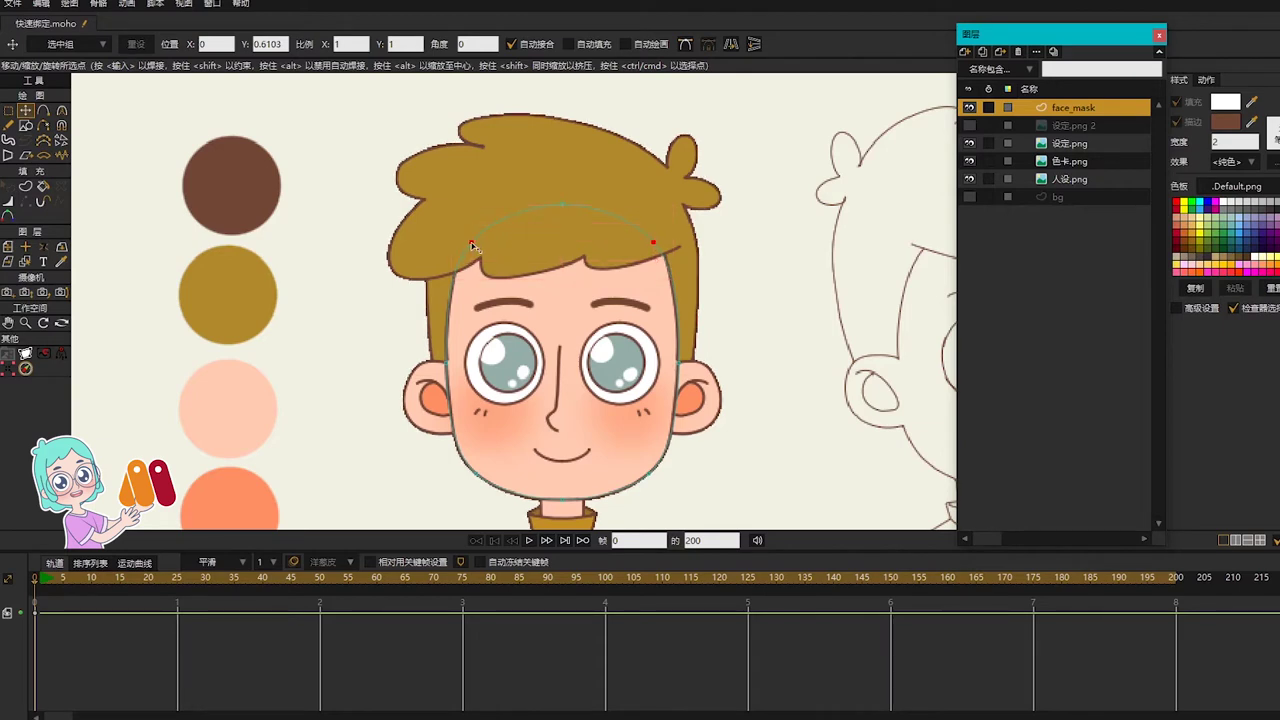
Step: Add a point on each side of the face outline between temple and ear, and mirror the points about the top centre point
key("a")
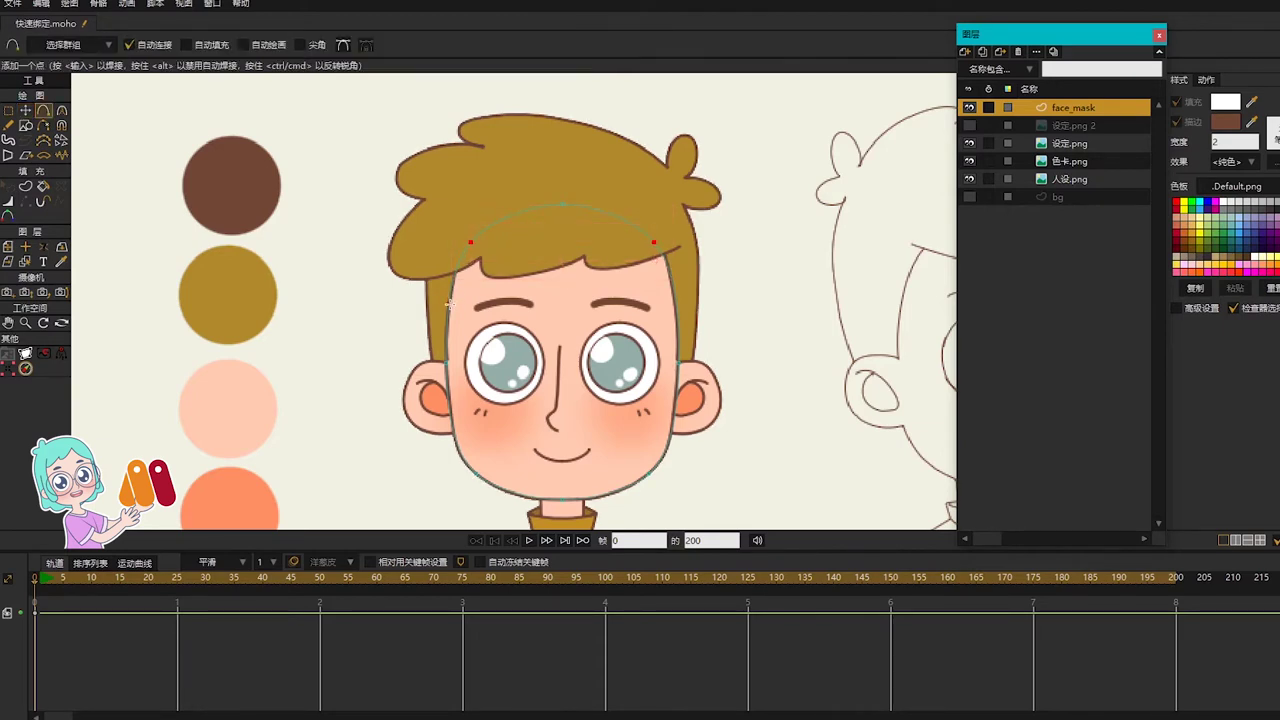
left_click(449, 304)
key("g")
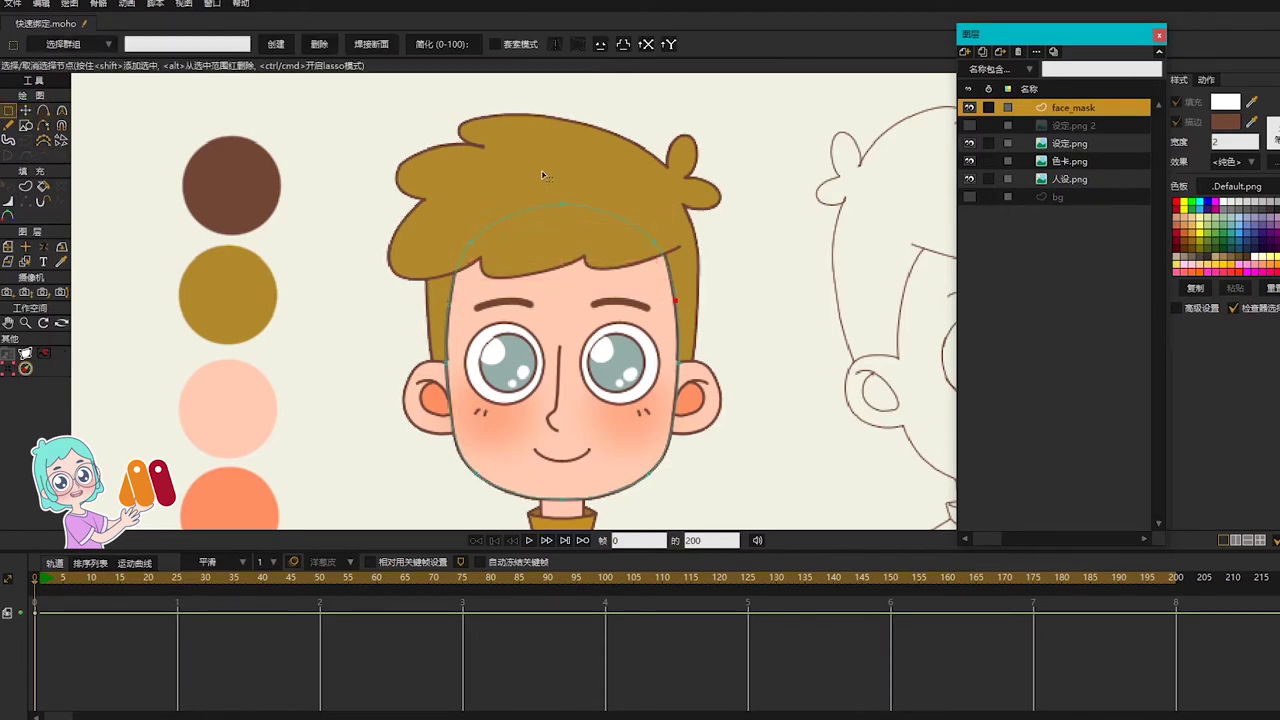
left_click(156, 4)
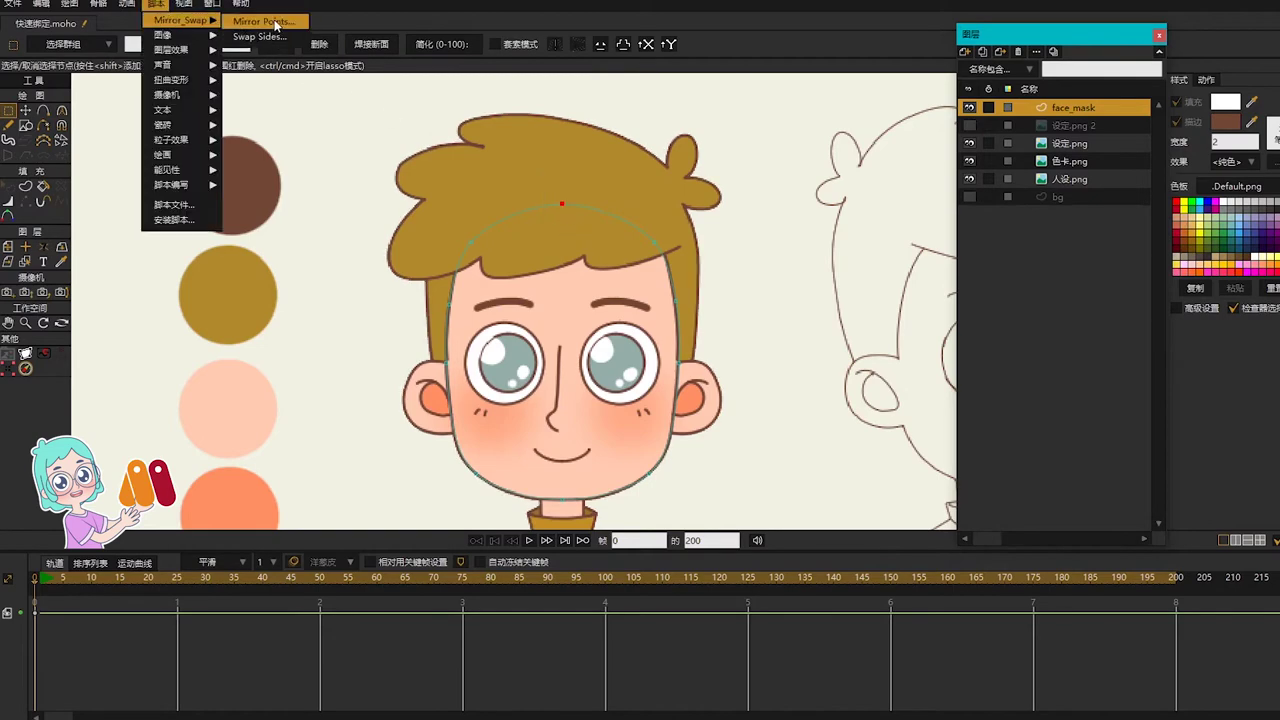
left_click(486, 172)
Step: Refine the curvature at the left point between temple and ear so the outline follows the face edge
left_click_drag(762, 405, 775, 346)
scroll(517, 252, "up", 3)
left_click(406, 244)
key("c")
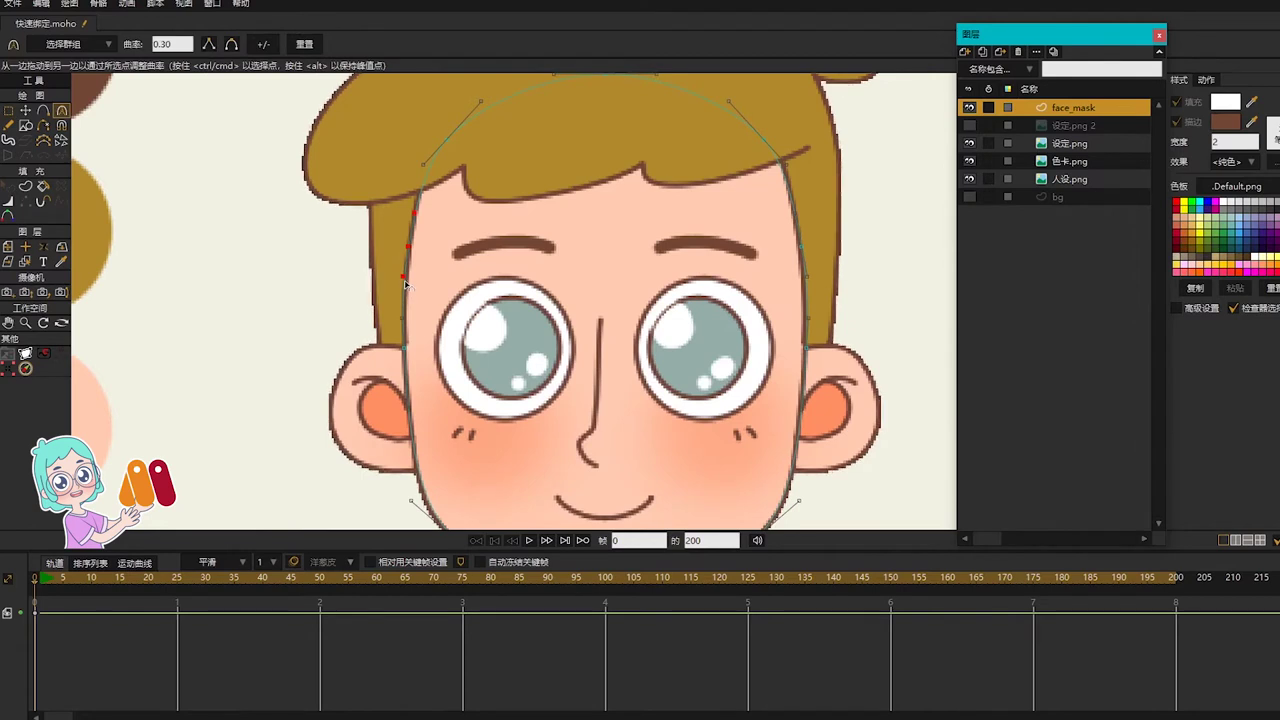
key("t")
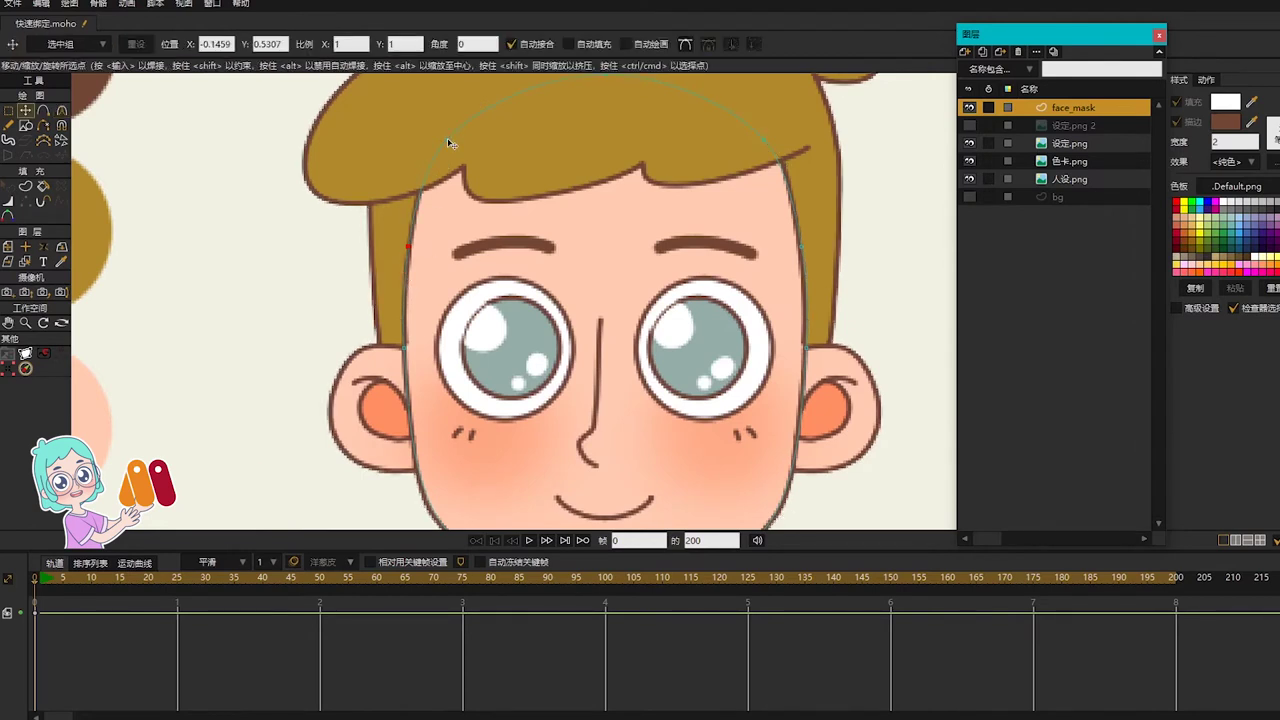
Step: Select the top centre point again and mirror the refined left half onto the right with Mirror Points
scroll(454, 136, "down", 2)
key("g")
left_click(555, 123)
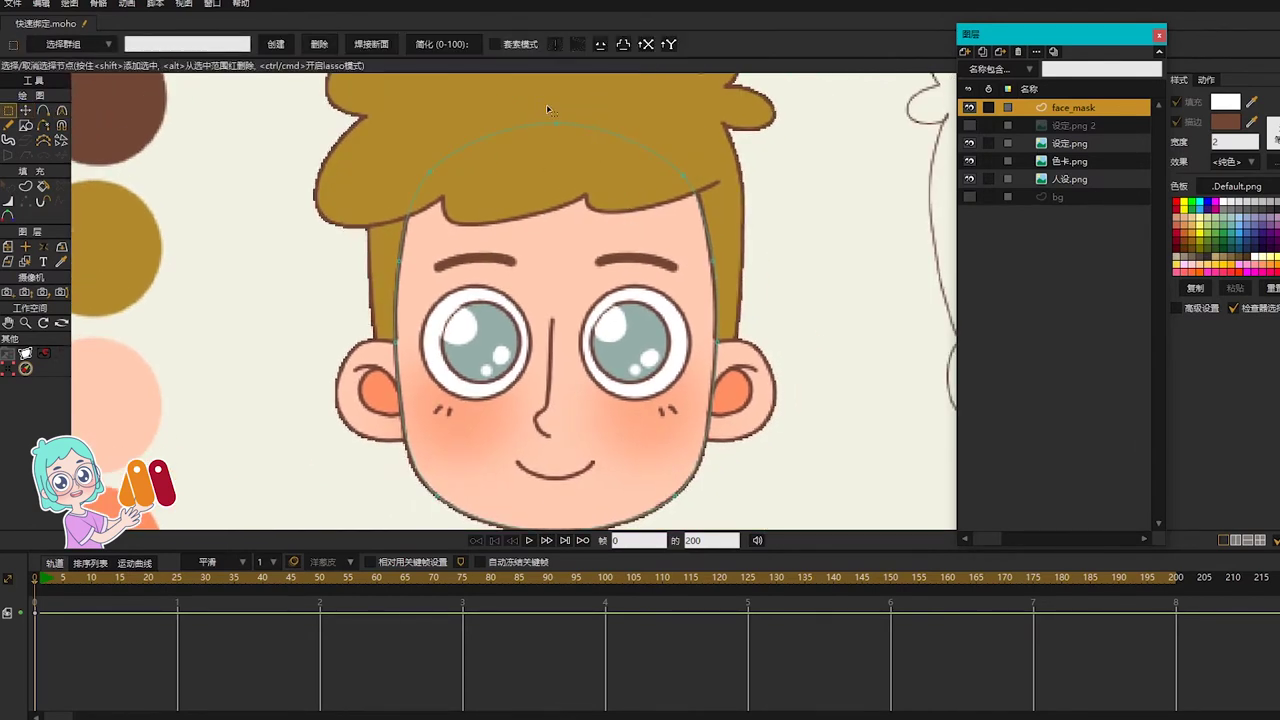
left_click(155, 3)
mouse_move(170, 20)
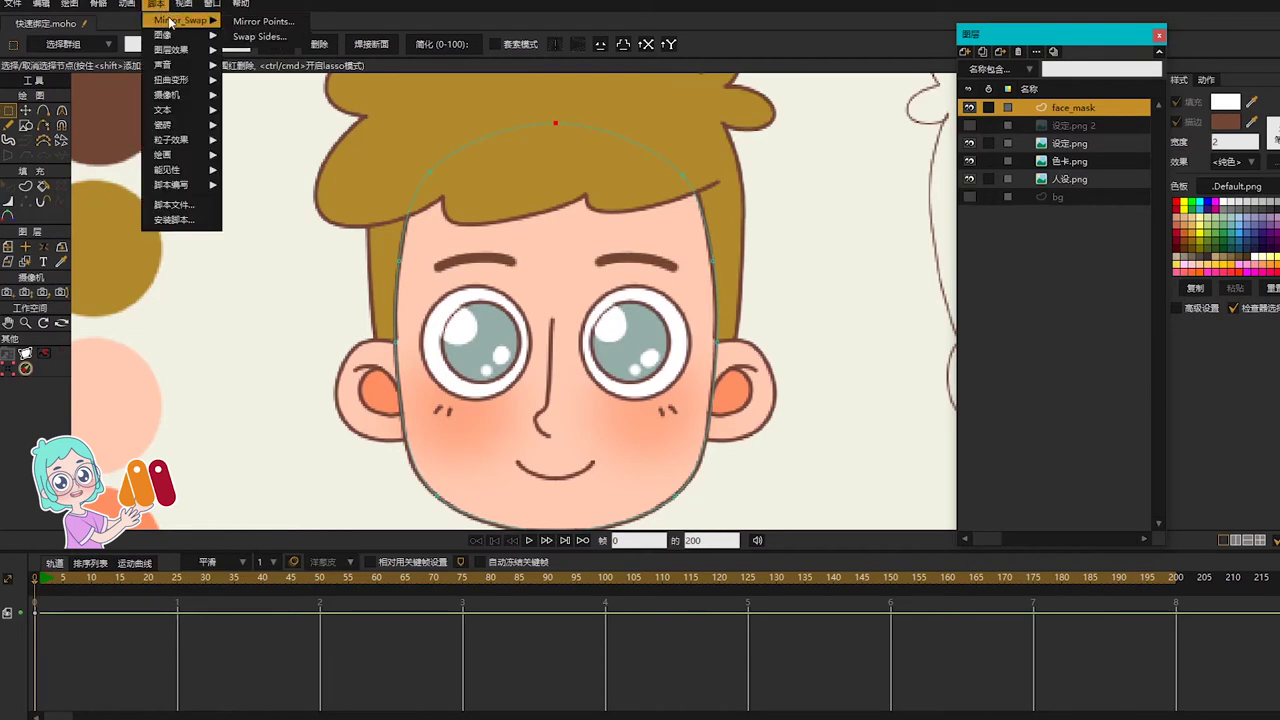
left_click(281, 25)
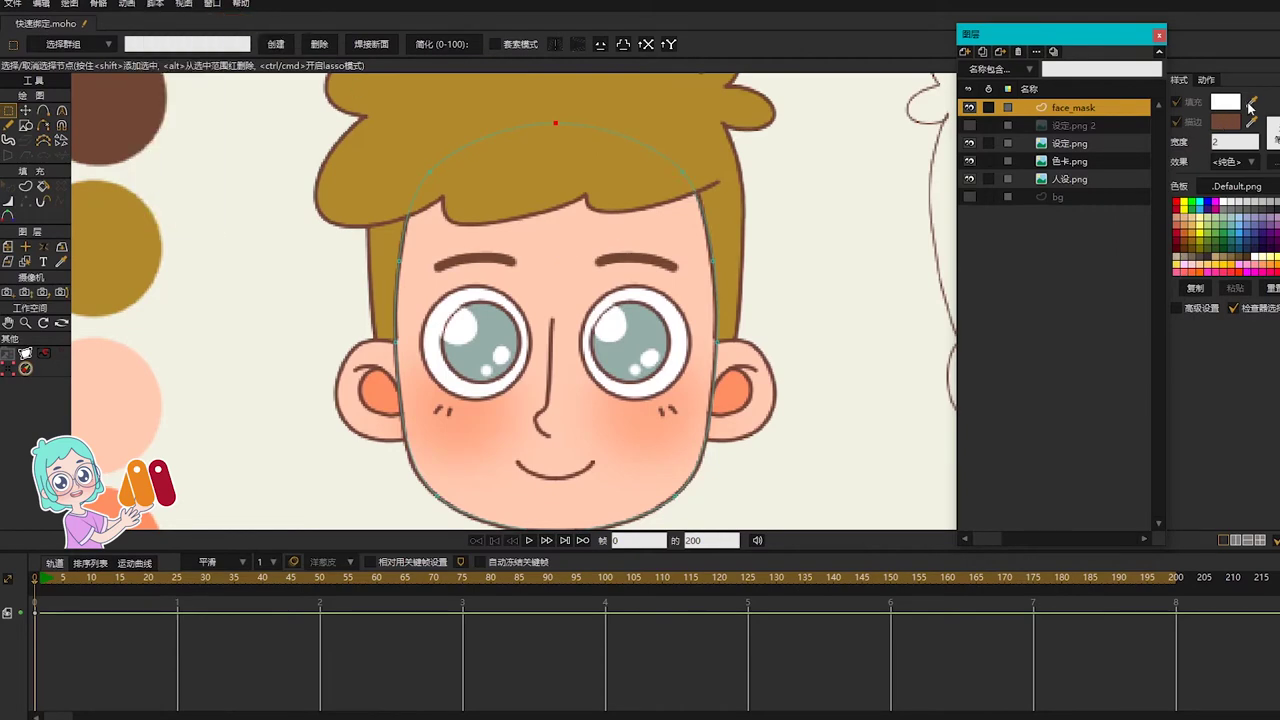
Step: Sample the light skin tone from the colour swatches as fill and apply fill and outline to the face shape with Paint Bucket
left_click_drag(1250, 107, 153, 395)
key("p")
left_click_drag(499, 267, 560, 240)
left_click(560, 240)
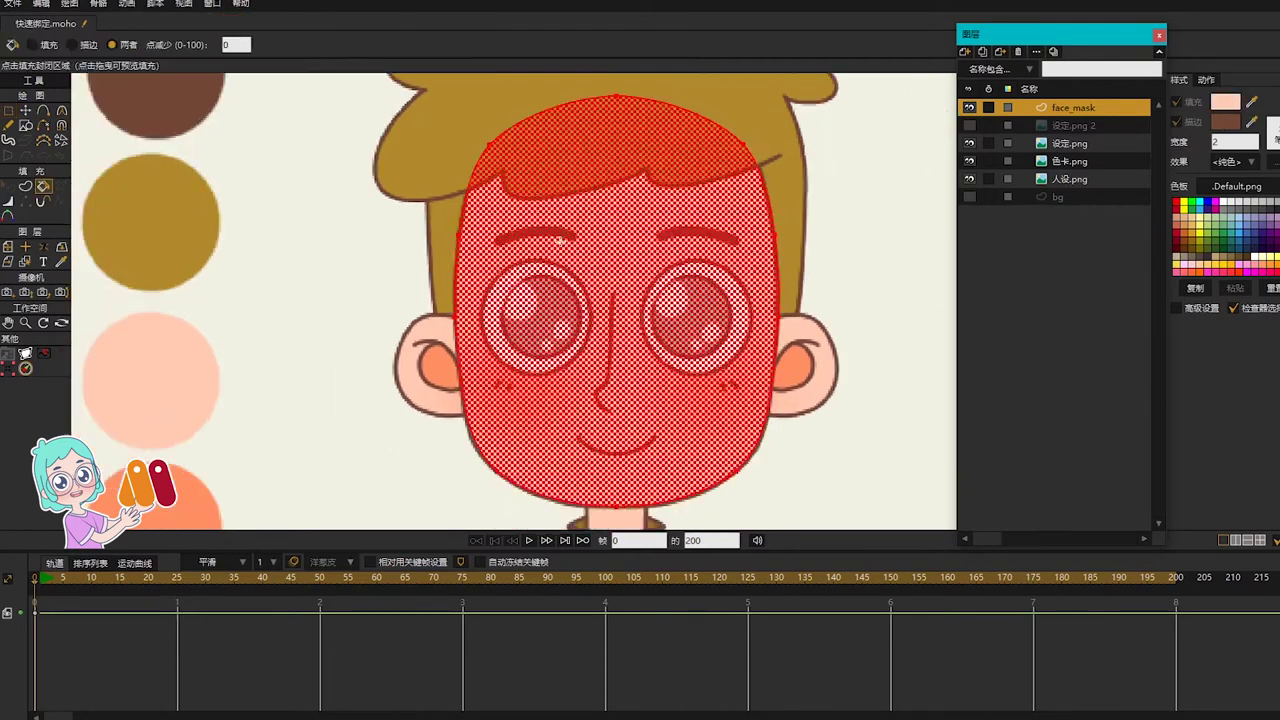
left_click(576, 379)
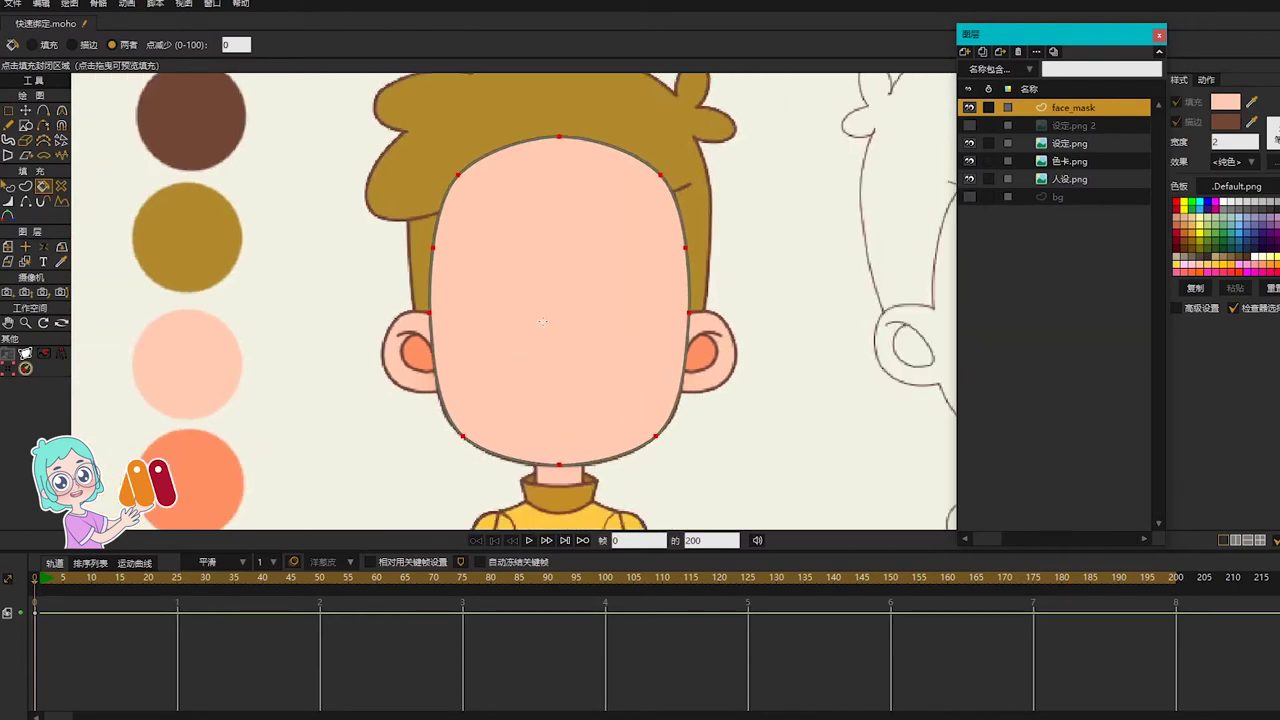
Step: Reshape the filled face's curve at the left ear-level point and mirror the change to the right half with Mirror Points
scroll(542, 321, "up", 3)
key("c")
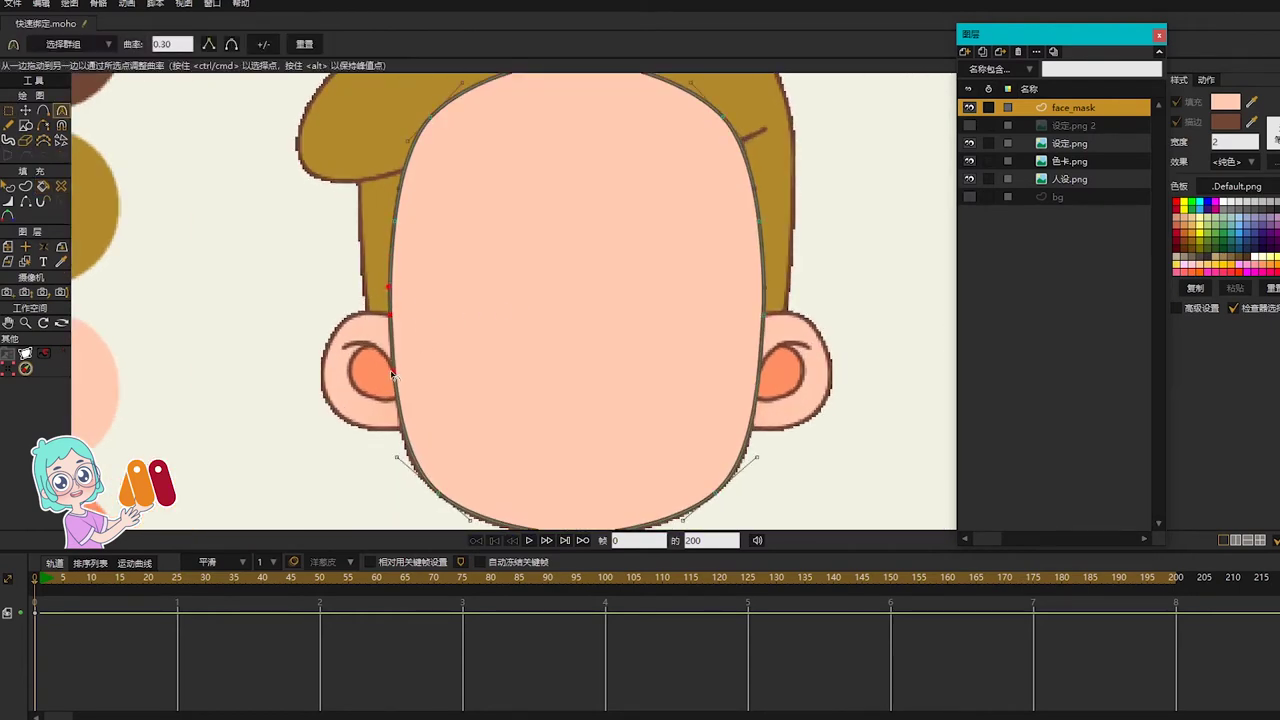
scroll(558, 311, "down", 2)
key("g")
scroll(565, 215, "down", 2)
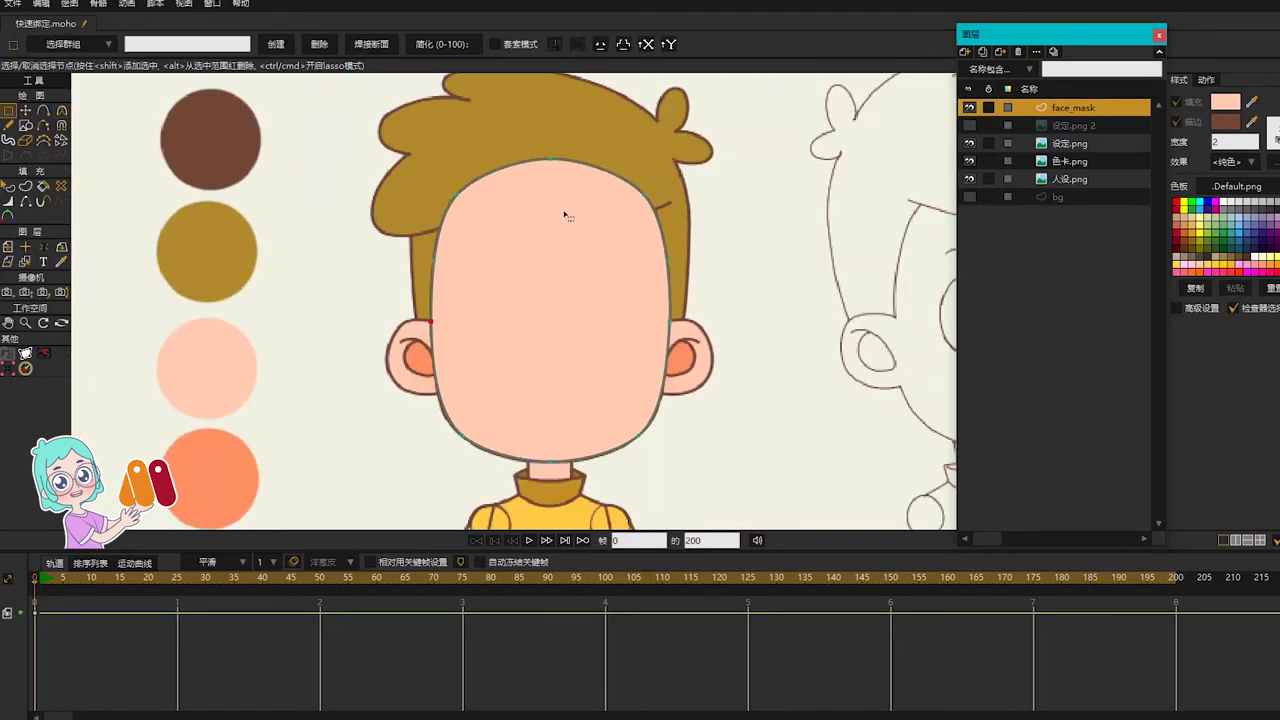
left_click(156, 5)
mouse_move(163, 22)
left_click(238, 26)
Step: Set the face_mask layer's origin to the Center of the face shape
key("0")
left_click(303, 44)
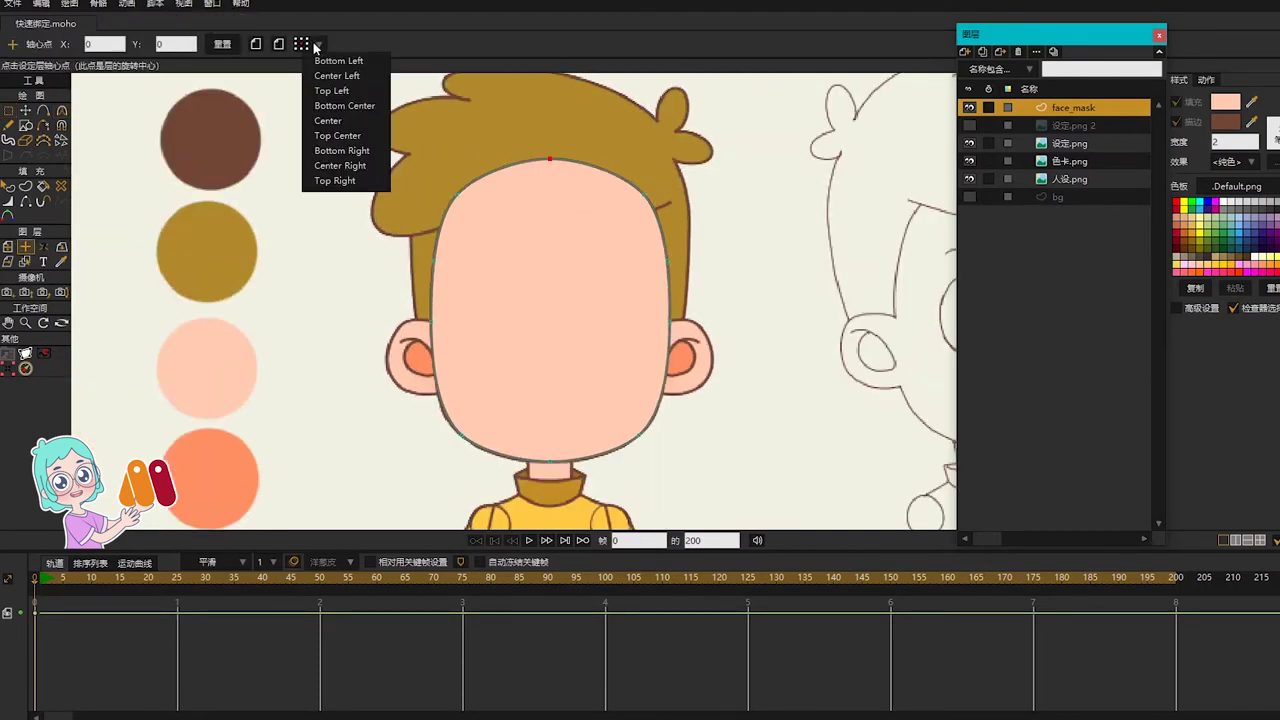
left_click(316, 120)
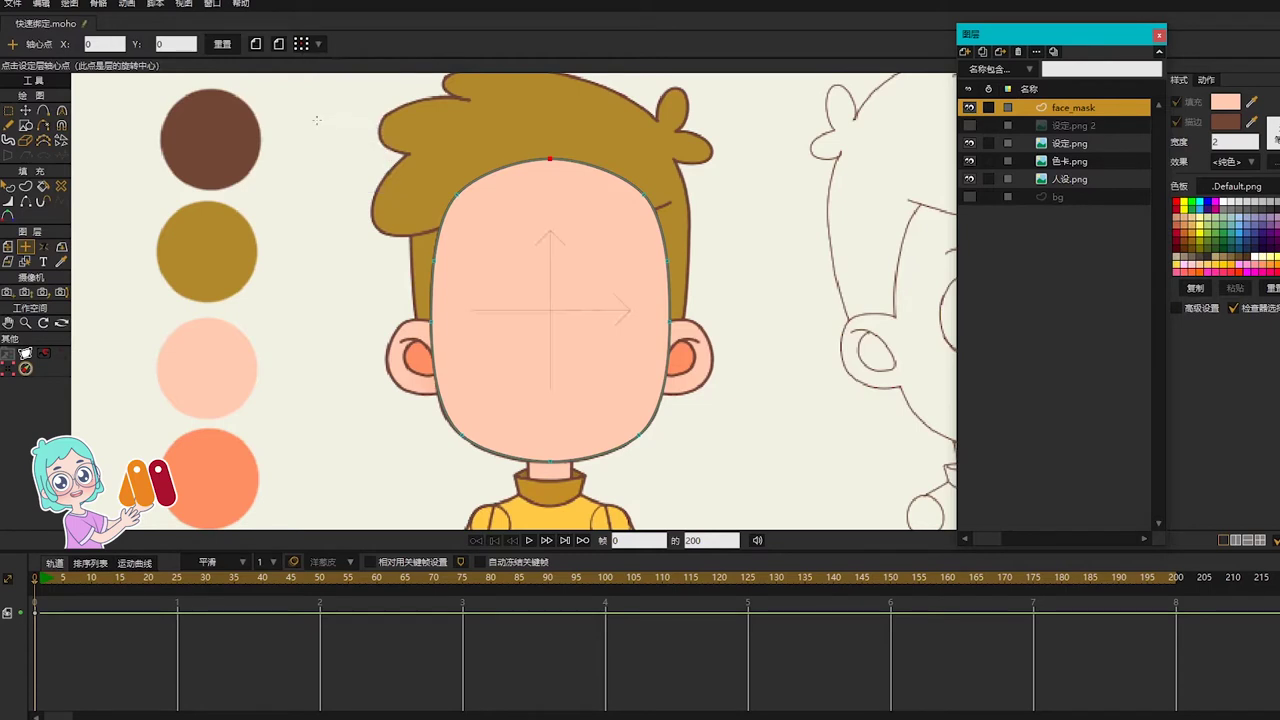
Step: Hide the face_mask layer and create a new vector layer named ear
left_click(970, 108)
left_click(965, 53)
left_click(969, 68)
type("ear")
key("Return")
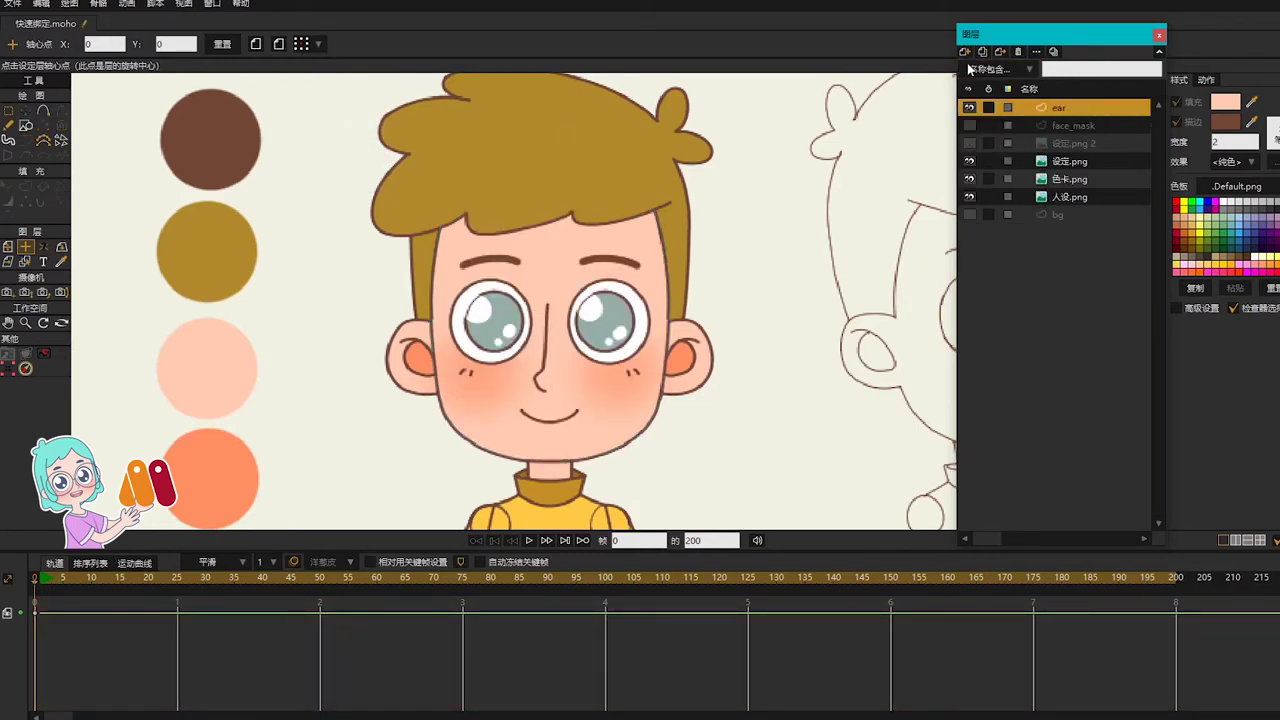
Step: Trace the left ear's outer contour on the ear layer as a closed shape with Add Point
key("e")
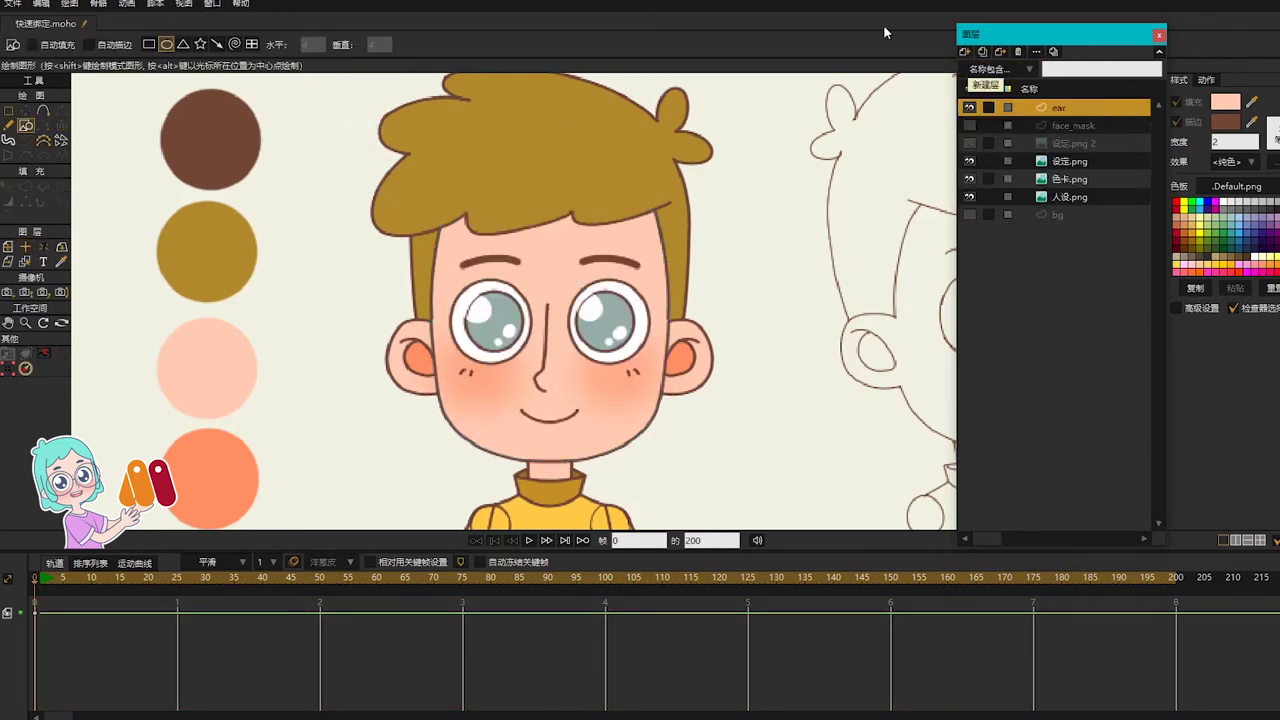
scroll(494, 282, "up", 2)
key("a")
scroll(398, 229, "up", 2)
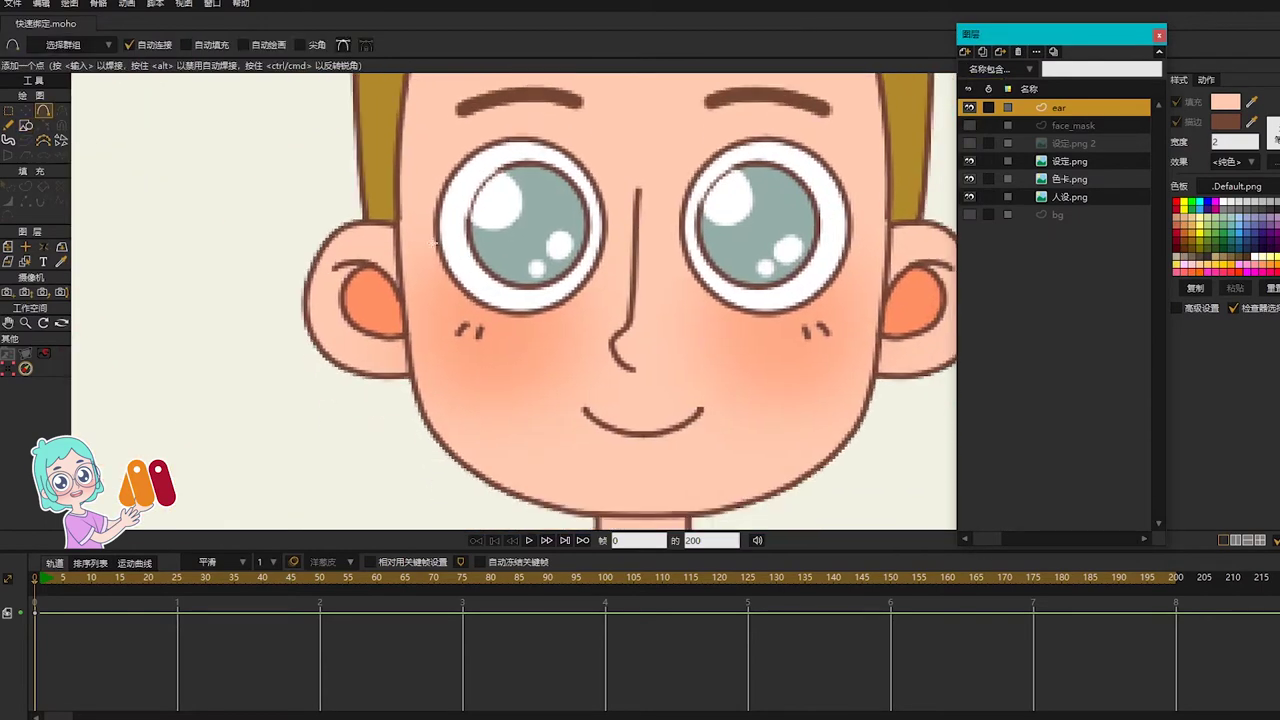
left_click_drag(404, 226, 354, 221)
left_click(306, 308)
left_click(362, 372)
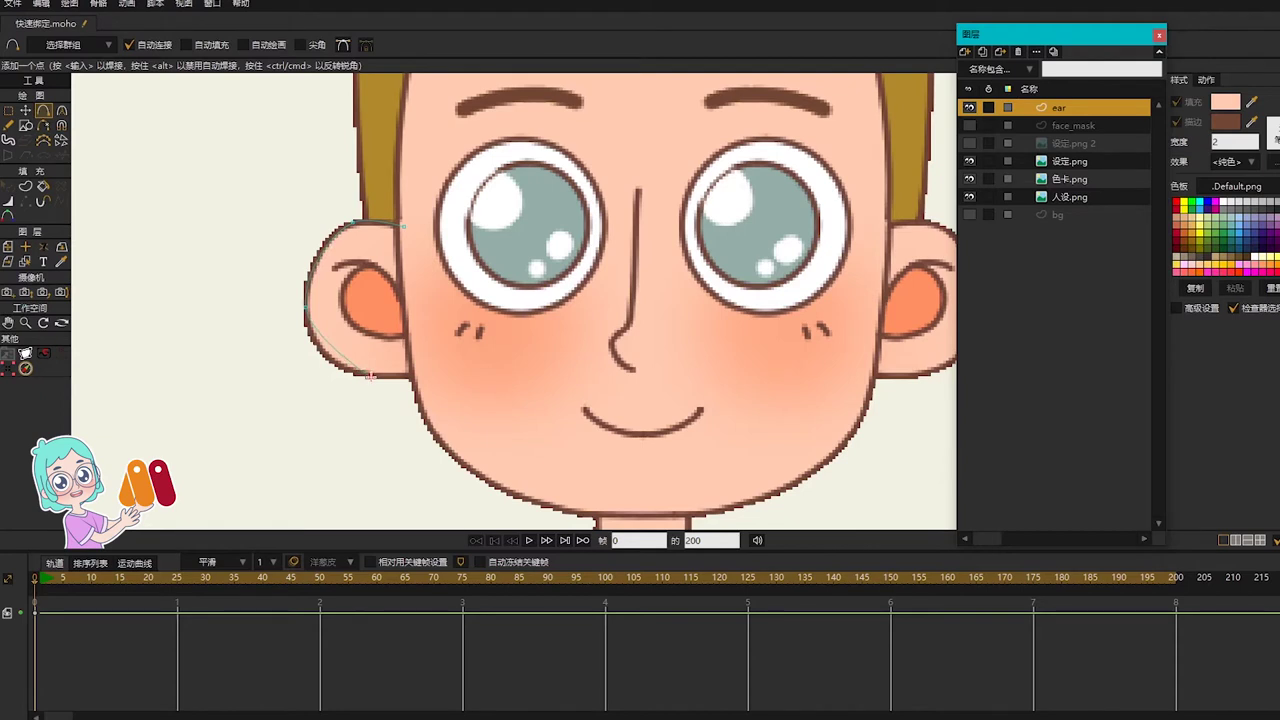
left_click_drag(359, 372, 404, 226)
Step: Make the ear outline's two face-side corner points sharp and align its inner edge points with the face contour
key("g")
left_click_drag(465, 358, 410, 400)
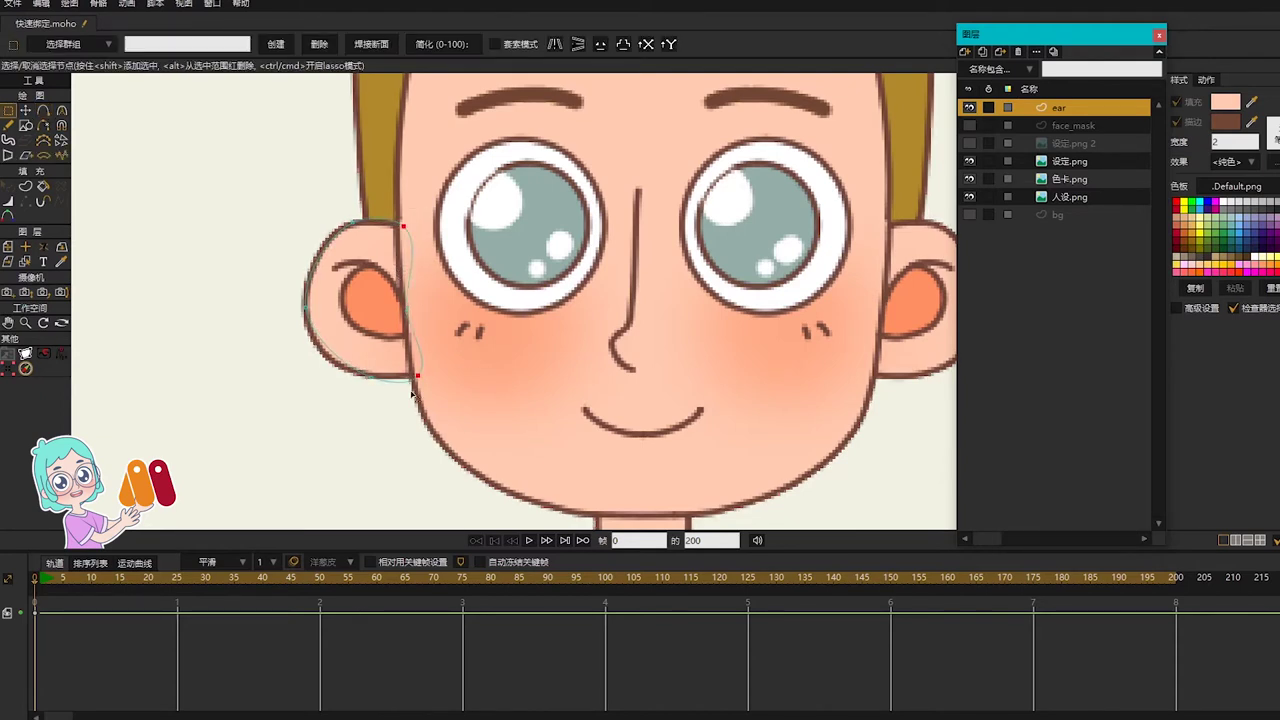
scroll(412, 216, "up", 3)
key("t")
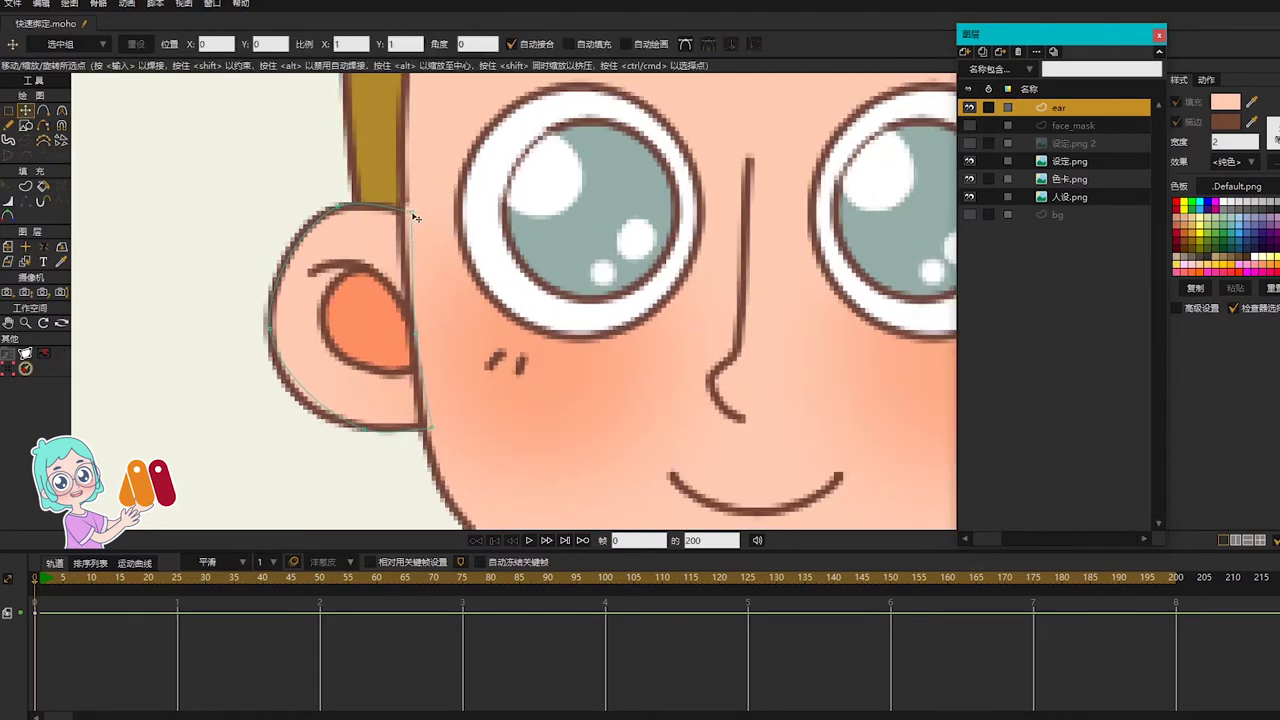
left_click_drag(418, 321, 414, 319)
left_click_drag(432, 429, 429, 427)
key("c")
left_click(415, 318)
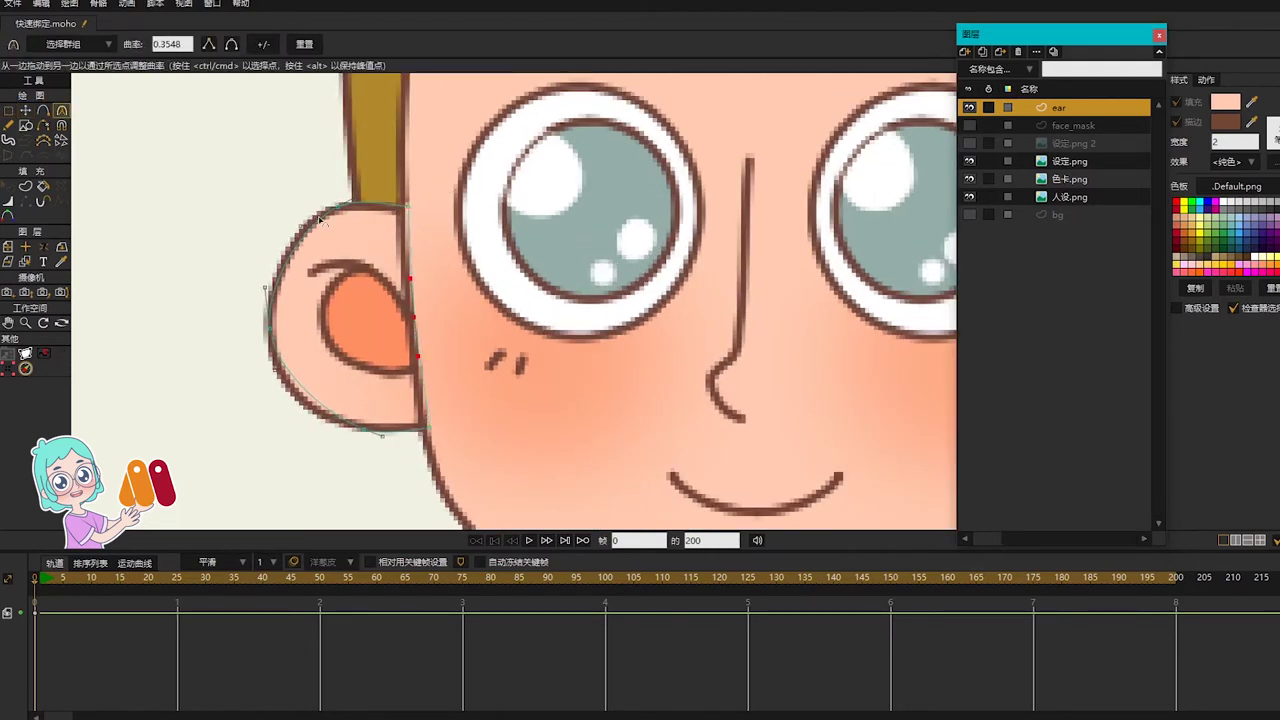
Step: Adjust the curve handles and outermost point of the ear outline to follow the reference ear's rounded contour
left_click_drag(304, 227, 293, 223)
left_click_drag(367, 191, 367, 194)
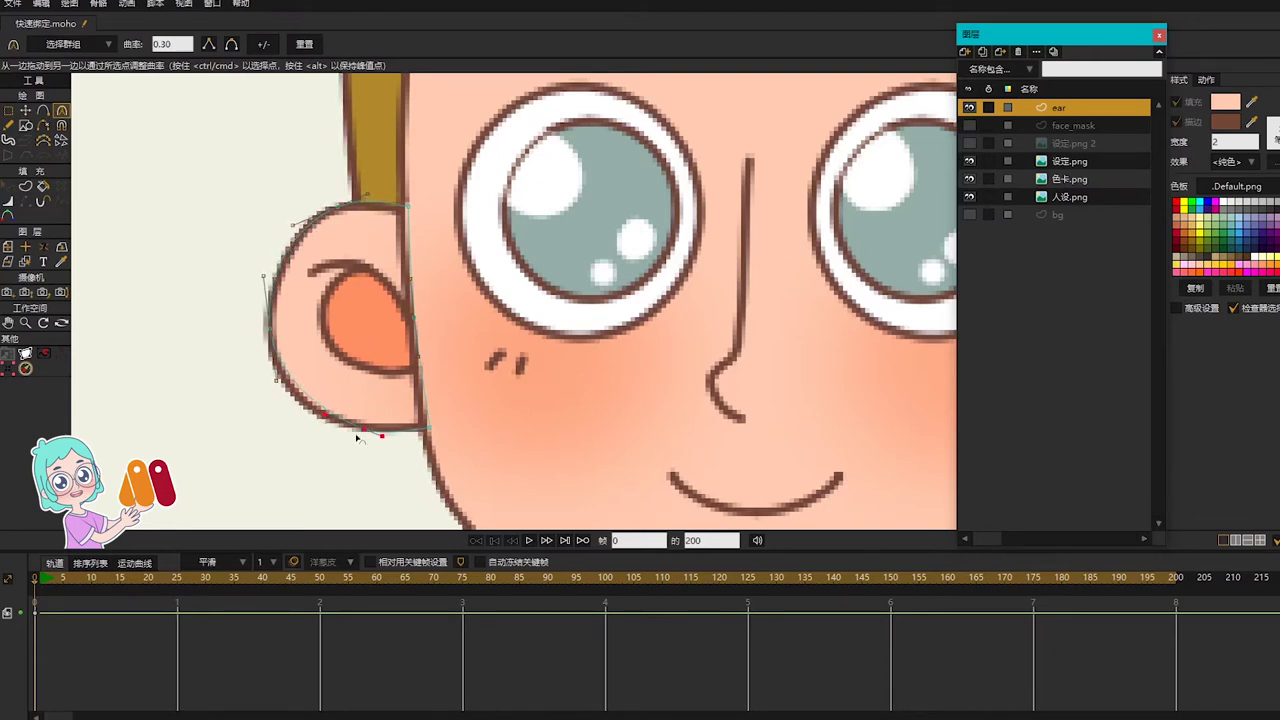
left_click(325, 423)
left_click_drag(323, 421, 307, 421)
left_click_drag(384, 433, 389, 426)
left_click(270, 330)
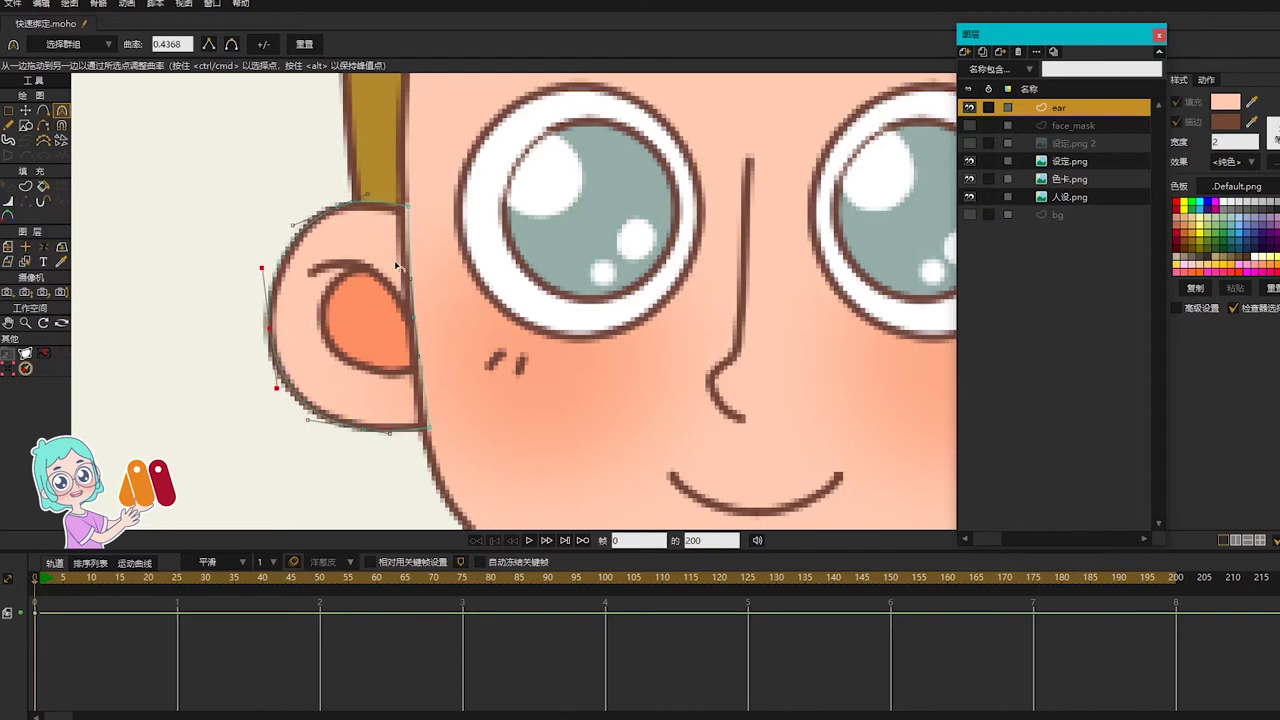
left_click(333, 208)
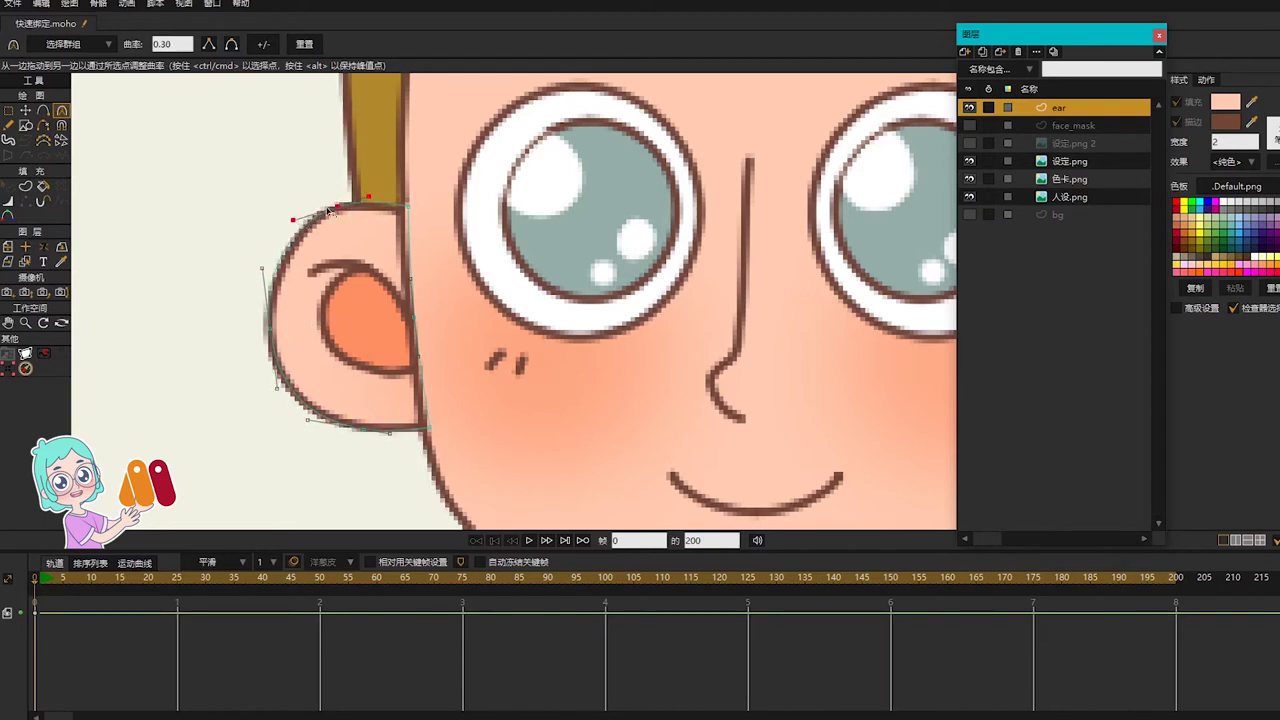
key("t")
left_click(268, 324)
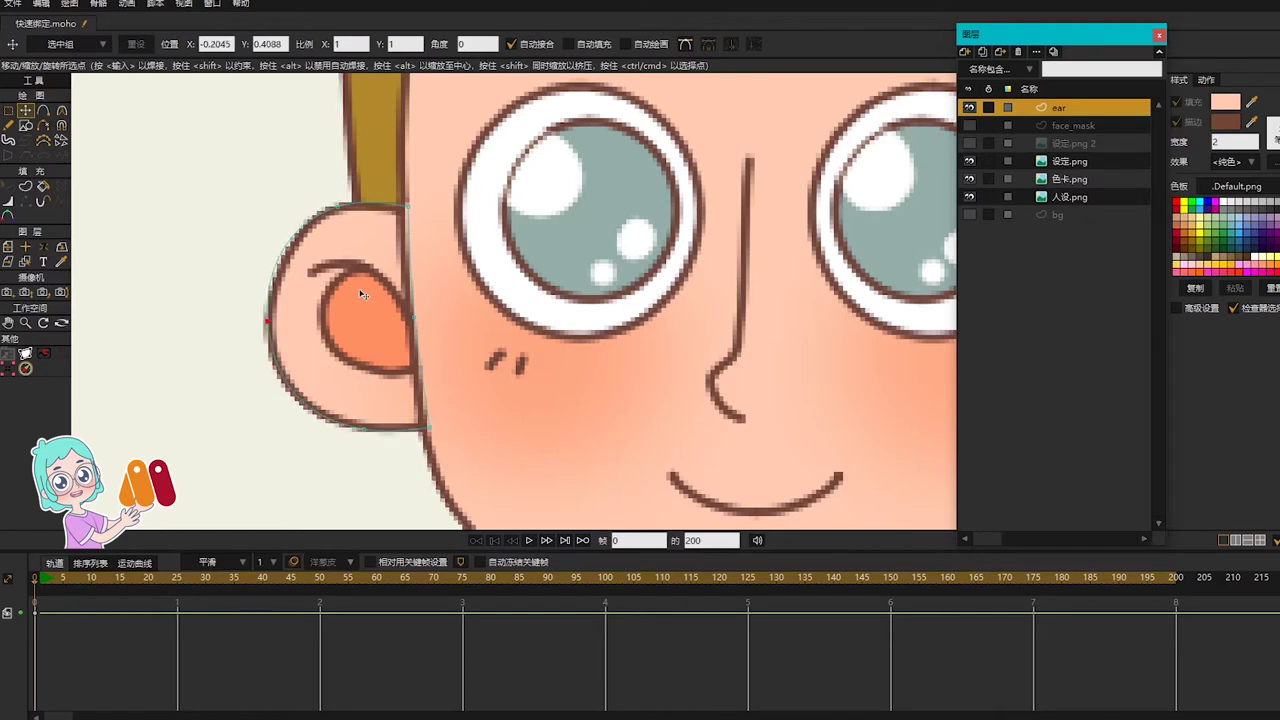
Step: Trace the inner ear line and its closed concha area on the ear layer with Add Point
key("a")
scroll(306, 279, "up", 2)
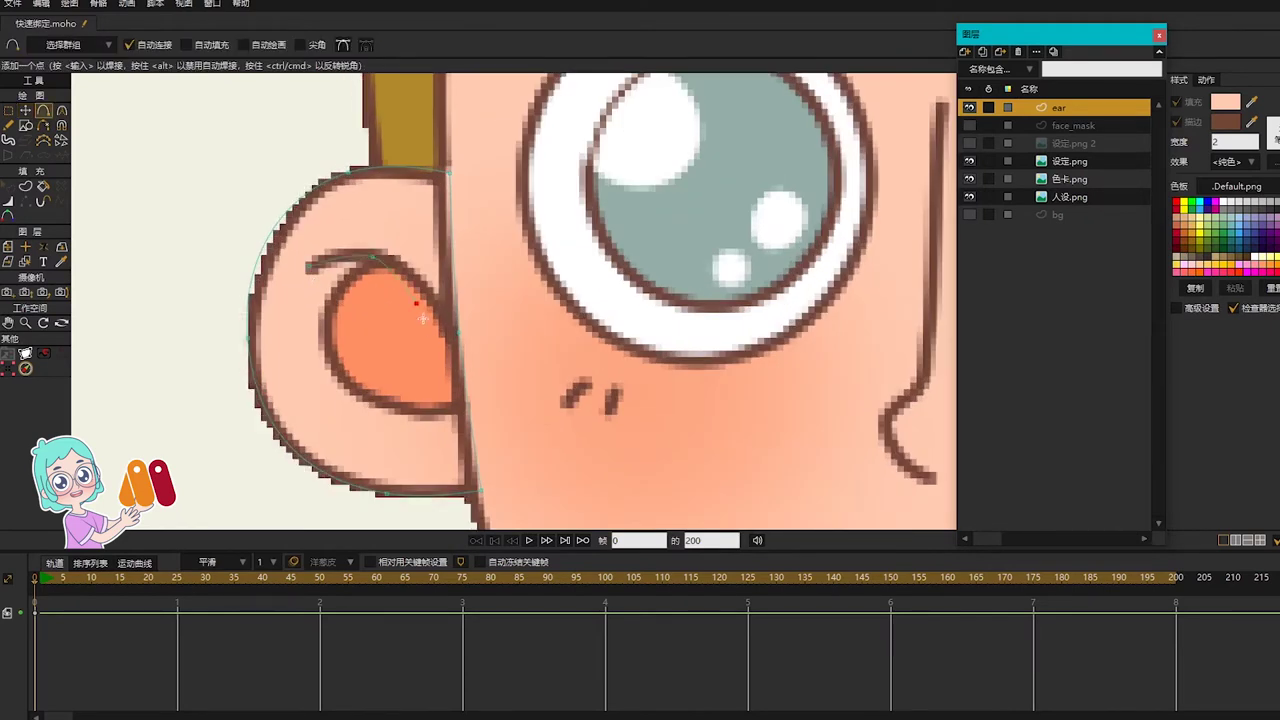
left_click_drag(454, 399, 455, 404)
left_click(338, 367)
Step: Refine the inner ear's points and curvature so the curve matches the reference line and orange area
key("c")
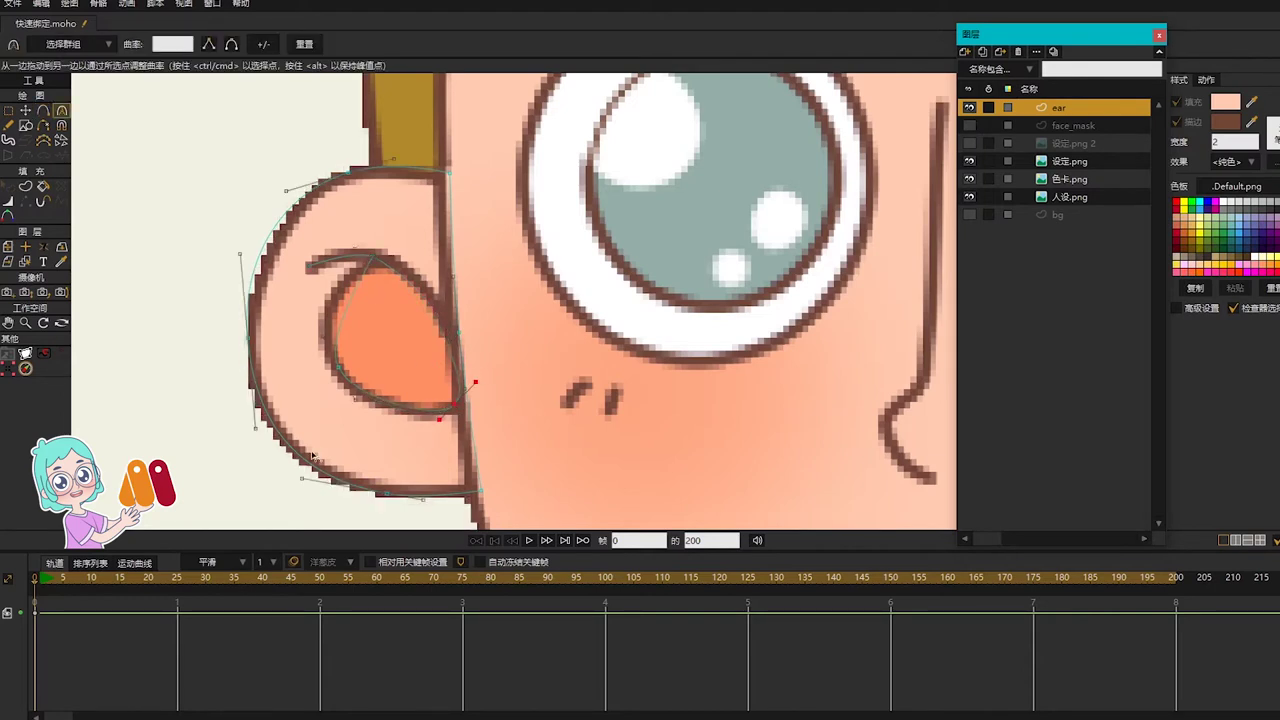
left_click_drag(405, 281, 460, 285)
left_click_drag(355, 251, 340, 250)
left_click(338, 368)
key("t")
left_click_drag(338, 370, 330, 357)
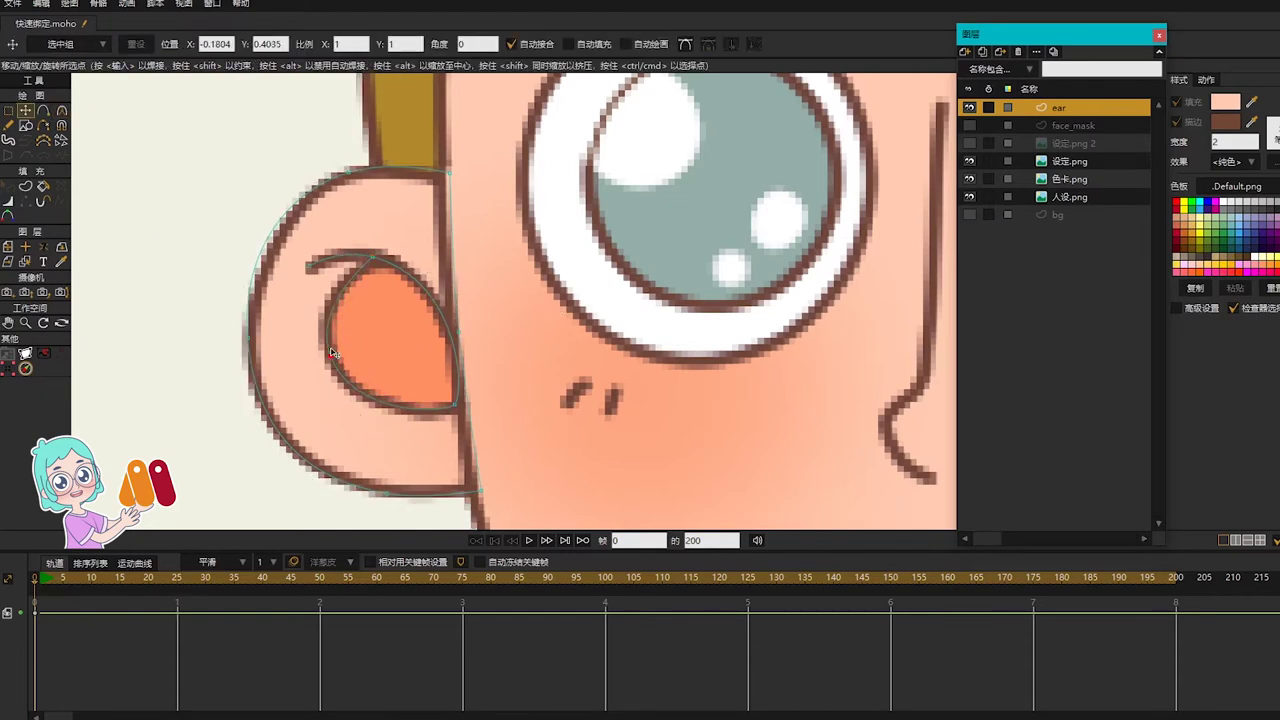
key("c")
left_click_drag(313, 311, 307, 296)
scroll(395, 342, "down", 1)
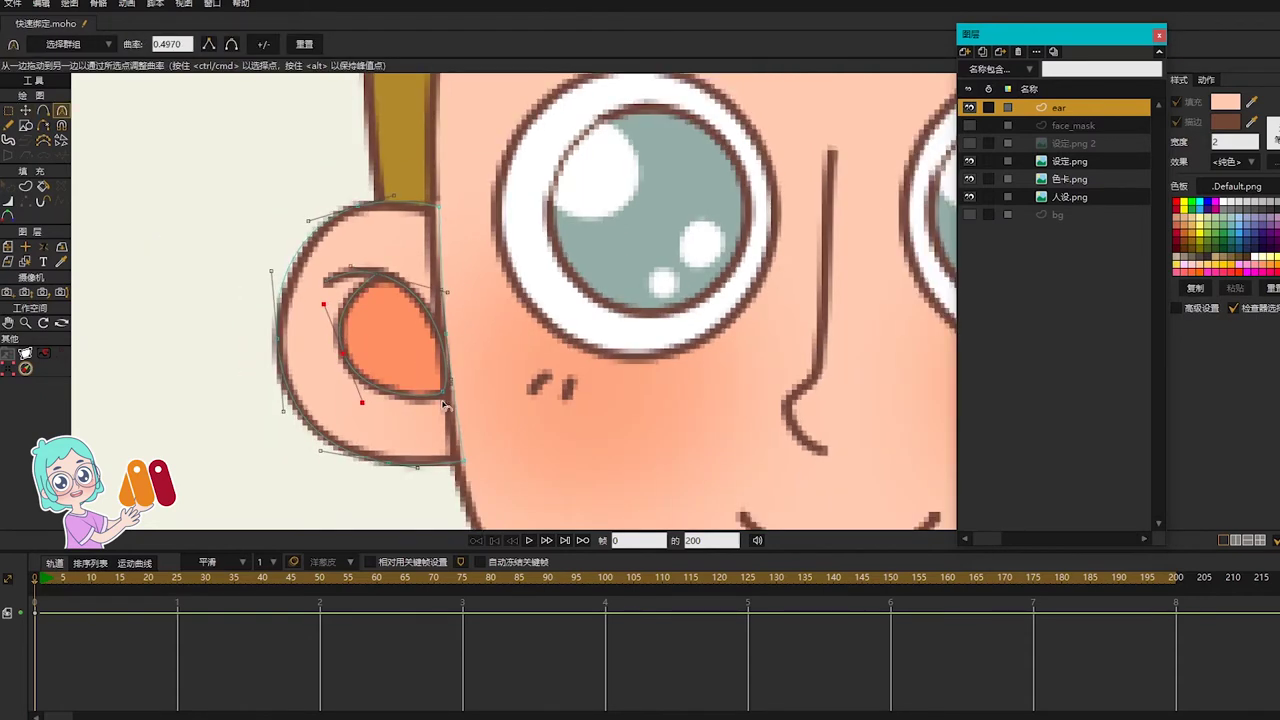
left_click_drag(443, 393, 428, 394)
Step: Create a shape with both fill and stroke from the outer ear contour
key("u")
left_click(343, 209)
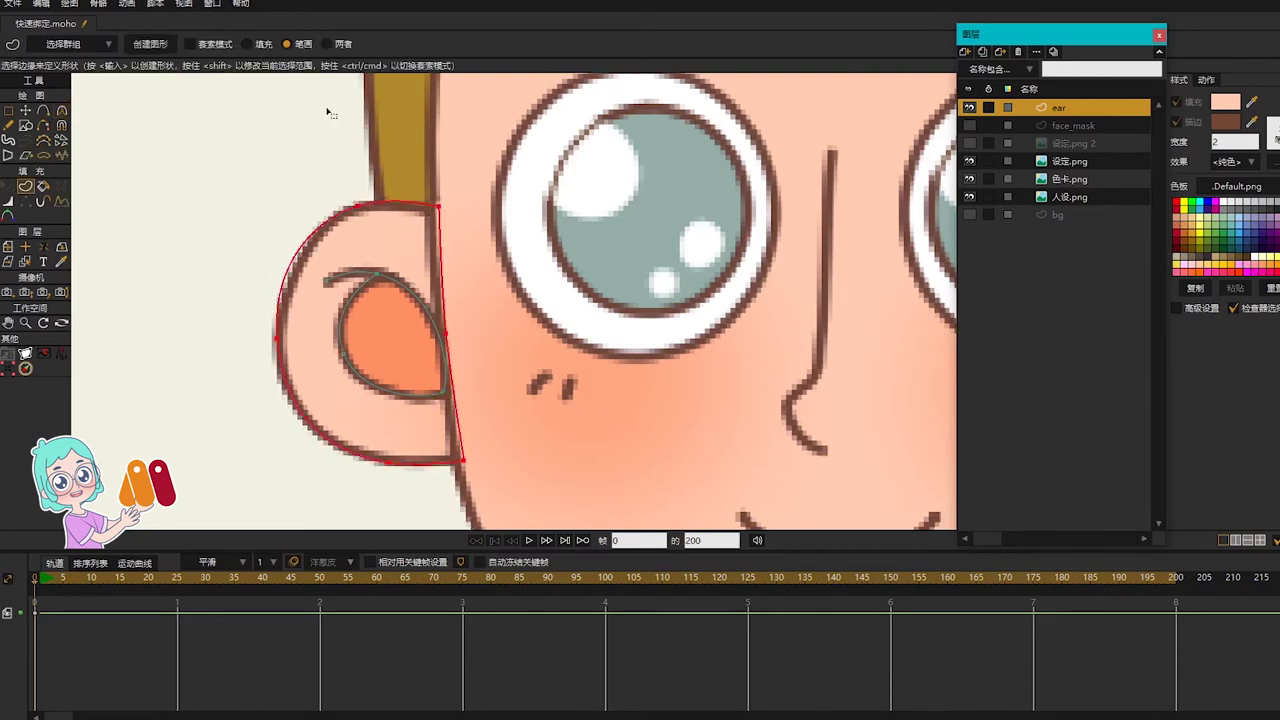
left_click(330, 44)
left_click(150, 44)
Step: Create a filled and stroked shape from the inner ear curve, sampling the orange reference colour for its fill
left_click(420, 300)
scroll(441, 302, "down", 1)
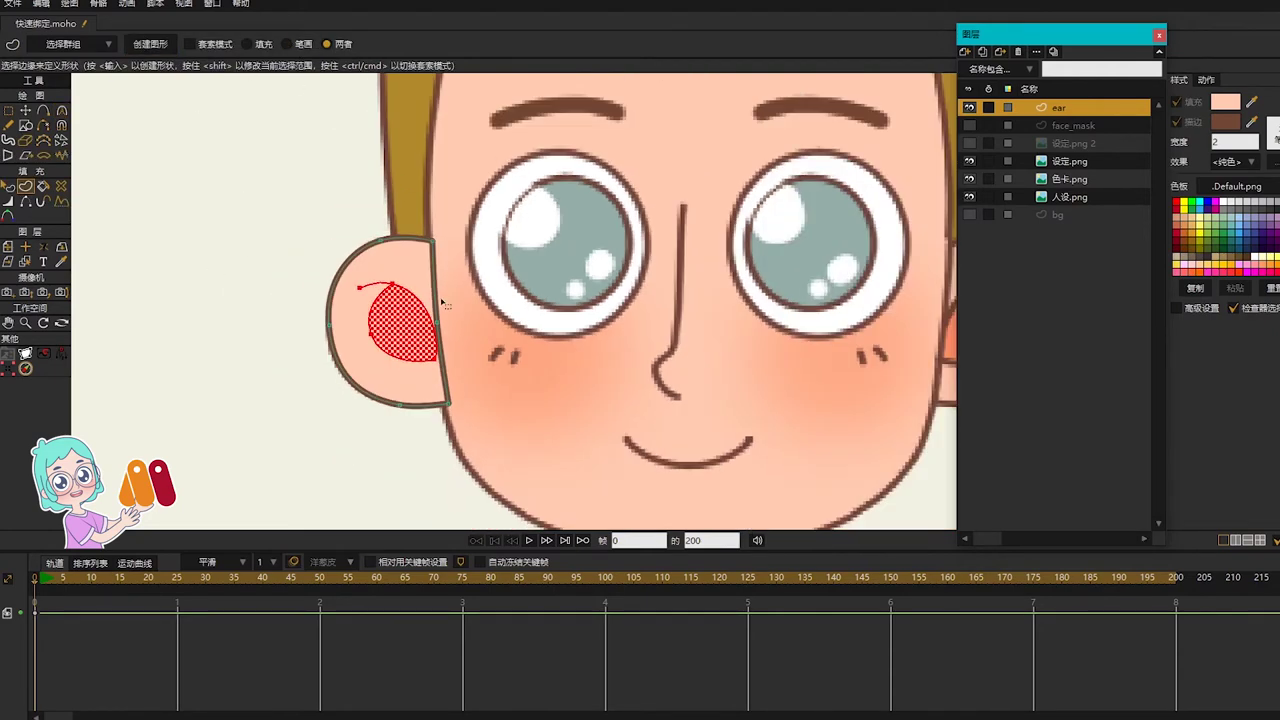
scroll(601, 236, "down", 2)
left_click(1252, 102)
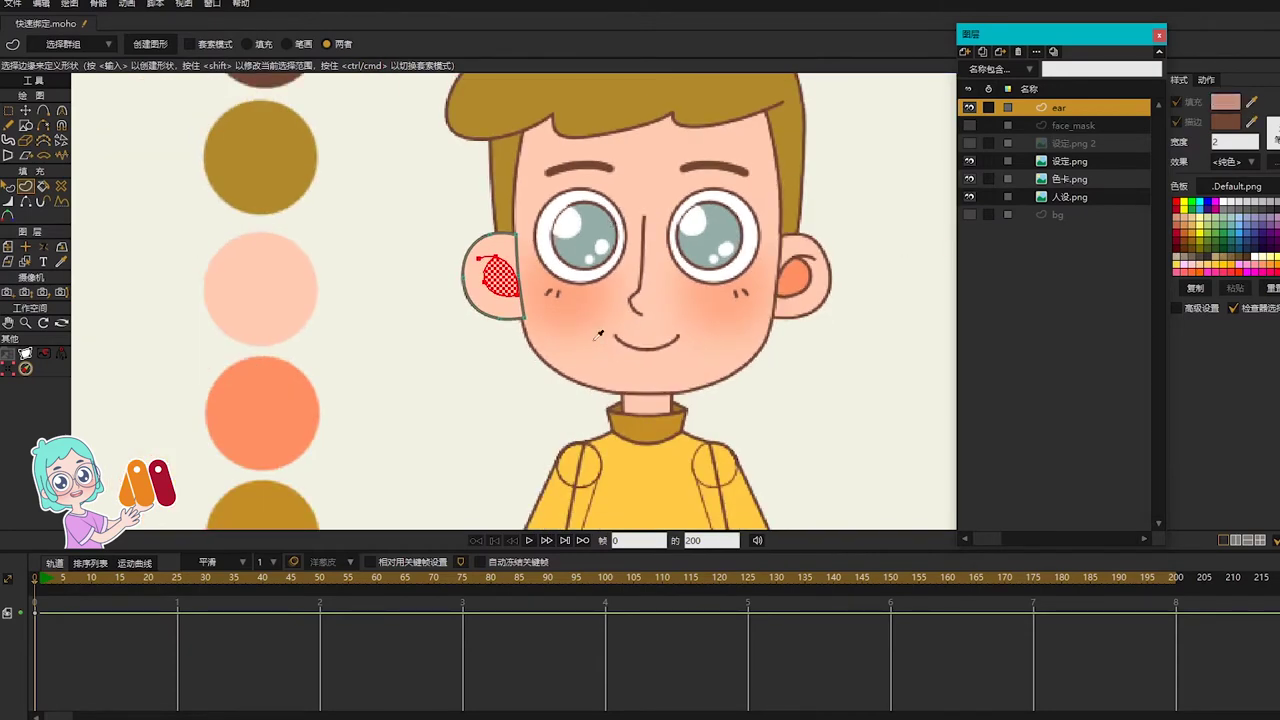
left_click(134, 44)
scroll(470, 285, "up", 3)
Step: Hide the stroke along the rounded lower and outer edge of the orange inner ear with Hide Edge
key("h")
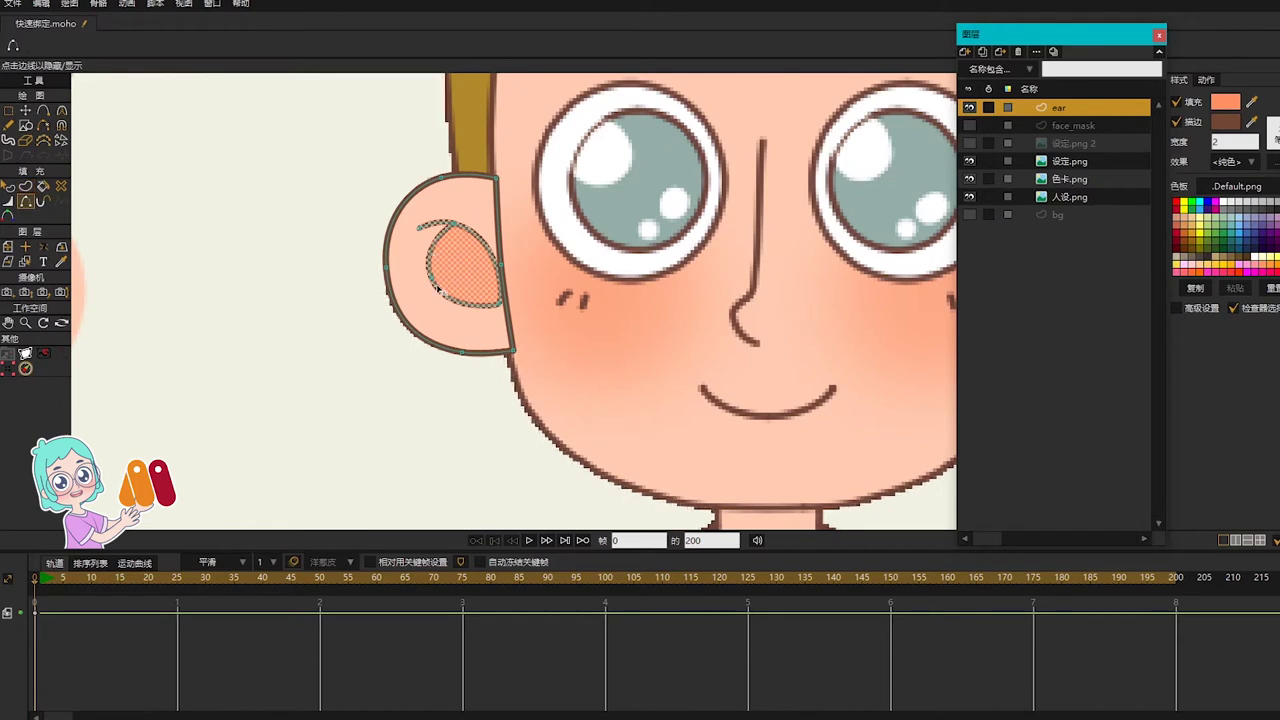
left_click(437, 288)
left_click(432, 251)
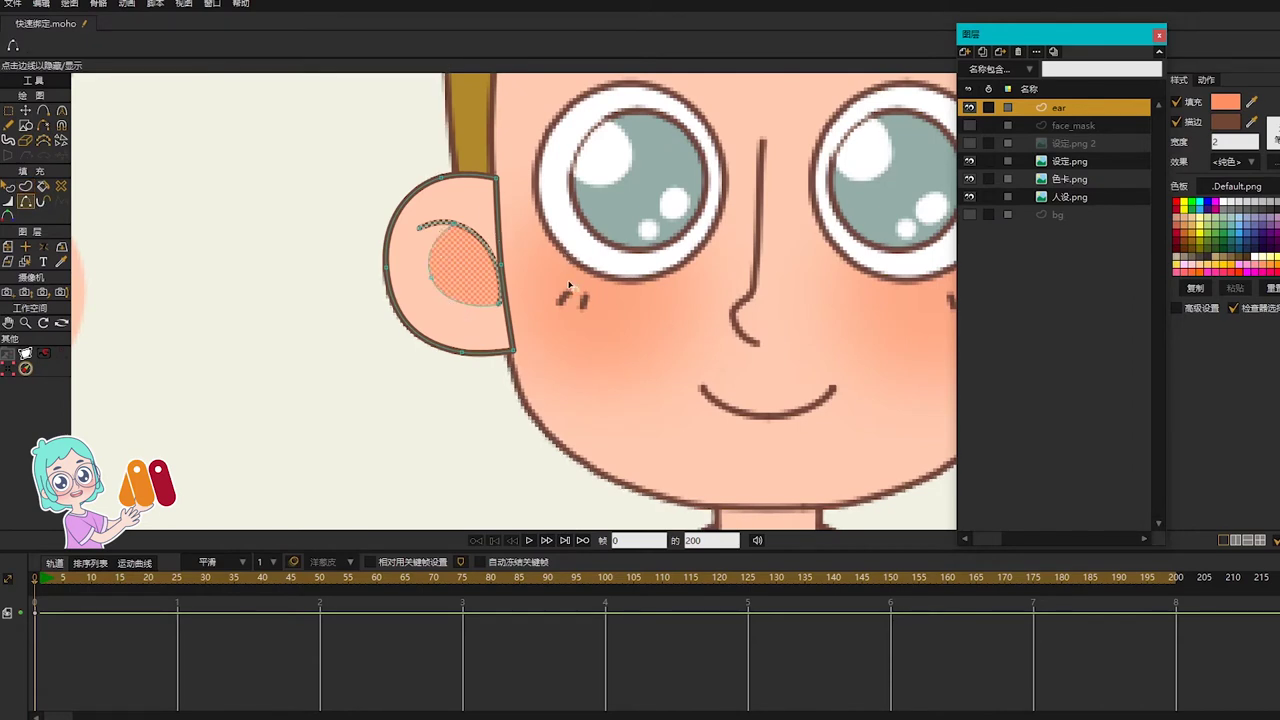
key("q")
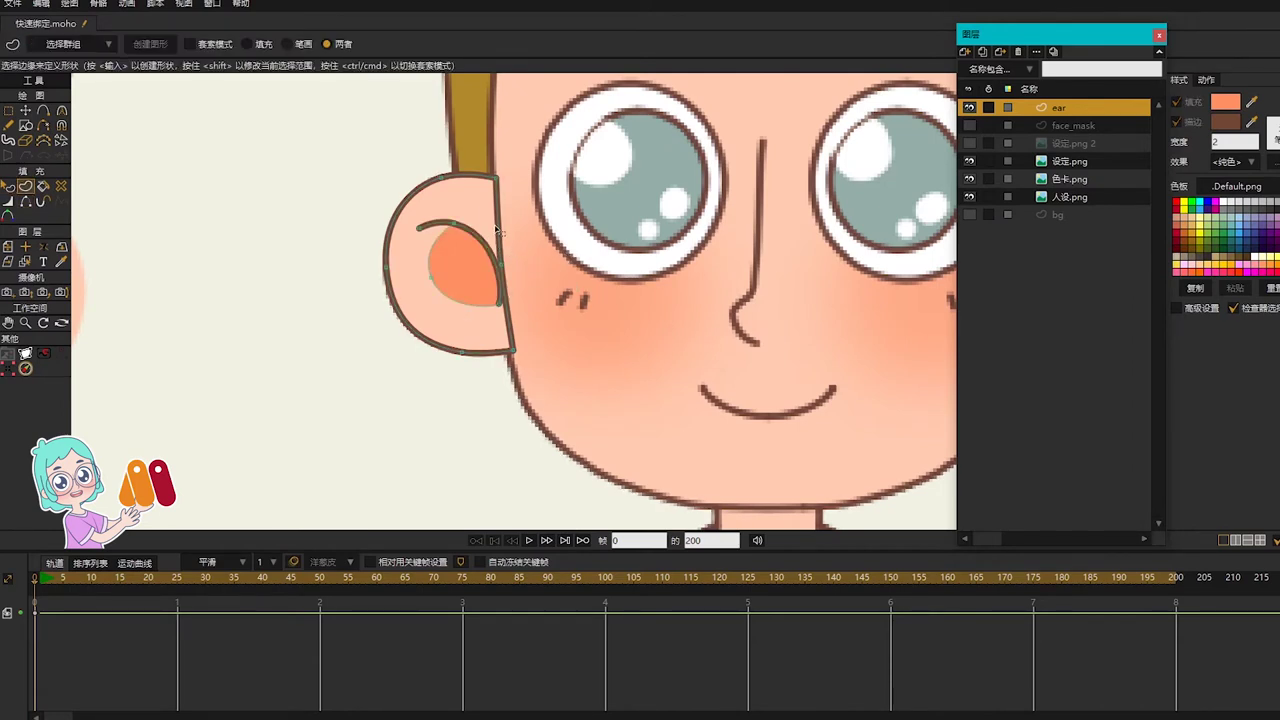
Step: Hide the outer ear's stroke segments along the side where it meets the face
key("h")
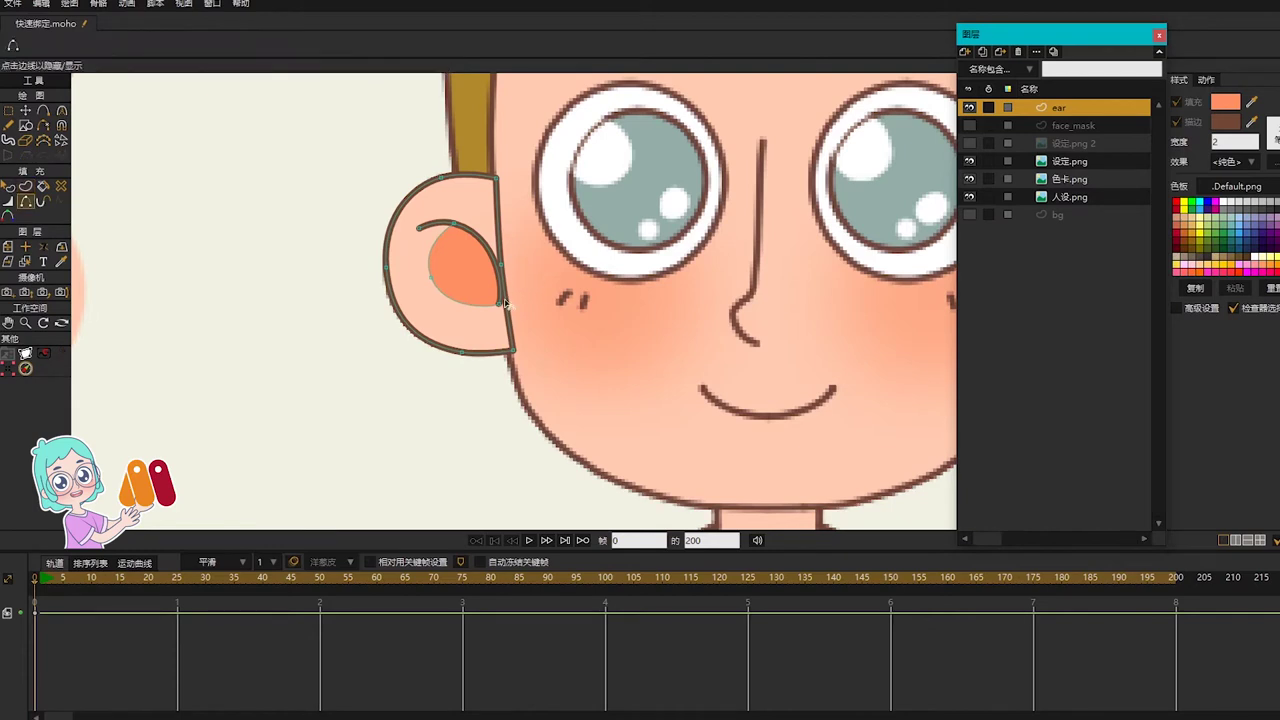
left_click(499, 255)
left_click(508, 294)
scroll(508, 294, "up", 3)
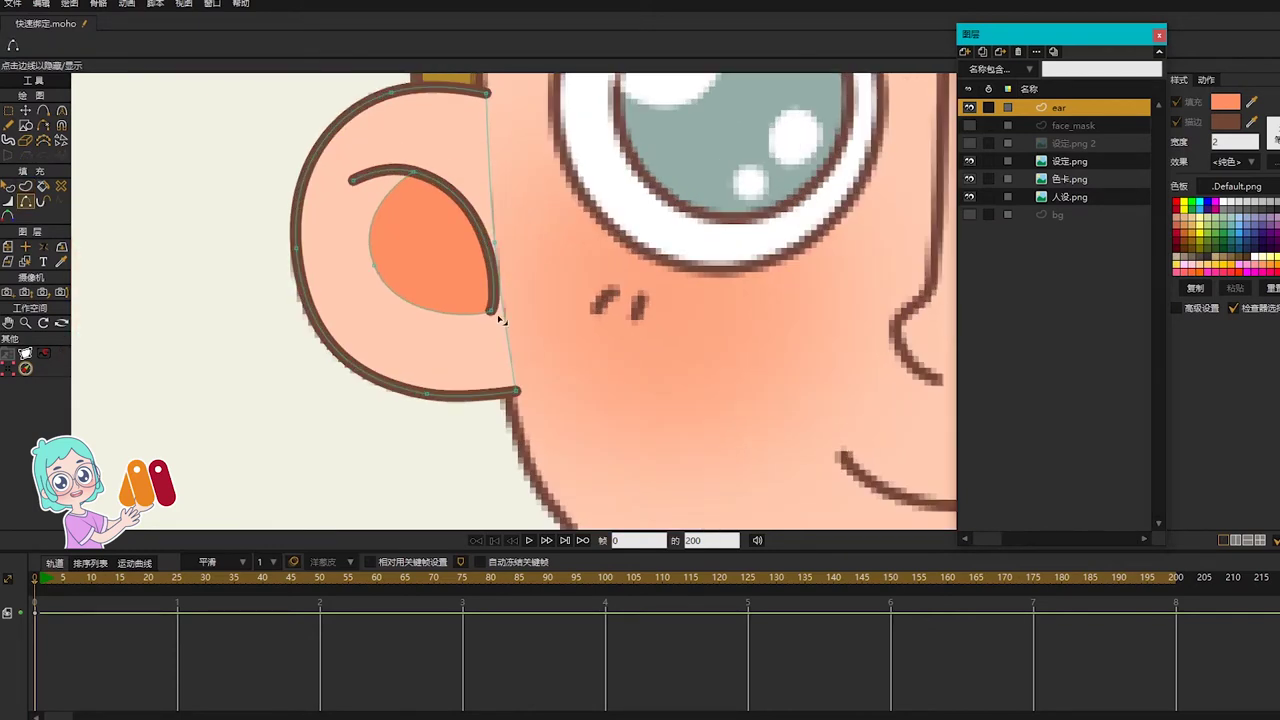
Step: Taper the inner ear line at its lower end to 50 percent line width
key("w")
left_click_drag(480, 319, 473, 318)
scroll(575, 368, "down", 2)
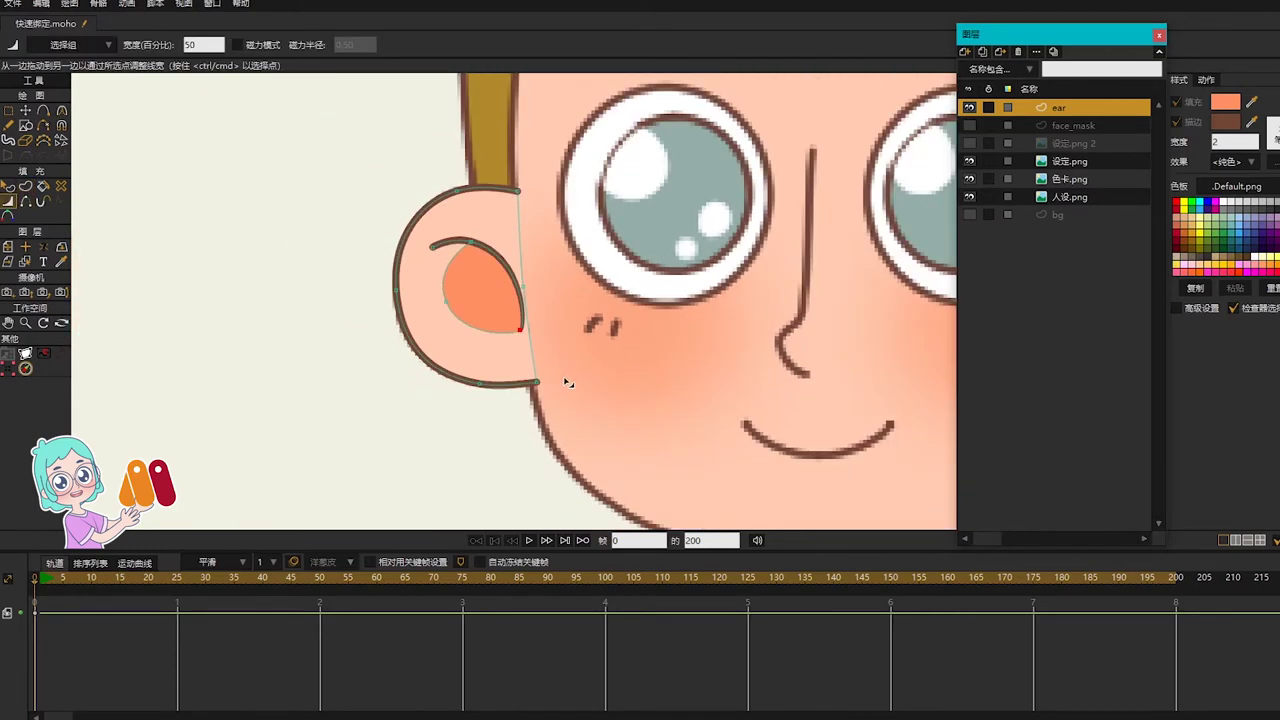
scroll(594, 338, "down", 3)
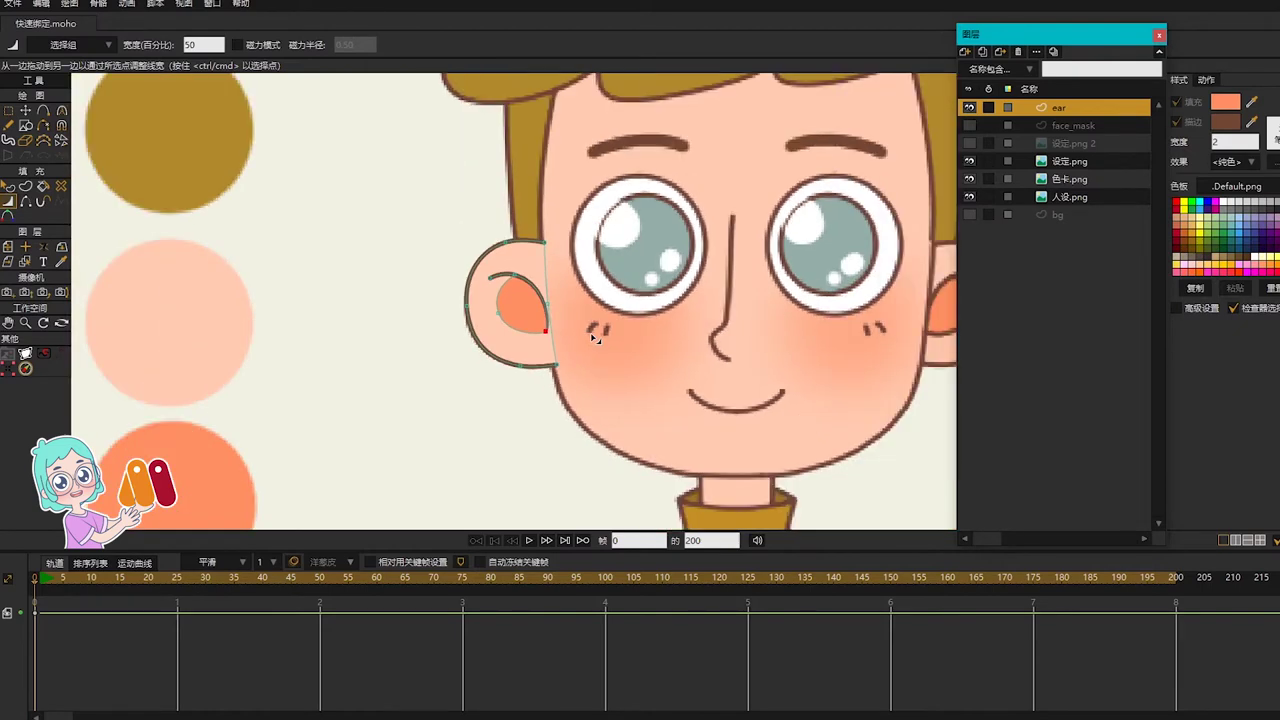
Step: Set the ear layer's origin to Center and its X value to 0
key("0")
left_click(320, 44)
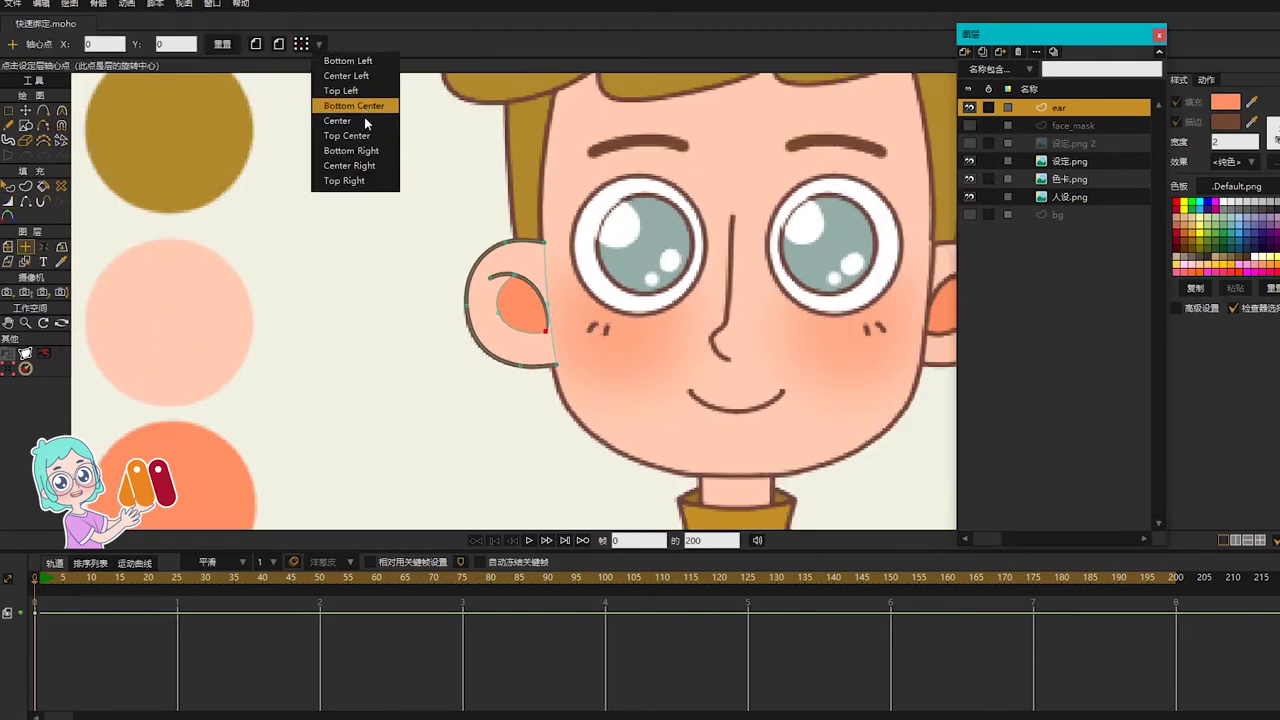
left_click(355, 121)
left_click_drag(123, 44, 84, 44)
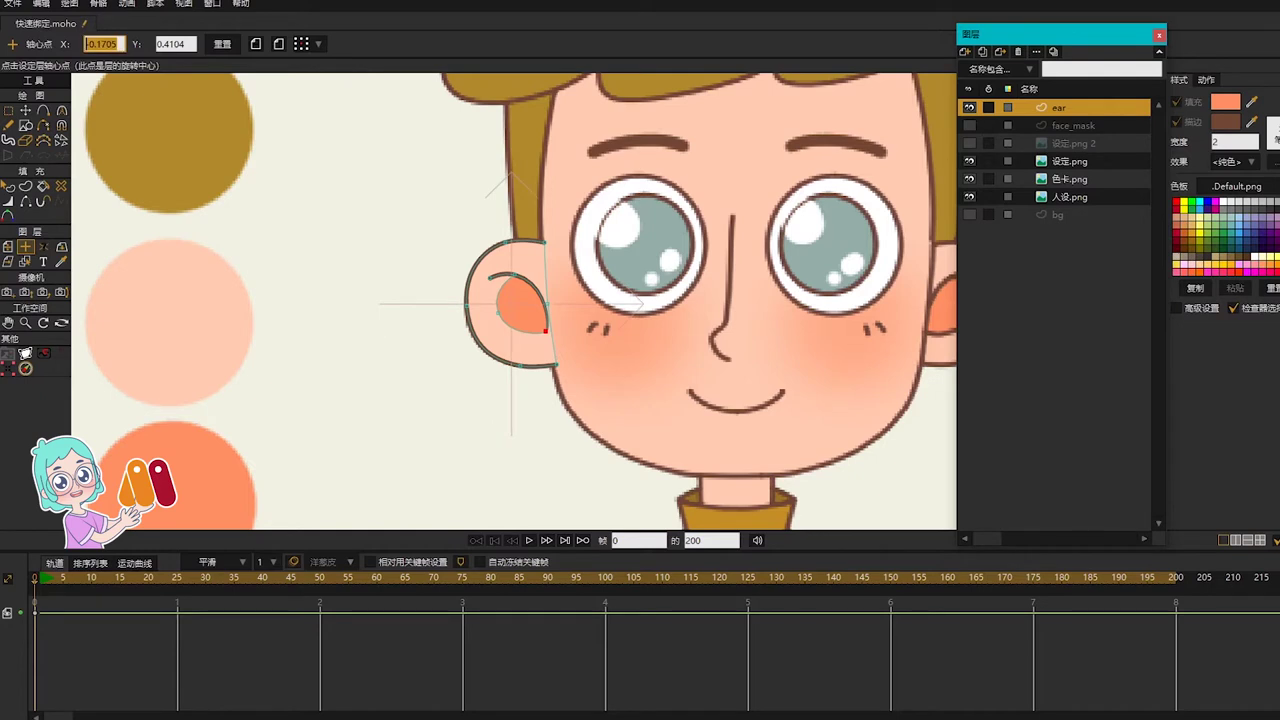
type("0")
key("Return")
scroll(703, 341, "down", 4)
left_click_drag(703, 341, 489, 363)
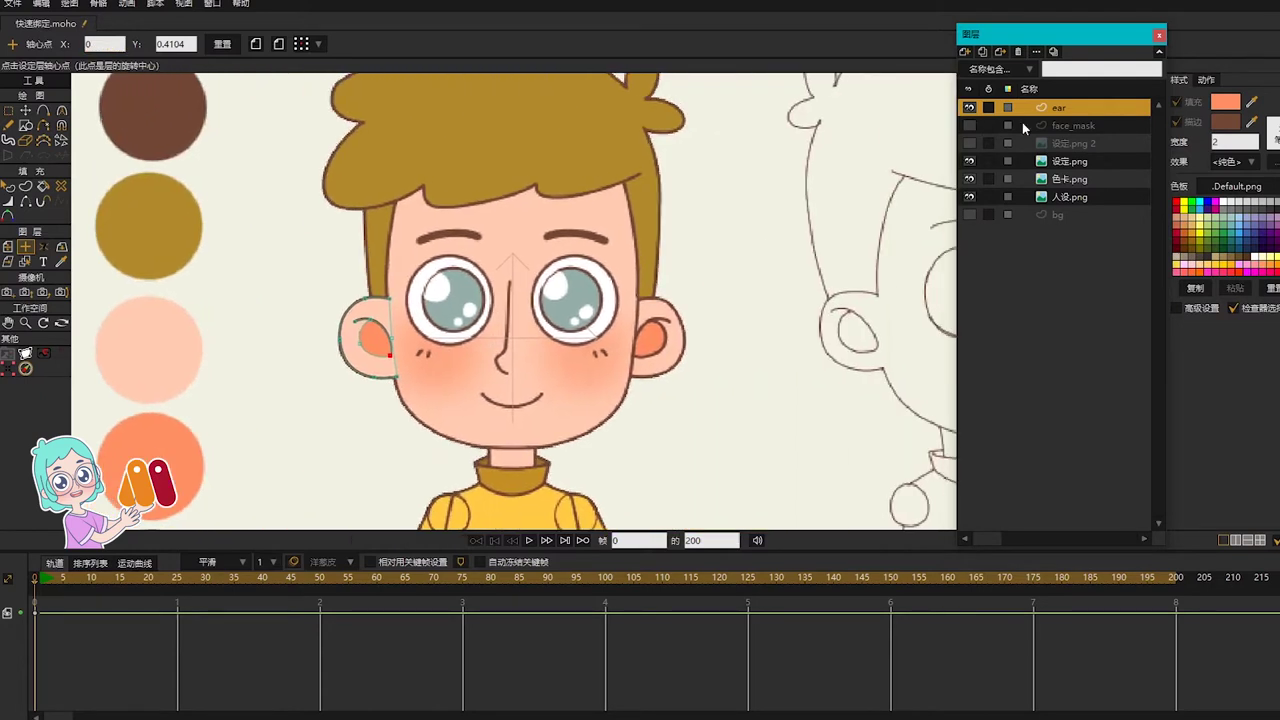
Step: Duplicate the ear layer and flip the copy horizontally to form the opposite ear
left_click(982, 51)
key("m")
left_click(676, 46)
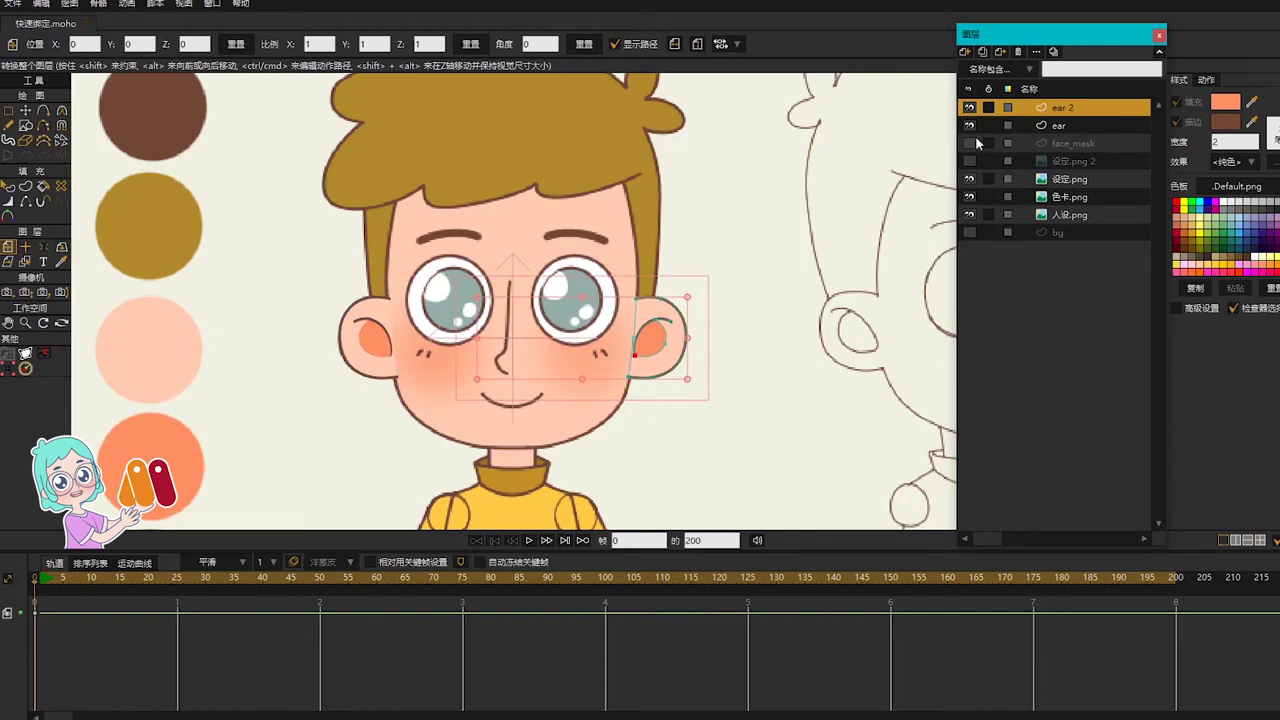
scroll(652, 268, "down", 1)
scroll(652, 268, "up", 2)
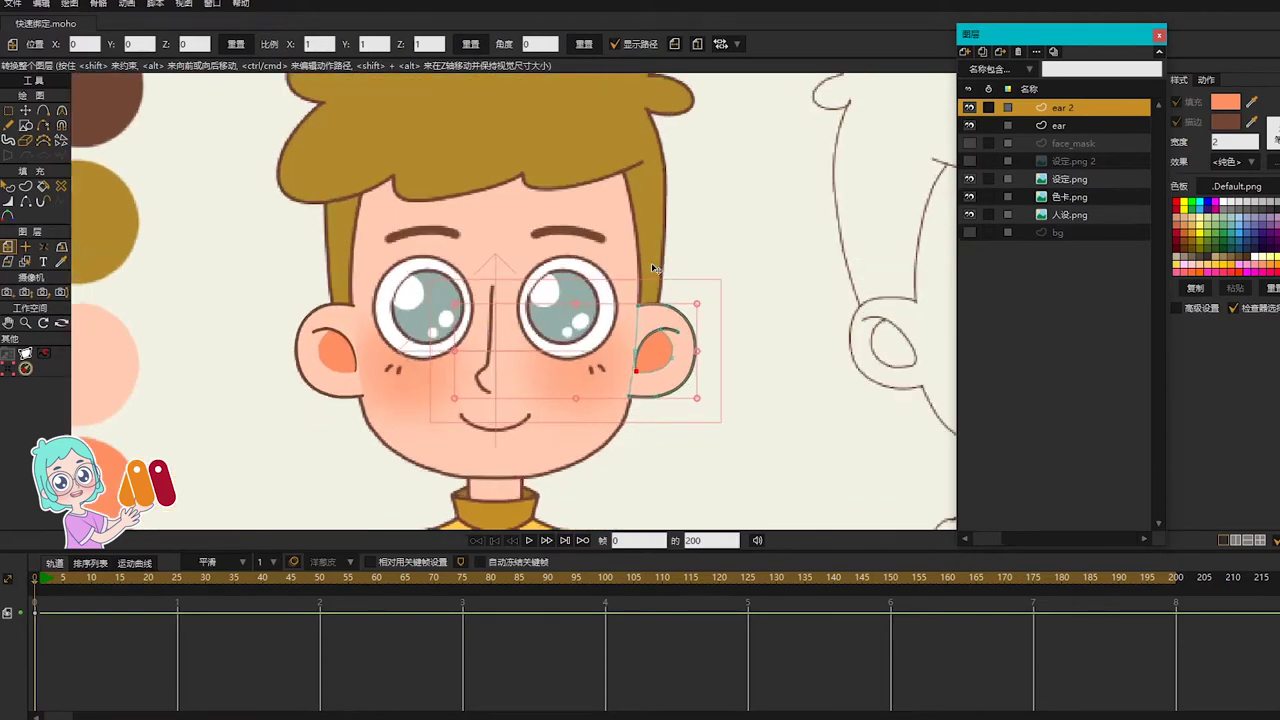
Step: Create a new vector layer named nose
left_click(964, 51)
left_click(973, 73)
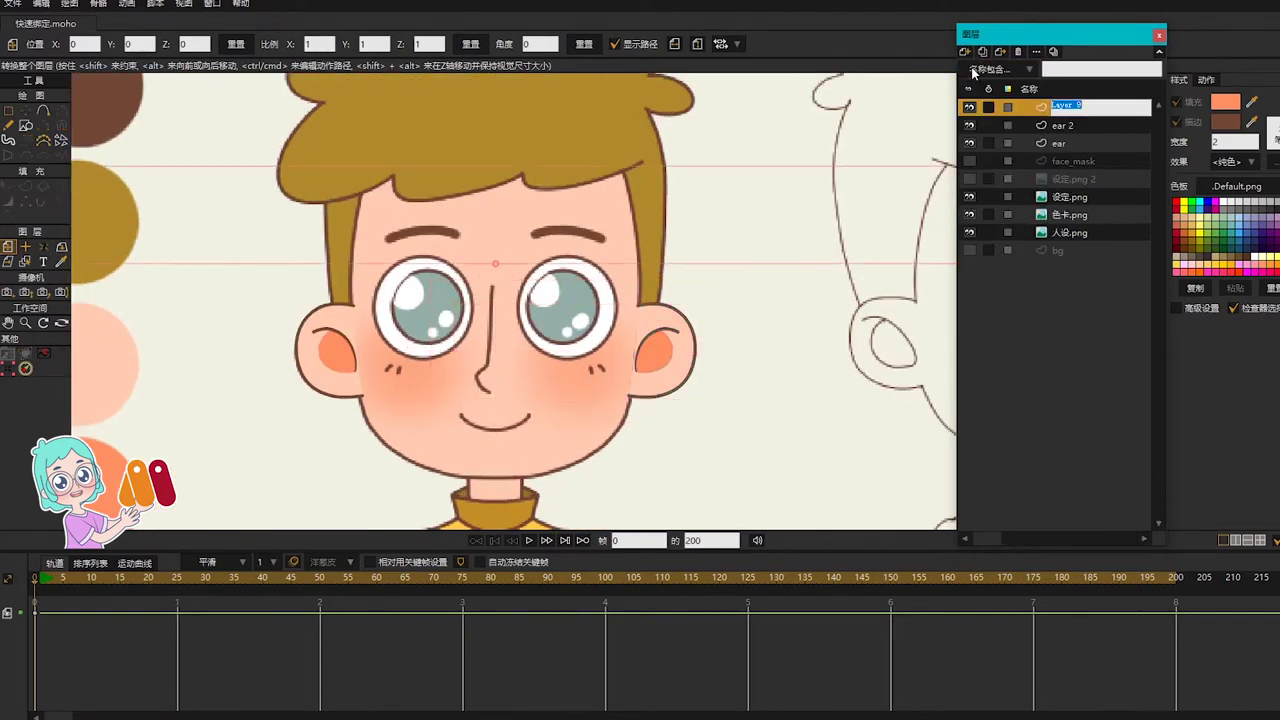
type("nose")
key("Return")
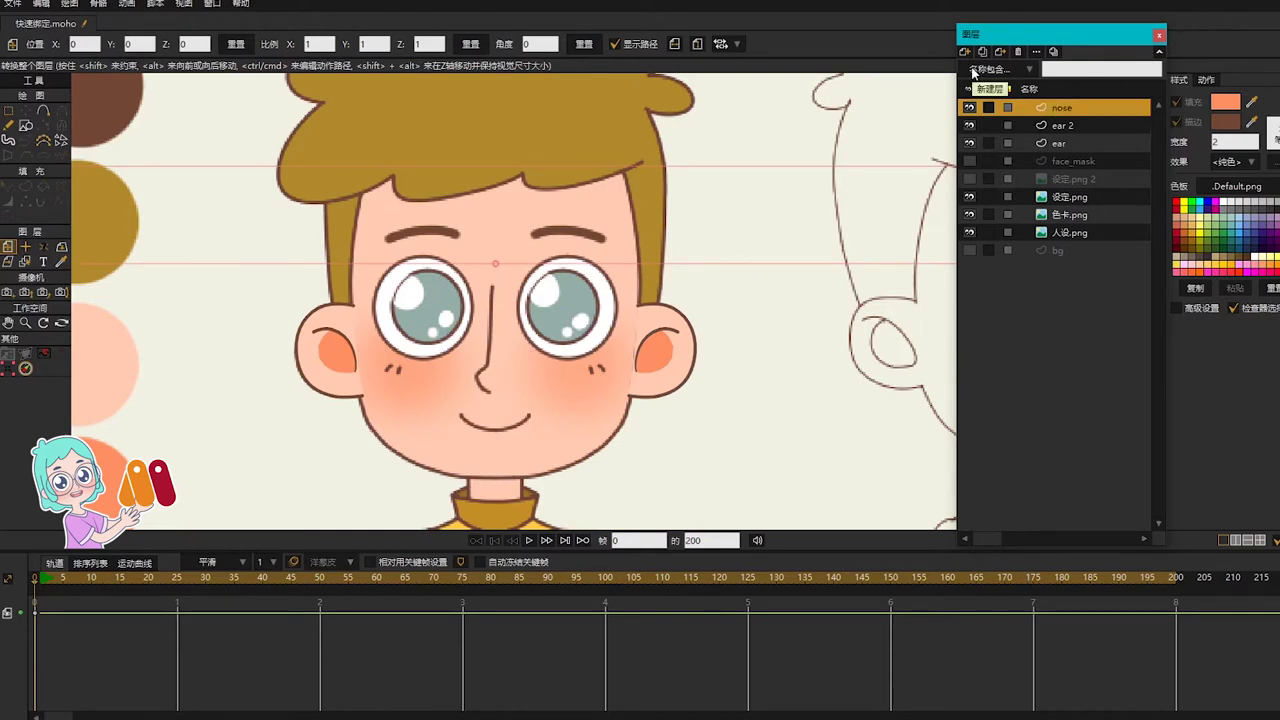
Step: Trace the nose as a closed shape with sharp corners and curve its rounded tip to match the reference
scroll(444, 428, "up", 1)
key("a")
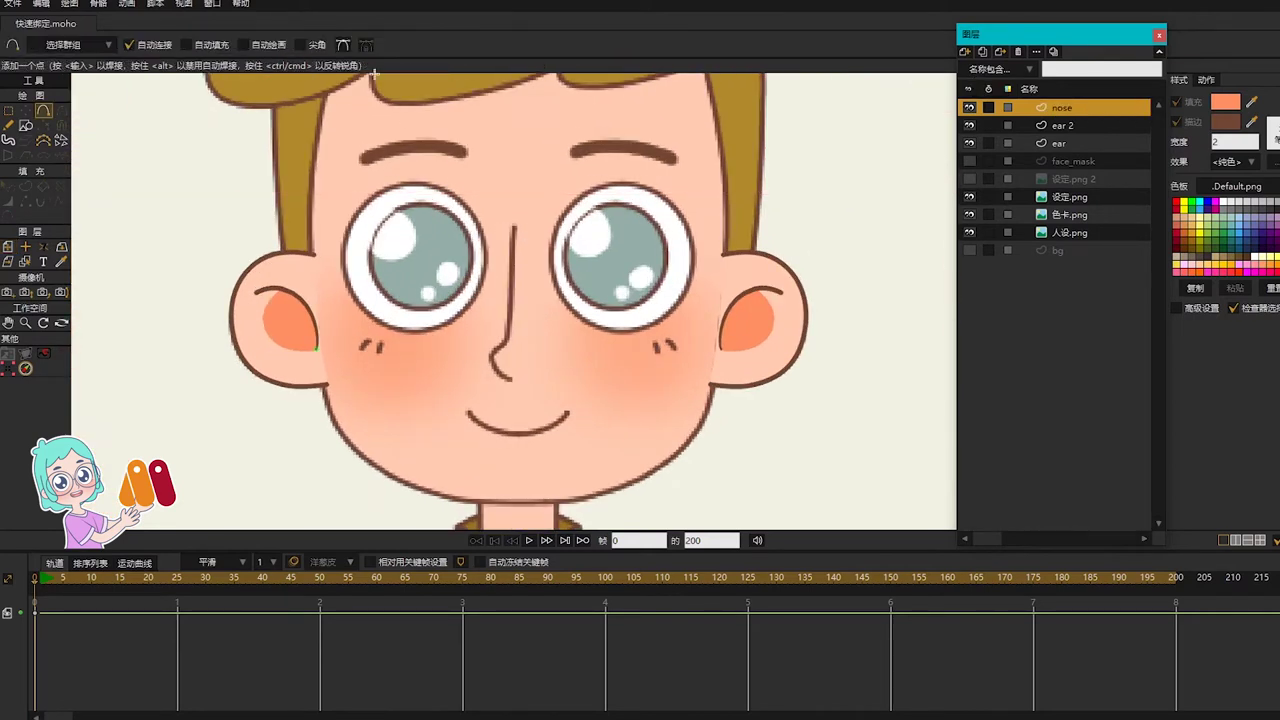
left_click(306, 46)
mouse_move(513, 229)
left_mouse_down()
mouse_move(498, 347)
mouse_move(529, 266)
mouse_move(527, 234)
mouse_move(513, 229)
left_mouse_up()
scroll(520, 240, "up", 2)
key("g")
left_click_drag(477, 358, 908, 388)
key("c")
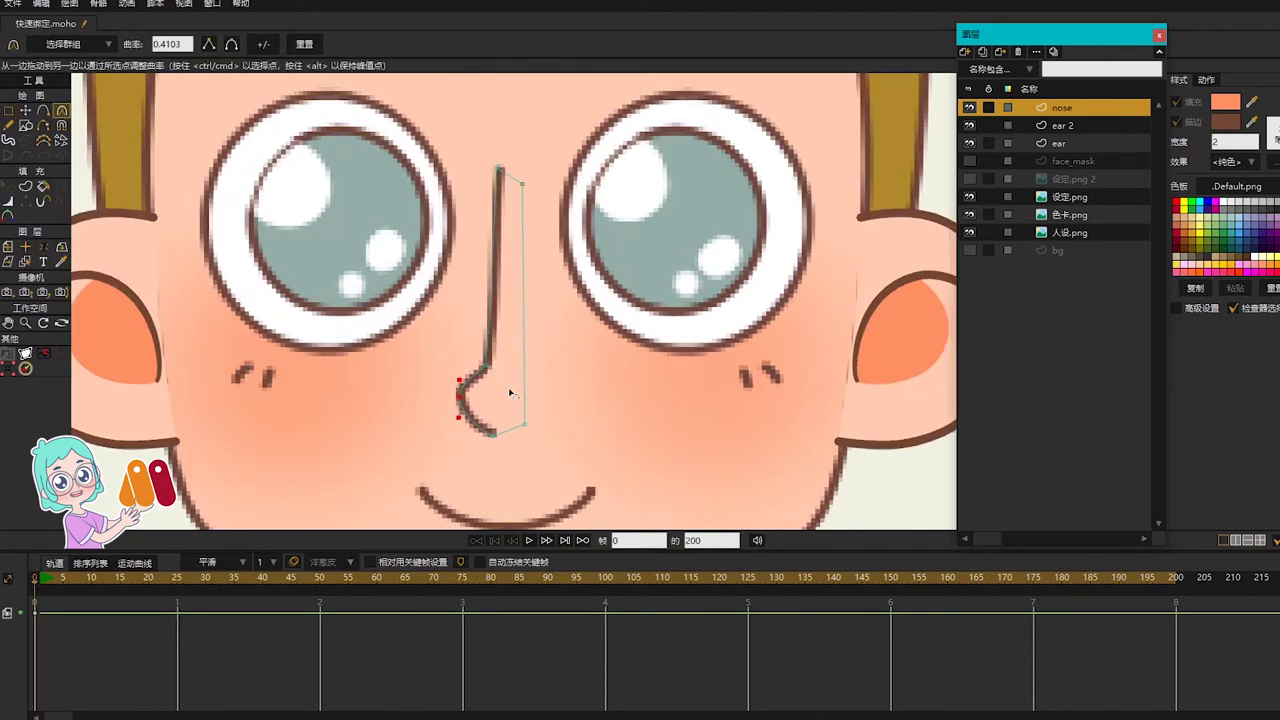
Step: Fill the nose shape with the sampled skin colour, keeping both fill and stroke
scroll(508, 410, "down", 3)
left_click_drag(1252, 102, 693, 390)
key("p")
left_click(505, 384)
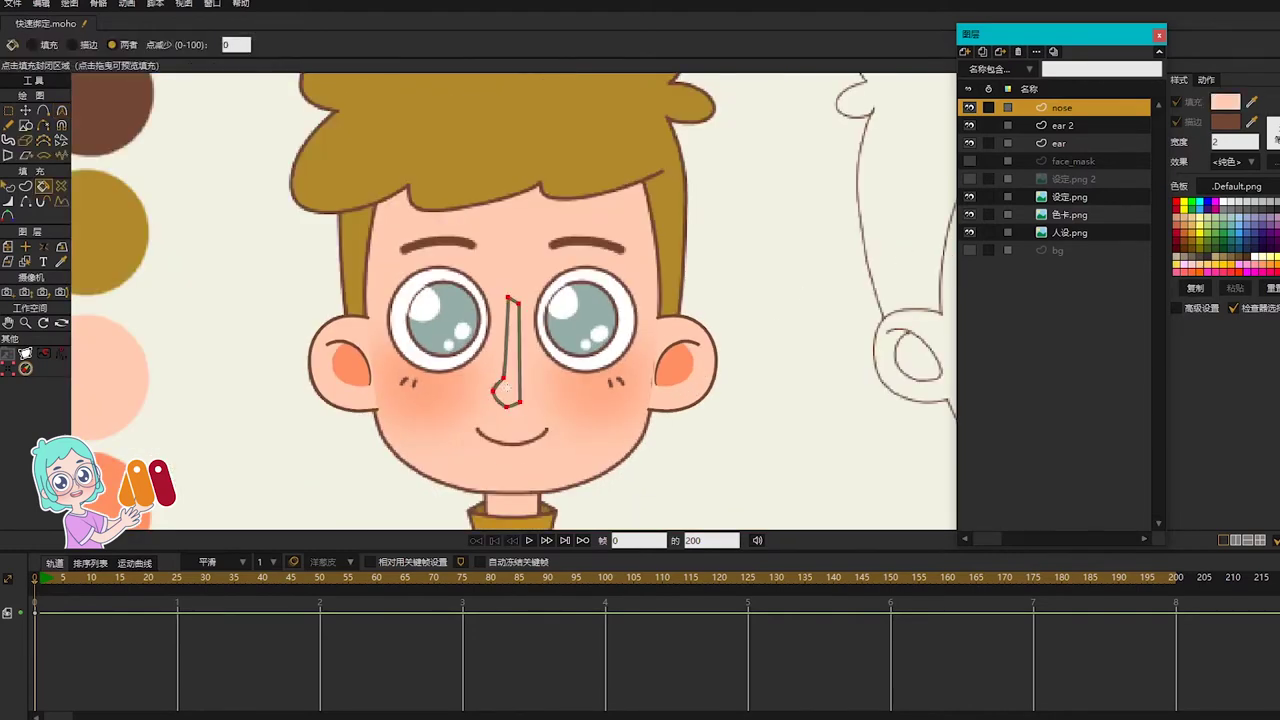
Step: Hide the closing edges of the nose shape so only the drawn nose line keeps its stroke
scroll(508, 390, "up", 3)
key("h")
left_click(525, 250)
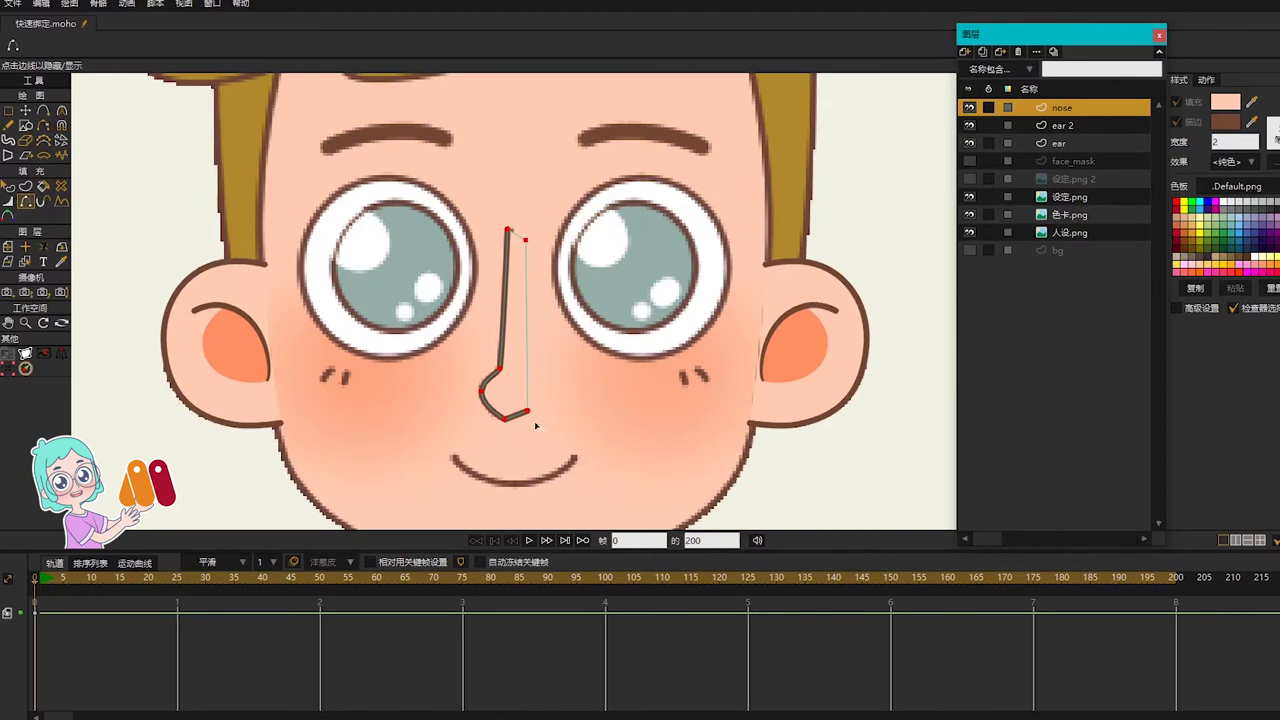
key("g")
Step: Taper the nose line at its upper end to 42 percent line width
key("w")
left_click_drag(502, 214, 488, 242)
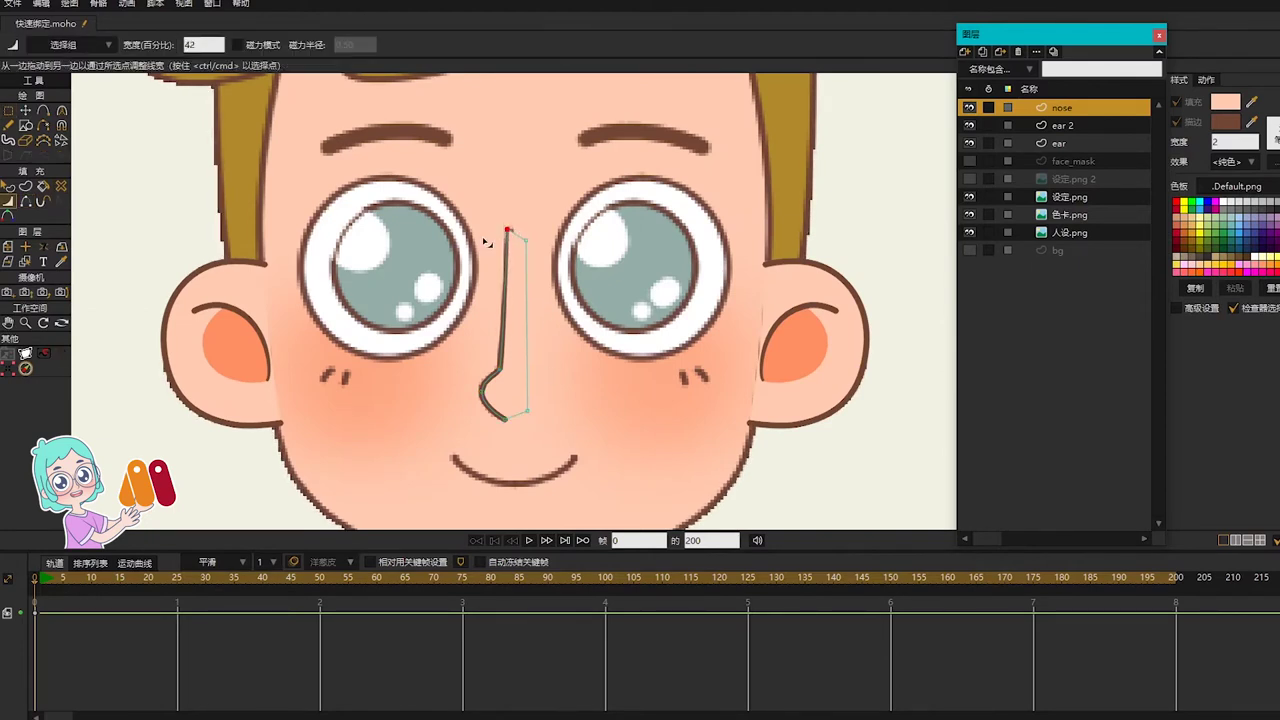
Step: Centre the nose layer's origin on the nose shape, setting its X position to 0
scroll(511, 331, "up", 1)
key("0")
left_click(318, 44)
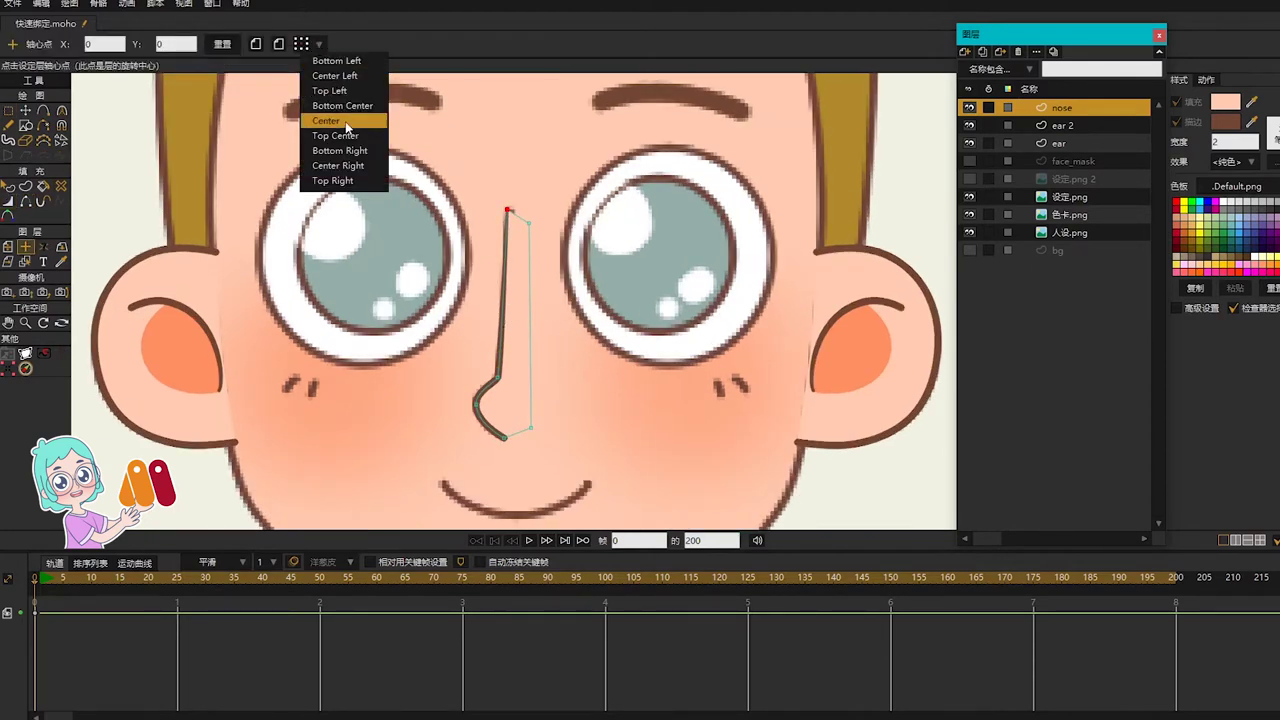
left_click(326, 120)
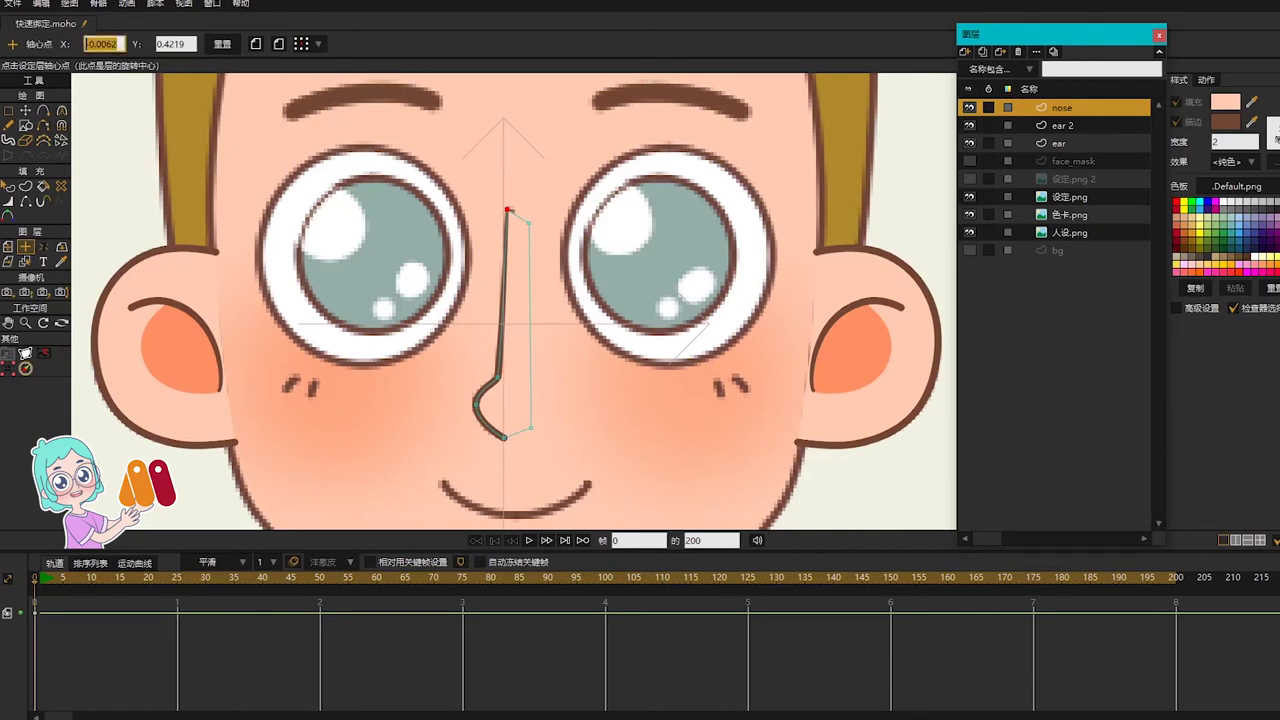
scroll(572, 278, "down", 1)
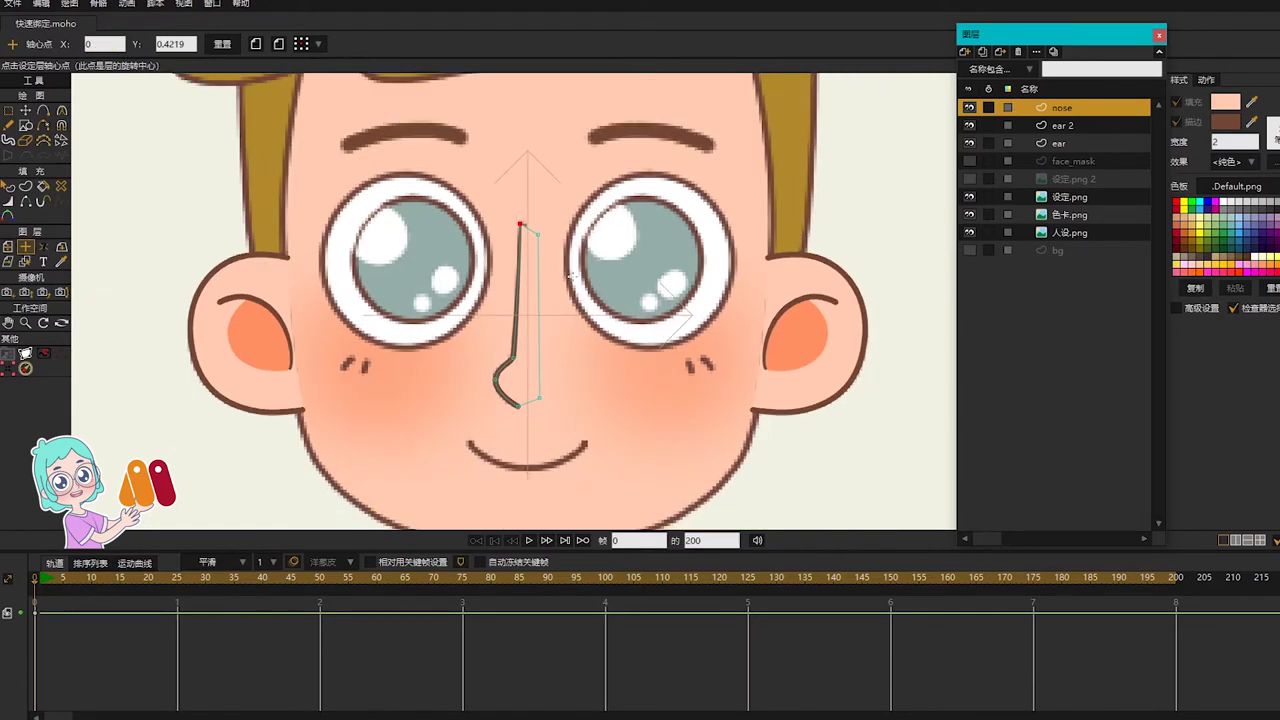
Step: Add a vector layer named eye_mask above the nose layer
left_click(968, 52)
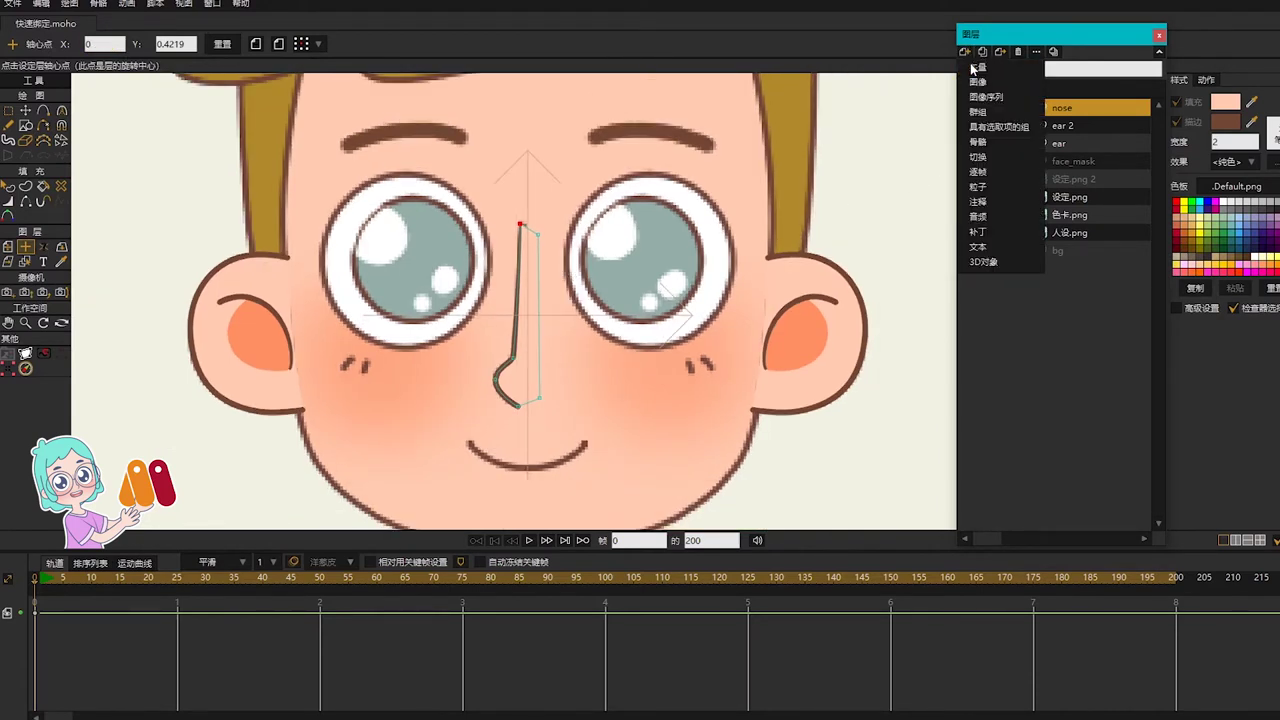
left_click(971, 68)
type("eye_mask")
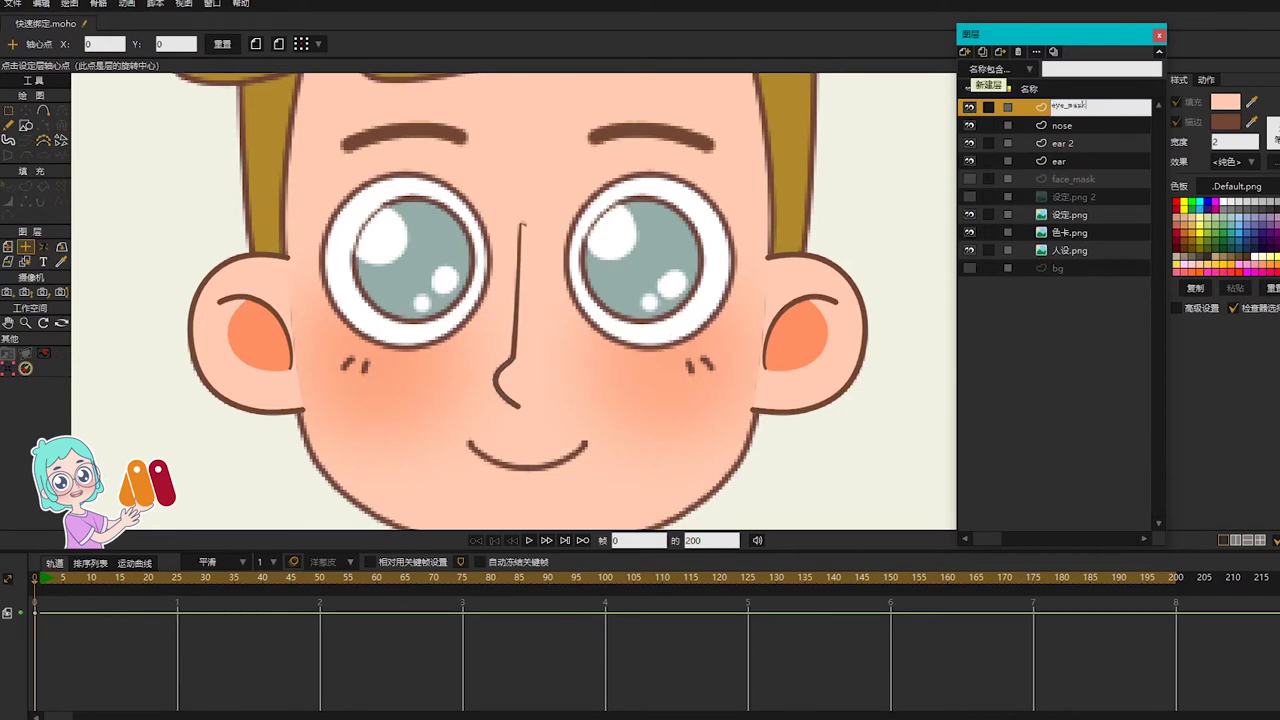
key("Return")
Step: Draw a circle matching the outer outline of the reference's left eye and paint it with a white fill and brown stroke
scroll(381, 251, "up", 2)
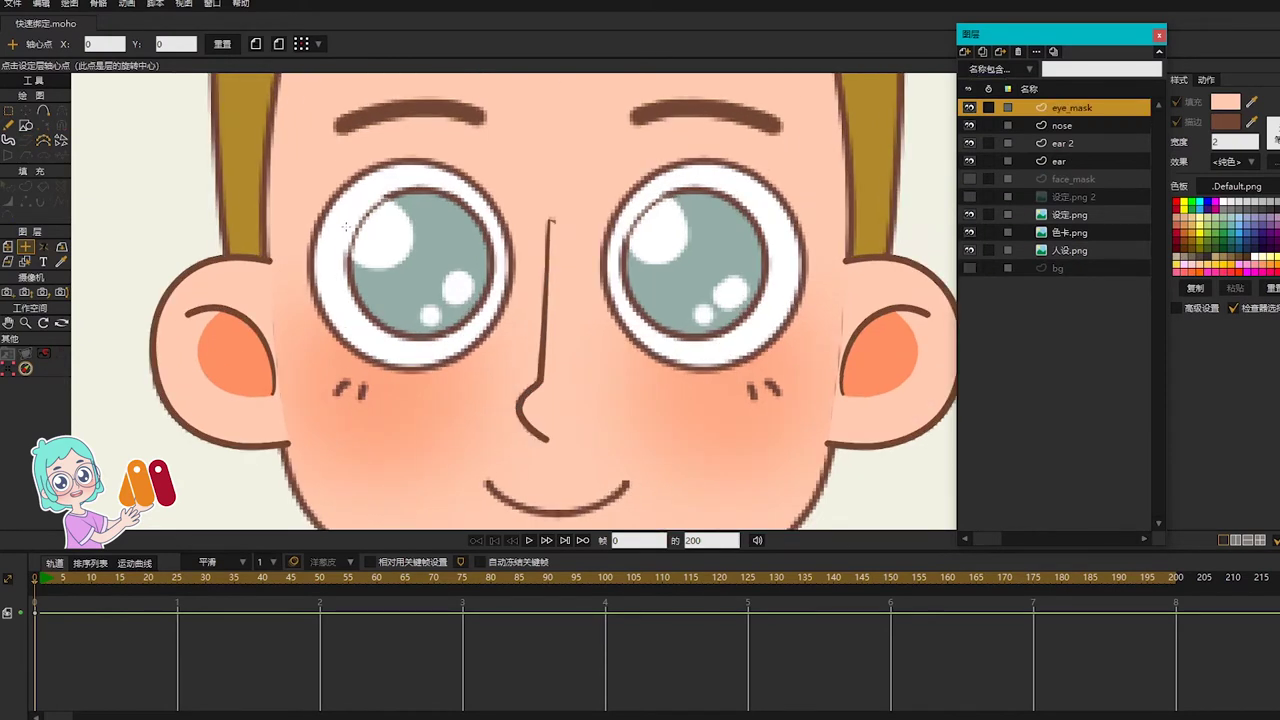
left_click_drag(381, 251, 460, 277)
left_click(1229, 206)
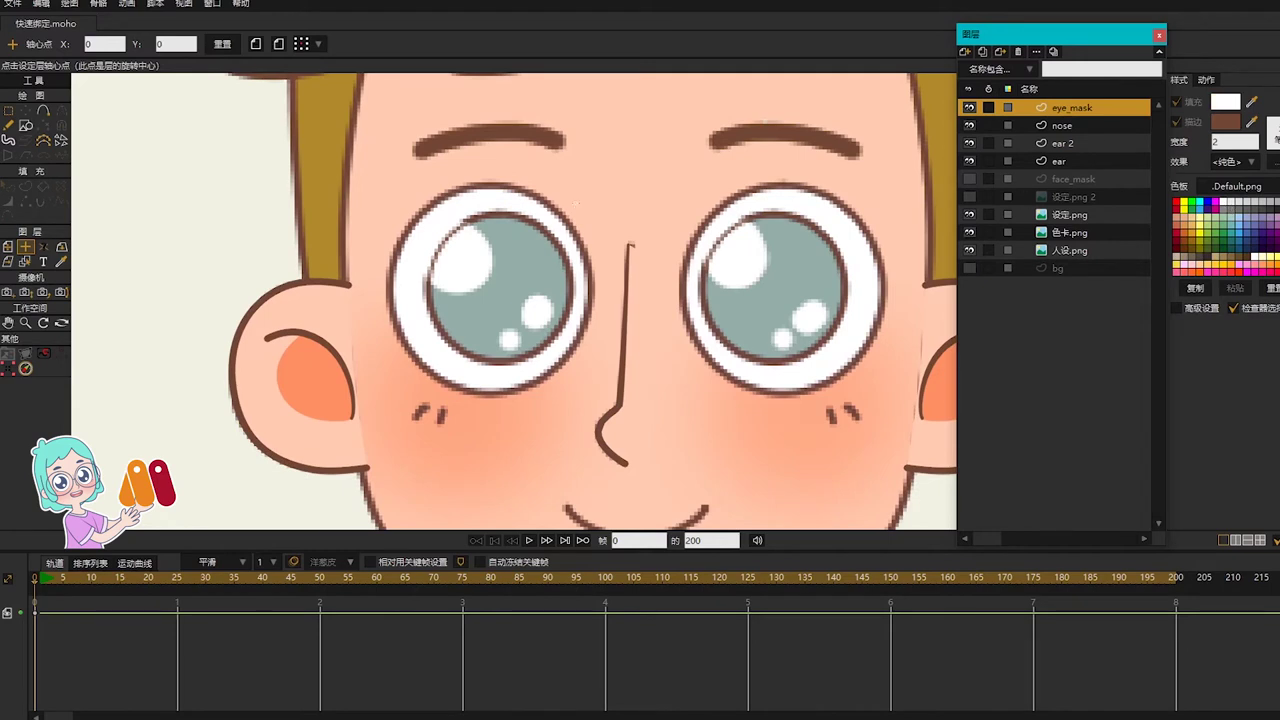
scroll(498, 207, "up", 1)
key("s")
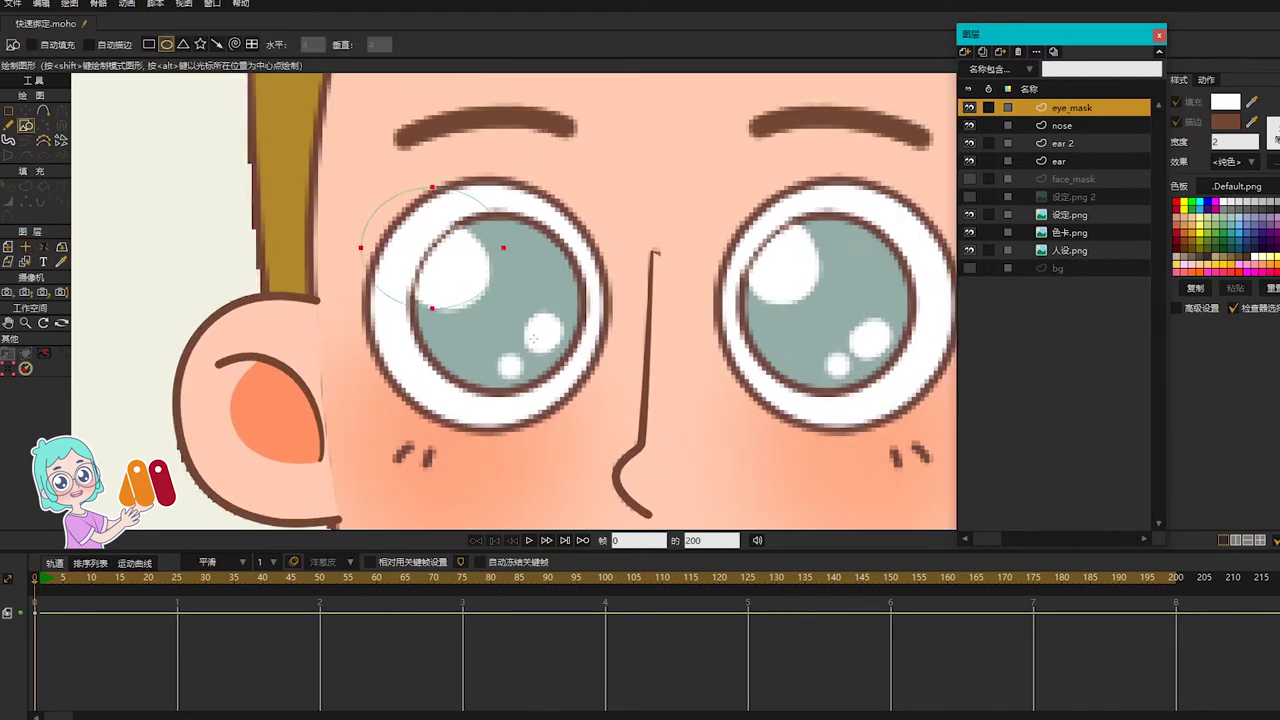
left_click_drag(362, 186, 607, 432)
key("t")
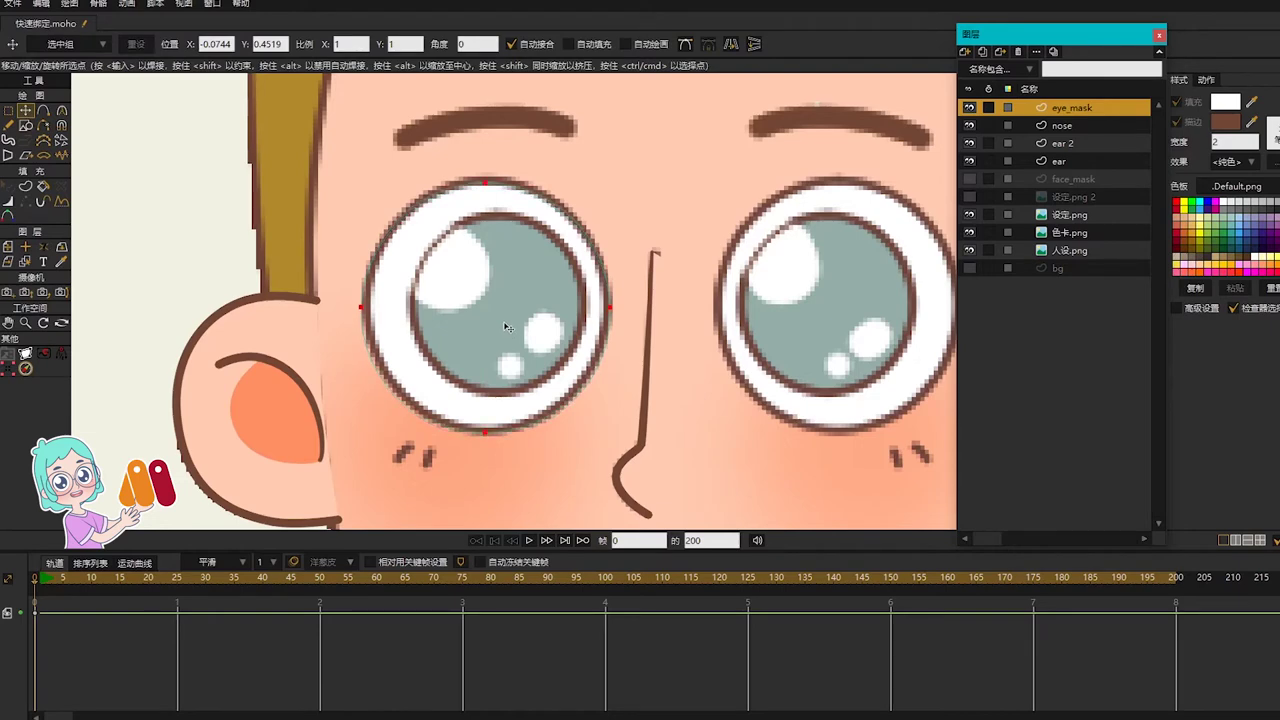
left_click_drag(505, 326, 507, 327)
key("p")
left_click(506, 321)
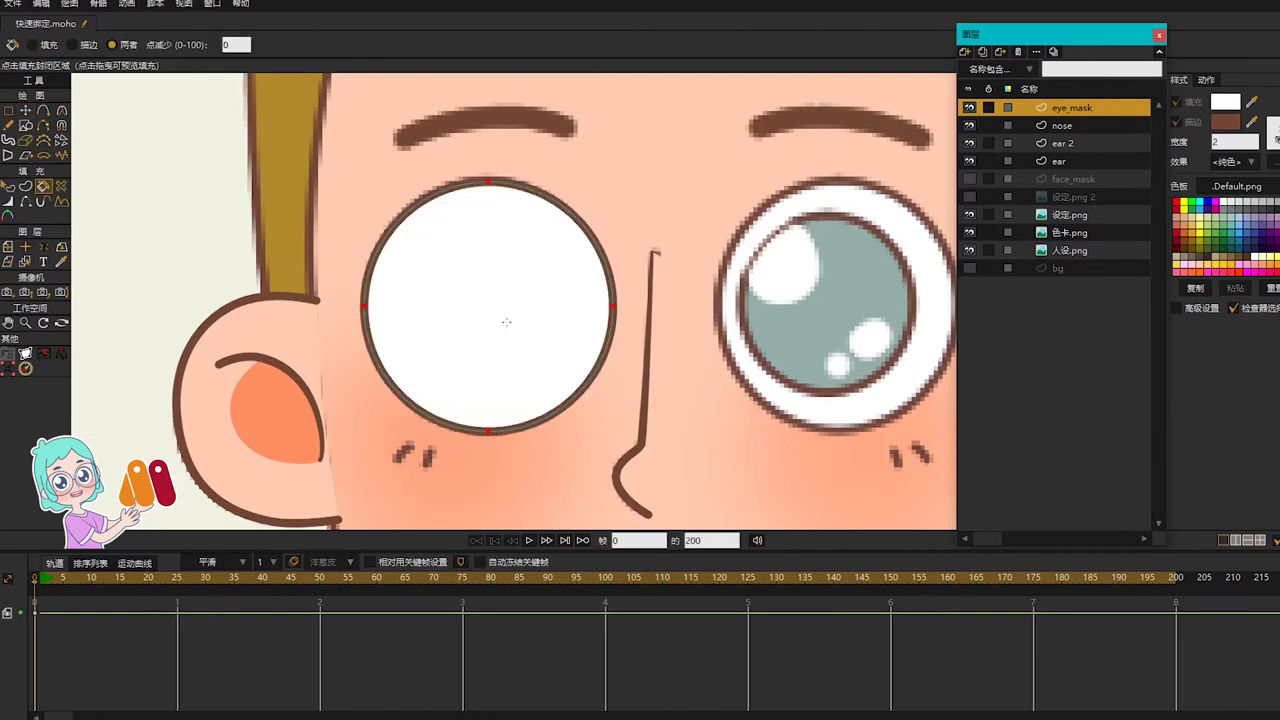
Step: Set the eye_mask layer's origin to the centre of the eye circle
key("0")
left_click(314, 44)
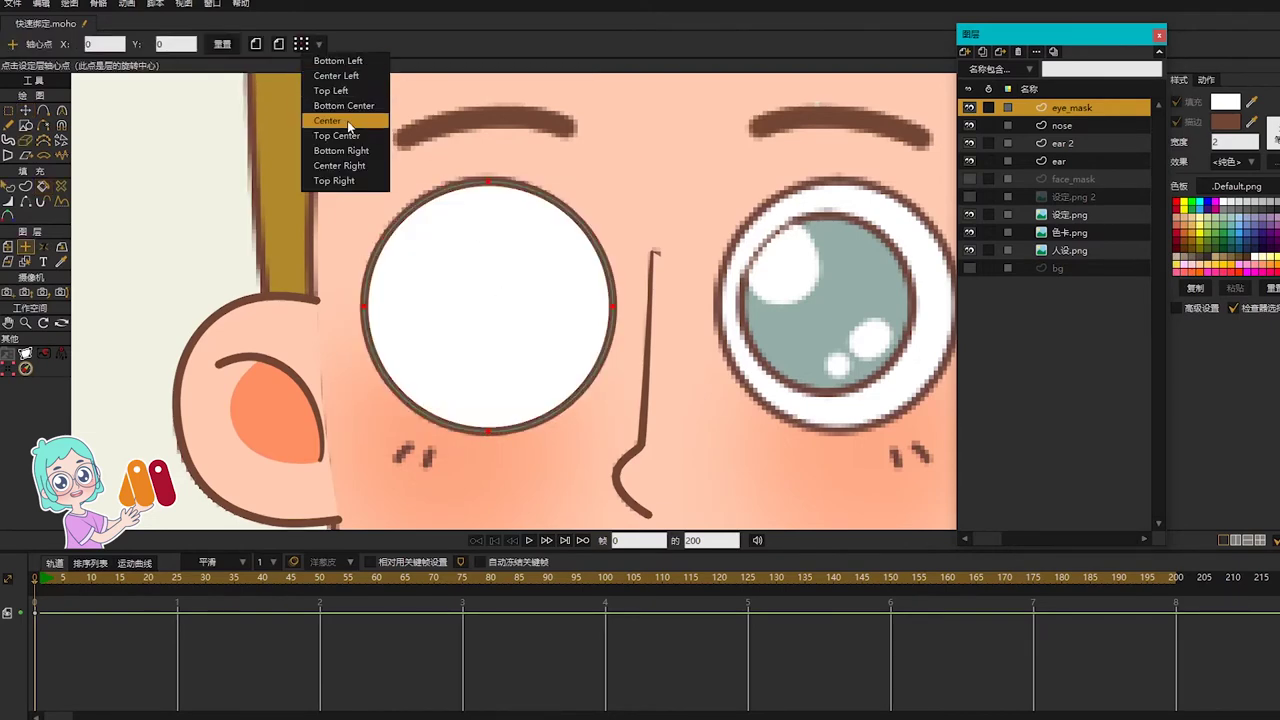
left_click(347, 121)
Step: Split every segment of the eye_mask circle by inserting 1 point in each
key("g")
left_click_drag(288, 121, 636, 467)
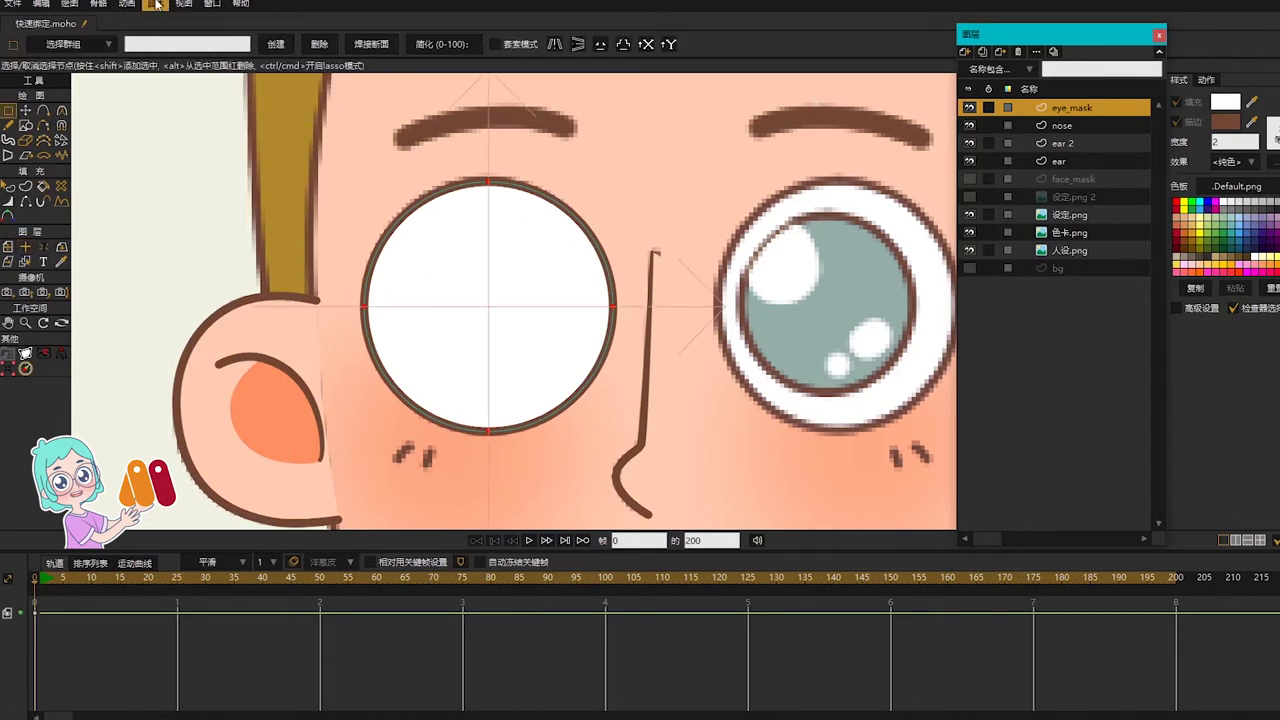
left_click(155, 3)
mouse_move(185, 155)
left_click(250, 171)
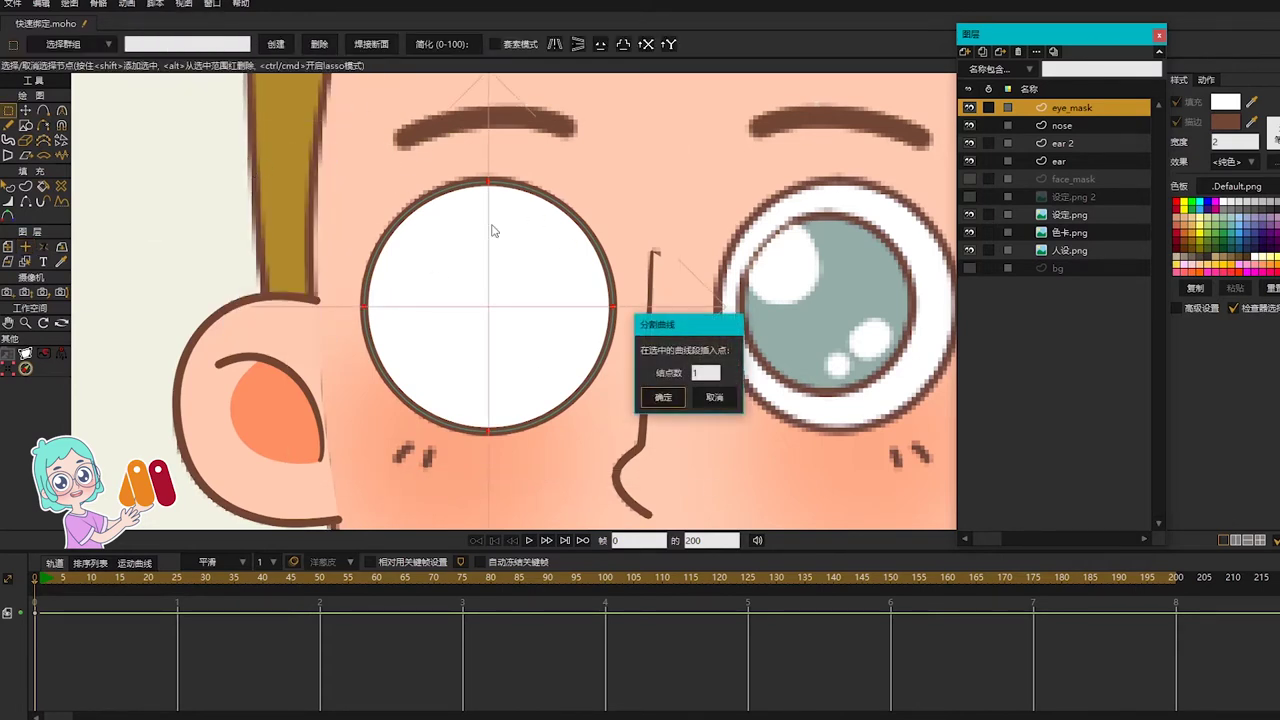
left_click(660, 398)
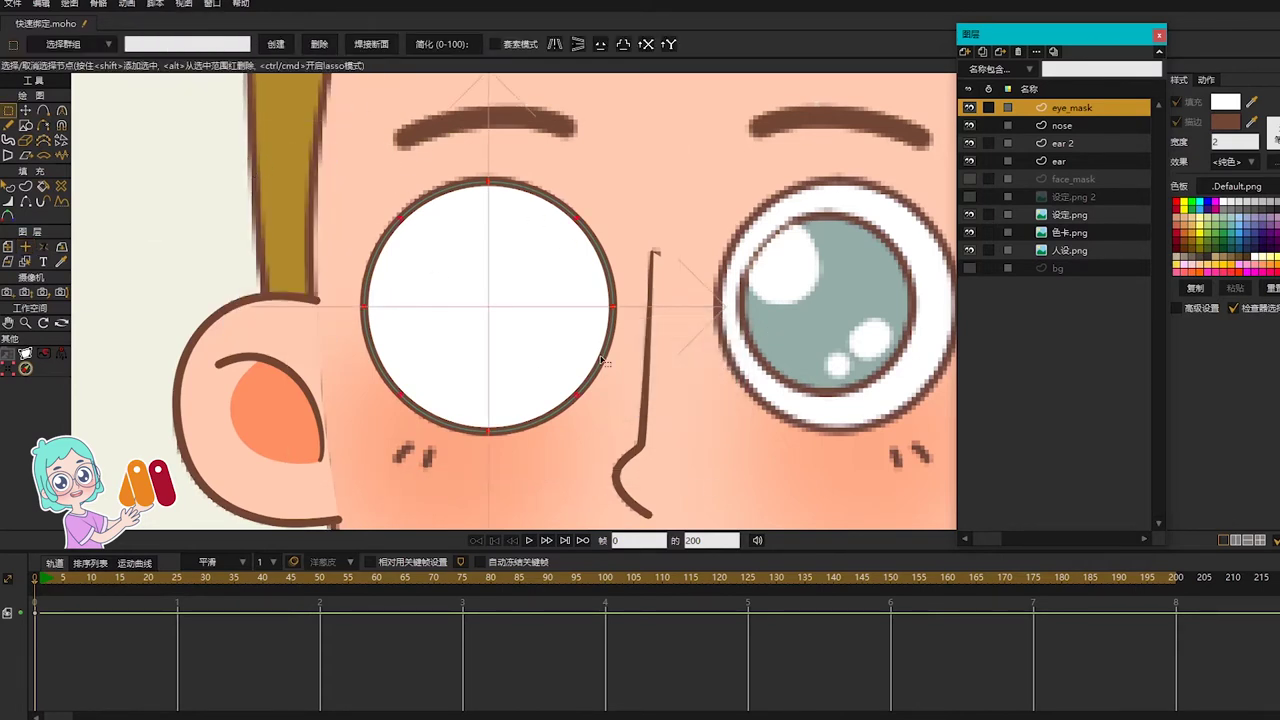
Step: Hide the eye_mask layer and add a vector layer named eyeball
left_click(969, 107)
left_click(965, 51)
left_click(976, 68)
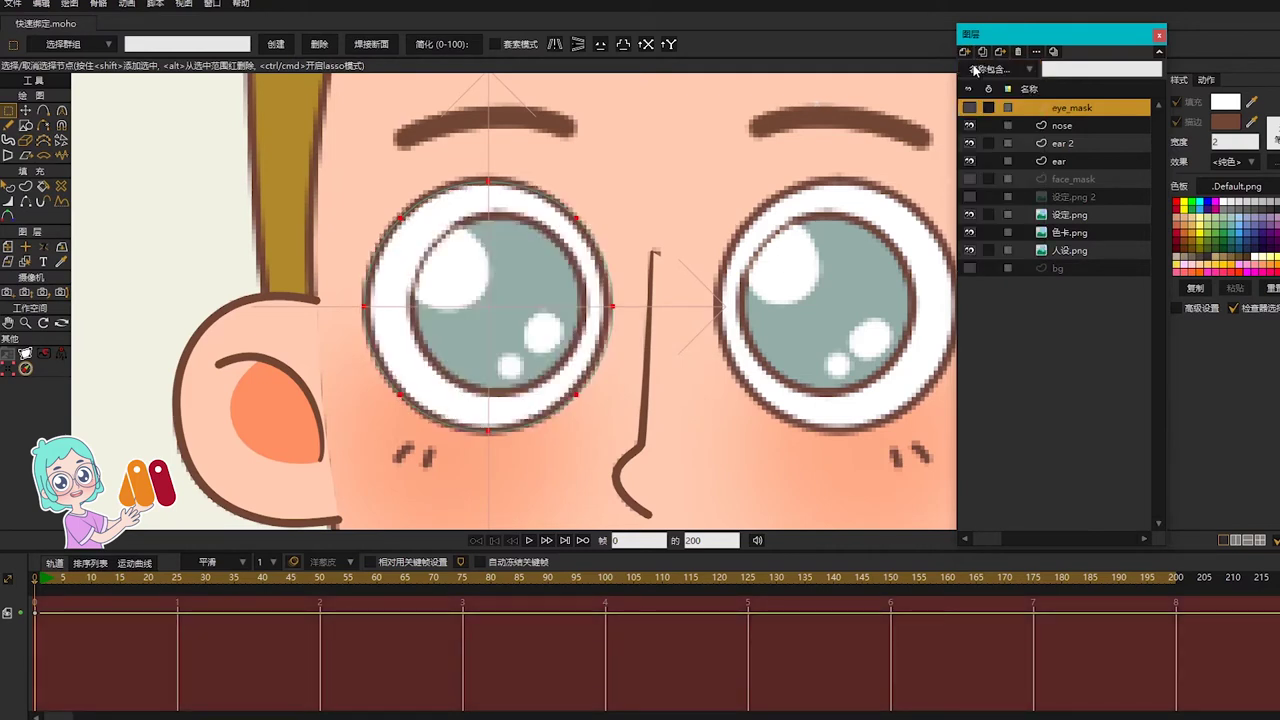
type("eyeball")
key("Return")
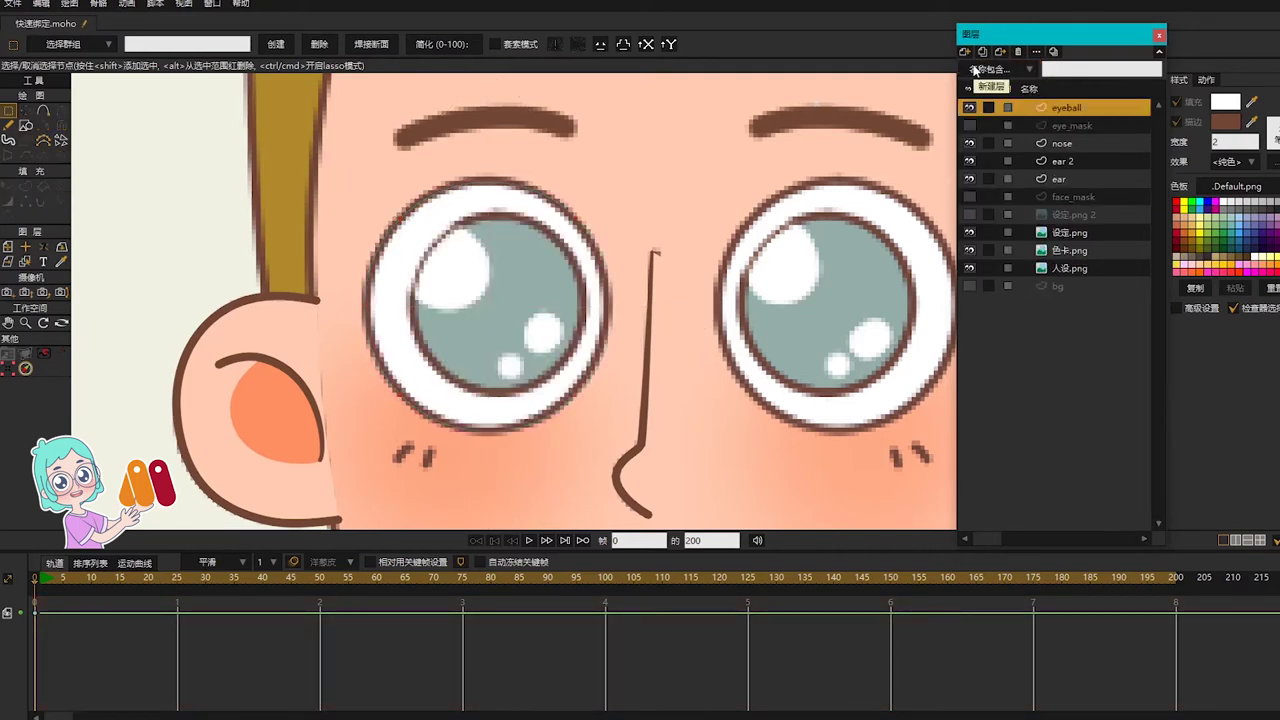
Step: Save the project and draw a circle matching the iris outline of the left eye
scroll(523, 279, "up", 2)
key("ctrl+s")
key("s")
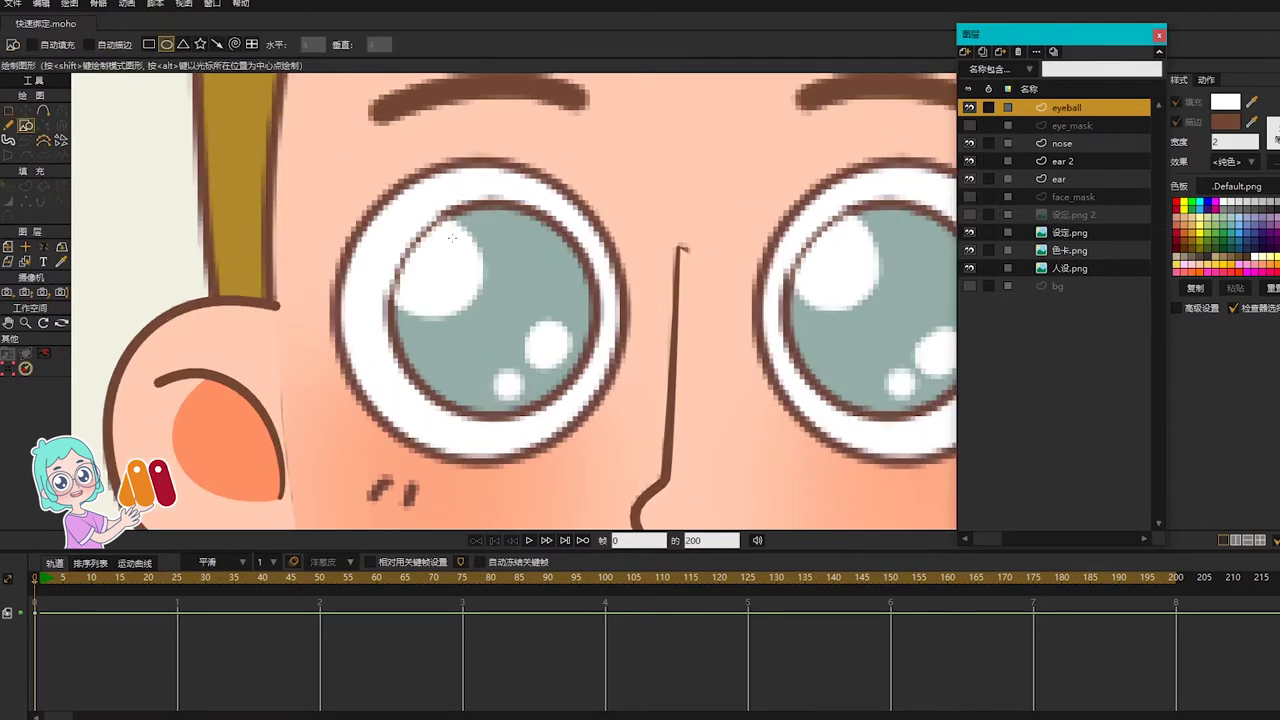
mouse_move(398, 210)
left_mouse_down()
mouse_move(394, 222)
mouse_move(563, 398)
mouse_move(600, 420)
left_mouse_up()
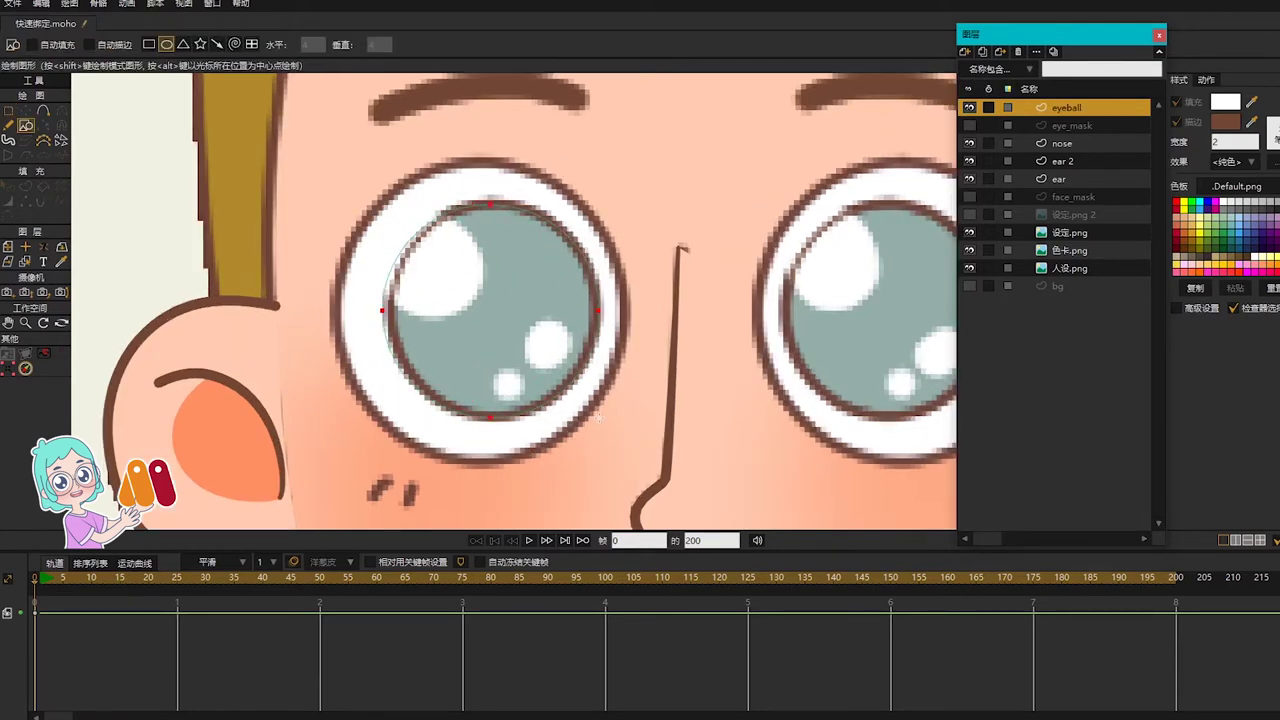
key("t")
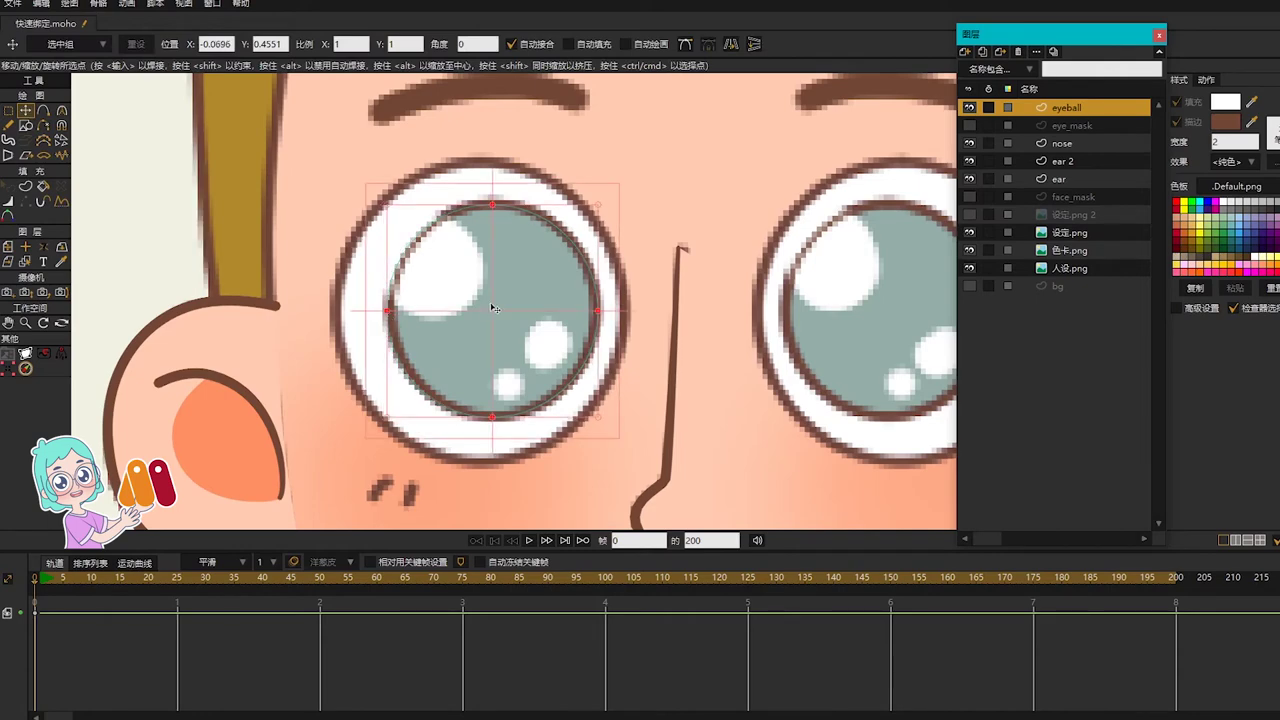
Step: Set the eyeball layer's origin to the centre of the iris circle
scroll(387, 313, "down", 2)
key("0")
left_click(321, 44)
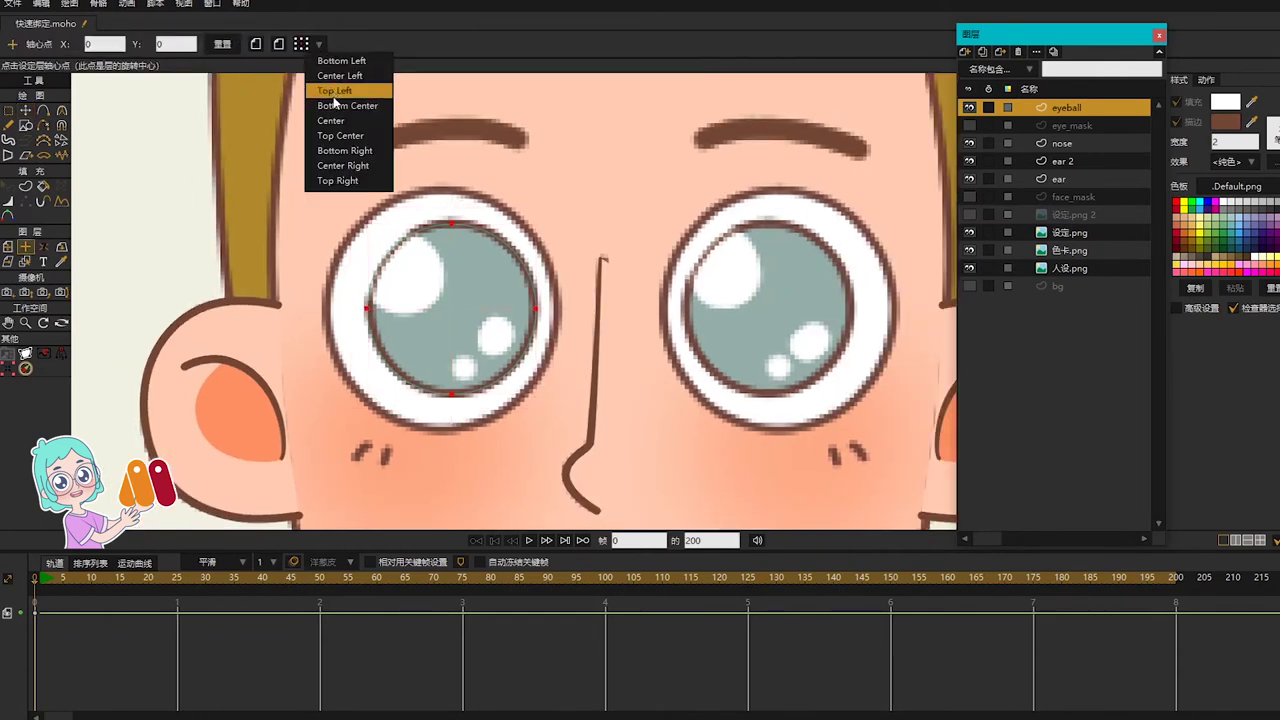
left_click(334, 121)
Step: Sample the reference's grey-green iris colour and paint the iris circle with both fill and stroke
scroll(523, 300, "down", 1)
left_click_drag(1256, 104, 502, 304)
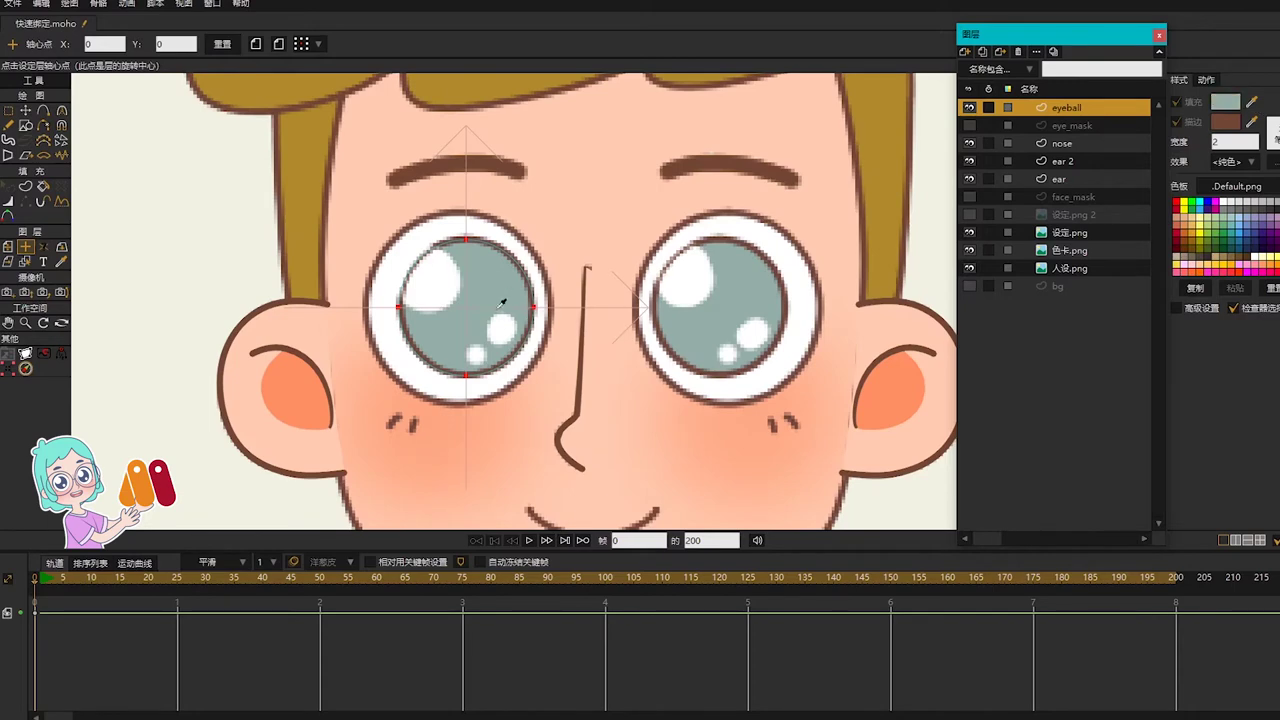
key("u")
left_click(489, 280)
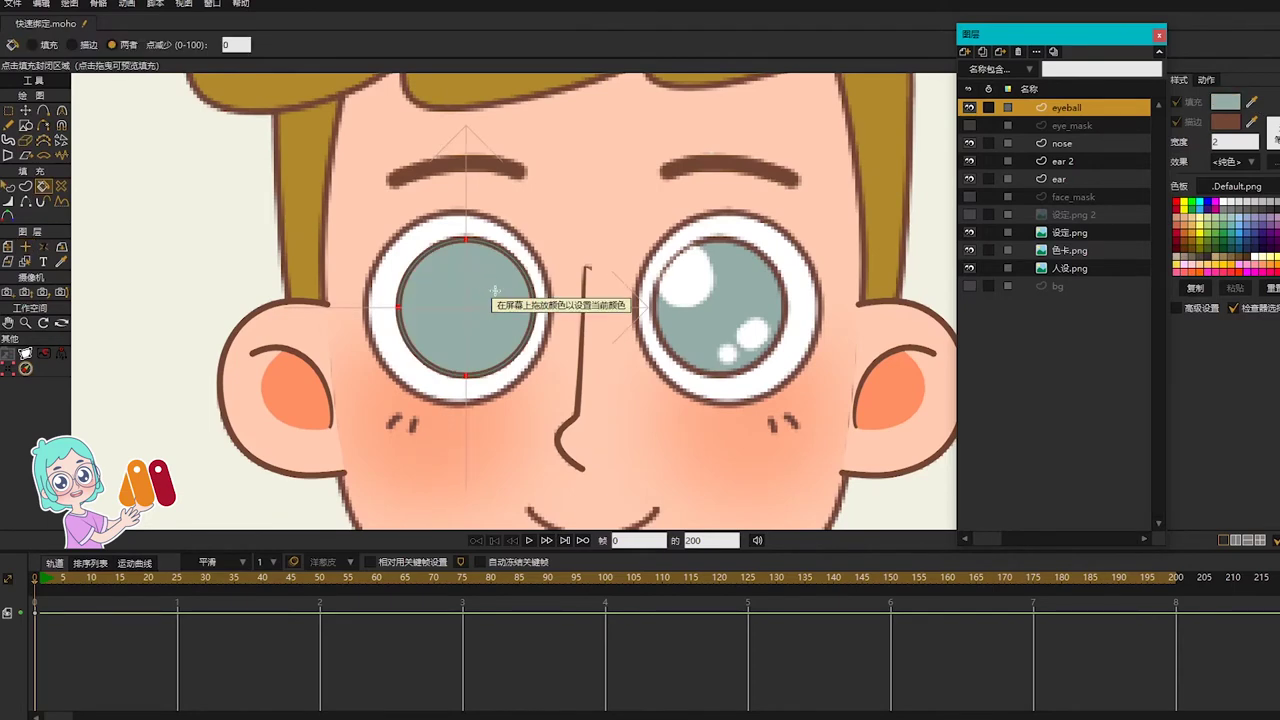
Step: Hide the eyeball layer and draw a circle aligned to the large highlight at the iris's upper left
scroll(495, 291, "up", 2)
left_click(969, 107)
scroll(435, 217, "up", 2)
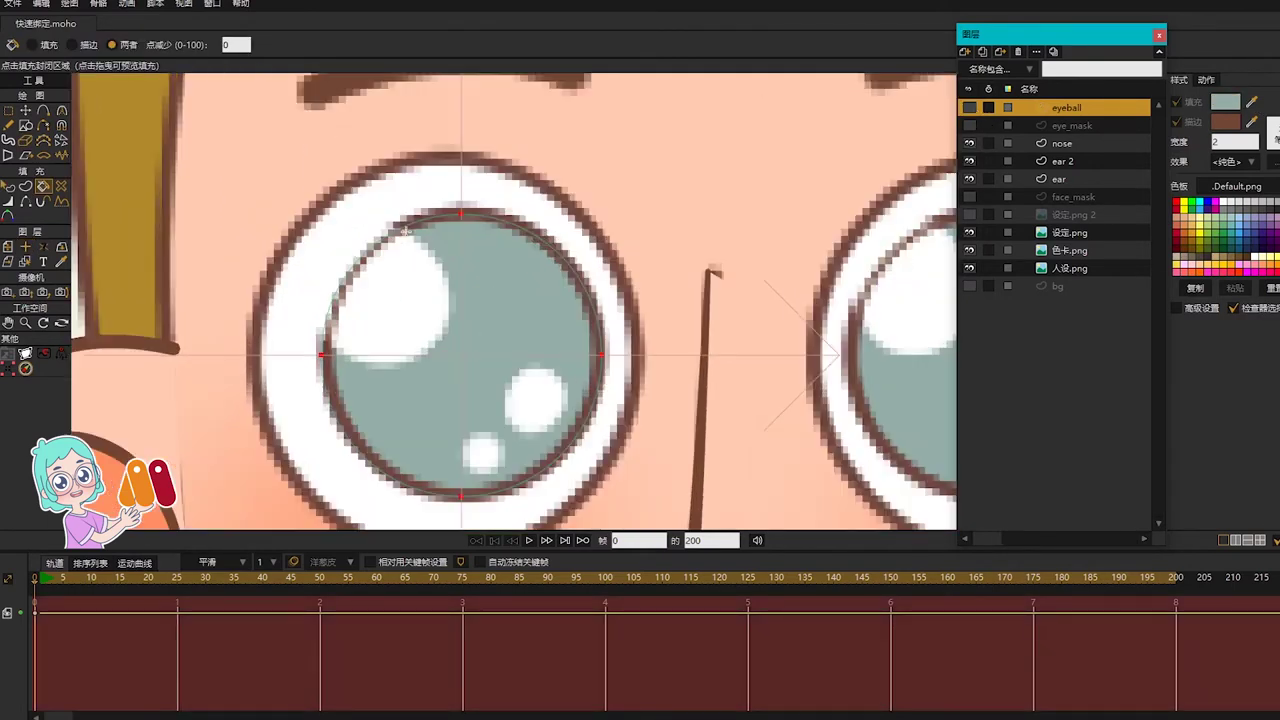
key("r")
mouse_move(304, 232)
left_mouse_down()
mouse_move(443, 343)
mouse_move(444, 371)
left_mouse_up()
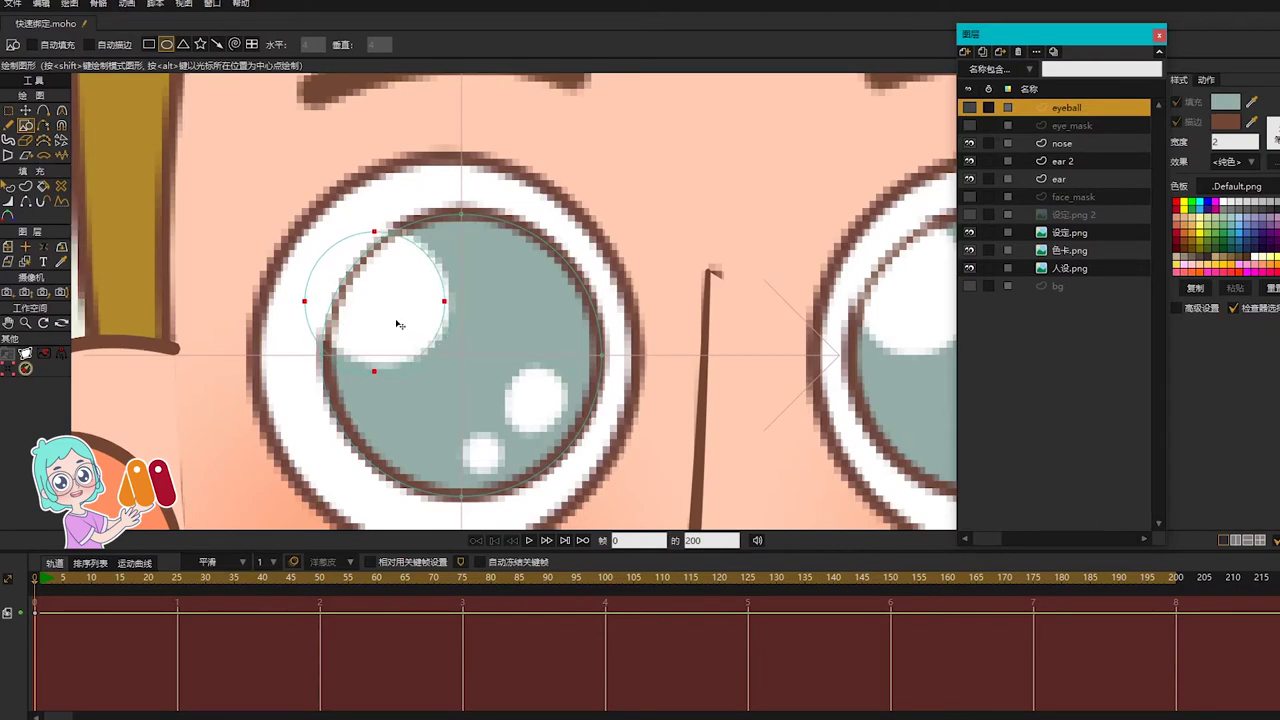
key("t")
left_click_drag(411, 331, 418, 326)
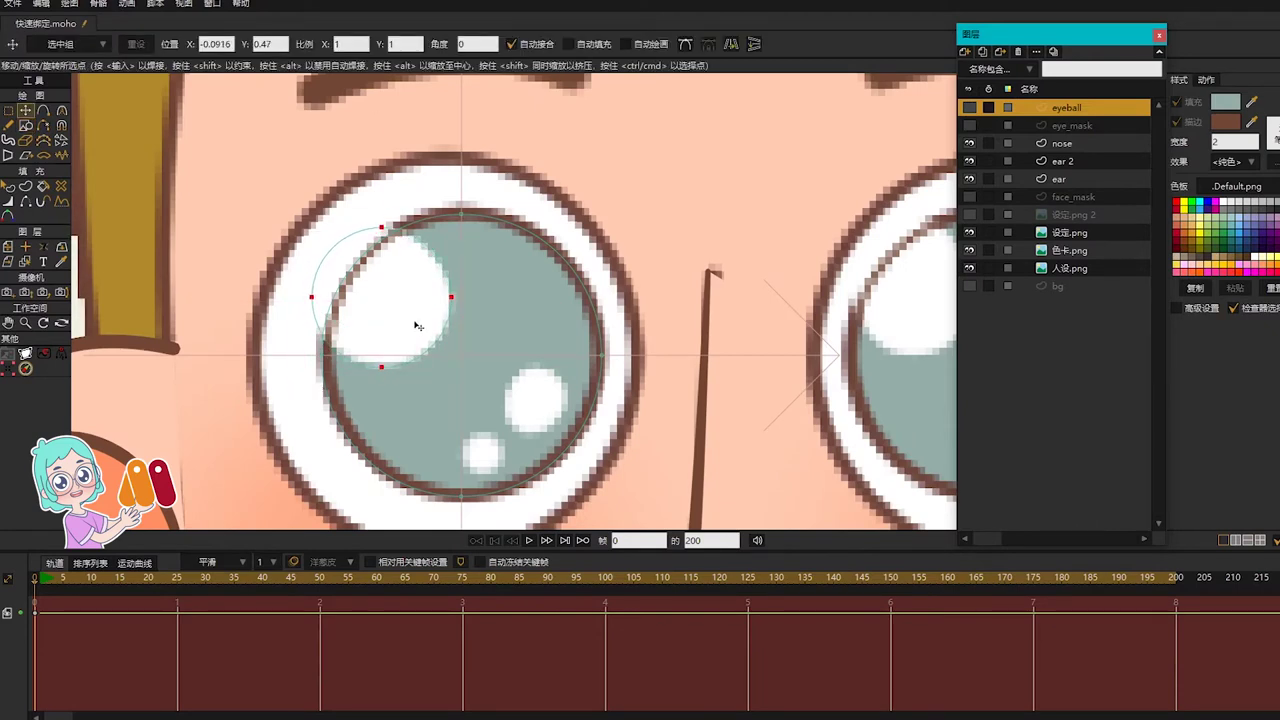
Step: Draw a tilted oval and a small circle over the two smaller highlights at the iris's lower right
key("r")
mouse_move(500, 367)
left_mouse_down()
mouse_move(568, 418)
mouse_move(547, 362)
left_mouse_up()
key("t")
left_click_drag(535, 389, 540, 395)
key("r")
left_click_drag(460, 432, 500, 470)
Step: Show the eyeball layer again and create white, fill-only shapes from the three highlight outlines
key("u")
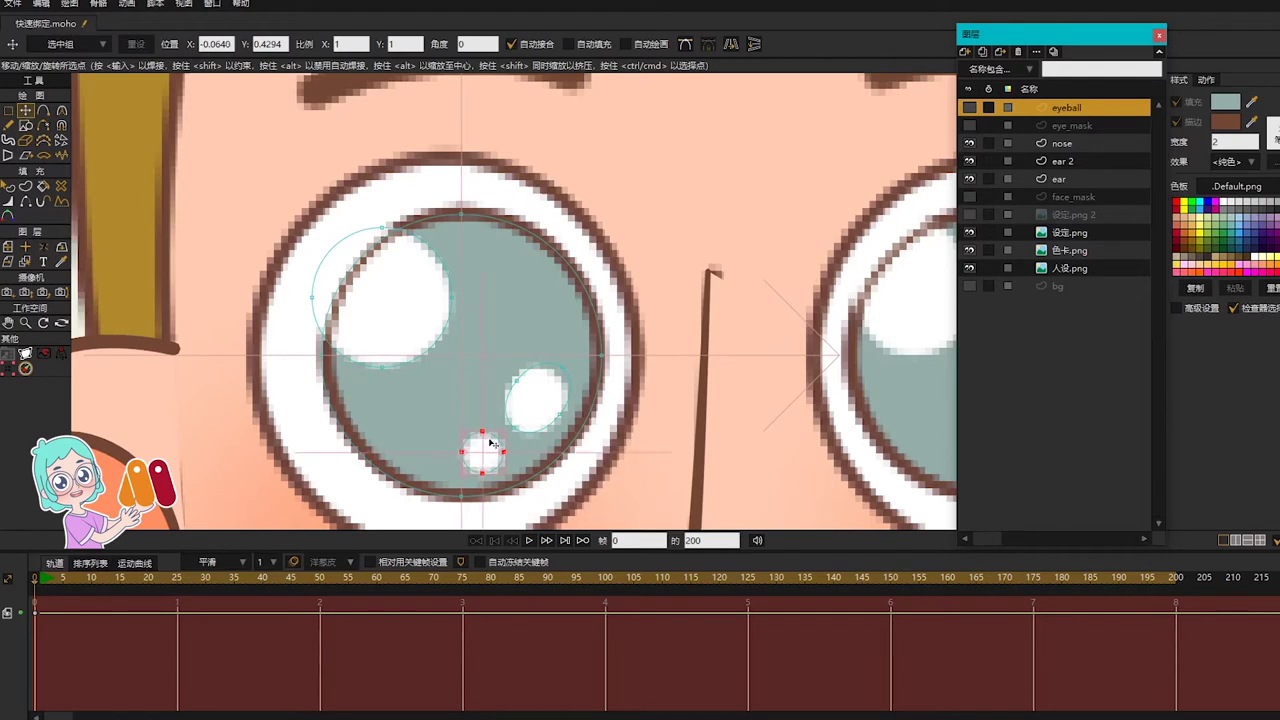
left_click(482, 452)
left_click(969, 107)
left_click(444, 328, "shift")
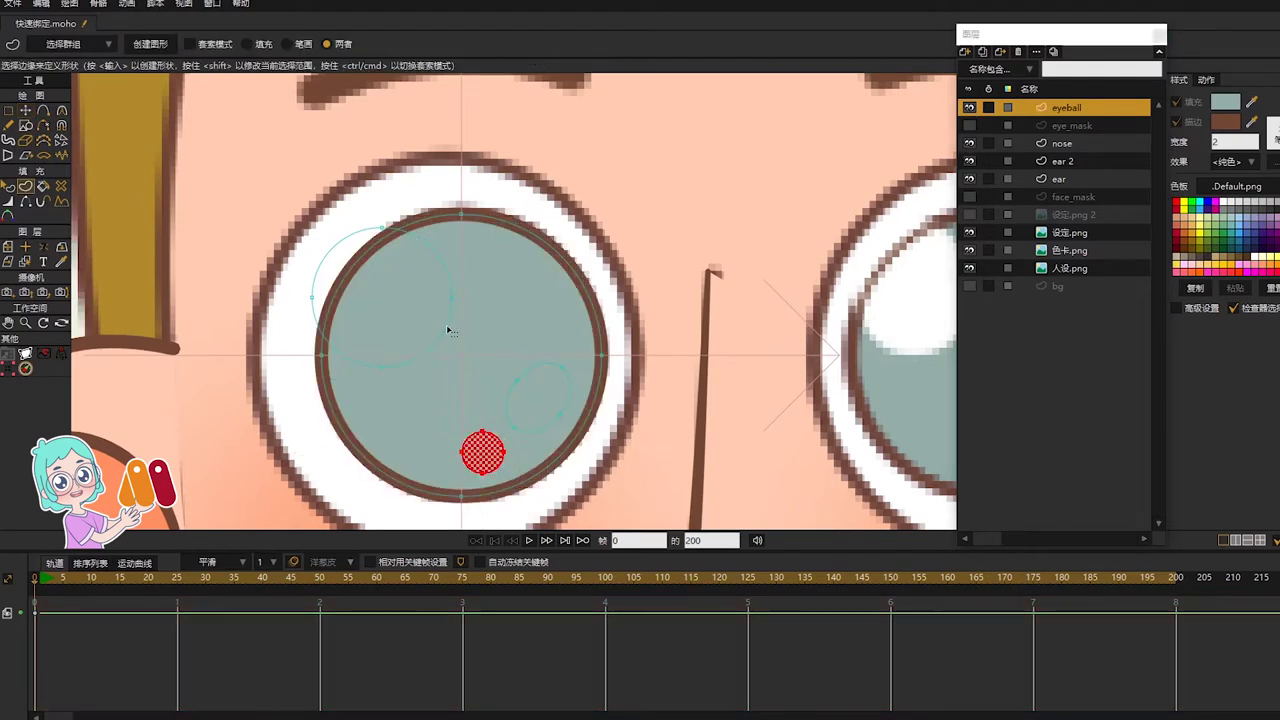
left_click(519, 373, "shift")
left_click(246, 44)
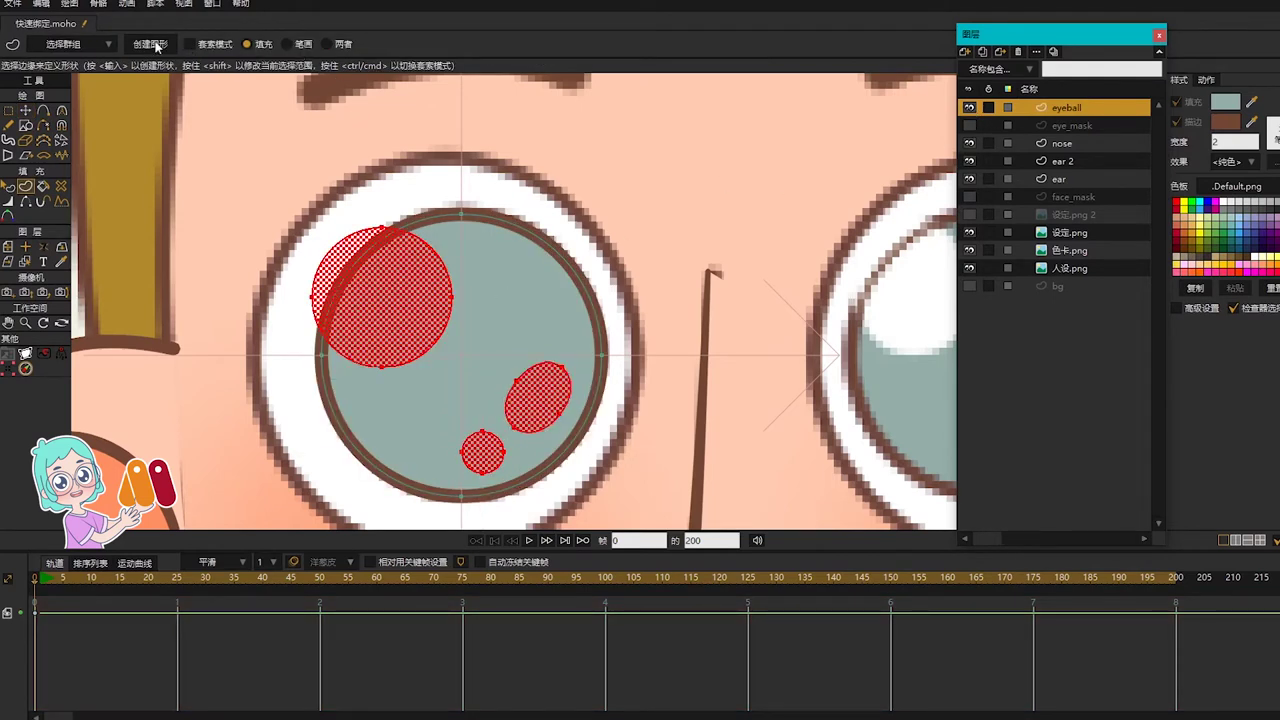
left_click(1227, 206)
left_click(166, 46)
key("q")
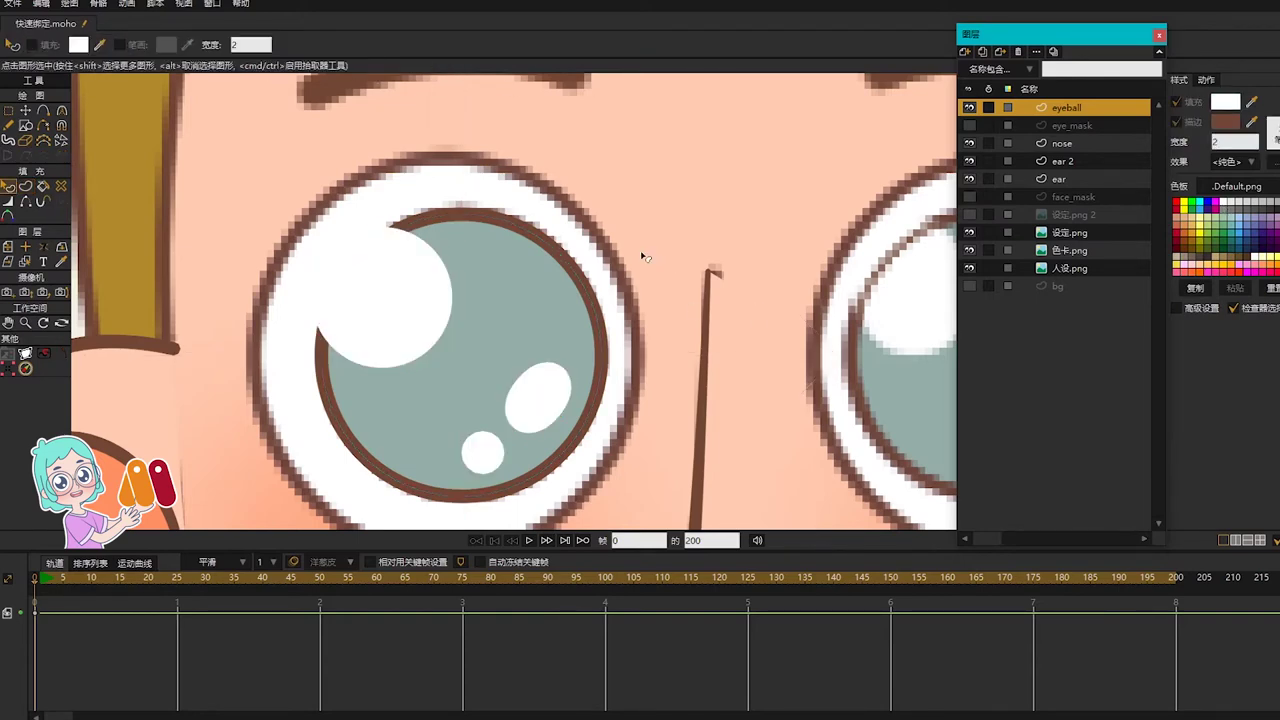
Step: Show the eye_mask layer again beneath the finished eyeball
scroll(646, 263, "down", 3)
left_click(968, 125)
scroll(757, 287, "down", 2)
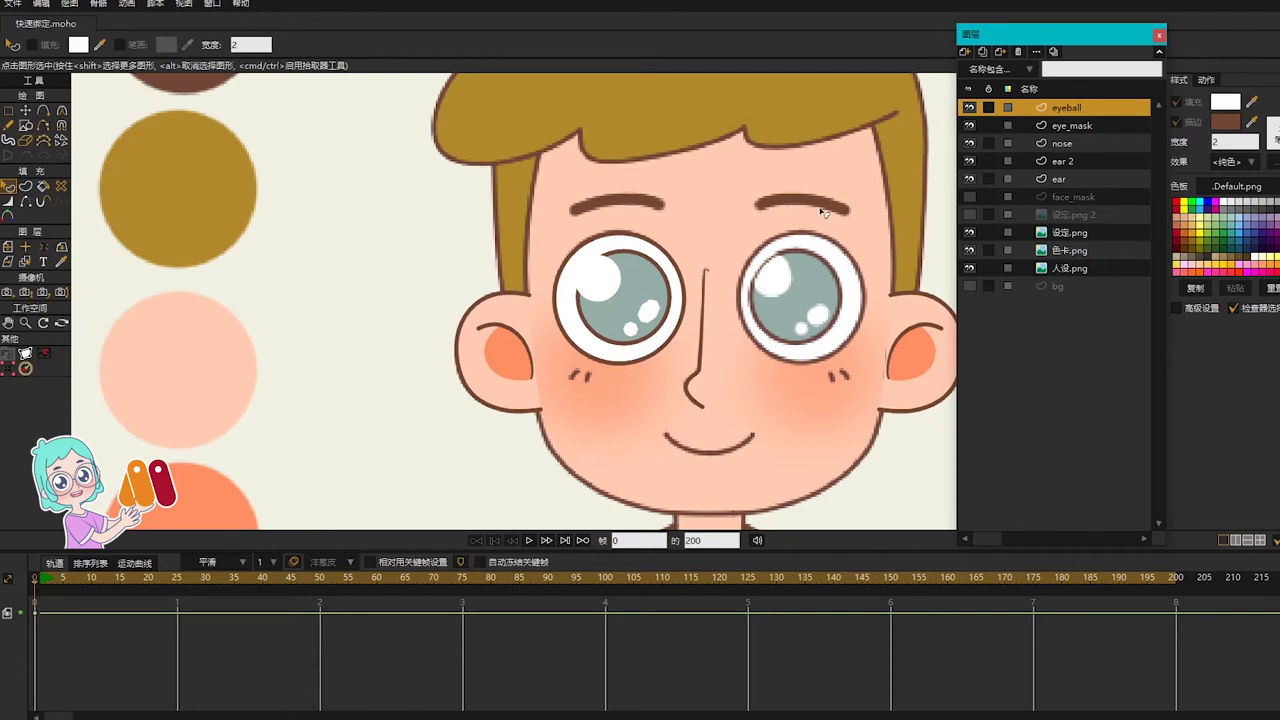
left_click_drag(790, 233, 709, 246)
Step: Add a vector layer named eyebrow above the eyeball layer
left_click(966, 52)
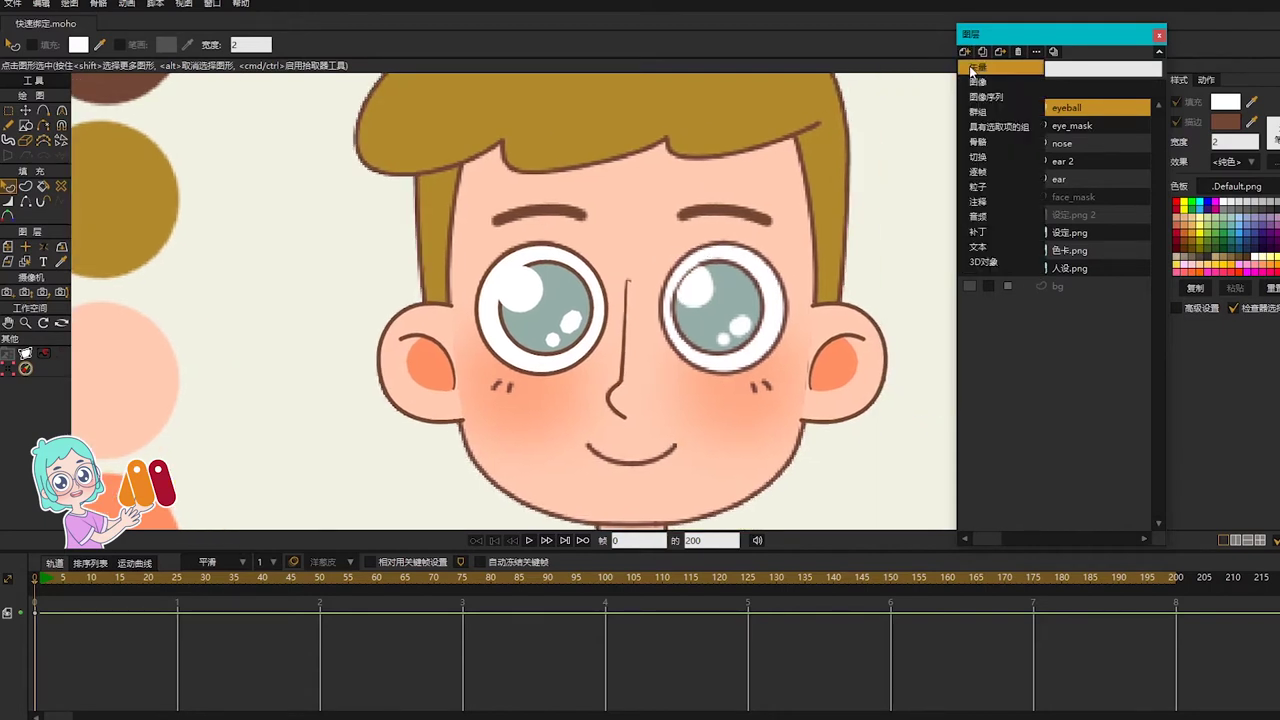
left_click(975, 67)
type("eye")
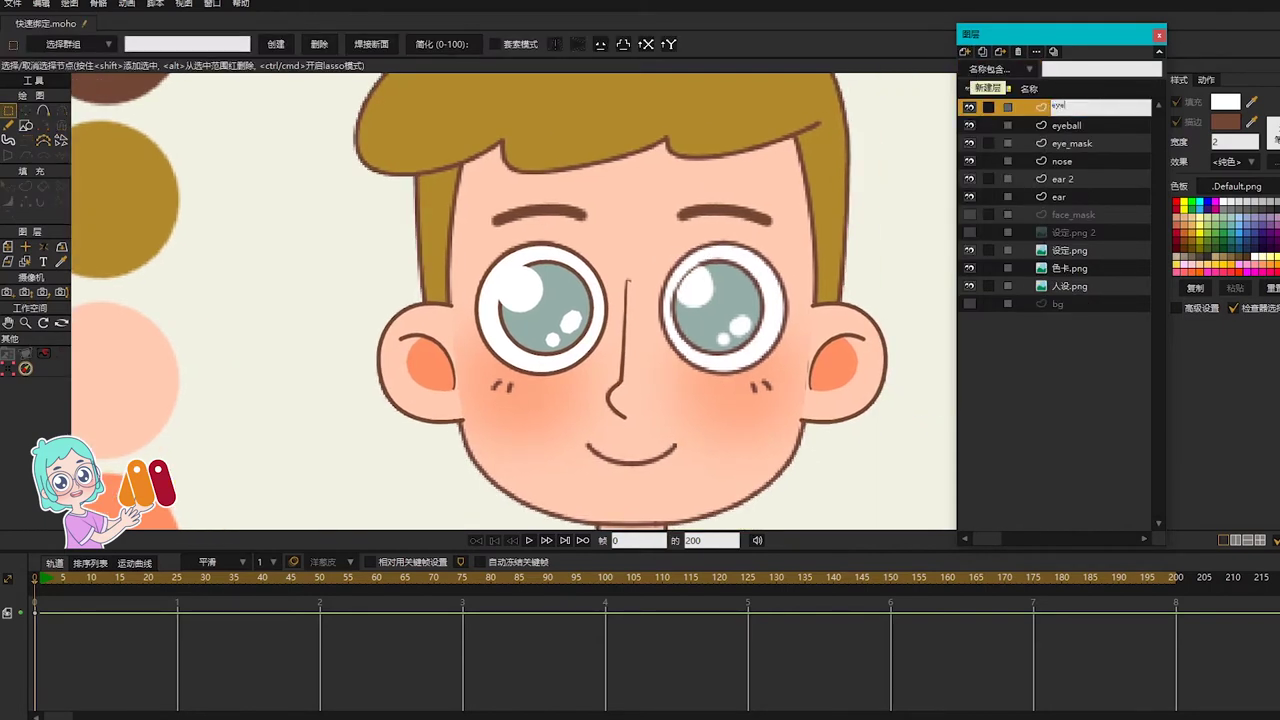
type("brow")
key("Return")
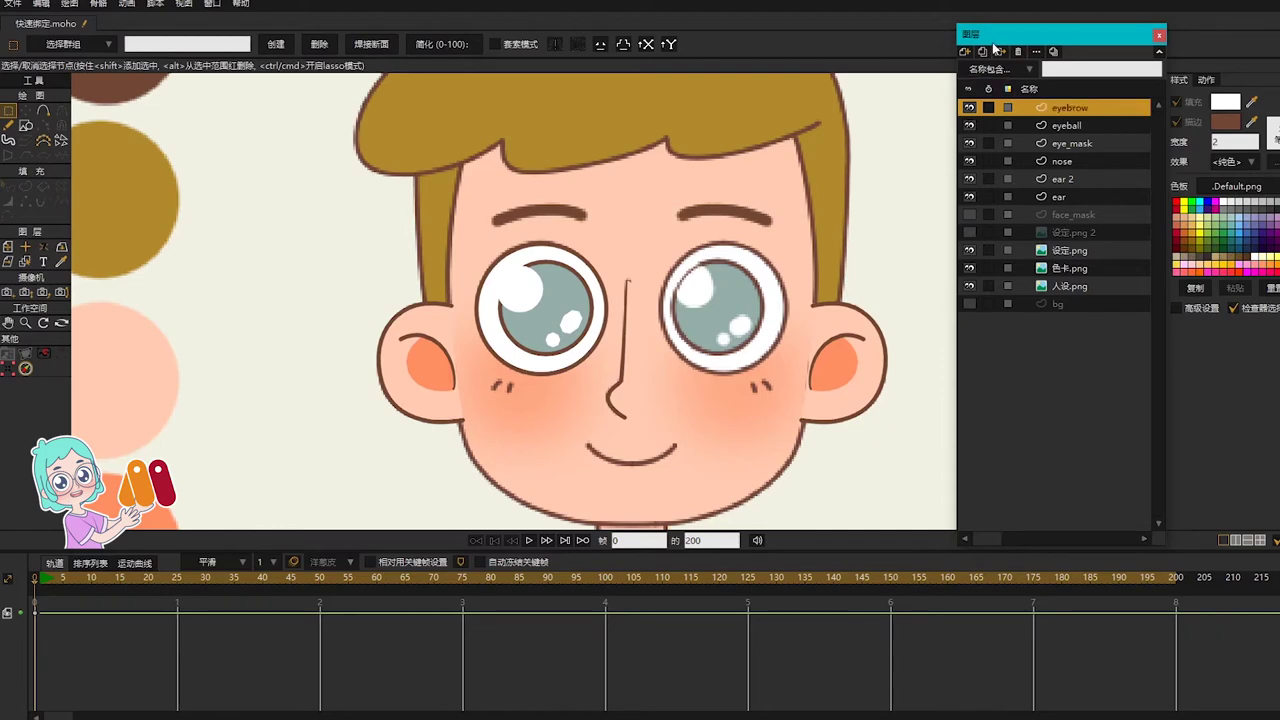
Step: Trace the left eyebrow with an open curve and create a stroke-only shape from it
scroll(622, 232, "up", 3)
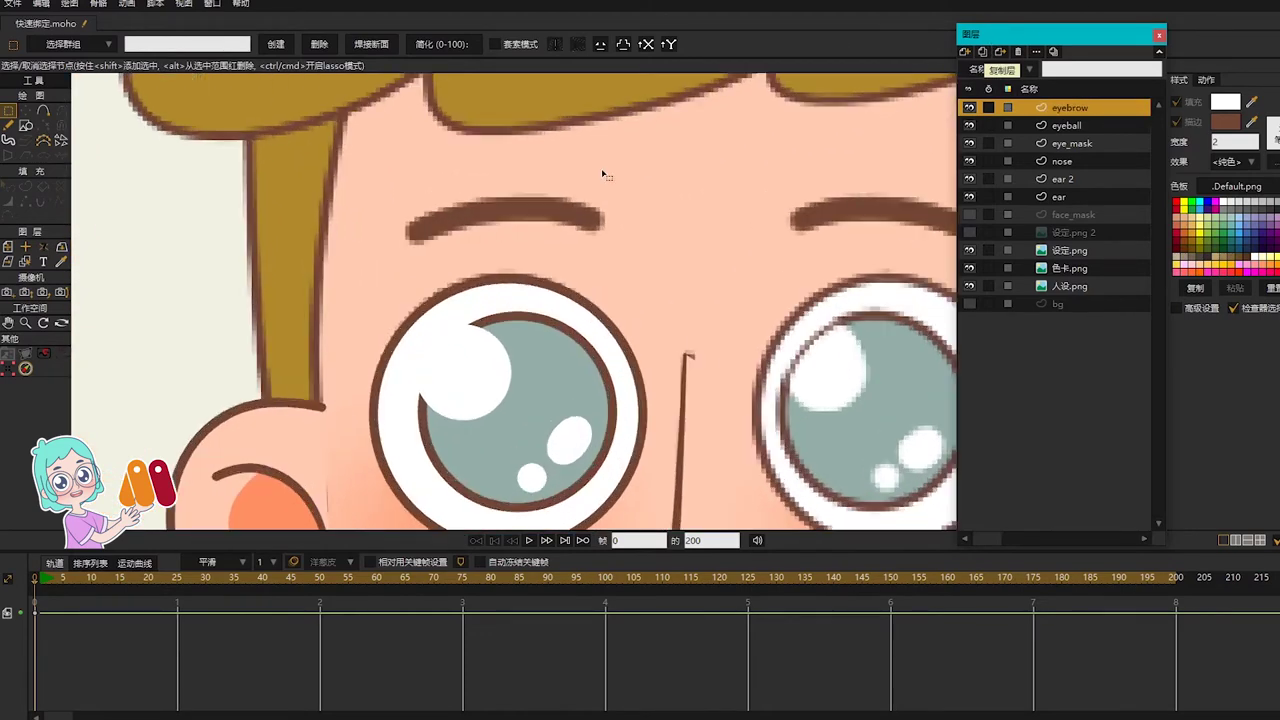
key("a")
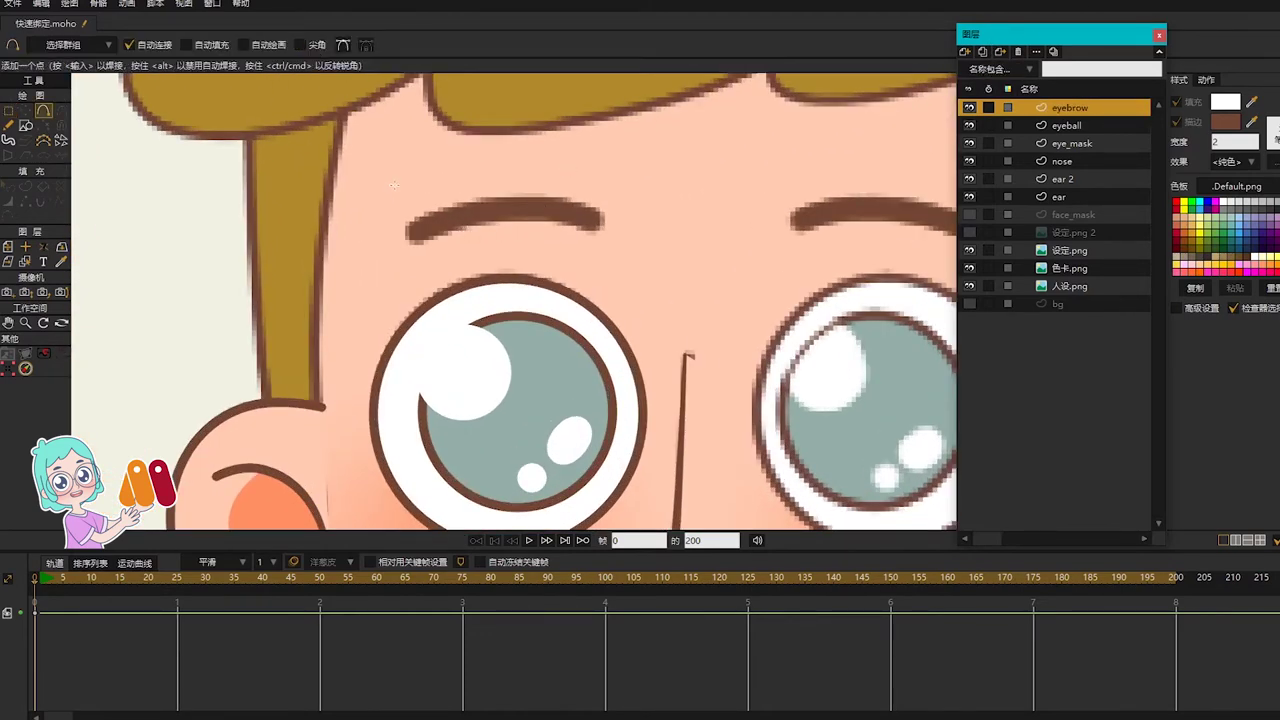
left_click_drag(414, 231, 728, 209)
key("c")
key("u")
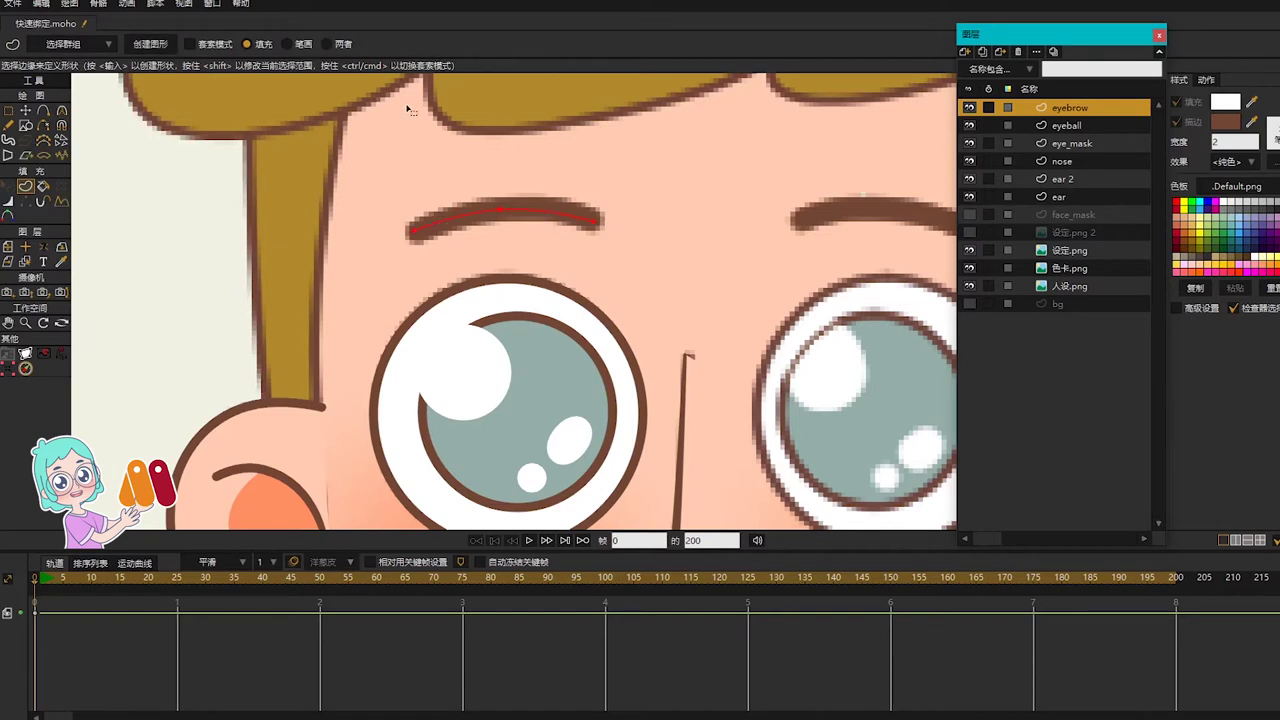
left_click(149, 44)
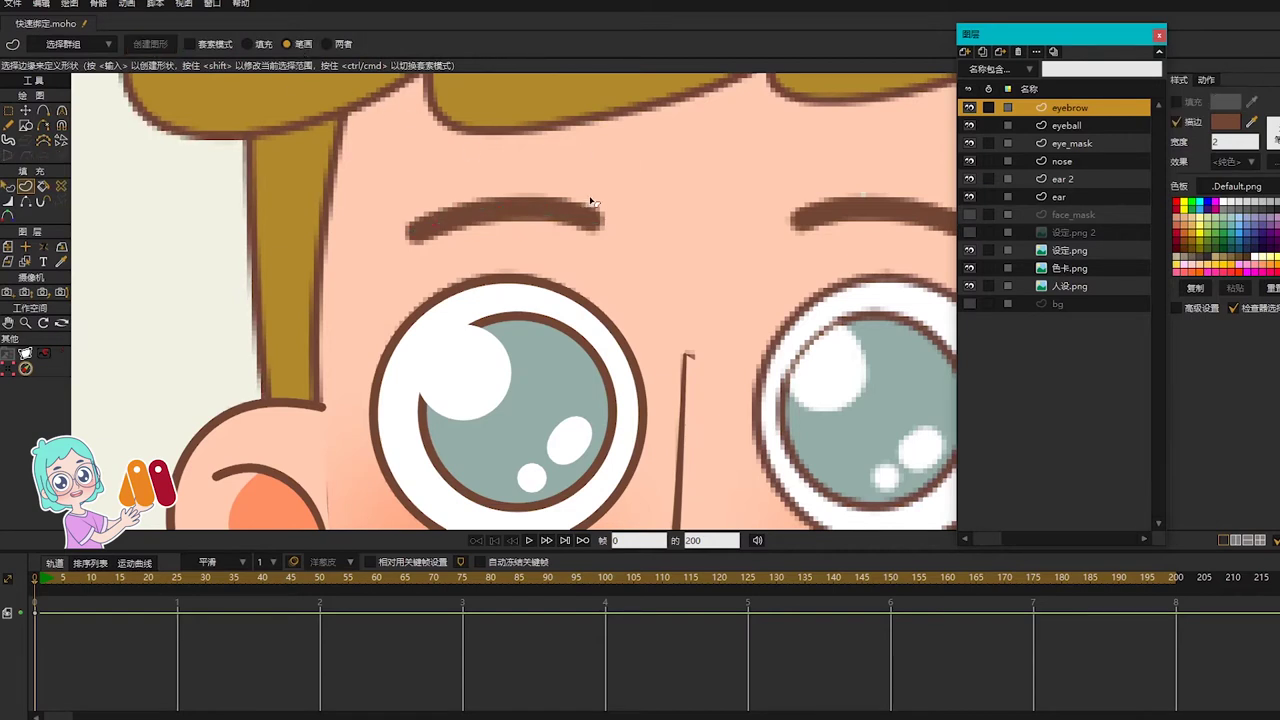
Step: Set the eyebrow shape's stroke width to 5 and deselect the shape
type("5")
key("Return")
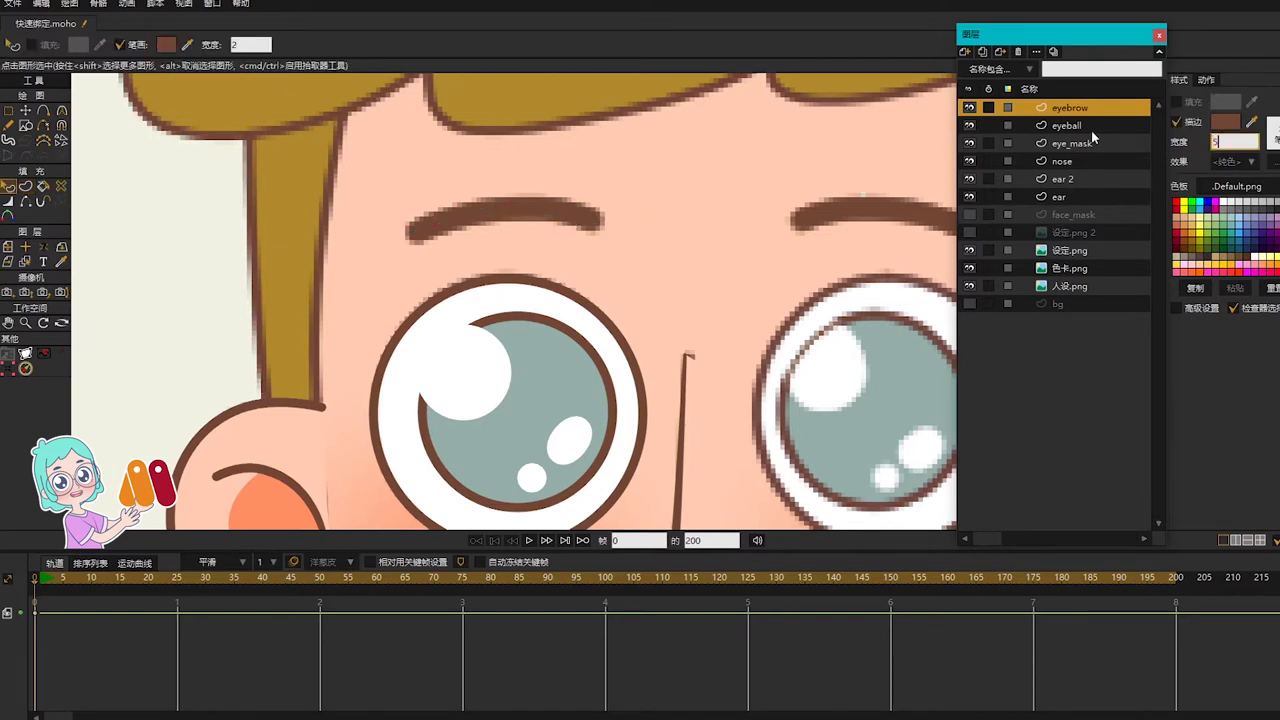
left_click(744, 268)
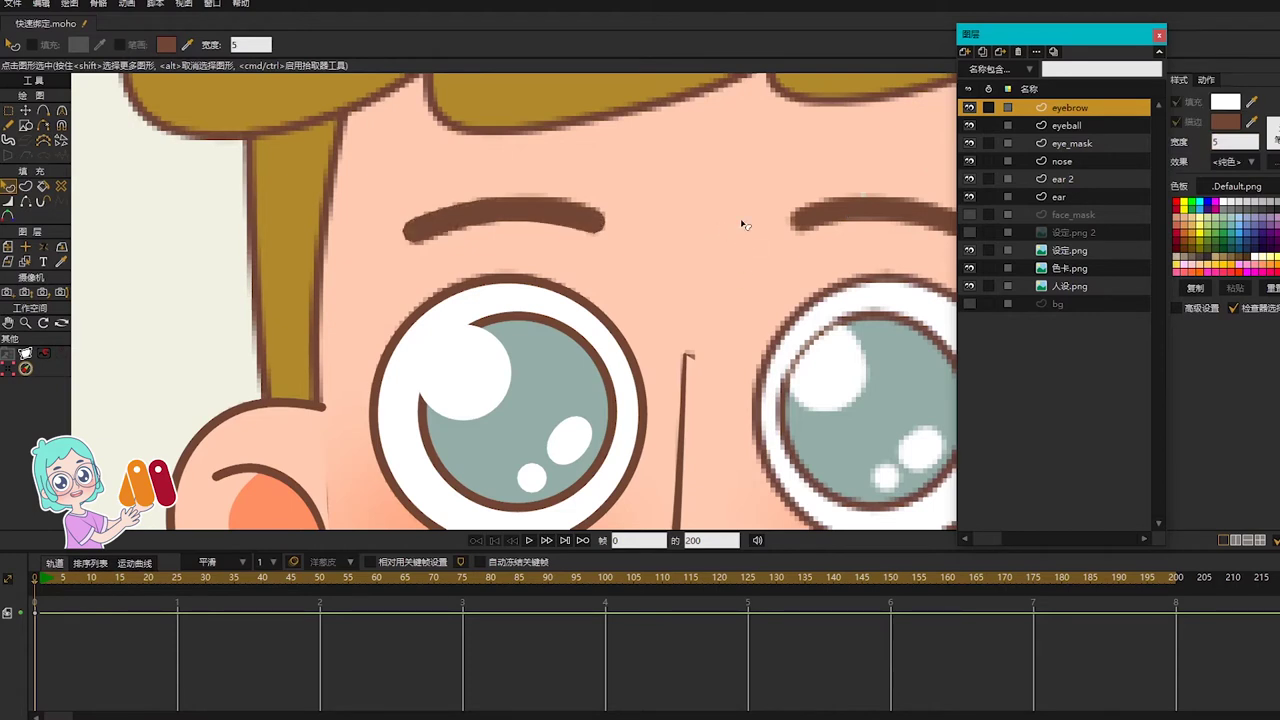
Step: Set the eyebrow layer's origin to Center and save the project
key("0")
left_click(317, 44)
left_click(331, 120)
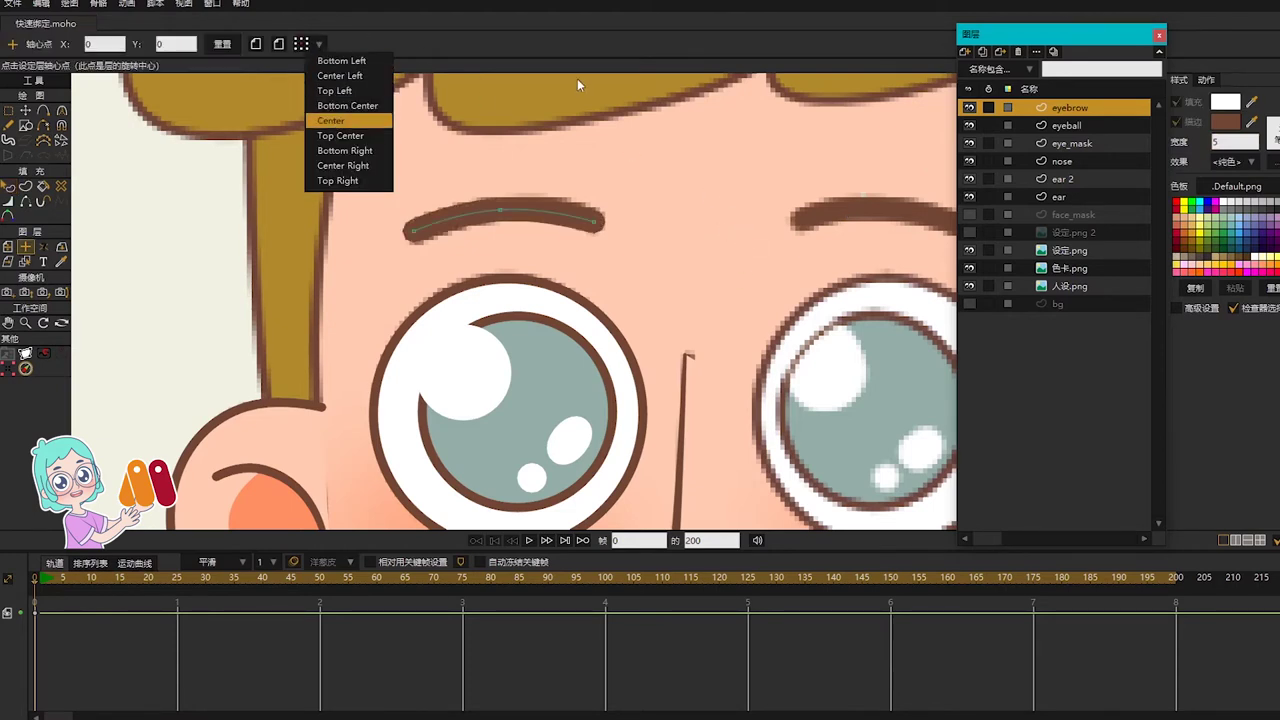
scroll(620, 169, "down", 2)
left_click_drag(701, 336, 691, 224)
key("ctrl+s")
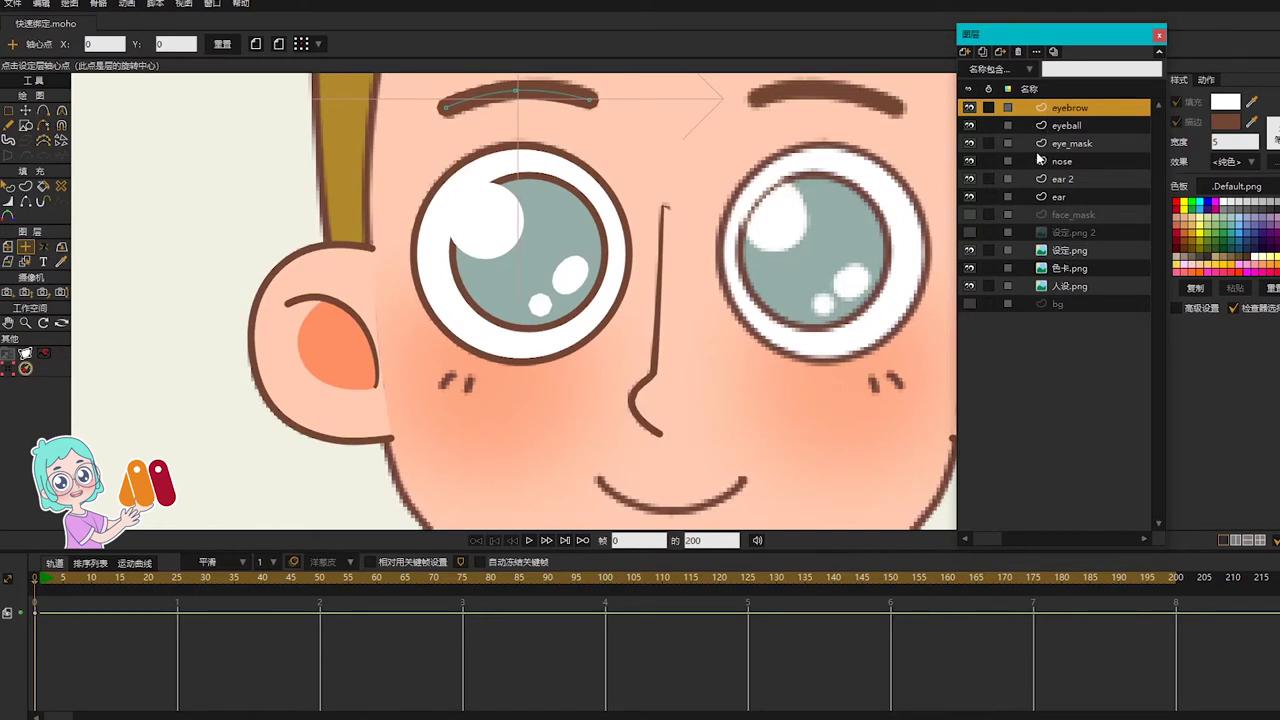
Step: Add a vector layer named 腮红 above the eyebrow layer
left_click(966, 52)
left_click(972, 67)
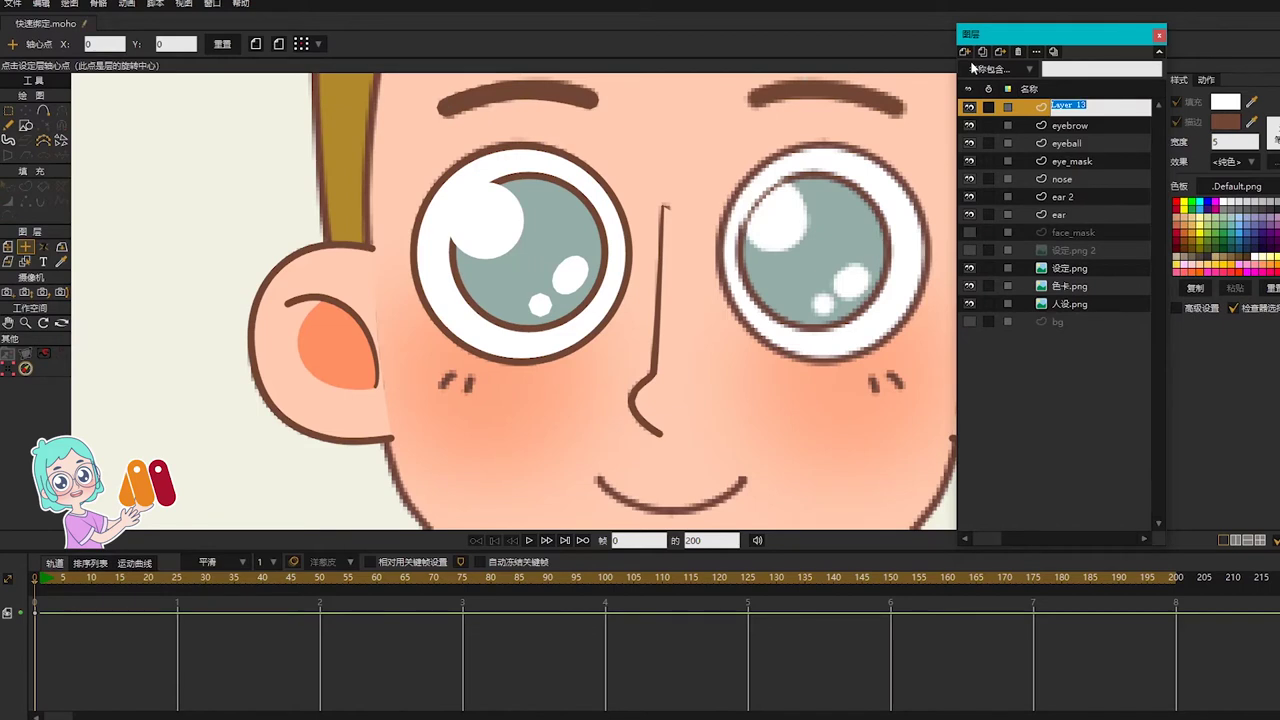
type("腮红")
key("Return")
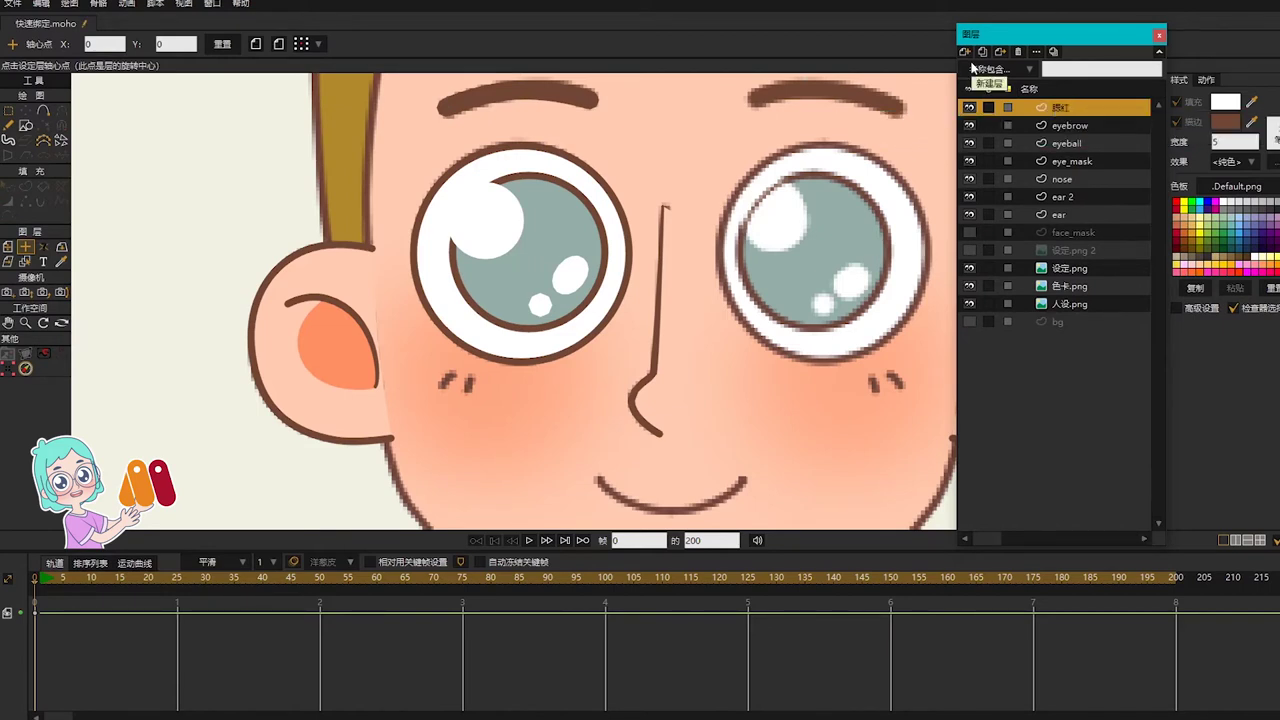
Step: Trace the two short blush marks beneath the left eye with separate lines
scroll(683, 268, "up", 6)
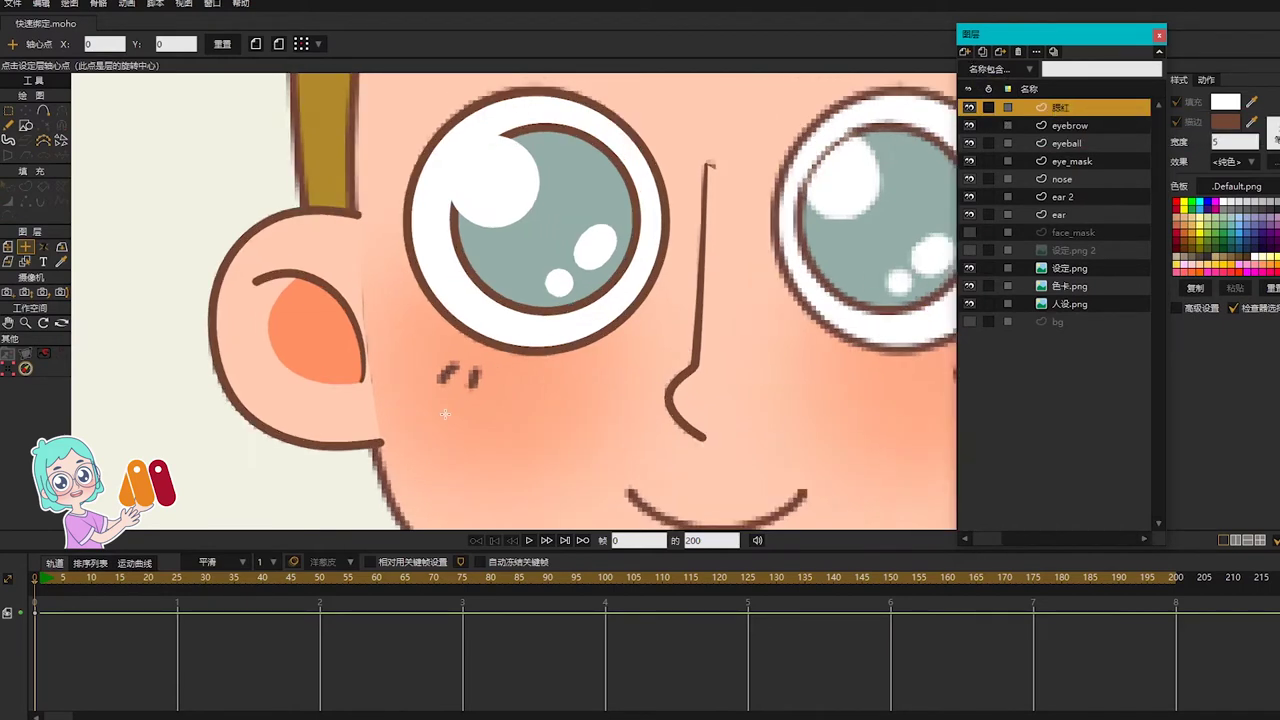
key("a")
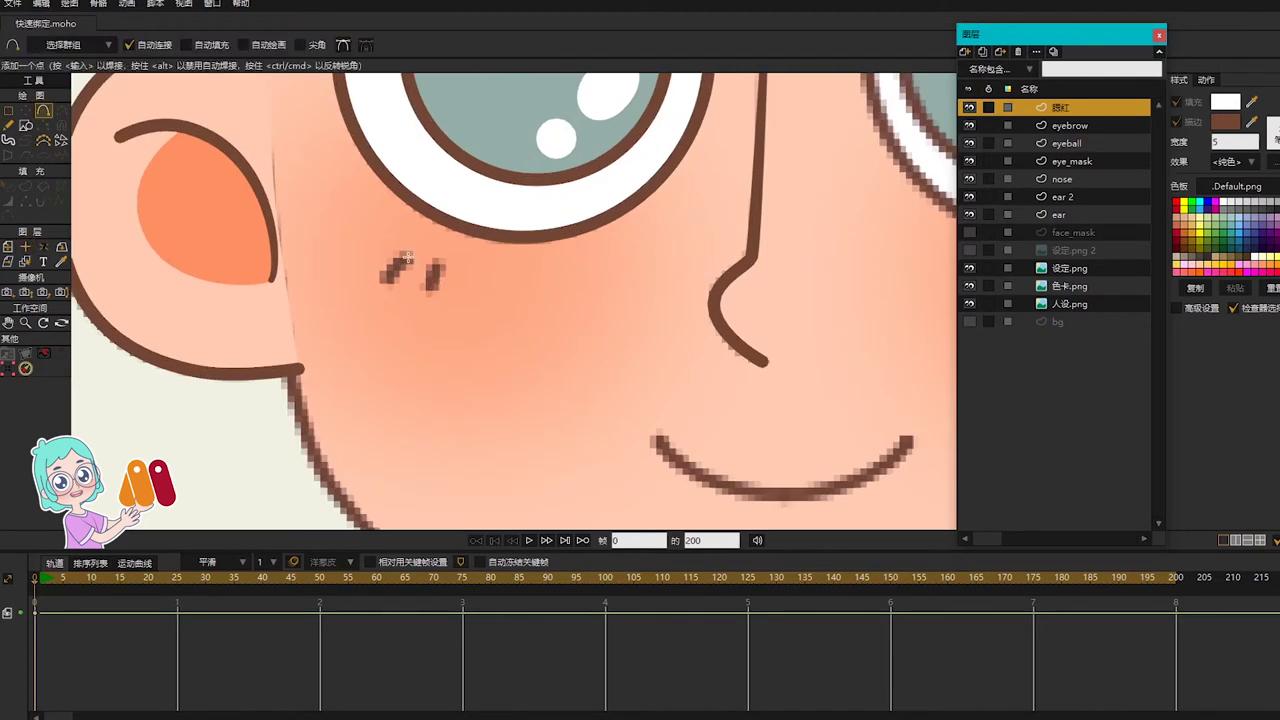
mouse_move(407, 258)
left_mouse_down()
mouse_move(388, 278)
mouse_move(432, 284)
left_mouse_up()
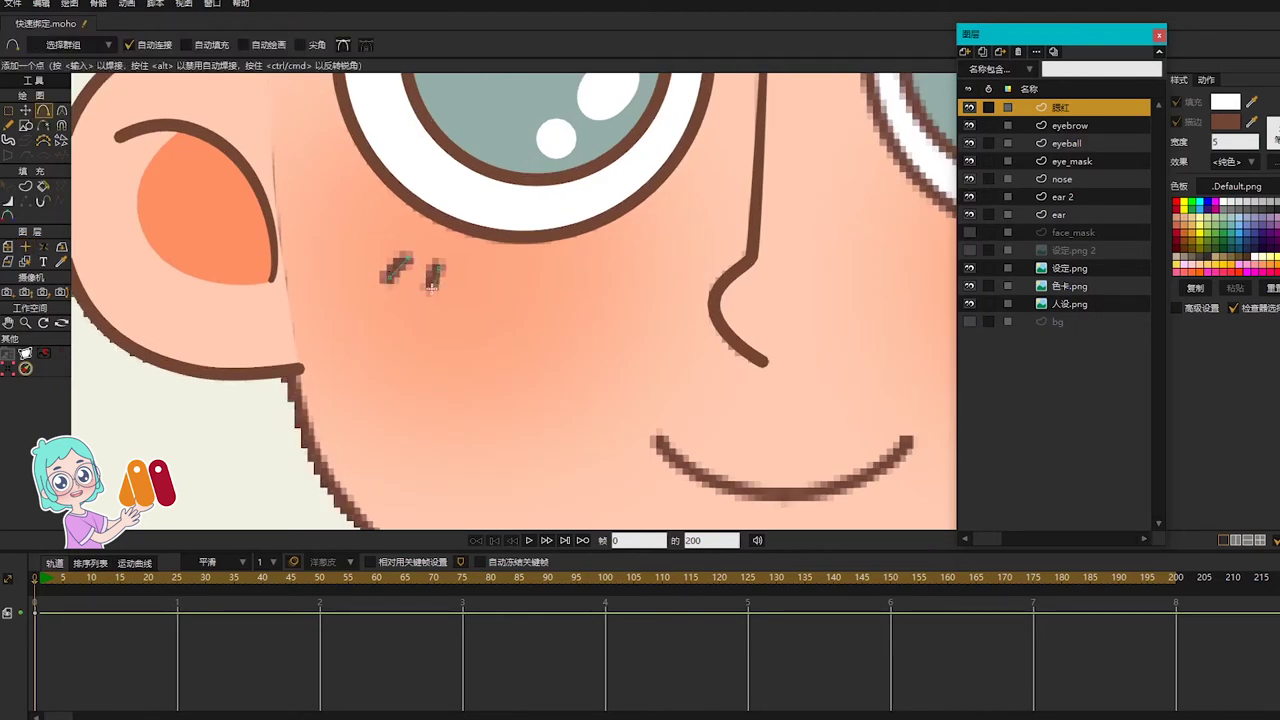
Step: Create stroke-only shapes from both blush lines with a line width of 2
key("g")
left_click_drag(339, 222, 496, 314)
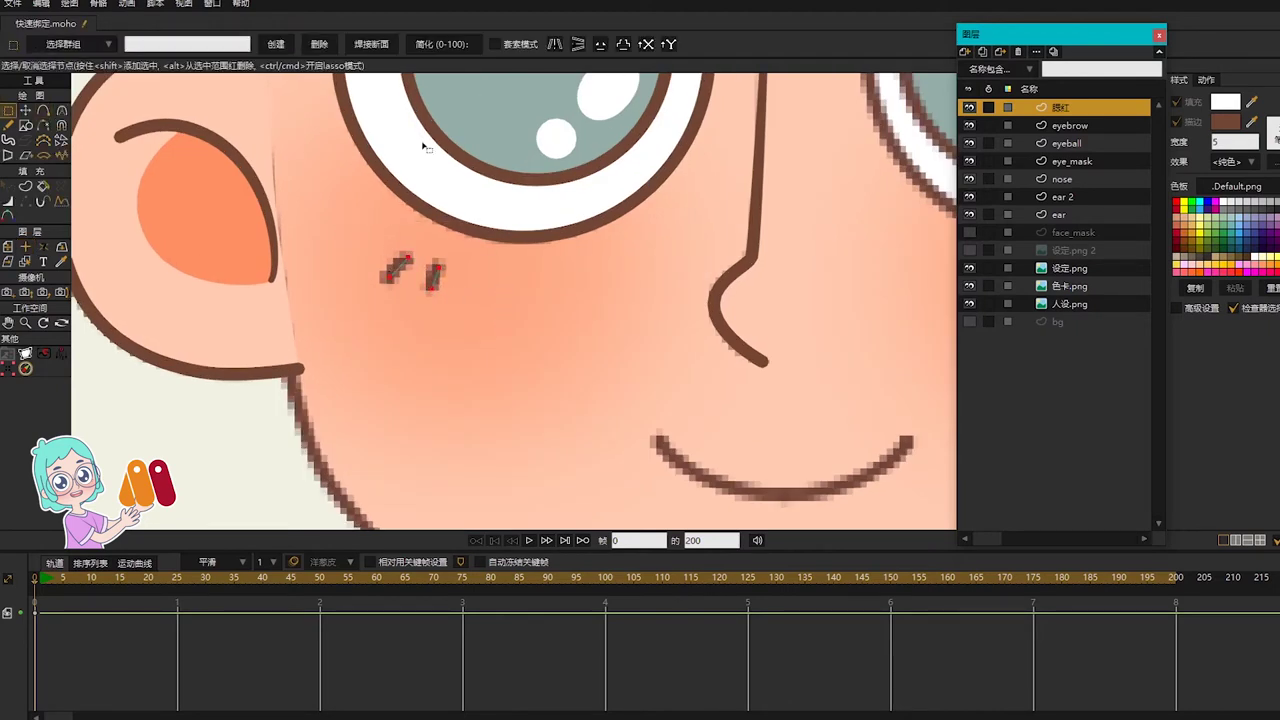
key("q")
left_click_drag(1236, 141, 1031, 150)
type("2")
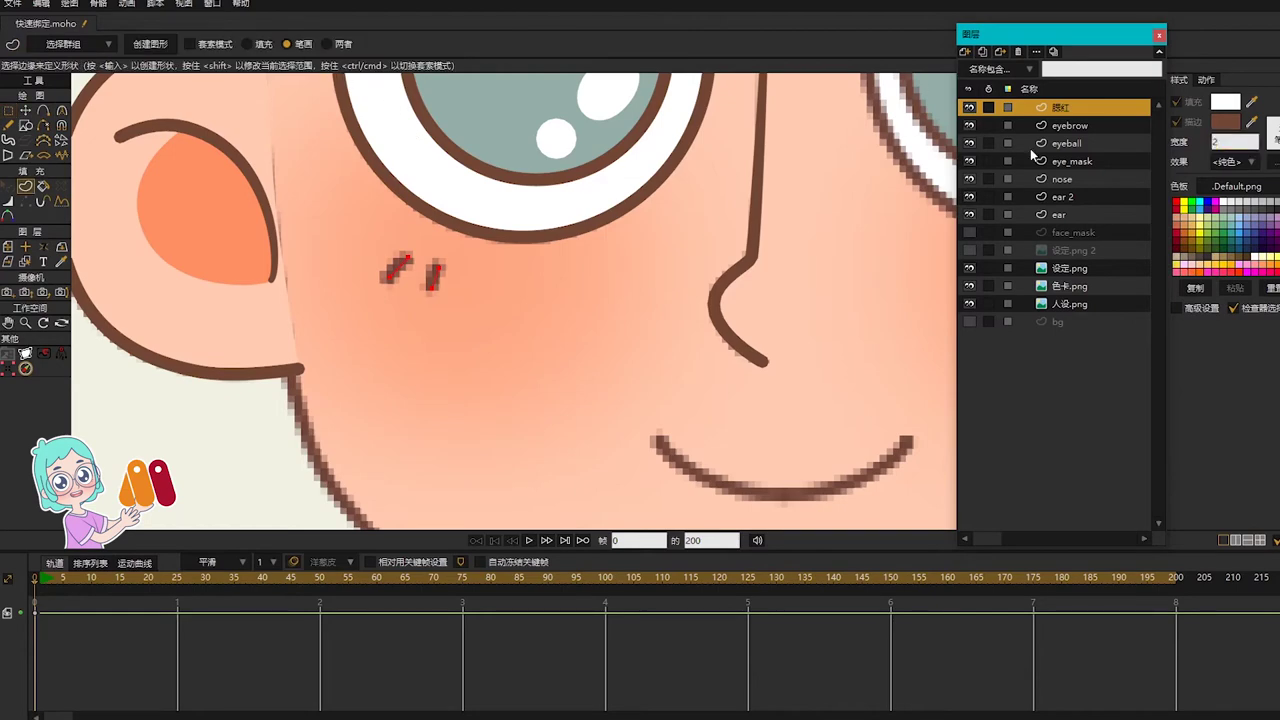
left_click(148, 45)
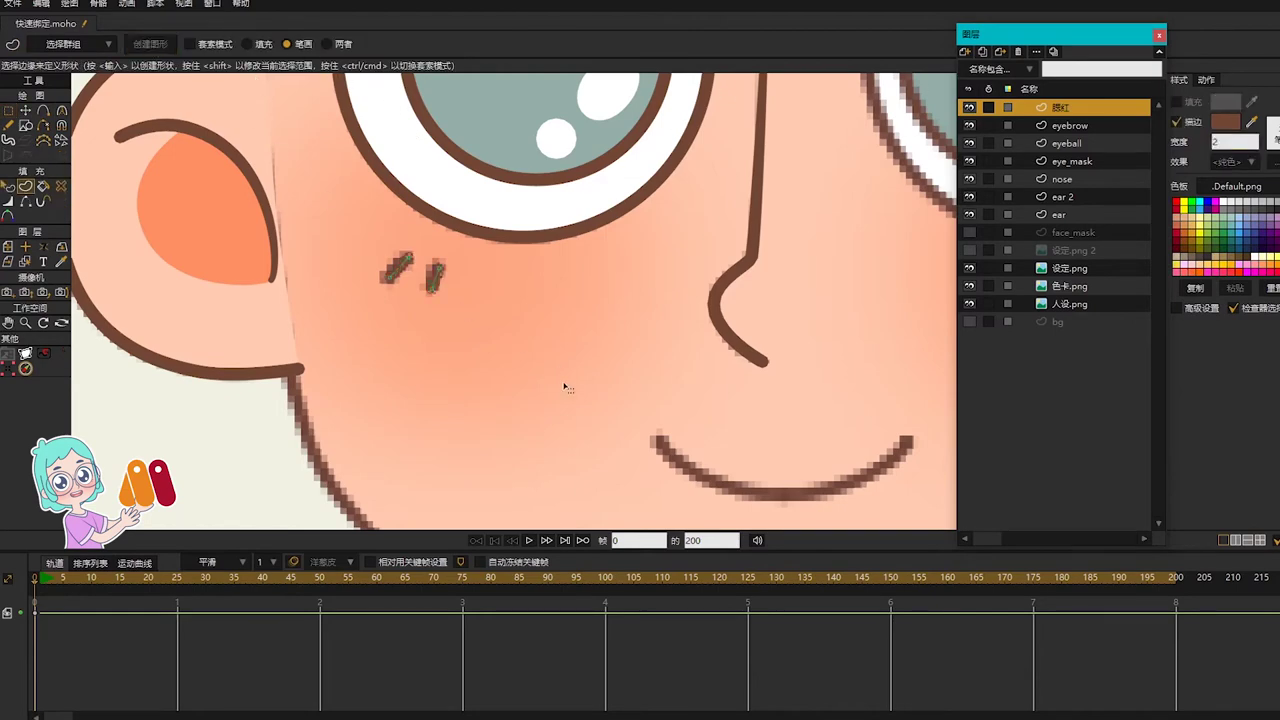
key("q")
left_click(515, 361)
Step: Draw a horizontal oval over the left cheek's blush area, then narrow it slightly and raise its upper edge
scroll(515, 359, "down", 5)
key("s")
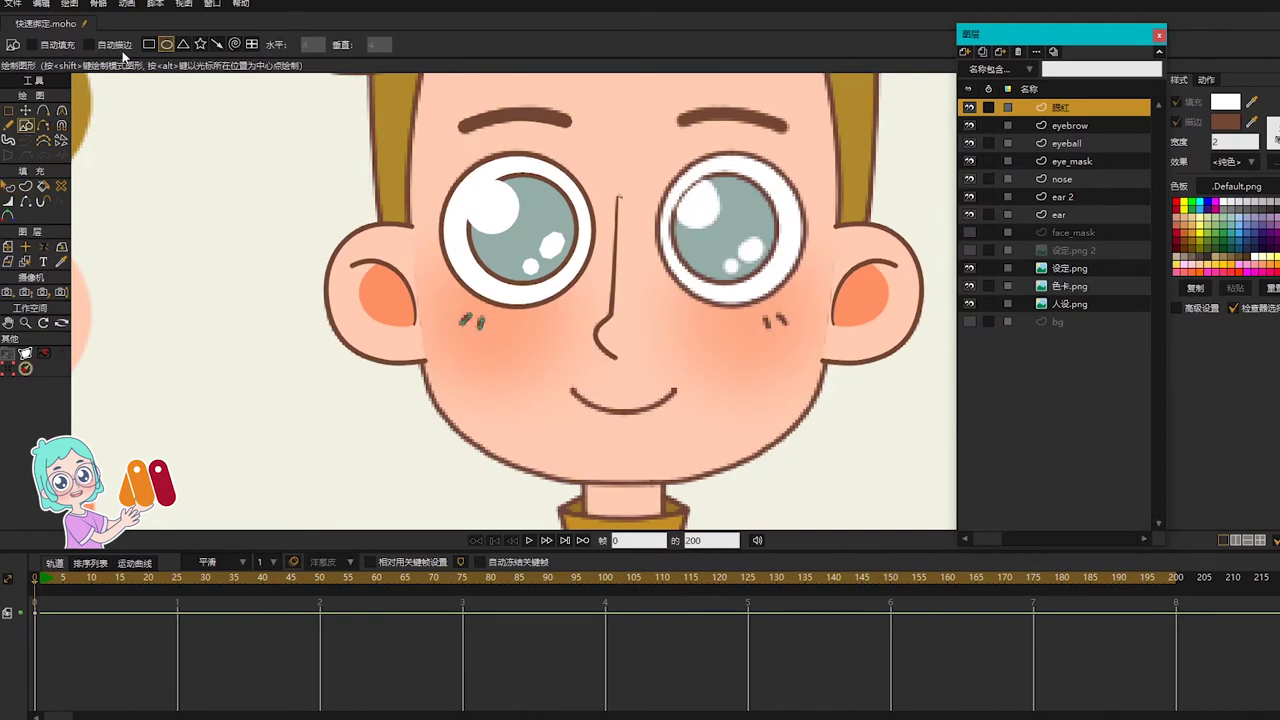
left_click_drag(374, 270, 571, 387)
key("t")
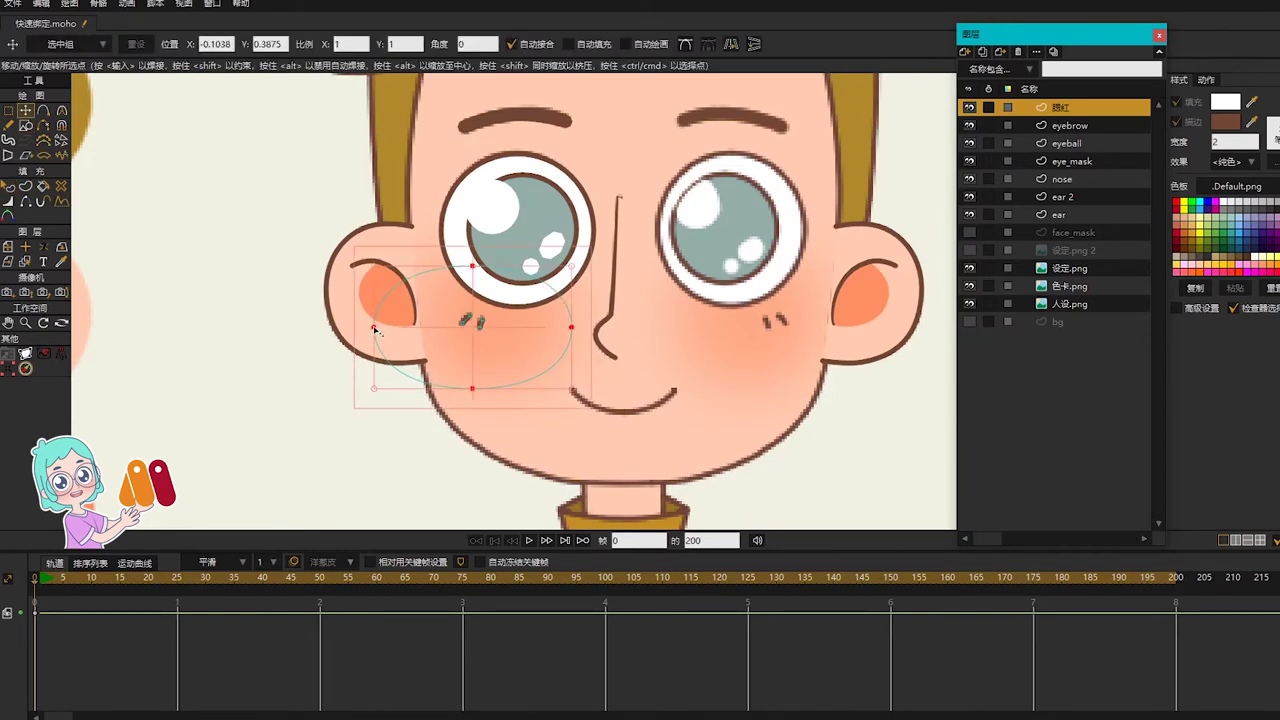
left_click_drag(374, 328, 385, 327)
left_click_drag(478, 266, 478, 262)
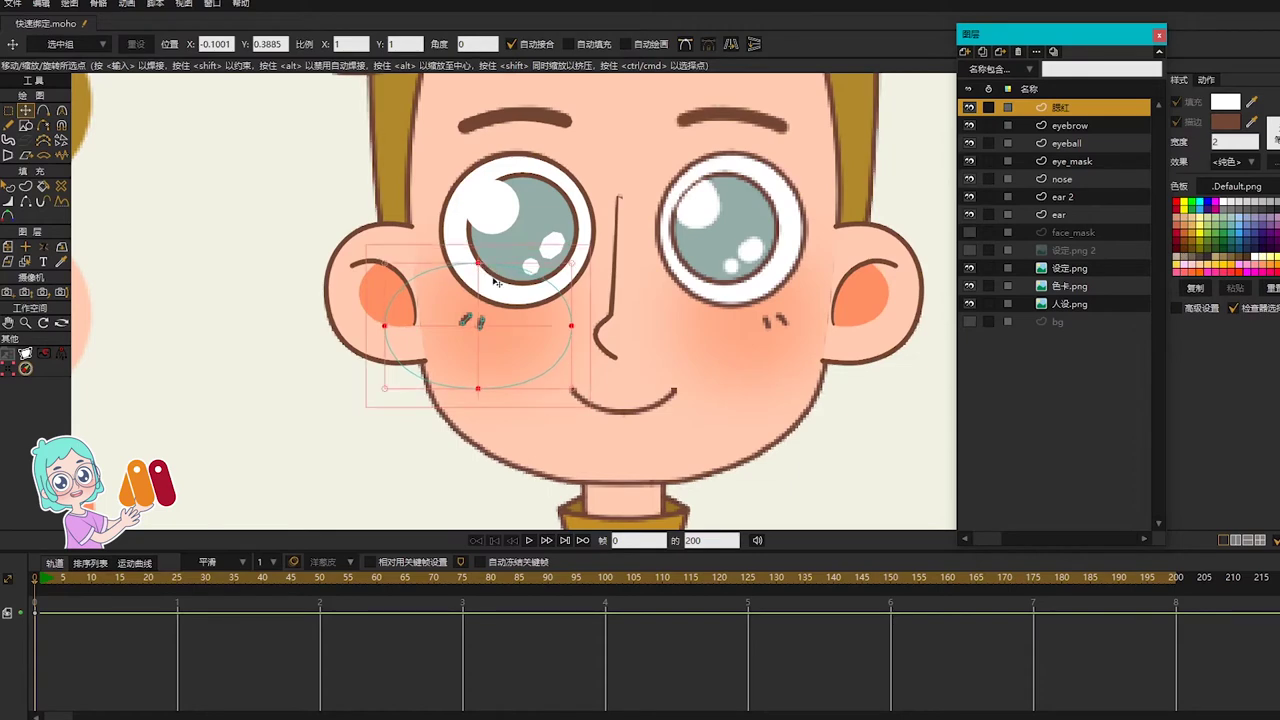
Step: Sample the orange swatch as the fill colour and create a fill-only shape from the cheek oval
scroll(527, 328, "down", 2)
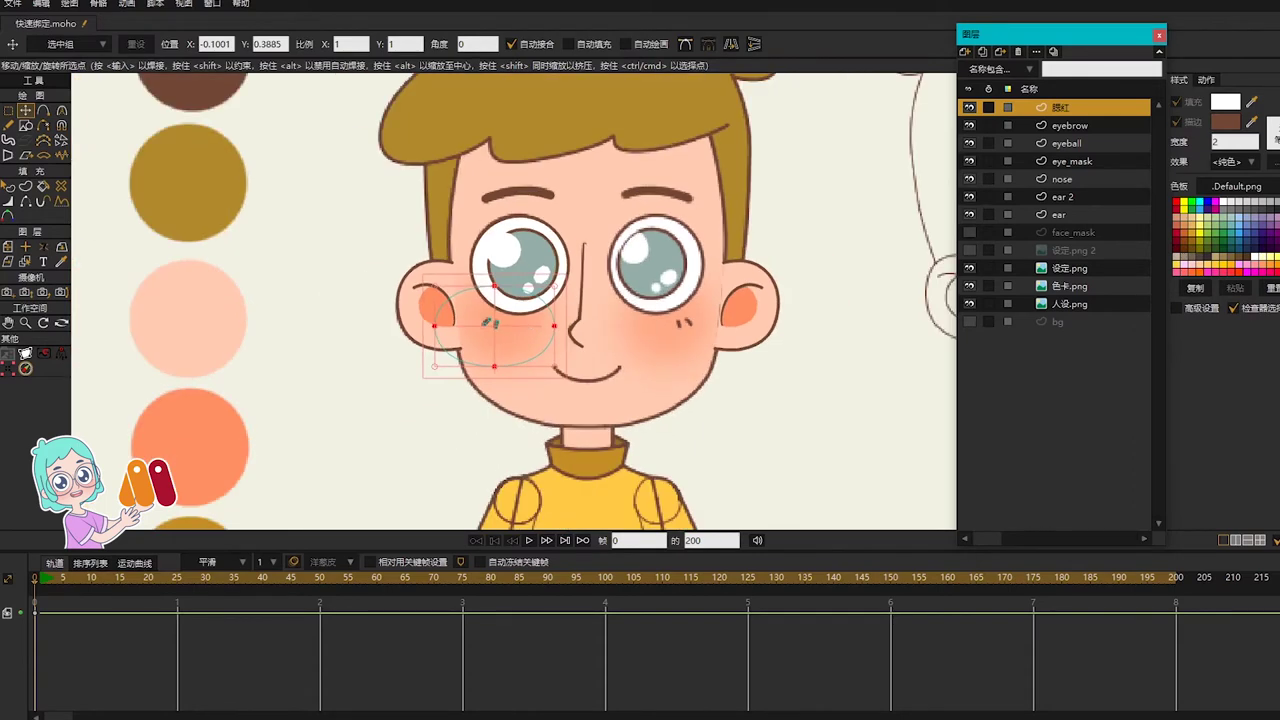
left_click_drag(1252, 104, 219, 426)
scroll(517, 272, "up", 3)
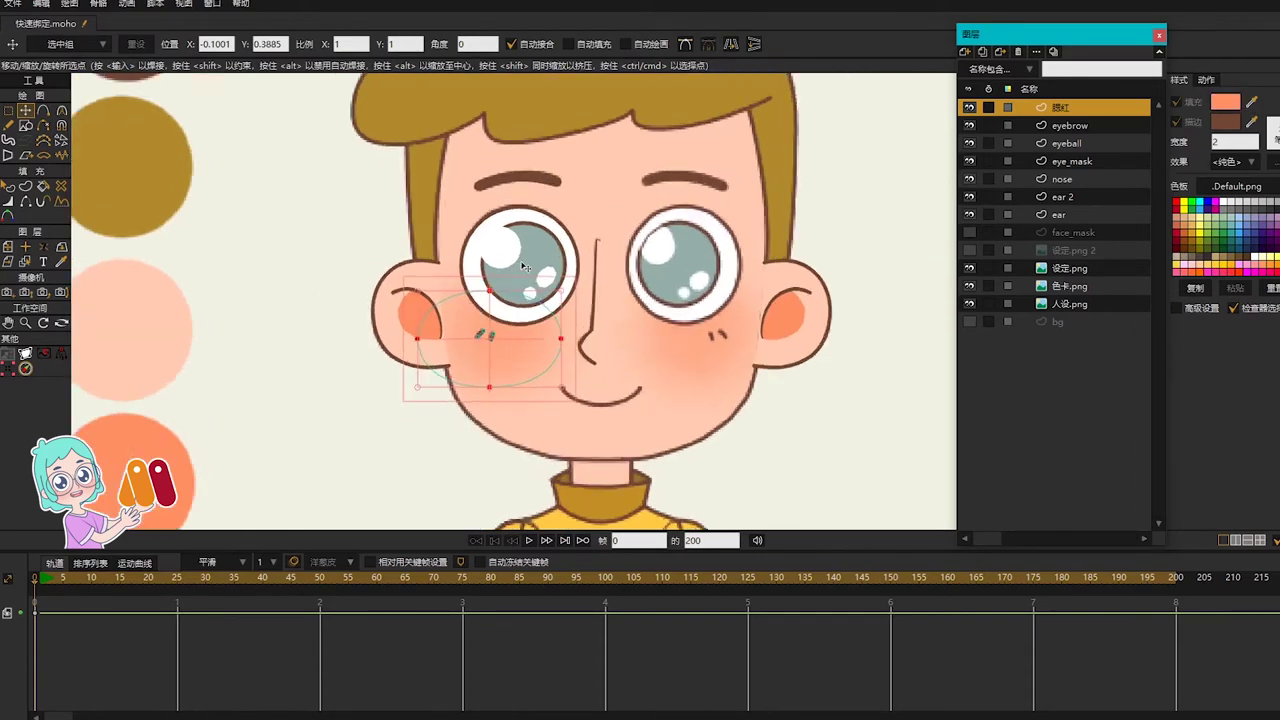
key("q")
left_click(265, 45)
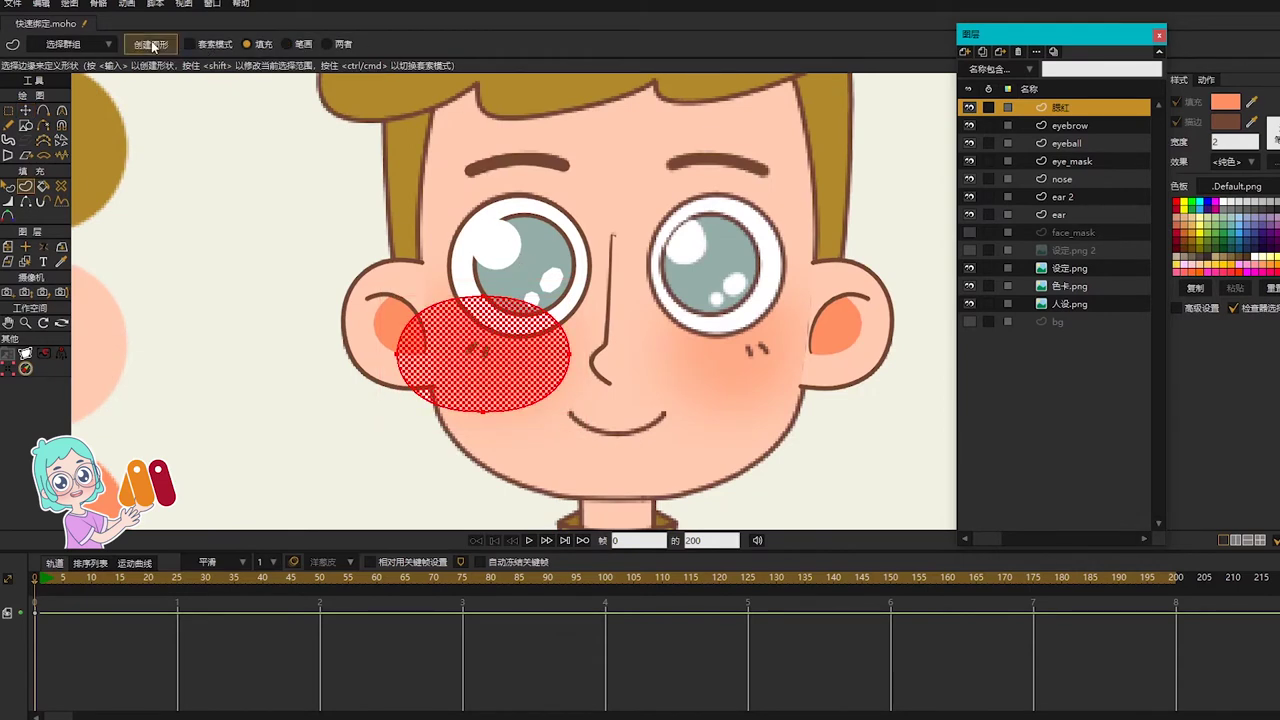
key("q")
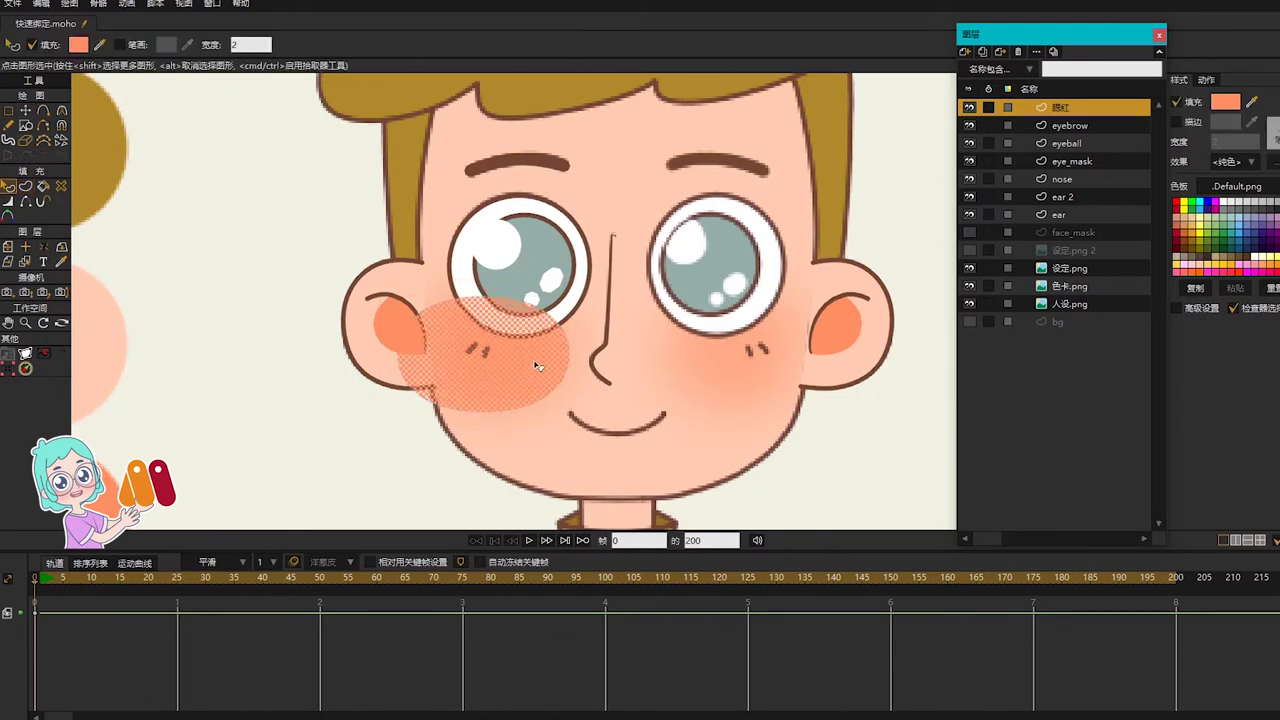
Step: Apply the soft-edge effect (柔化边缘) to the cheek oval's fill and deselect the shape
left_click(1240, 161)
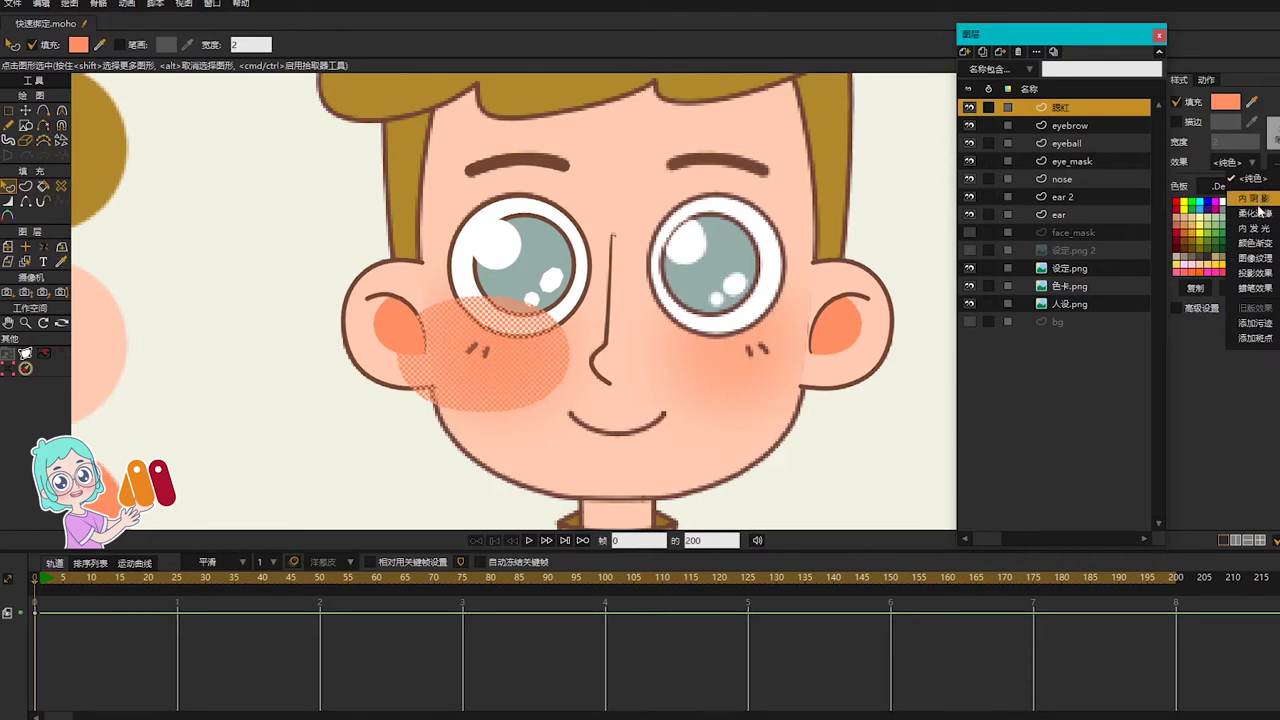
left_click(1258, 215)
left_click(731, 442)
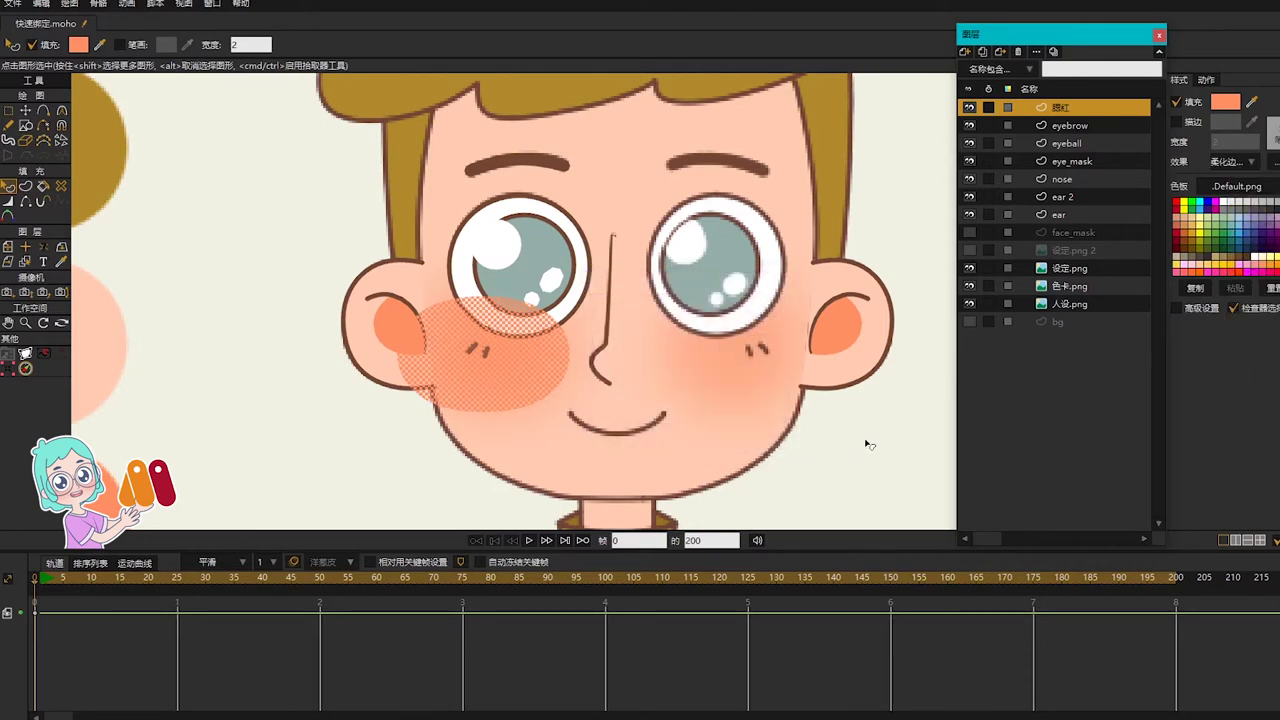
Step: Set the 腮红 layer's origin to Center and save the project
key("0")
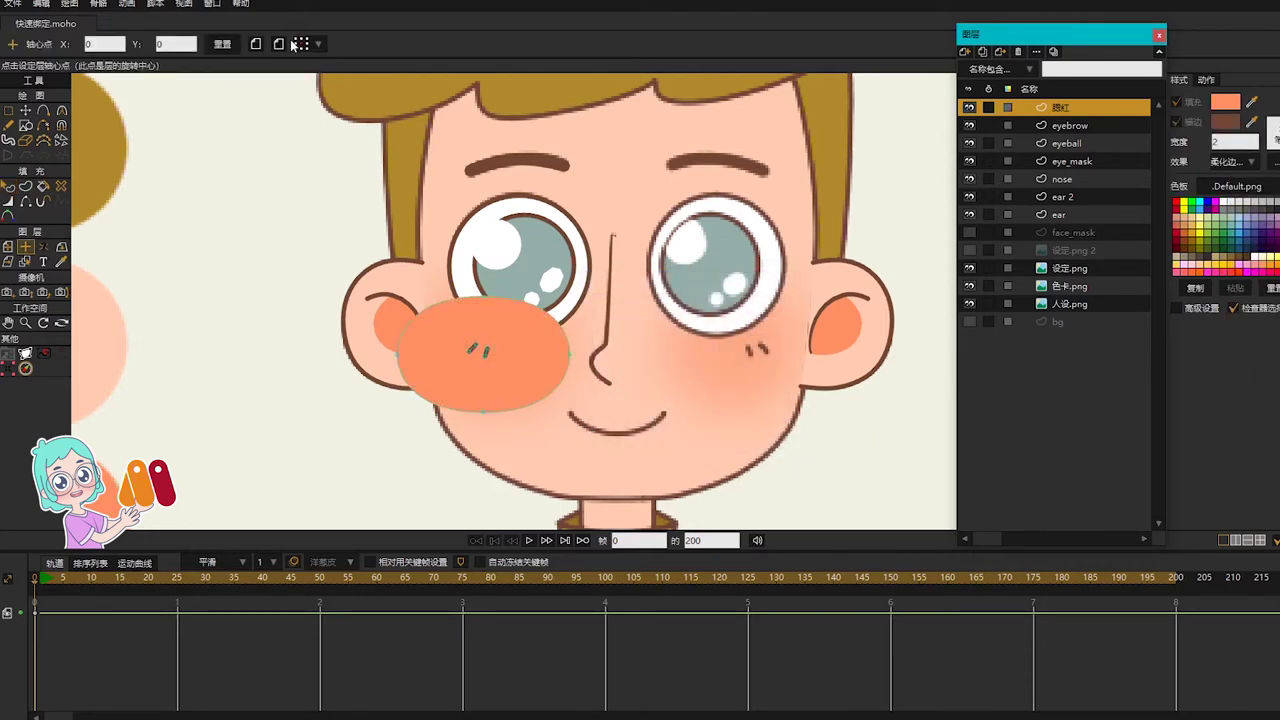
left_click(309, 46)
left_click(341, 123)
key("q")
key("ctrl+s")
Step: Move the 腮红 layer below eye_mask in the layer order so the blush sits behind the eye
scroll(898, 246, "down", 2)
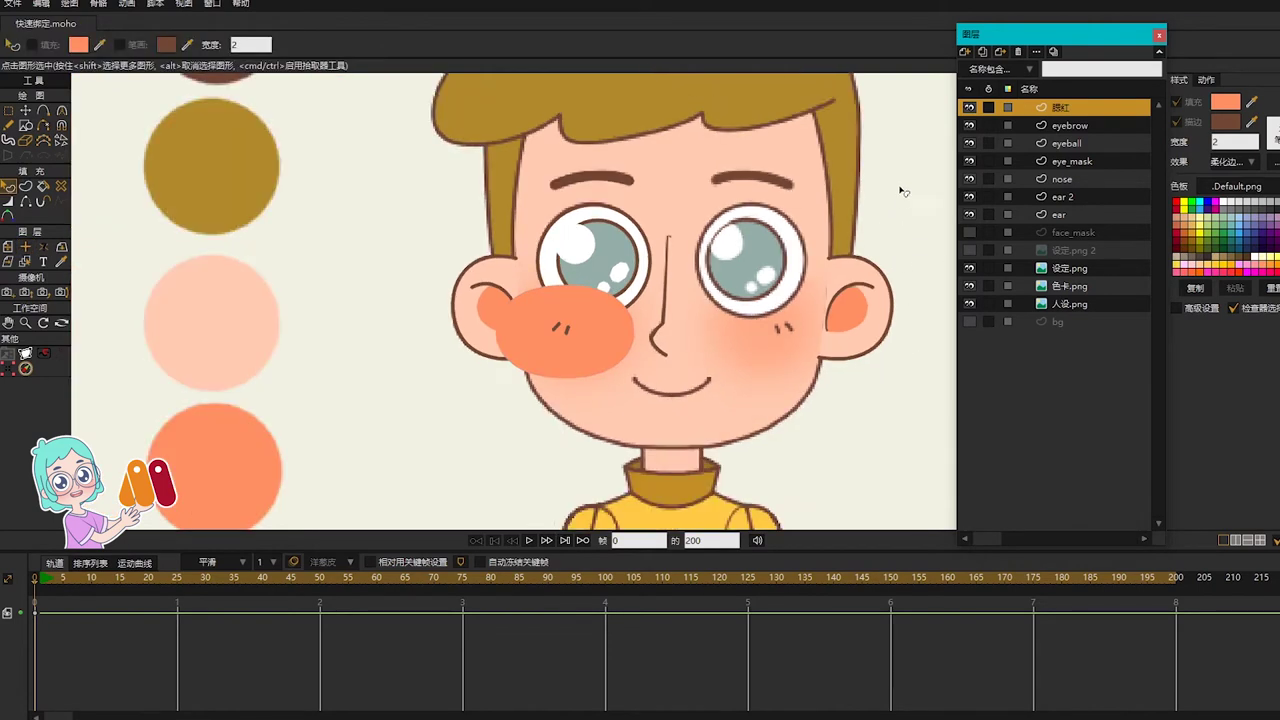
left_click_drag(903, 191, 780, 231)
left_click_drag(1062, 106, 1073, 167)
Step: Add a group layer named L_eye above the eyebrow layer
left_click(1072, 107)
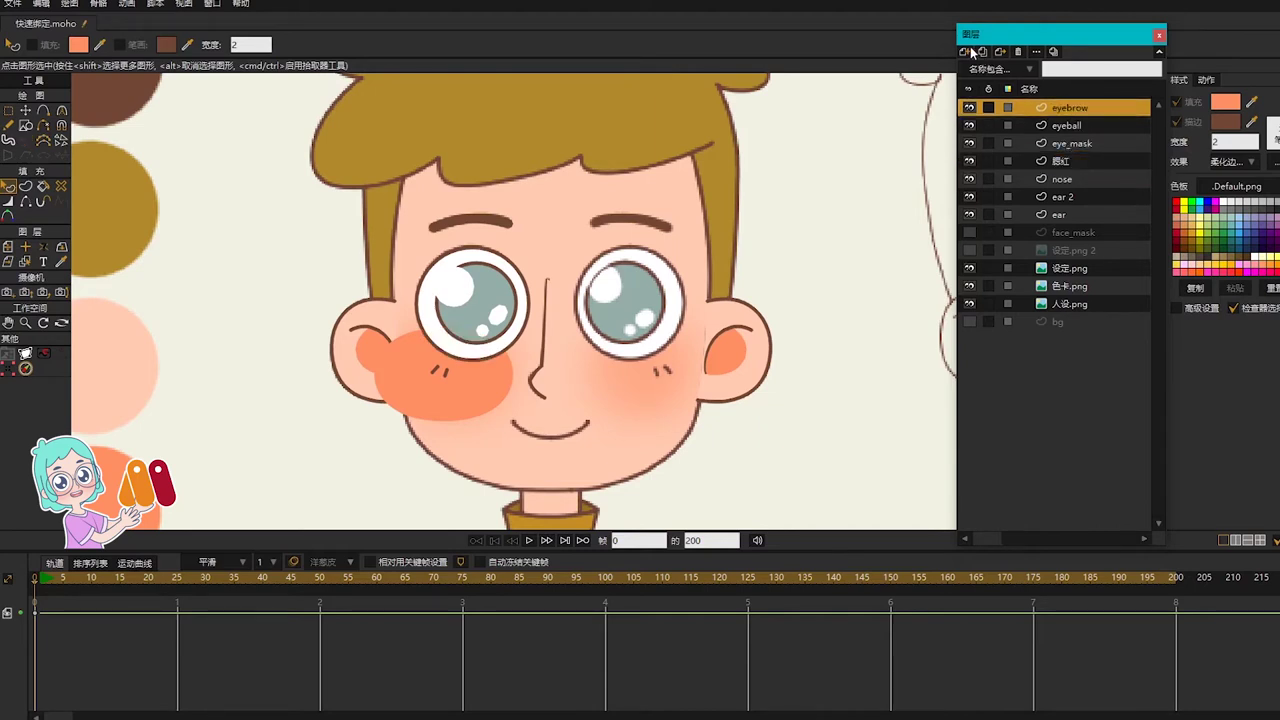
left_click(967, 52)
left_click(984, 117)
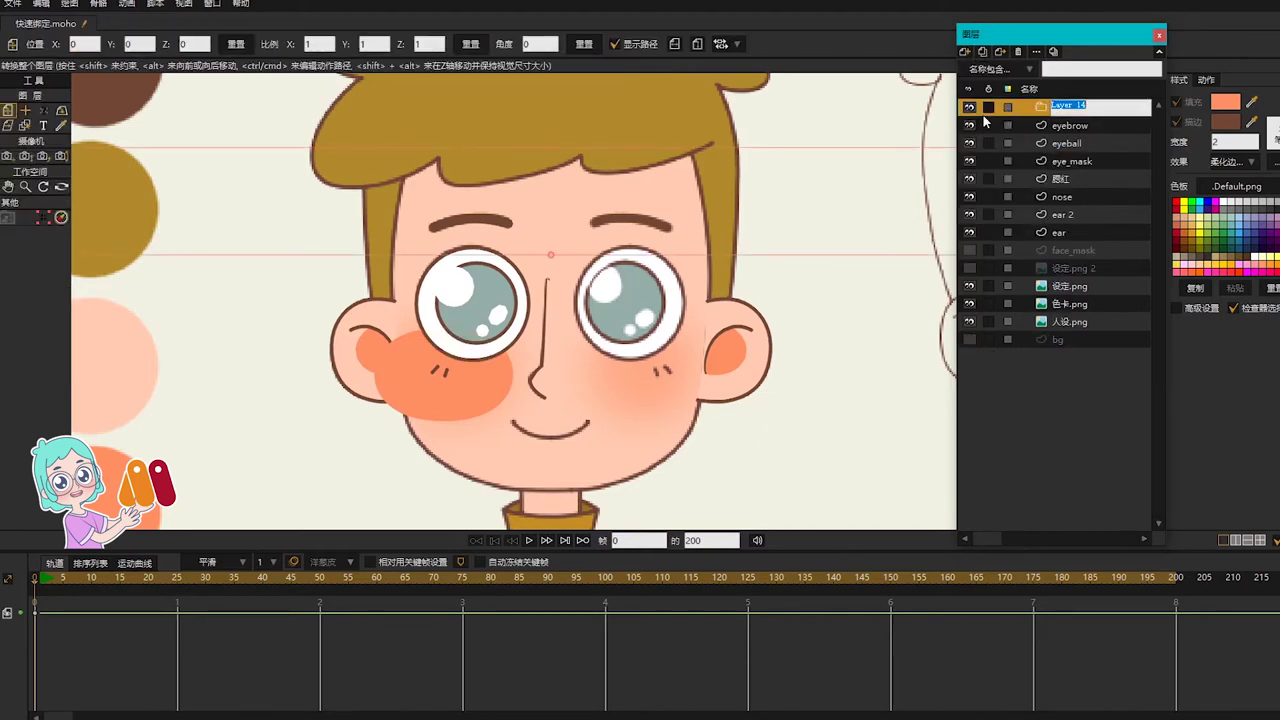
type("L_eye")
key("Return")
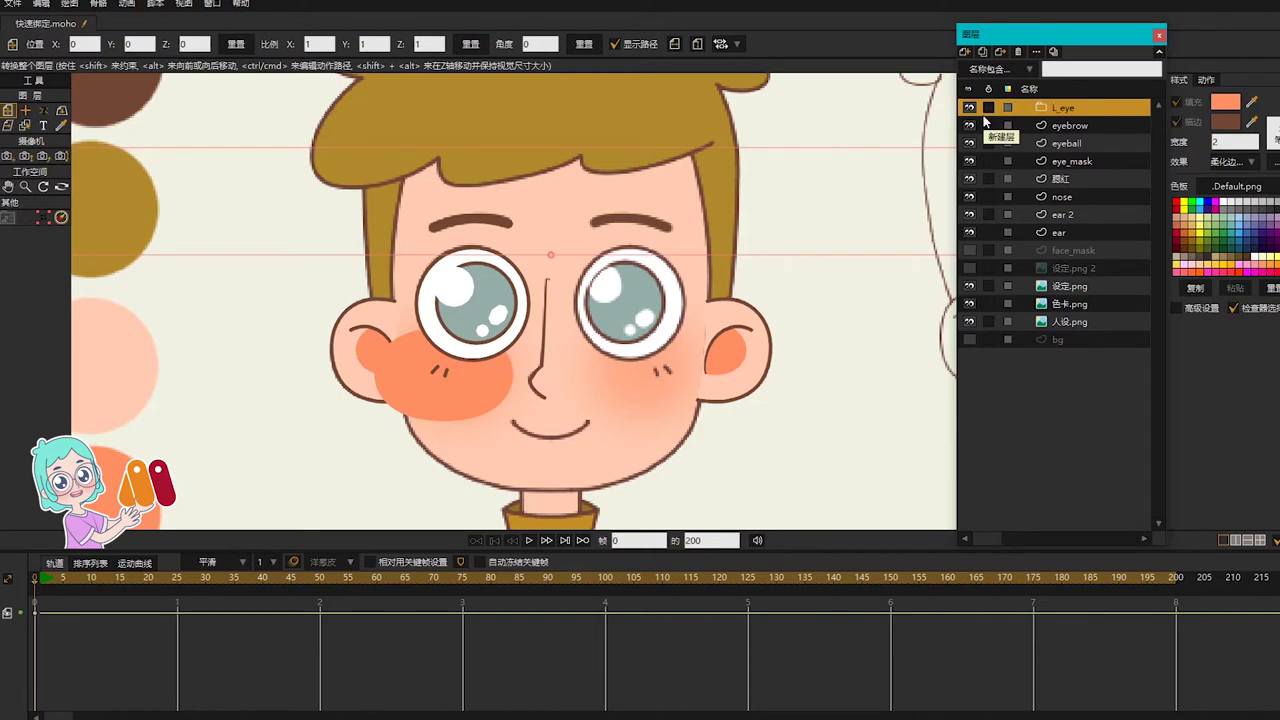
Step: Move the eyebrow, eyeball, eye_mask and 腮红 layers together into the L_eye group
left_click(1062, 125)
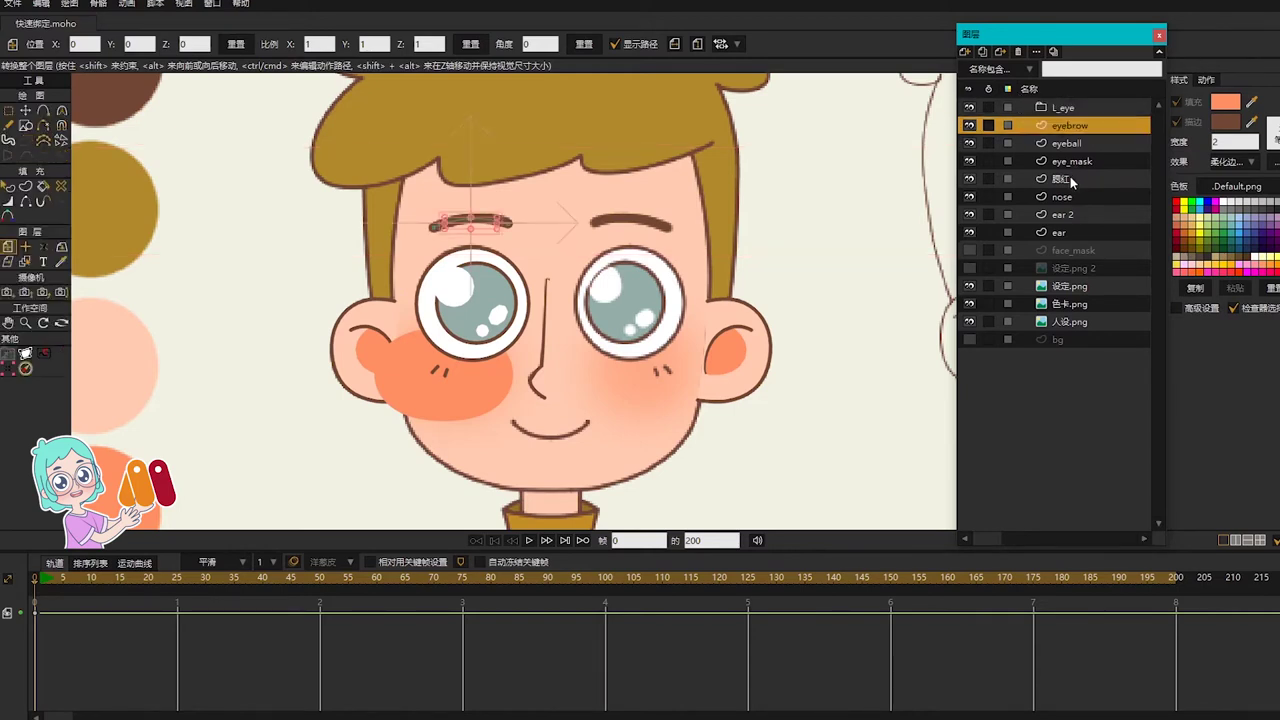
left_click(1070, 176, "shift")
left_click_drag(1070, 176, 1070, 106)
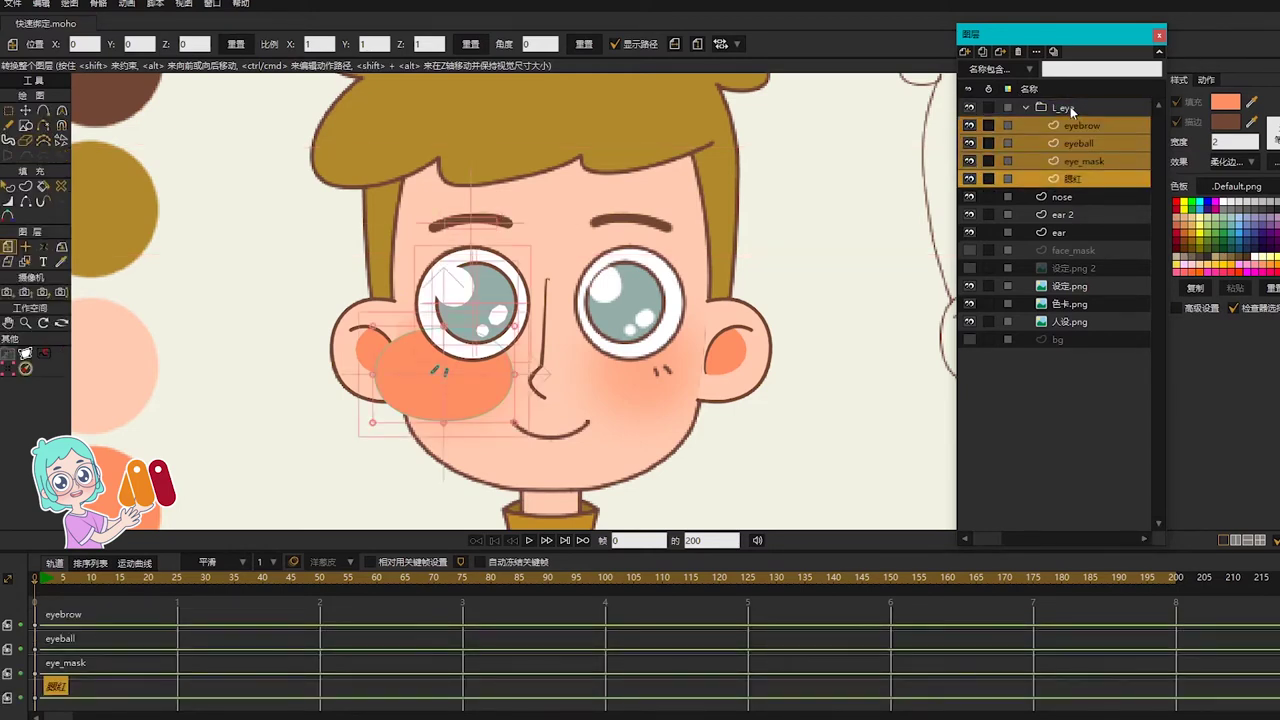
Step: Set the L_eye group's masking to 显示遮罩 and mark its eye_mask layer as 设为遮罩层
double_click(1065, 107)
left_click(628, 118)
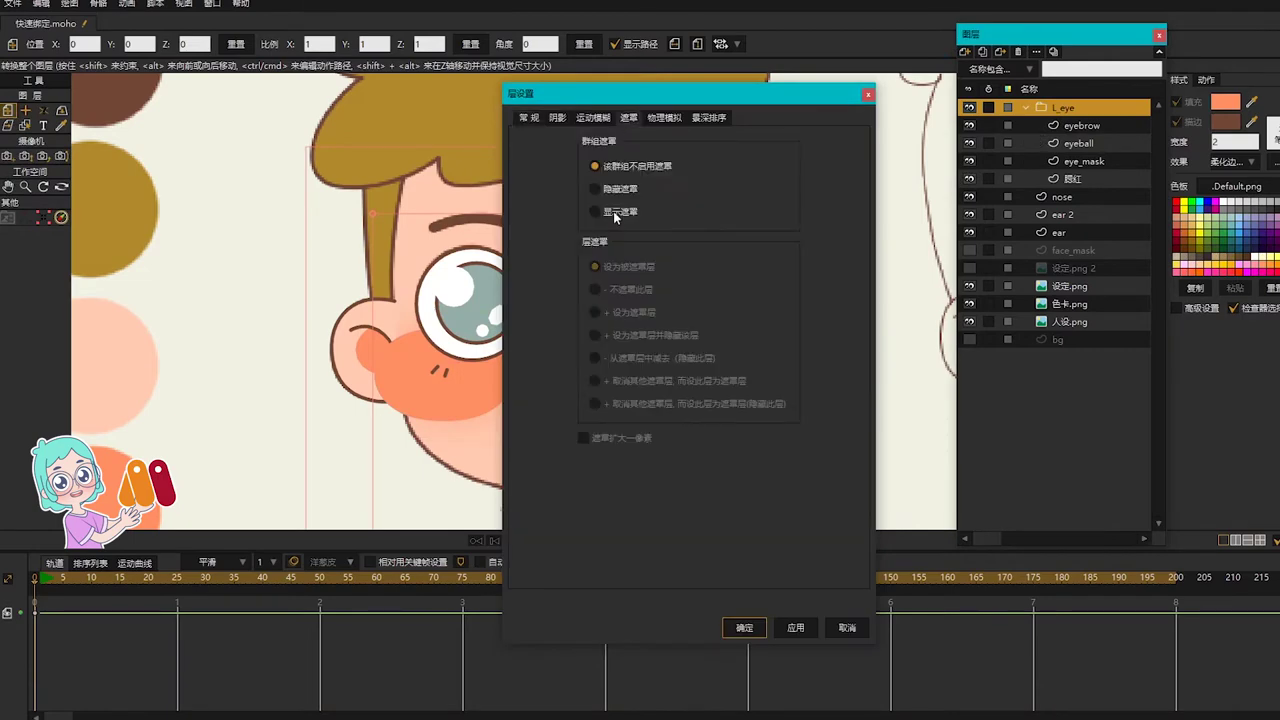
left_click(742, 627)
right_click(1090, 164)
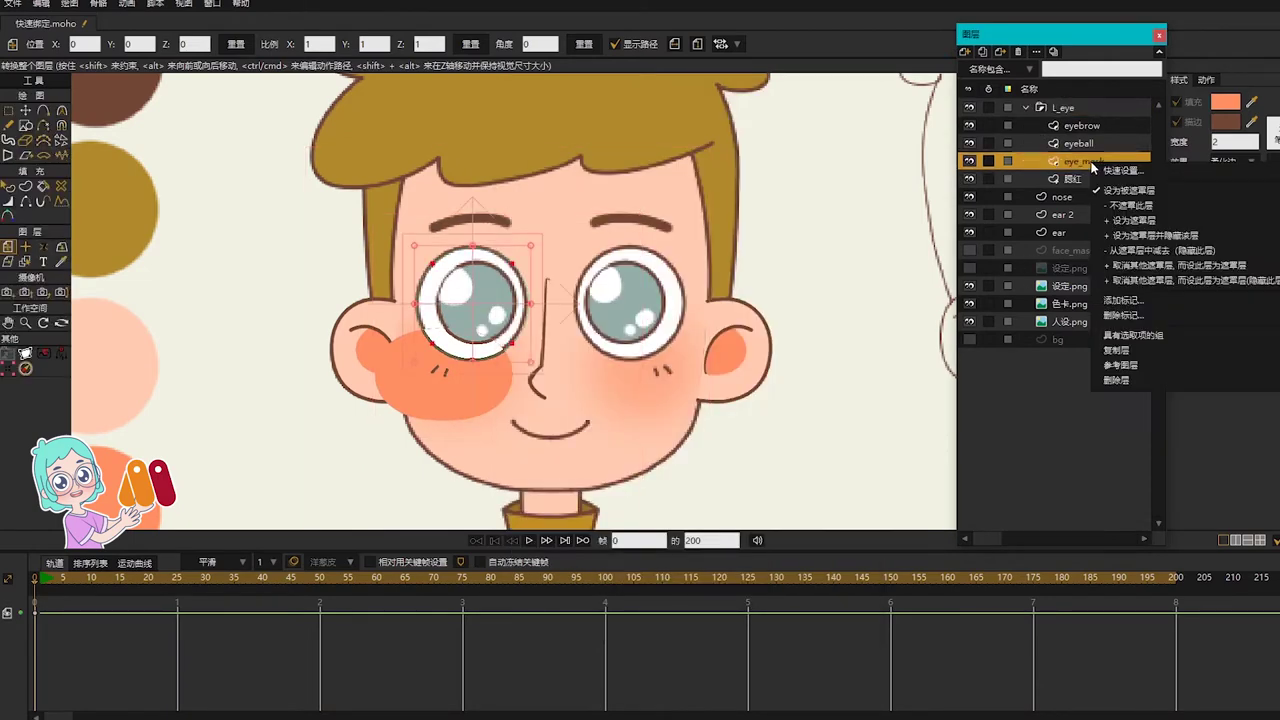
left_click(1108, 220)
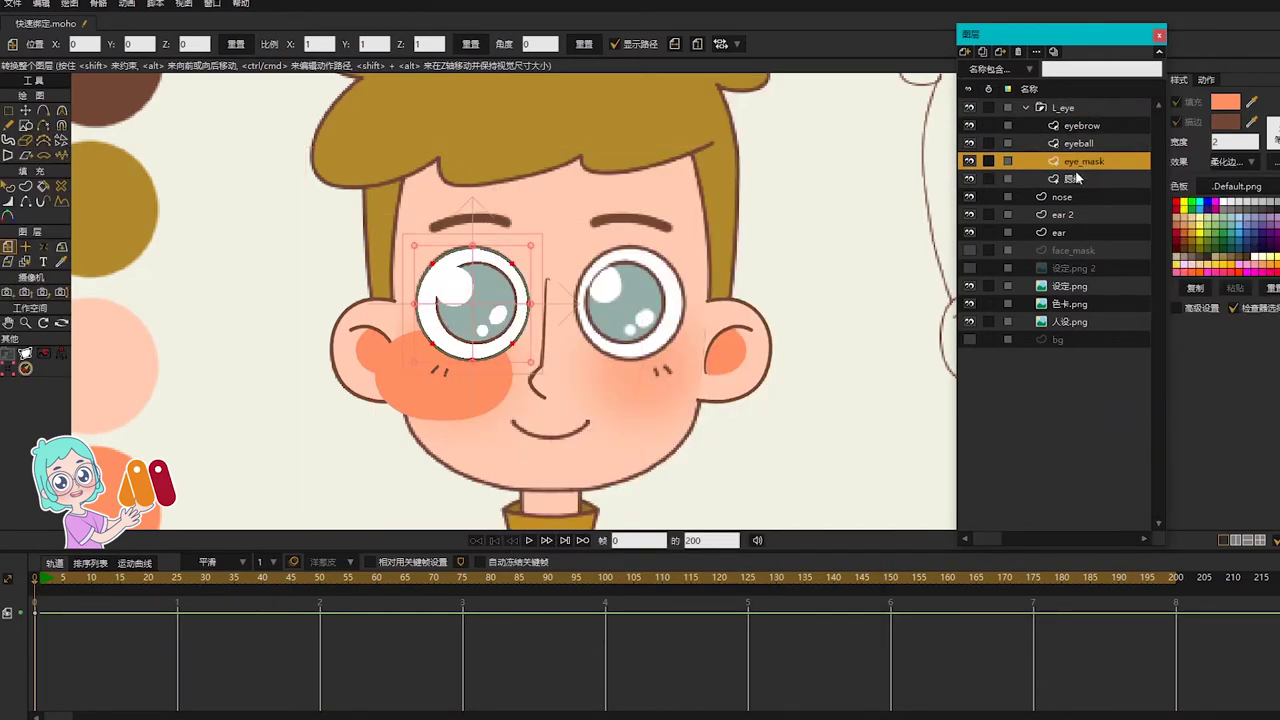
Step: Exclude the 腮红 and eyebrow layers in the L_eye group from the eye mask
right_click(1075, 174)
left_click(1095, 214)
left_click(1071, 124)
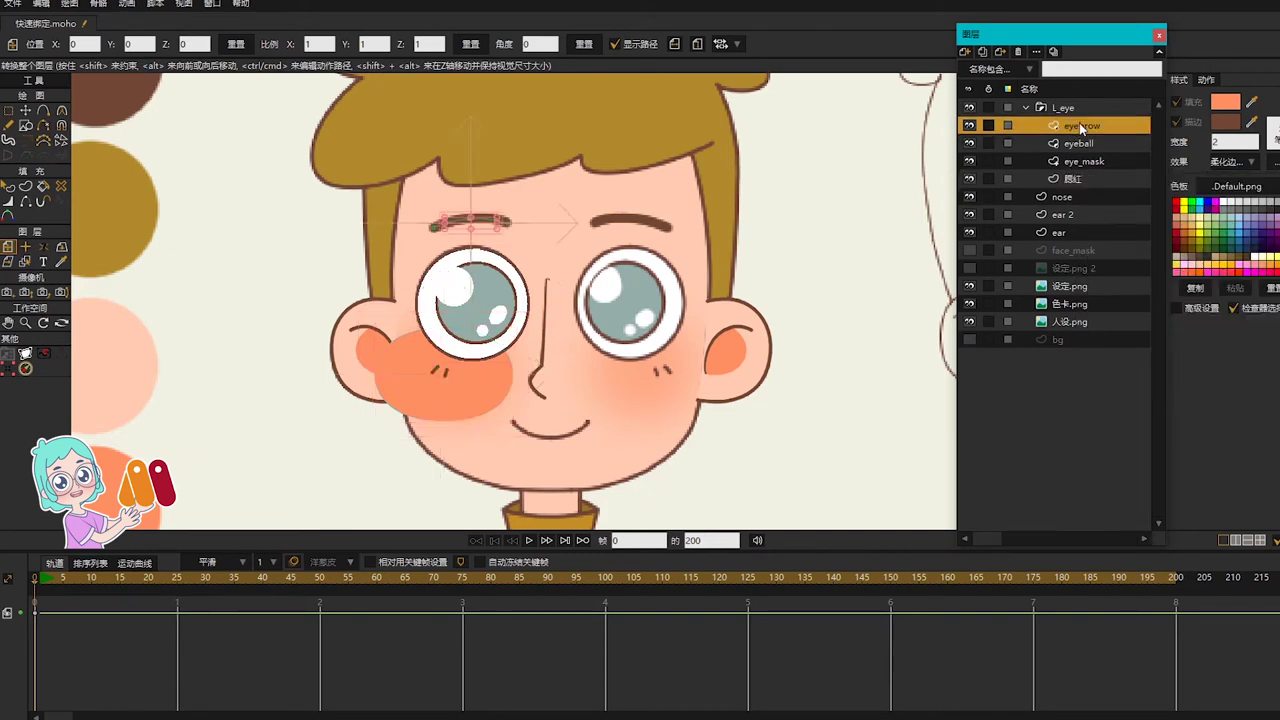
right_click(1078, 128)
key("Escape")
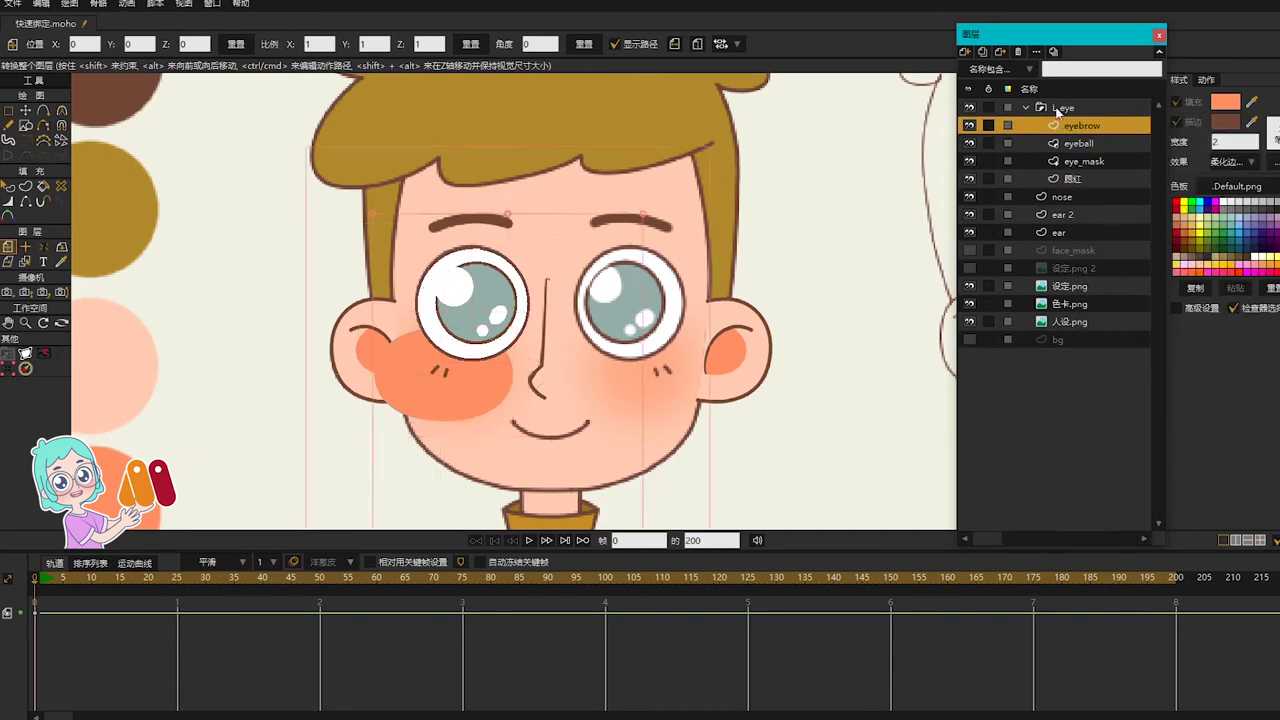
Step: Set the L_eye group's origin to Center, then change the origin's X value to 0
left_click(1032, 106)
key("o")
left_click(318, 44)
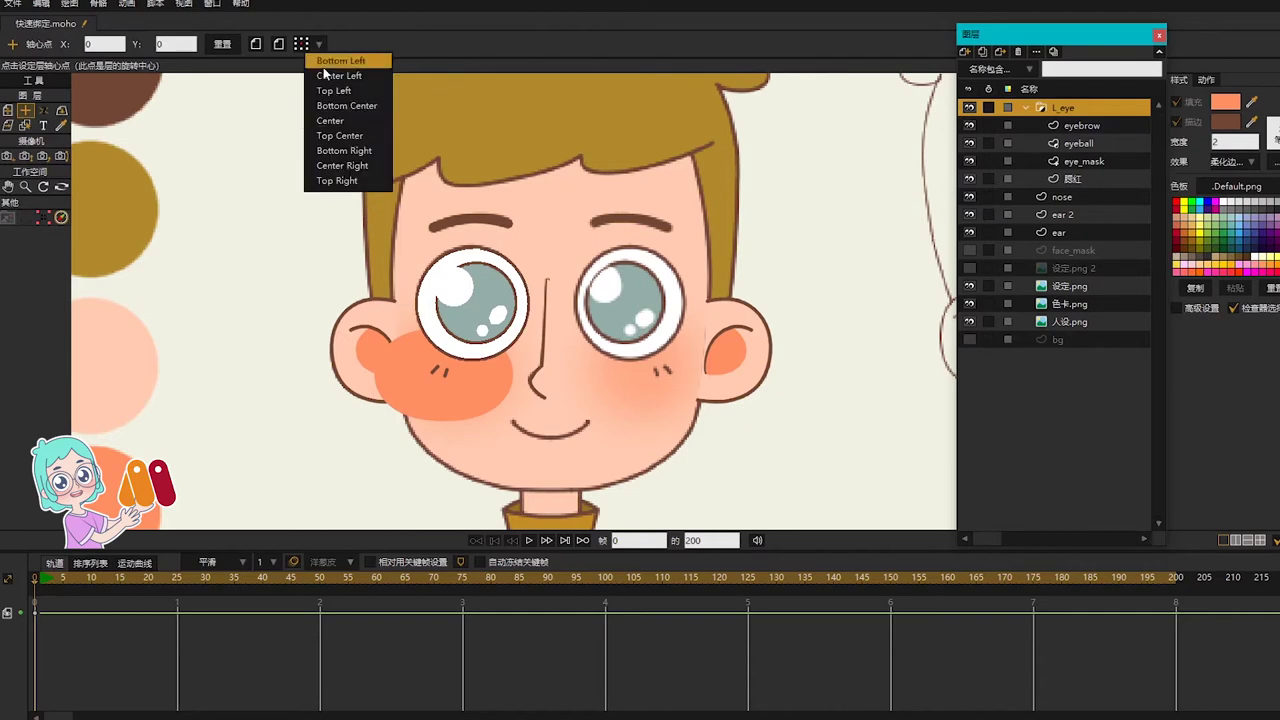
left_click(335, 113)
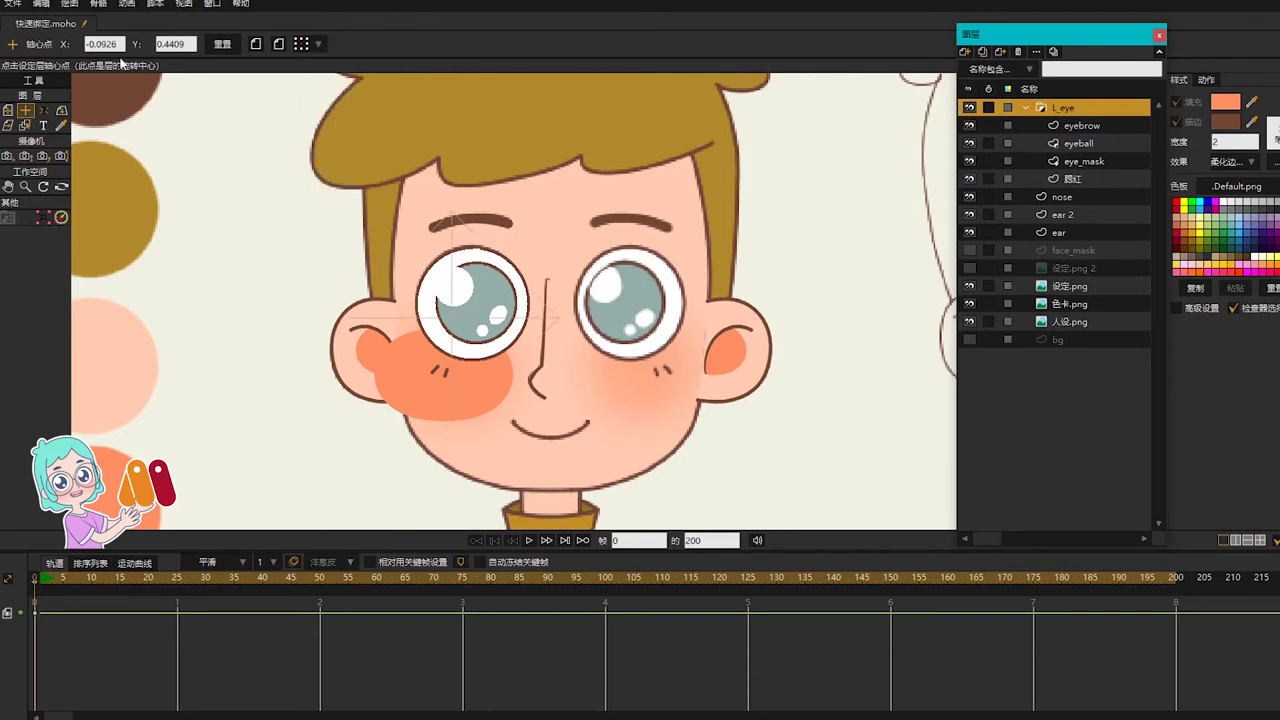
left_click(120, 44)
type("0")
key("Return")
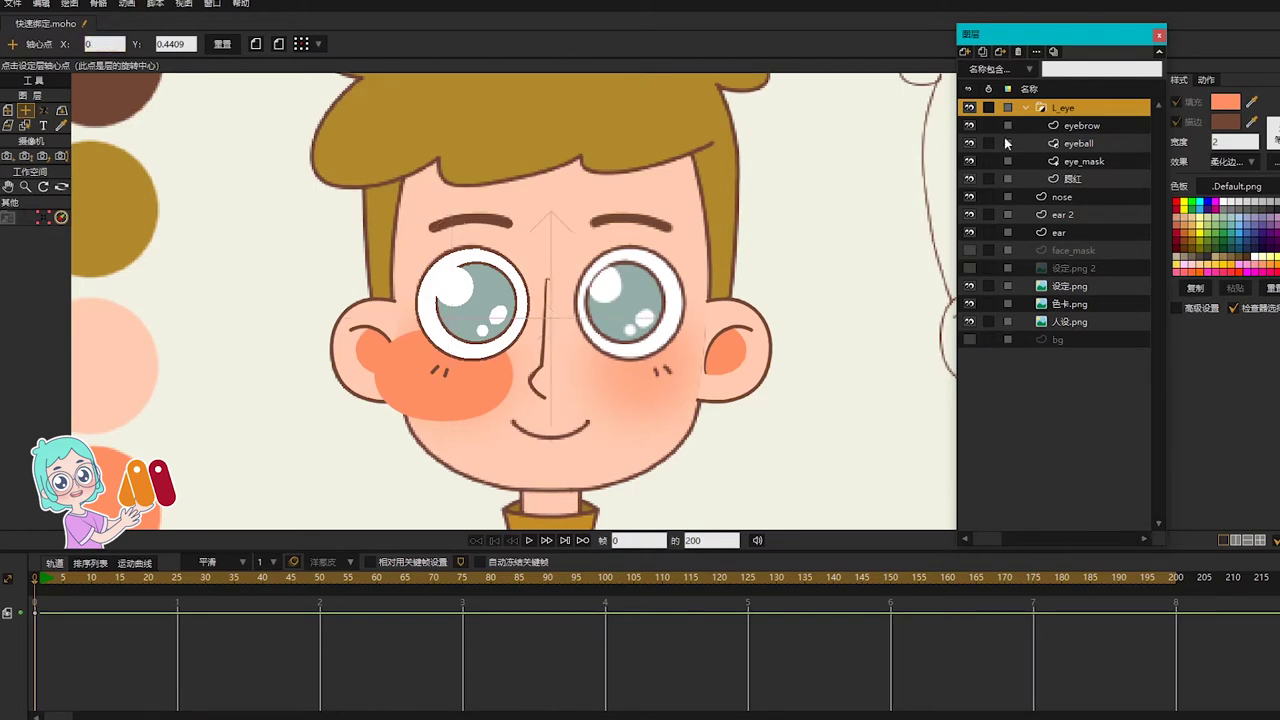
Step: Show the face_mask layer and duplicate the L_eye group
left_click(1030, 107)
left_click(969, 179)
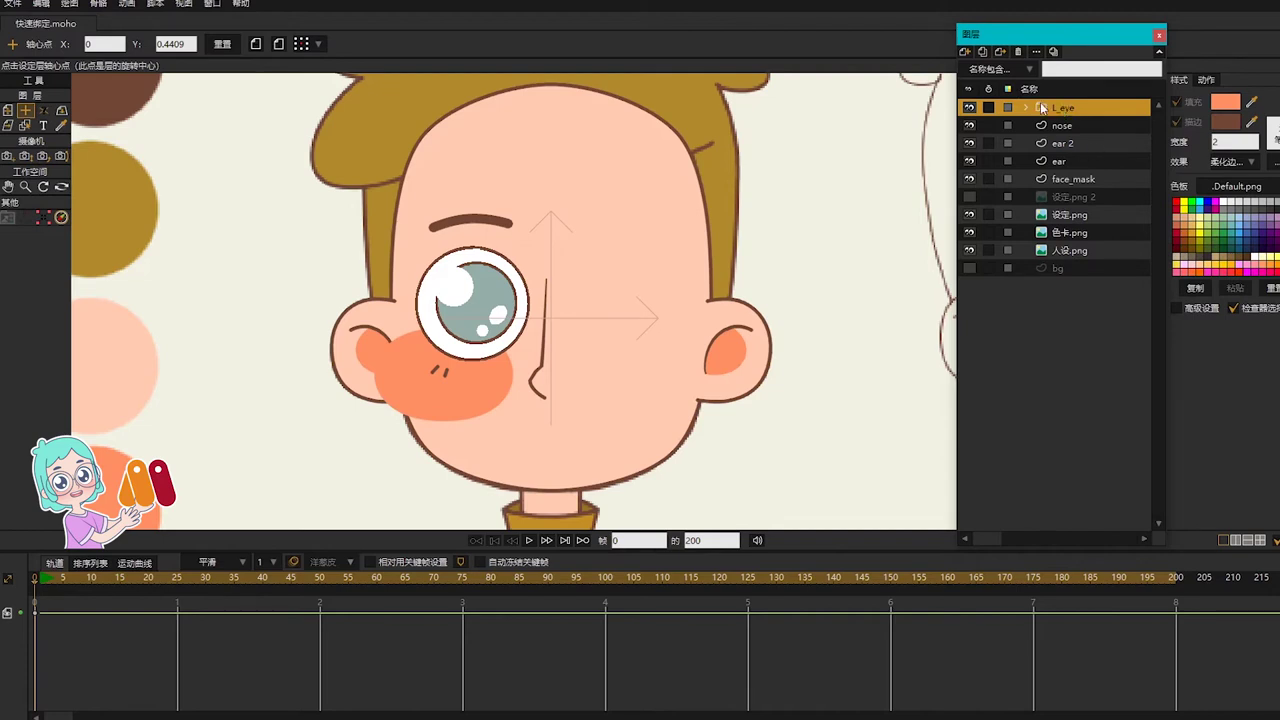
left_click(982, 51)
left_click(1038, 106)
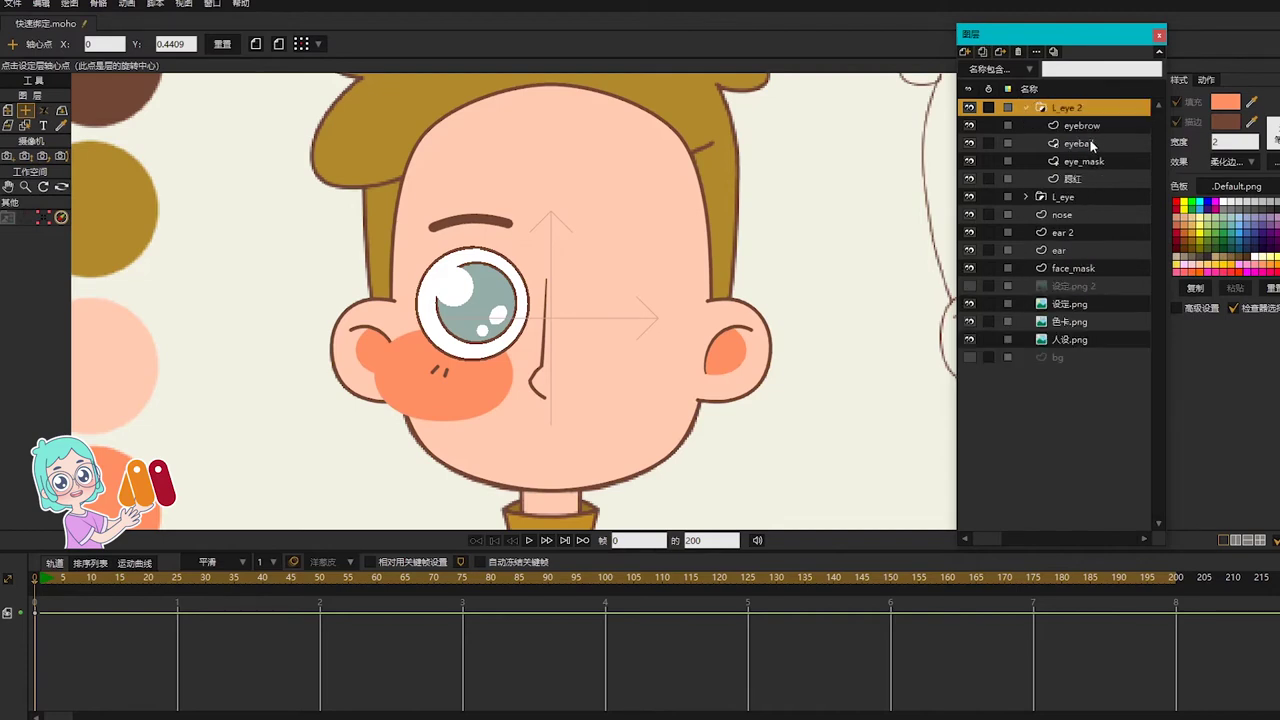
Step: Flip the eyeball layer in the L_eye 2 group horizontally, then flip the whole L_eye 2 group horizontally
left_click(1081, 142)
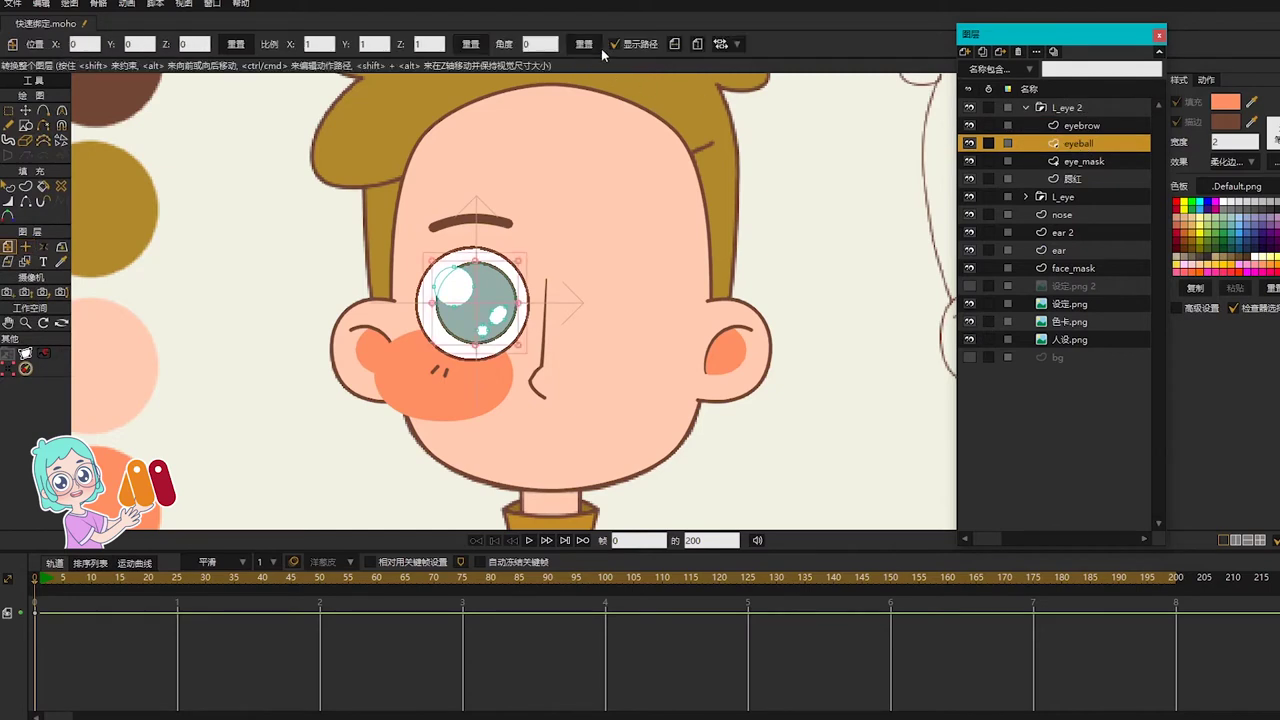
left_click(677, 45)
left_click(1066, 107)
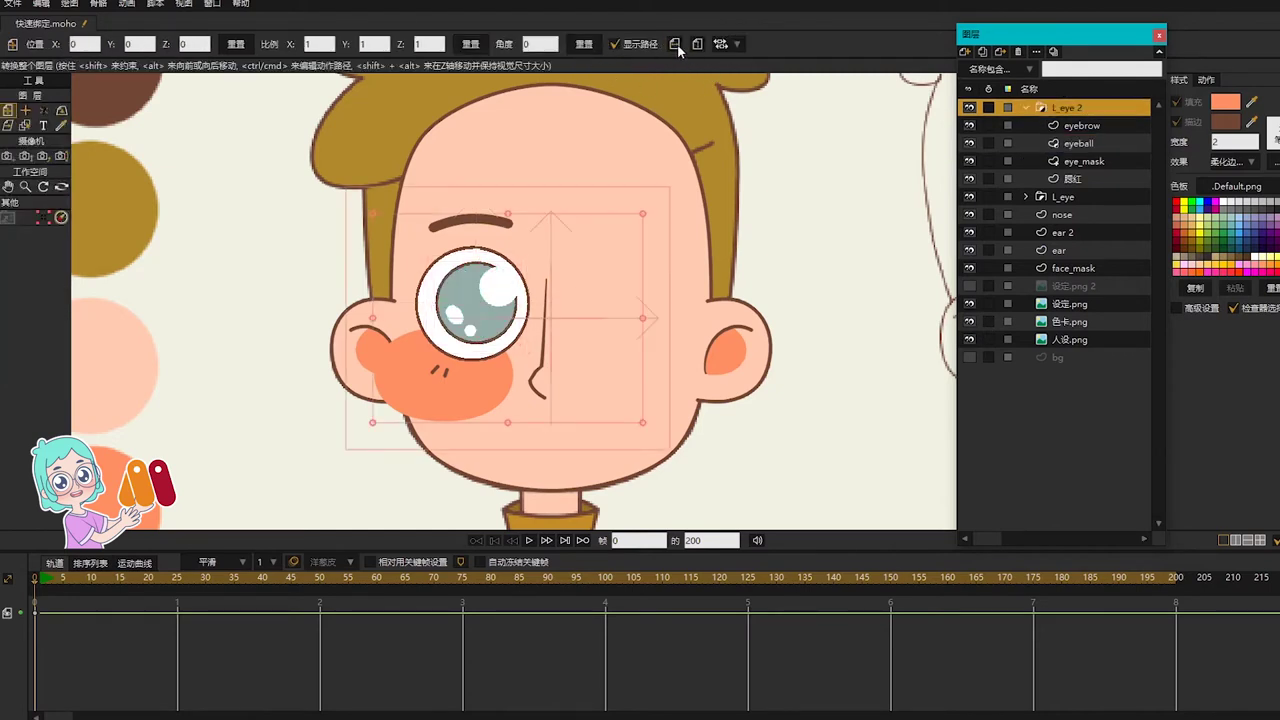
left_click(676, 44)
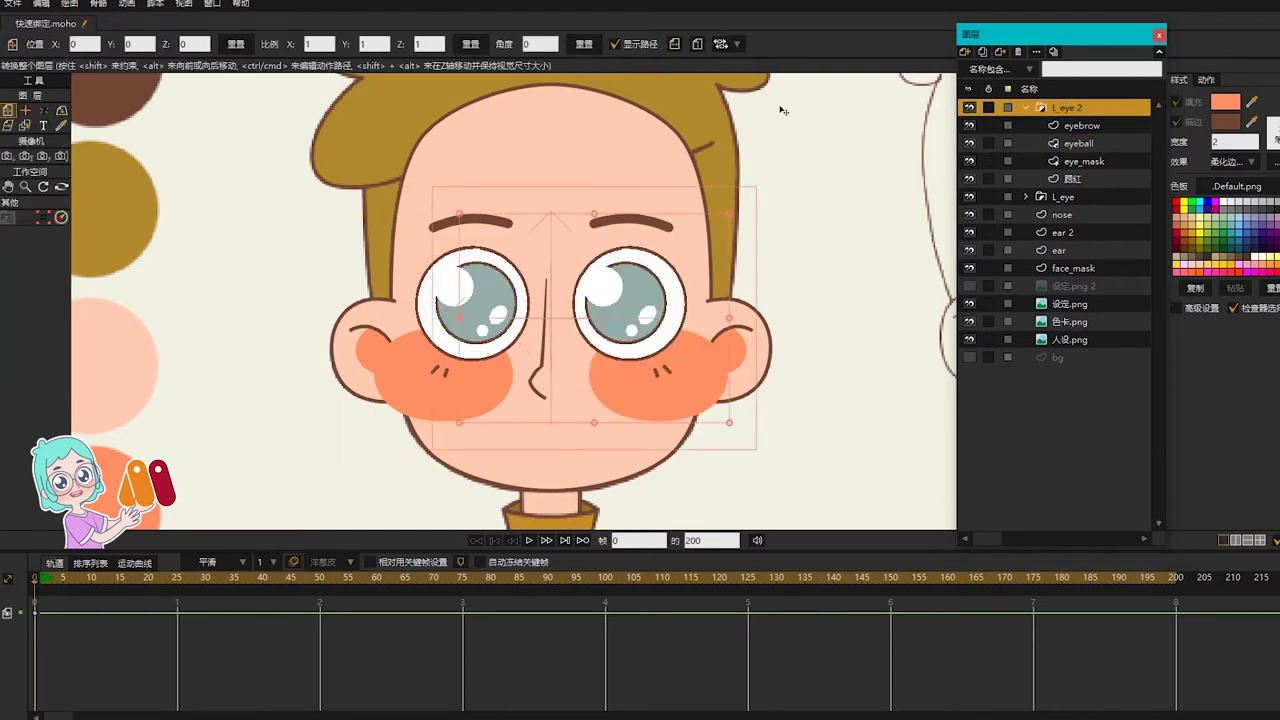
left_click(1025, 107)
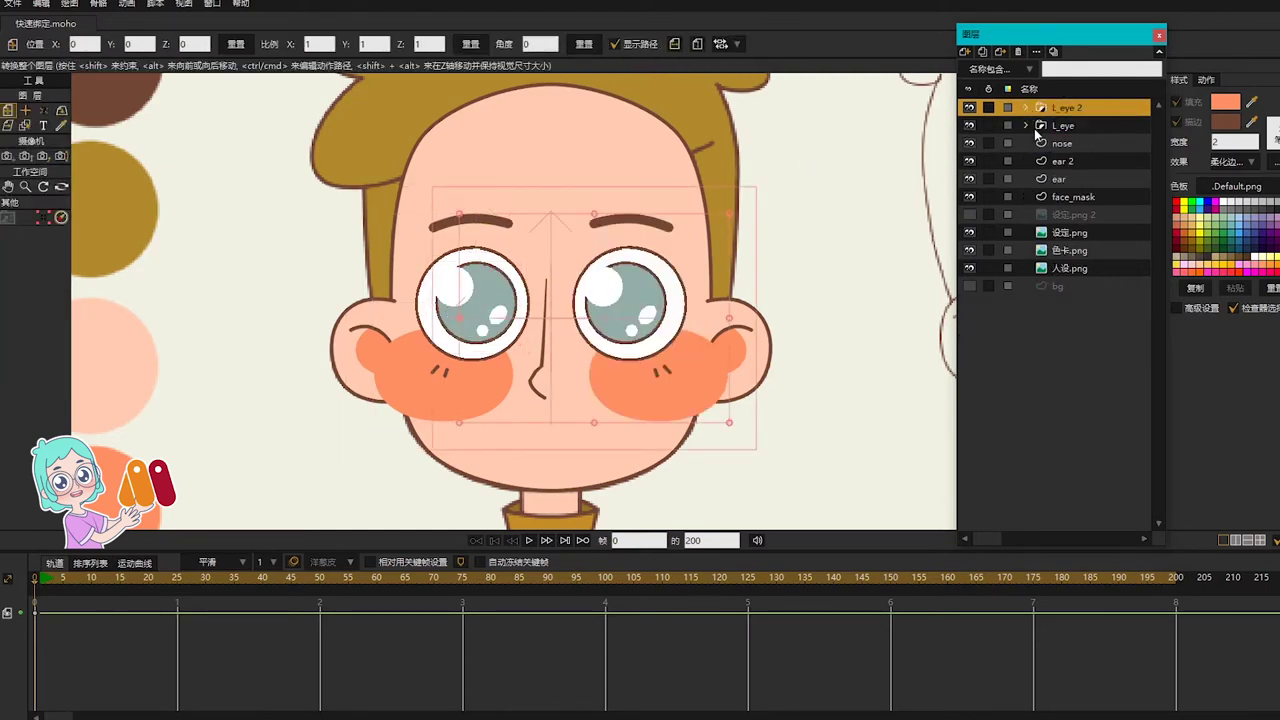
Step: Hide the face_mask layer and add a vector layer named mos_shape above L_eye 2
left_click(969, 196)
scroll(932, 186, "up", 3)
left_click(965, 53)
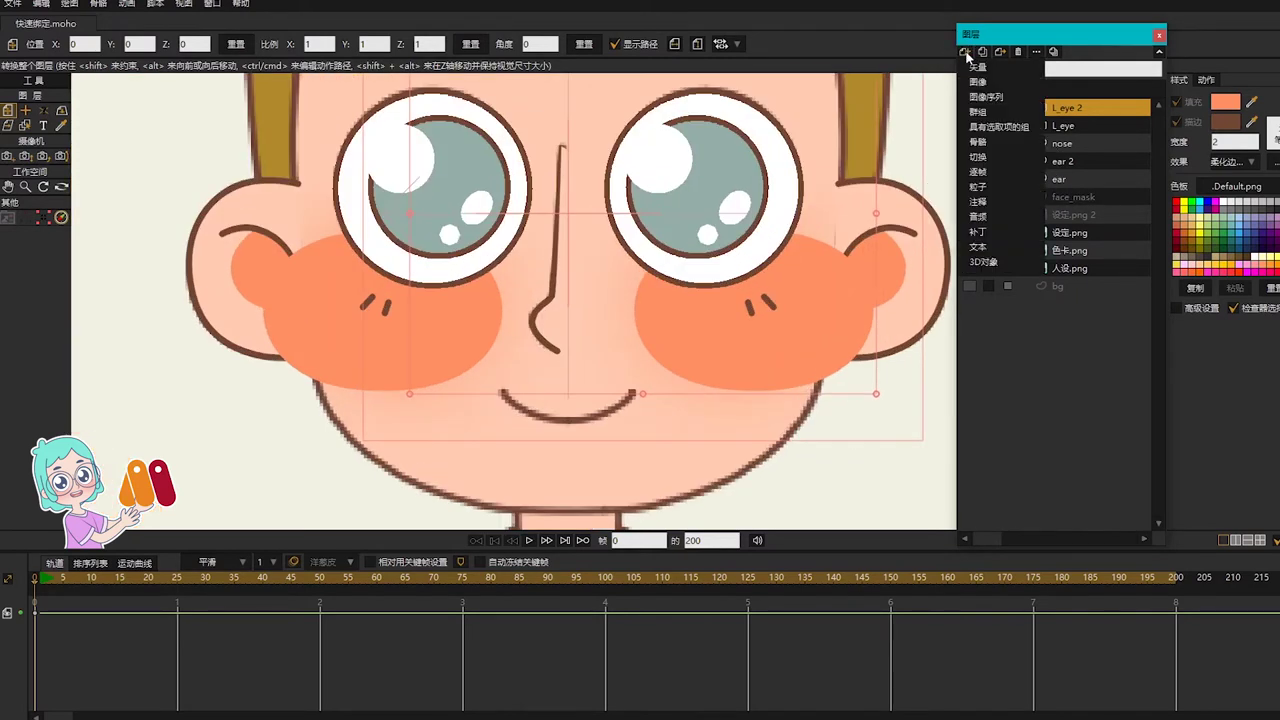
left_click(969, 70)
type("mou_")
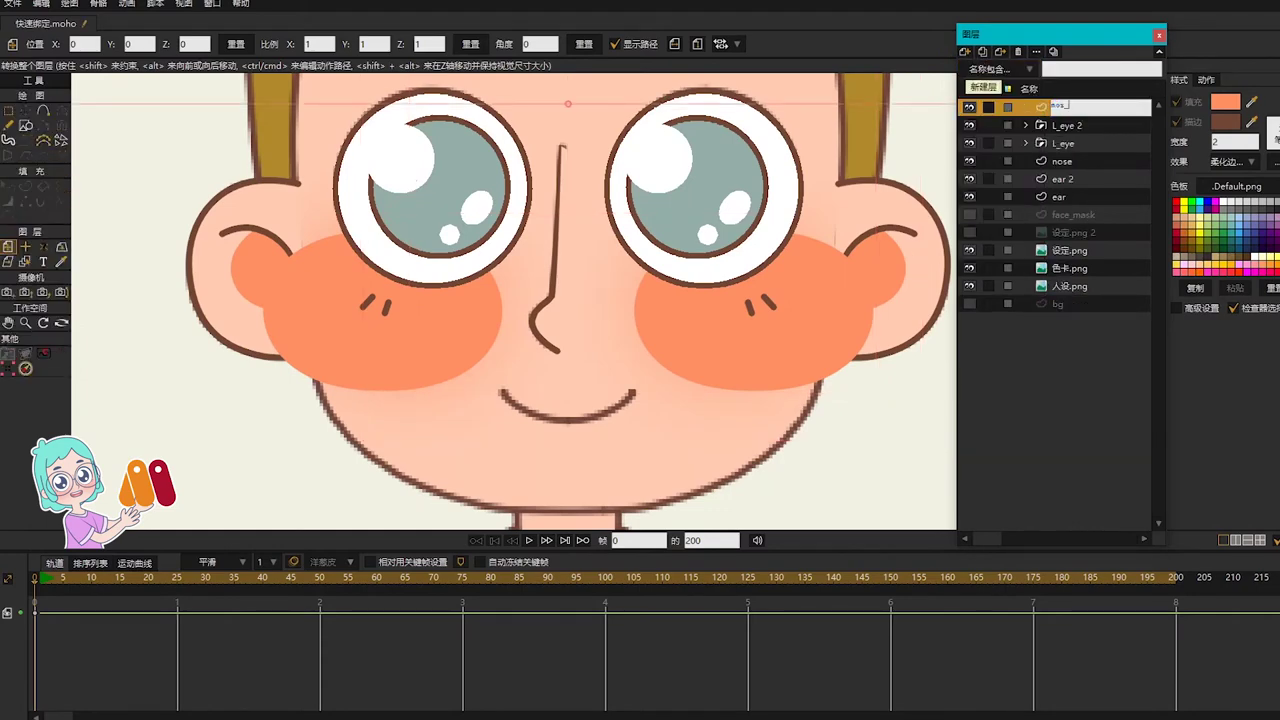
type("shape")
key("Return")
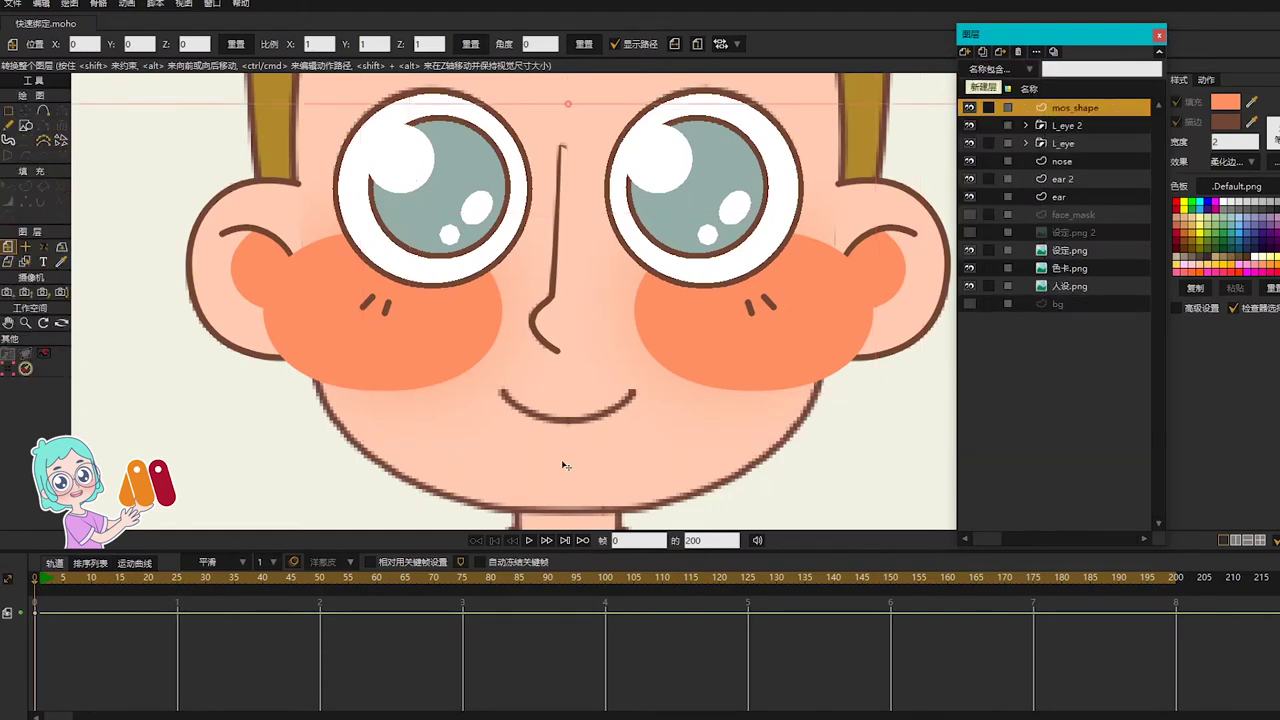
Step: Draw a closed curve over the reference smile, running from its middle through both mouth corners
scroll(566, 440, "up", 3)
key("a")
left_click_drag(572, 392, 462, 346)
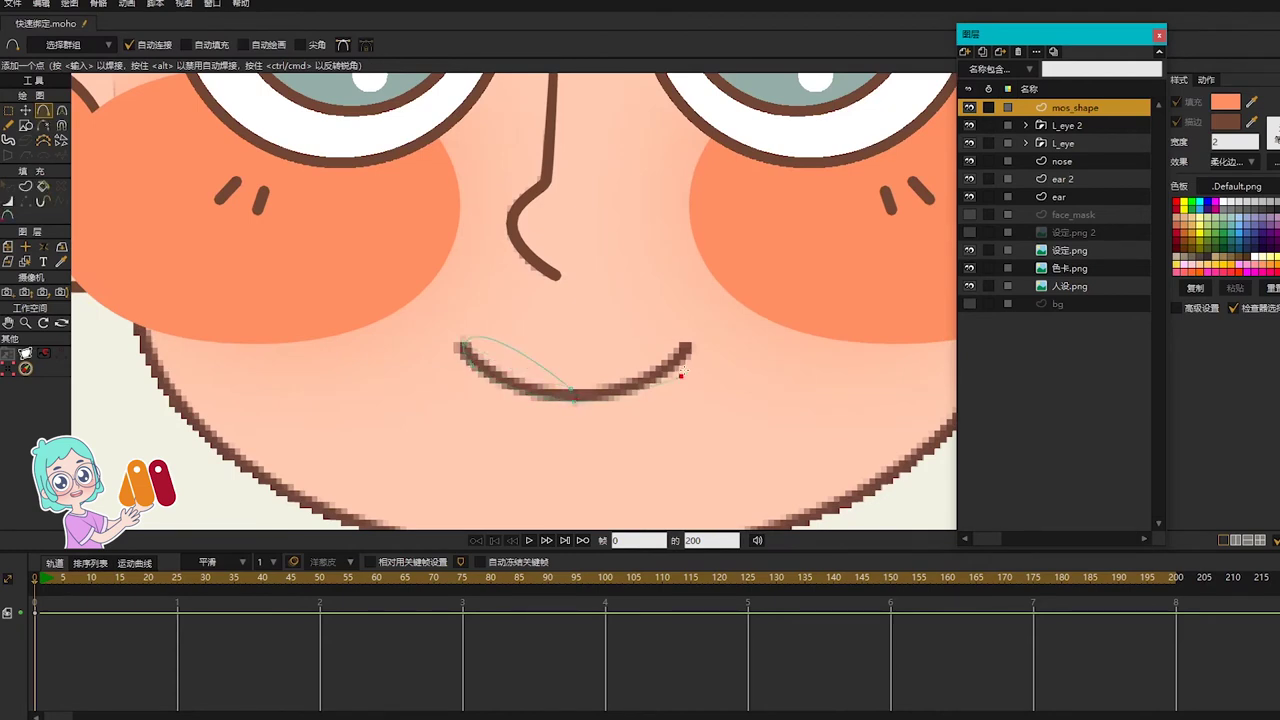
left_click_drag(688, 346, 572, 392)
Step: Set the X position of the mouth curve's middle points to 0
key("g")
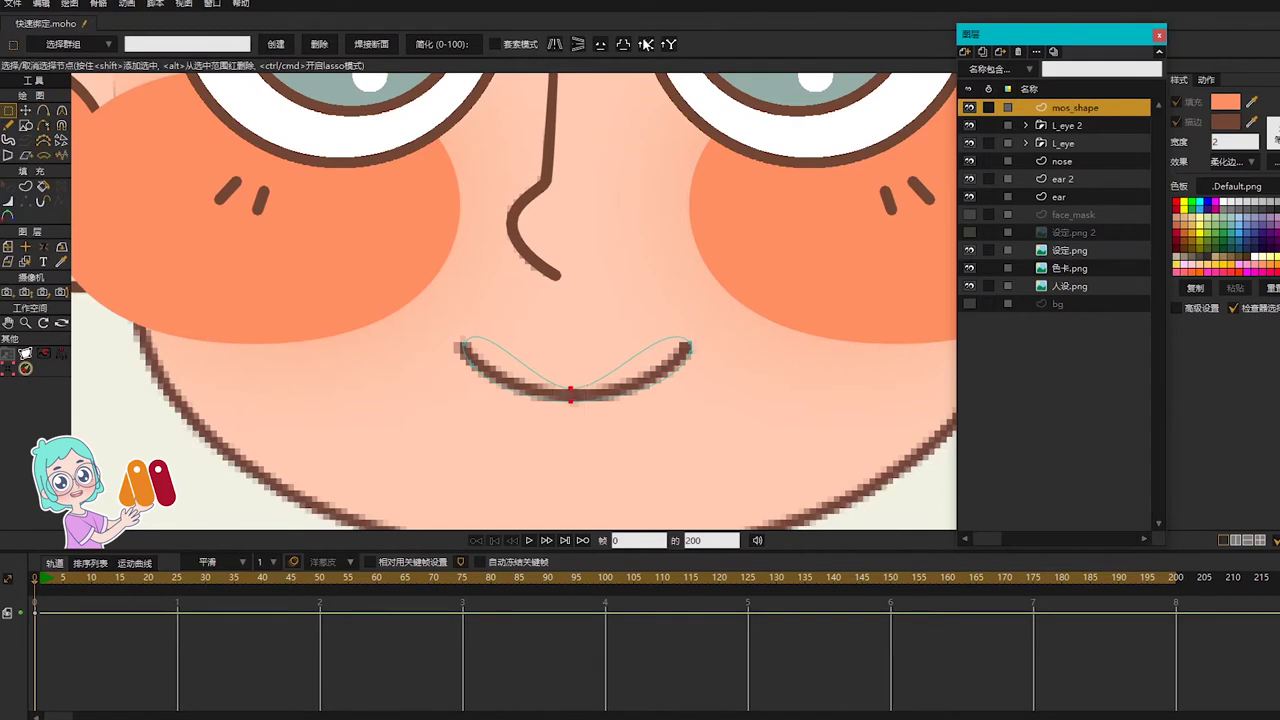
key("t")
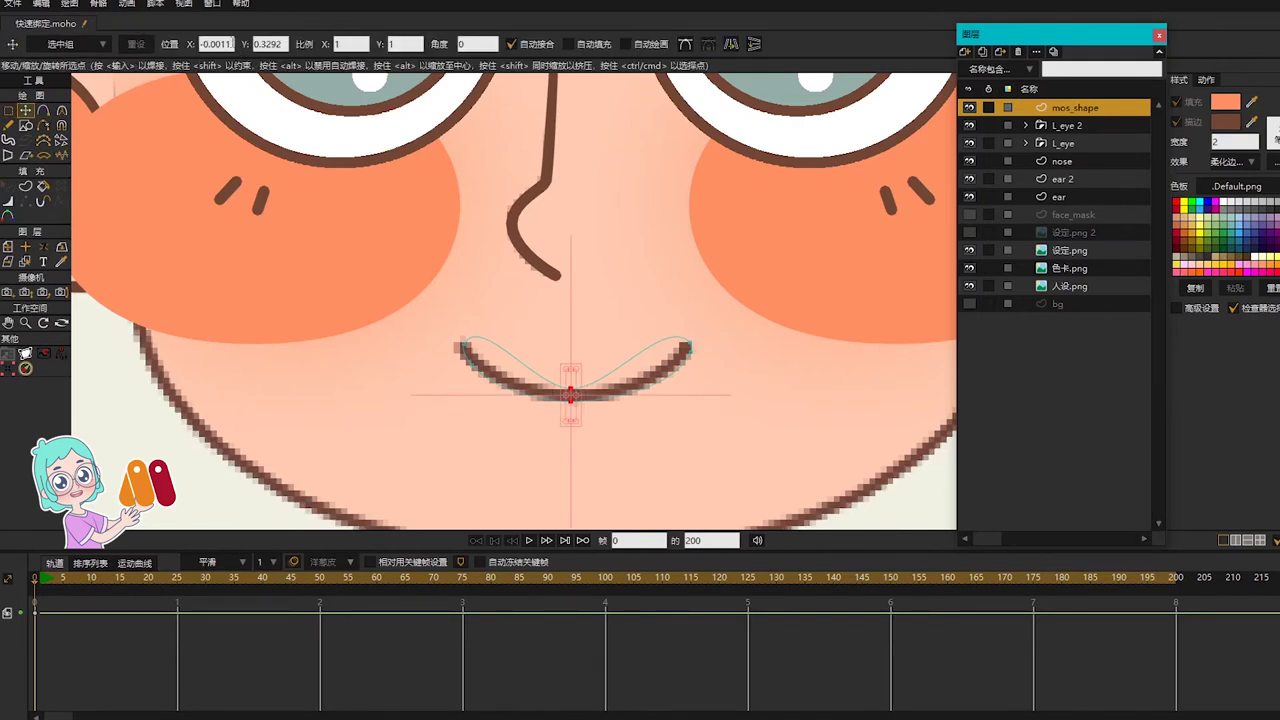
type("0")
key("Return")
Step: Fit the mouth curve's left corner and middle points to the reference smile, adjusting their curvature
key("g")
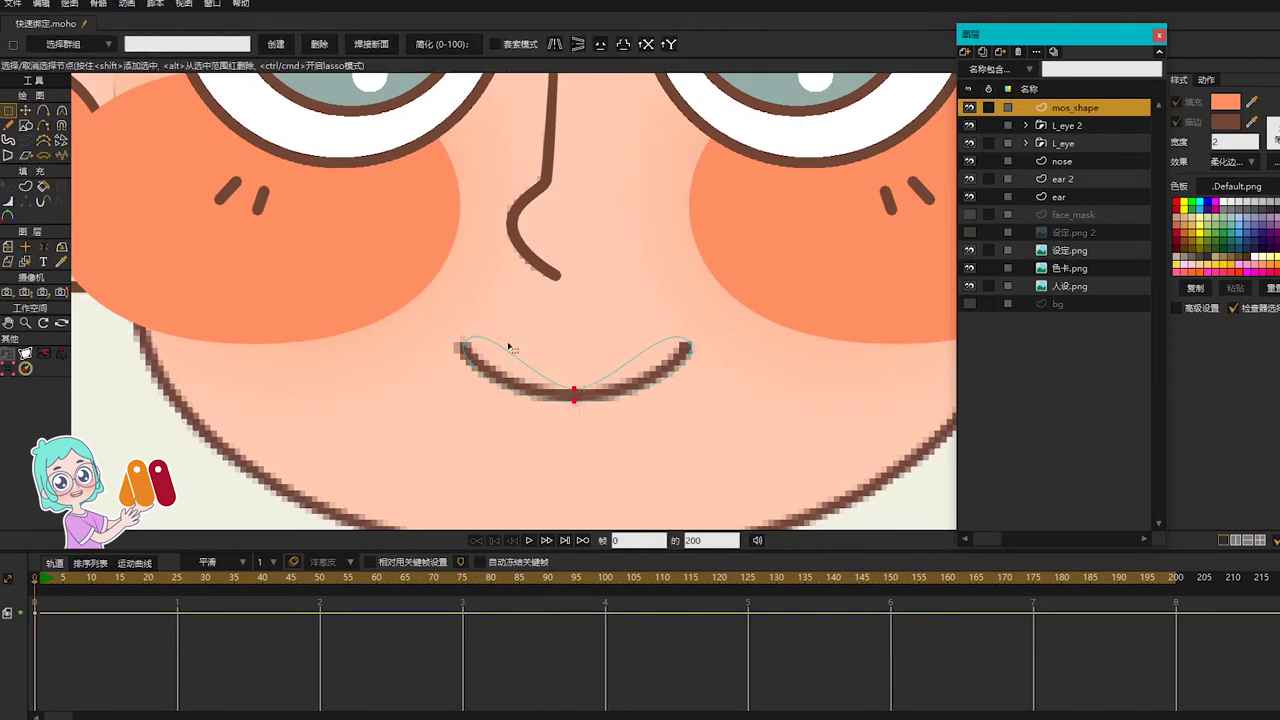
scroll(538, 342, "up", 2)
left_click_drag(398, 322, 446, 364)
key("c")
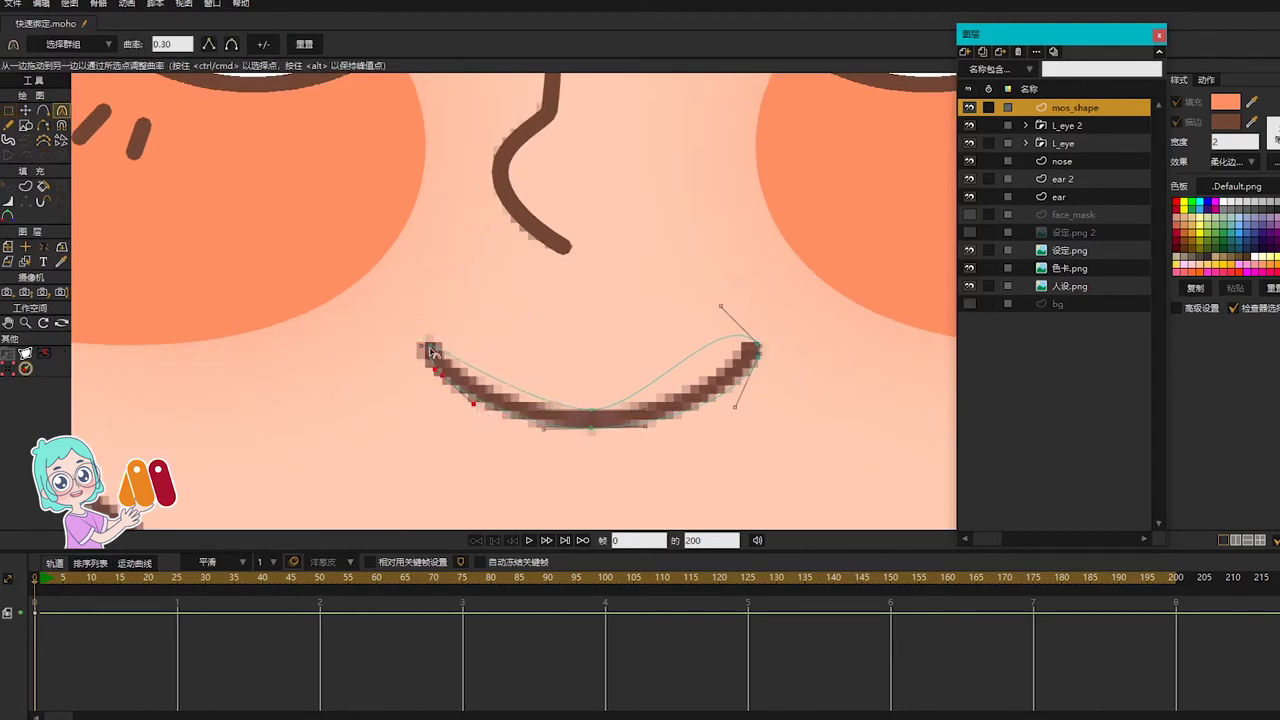
key("t")
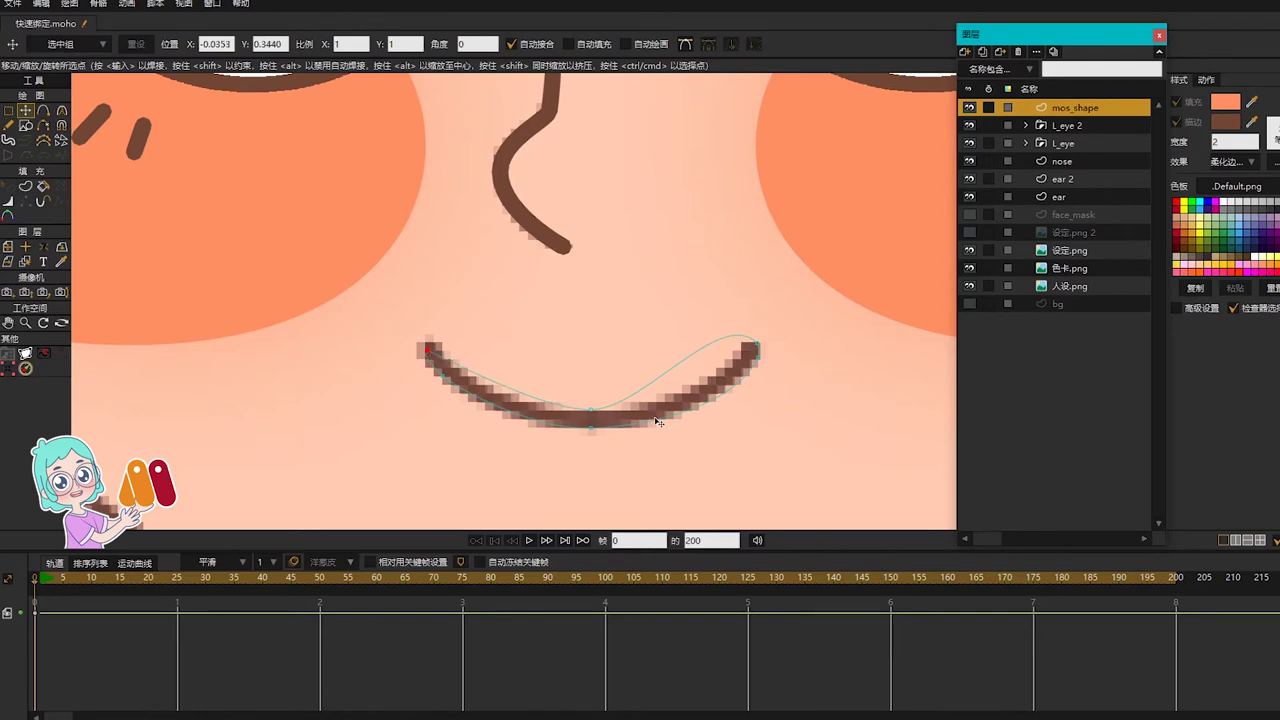
key("c")
key("t")
left_click(592, 418)
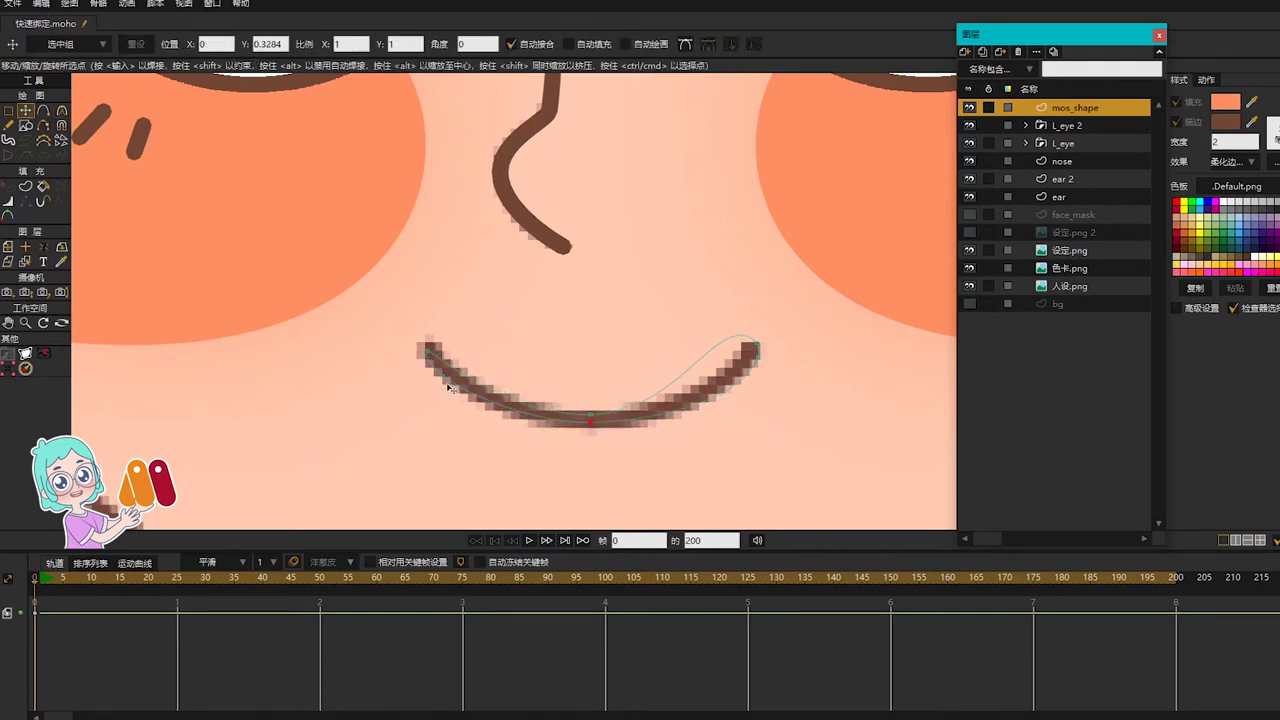
Step: Refine the position and curvature of the lower point beside the mouth's left corner to follow the smile line
left_click(445, 372)
scroll(528, 380, "up", 1)
key("c")
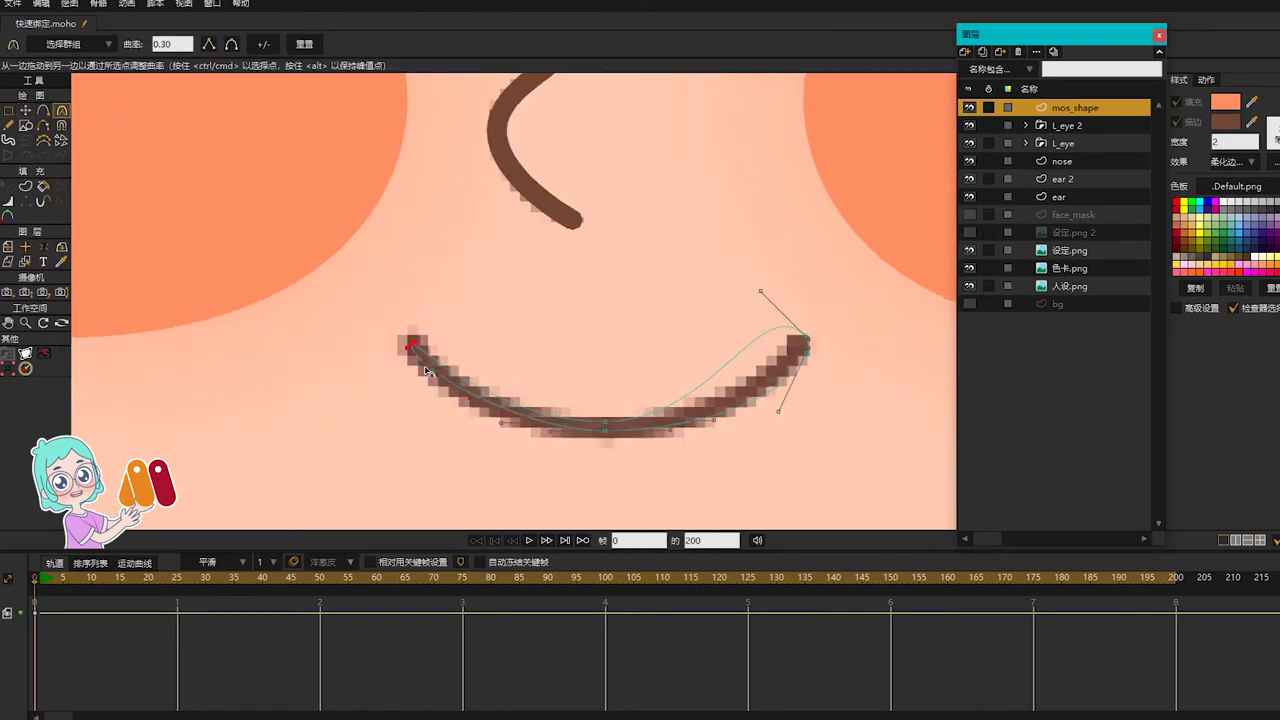
left_click(436, 374)
key("t")
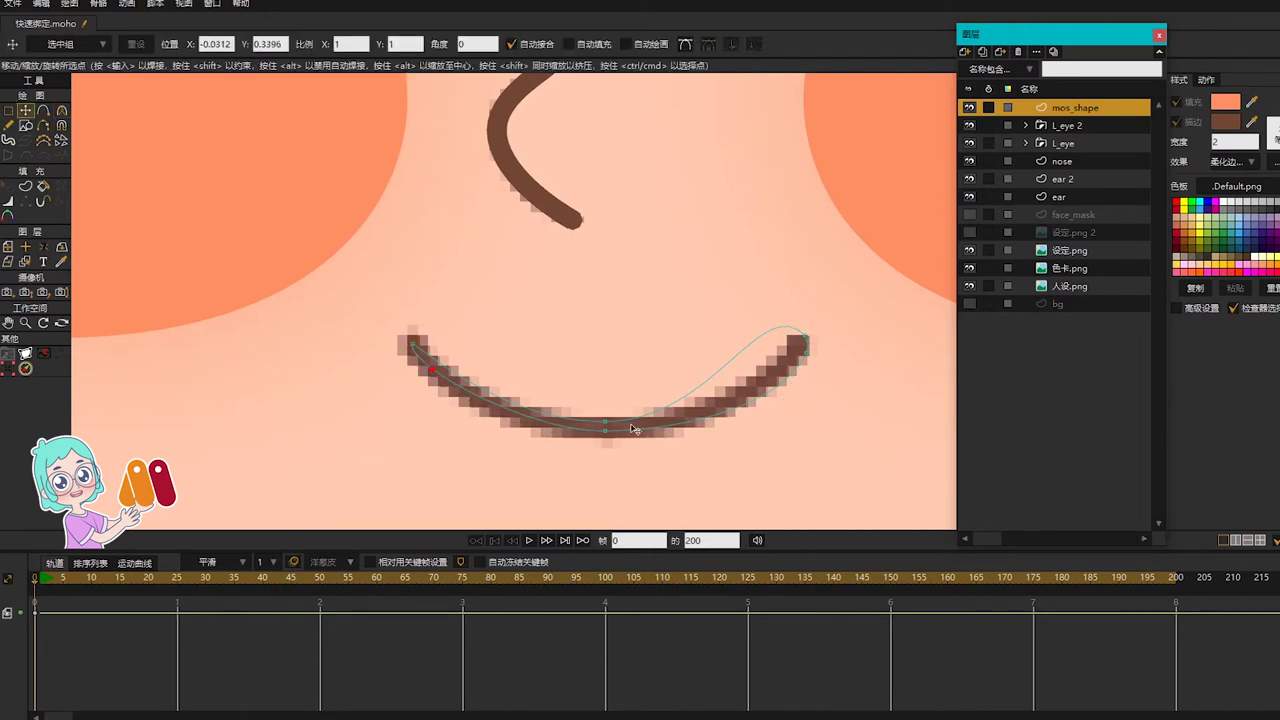
Step: Widen the curvature at the lower middle mouth point, smooth the left side, and move the upper middle point onto the smile line
key("c")
left_click_drag(610, 427, 654, 429)
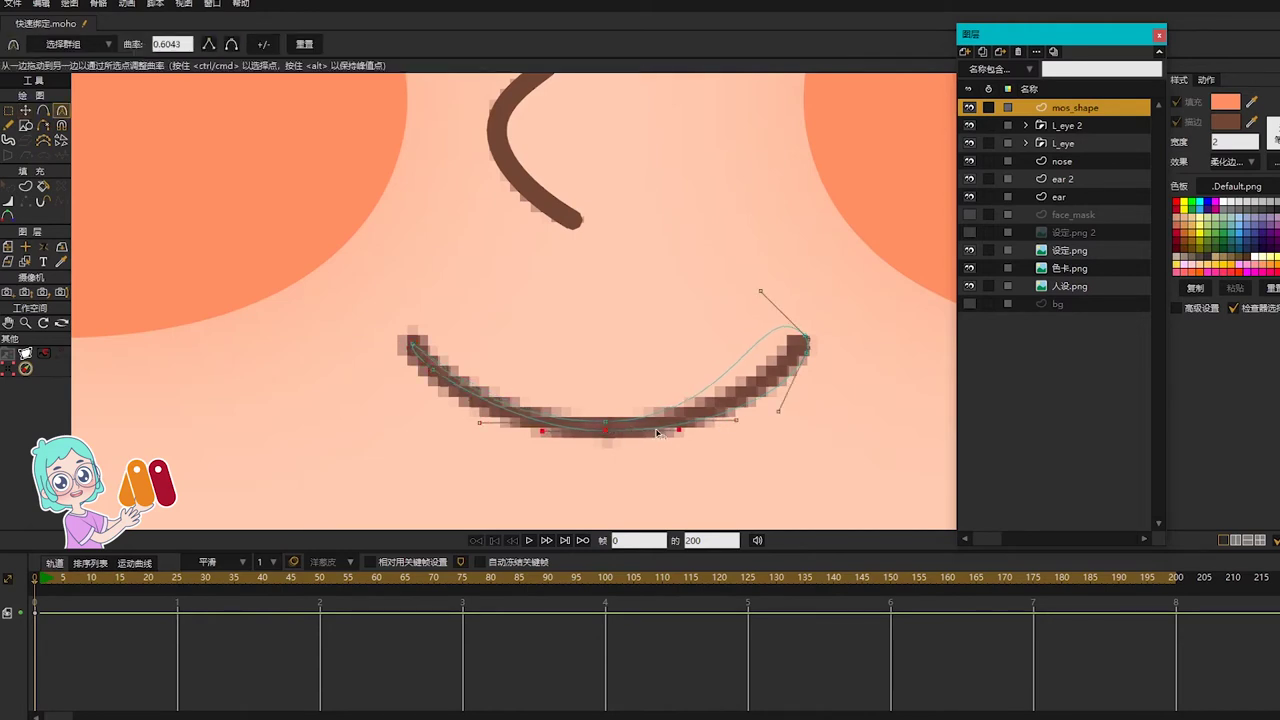
left_click_drag(431, 370, 468, 401)
key("t")
left_click_drag(608, 432, 608, 424)
Step: Mirror the left half of the mouth curve onto the right half with the Mirror_Swap script
left_click(155, 3)
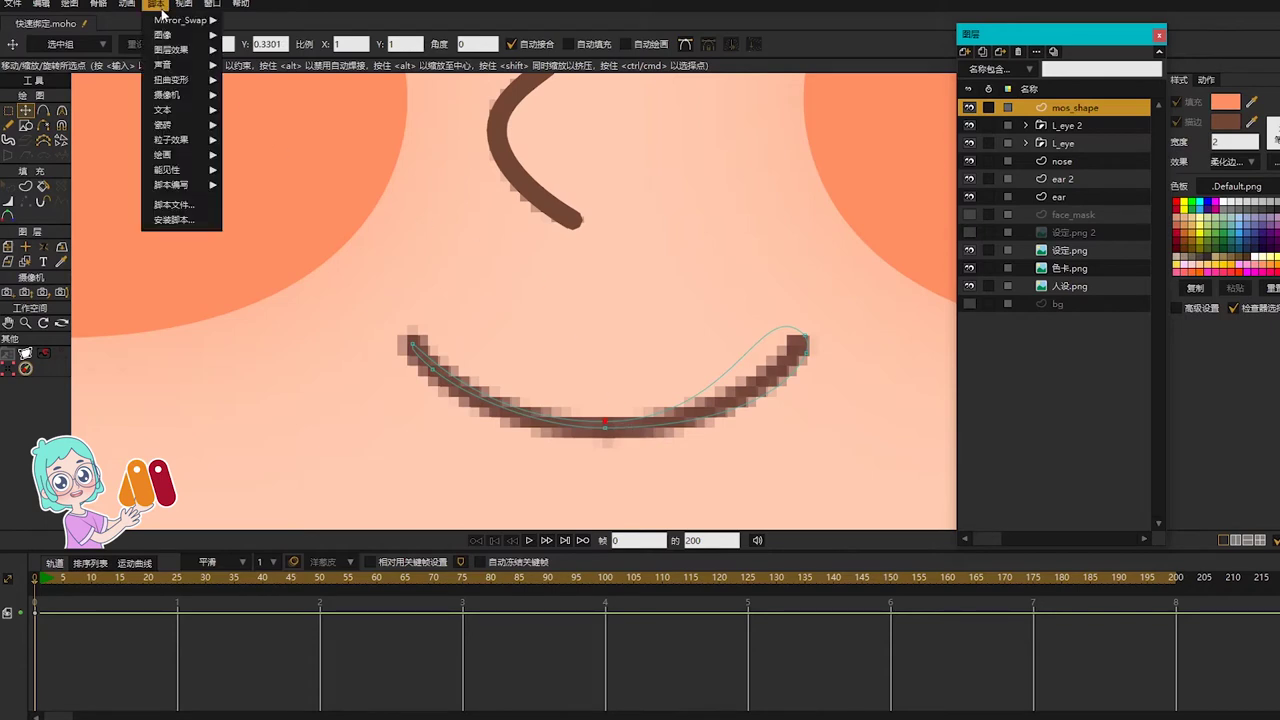
mouse_move(175, 22)
left_click(245, 24)
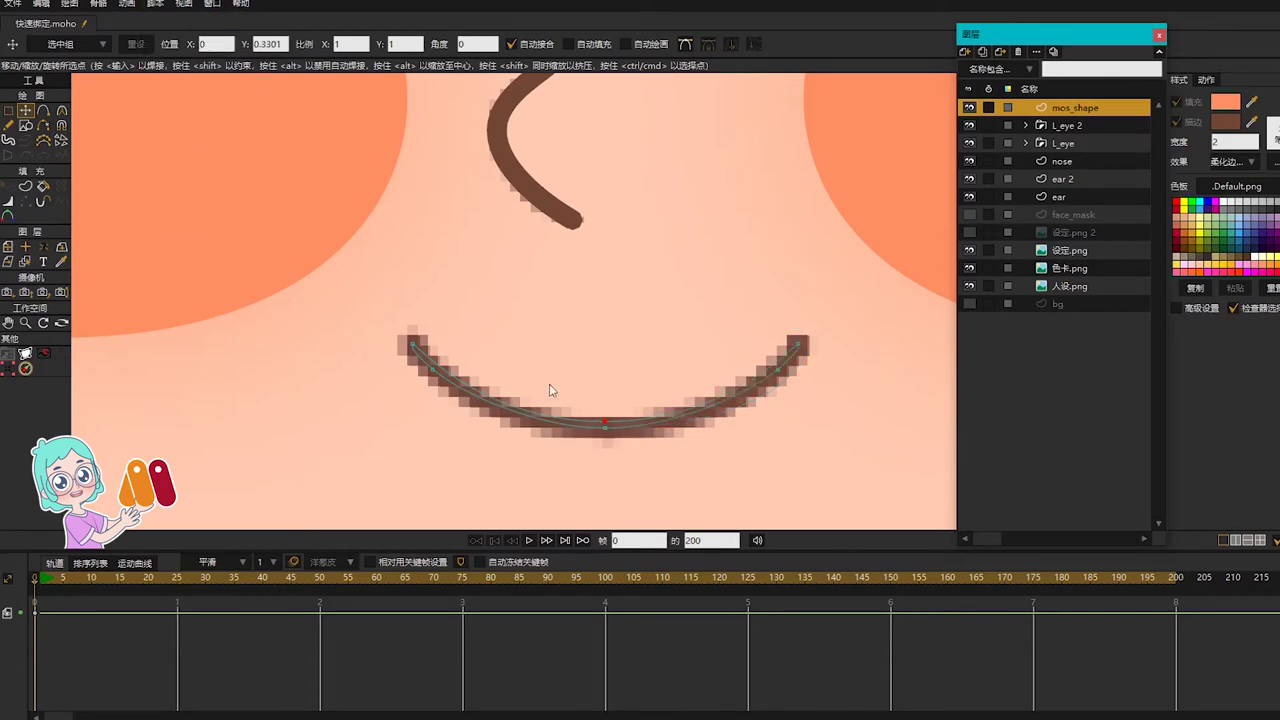
Step: Select all the mouth points and set the fill colour to the muted red B66D65
key("g")
left_click_drag(350, 295, 951, 507)
left_click(1227, 101)
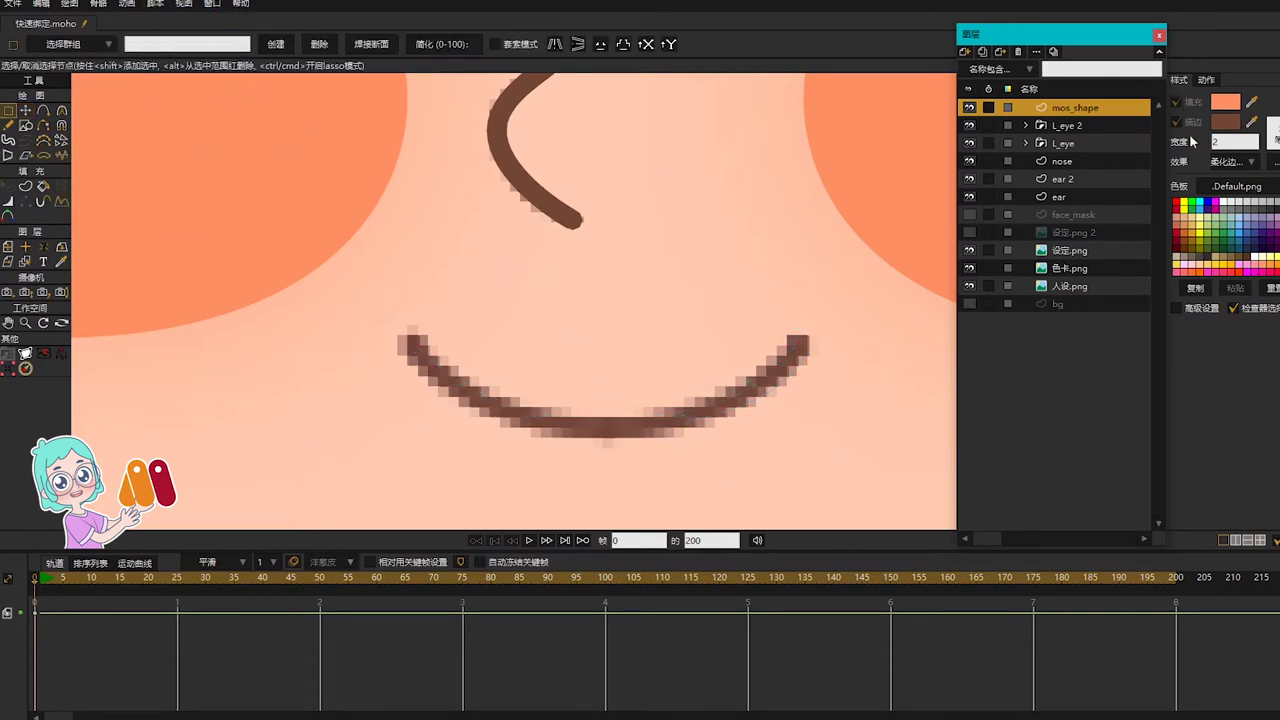
left_click(950, 422)
mouse_move(813, 321)
left_mouse_down()
mouse_move(809, 296)
mouse_move(827, 284)
mouse_move(825, 299)
left_mouse_up()
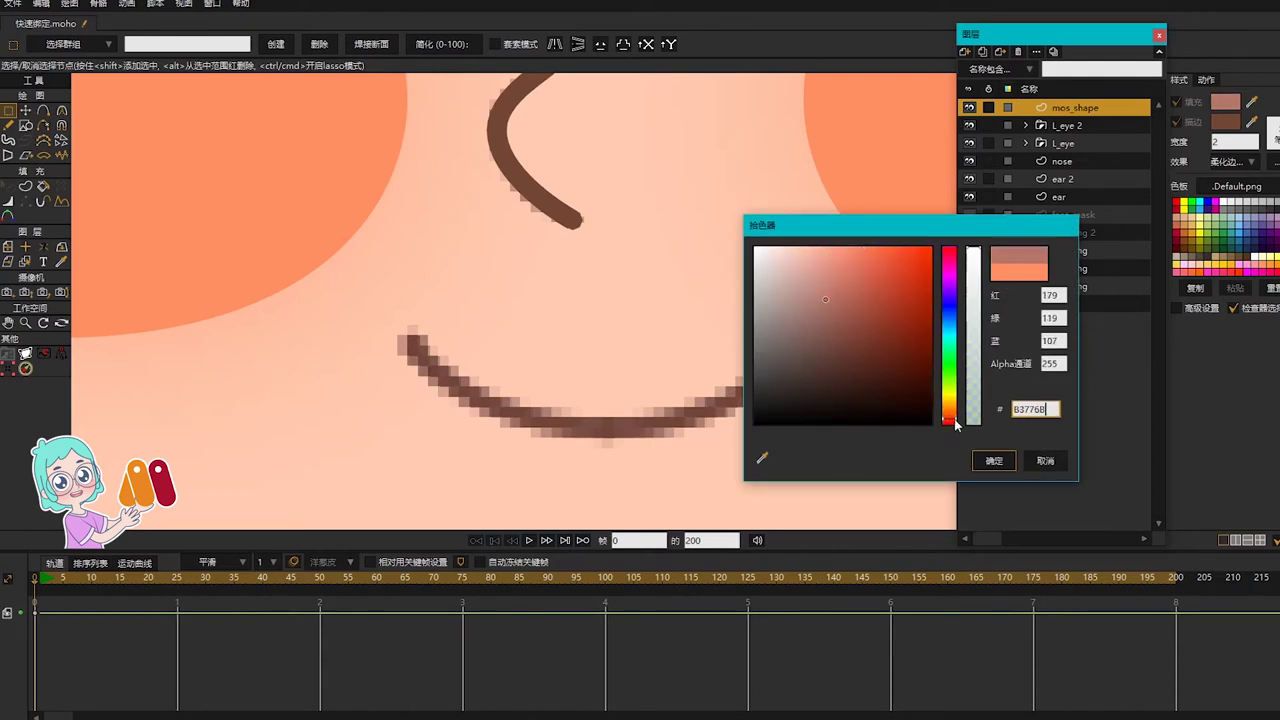
left_click(832, 296)
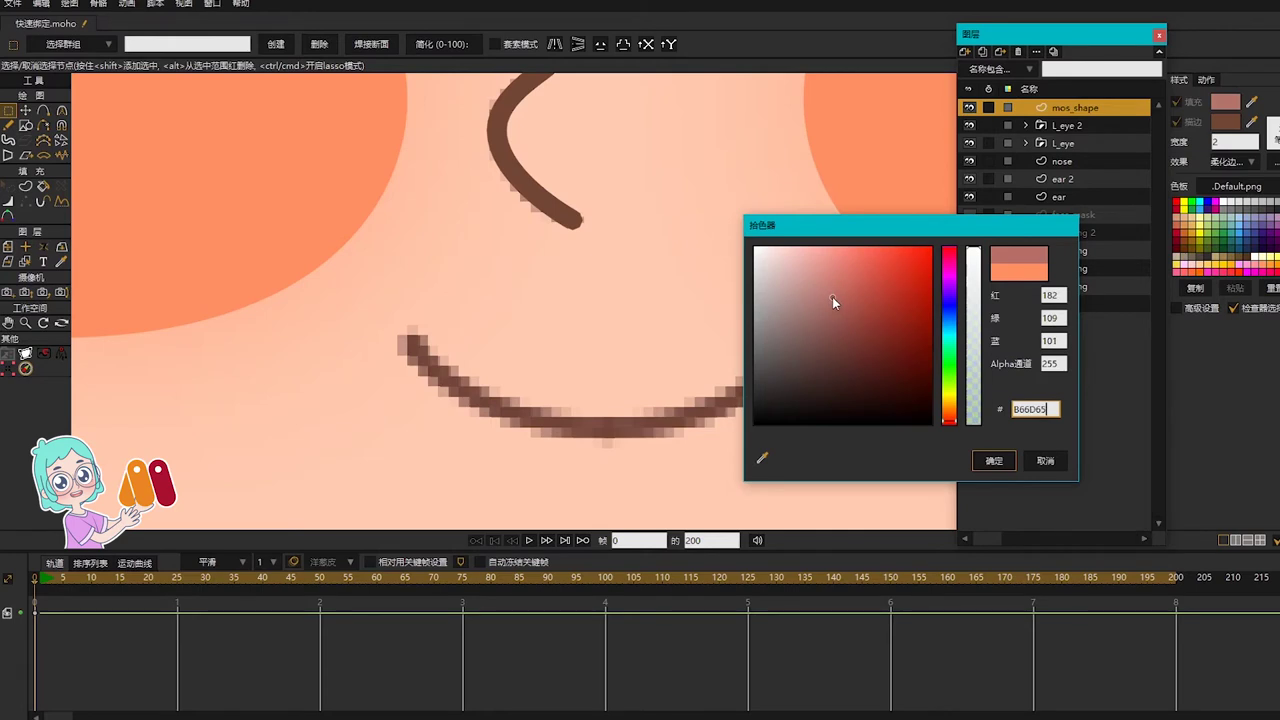
left_click(993, 461)
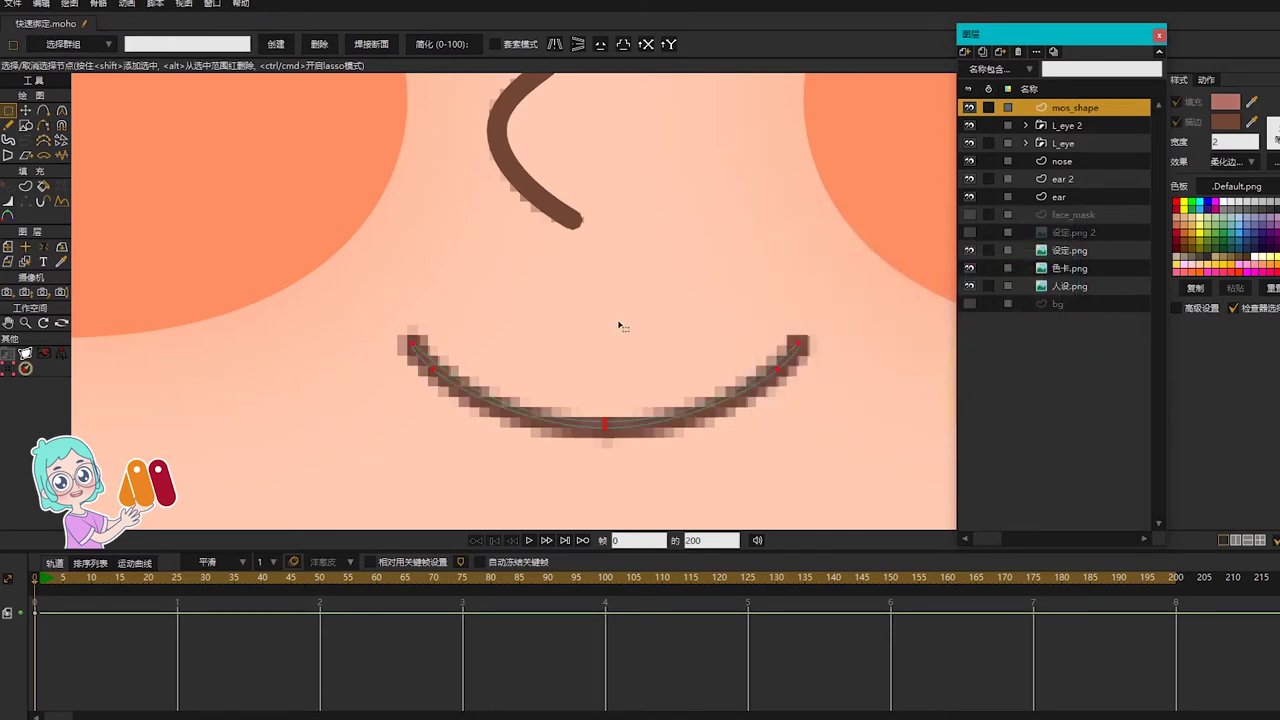
Step: Create a shape with both fill and stroke (两者) from the whole mouth curve
key("u")
key("ctrl+a")
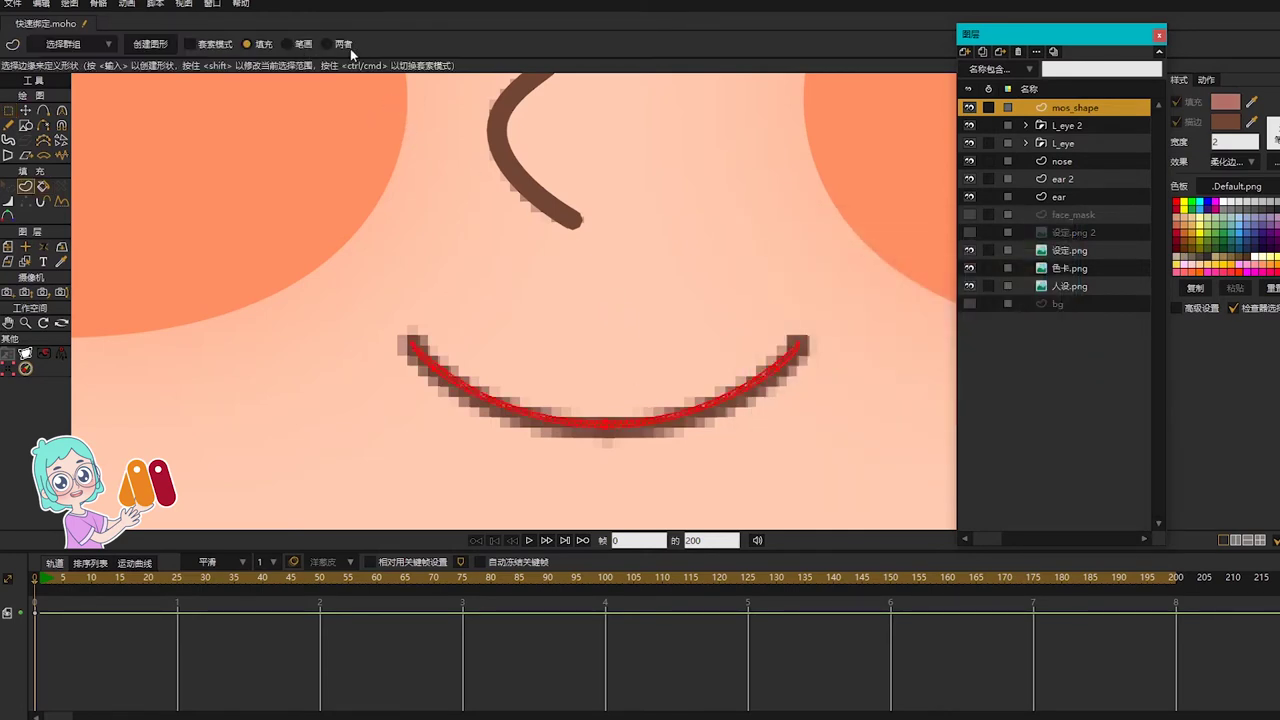
left_click(148, 44)
Step: Set the mouth shape's stroke width to 1.5 and deselect it
key("q")
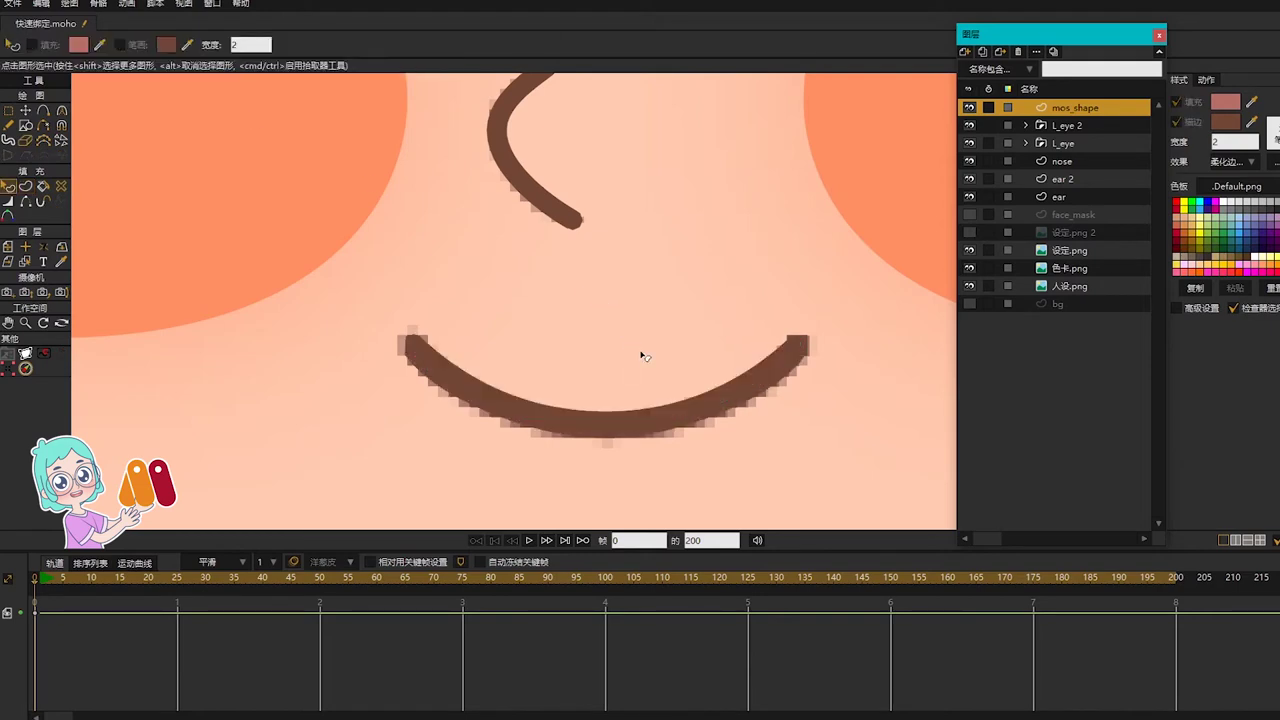
scroll(640, 354, "down", 2)
scroll(645, 360, "up", 2)
left_click(686, 405)
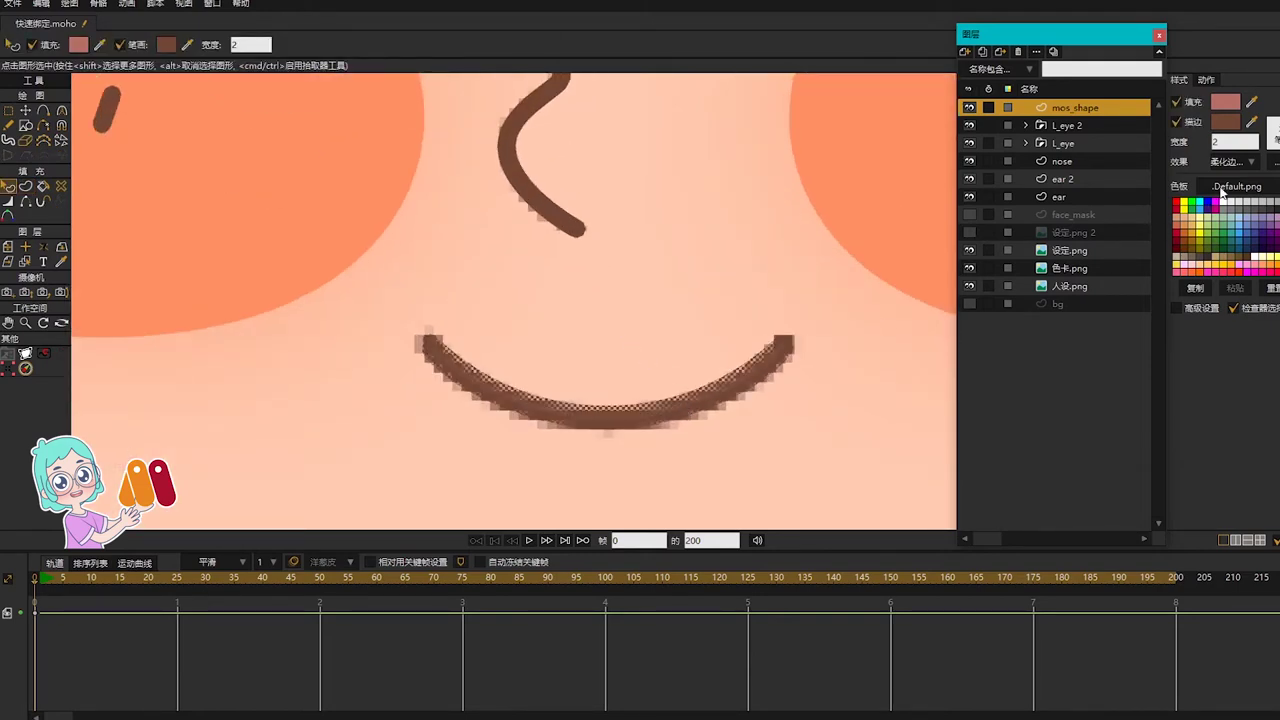
type("1.5")
key("Return")
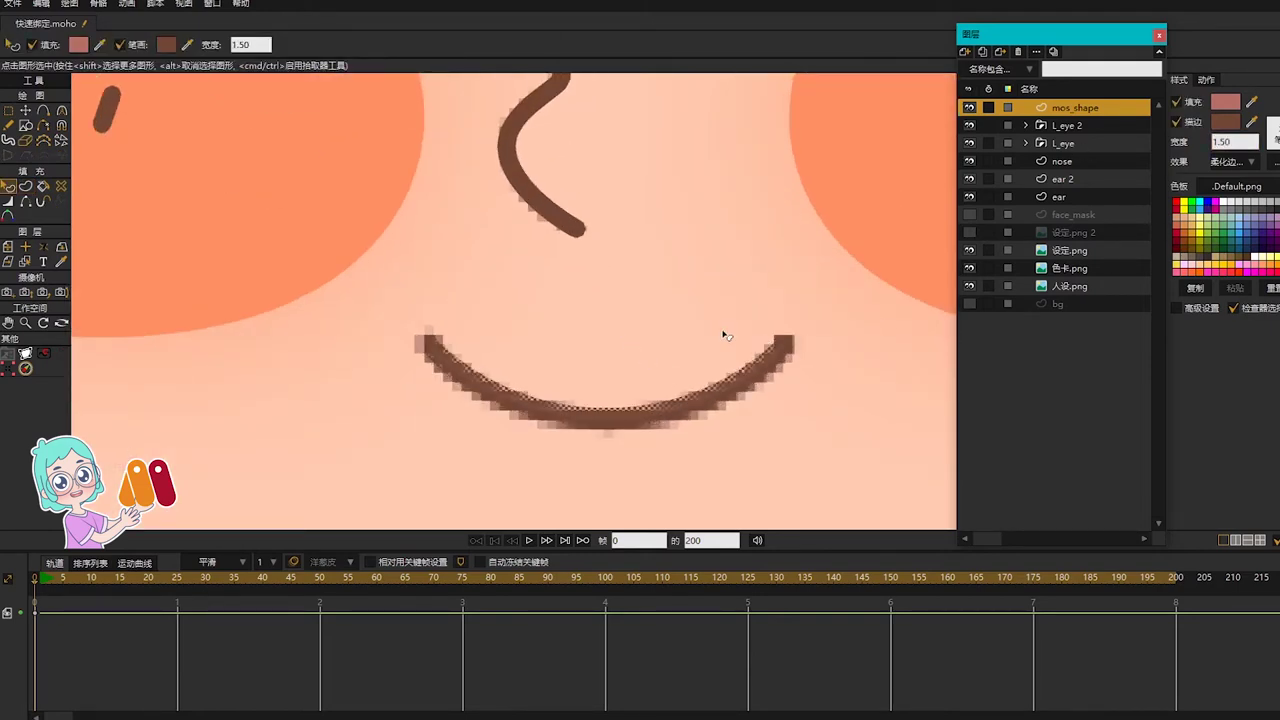
left_click(724, 335)
scroll(724, 335, "down", 2)
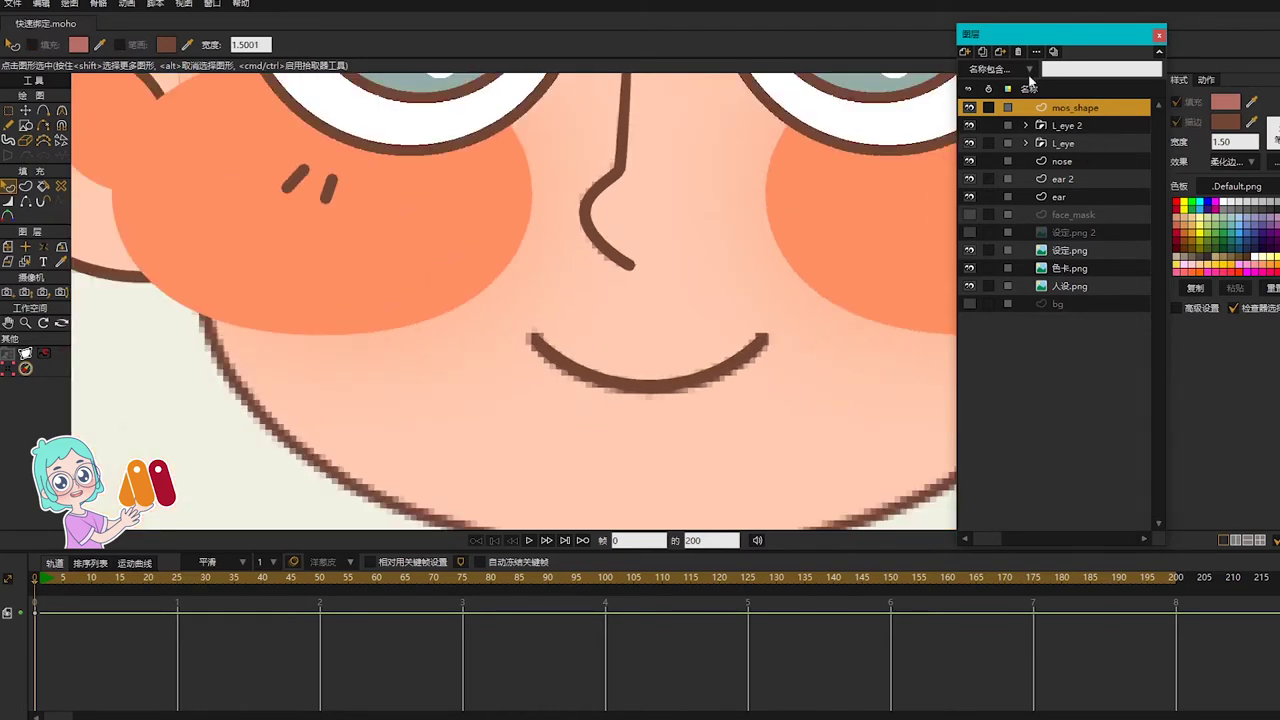
Step: Place the mos_shape layer's origin at the centre of the mouth curve
scroll(745, 286, "down", 1)
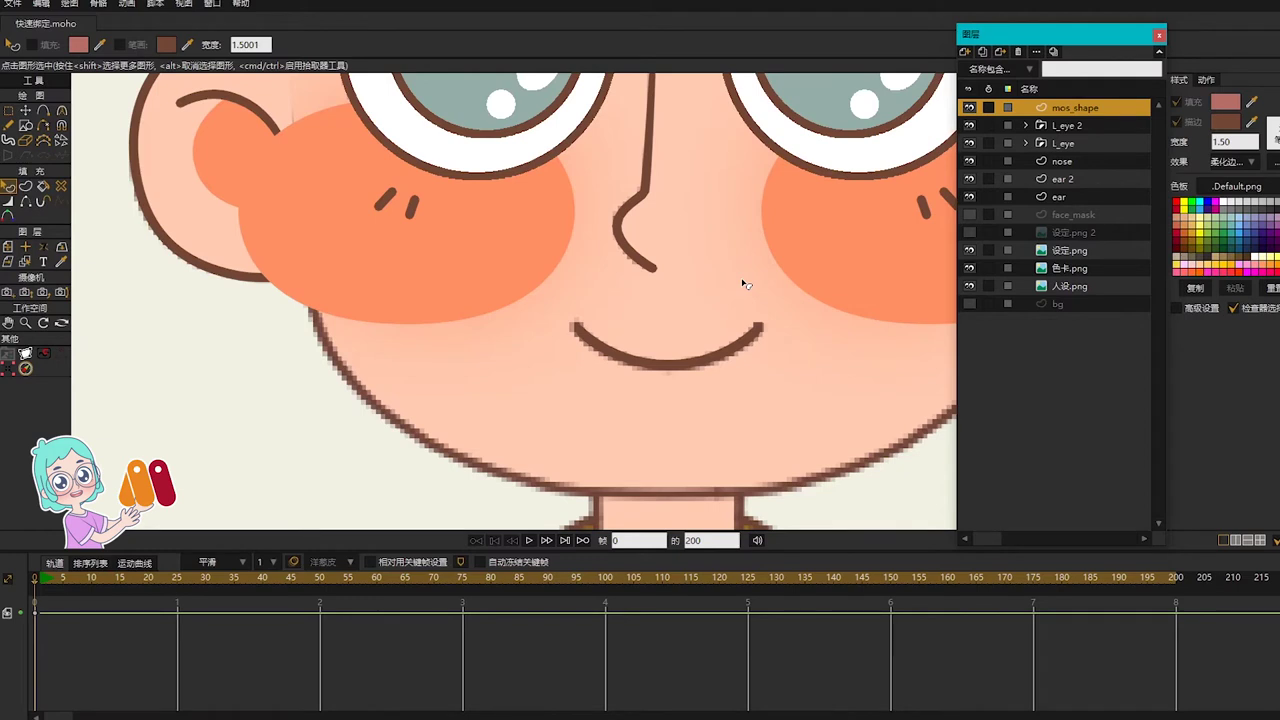
key("0")
left_click(301, 44)
left_click(343, 115)
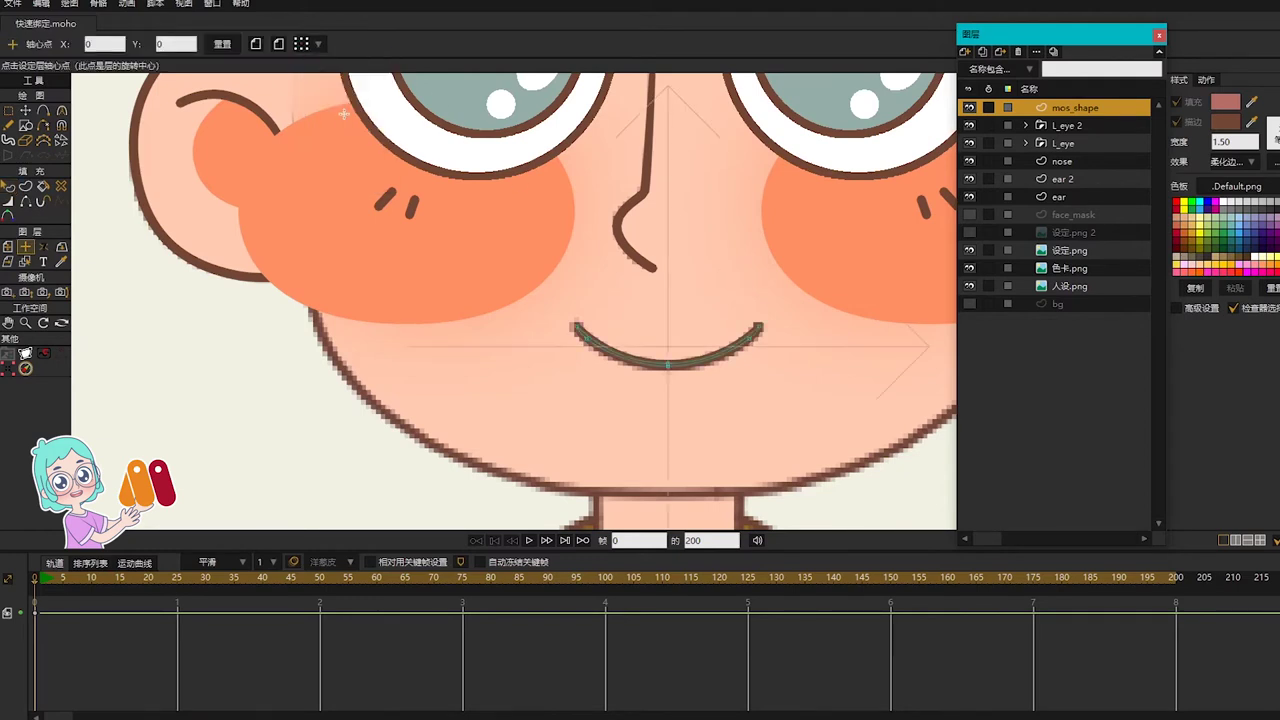
Step: Add a new vector layer named teeth
left_click(965, 51)
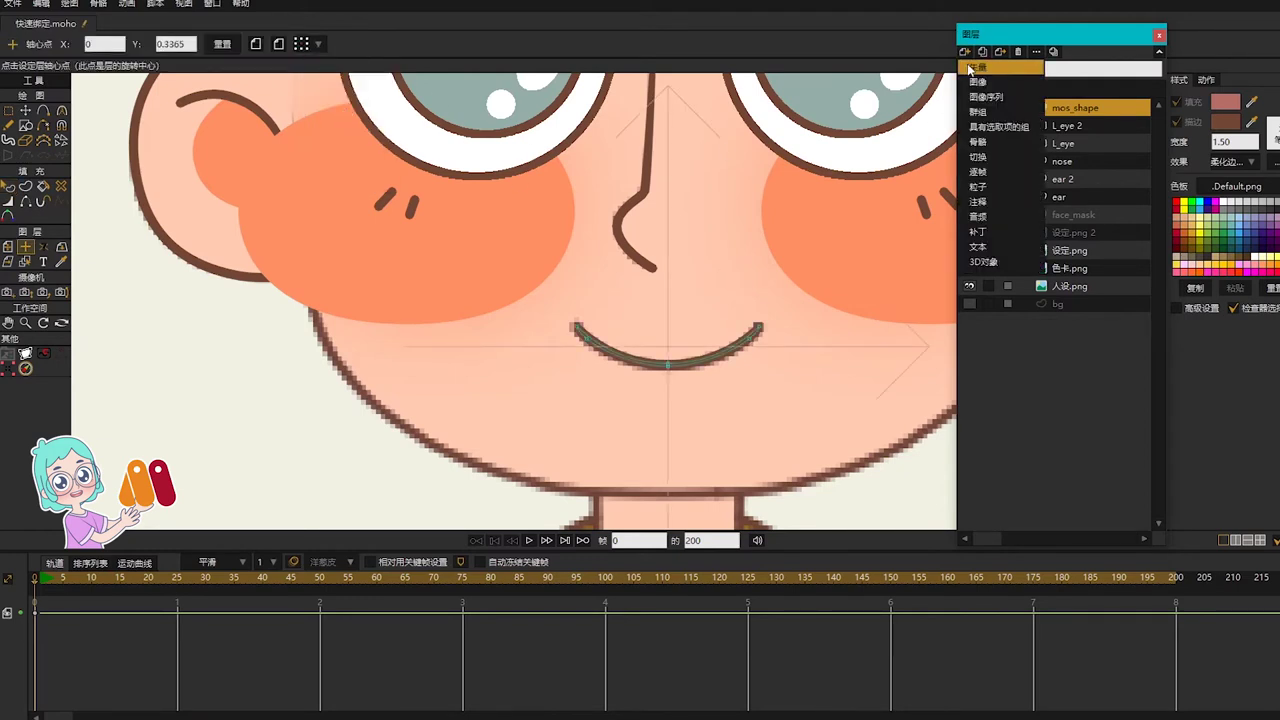
left_click(990, 67)
type("teeth")
key("Return")
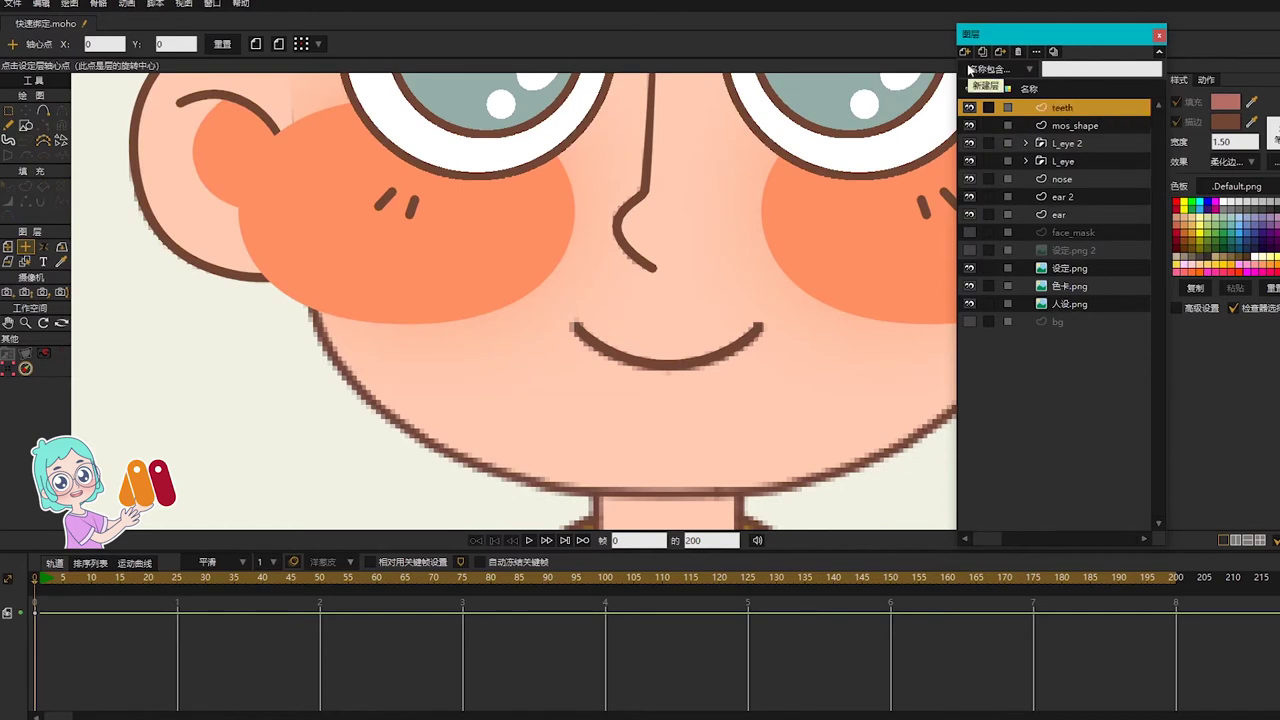
Step: Draw a flat oval between the nose and the mouth, about as wide as the mouth curve
left_click_drag(828, 308, 725, 319)
scroll(600, 294, "up", 2)
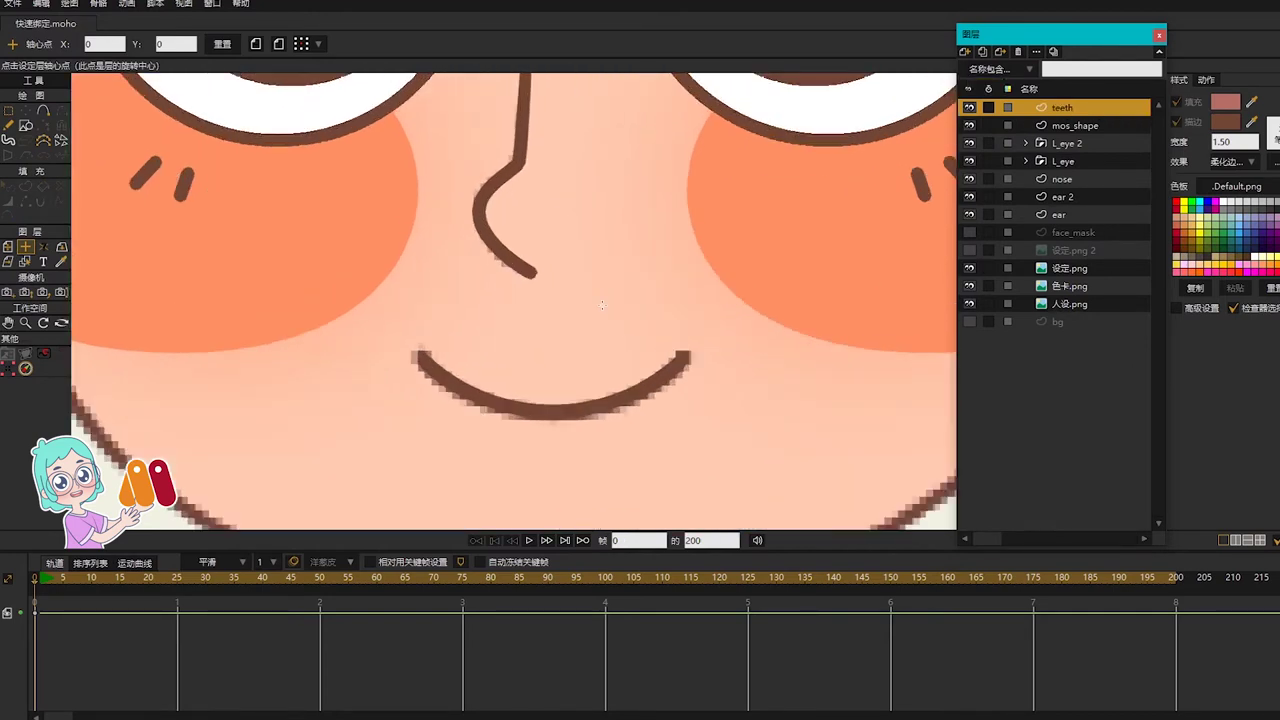
key("s")
left_click_drag(416, 273, 686, 345)
key("t")
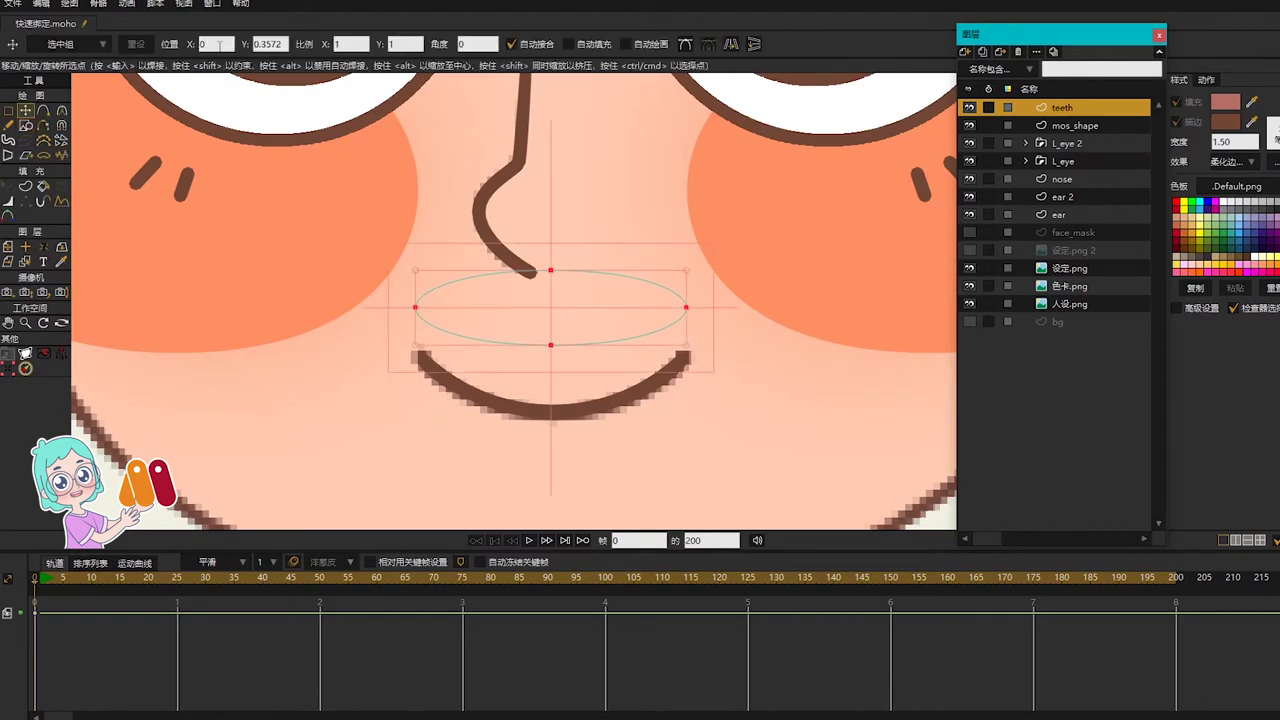
Step: Run the split-curve script (分割曲线) on the oval to add points between its existing ones
left_click(156, 4)
mouse_move(165, 155)
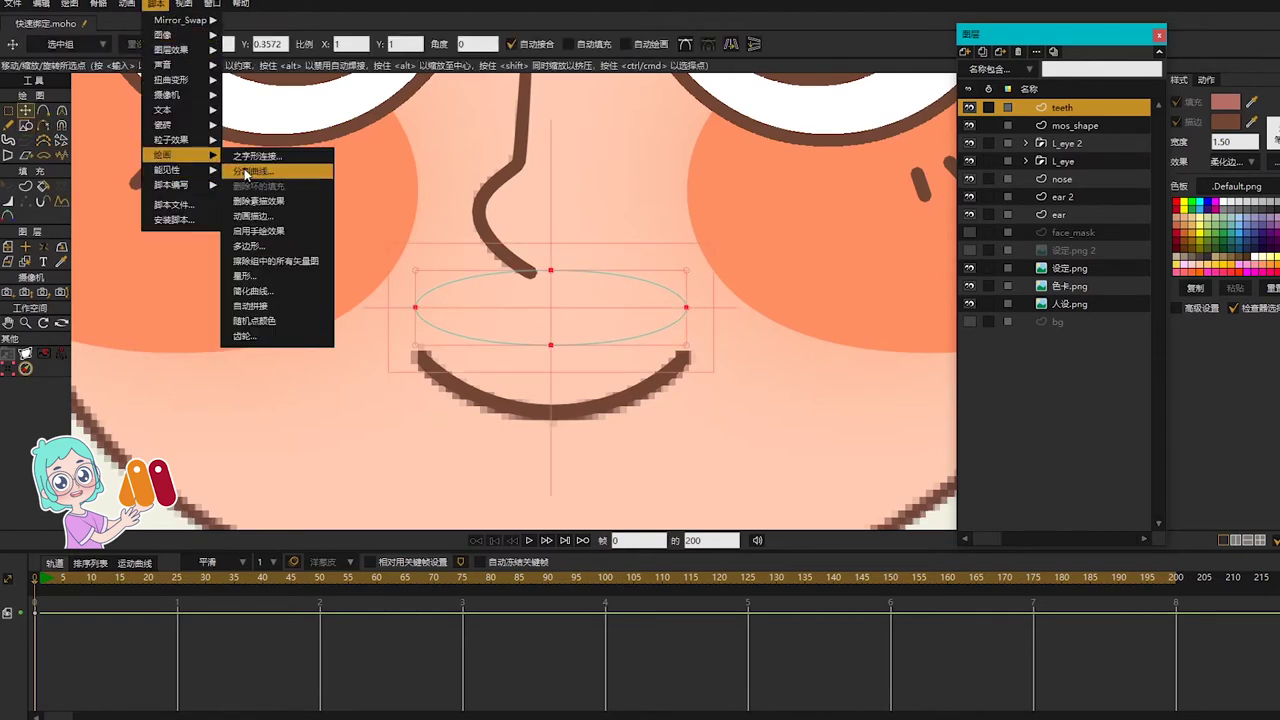
left_click(244, 172)
key("Return")
Step: Raise the oval's two upper corner points and spread them outward to square off the teeth's upper edge
key("g")
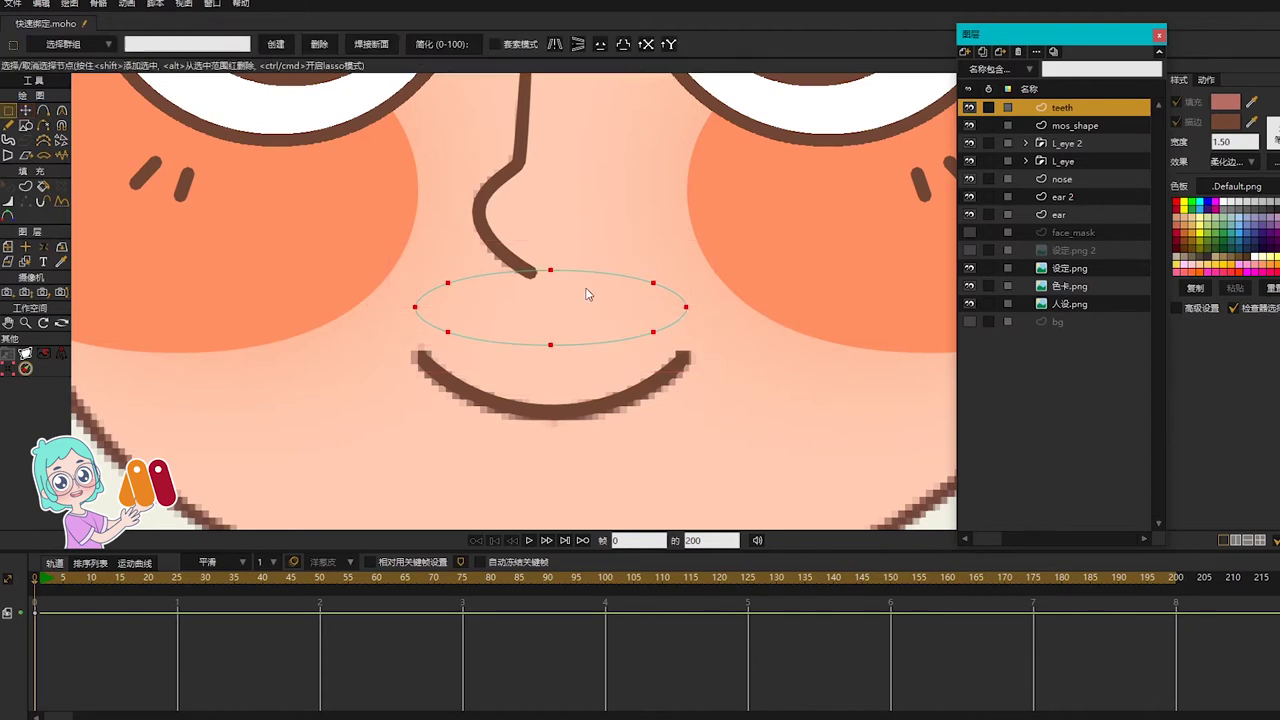
left_click_drag(468, 285, 471, 292)
left_click_drag(606, 259, 684, 304)
key("t")
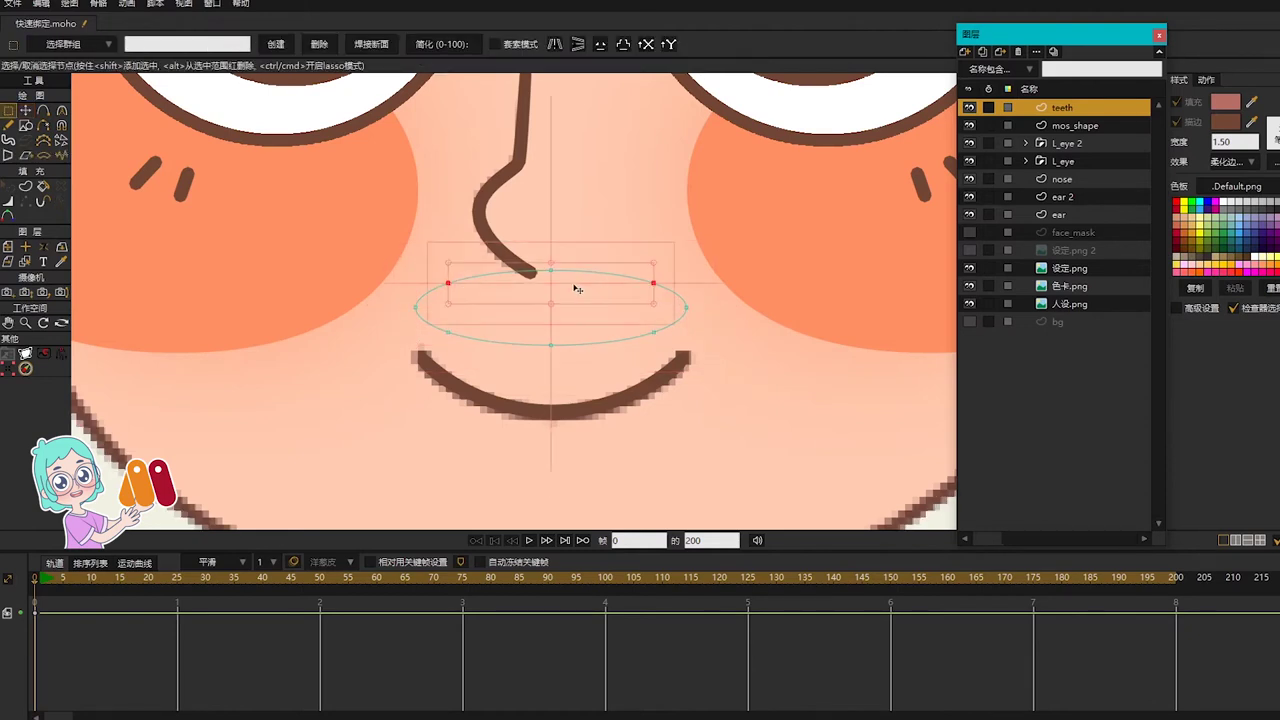
left_click_drag(576, 279, 577, 267)
left_click_drag(449, 276, 418, 276)
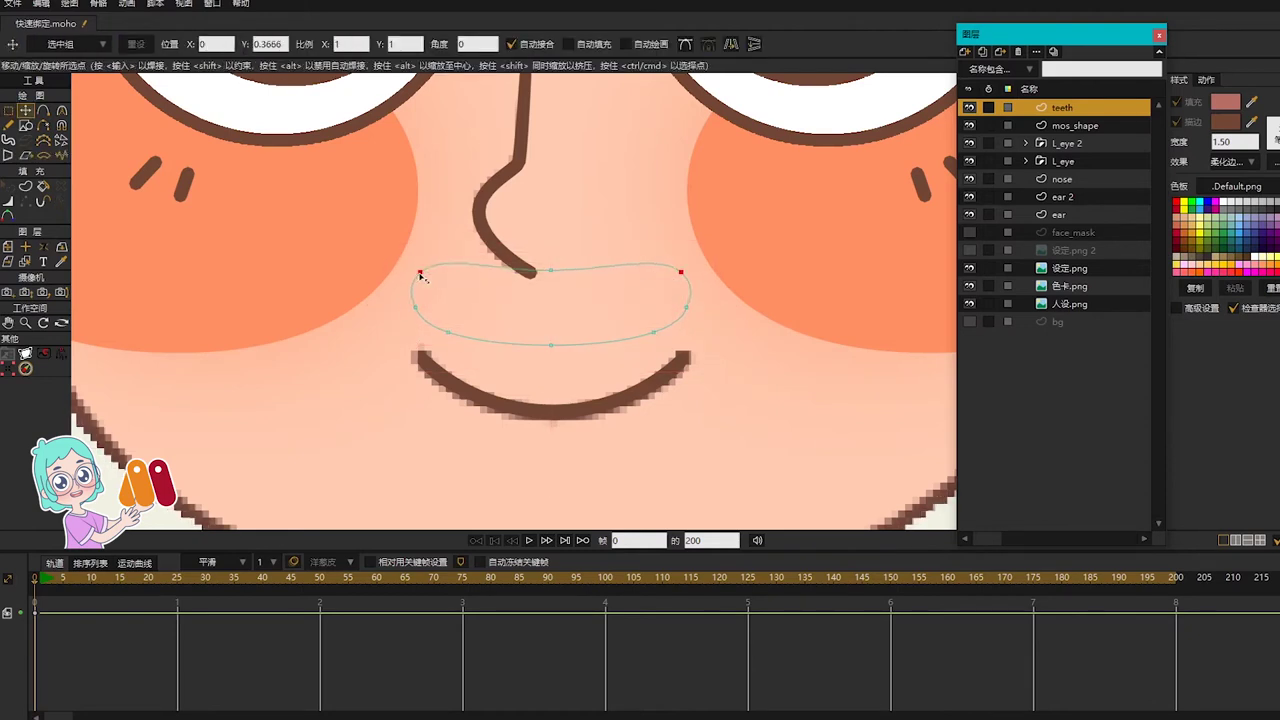
Step: Select all points of the teeth outline and stretch it slightly taller by pulling up its top edge
key("g")
left_click_drag(427, 320, 470, 347)
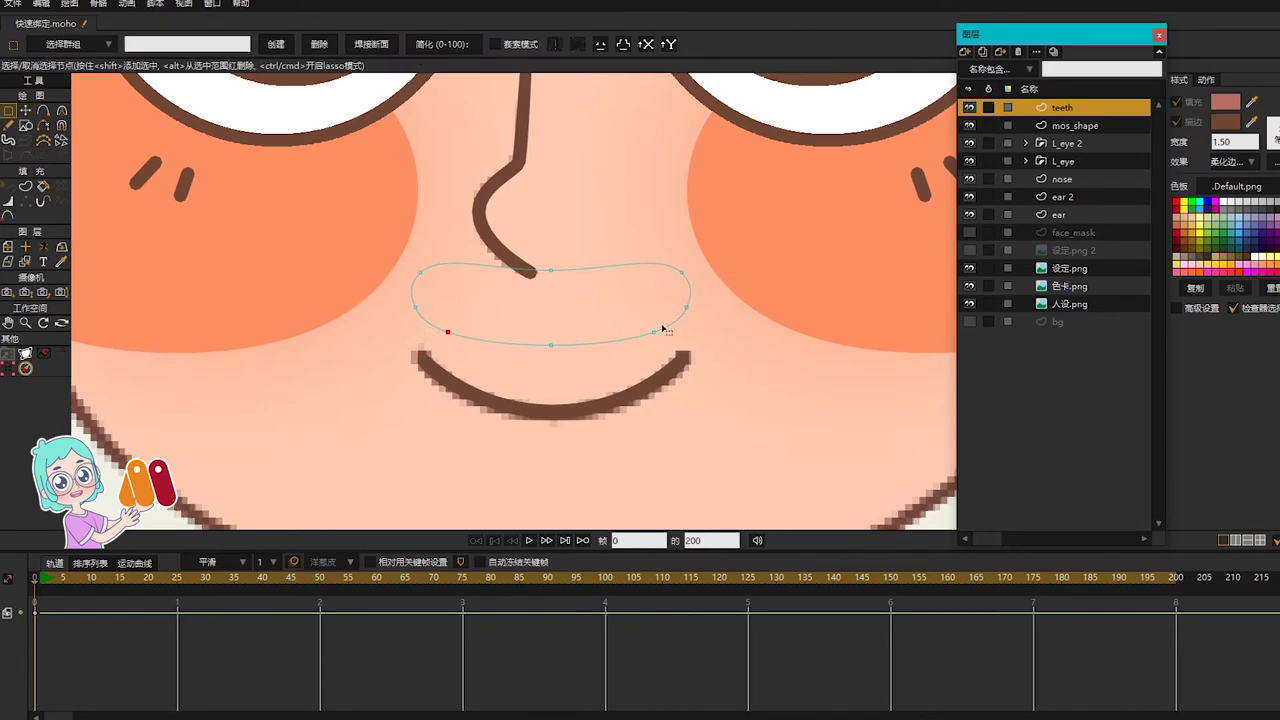
left_click_drag(354, 226, 698, 372)
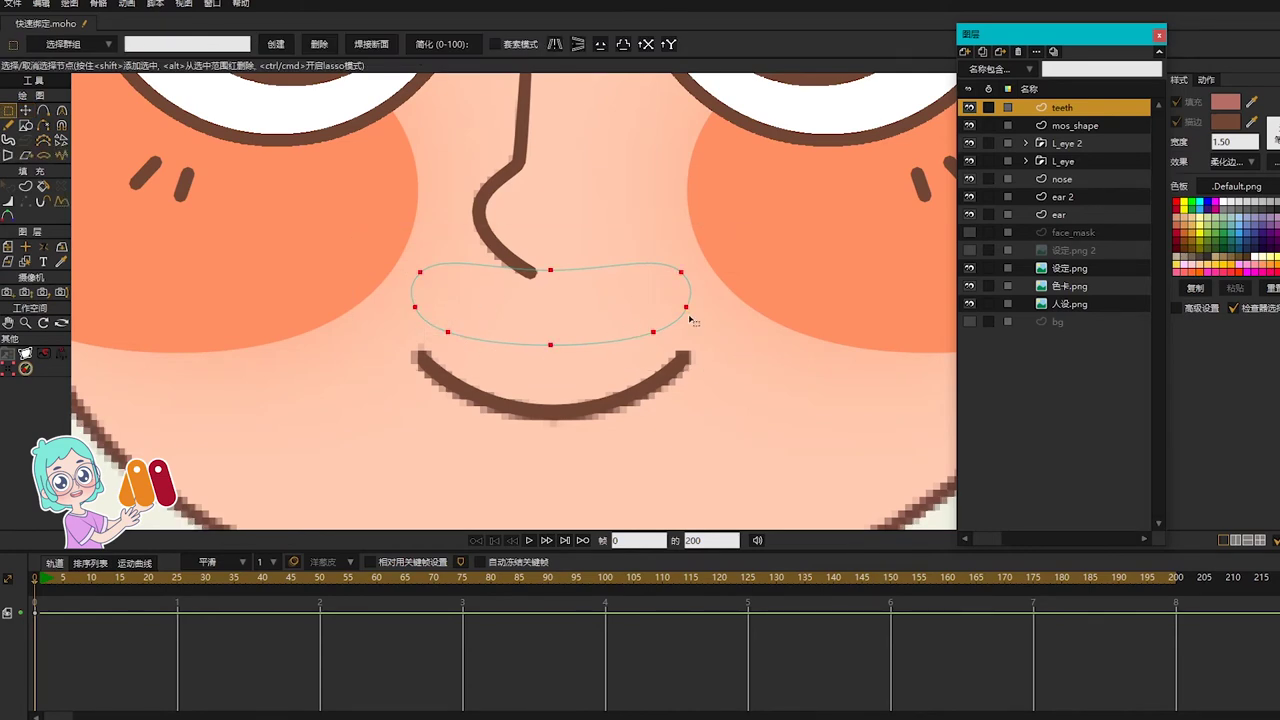
key("t")
left_click_drag(551, 270, 560, 262)
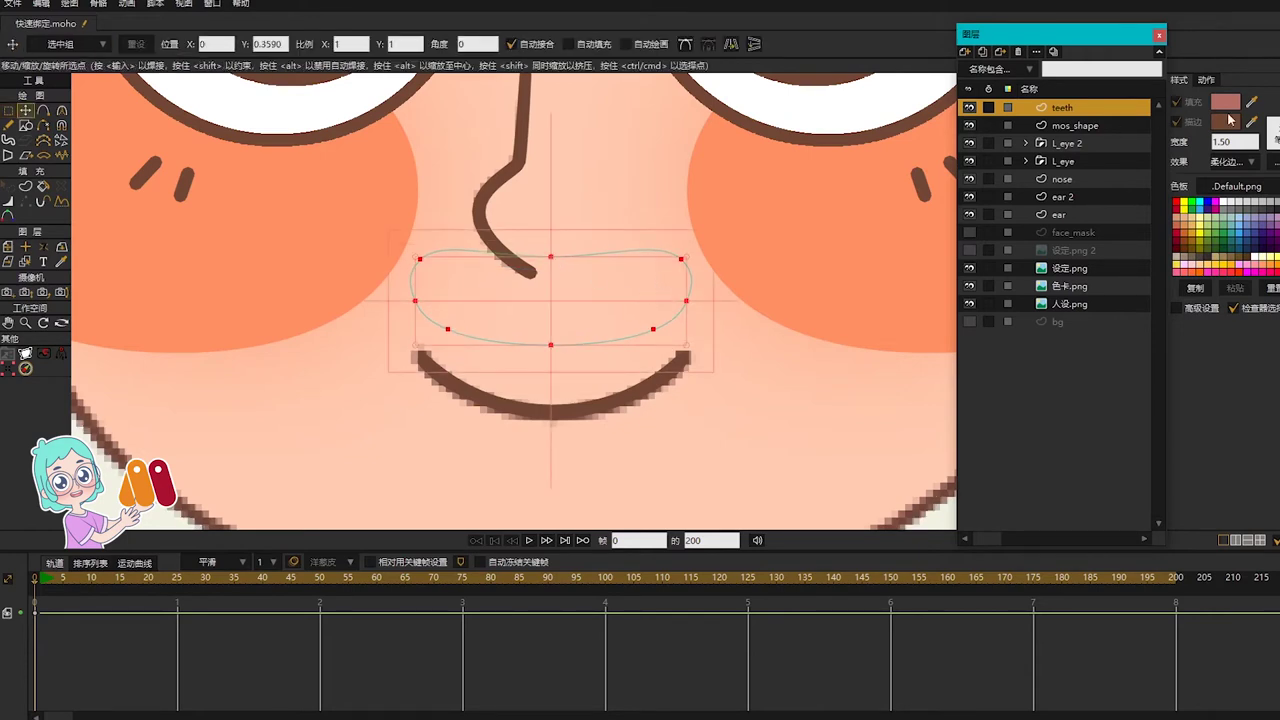
Step: Fill the teeth outline with white, without a stroke
left_click(1226, 204)
key("p")
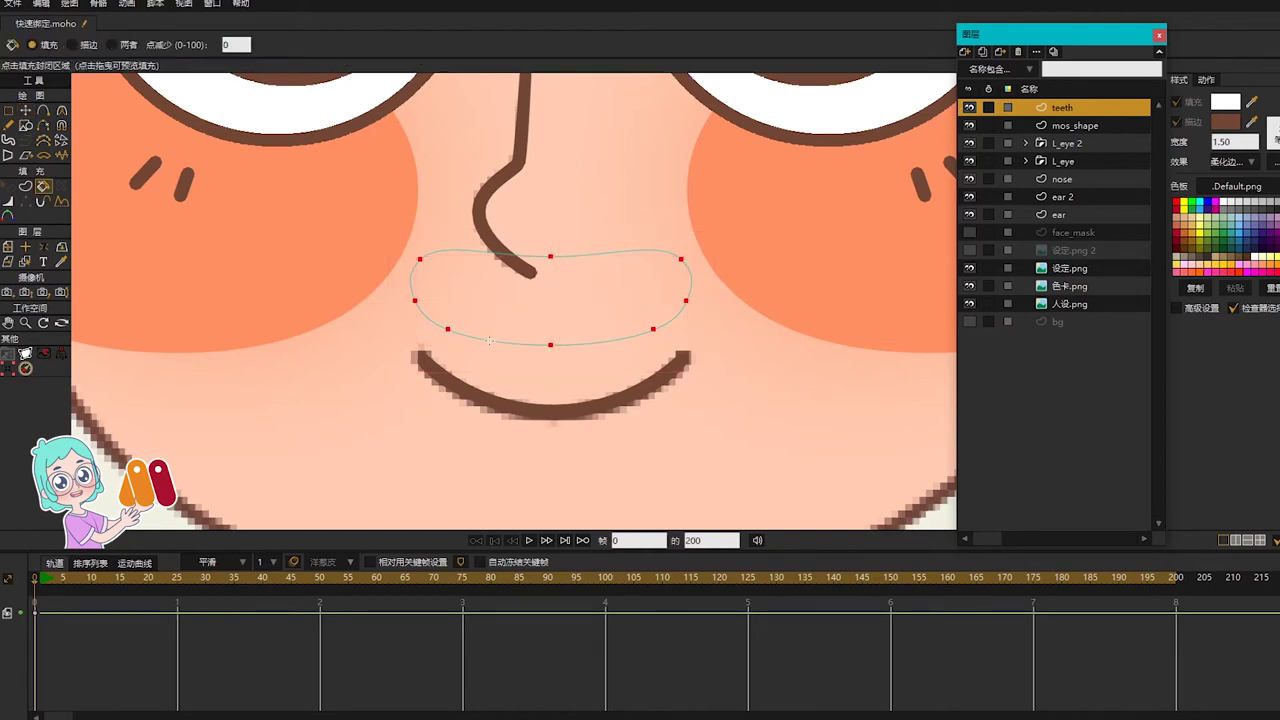
left_click(490, 340)
Step: Duplicate the upper teeth, flip the copy vertically and place it below the mouth as the lower teeth
key("g")
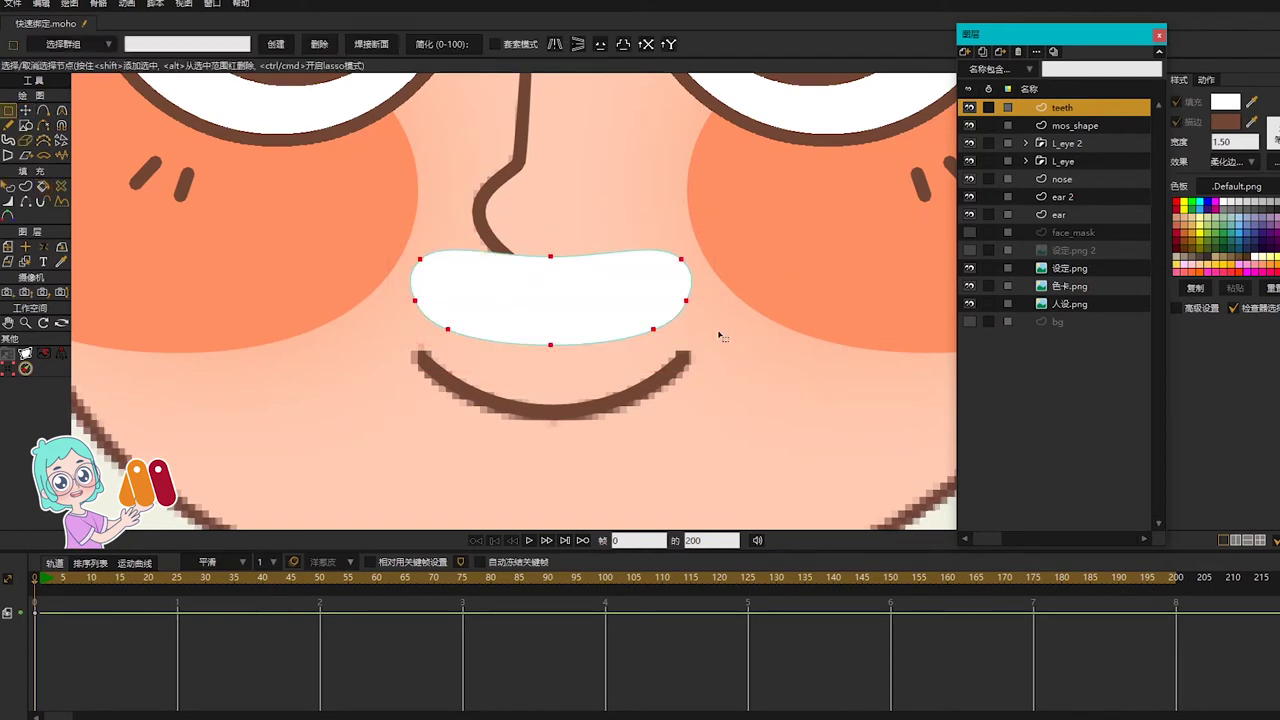
key("ctrl+c")
key("ctrl+v")
key("t")
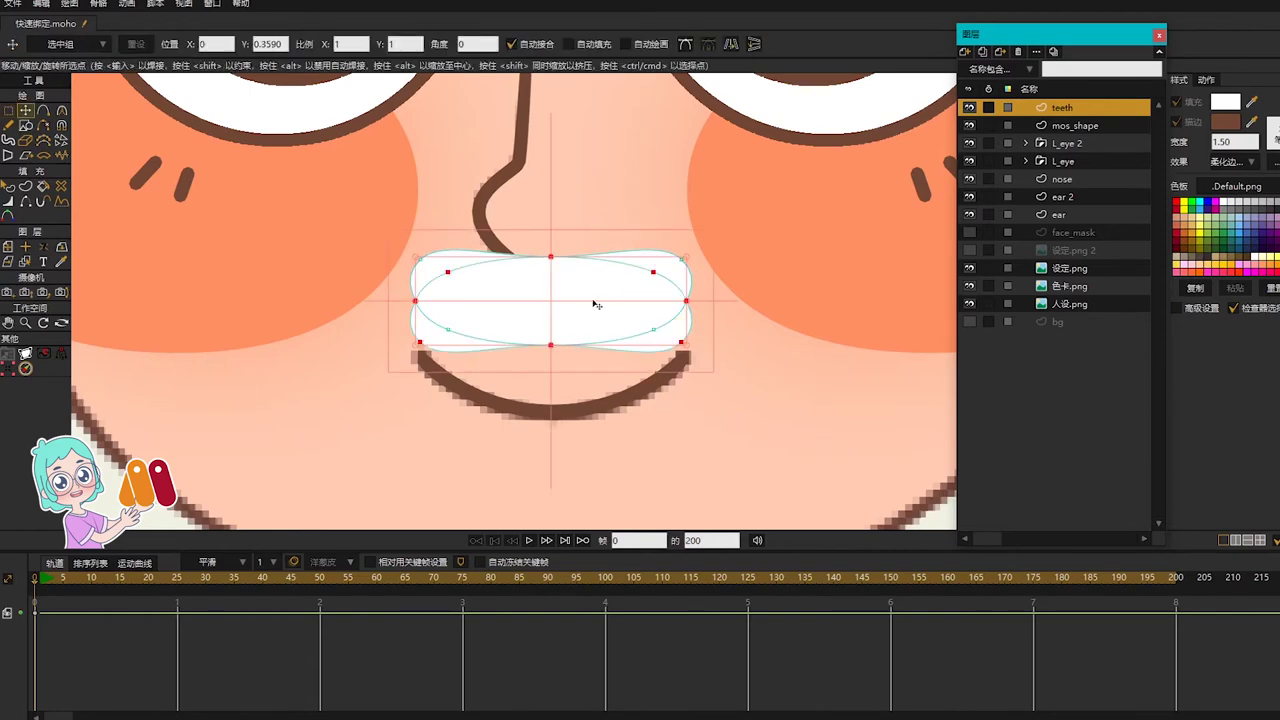
left_click_drag(594, 300, 598, 480)
Step: Spread the two upper corner points of the lower teeth outward symmetrically
scroll(662, 450, "down", 4)
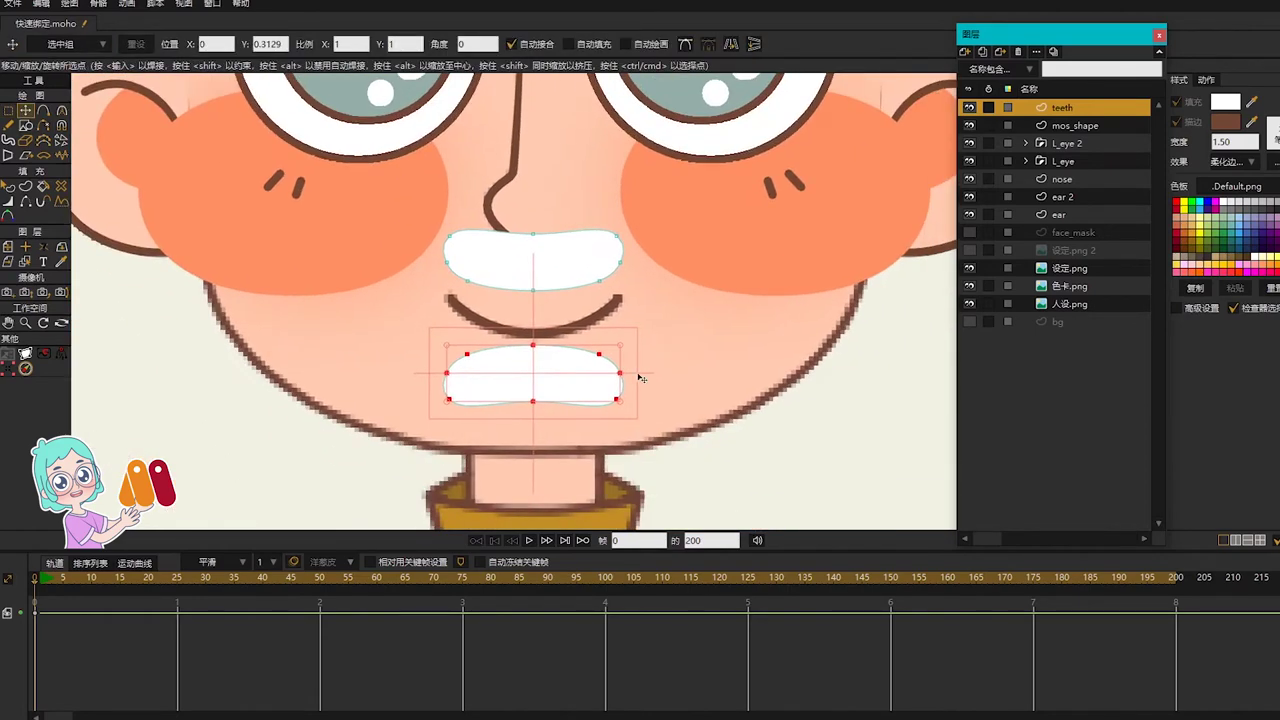
scroll(590, 382, "up", 4)
key("g")
left_click(383, 337)
left_click(609, 337, "shift")
key("t")
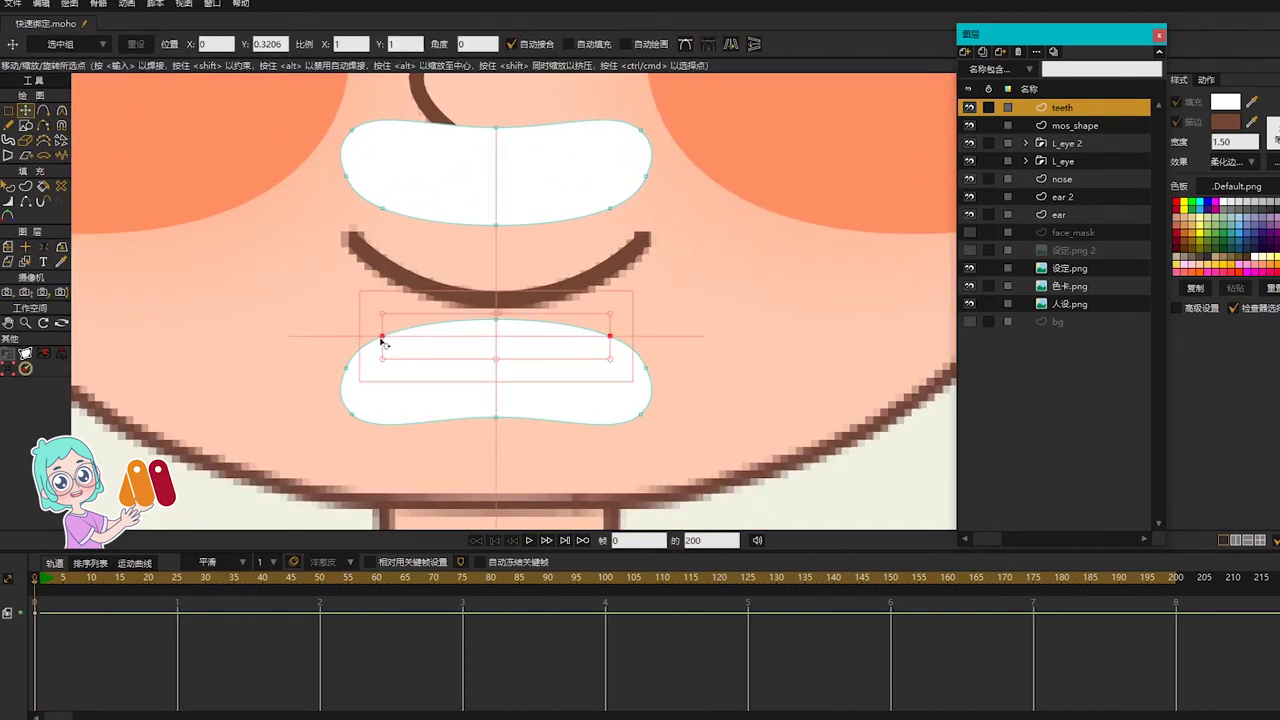
left_click_drag(372, 338, 344, 338)
Step: Pull the two bottom corner points of the lower teeth inward symmetrically
key("g")
left_click_drag(315, 403, 391, 440)
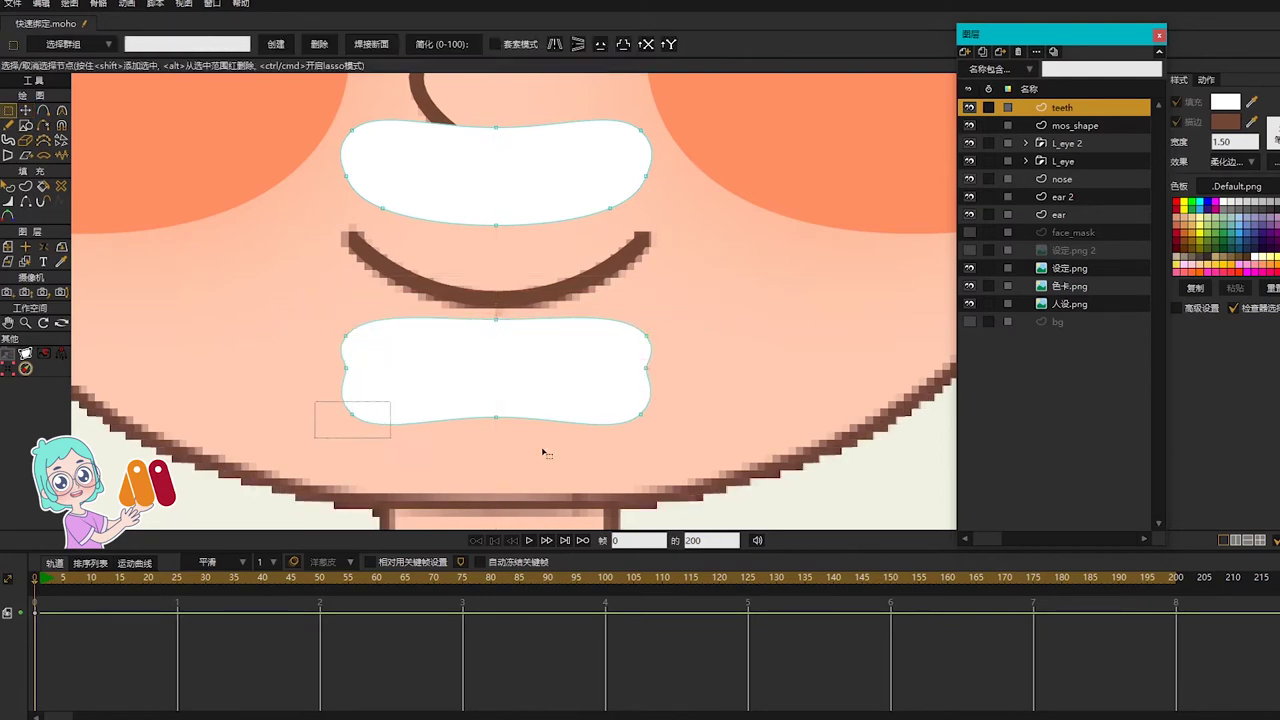
left_click_drag(584, 397, 689, 445)
key("t")
left_click_drag(352, 414, 377, 414)
Step: Move the two outermost side points of the lower teeth slightly outward
key("g")
left_click_drag(318, 360, 680, 390)
key("t")
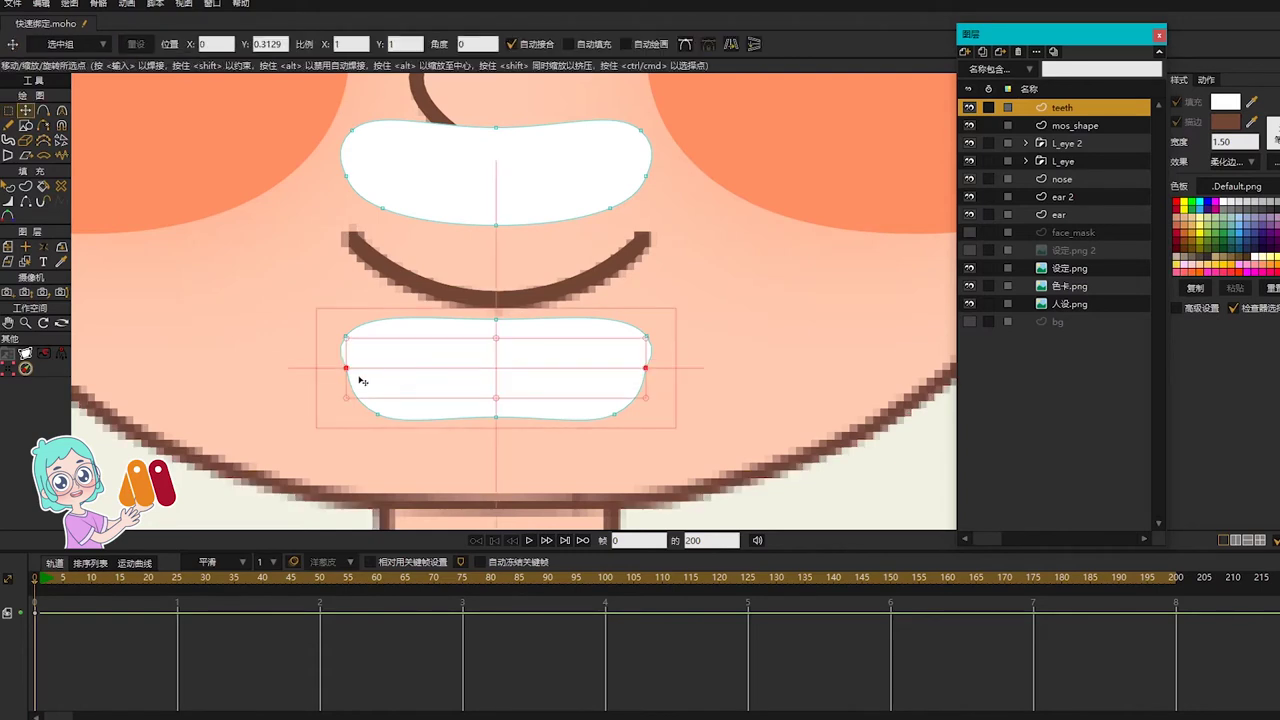
left_click_drag(344, 369, 337, 369)
Step: Lower the top middle point of the lower teeth and push its side points a little further out
key("g")
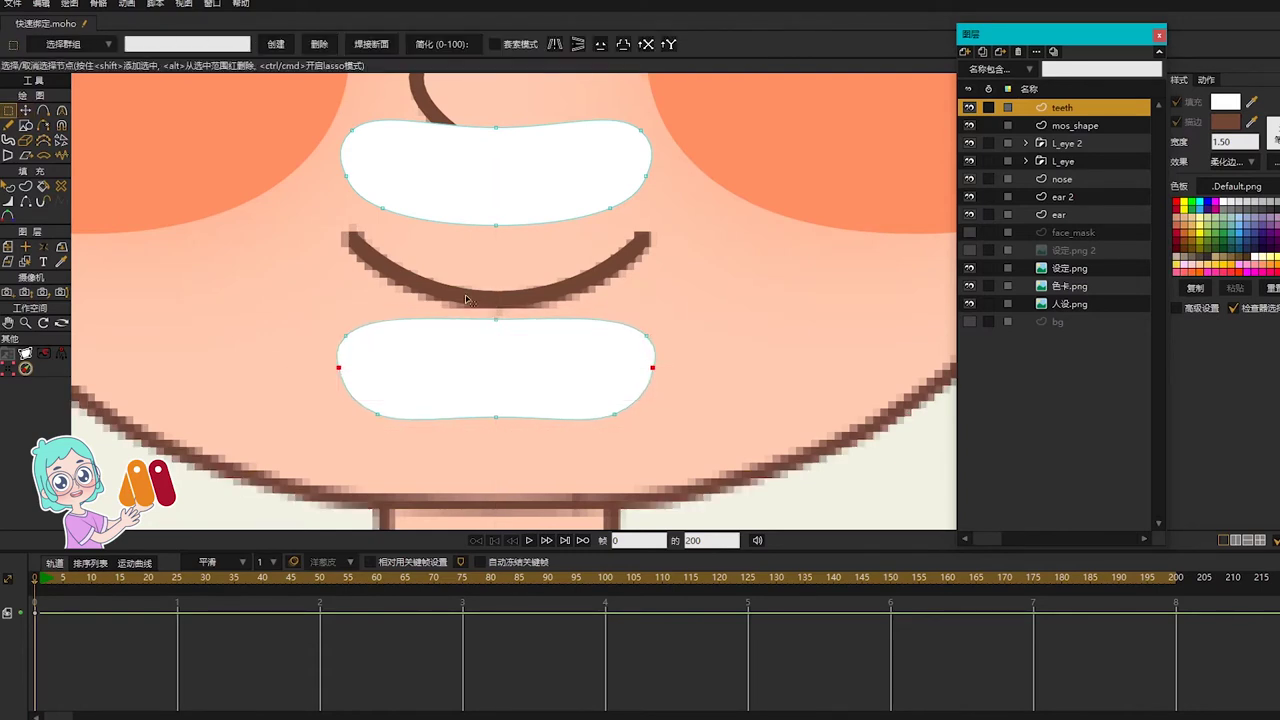
left_click(496, 319)
key("t")
left_click_drag(498, 321, 496, 345)
key("g")
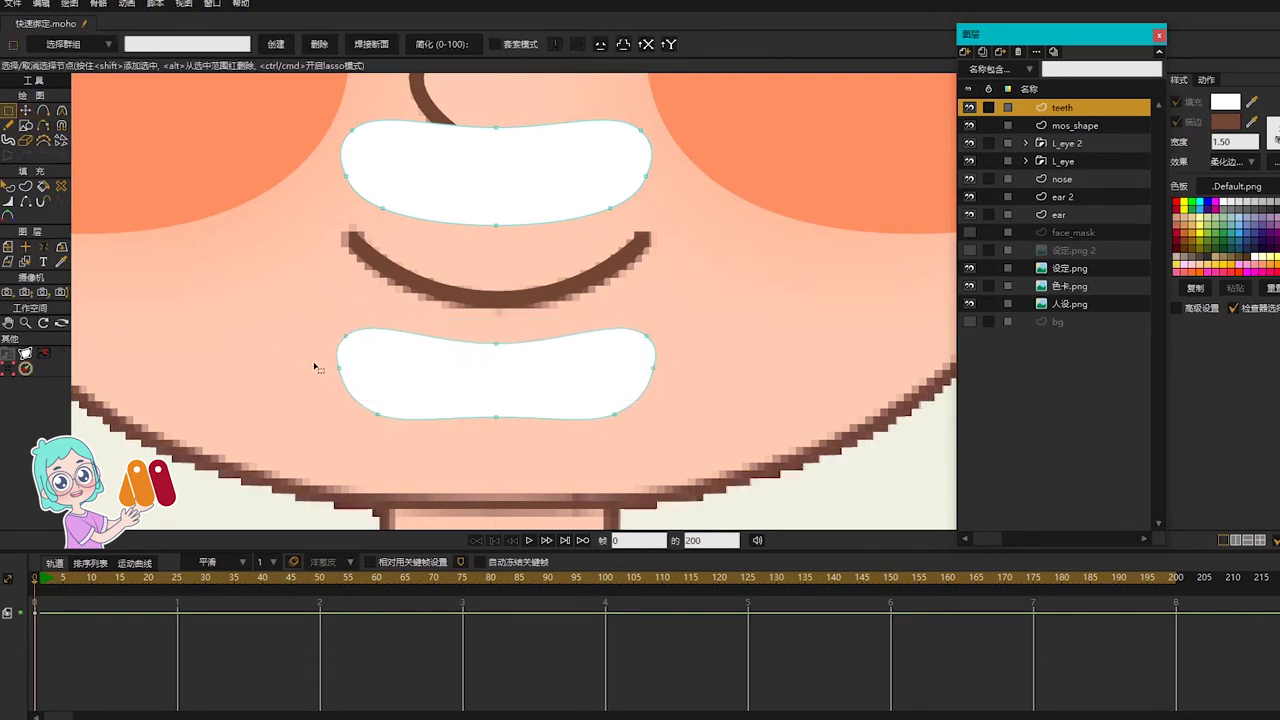
left_click_drag(305, 361, 334, 369)
key("t")
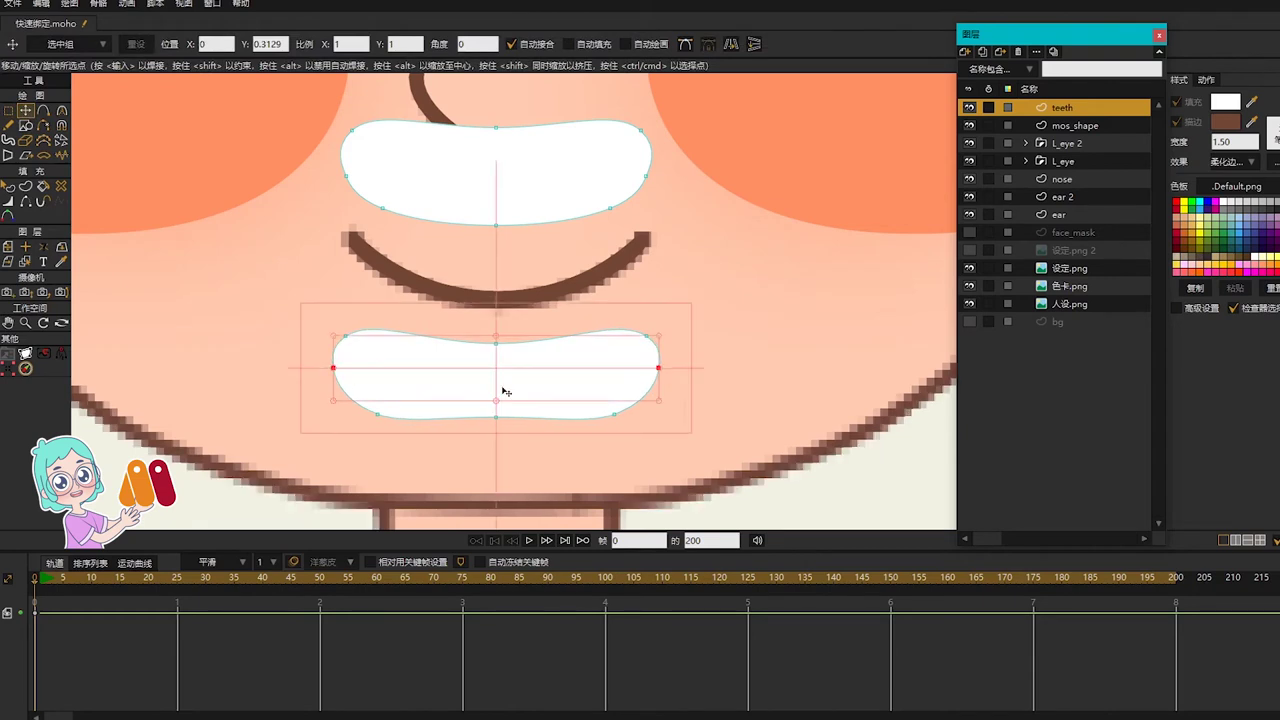
Step: Pull the bottom middle point of the lower teeth downward to round its lower edge
scroll(505, 391, "down", 1)
left_click_drag(502, 389, 505, 440)
left_click(497, 426)
key("g")
left_click(505, 434)
key("t")
scroll(508, 391, "up", 2)
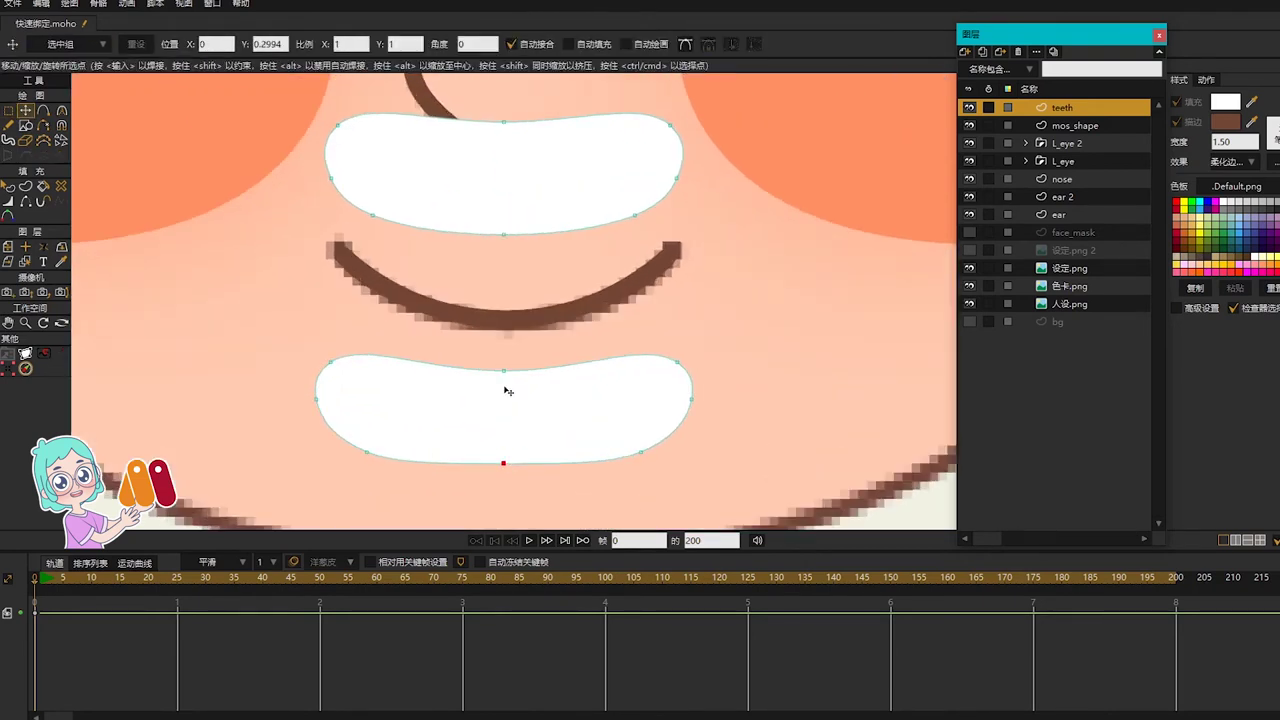
Step: Draw a tongue oval over the lower teeth, set its X position to 0 and move it slightly down
key("e")
mouse_move(362, 310)
left_mouse_down()
mouse_move(657, 400)
mouse_move(643, 407)
left_mouse_up()
key("t")
left_click_drag(233, 45, 125, 51)
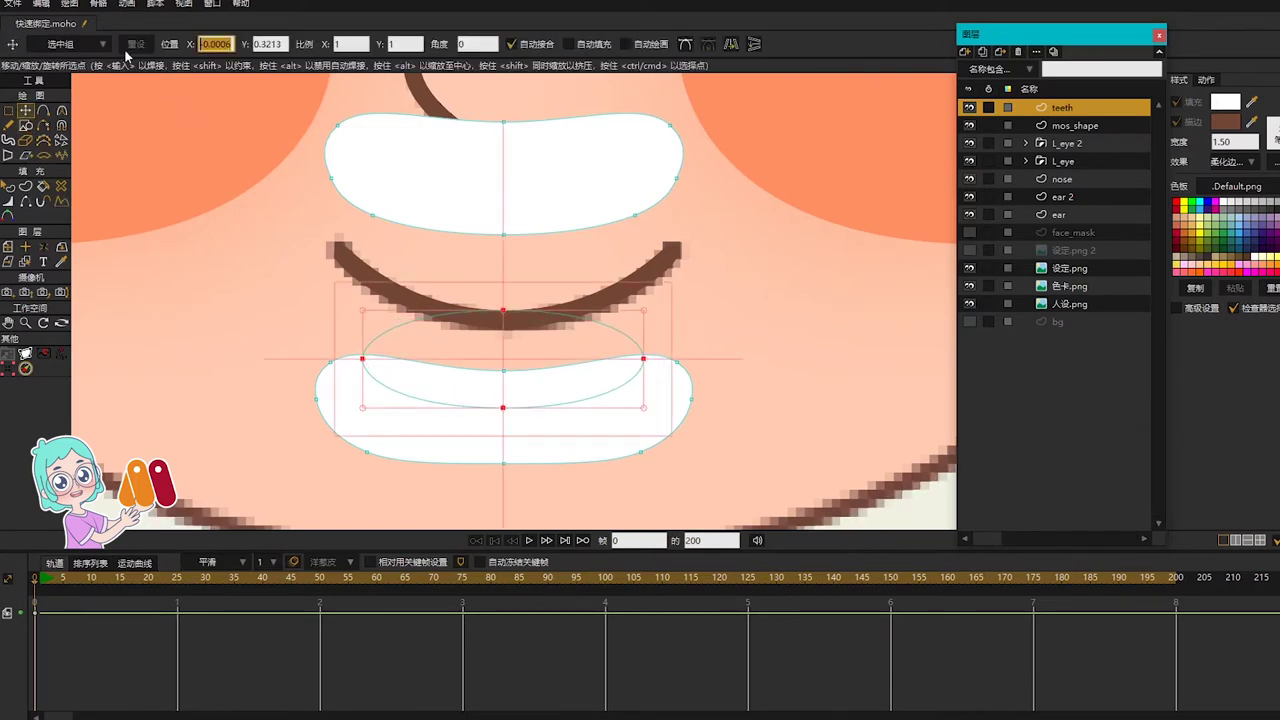
type("0")
key("Return")
left_click_drag(516, 348, 510, 372)
Step: Adjust the curvature of the tongue oval's two side points to about 0.22 for fuller sides
key("c")
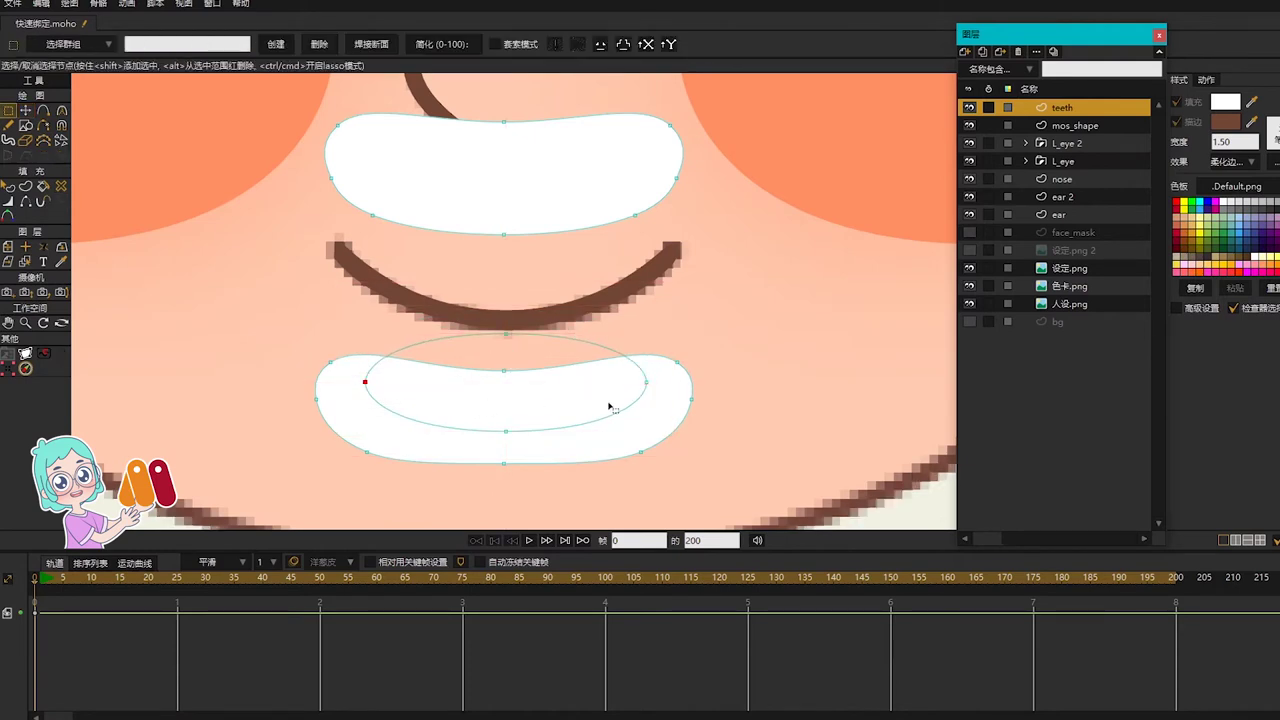
left_click_drag(500, 387, 594, 386)
scroll(566, 372, "down", 2)
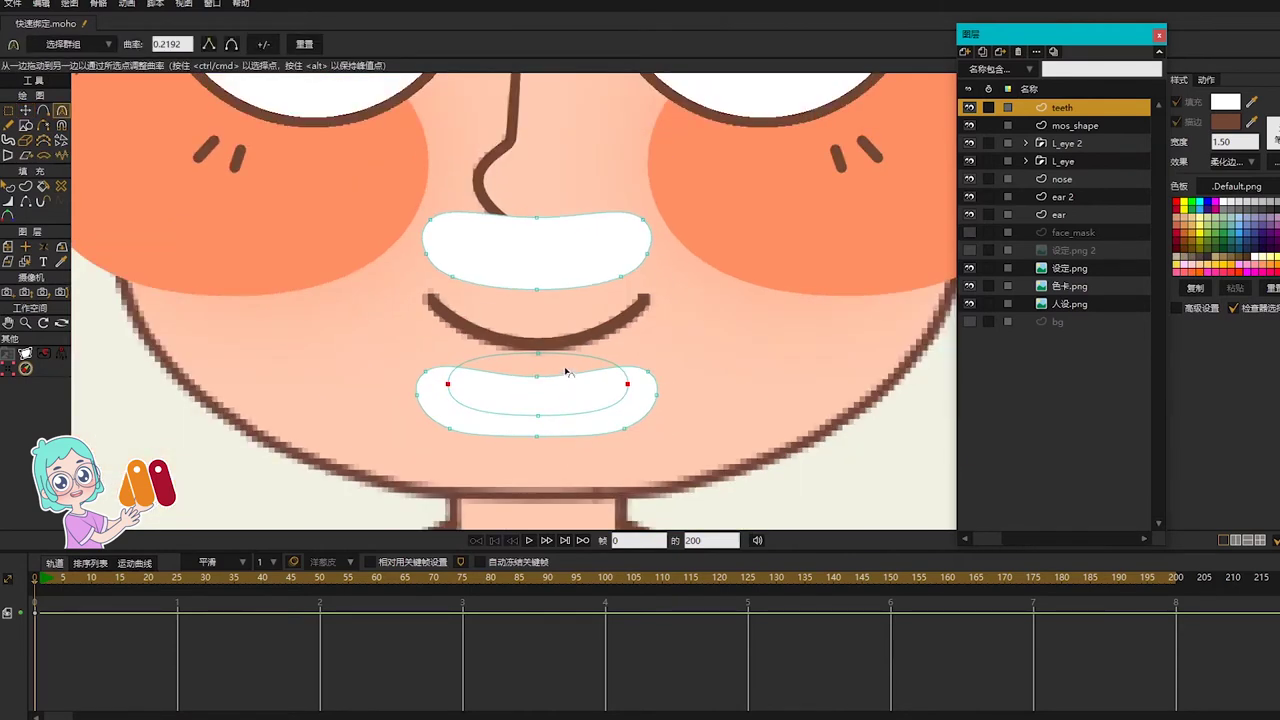
Step: Create a fill-only shape from the tongue oval in the dull pink DA9C9C
key("u")
scroll(585, 335, "down", 3)
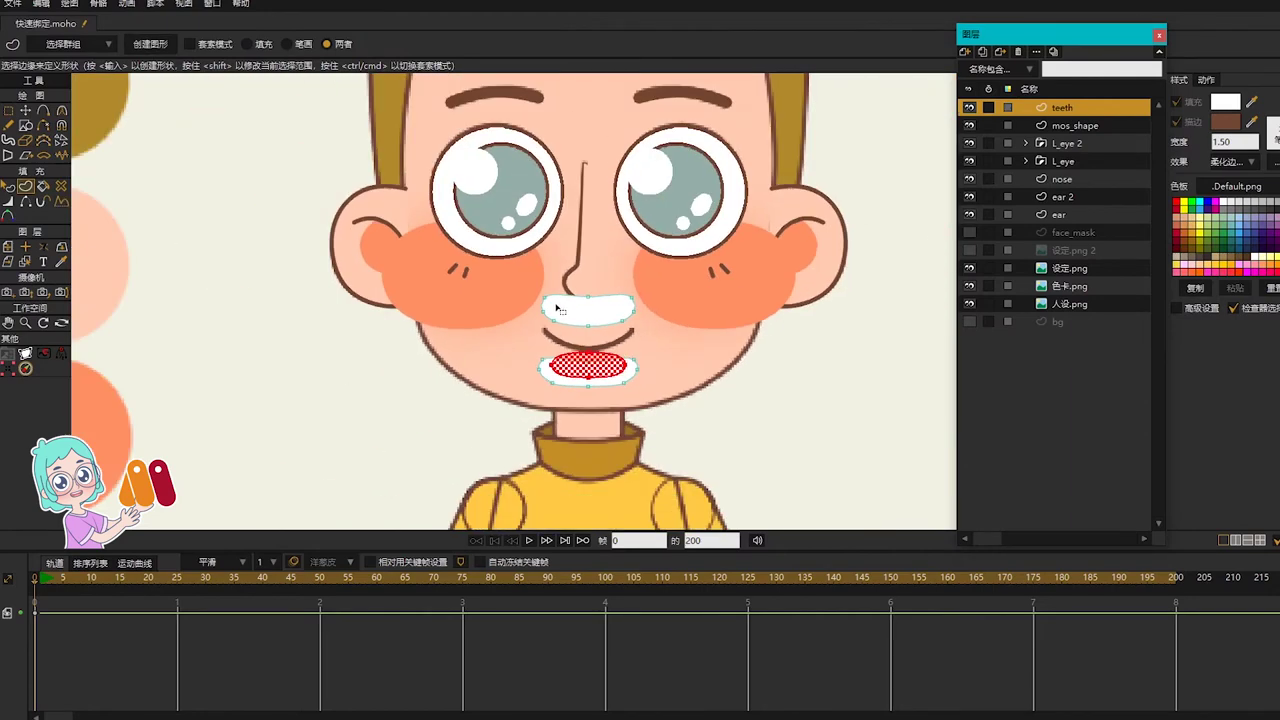
left_click(1225, 101)
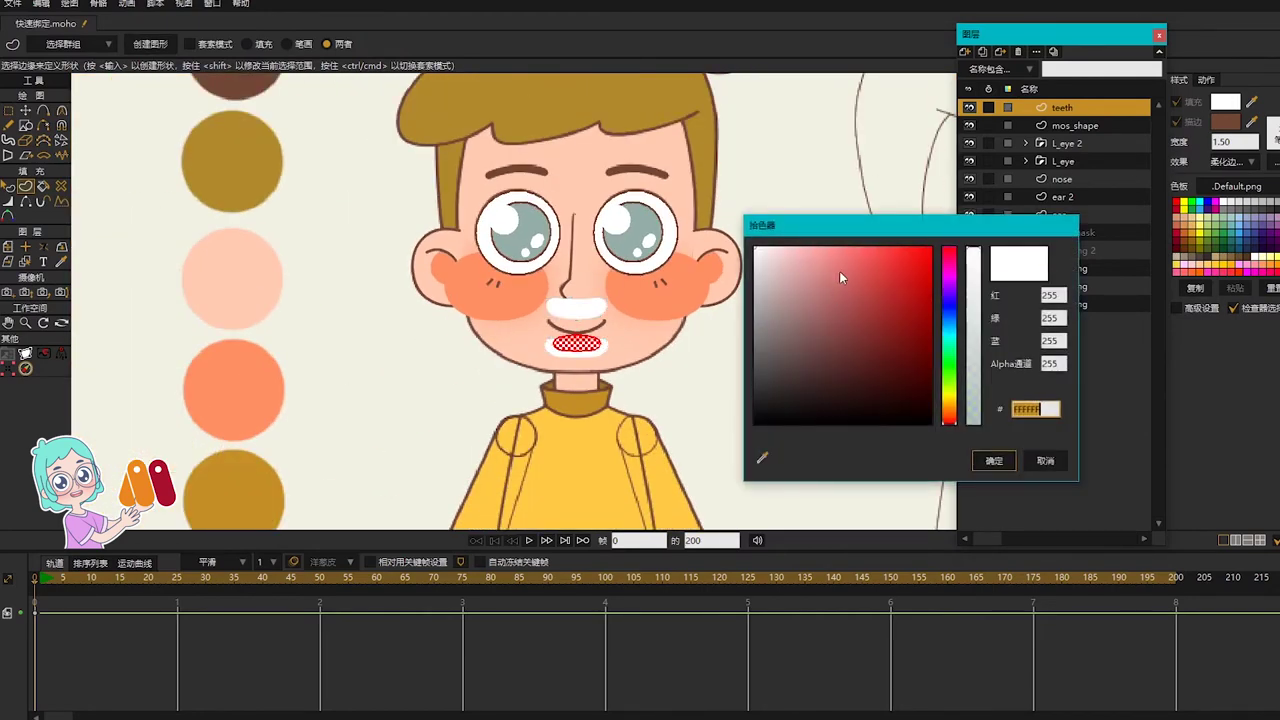
left_click_drag(840, 277, 806, 276)
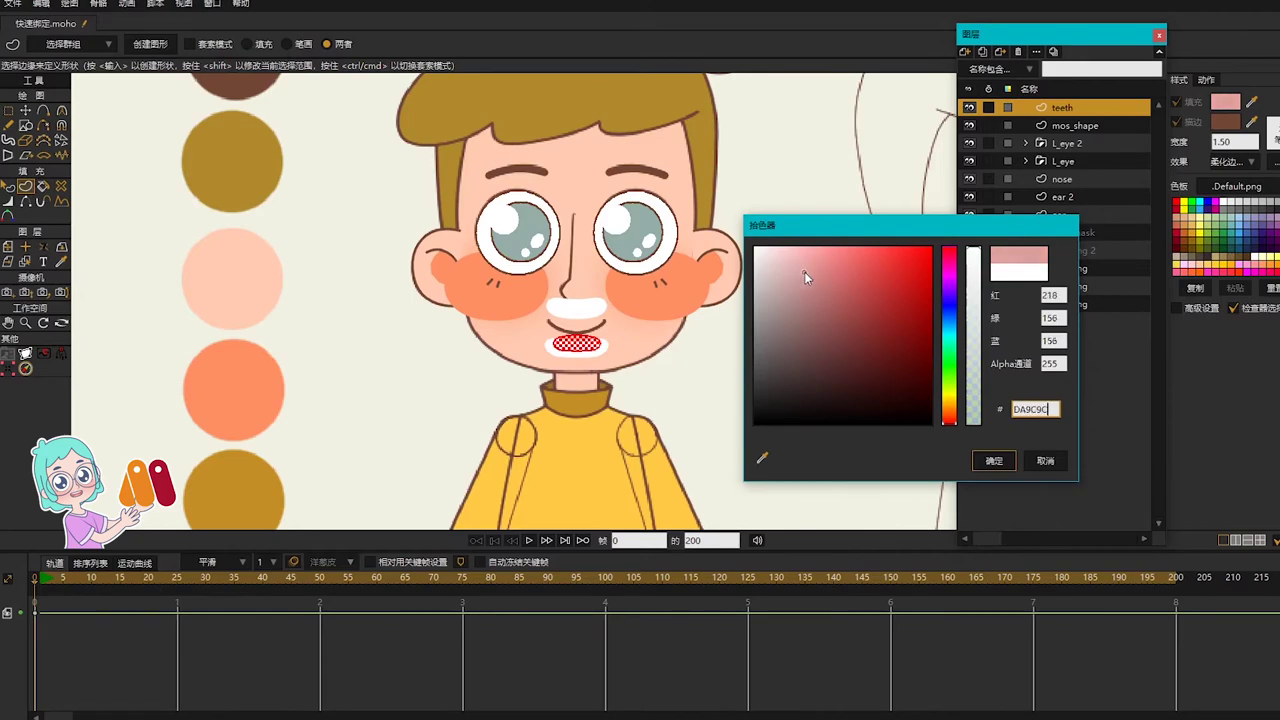
left_click(982, 460)
key("Return")
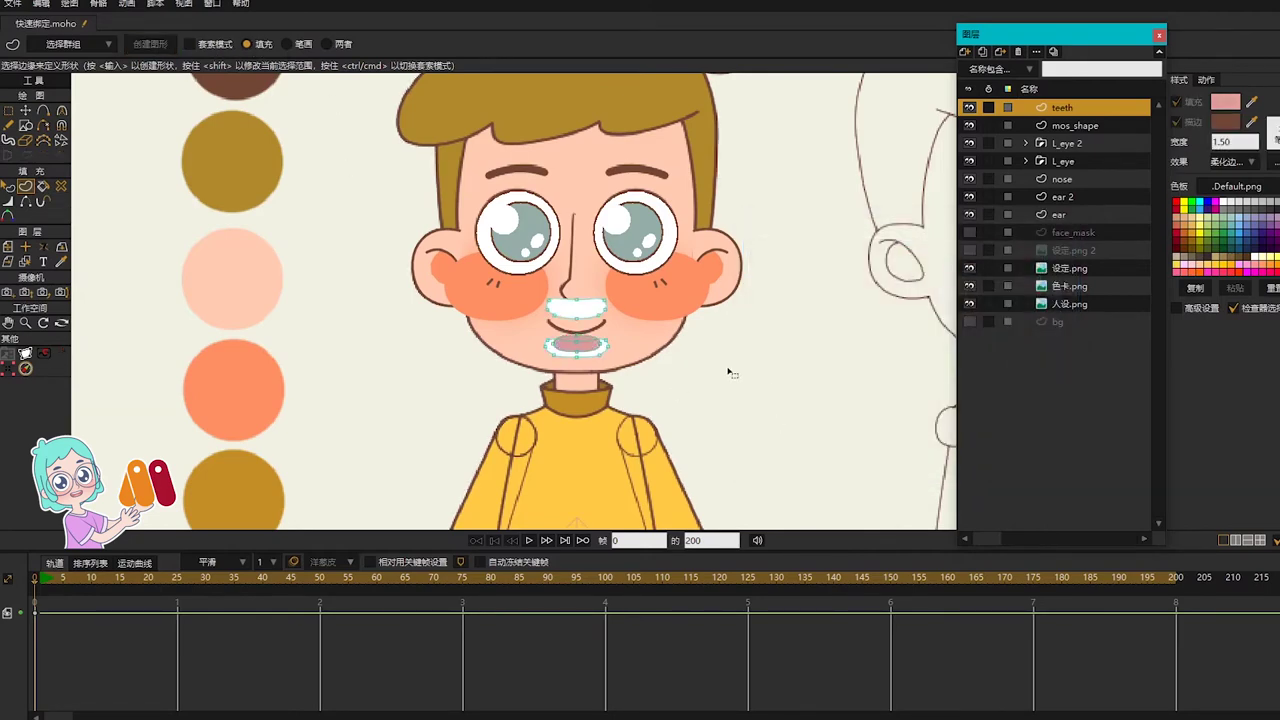
Step: Change the tongue's fill to the brighter pink EE9D9D and send the tongue behind the lower teeth
scroll(580, 366, "up", 5)
left_click(1240, 103)
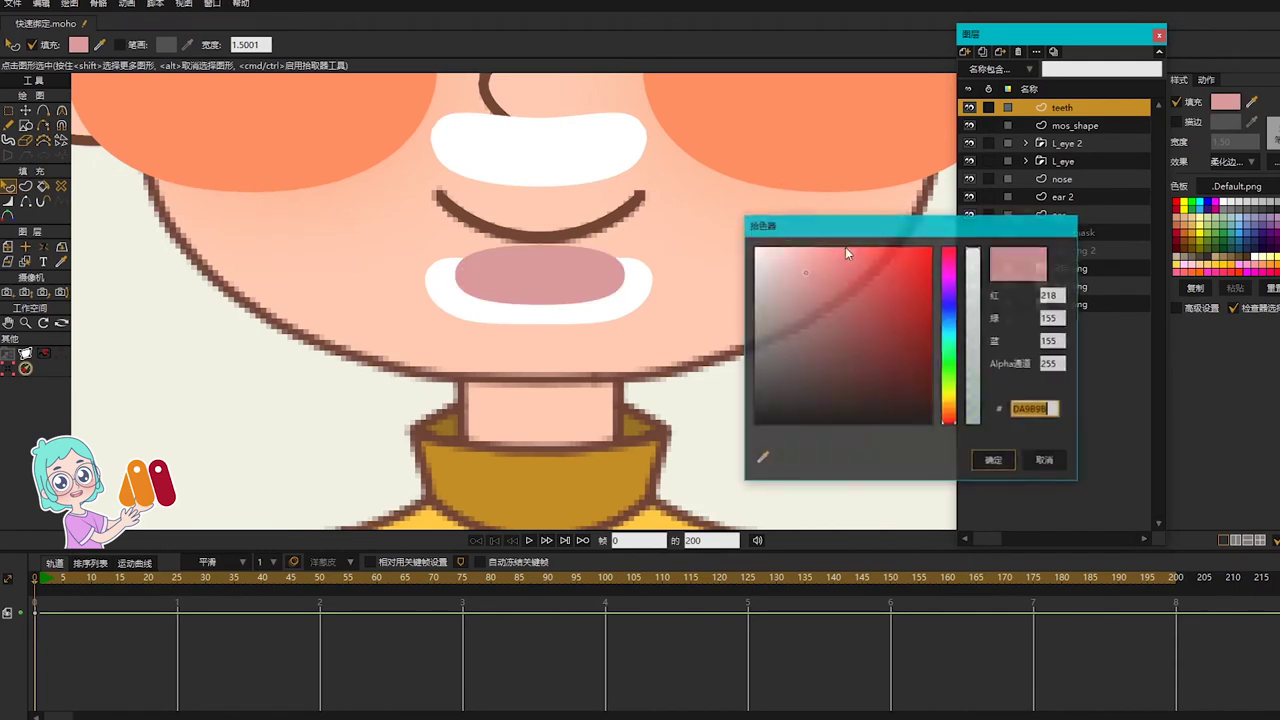
left_click(814, 258)
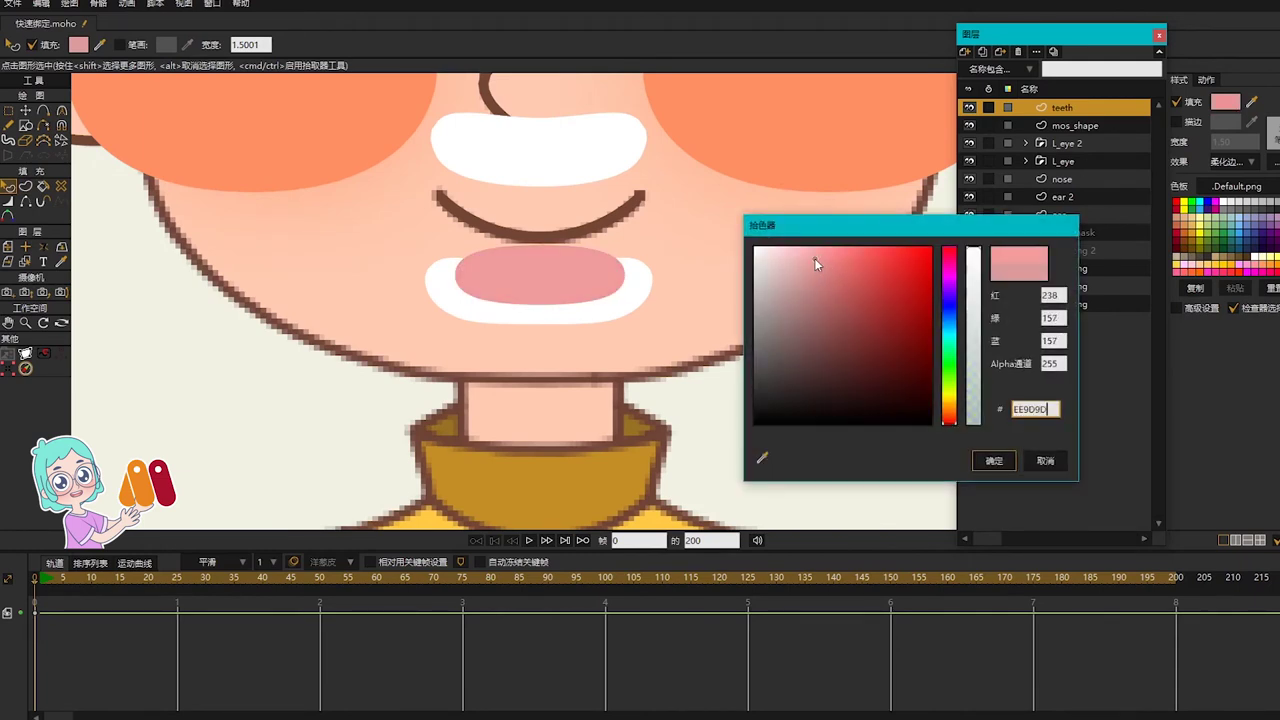
left_click(993, 460)
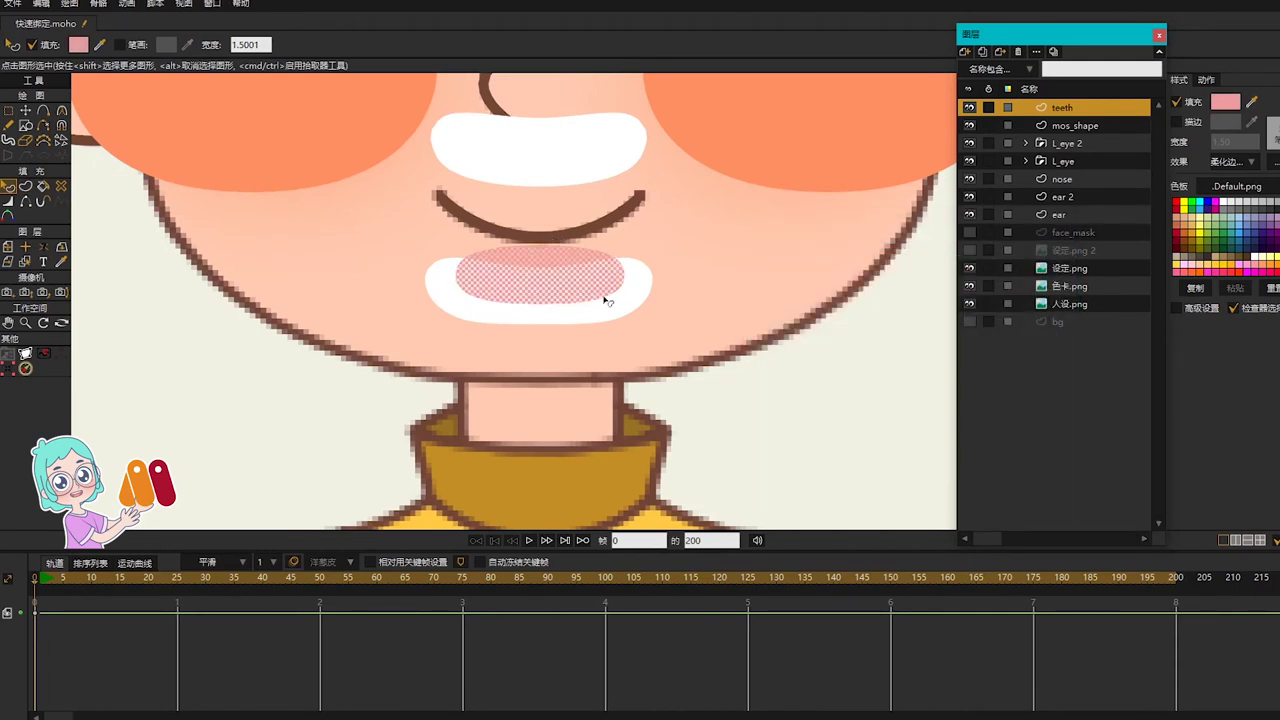
left_click(620, 326)
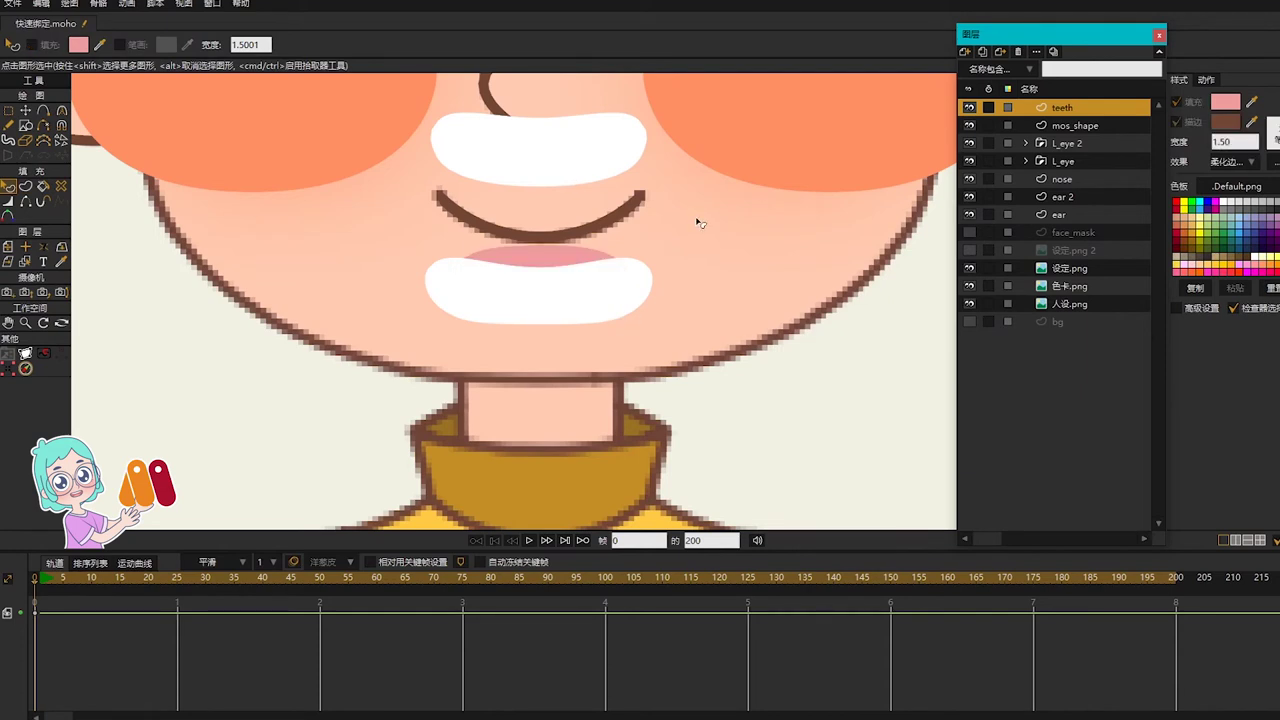
Step: Move the lower teeth and the tongue together slightly down
scroll(650, 240, "up", 2)
key("t")
left_click_drag(357, 249, 657, 357)
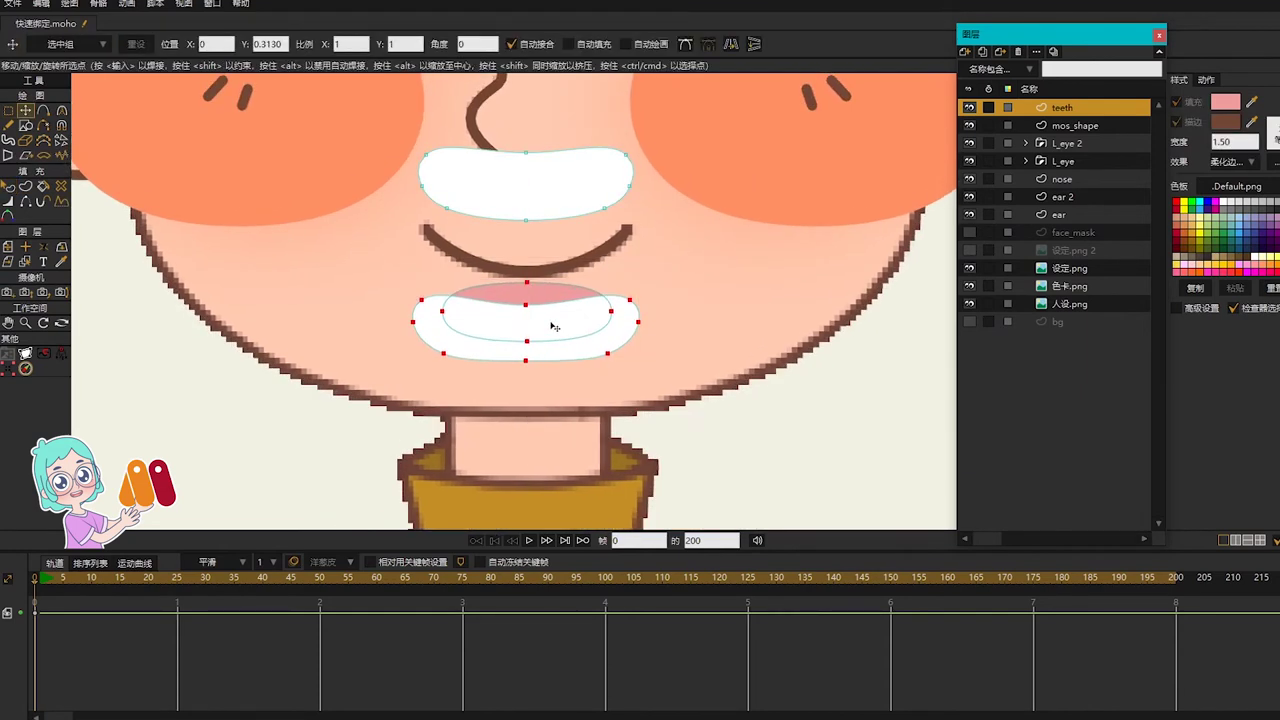
left_click_drag(554, 326, 554, 329)
Step: Set the teeth layer's origin to its center and check the origin of the mos_shape layer
key("o")
left_click(305, 44)
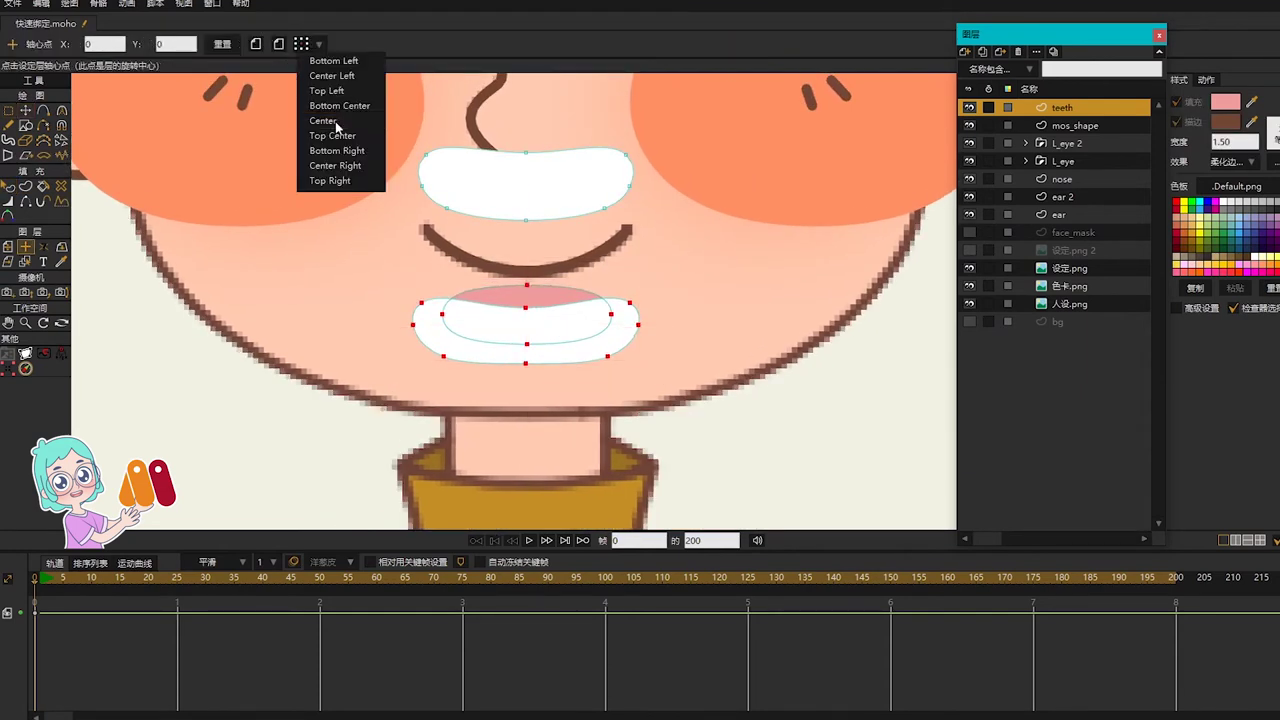
left_click(335, 121)
left_click(1069, 128)
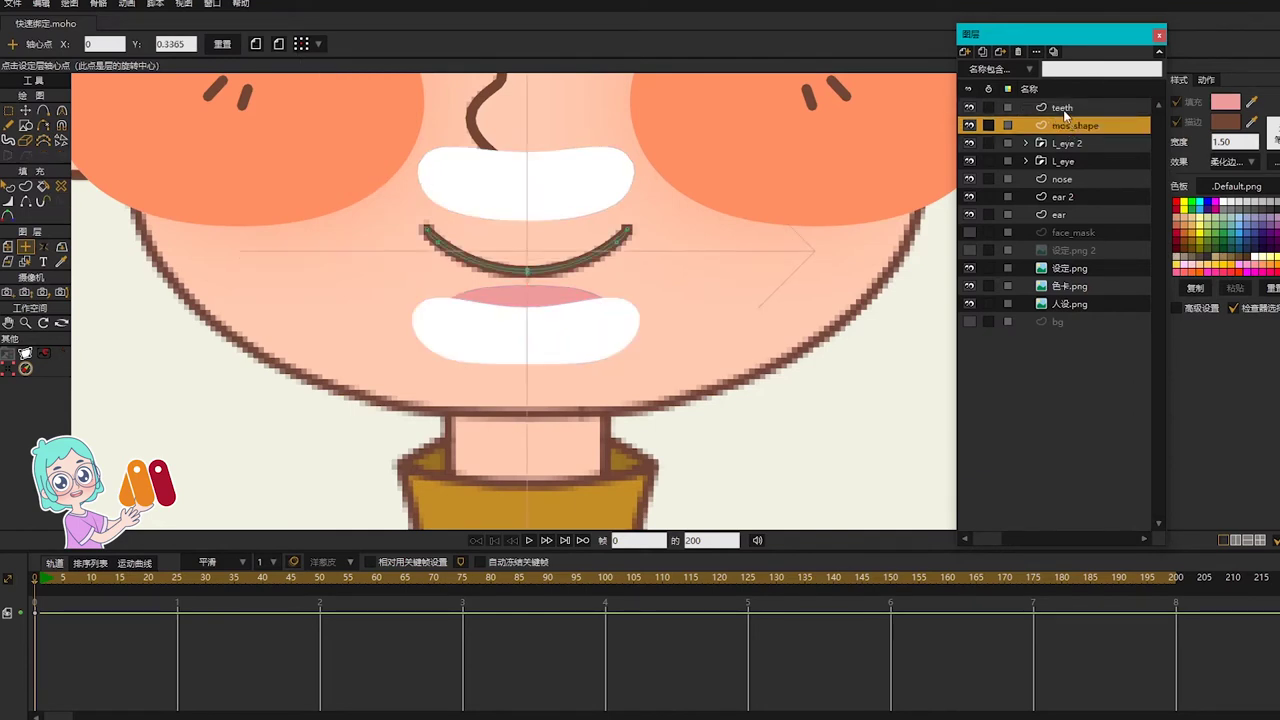
Step: Create a group layer named rest and move the teeth and mos_shape layers into it
left_click(1058, 110)
left_click(966, 51)
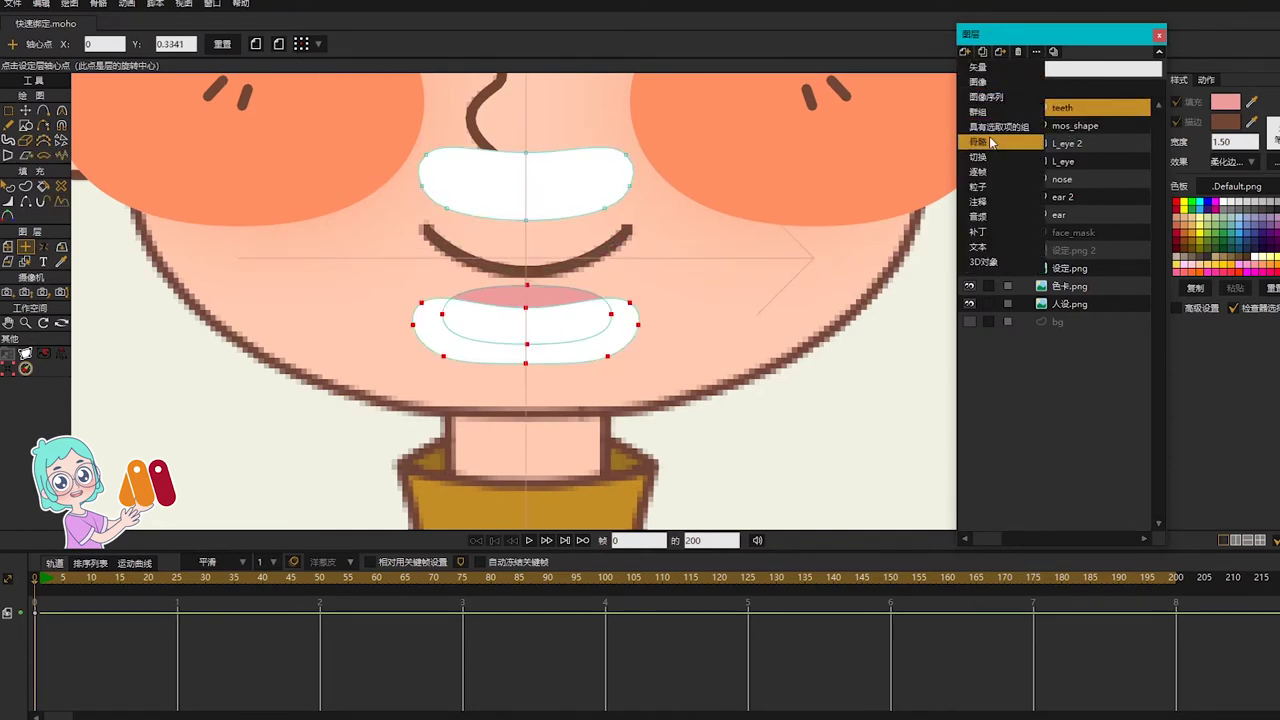
left_click(986, 117)
type("rest-")
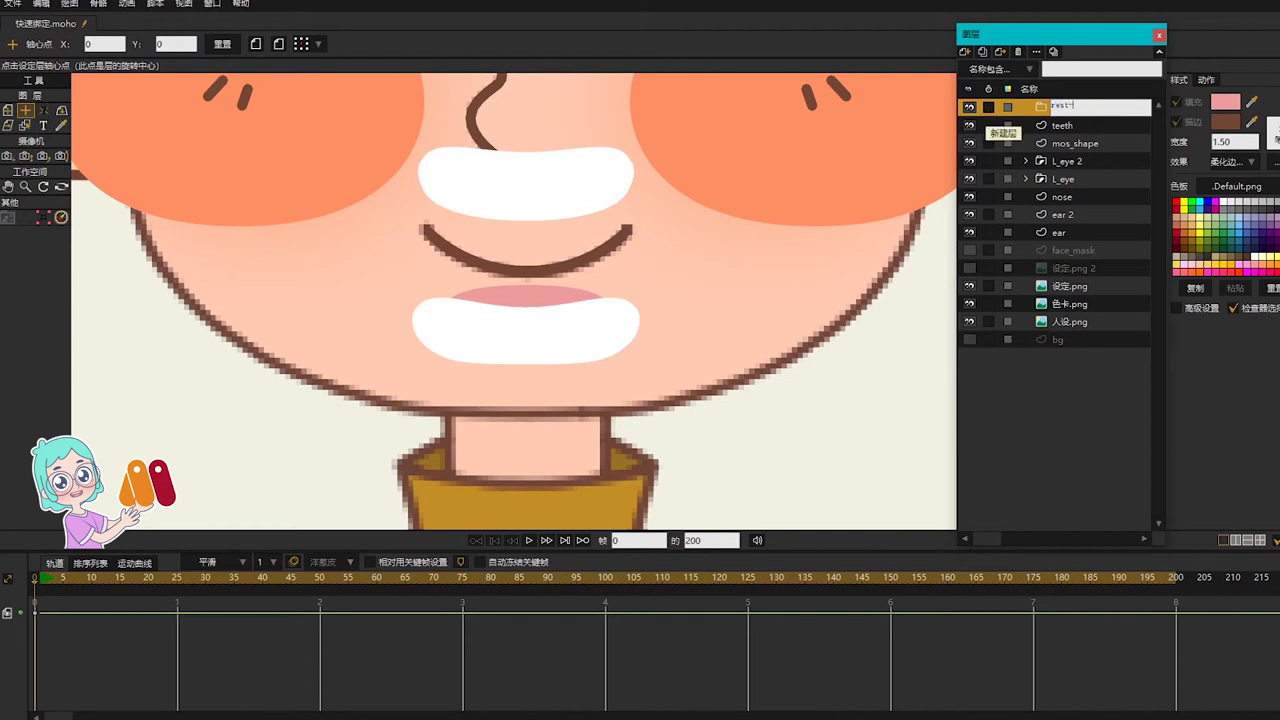
key("Return")
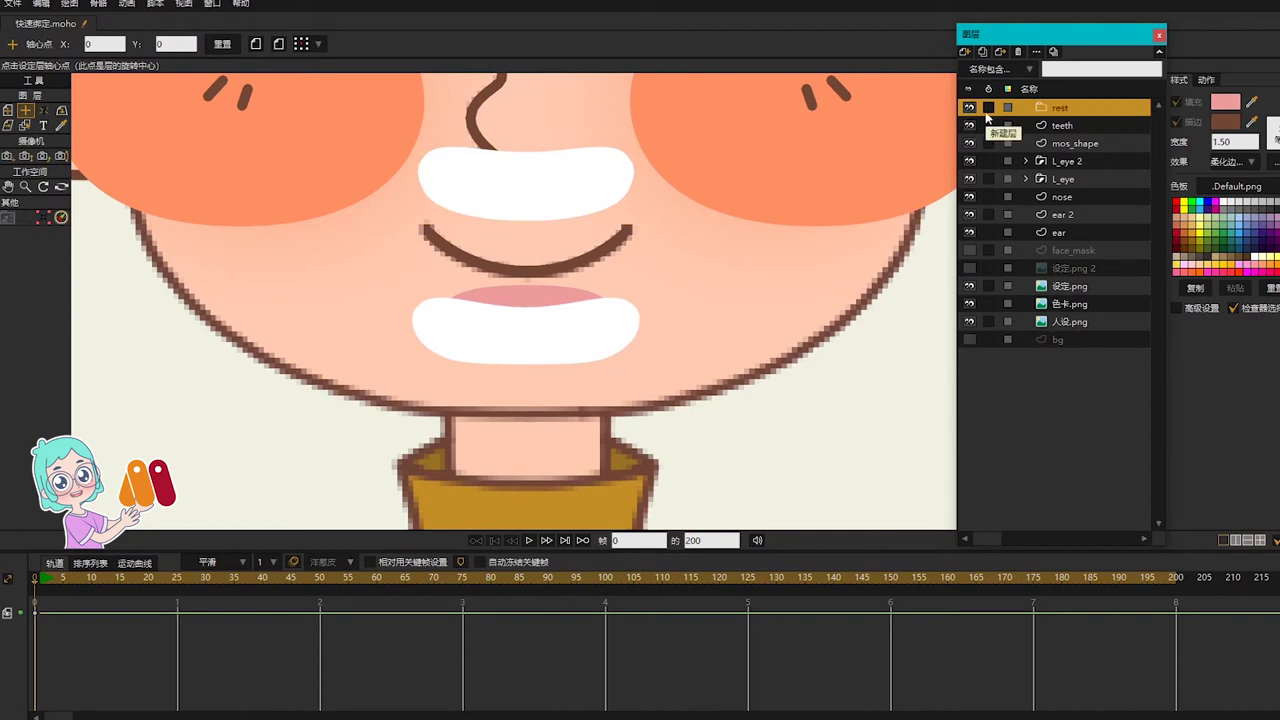
left_click(1095, 125)
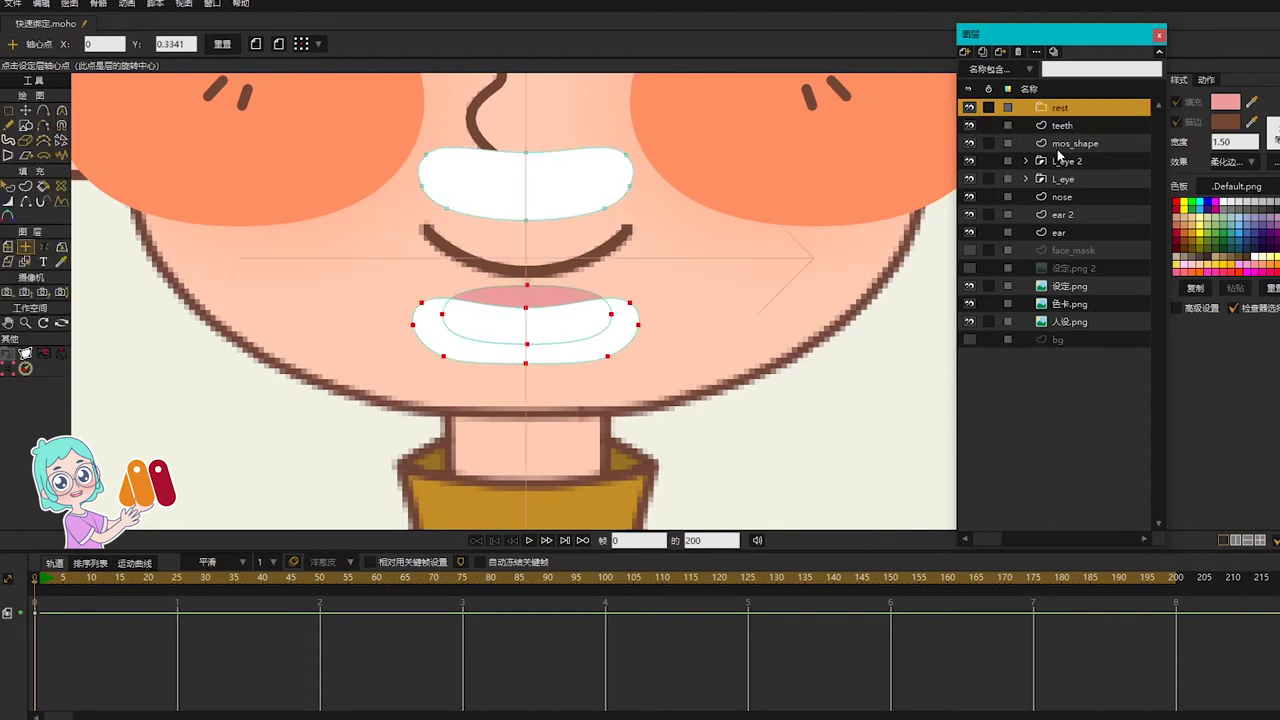
left_click(1057, 145, "shift")
left_click_drag(1063, 117, 1059, 105)
Step: Enable masking for the rest group with the group mask option 显示遮罩
double_click(1059, 105)
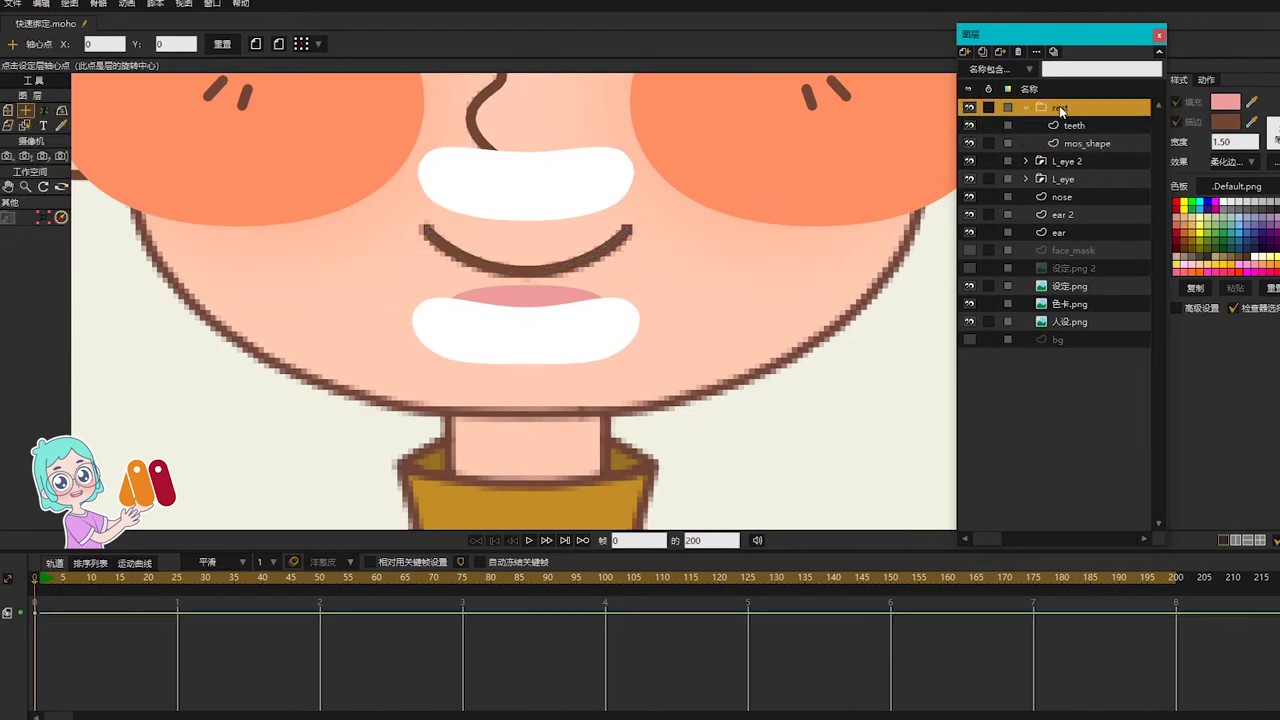
left_click(628, 118)
left_click(617, 212)
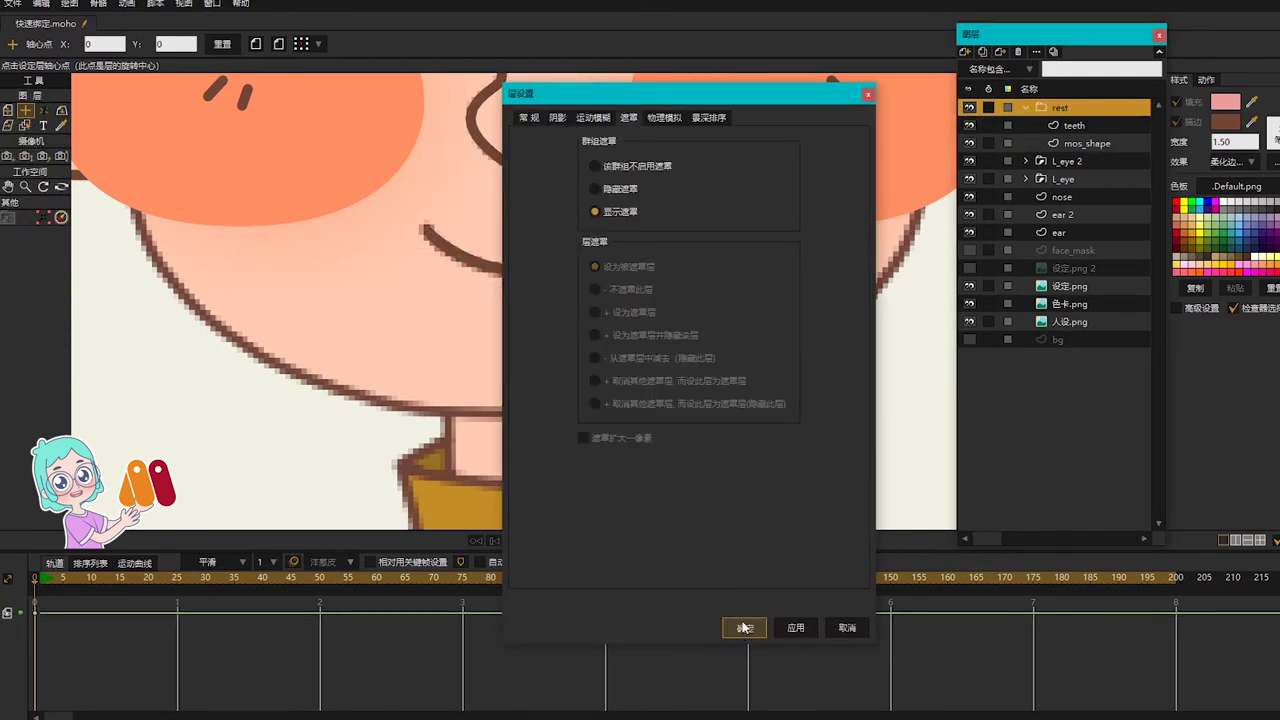
left_click(744, 627)
Step: Set the mos_shape layer as a mask layer (+ 设为遮罩层) with strokes excluded (笔触除外)
double_click(1080, 143)
left_click(626, 118)
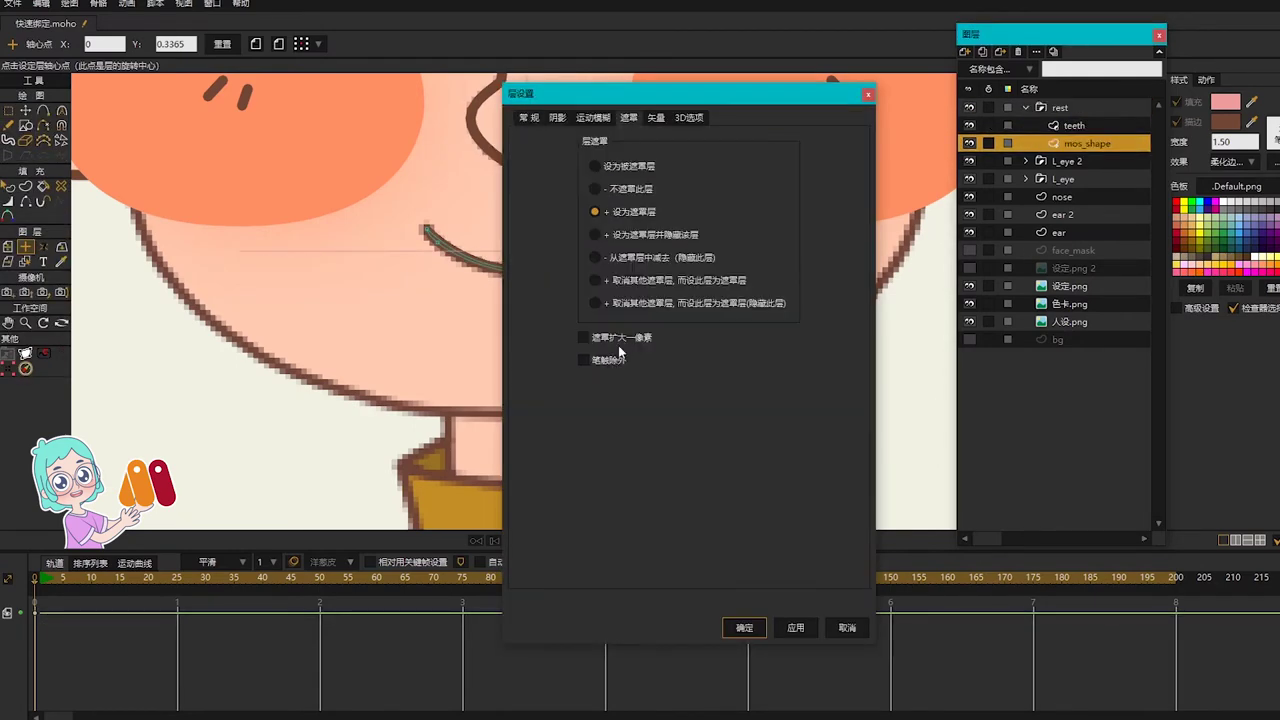
left_click(612, 358)
left_click(744, 627)
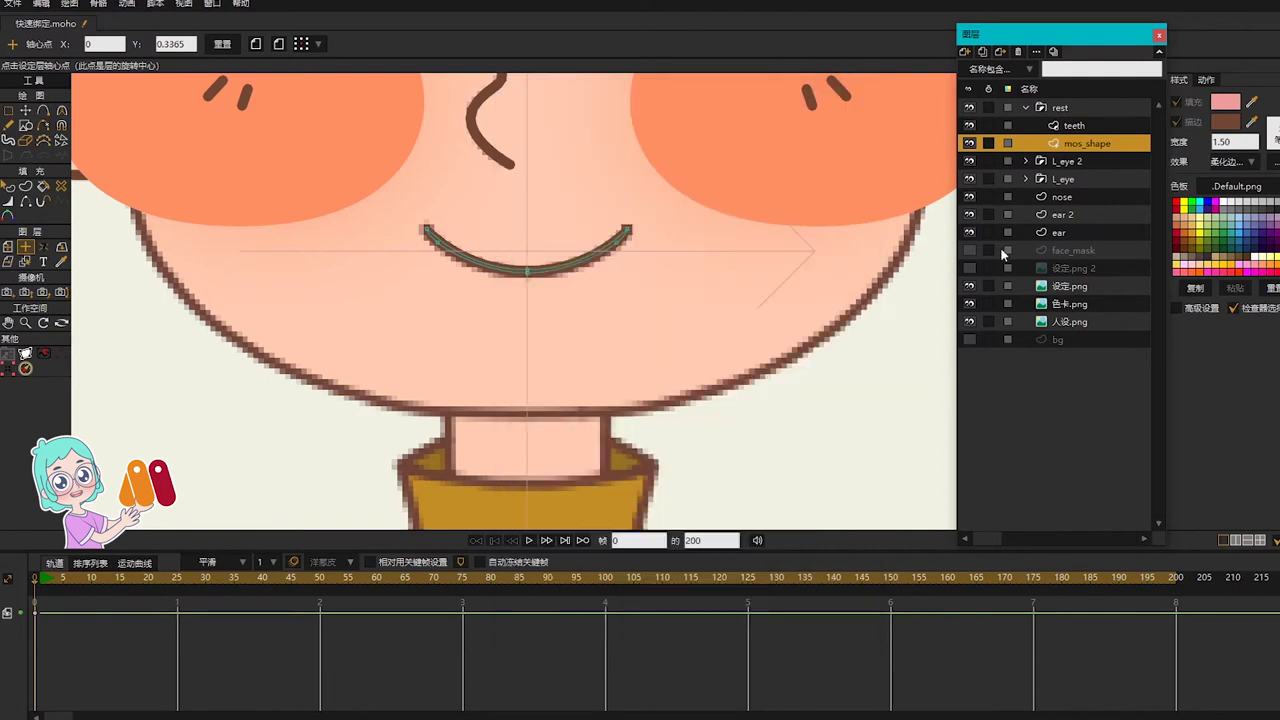
Step: Set the rest group's origin to its center and collapse the group
left_click(1060, 108)
left_click(318, 44)
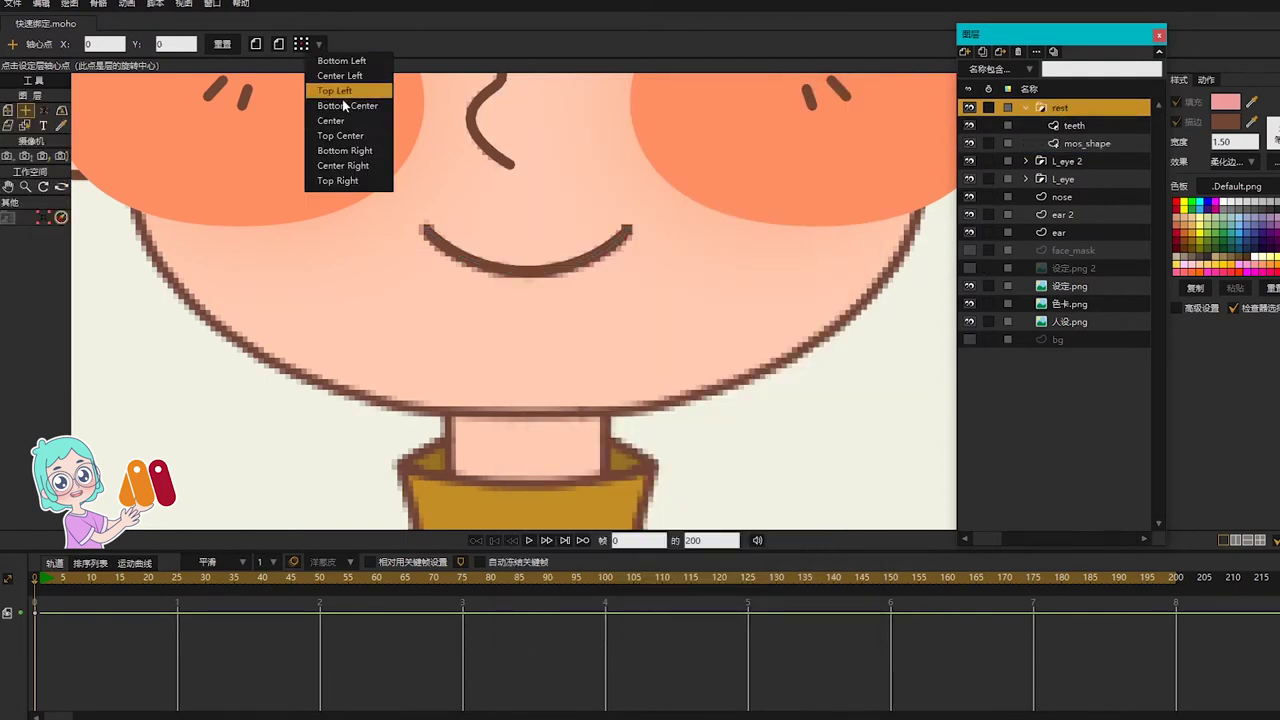
left_click(915, 150)
left_click(1026, 107)
Step: Create a switch layer named # mos and move the rest group into it
left_click(965, 52, "alt")
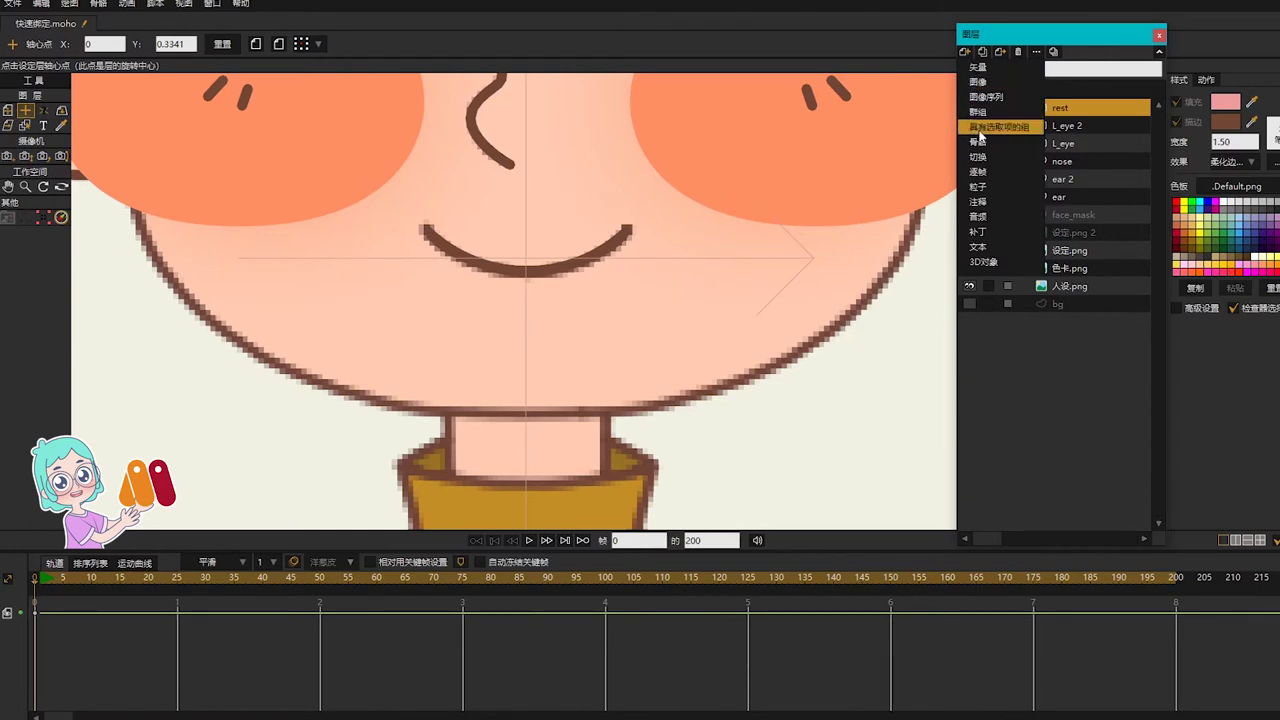
left_click(982, 160)
type("m")
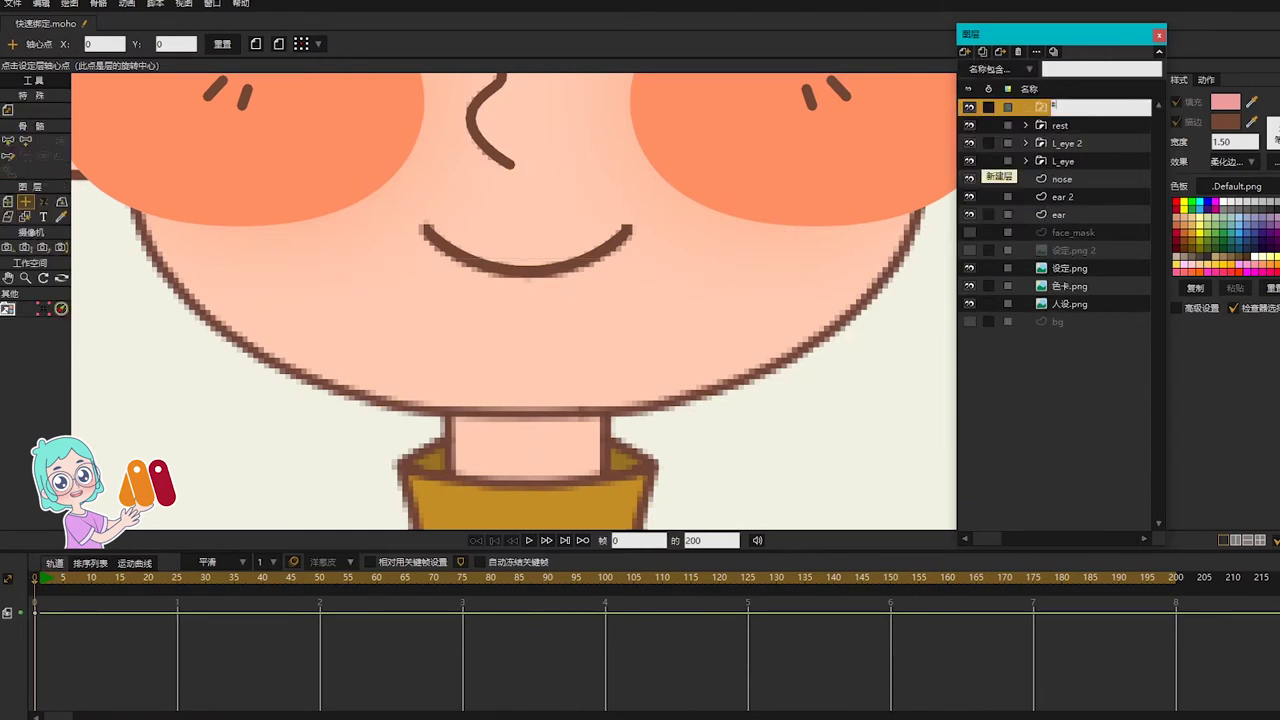
type("# mos")
key("Return")
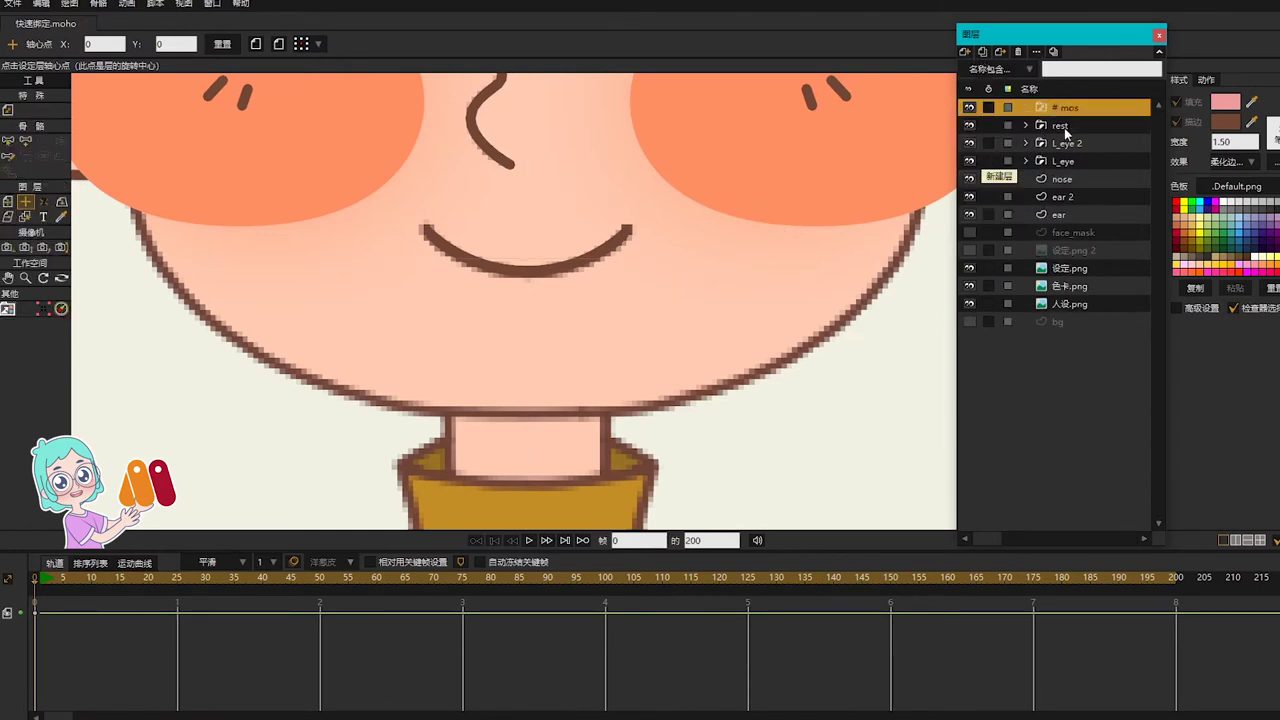
left_click_drag(1064, 127, 1063, 108)
Step: Set the # mos switch layer's origin to its center and collapse the layer
left_click(301, 44)
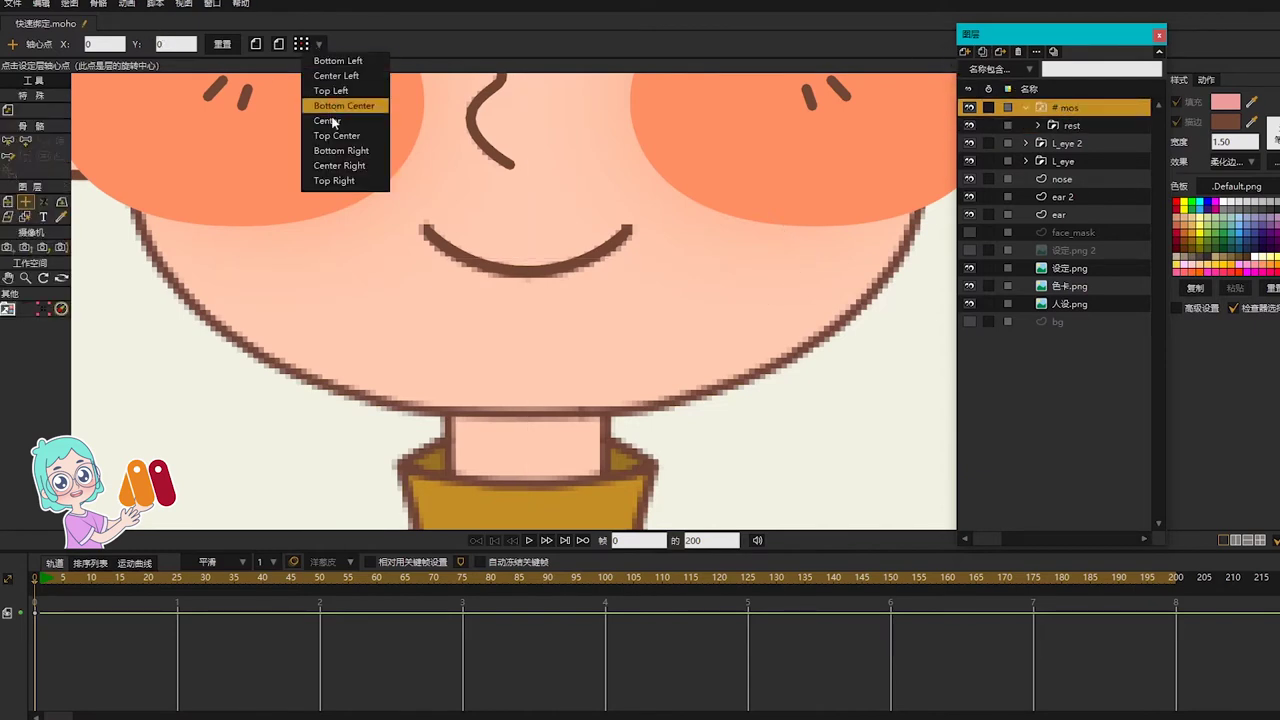
left_click(340, 128)
scroll(643, 265, "down", 2)
scroll(643, 265, "down", 3)
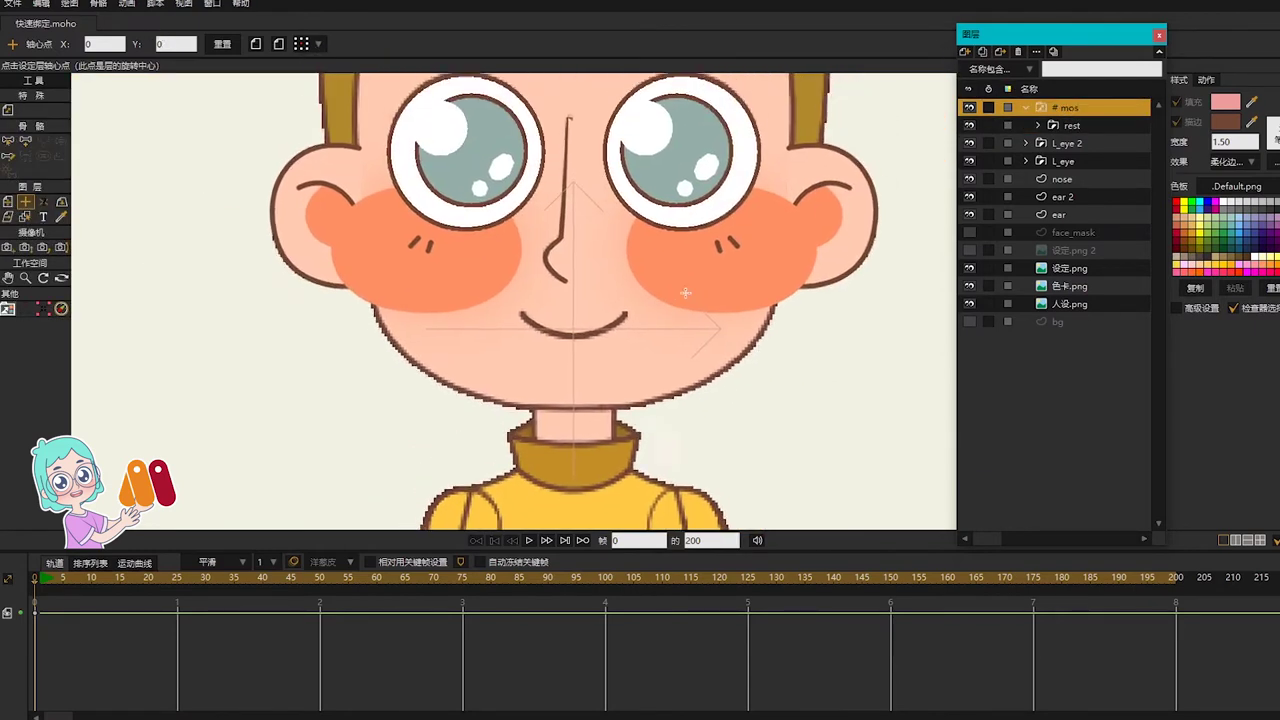
left_click(1026, 107)
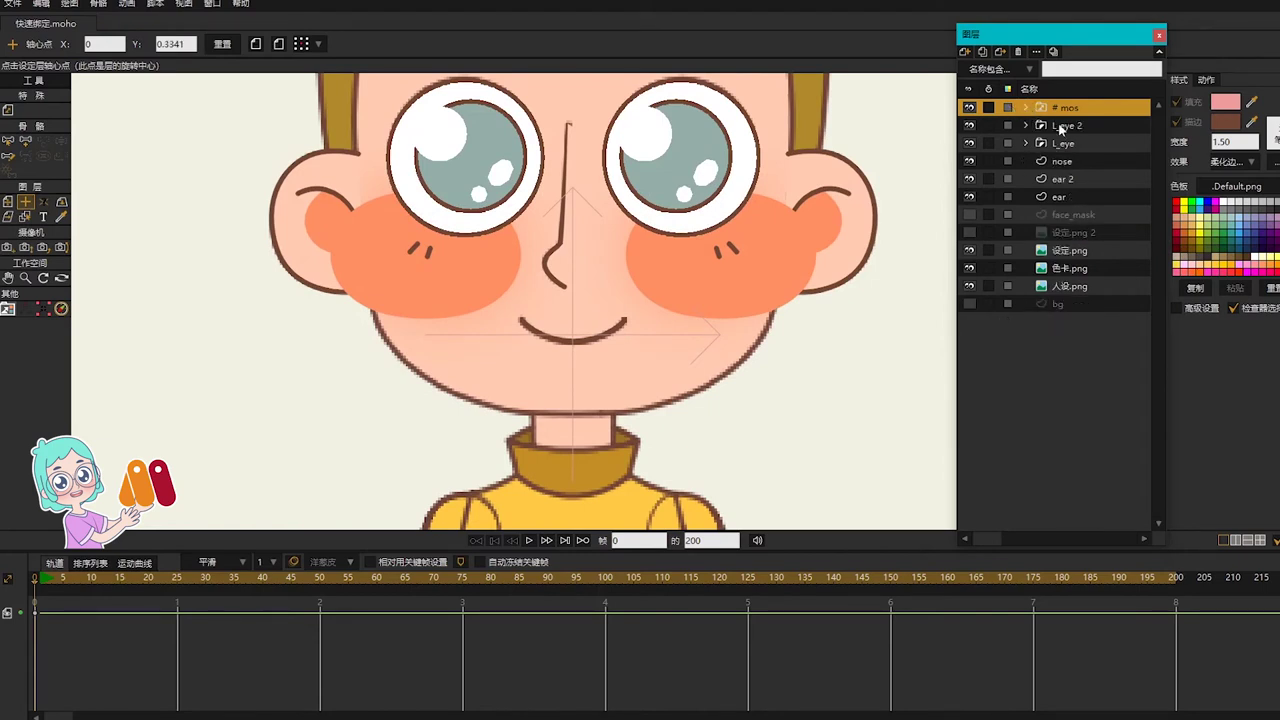
Step: Reorder the layers with nose on top, # mos below L_eye and face_mask made visible just above ear 2
mouse_move(1062, 110)
left_mouse_down()
mouse_move(1084, 165)
mouse_move(1081, 106)
left_mouse_up()
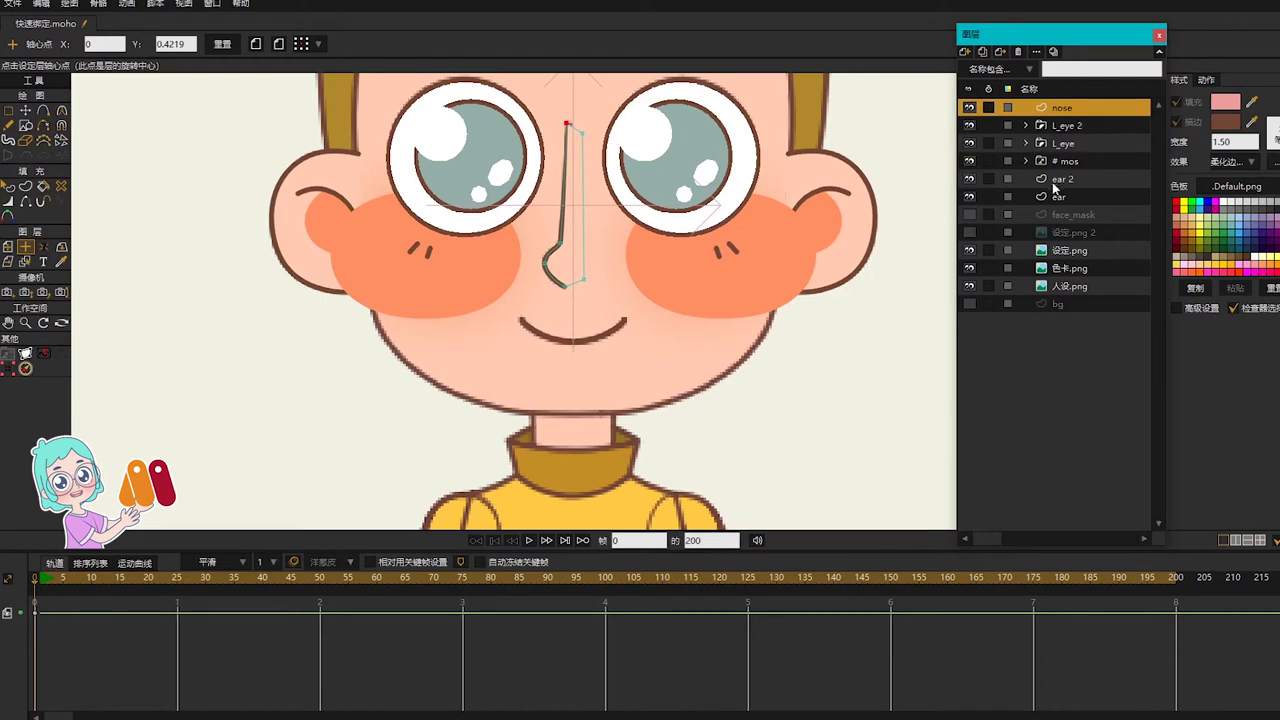
left_click_drag(1075, 217, 1068, 172)
scroll(740, 291, "down", 1)
Step: Create a group layer named face and move all layers from nose through ear into it
left_click(1050, 107)
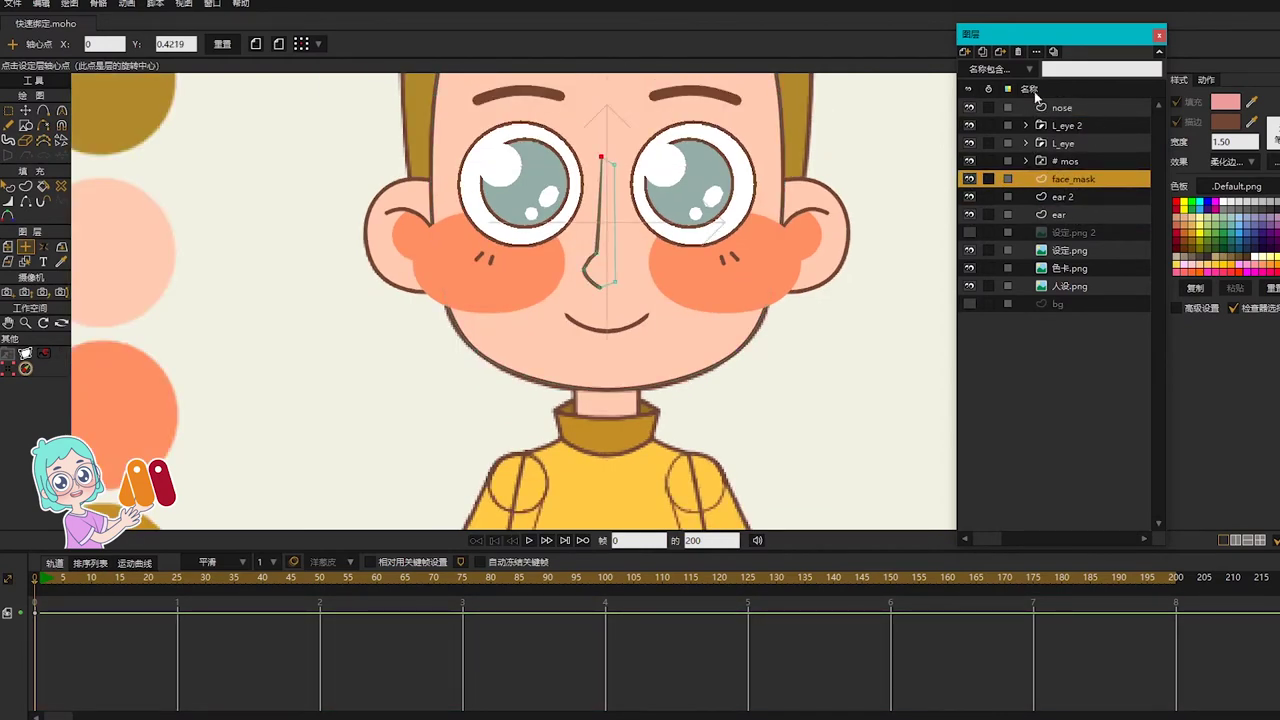
left_click(964, 51)
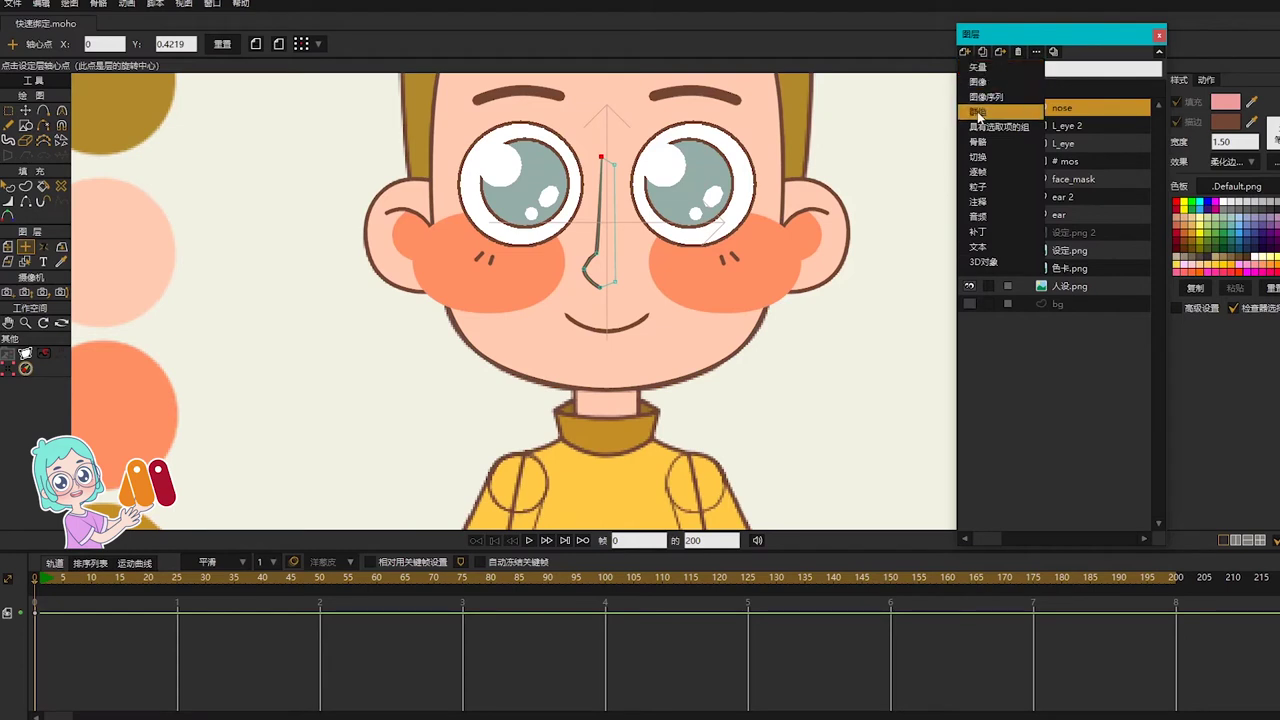
left_click(978, 112)
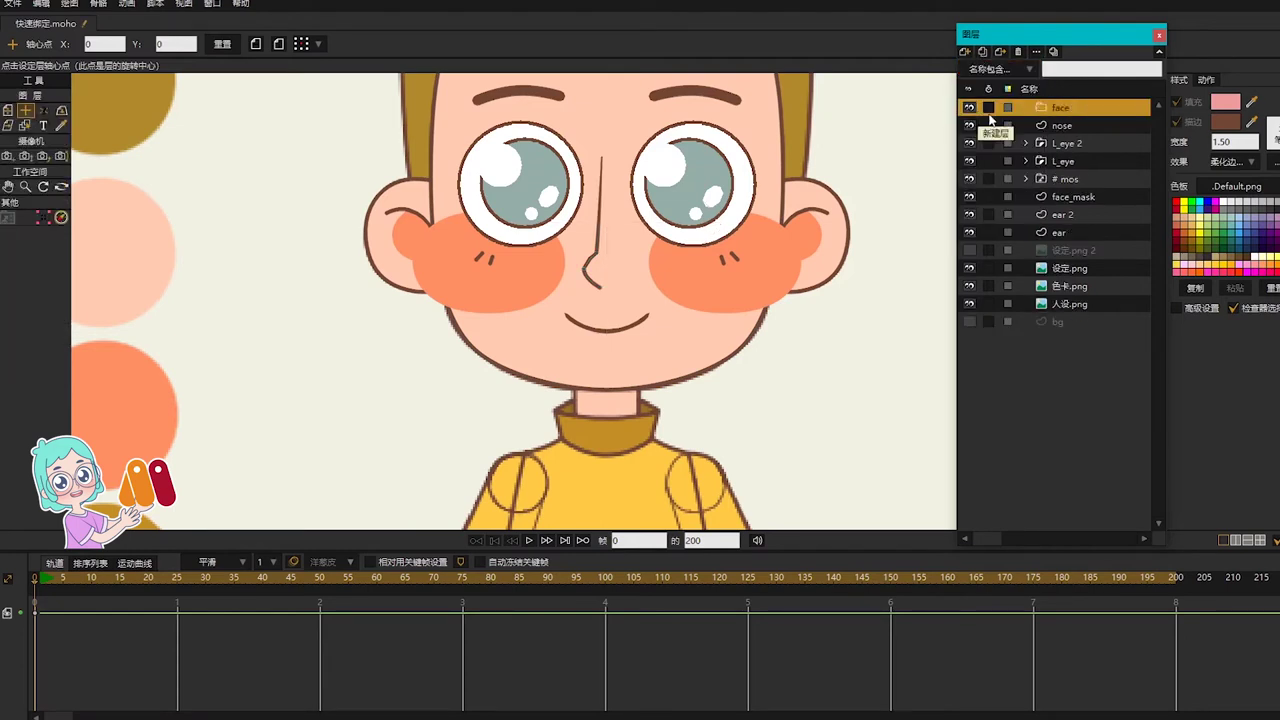
left_click(1063, 126)
left_click(1060, 232, "shift")
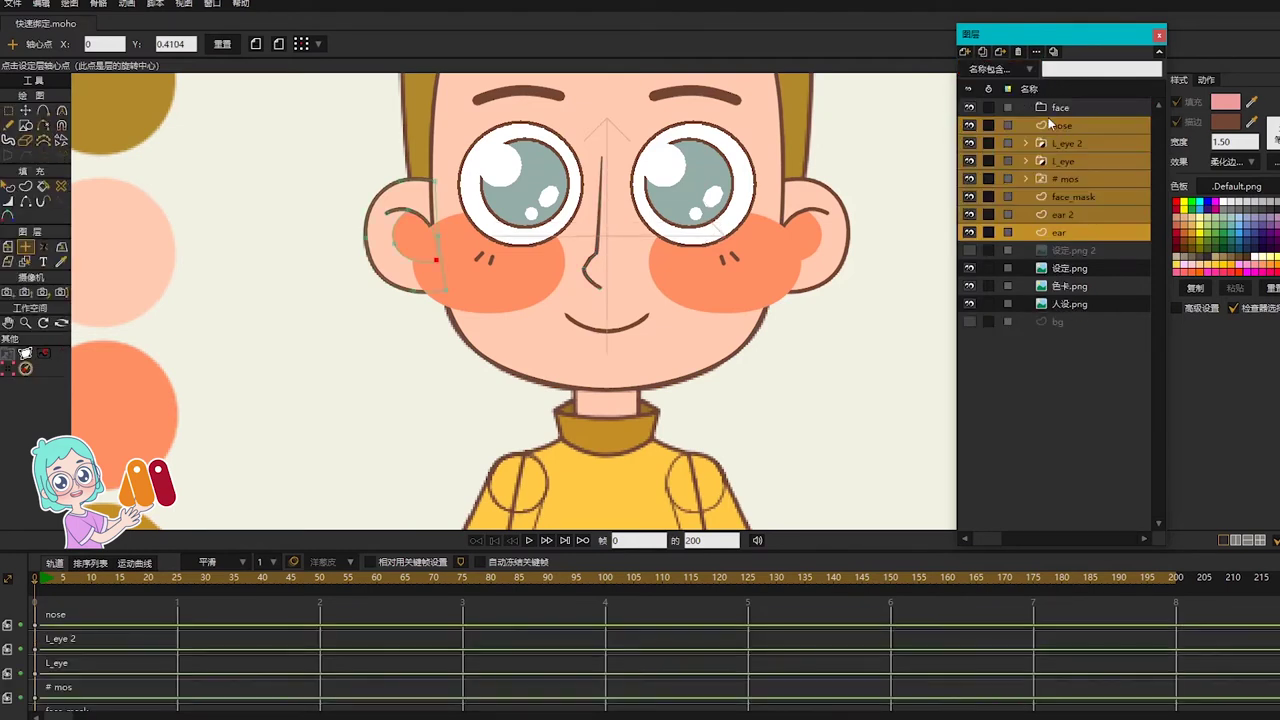
left_click_drag(1068, 118, 1068, 110)
Step: Enable masking for the face group with the group mask option 显示遮罩
left_click(1068, 110)
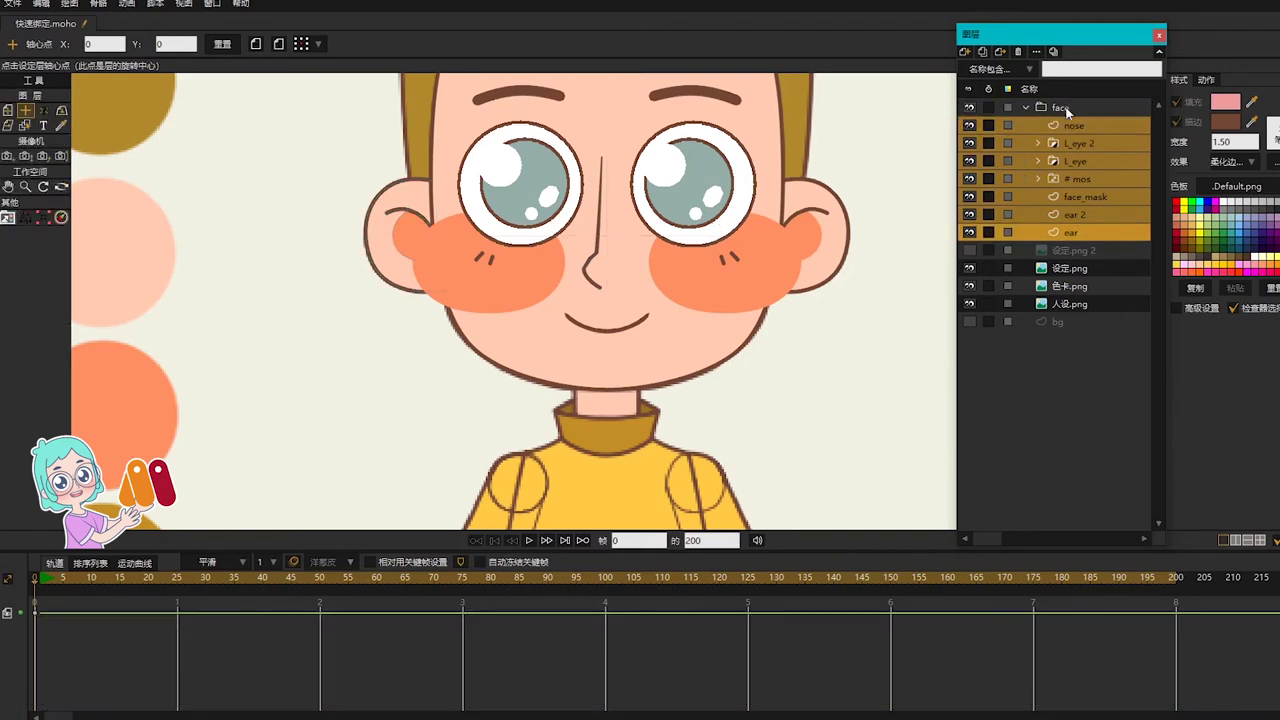
double_click(1068, 110)
left_click(630, 117)
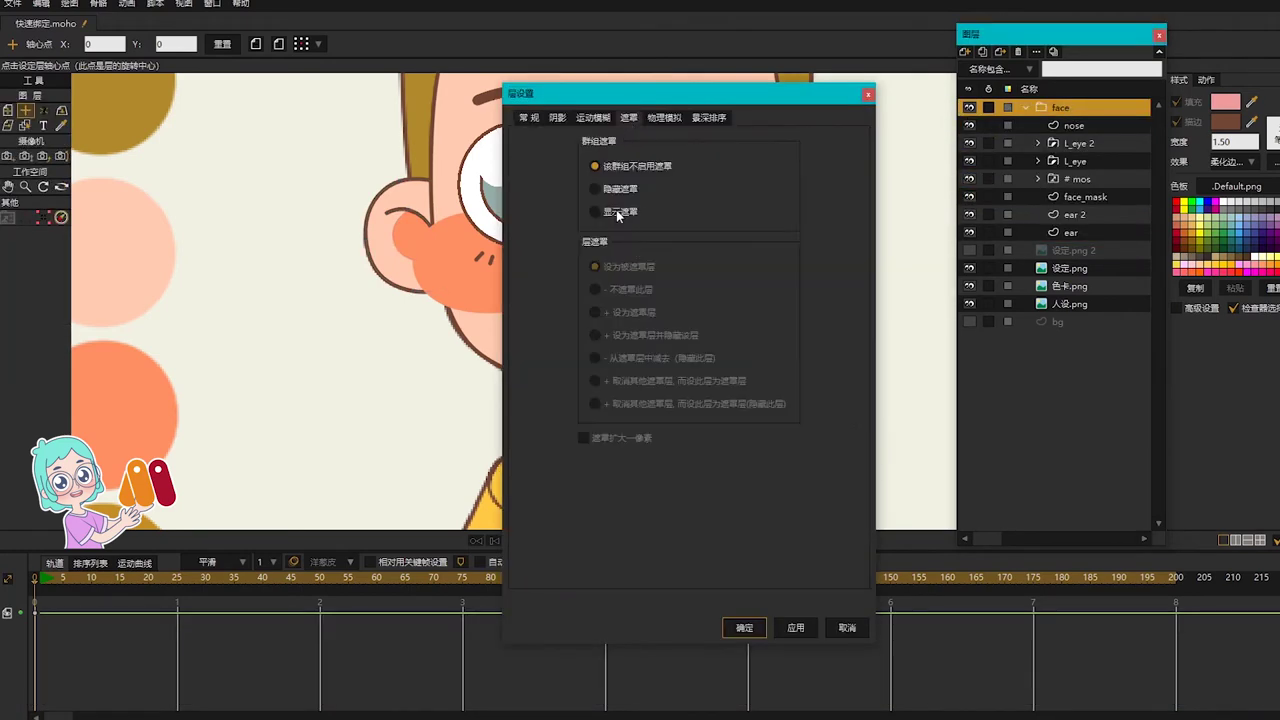
left_click(745, 628)
Step: Set face_mask to 取消其他遮罩层, 而设此层为遮罩层 and exclude both ear layers from masking (不遮罩此层)
right_click(1086, 199)
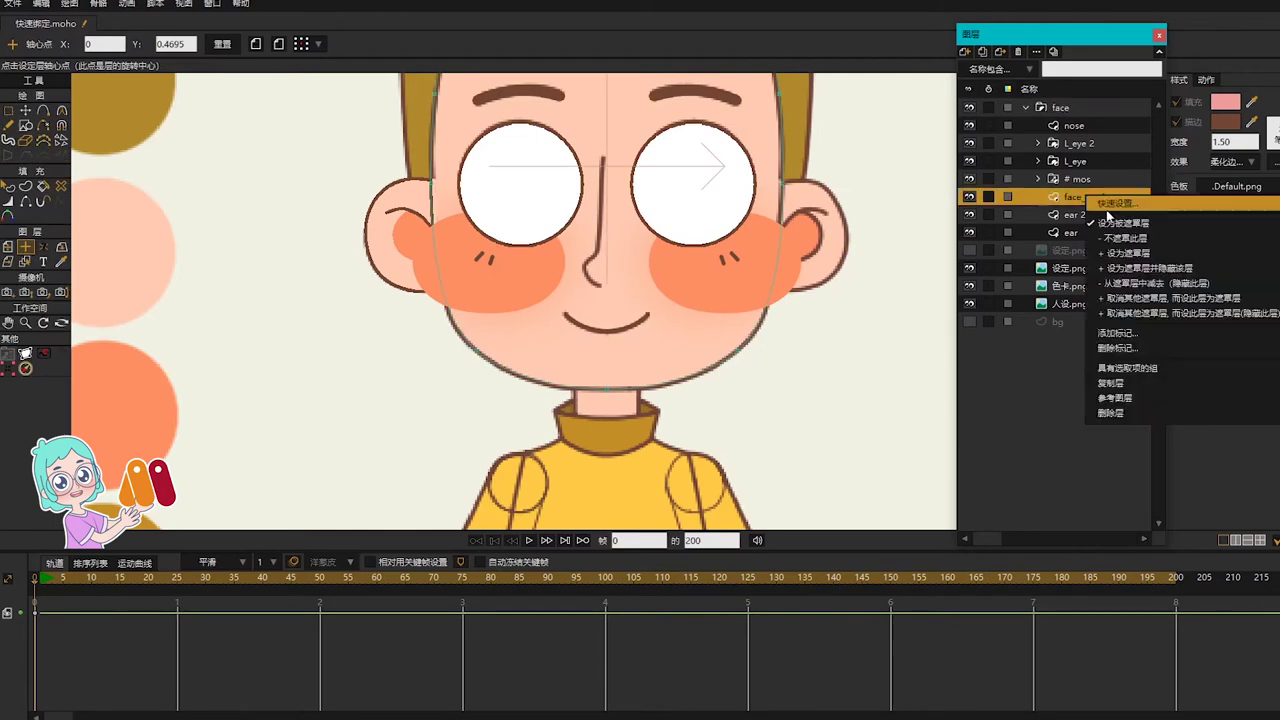
left_click(1131, 299)
right_click(1074, 216)
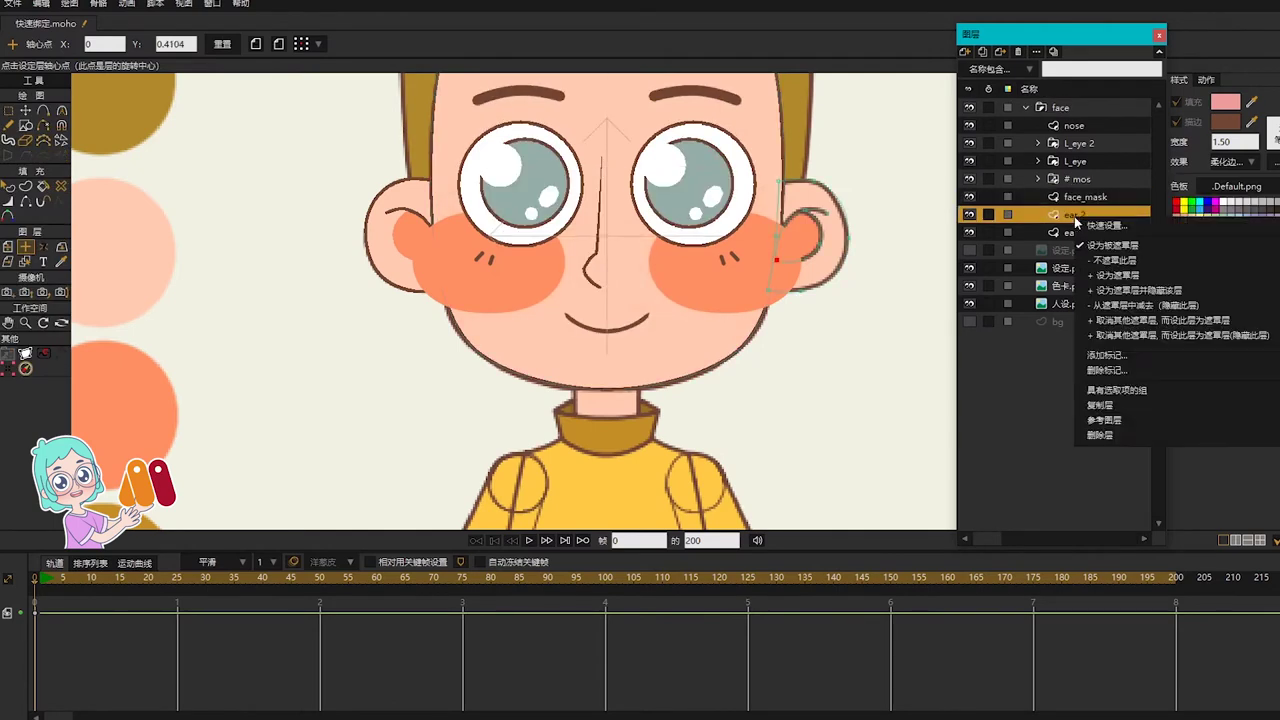
left_click(1110, 257)
right_click(1072, 232)
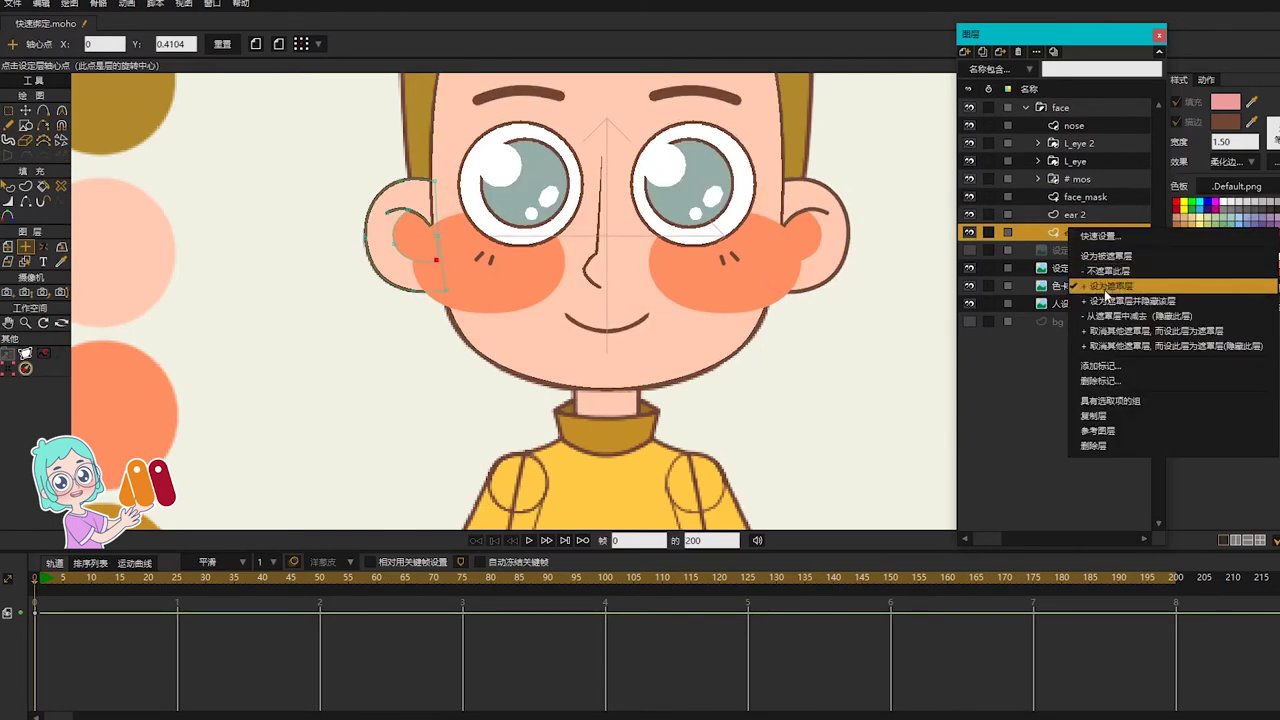
left_click(1077, 217)
Step: Adjust the face_mask layer's mask settings and set the nose layer to 不遮罩此层
double_click(1076, 197)
left_click(629, 118)
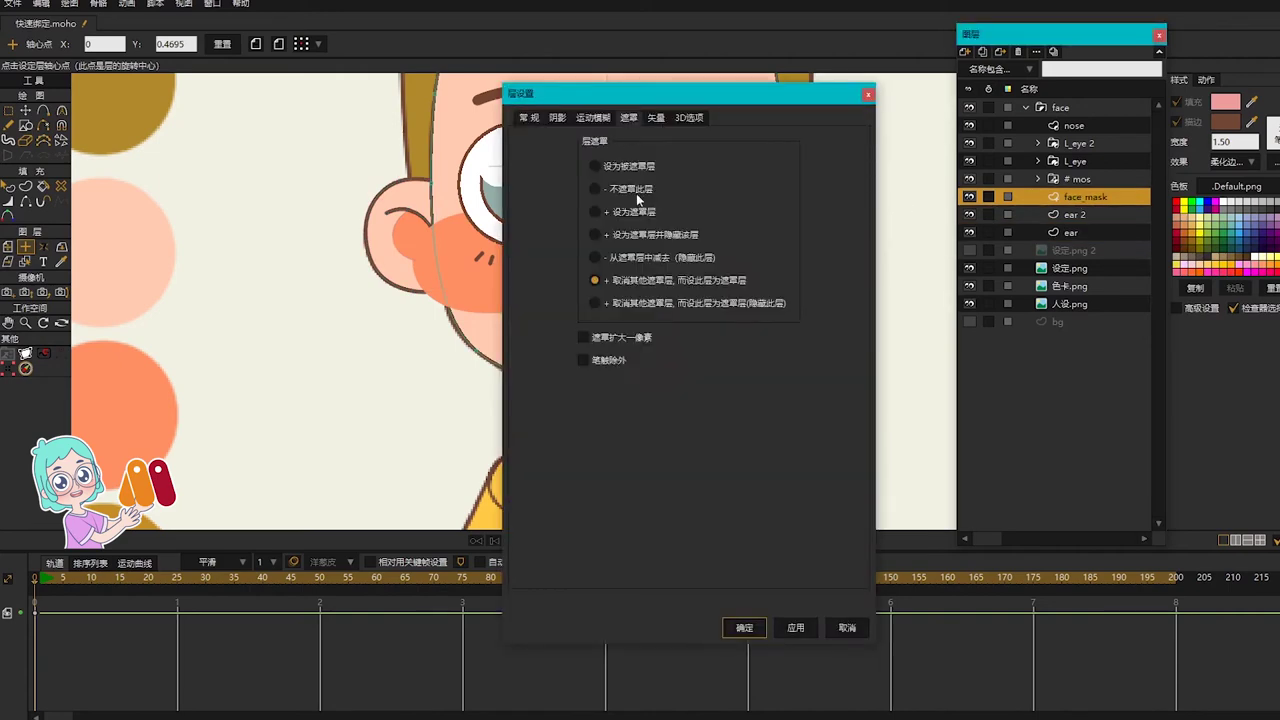
left_click(1071, 123)
right_click(1071, 122)
left_click(1100, 170)
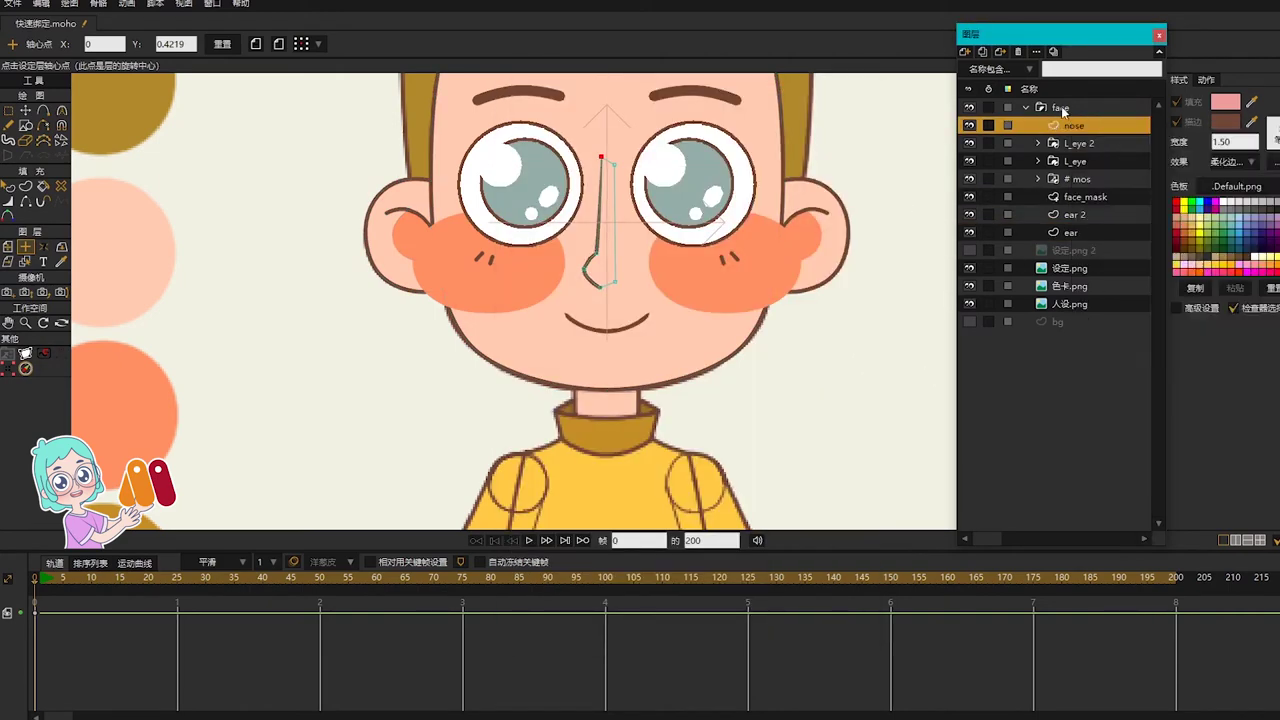
Step: Collapse the face group and render the current frame to check the masked face, then close the preview
left_click(1030, 110)
left_click(1026, 108)
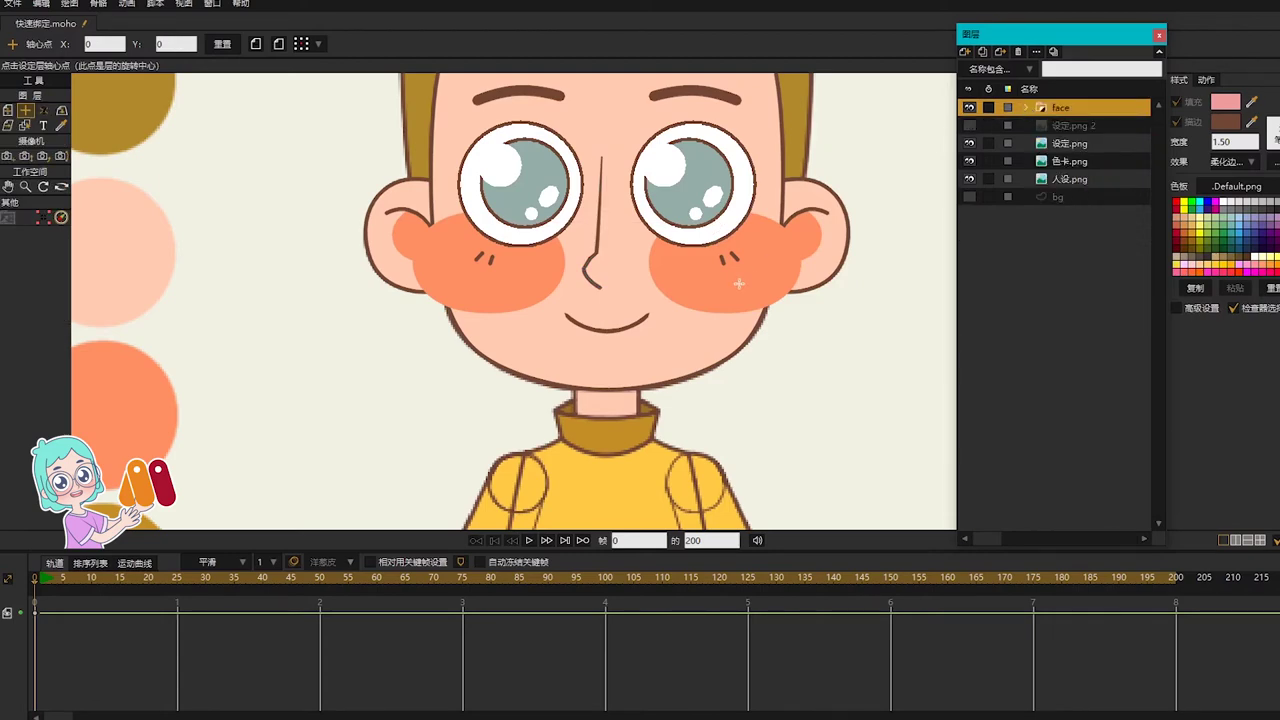
key("ctrl+r")
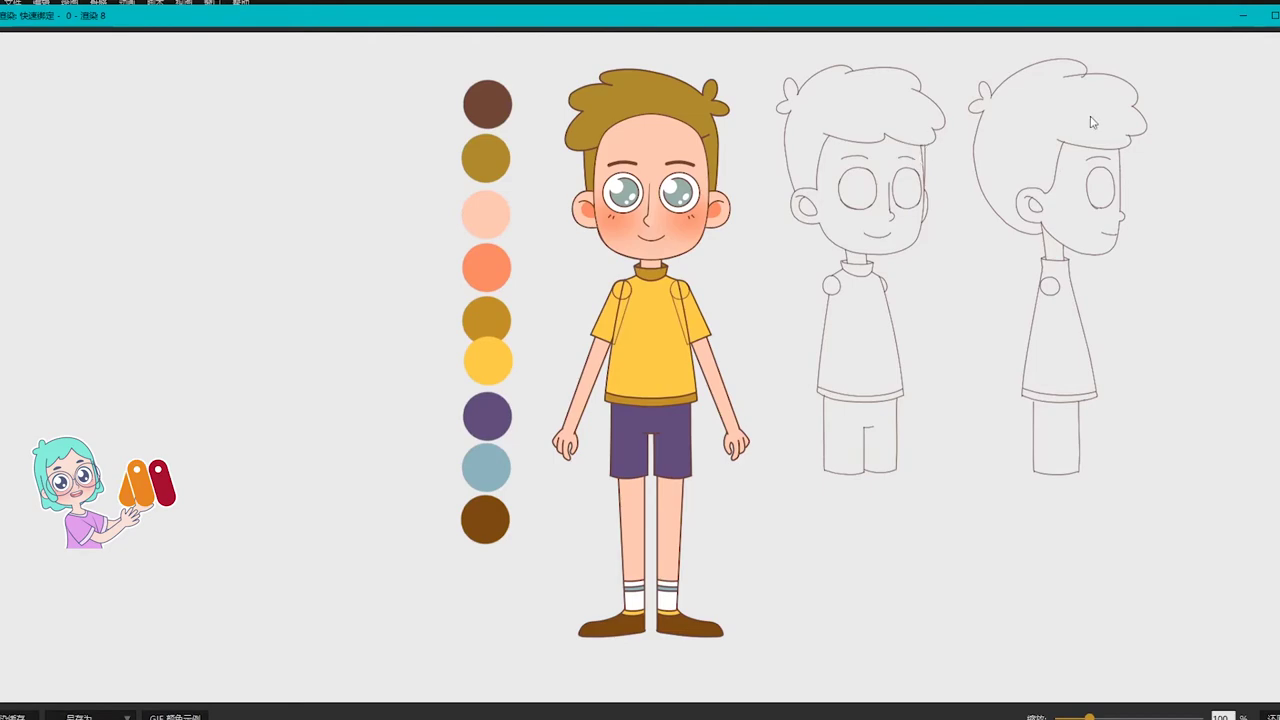
left_click(1267, 15)
Step: Move the nose layer between L_eye and # mos inside the face group and hide the 人设.png reference
scroll(726, 237, "up", 3)
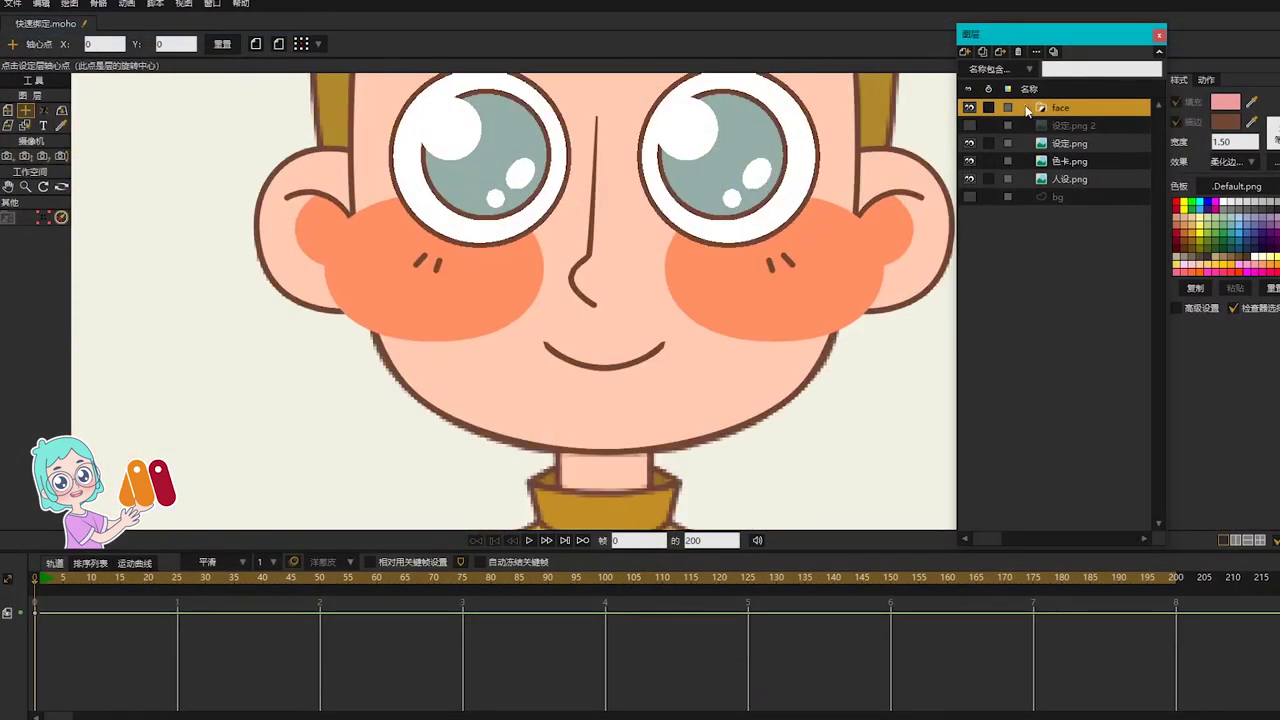
left_click(1026, 108)
left_click(1078, 127)
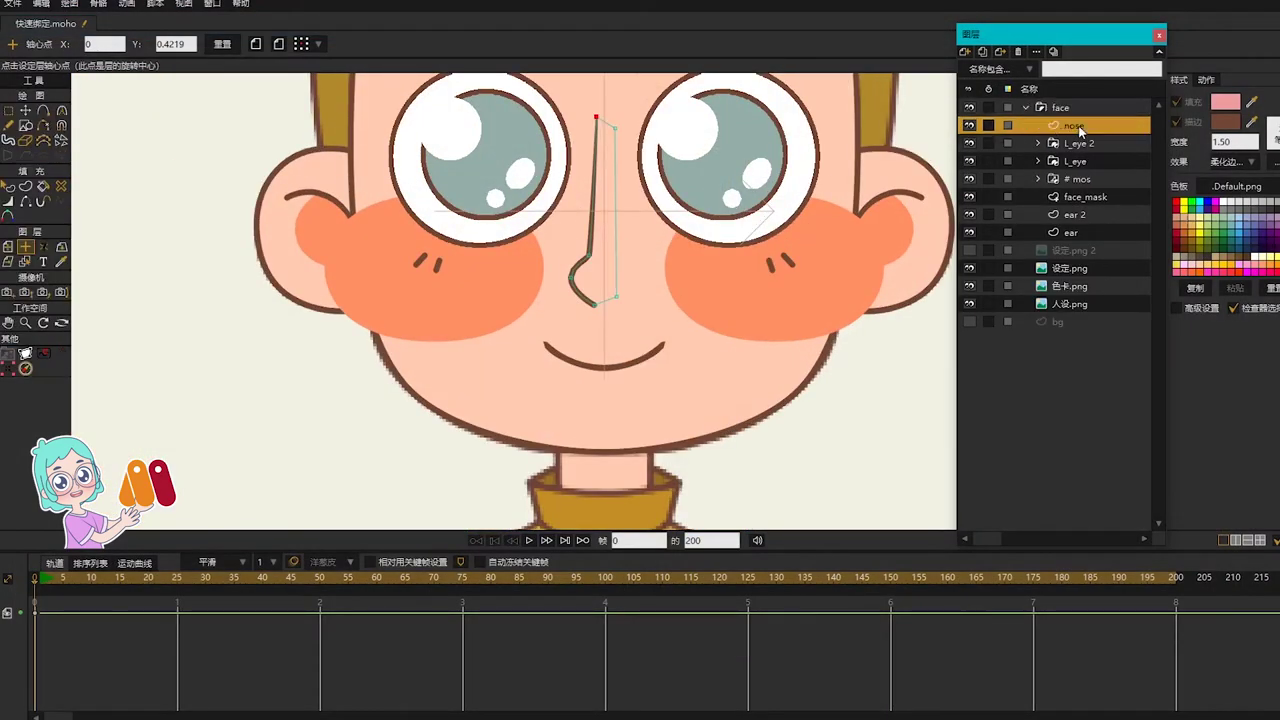
left_click_drag(1081, 145, 1086, 170)
scroll(510, 300, "down", 5)
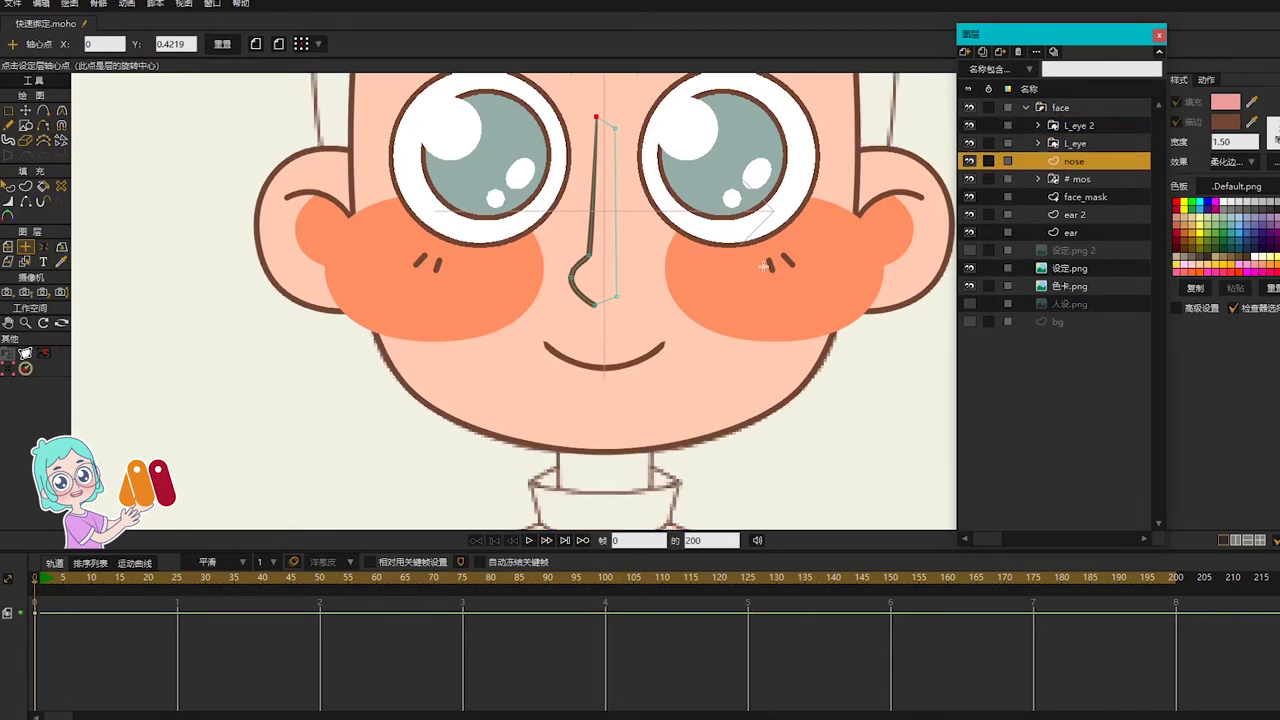
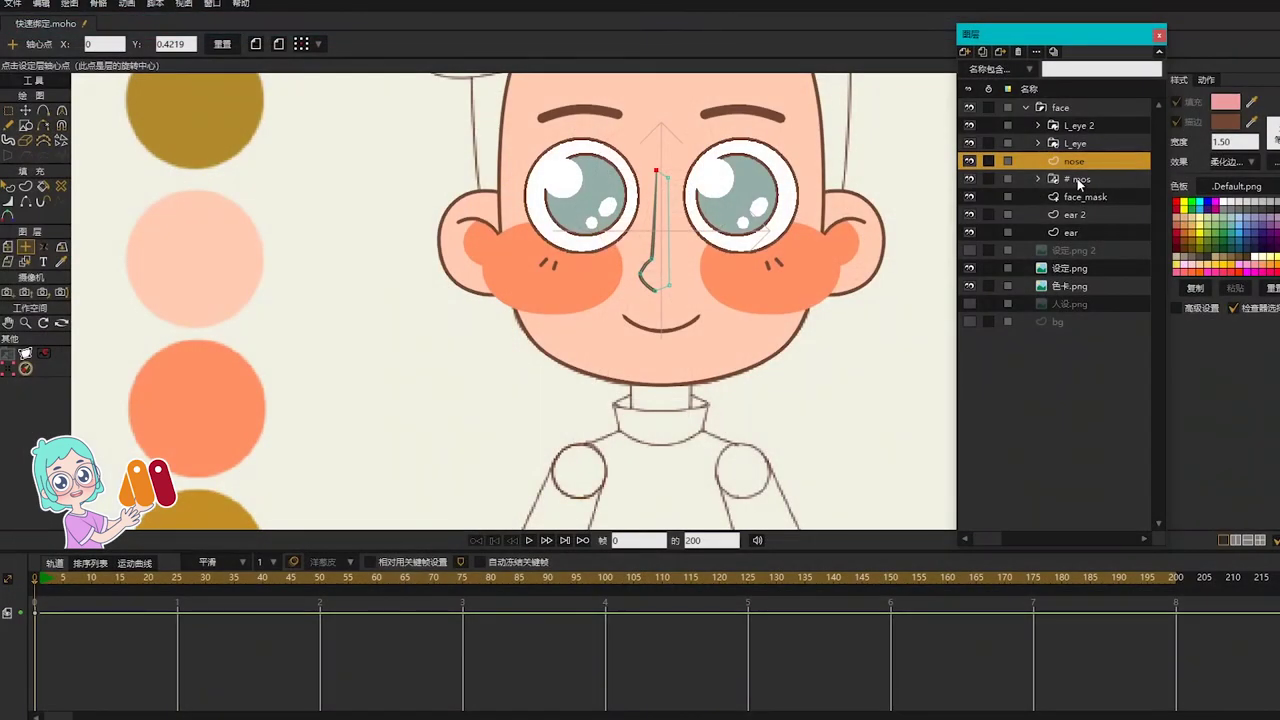
Step: Move the # mos layer to the top of the face group and apply the group's depth-sorting (景深排序) layer settings
left_click_drag(1077, 178, 1088, 117)
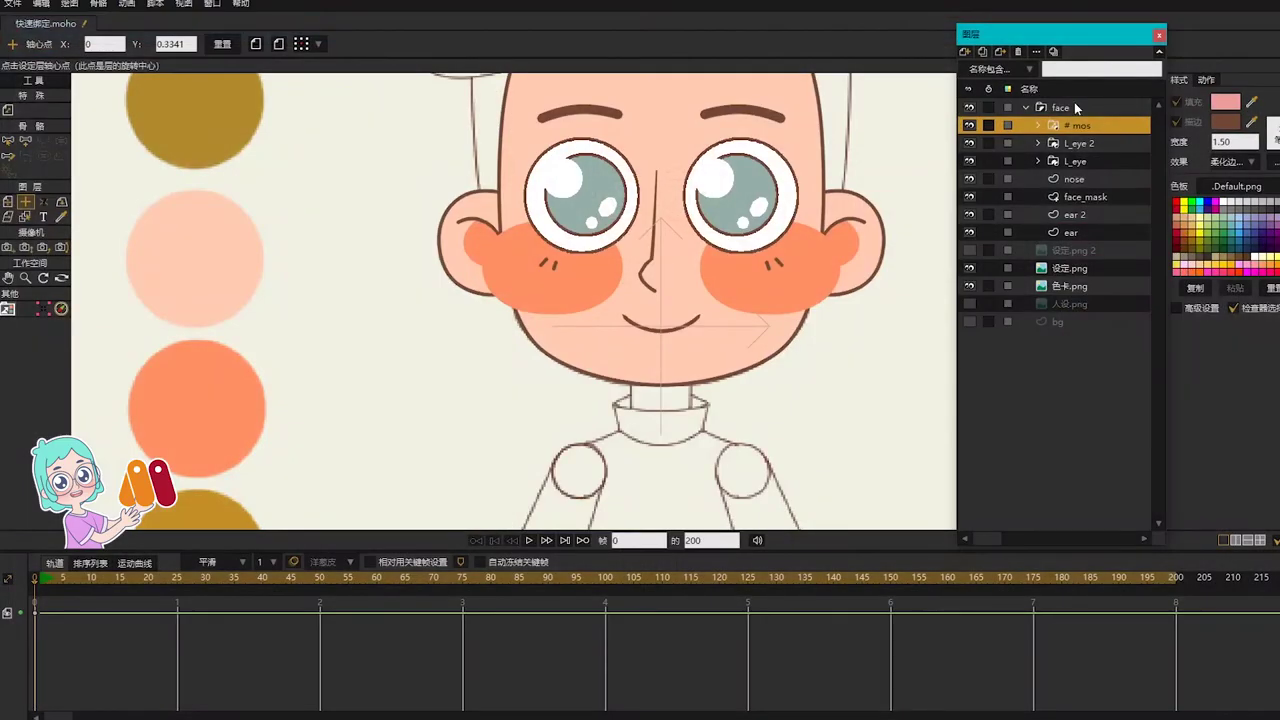
left_click(1074, 105)
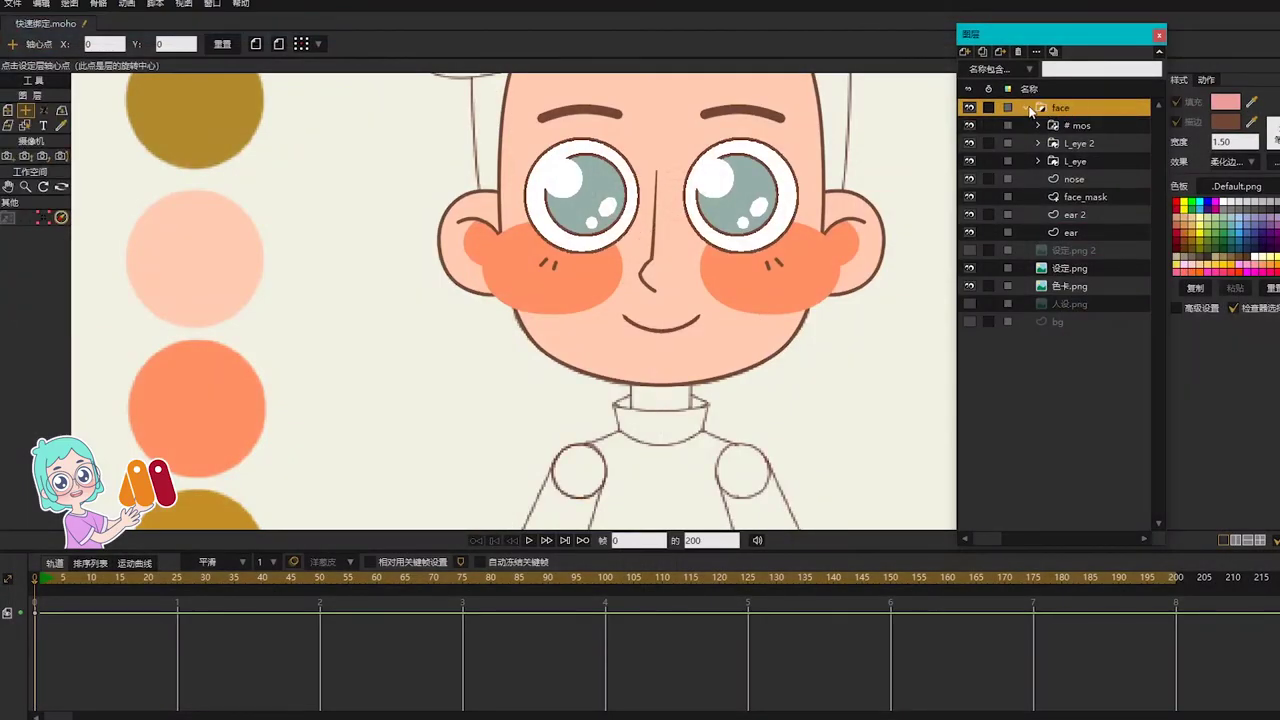
double_click(1072, 105)
left_click(709, 117)
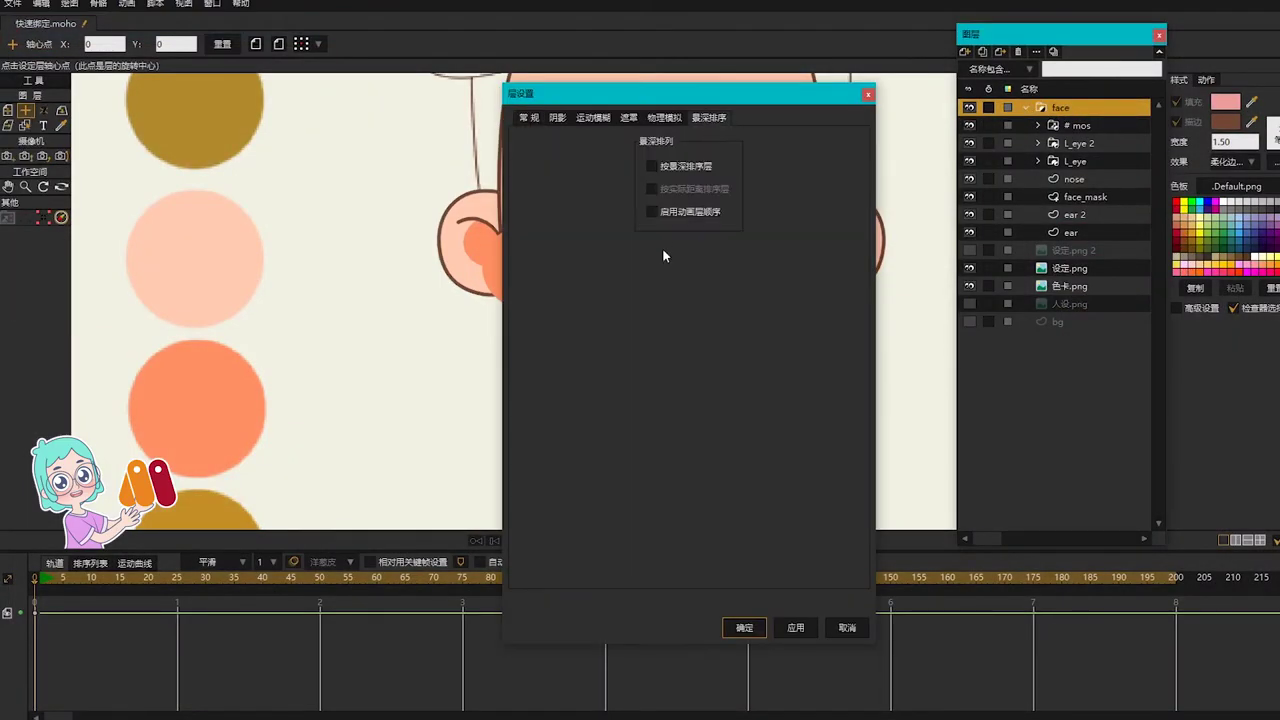
left_click(744, 627)
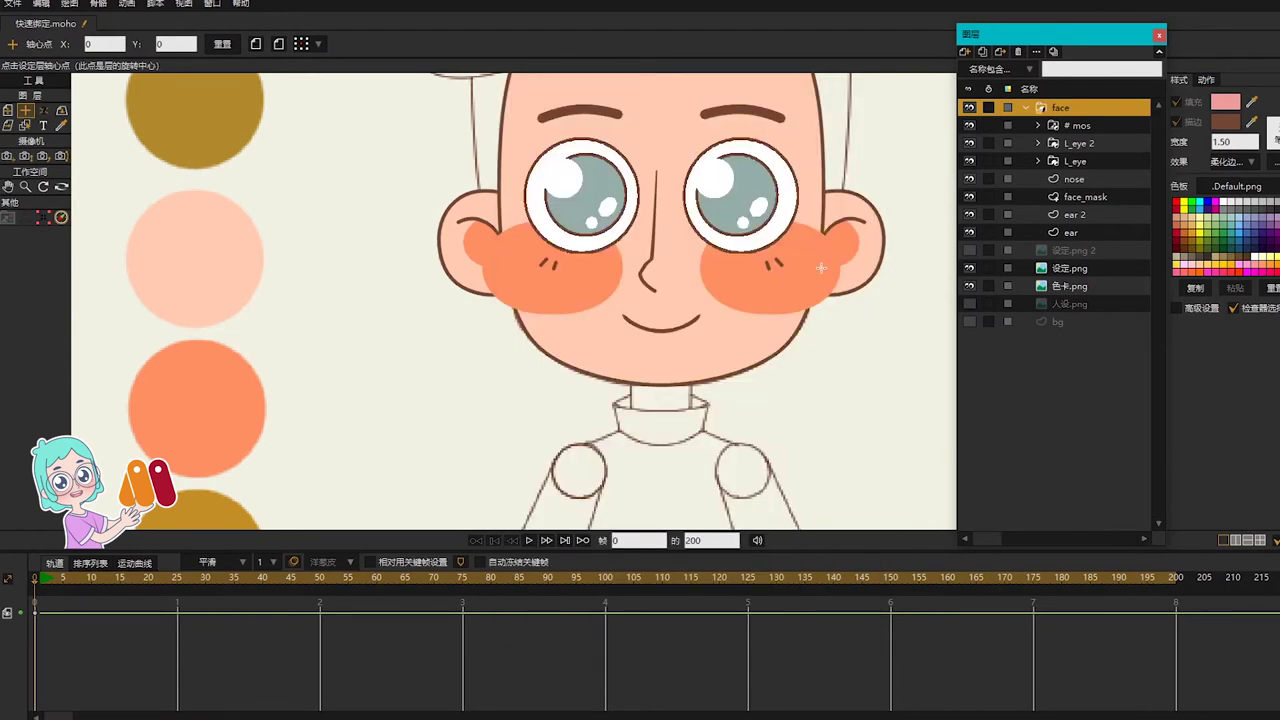
Step: Collapse the face group and hide it so only the reference sketch shows
scroll(820, 268, "down", 2)
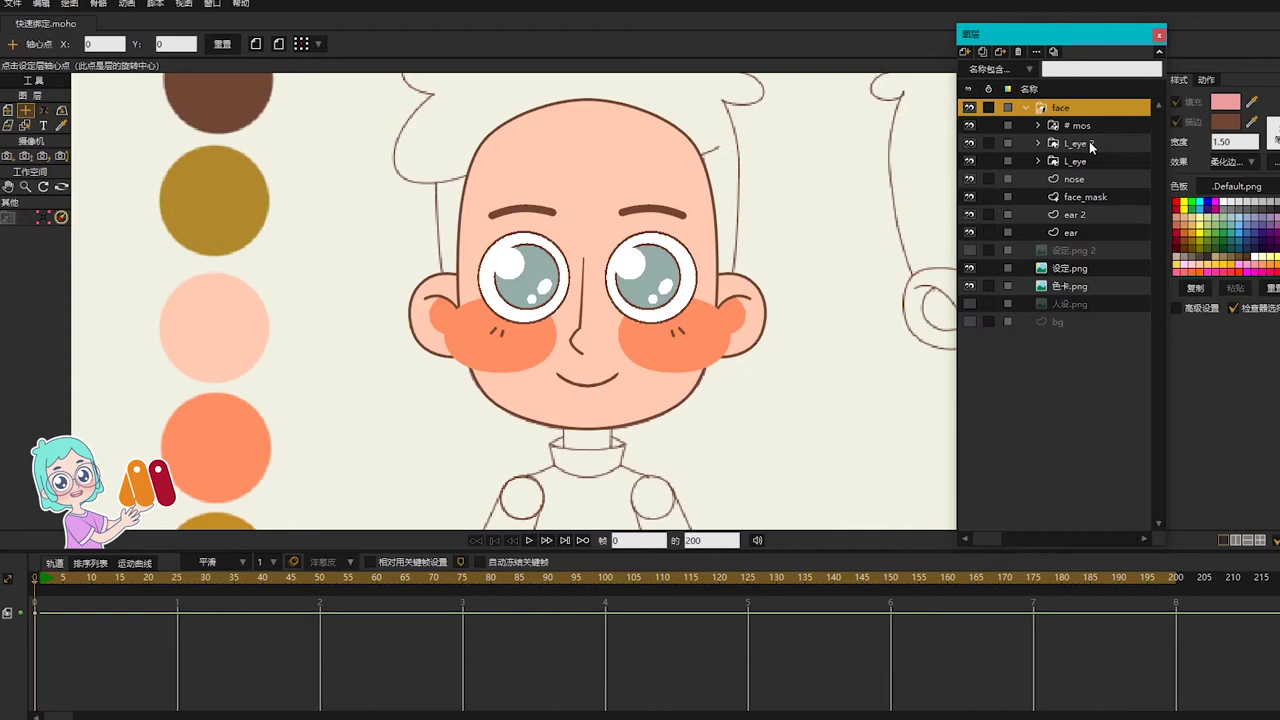
scroll(812, 143, "down", 1)
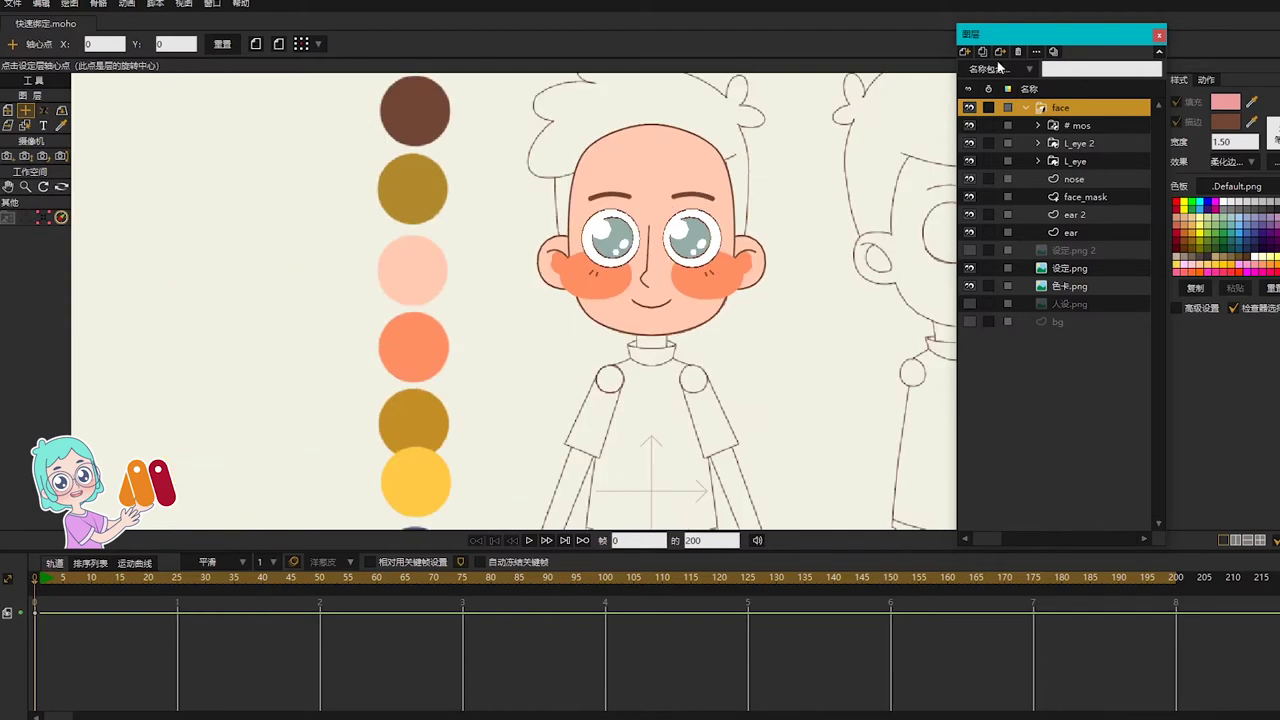
left_click(1028, 107)
left_click(968, 108)
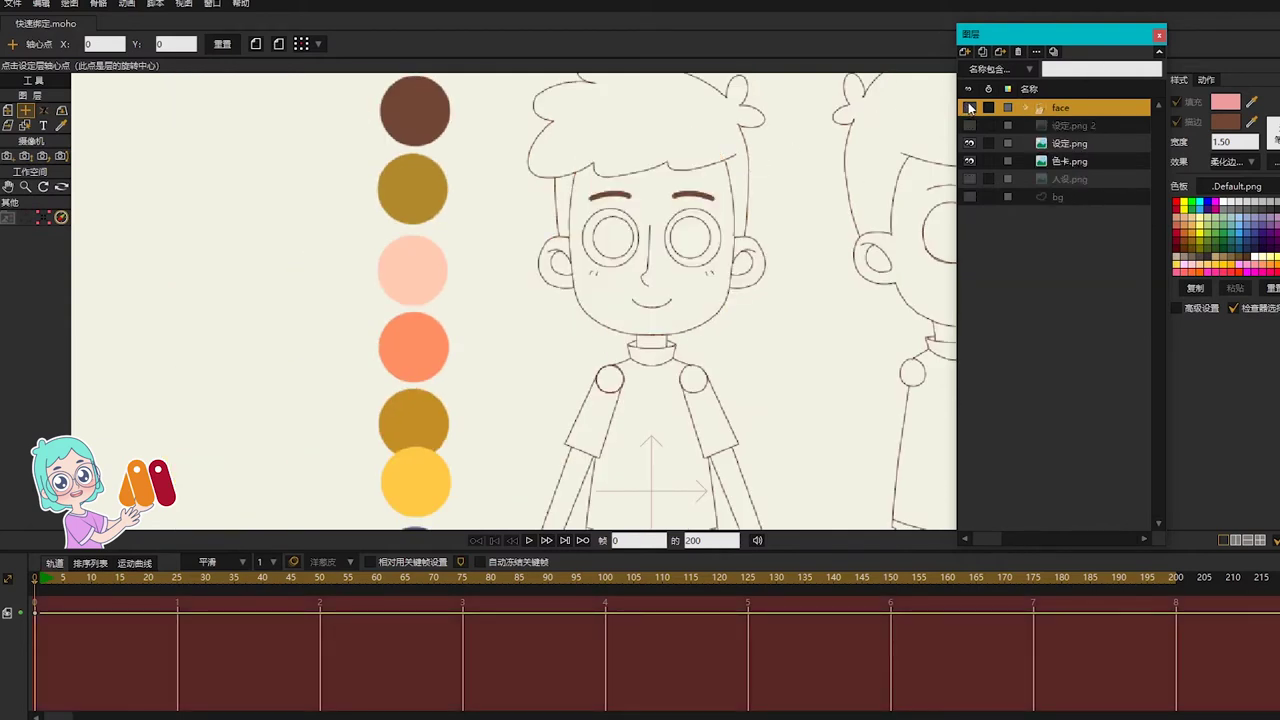
Step: Add a vector layer named hair above the face group
scroll(775, 240, "down", 1)
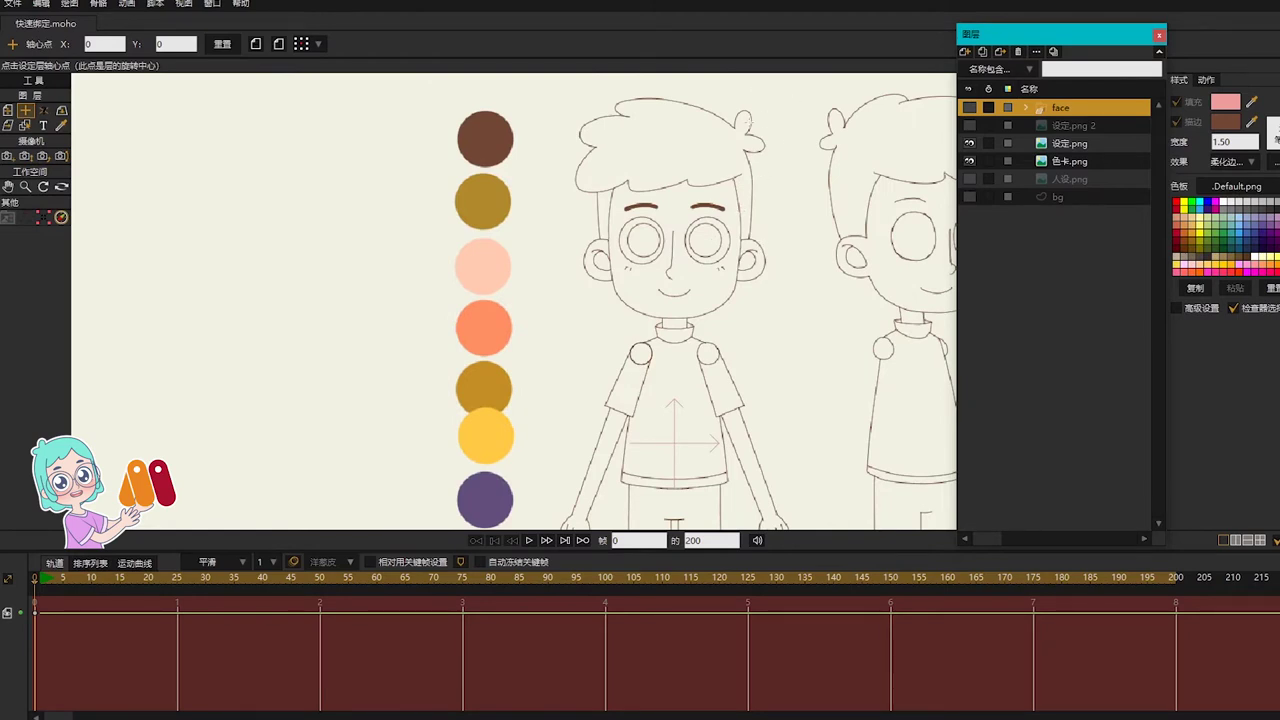
left_click_drag(785, 195, 718, 241)
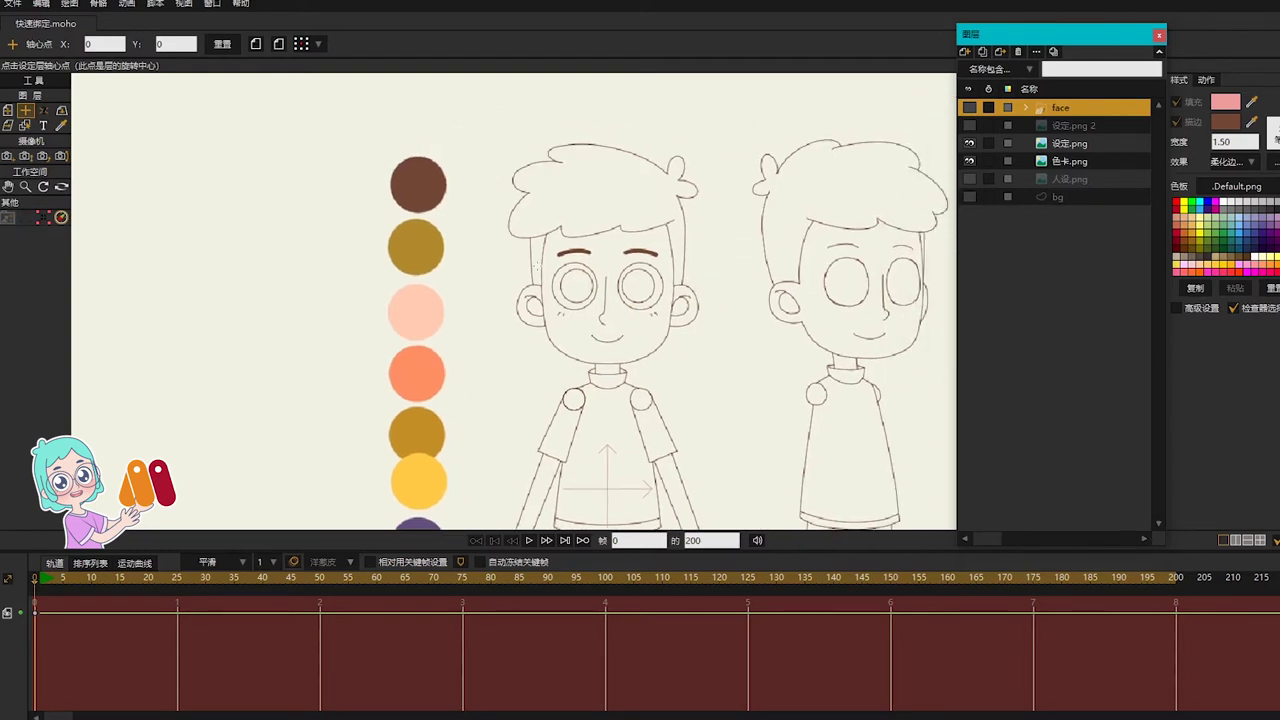
left_click(964, 51)
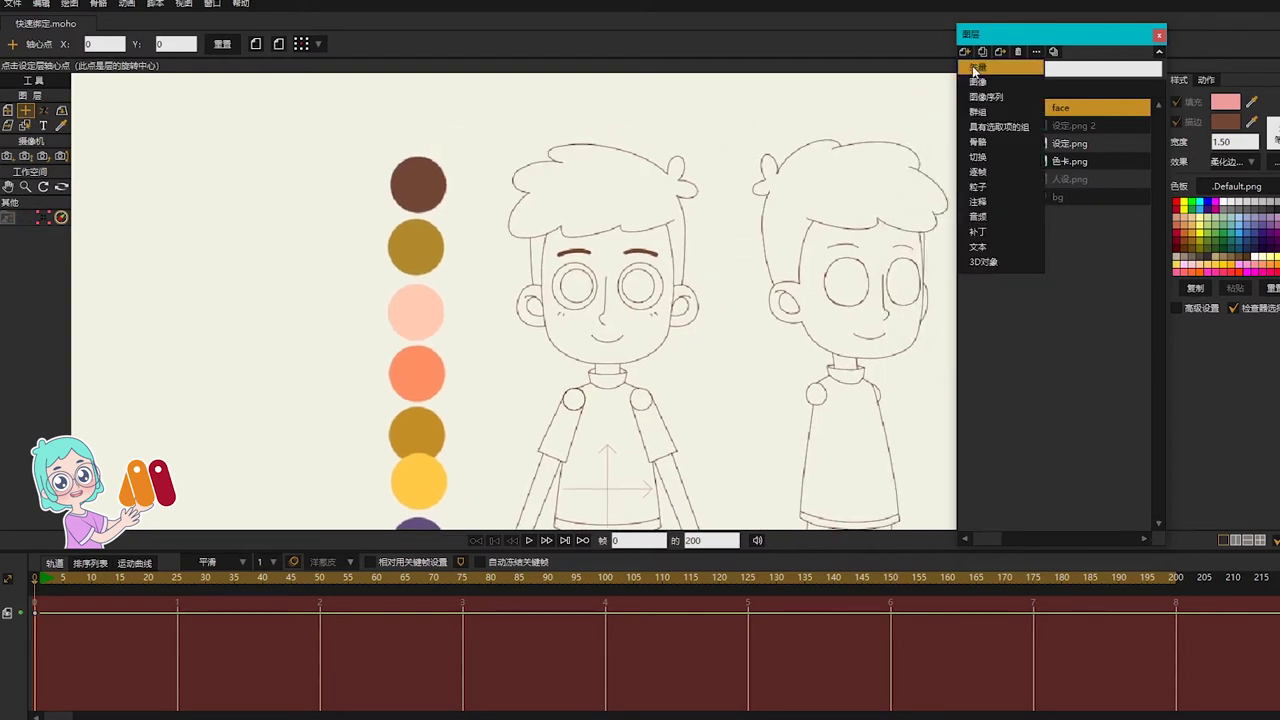
left_click(974, 72)
type("hair")
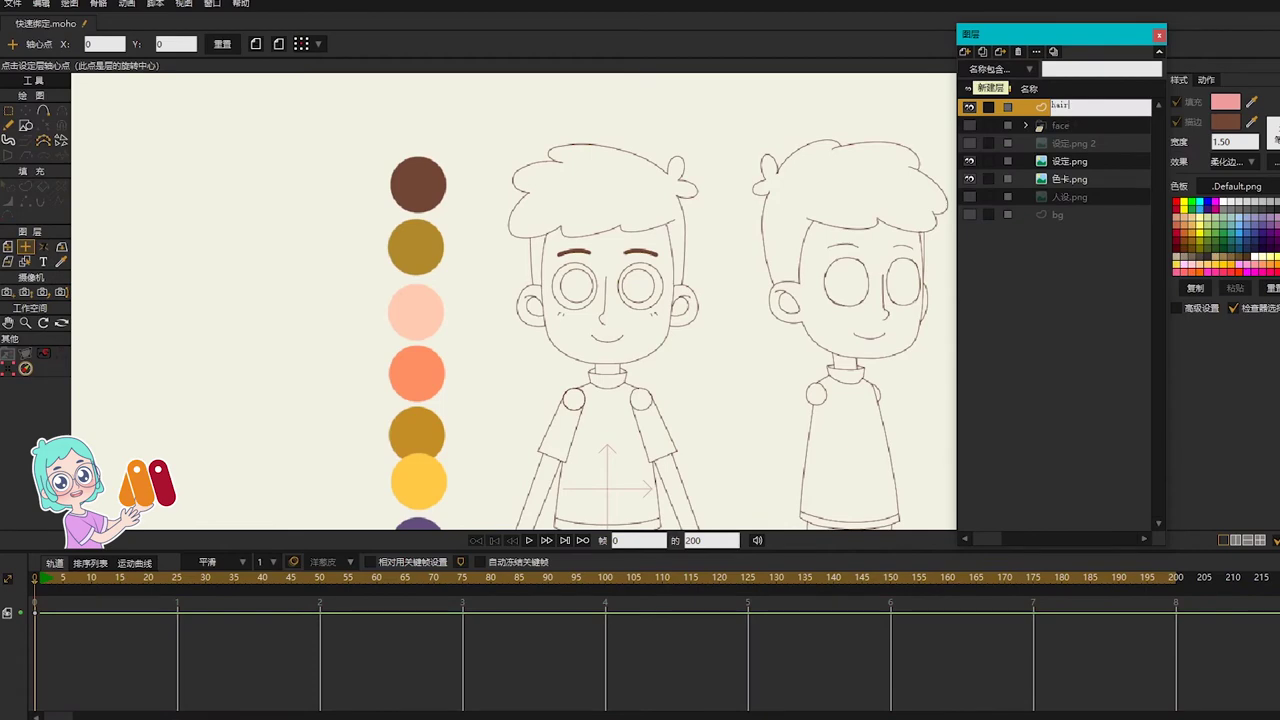
key("Return")
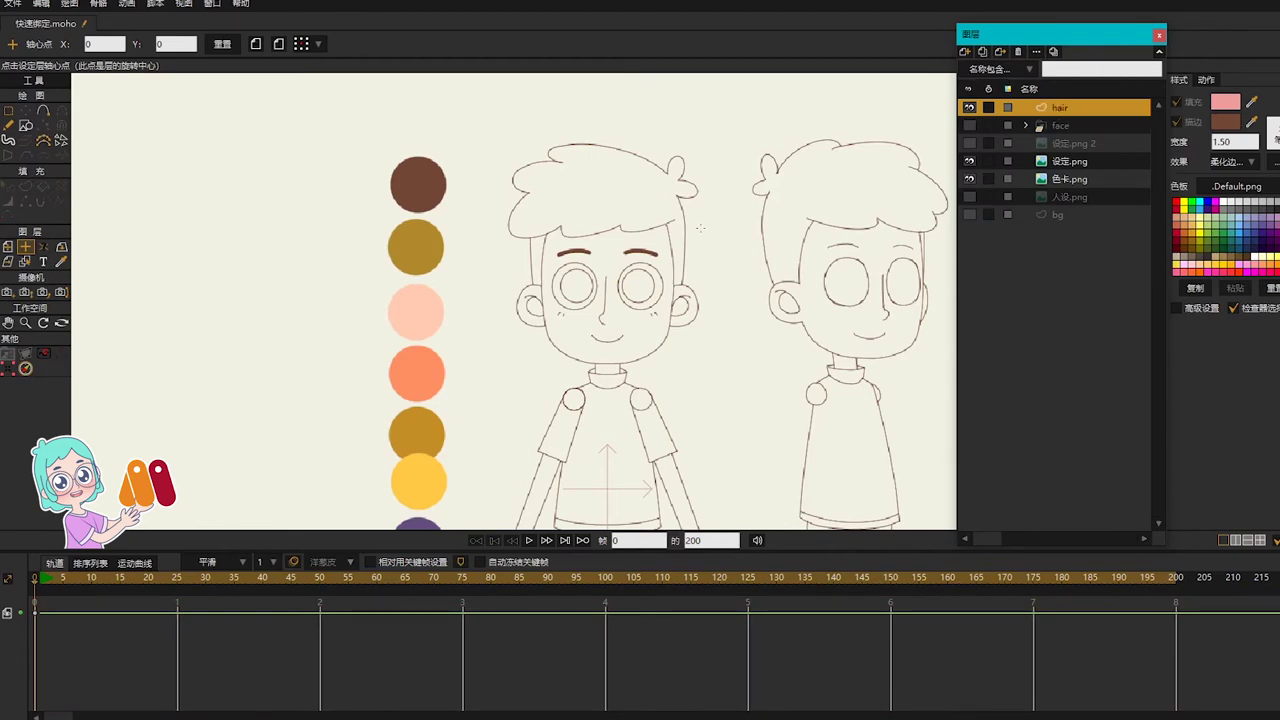
Step: Trace the boy's front hair on the hair layer as a closed point curve following the fringe in the sketch
scroll(696, 229, "up", 3)
left_click_drag(696, 229, 713, 270)
key("a")
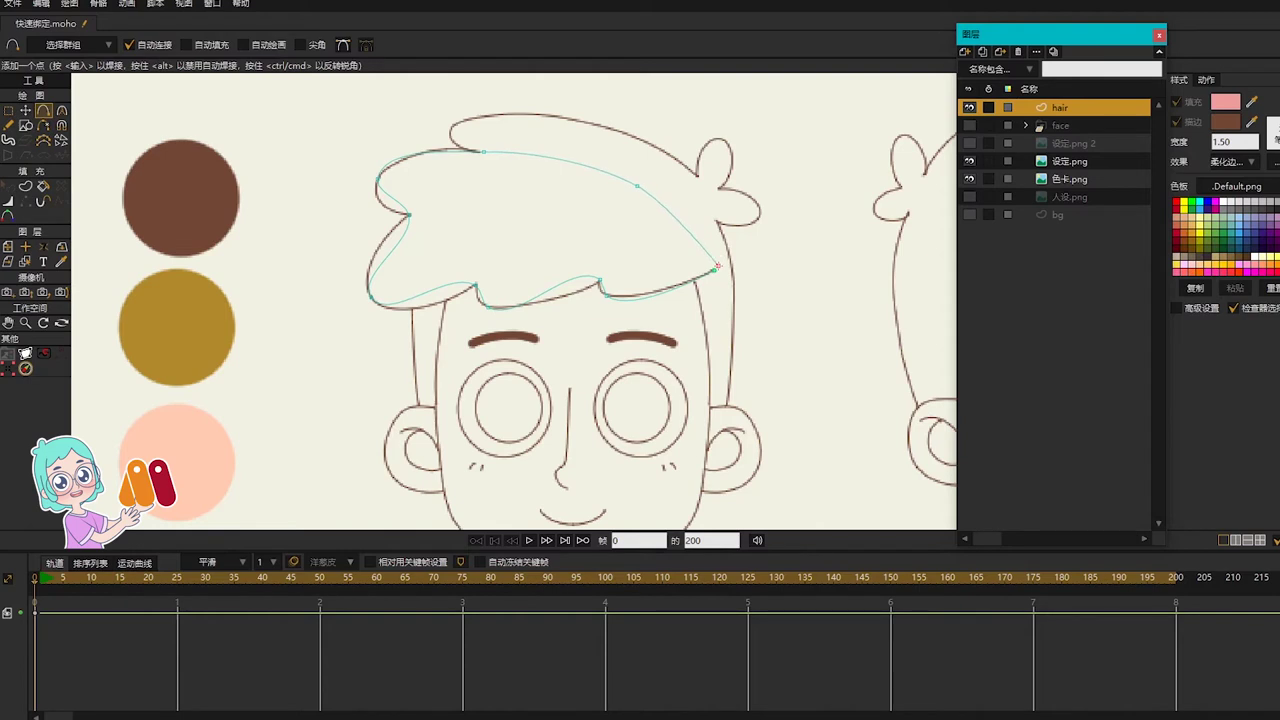
Step: Turn the fringe outline's inner notch points and its lower-right tip into sharp corners
key("g")
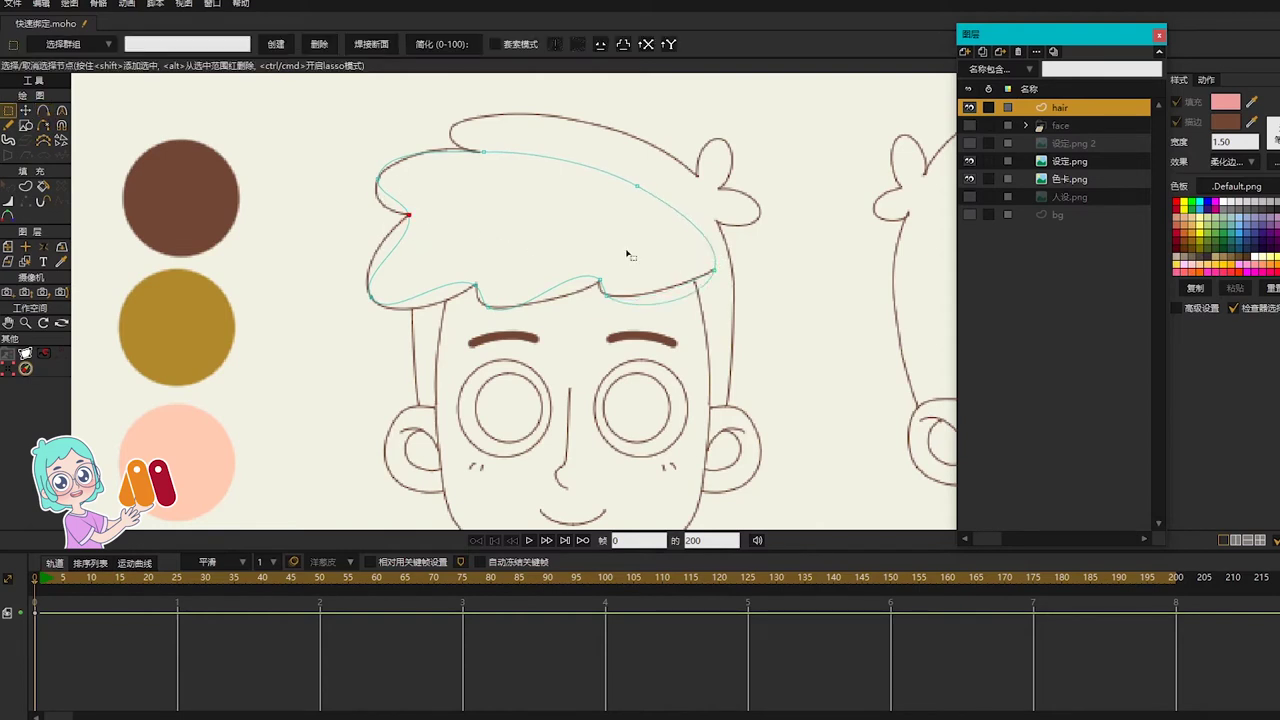
left_click(713, 270)
left_click(600, 280, "shift")
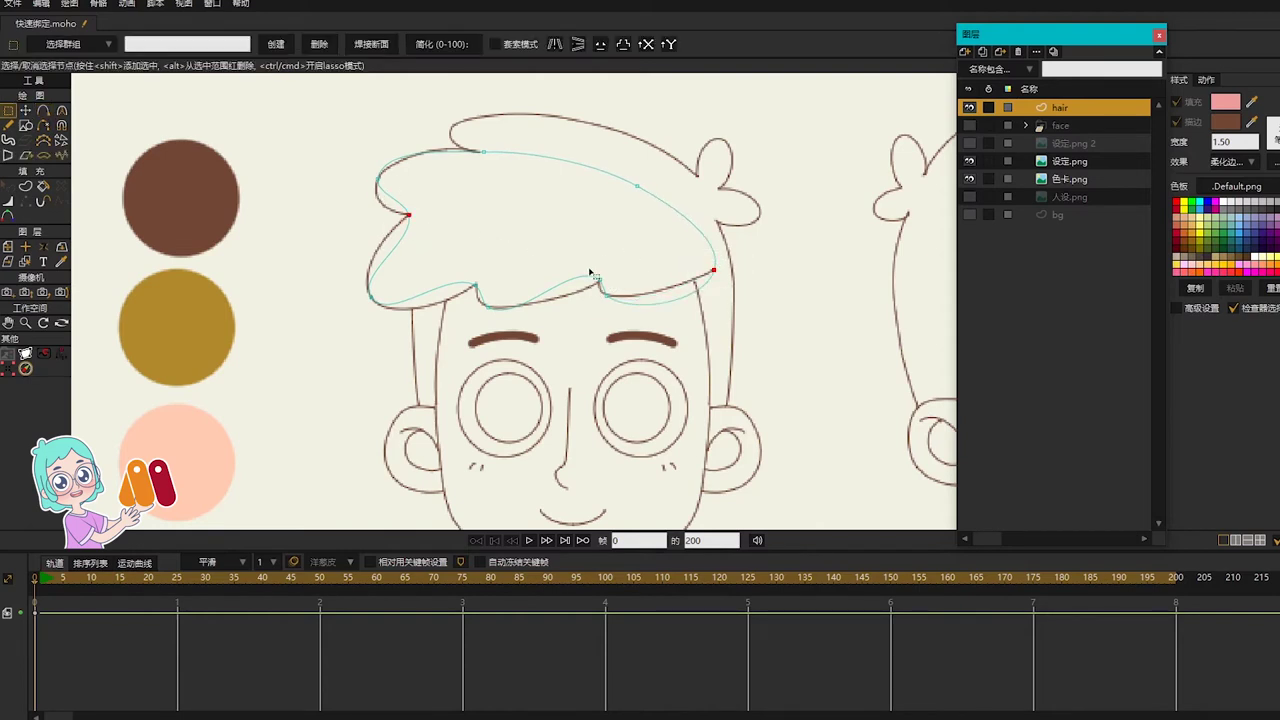
left_click(475, 286, "shift")
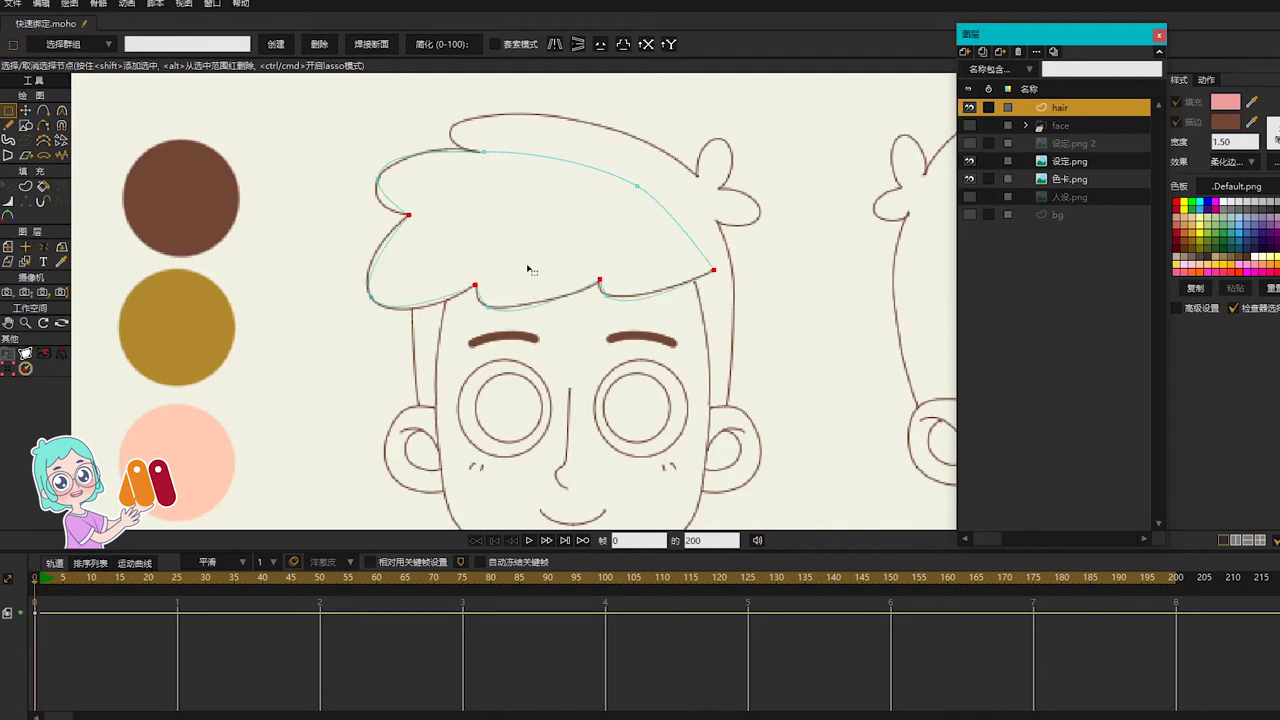
Step: Reposition the points and curve handles of the fringe's upper-left lobe and top edge to follow the sketch
scroll(646, 200, "up", 1)
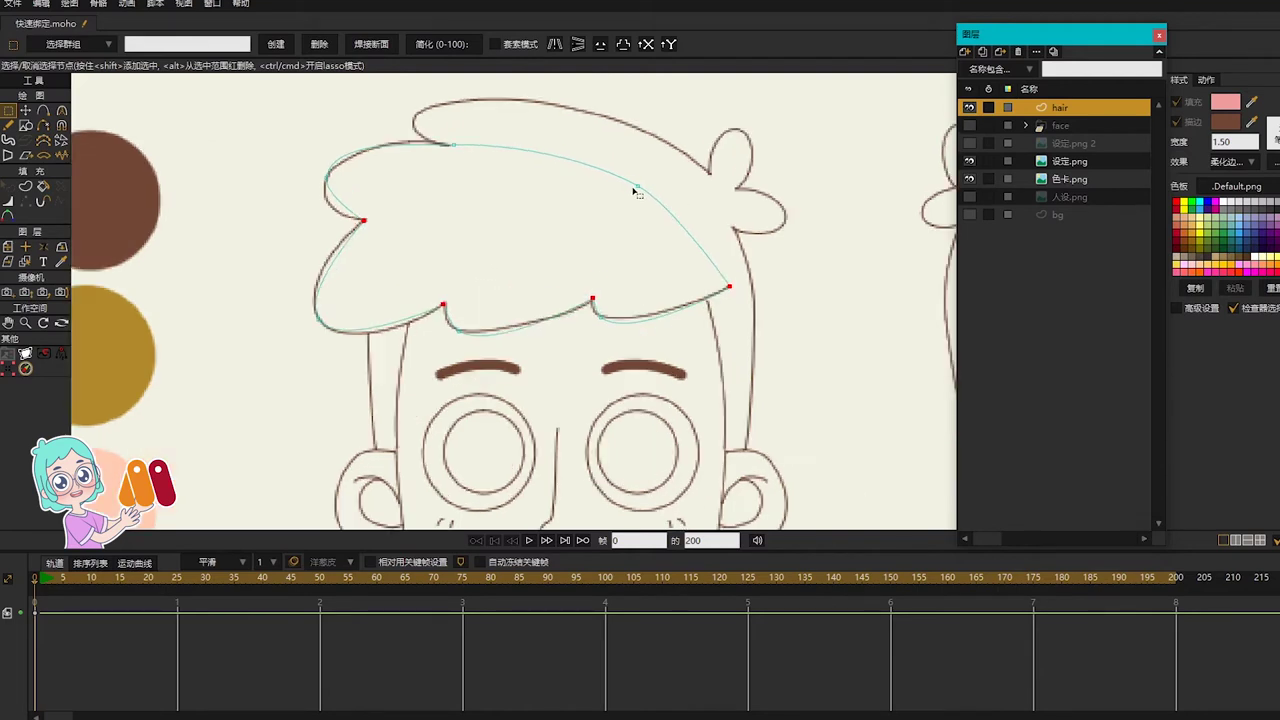
left_click(453, 145)
key("t")
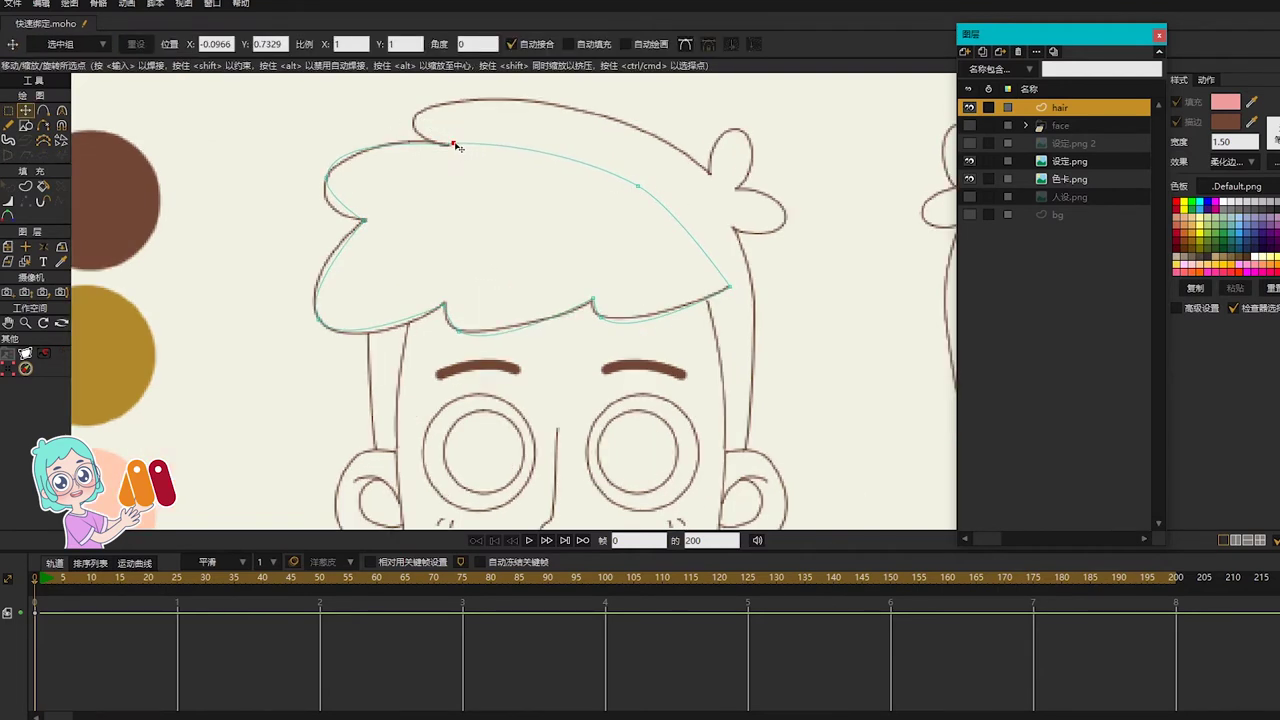
left_click(324, 188)
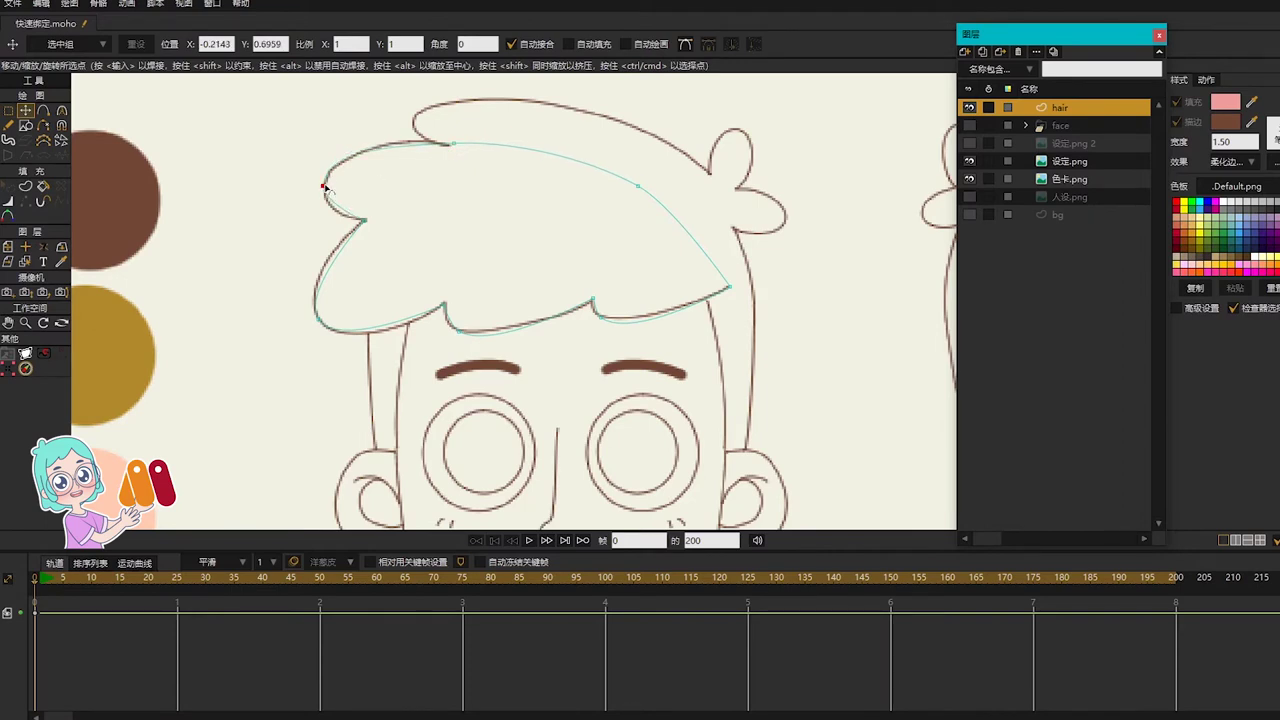
key("c")
left_click_drag(322, 209, 318, 215)
scroll(445, 128, "up", 3)
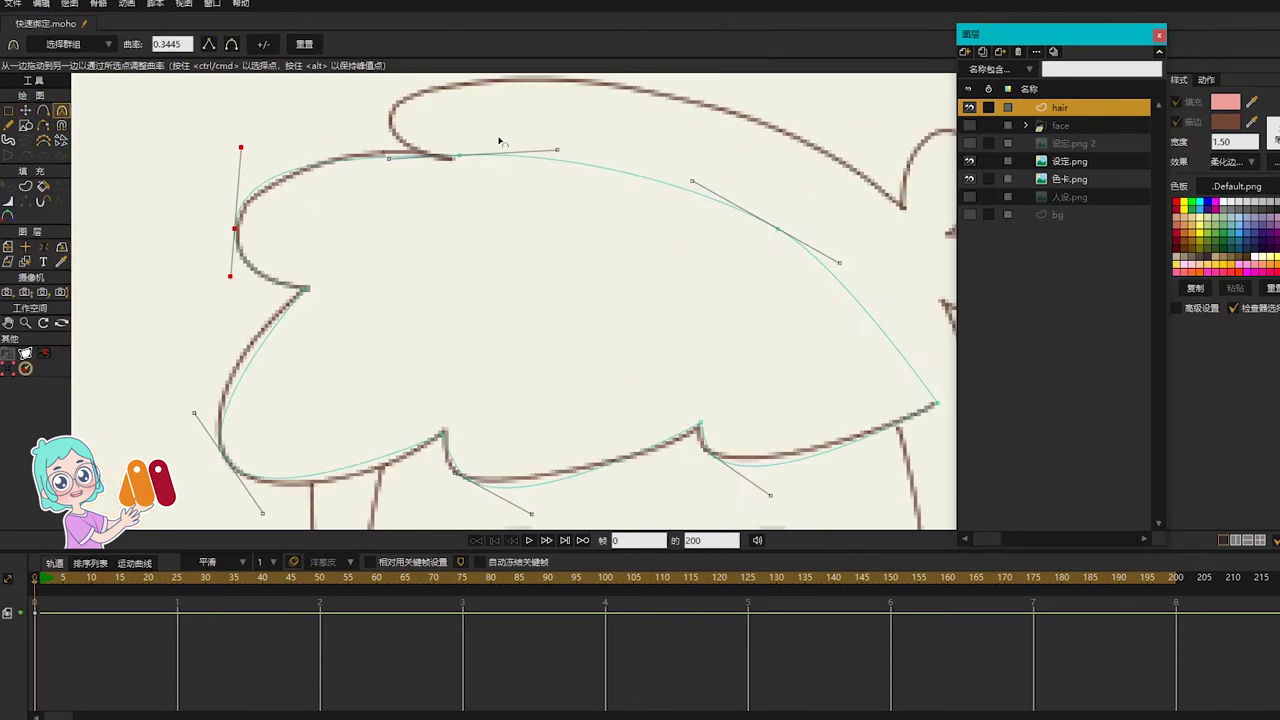
left_click_drag(556, 150, 555, 162)
left_click_drag(241, 146, 241, 156)
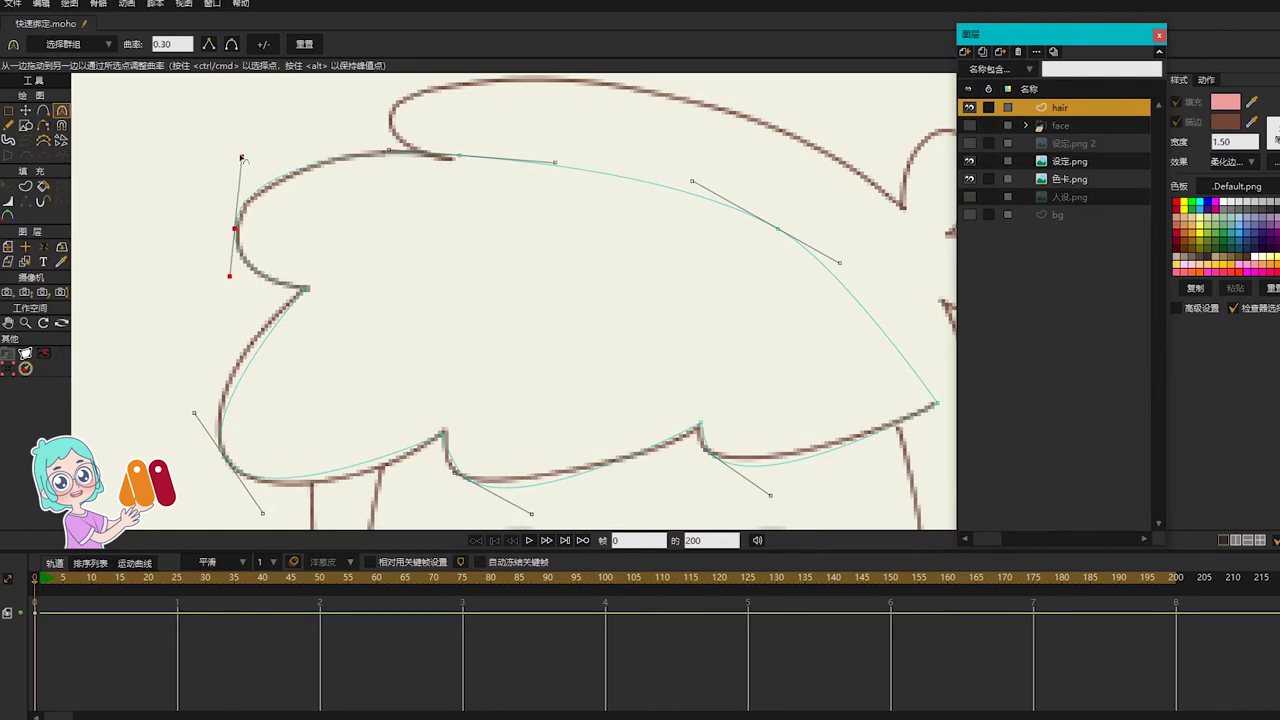
scroll(503, 208, "down", 2)
mouse_move(772, 251)
left_mouse_down()
mouse_move(748, 243)
mouse_move(759, 249)
left_mouse_up()
Step: Adjust the curve handles of the three lower fringe lobes so the outline matches the sketch
key("t")
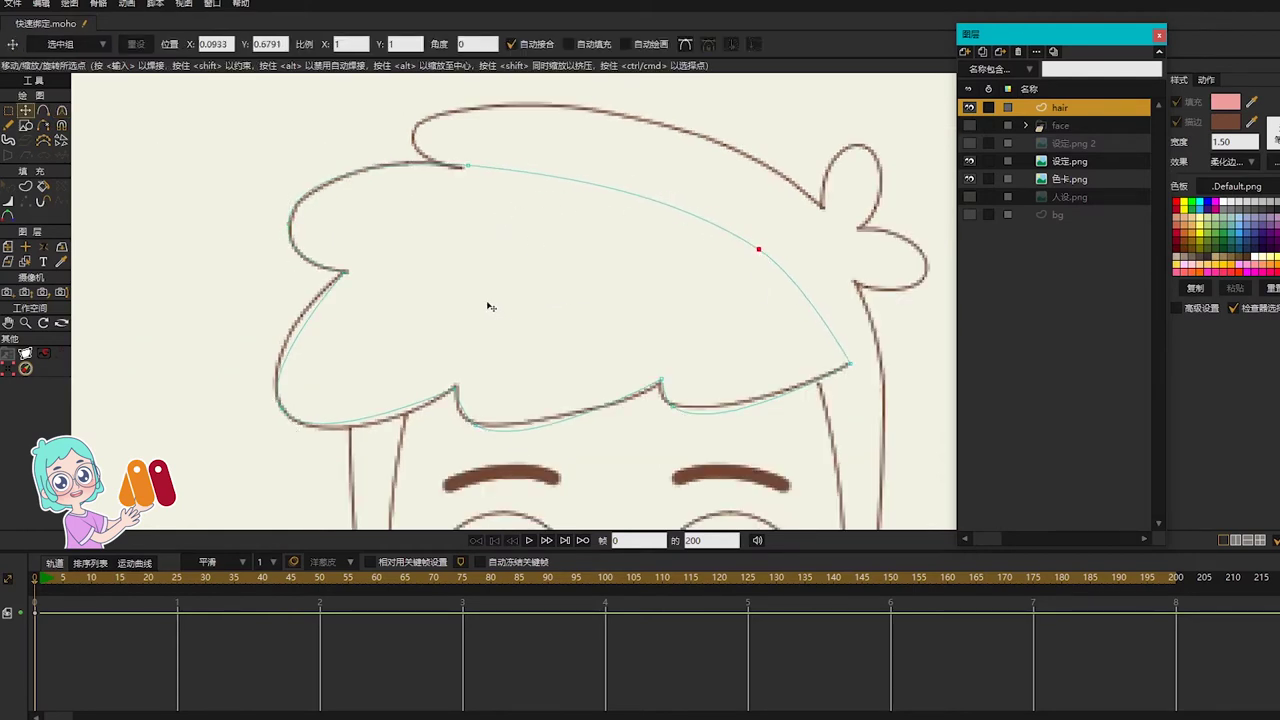
key("c")
left_click_drag(287, 409, 404, 368)
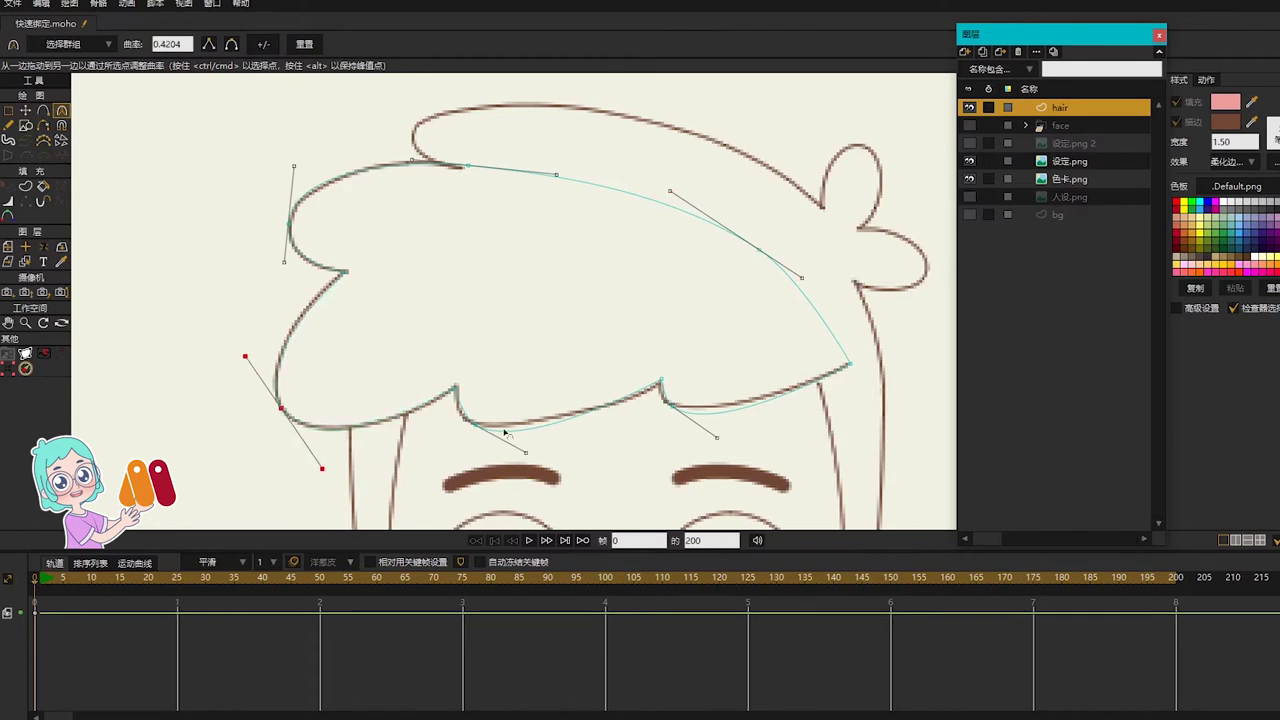
left_click_drag(466, 421, 449, 414)
left_click_drag(528, 446, 525, 436)
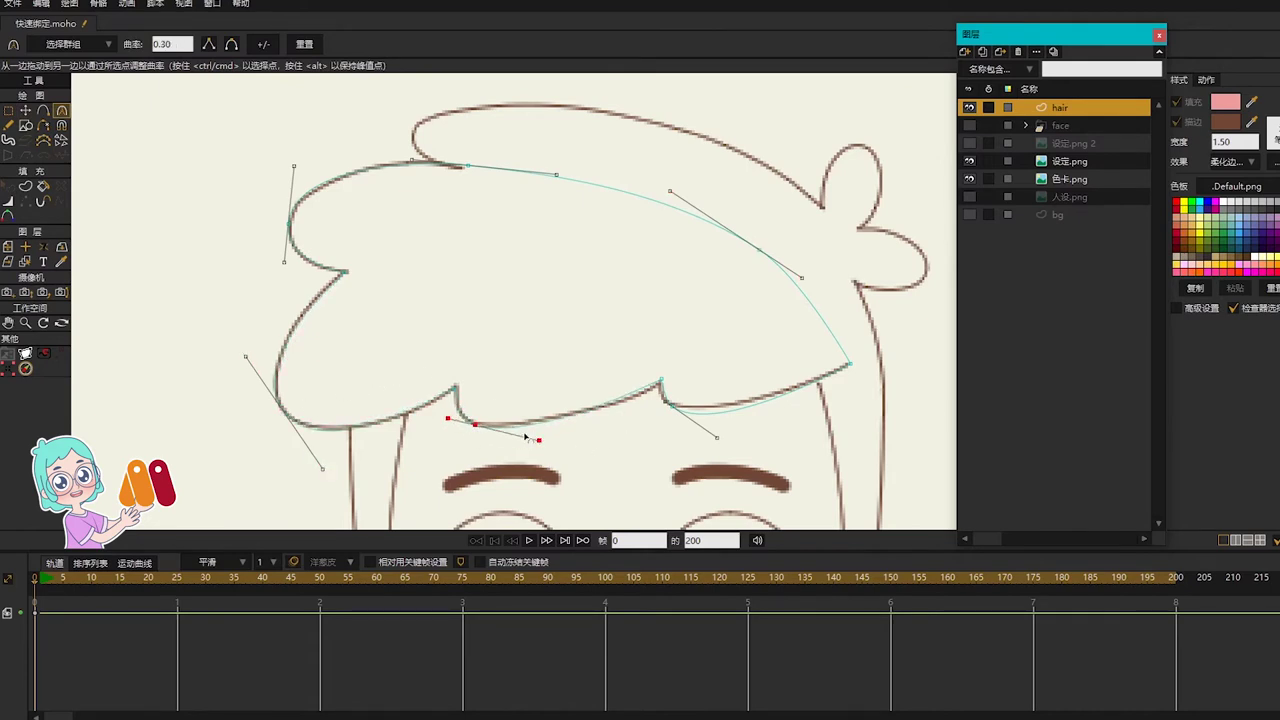
left_click(666, 404)
scroll(705, 347, "down", 2)
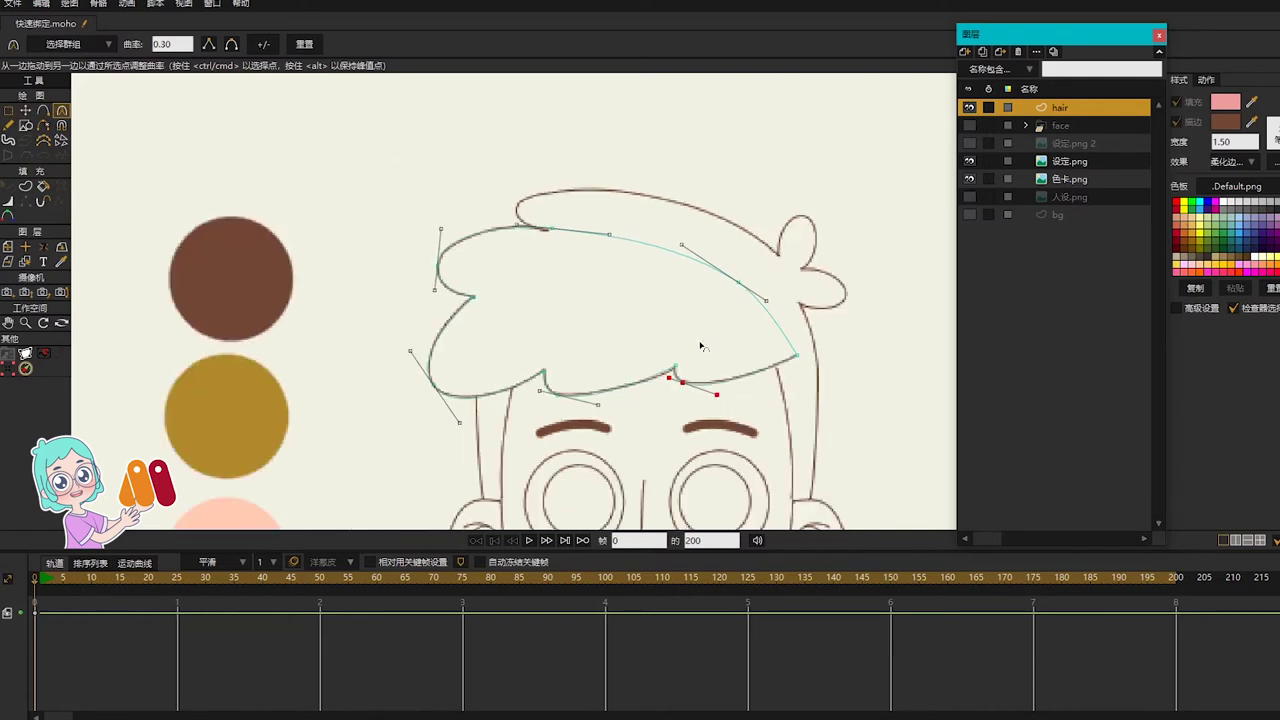
scroll(642, 317, "down", 1)
Step: Sample the olive-brown swatch as the fill colour and paint the fringe shape with both fill and stroke (两者)
left_click_drag(1260, 104, 314, 371)
key("p")
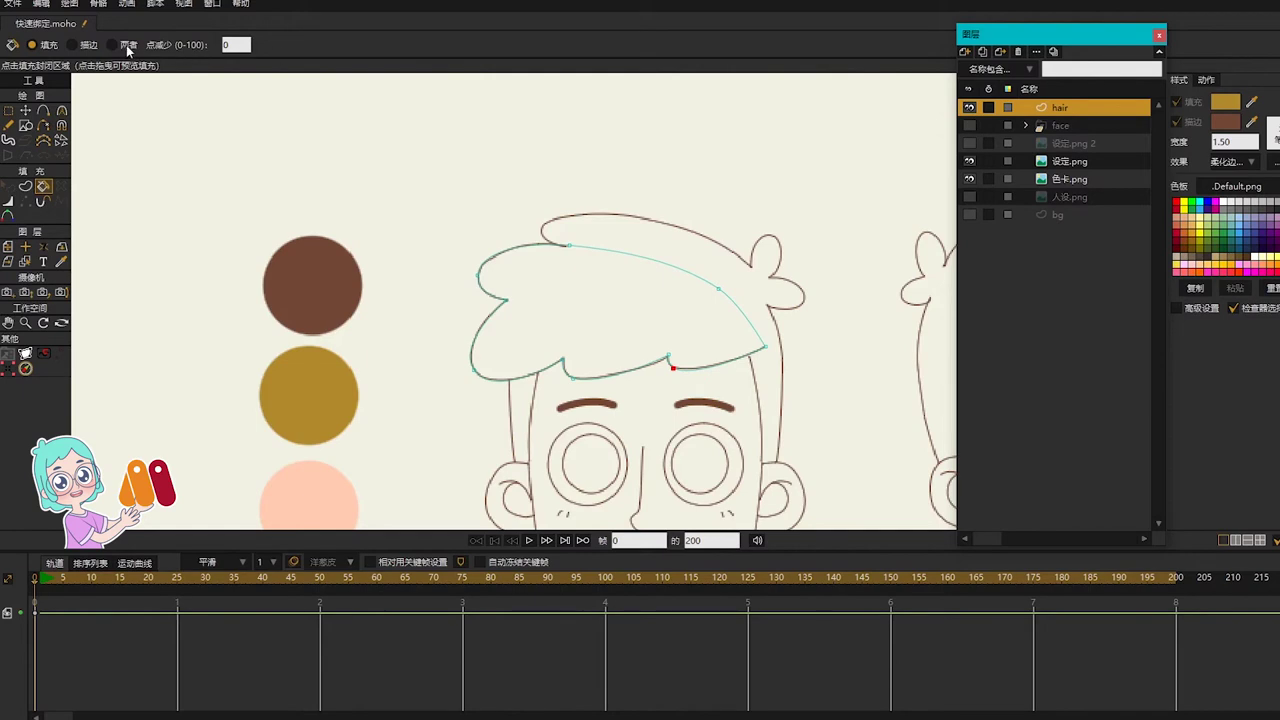
left_click(128, 45)
left_click(590, 295)
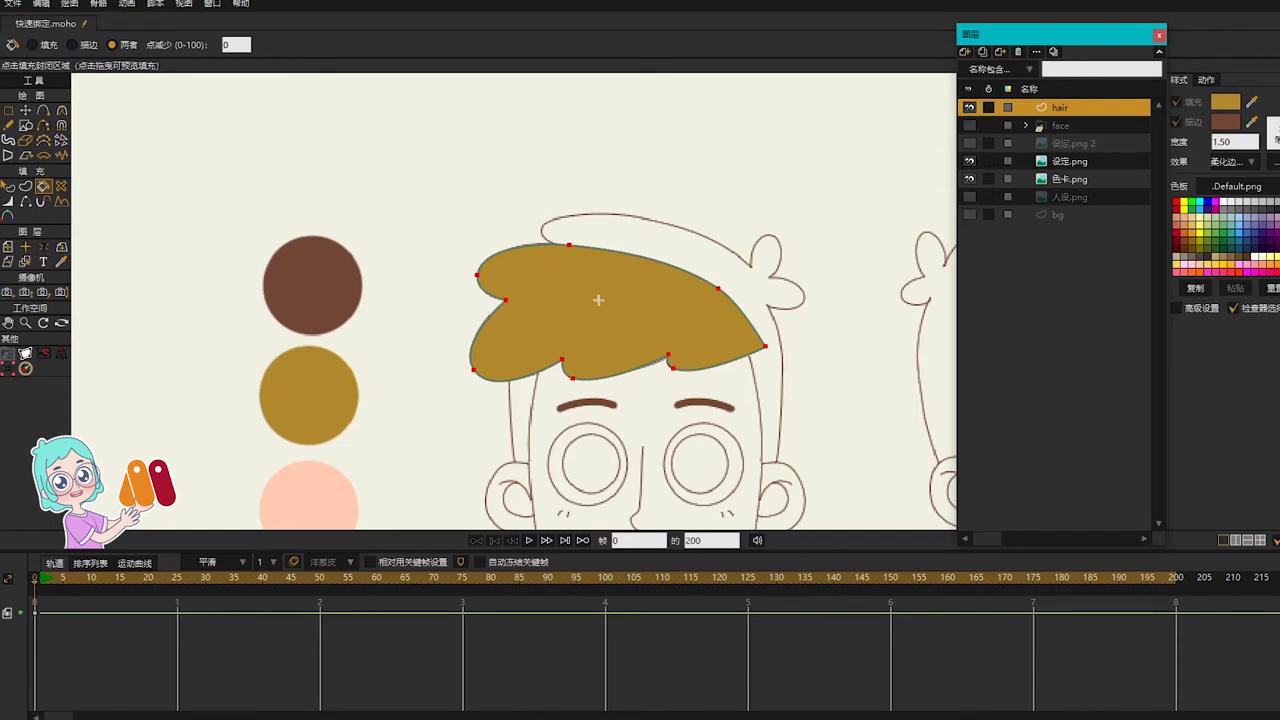
Step: Round the fringe's upper-right edge by raising the curvature of its point to 0.3530
scroll(763, 352, "up", 2)
key("g")
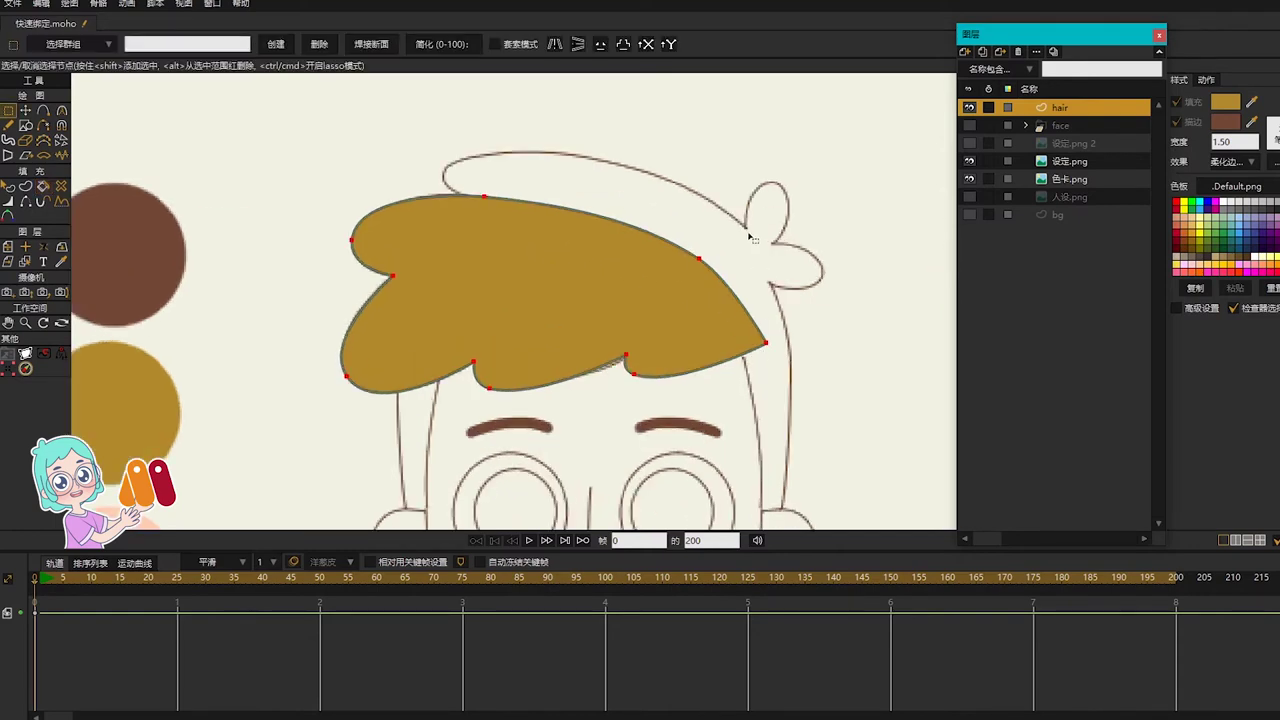
left_click_drag(744, 235, 762, 292)
key("c")
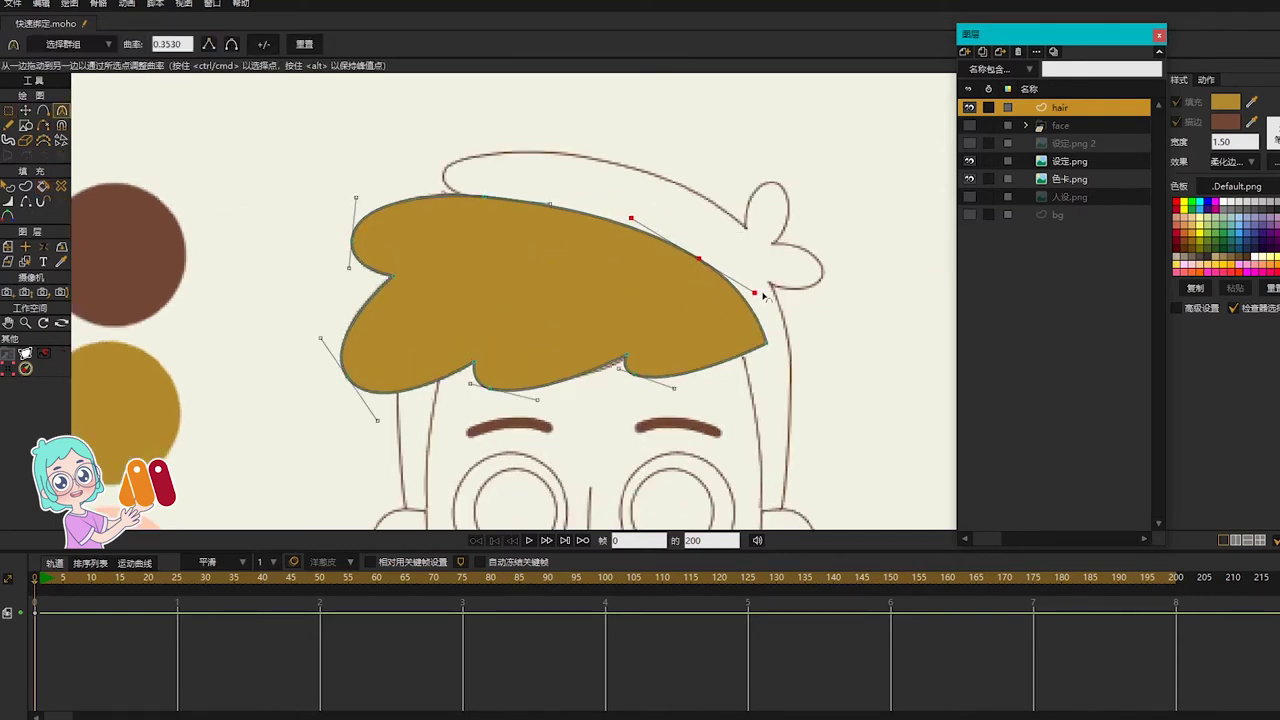
Step: Hide the stroke along the fringe's top edge and set the line width at its lower-right tip to 84%
key("h")
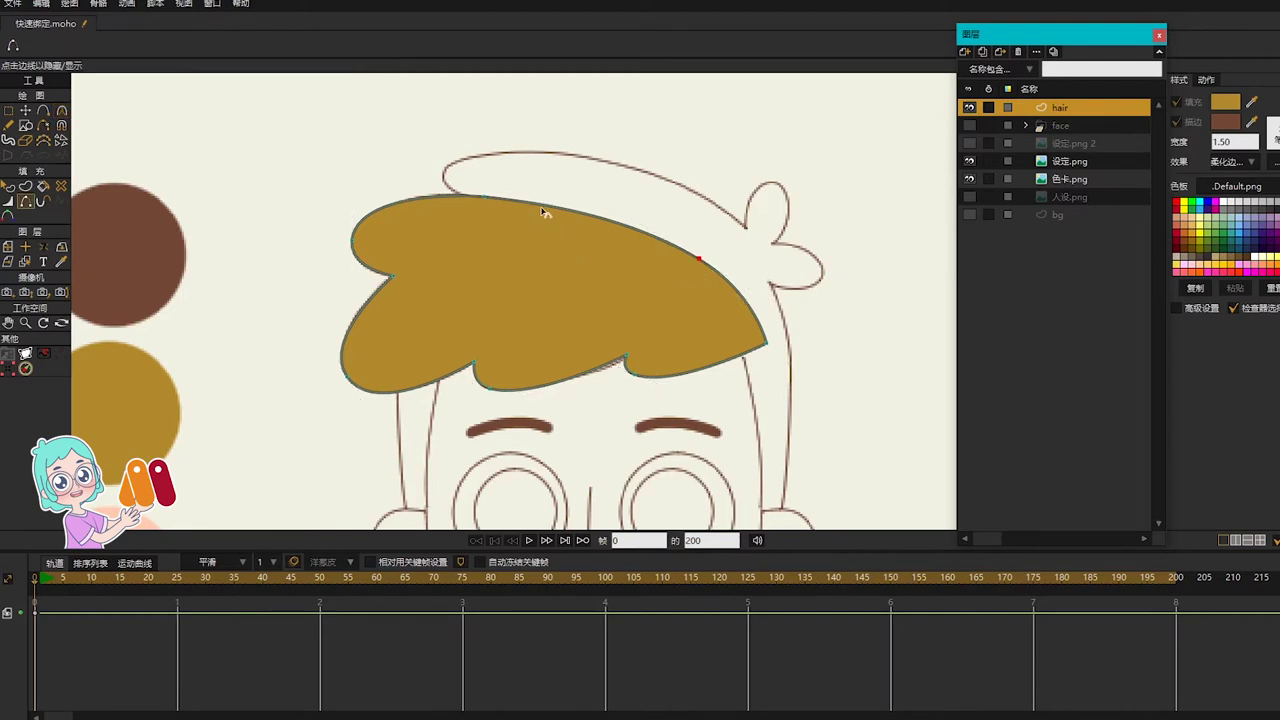
key("g")
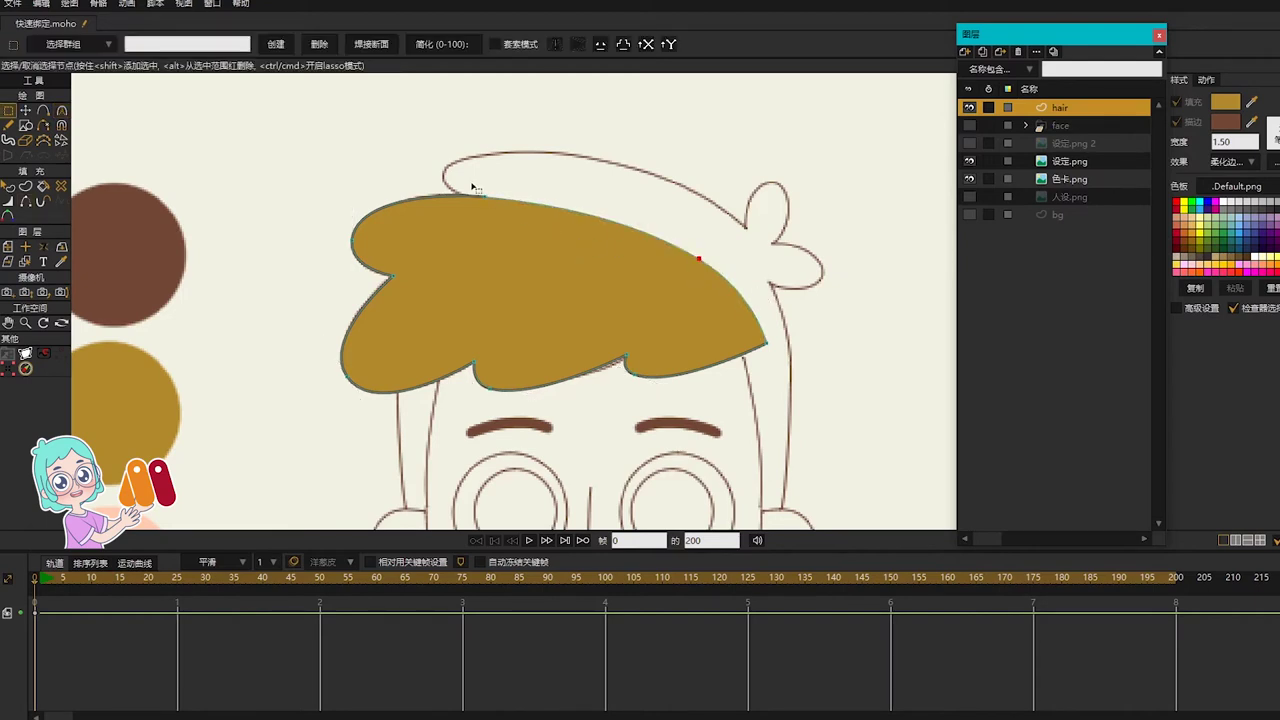
key("w")
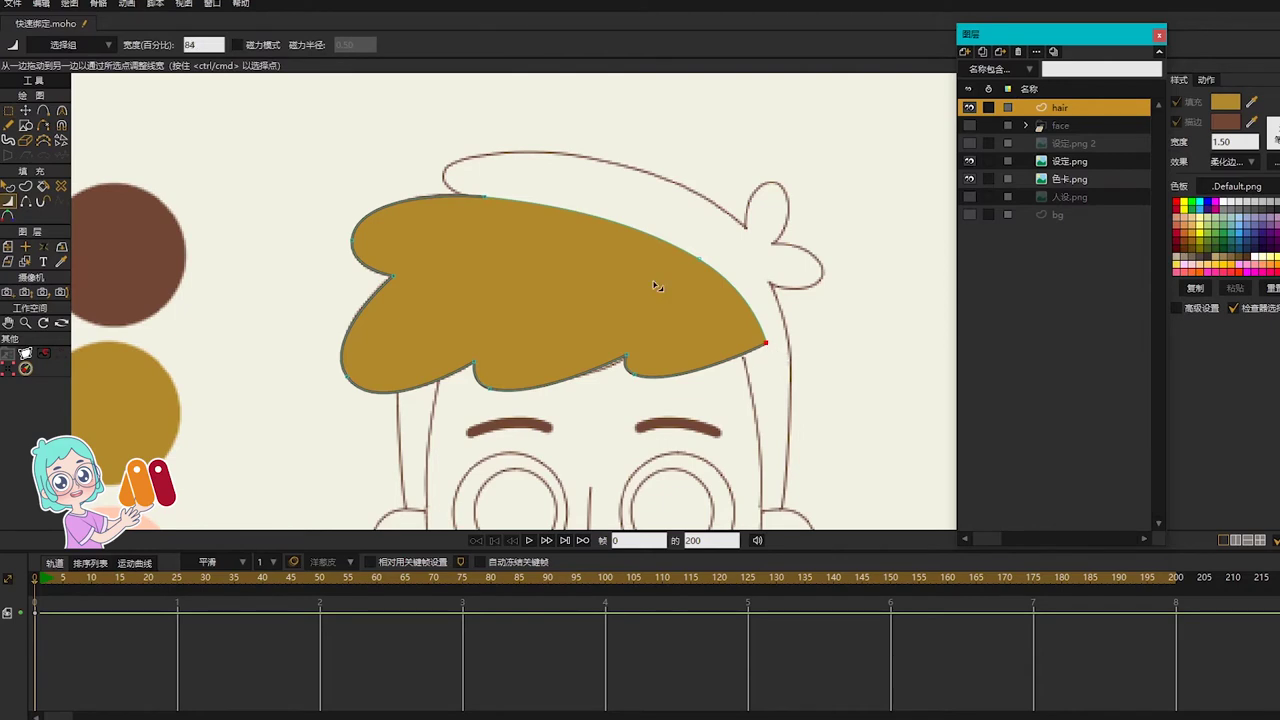
Step: Place the hair layer's origin at the middle of the fringe and set its X position to 0
key("o")
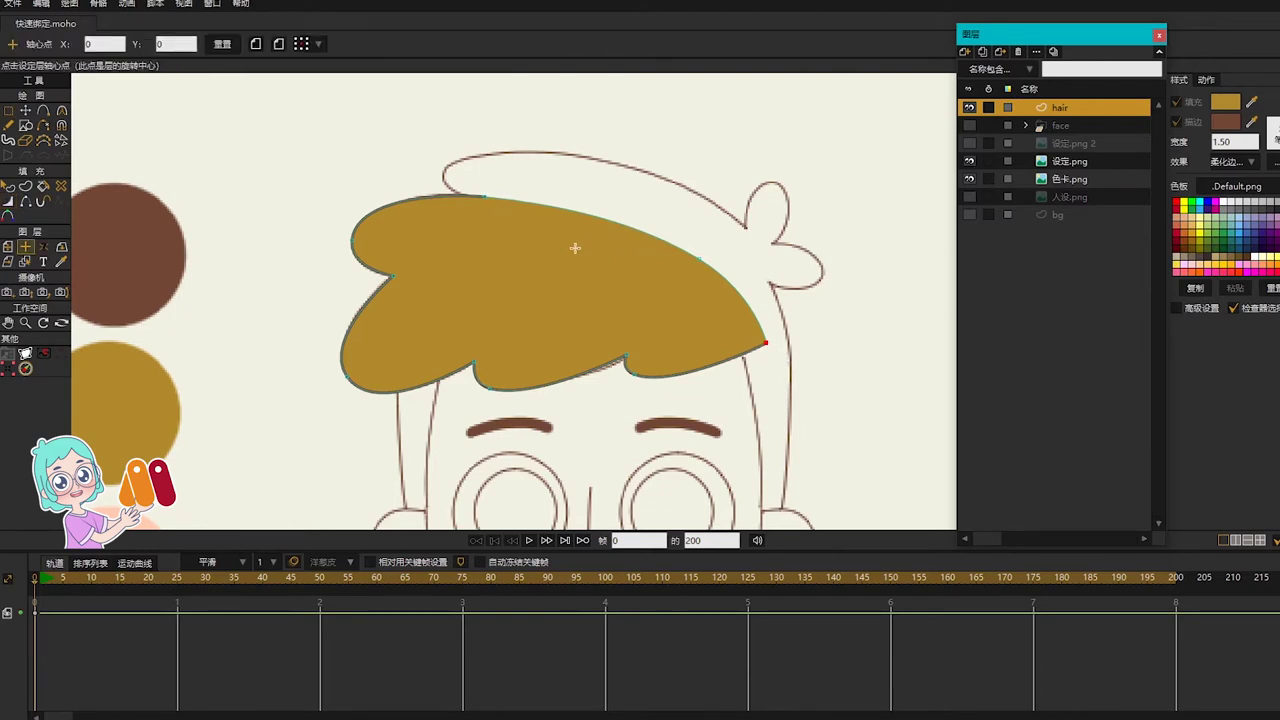
left_click(558, 254)
double_click(104, 44)
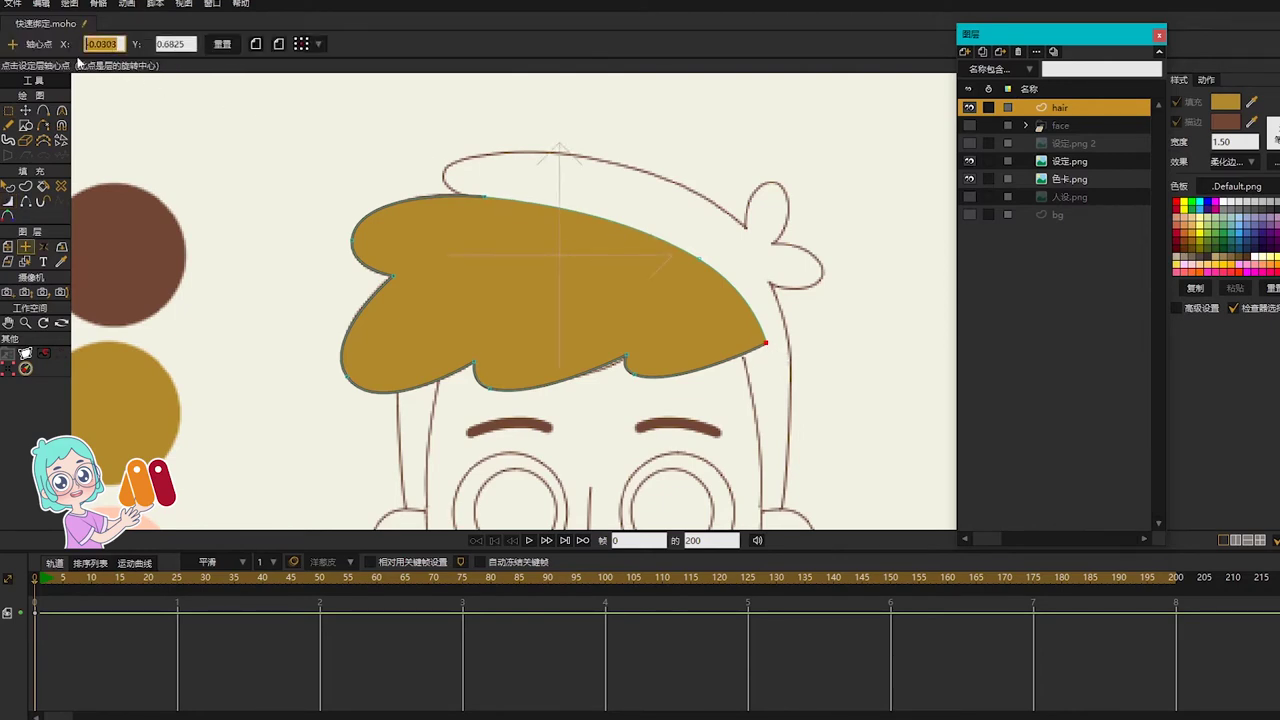
type("0")
key("Return")
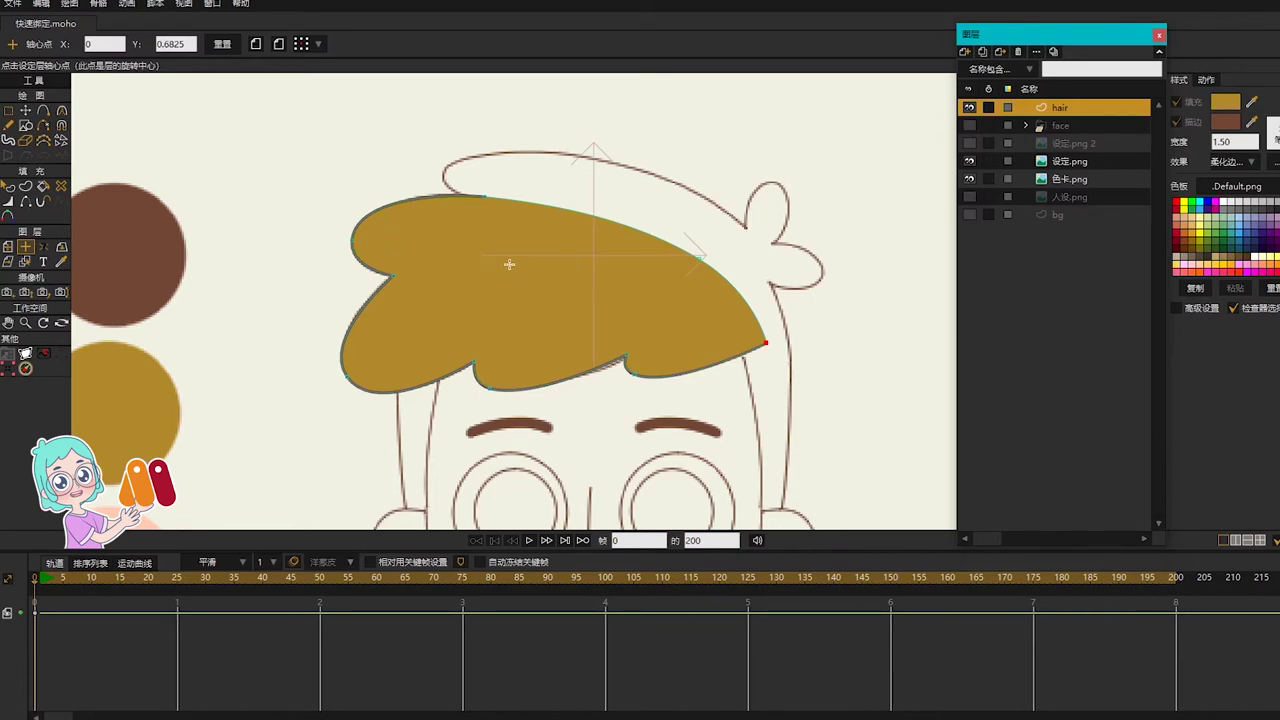
Step: Show the face group and add a vector layer named bc_hair directly below it
scroll(509, 264, "down", 1)
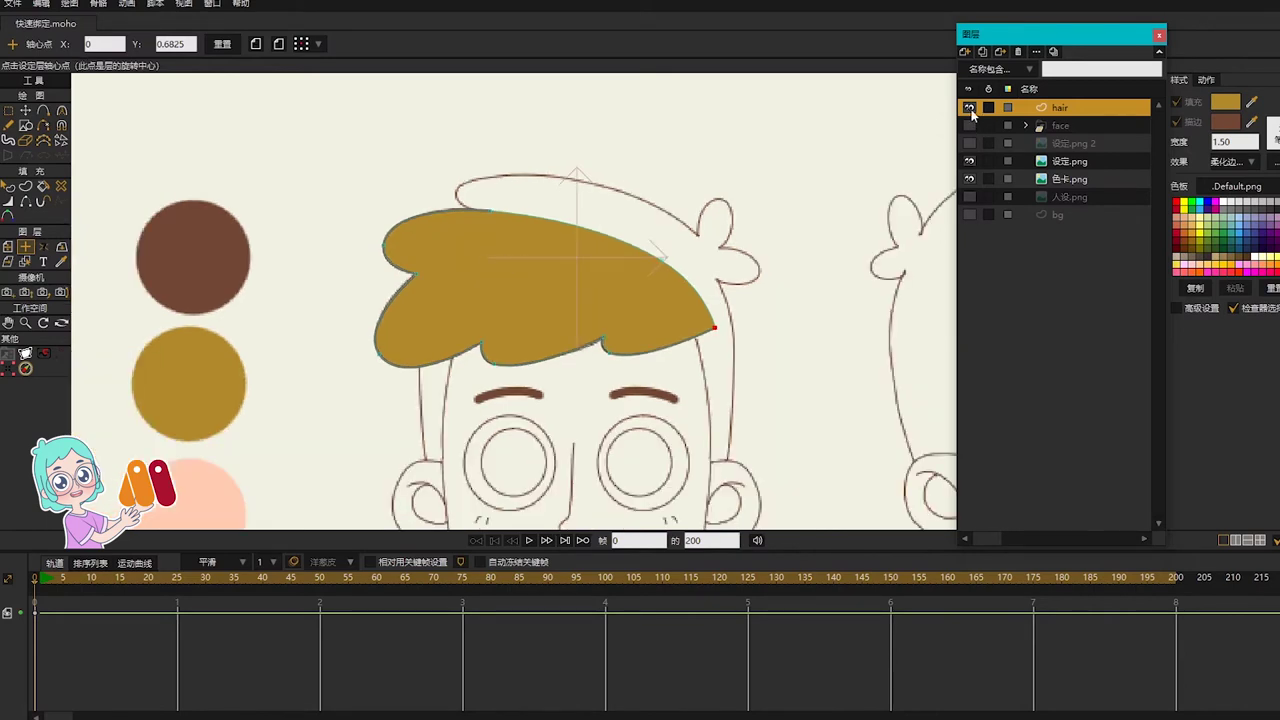
left_click(968, 125)
scroll(762, 242, "down", 2)
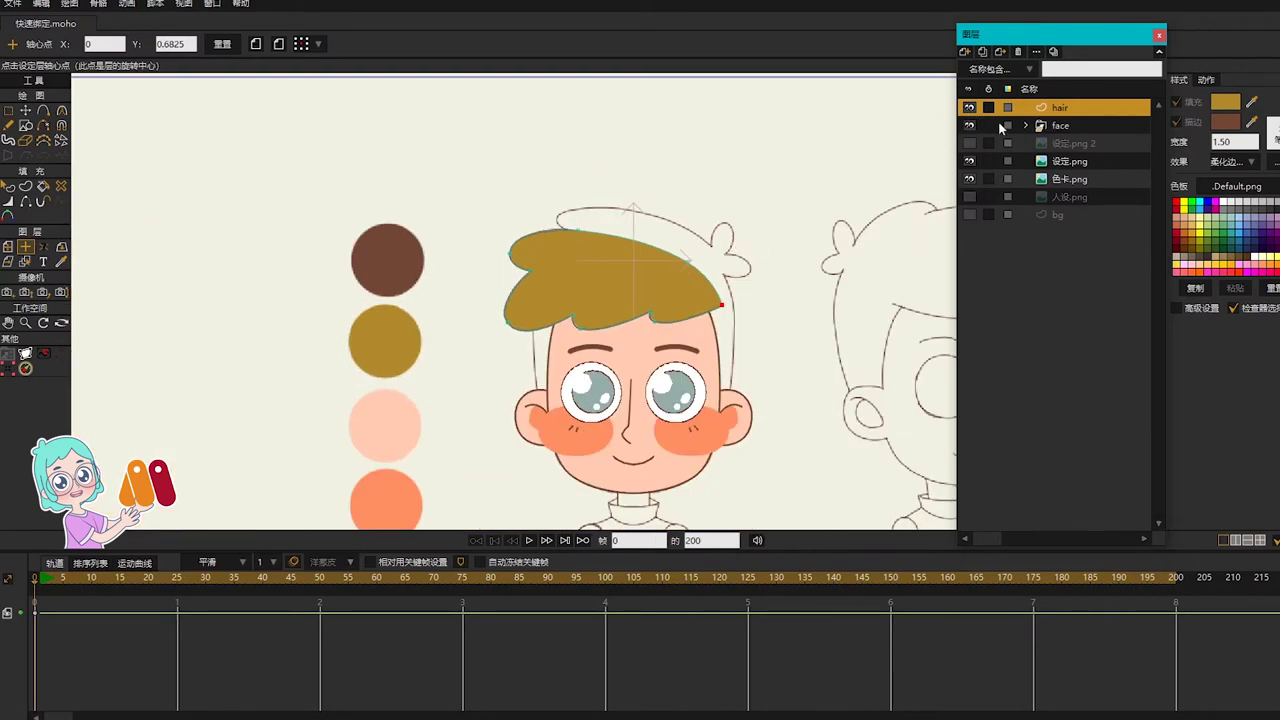
left_click(1050, 145)
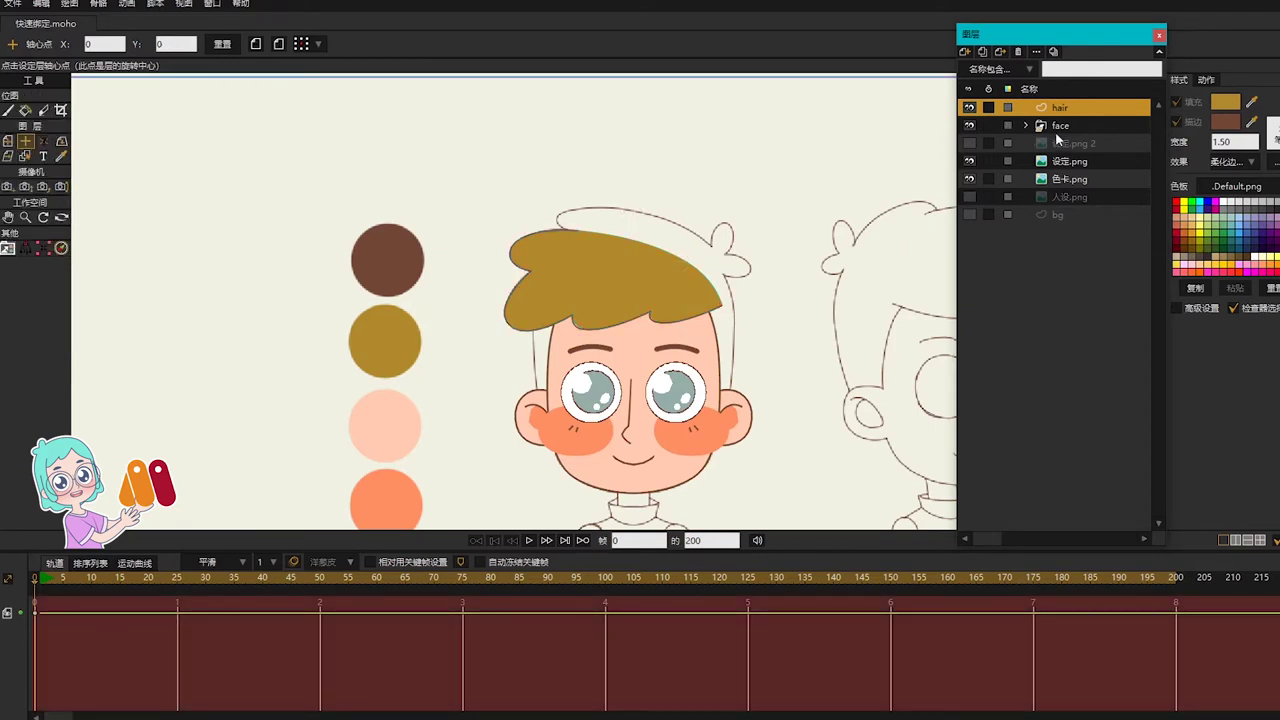
left_click(965, 52)
left_click(972, 62)
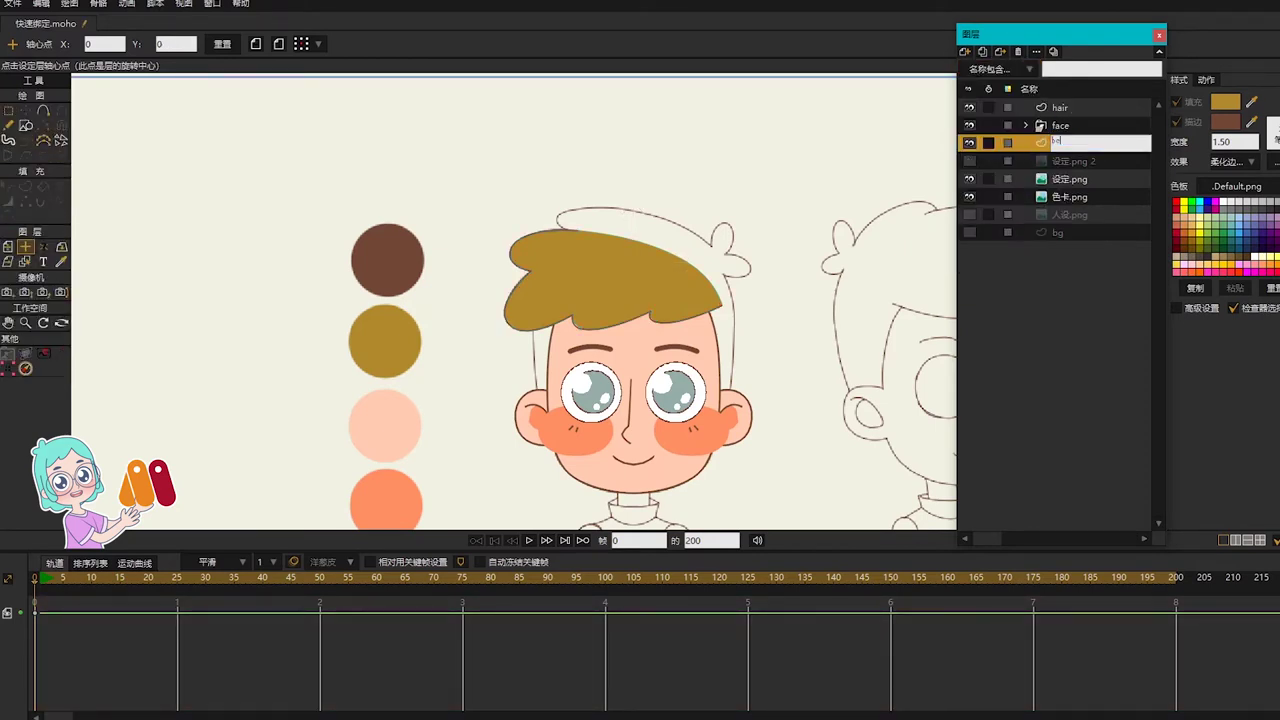
key("Return")
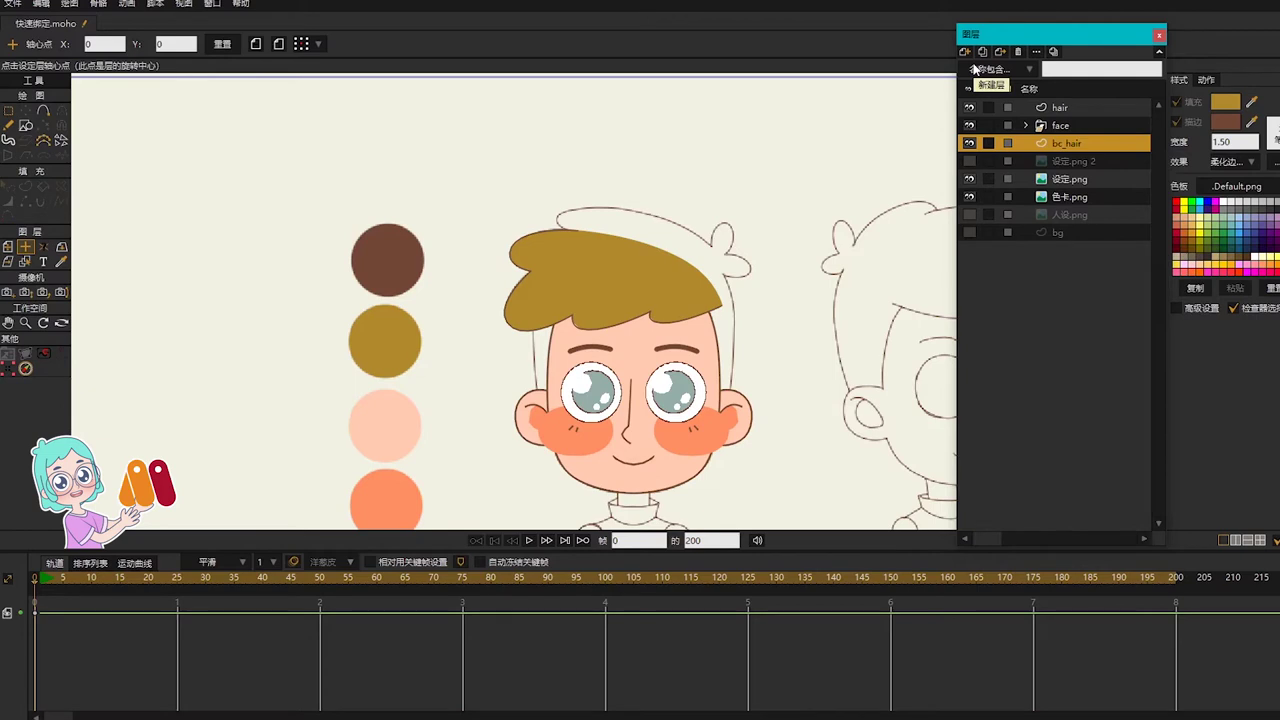
Step: Draw a closed oval with the Add Point tool around the head, from the crown past both ears to the chin area
scroll(690, 292, "up", 4)
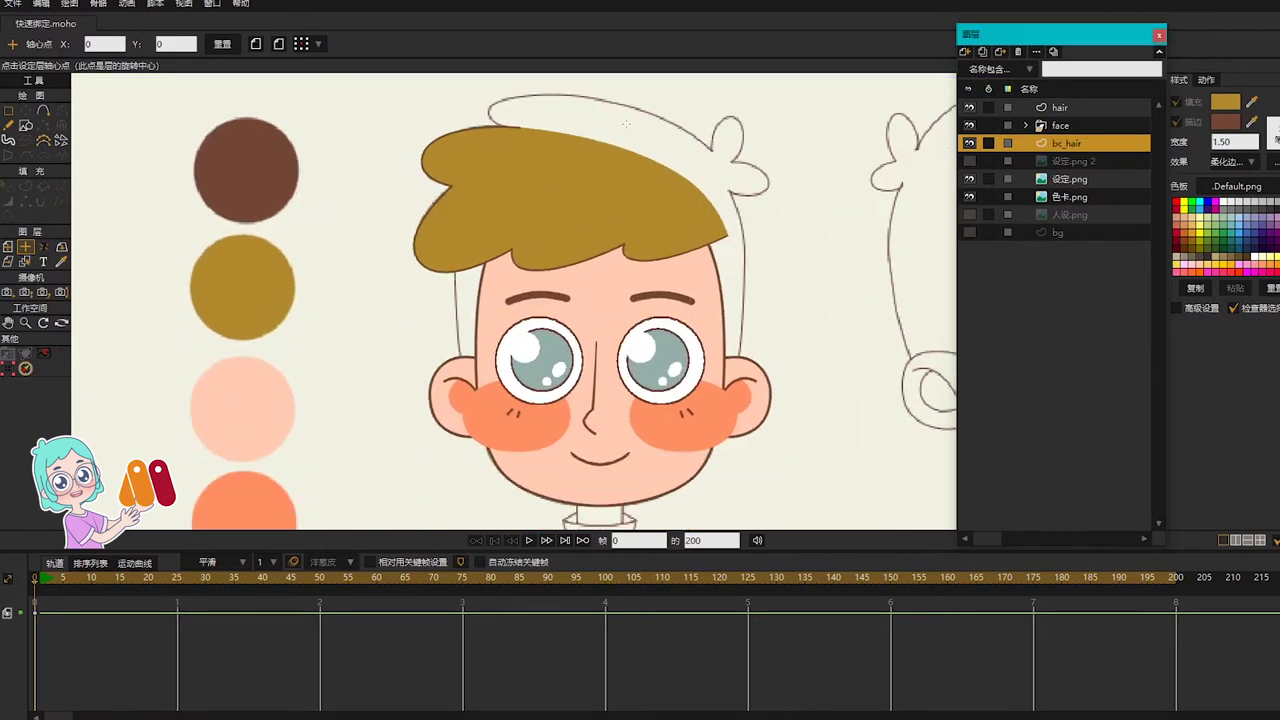
key("a")
mouse_move(597, 124)
left_mouse_down()
mouse_move(458, 228)
mouse_move(461, 371)
left_mouse_up()
left_click_drag(518, 466, 543, 474)
left_click_drag(600, 486, 597, 124)
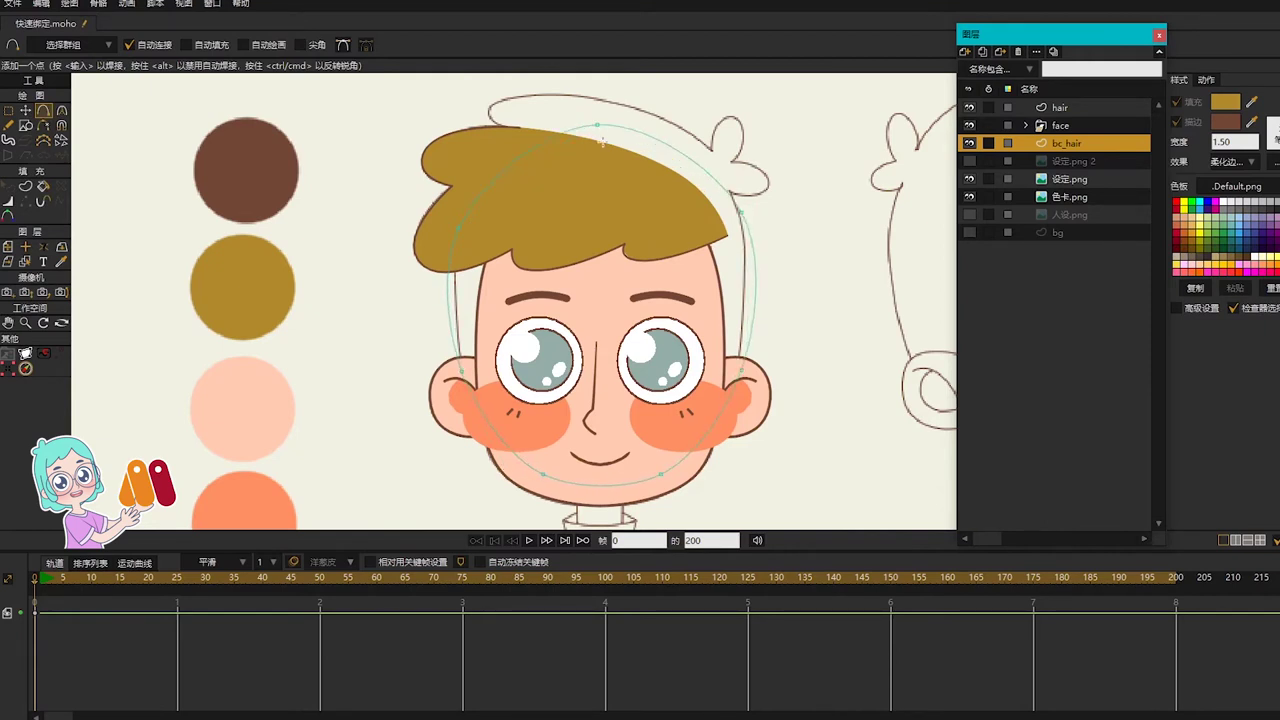
Step: Centre the oval's top point horizontally and fit its upper-left point and curve to the sketched hair side
key("g")
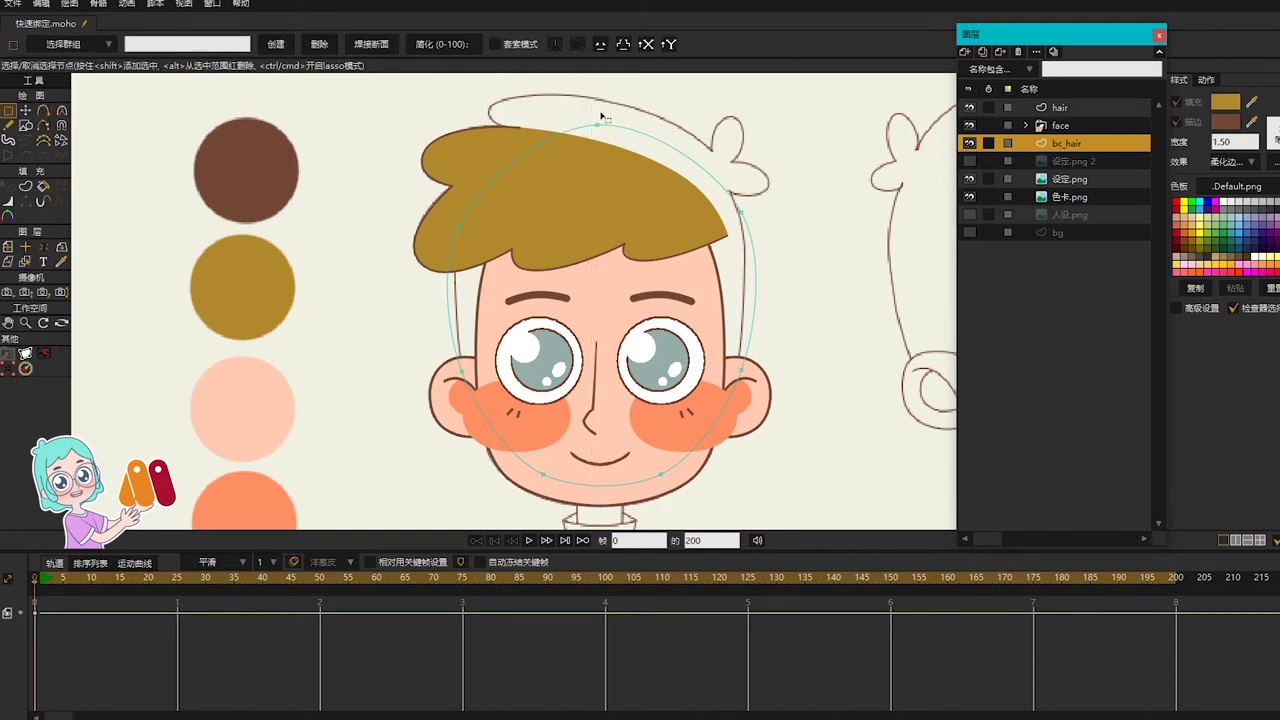
key("t")
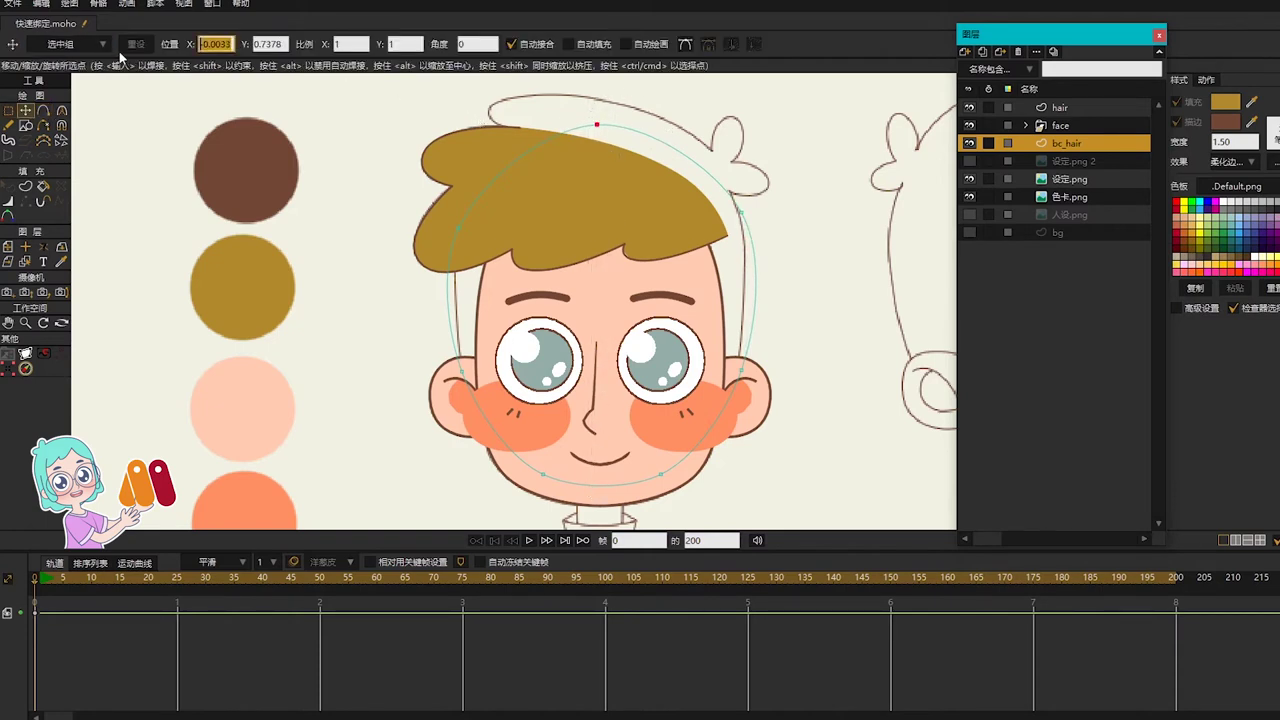
key("g")
left_click_drag(434, 203, 489, 277)
key("t")
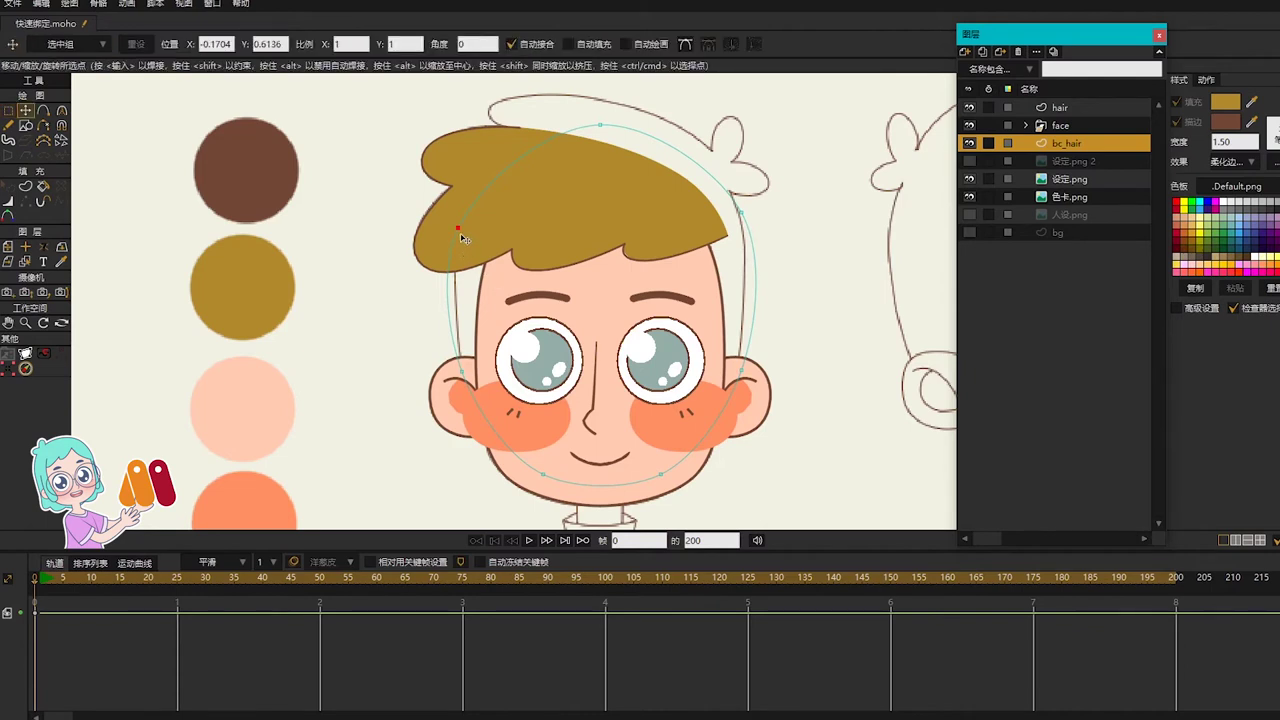
left_click_drag(460, 233, 477, 199)
key("c")
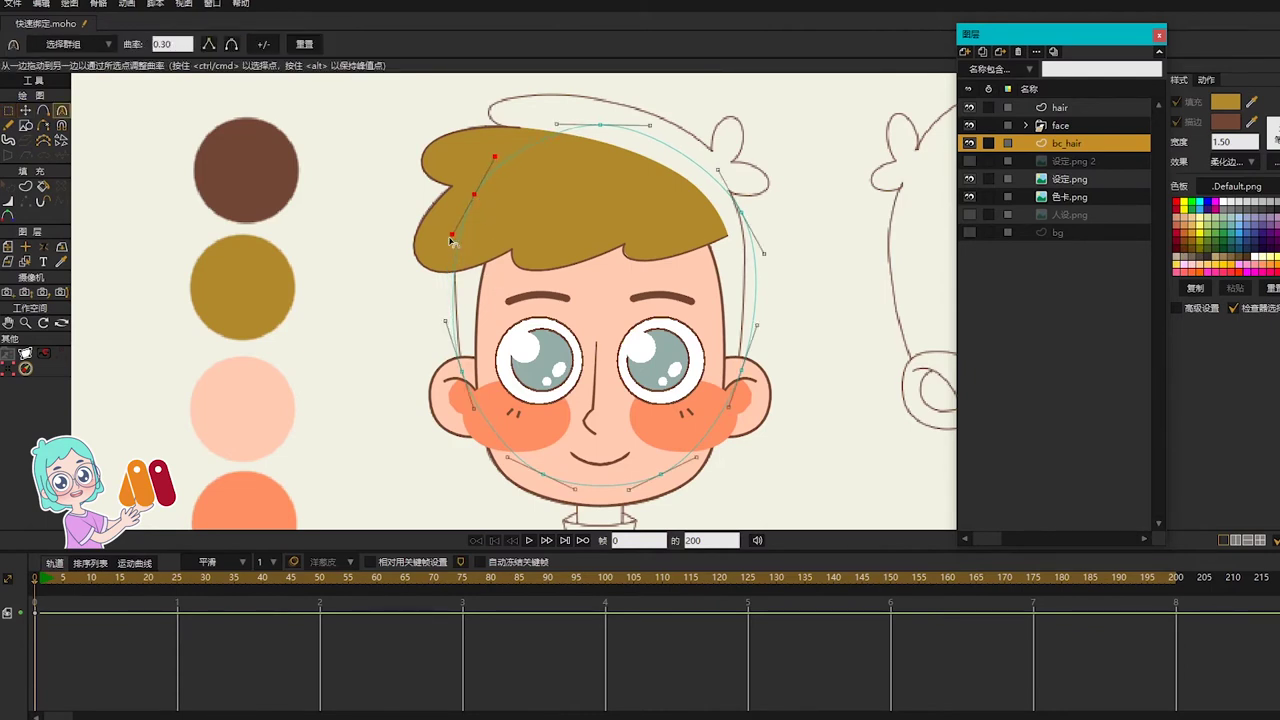
Step: Adjust the oval's points and curve handles beside the left ear and at the lower-left chin
key("t")
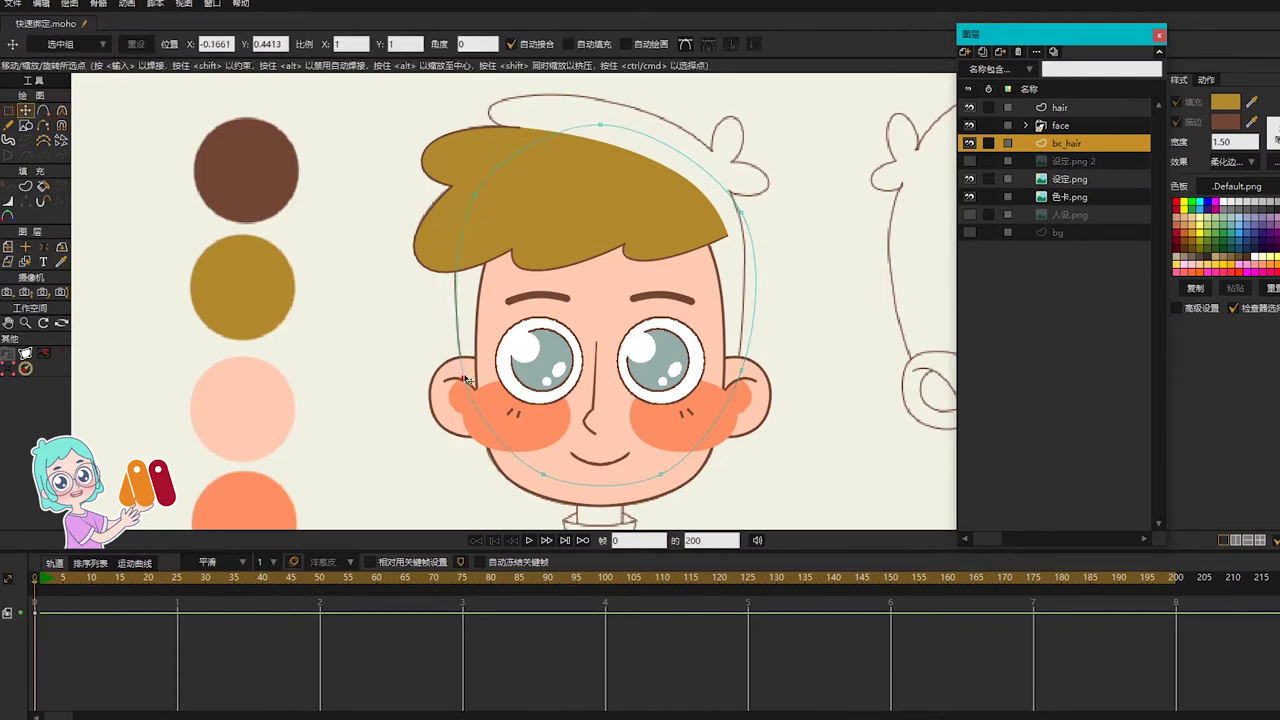
left_click_drag(543, 474, 529, 468)
key("c")
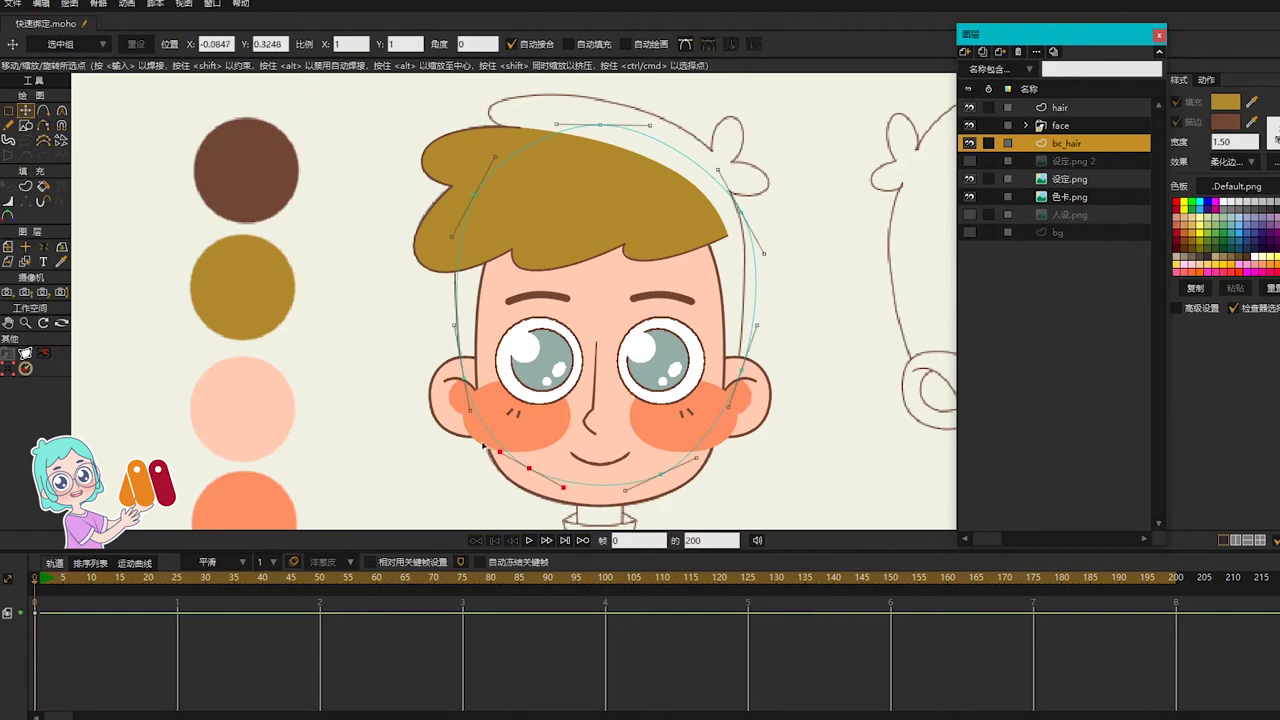
left_click_drag(470, 410, 481, 433)
key("t")
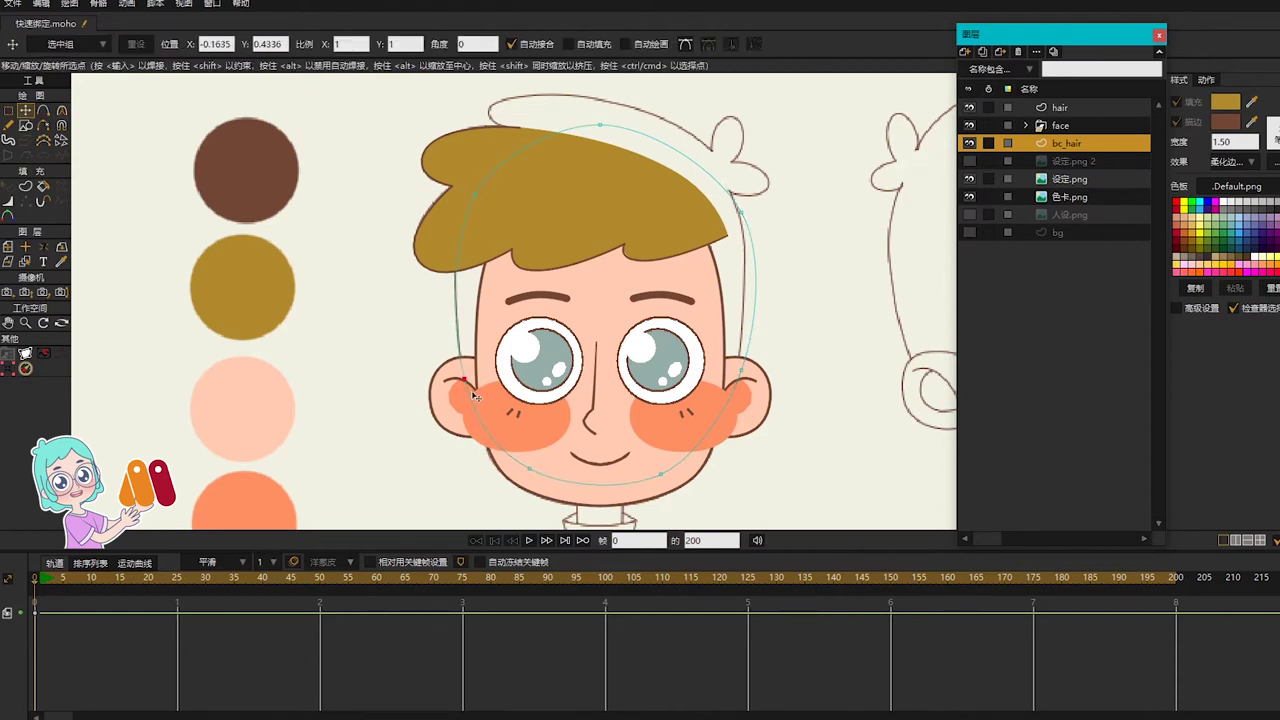
key("Delete")
left_click_drag(530, 469, 552, 479)
Step: Mirror the oval's left-side points onto the right side with the Mirror Points script
scroll(490, 206, "down", 2)
key("g")
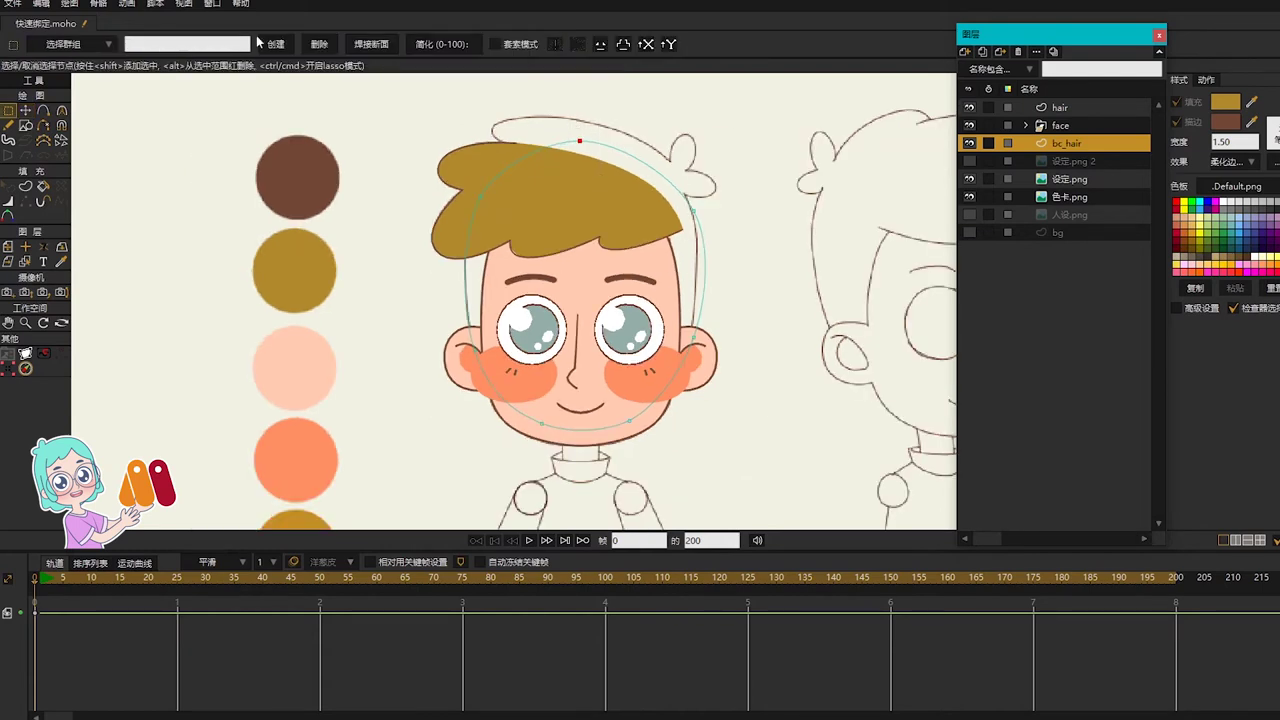
left_click(155, 4)
mouse_move(180, 20)
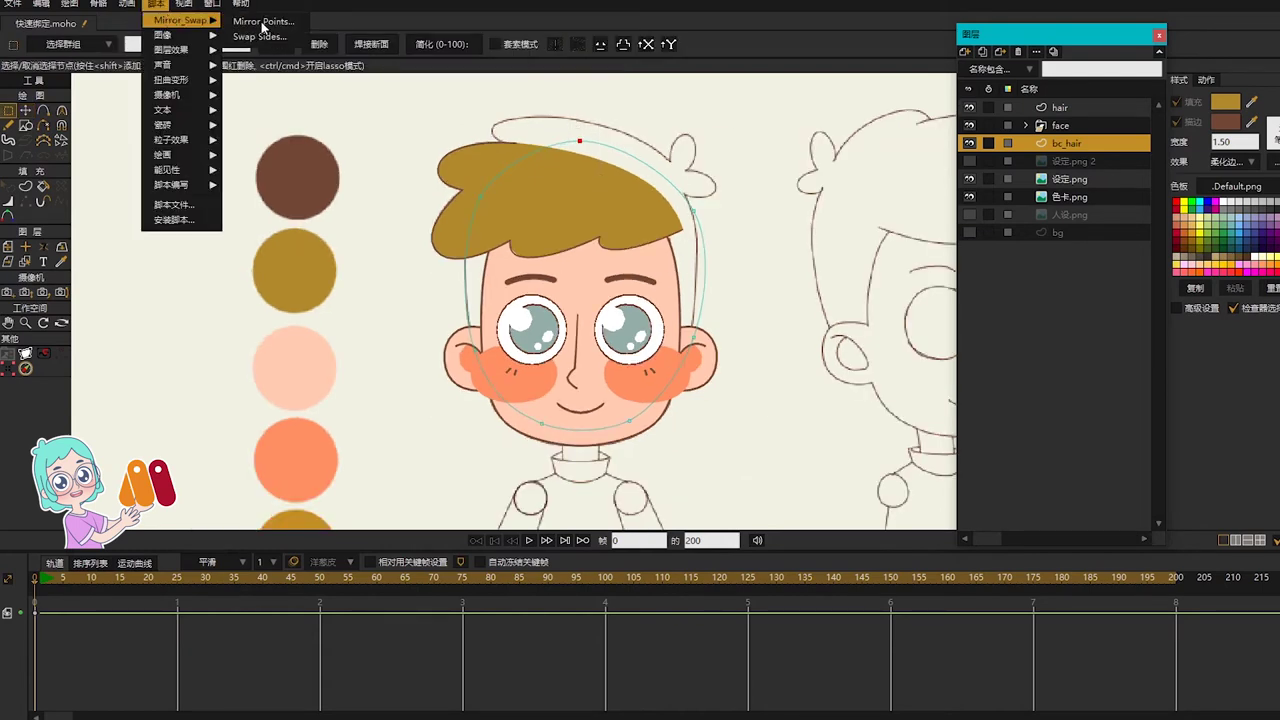
left_click(262, 22)
key("c")
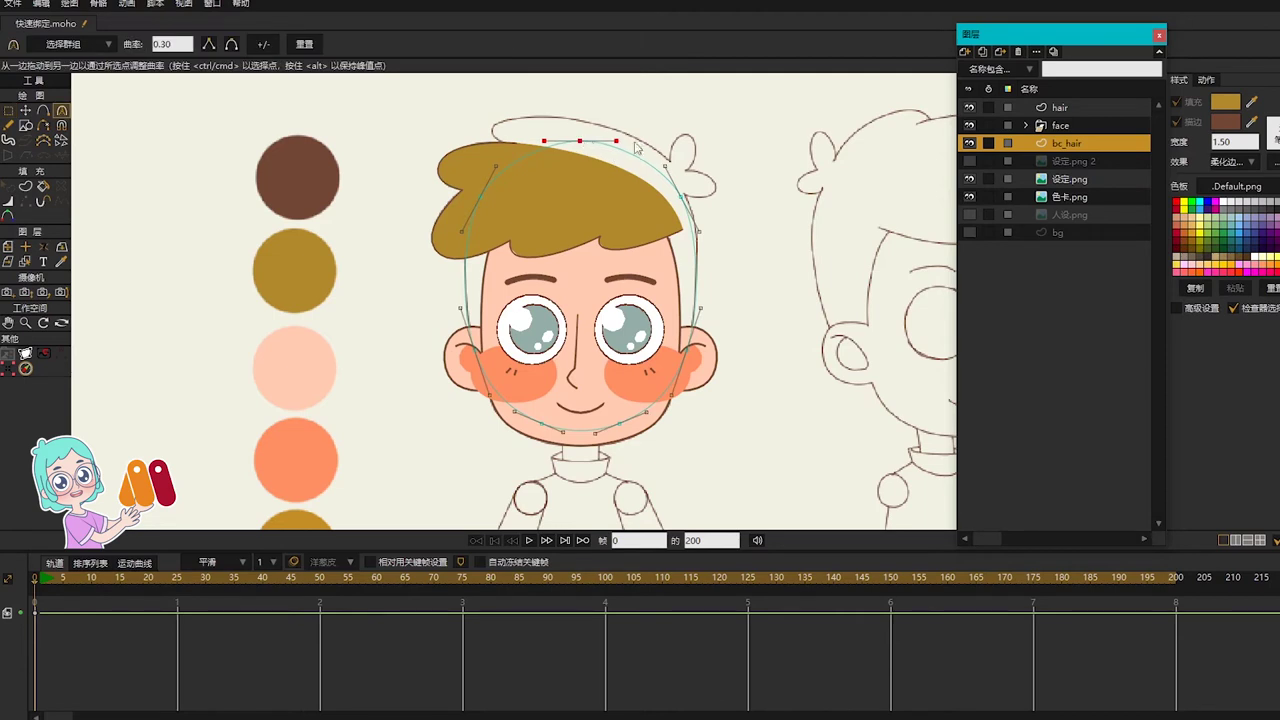
Step: Select the two upper side points of the oval and widen them together to match the sketched hair edge
scroll(580, 210, "up", 2)
key("g")
left_click_drag(316, 178, 672, 205)
key("t")
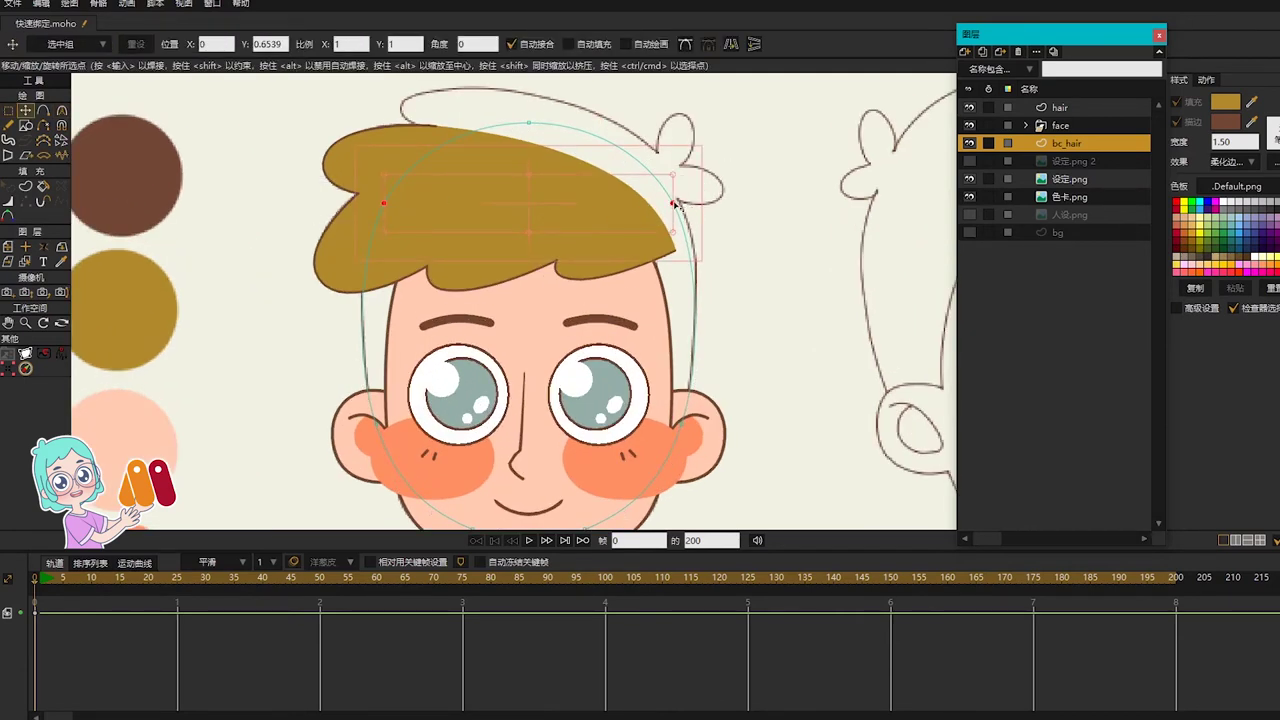
scroll(645, 251, "down", 2)
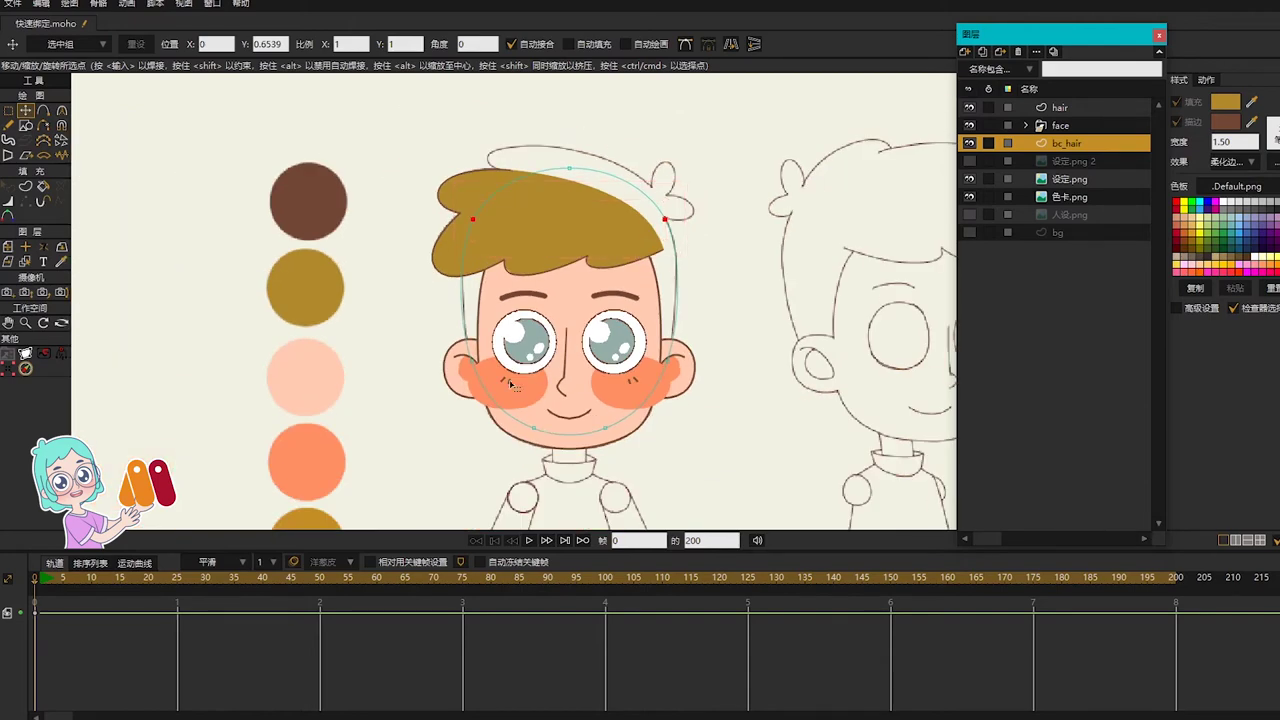
Step: Select the oval's ear-level and chin-level point pairs and adjust them to fit behind the face
key("g")
left_click_drag(422, 343, 757, 386)
scroll(690, 365, "up", 2)
key("t")
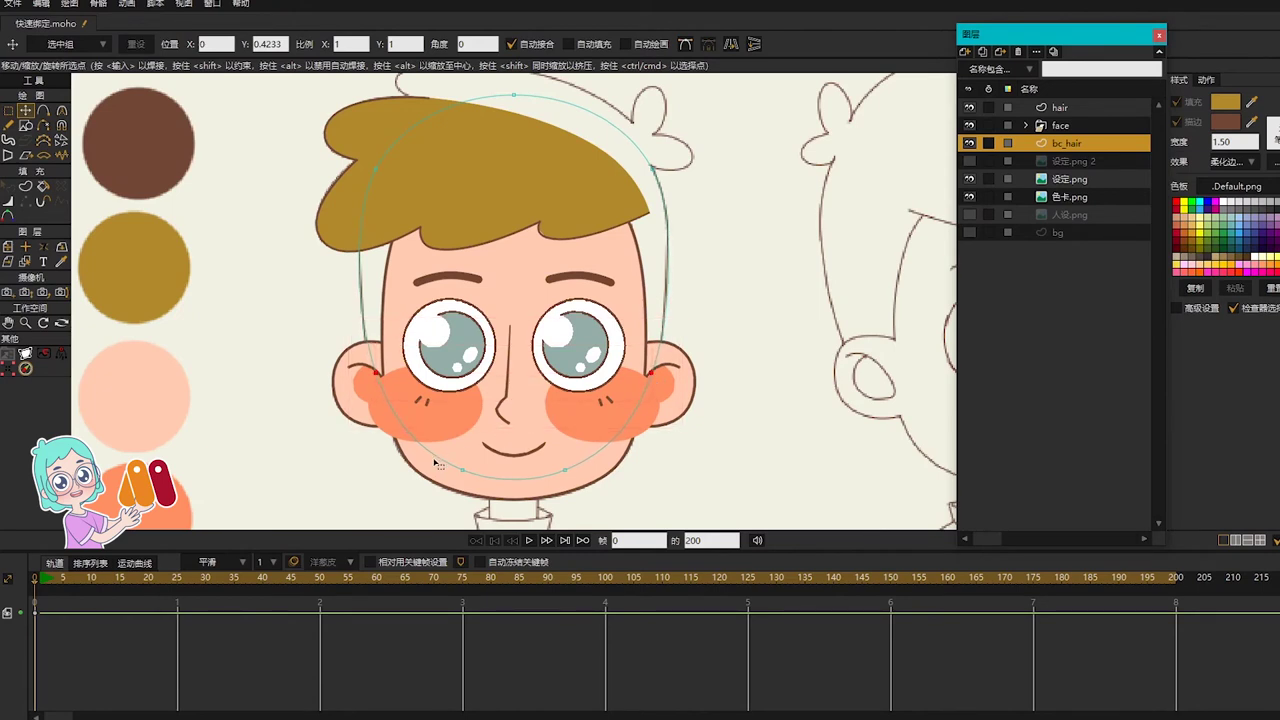
left_click_drag(437, 462, 594, 518)
left_click_drag(736, 195, 732, 283)
Step: Add a closed lobe from the oval's upper-right point, following the sketched hair strand above the fringe
scroll(655, 256, "up", 2)
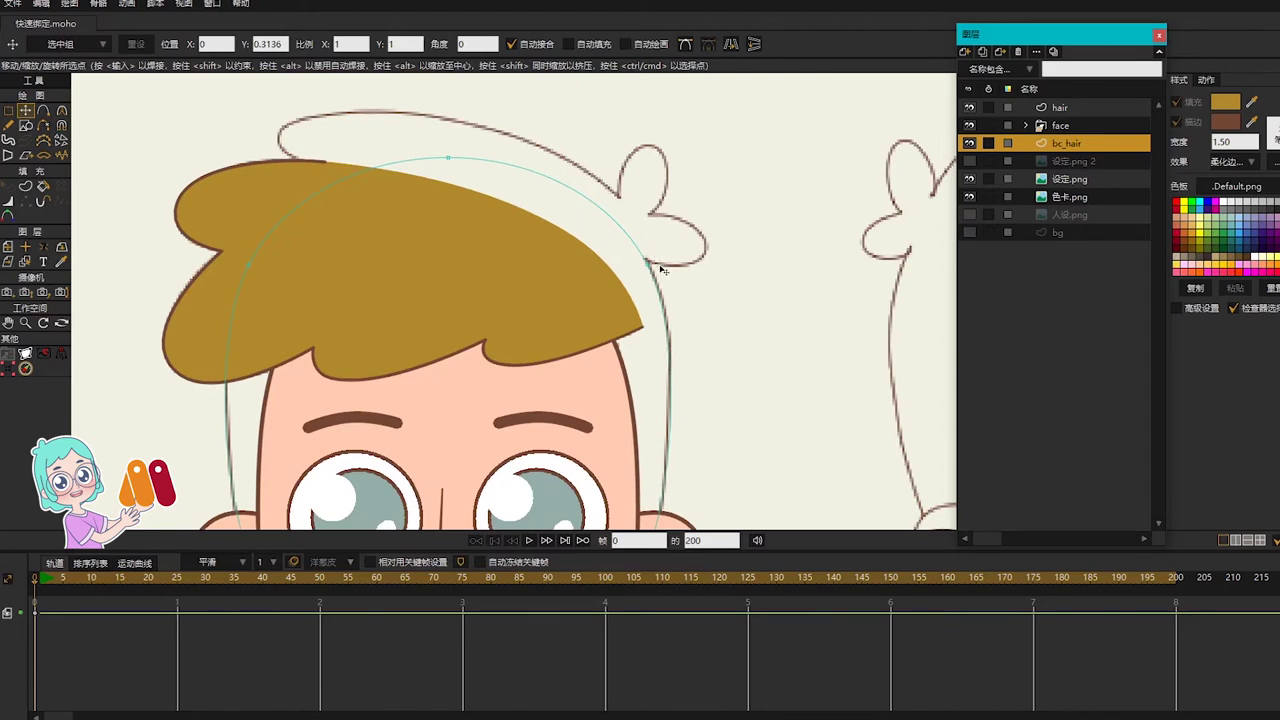
key("a")
mouse_move(648, 262)
left_mouse_down()
mouse_move(580, 166)
mouse_move(490, 128)
mouse_move(263, 131)
mouse_move(507, 243)
mouse_move(647, 262)
left_mouse_up()
Step: Adjust the lobe's curve handles at its junction, upper edge and lower edge, and set the left tip's curvature to 0.1809
key("g")
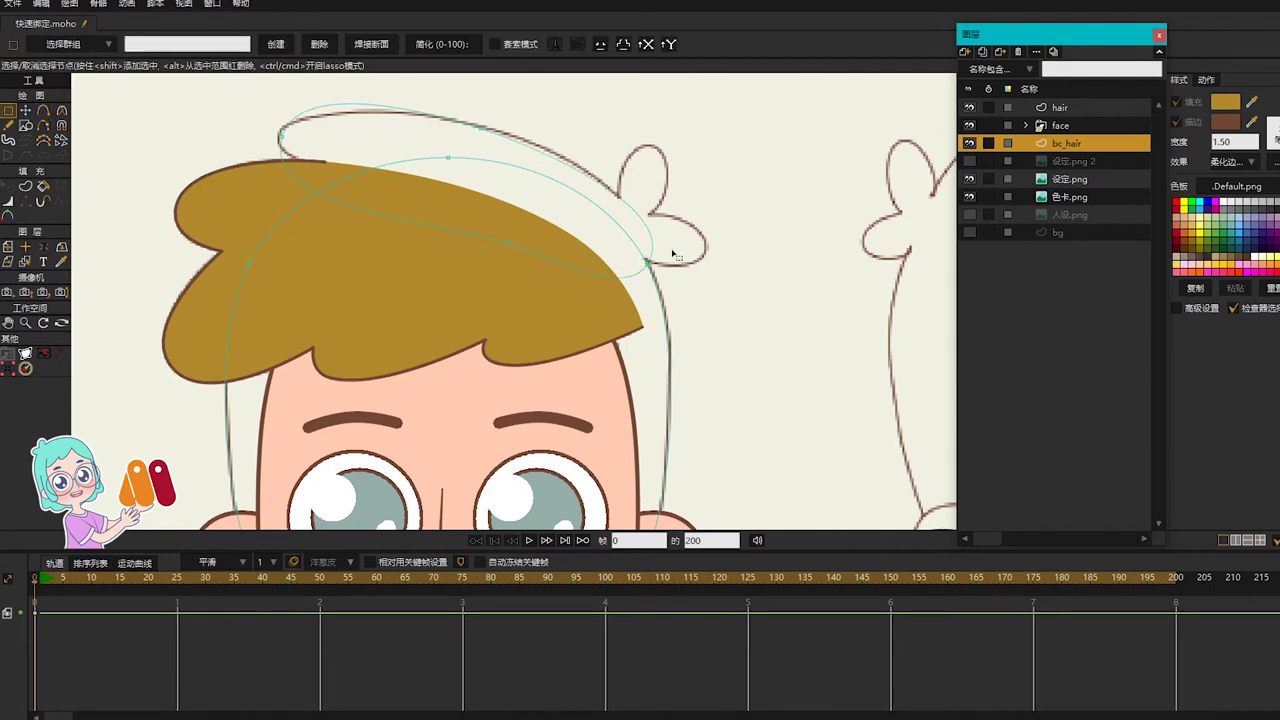
key("c")
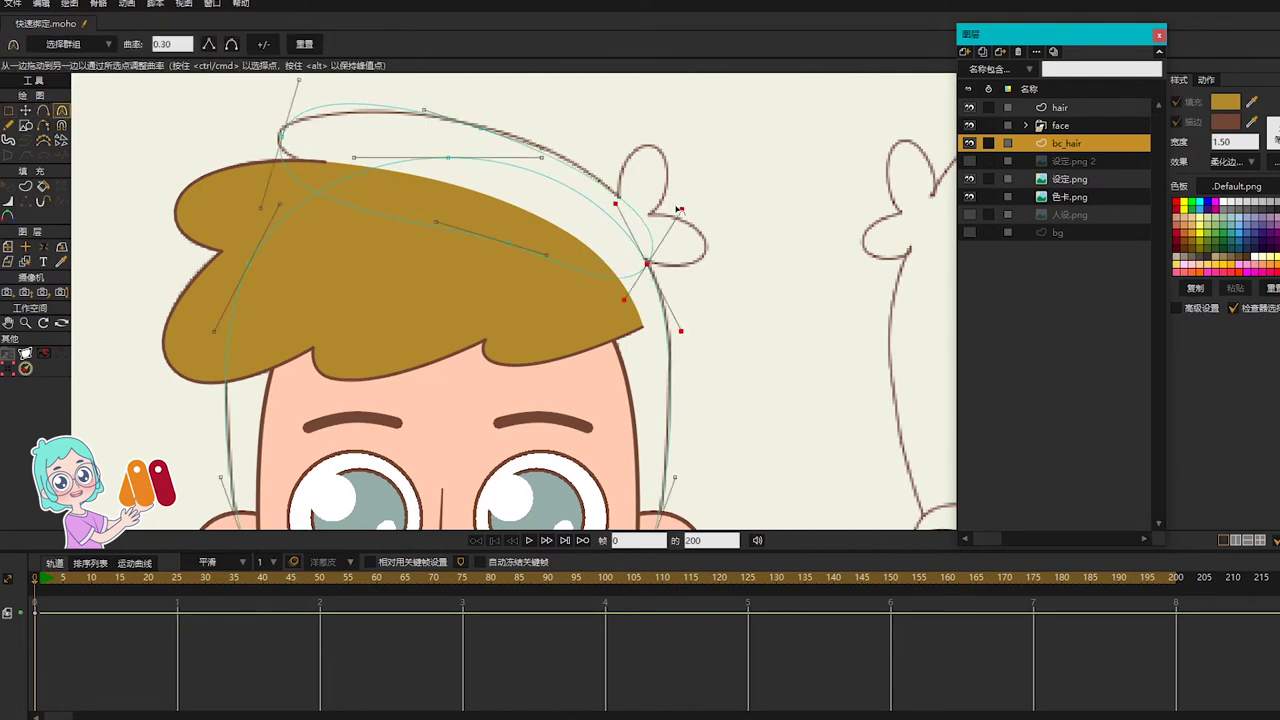
left_click_drag(679, 209, 626, 197)
left_click_drag(542, 149, 569, 149)
left_click_drag(283, 137, 163, 142)
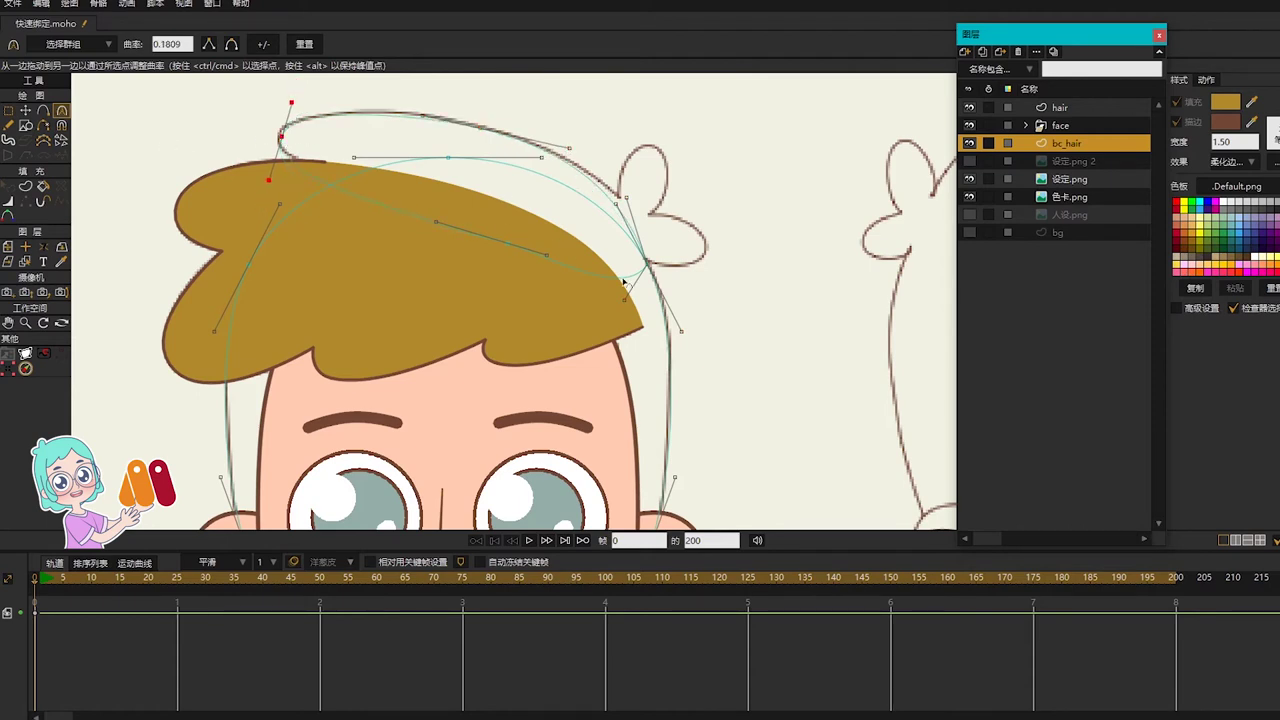
left_click(491, 229)
left_click_drag(606, 277, 597, 256)
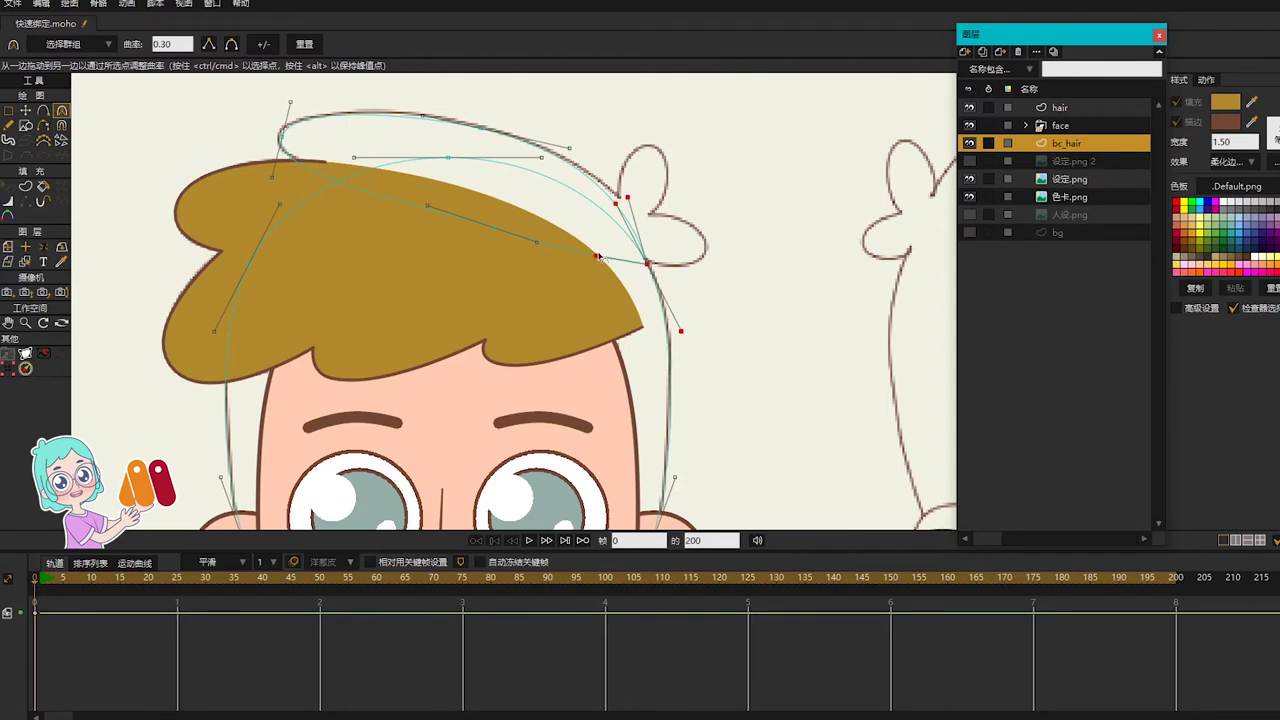
Step: Move the junction point of the lobe and oval up along the hair edge, between the two sketched side tufts
scroll(654, 277, "up", 2)
key("t")
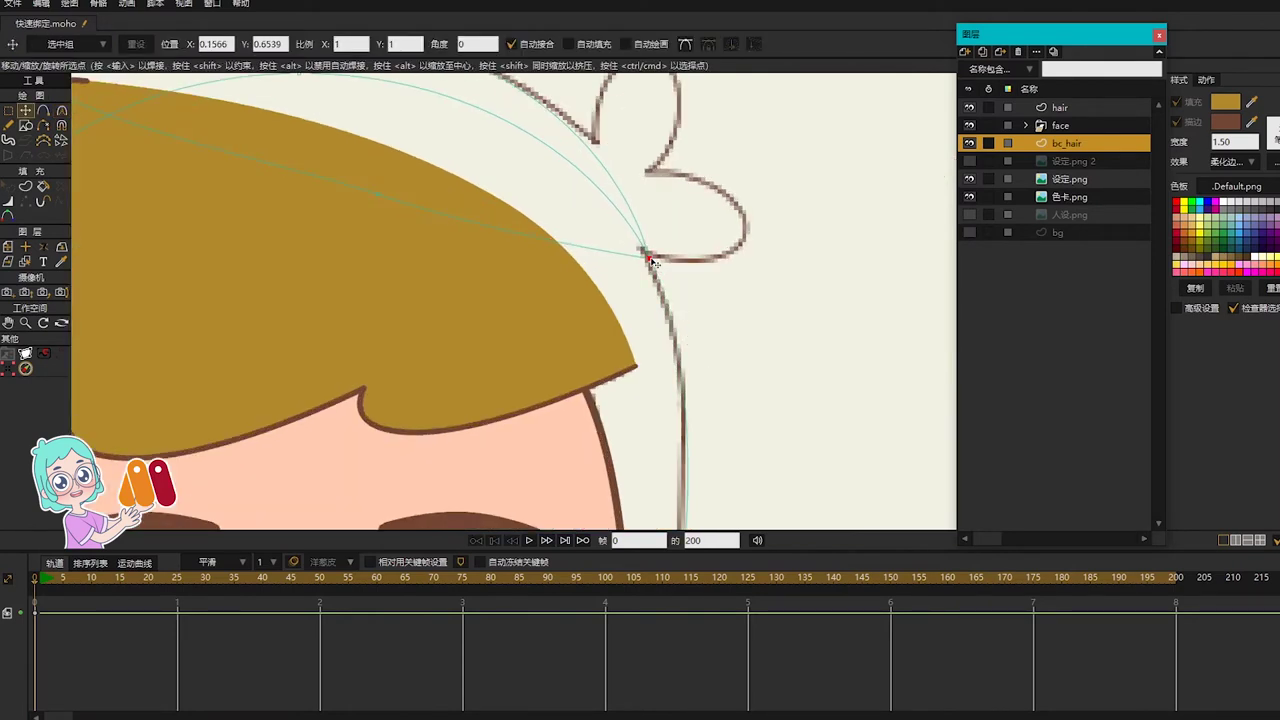
key("c")
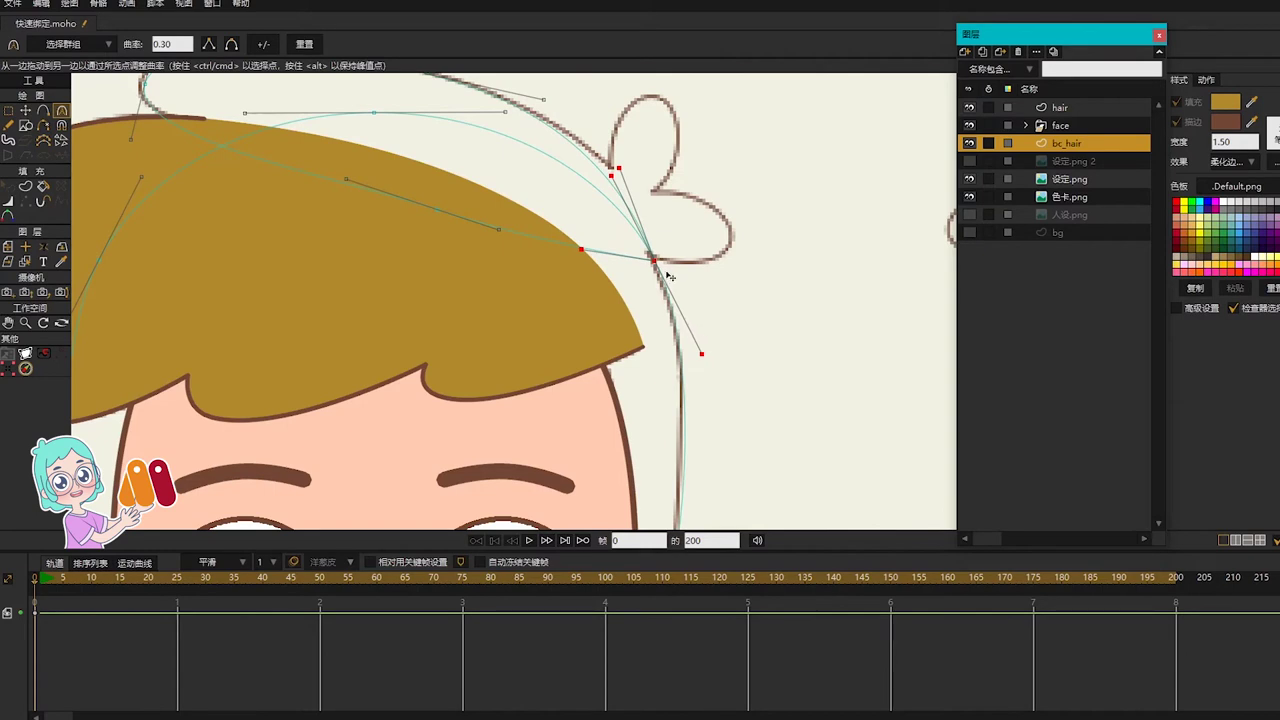
key("t")
left_click_drag(666, 275, 651, 222)
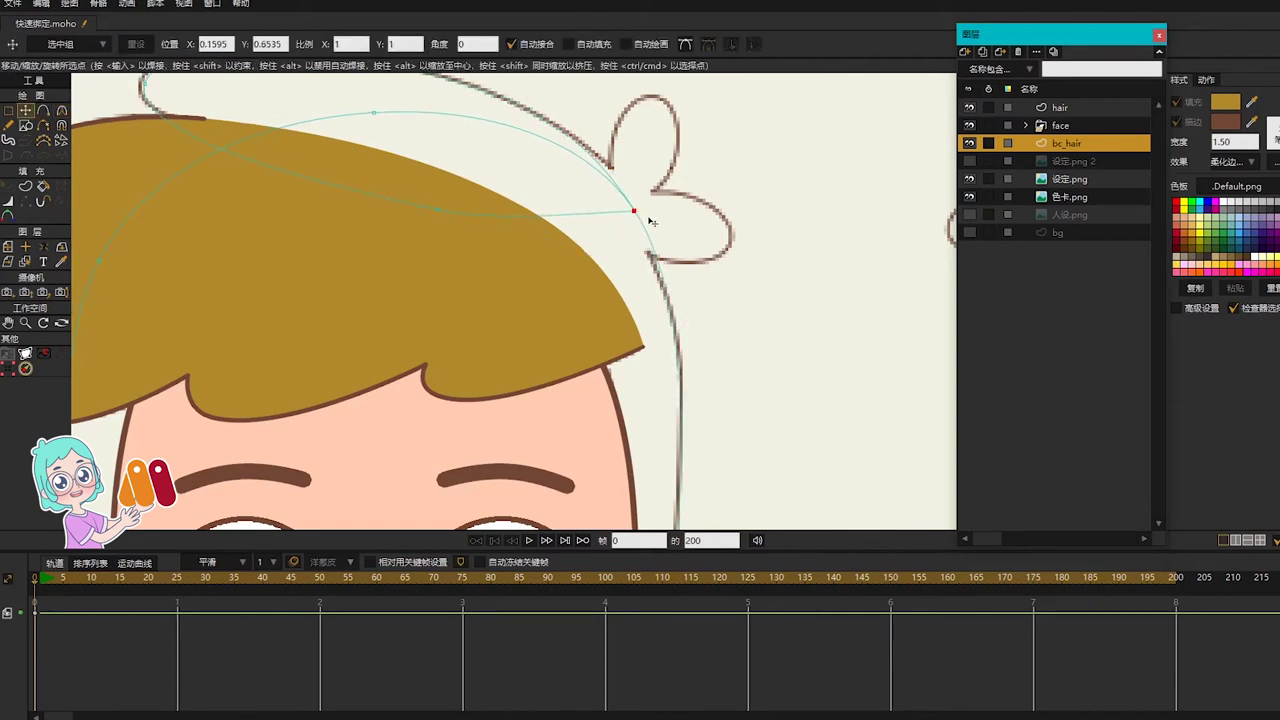
Step: Refit the lobe's upper-edge point and the junction's curve handles to the sketched strand
scroll(651, 222, "down", 2)
key("c")
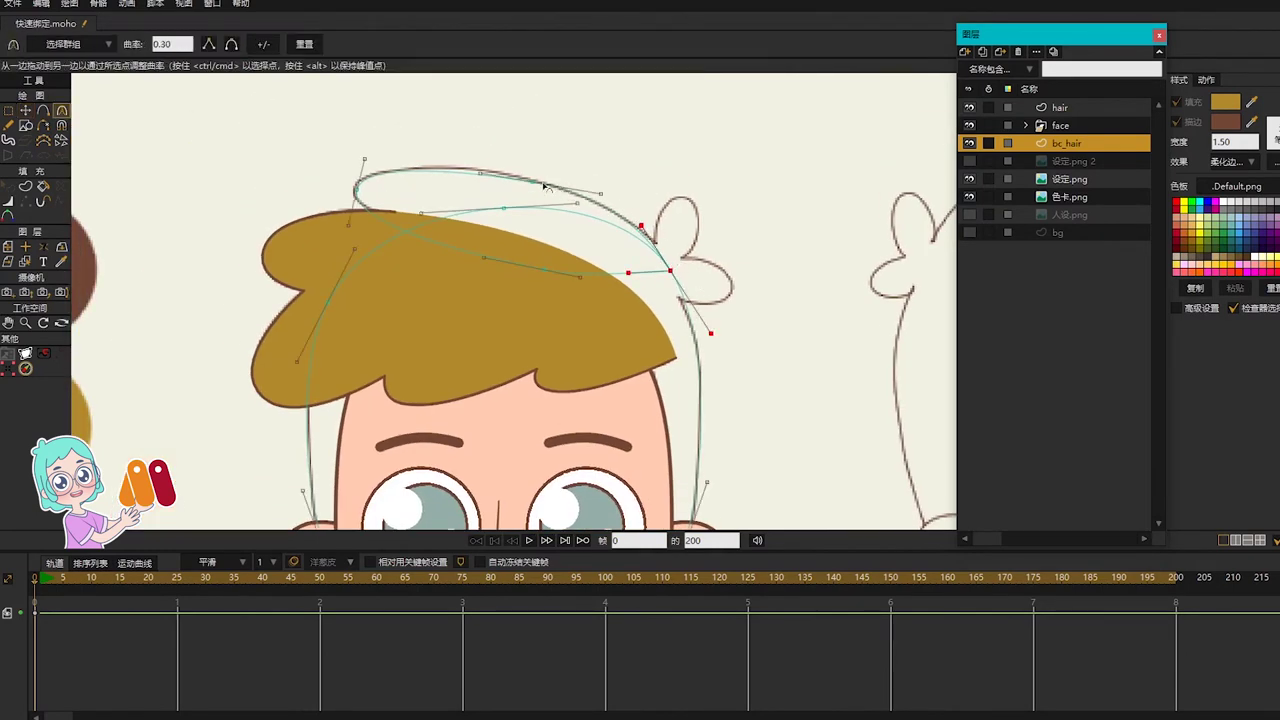
key("t")
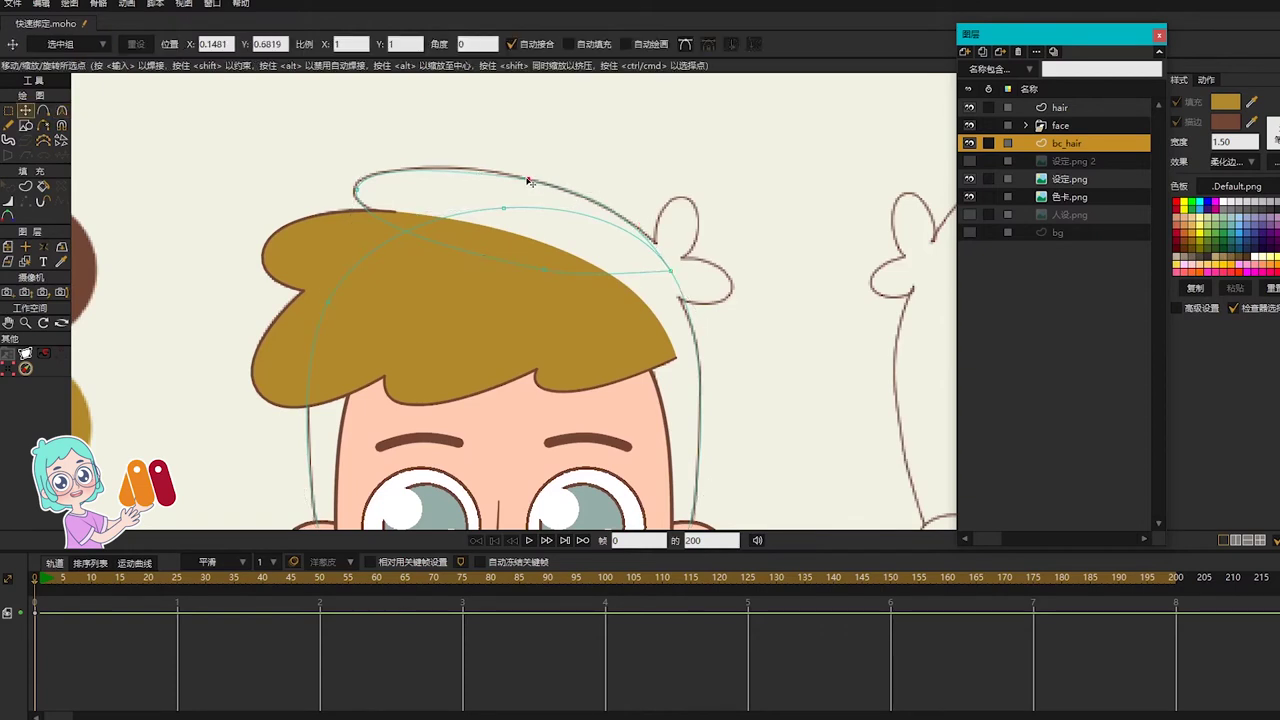
scroll(580, 180, "up", 2)
key("c")
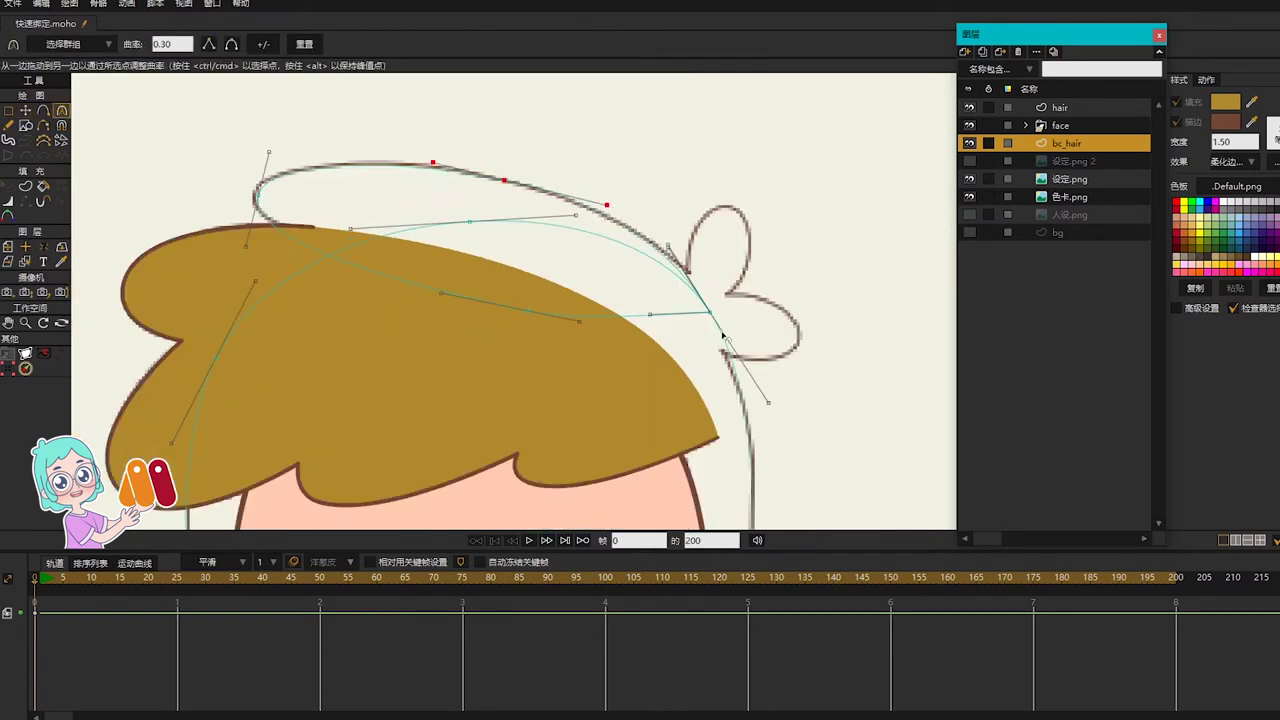
left_click(660, 319)
scroll(770, 402, "down", 2)
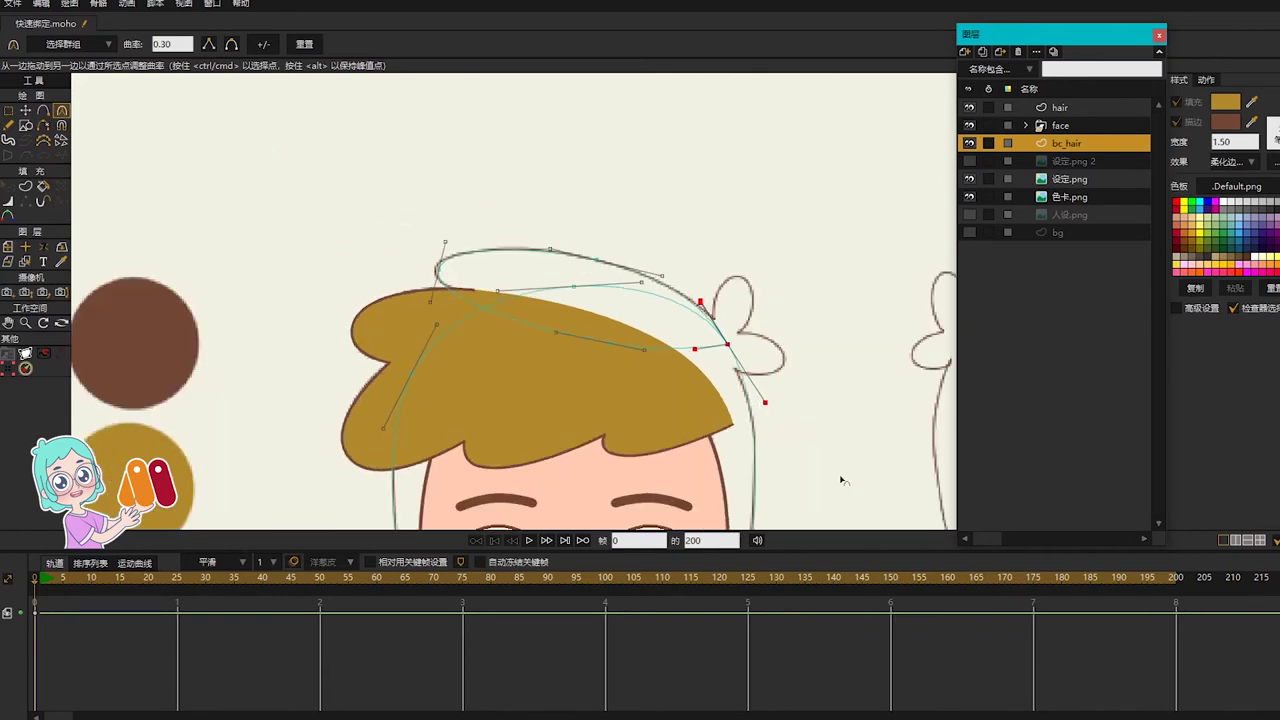
Step: Create filled and outlined shapes from the bc_hair oval and from the lobe above it
left_click_drag(838, 478, 790, 362)
key("u")
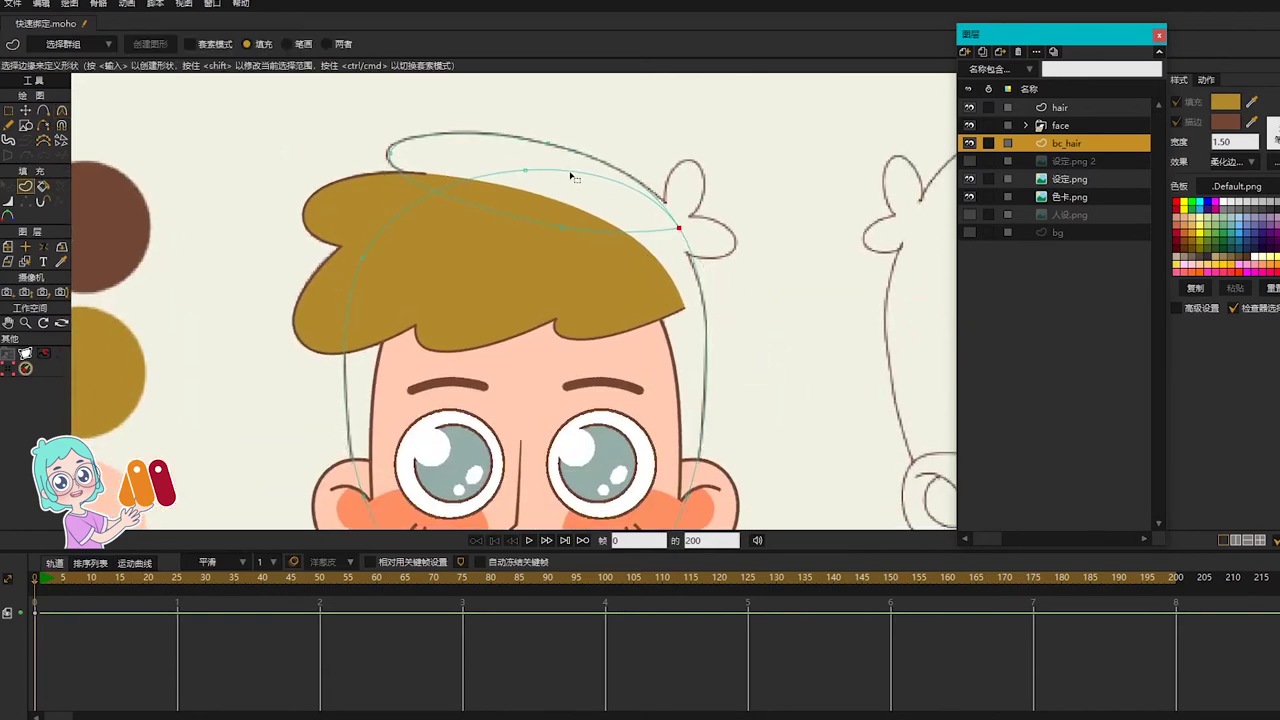
left_click(604, 180)
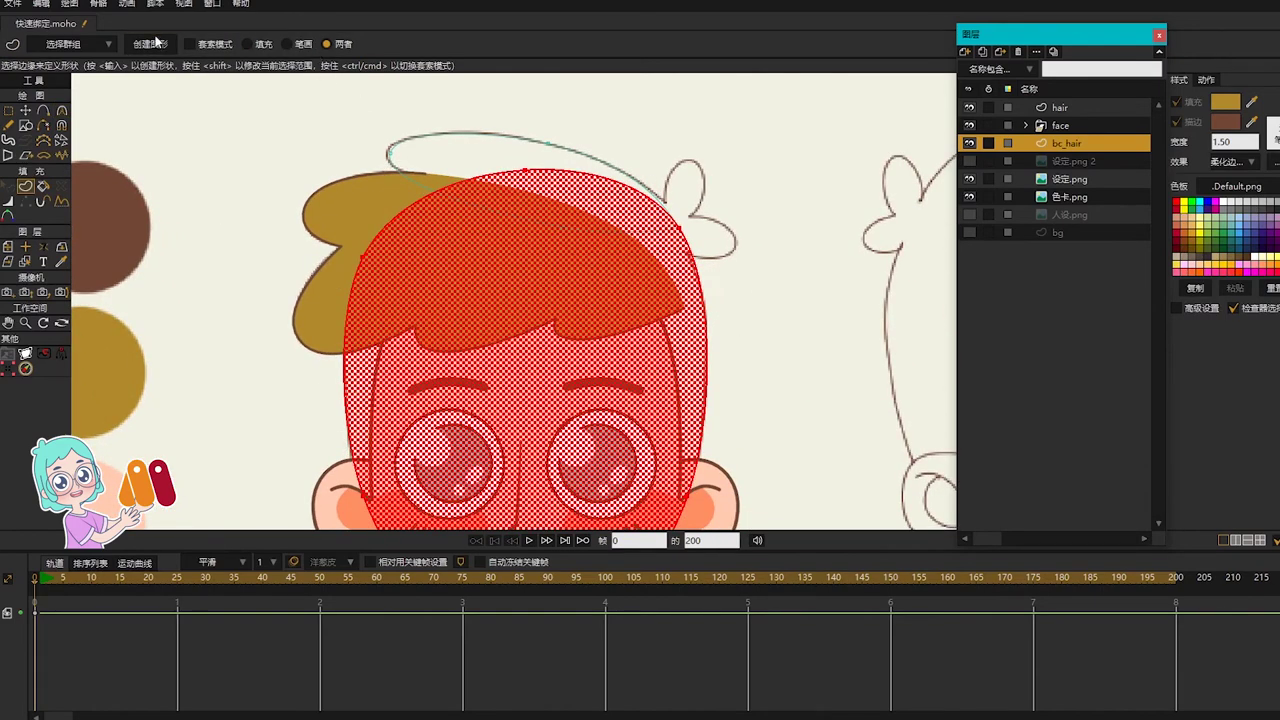
left_click(155, 41)
key("ctrl+a")
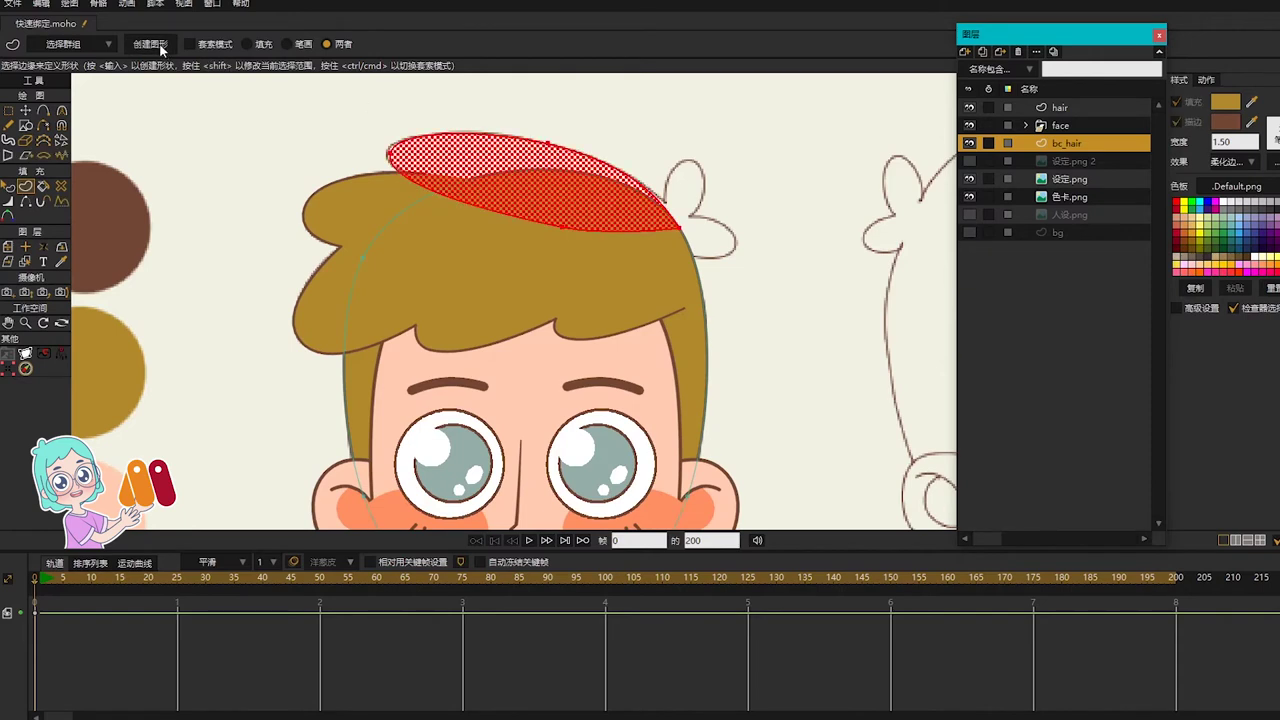
left_click(155, 44)
Step: Hide the hair layer, move the lobe's lower-edge point left along the edge, and refit the junction's upper curve handle
scroll(647, 242, "up", 4)
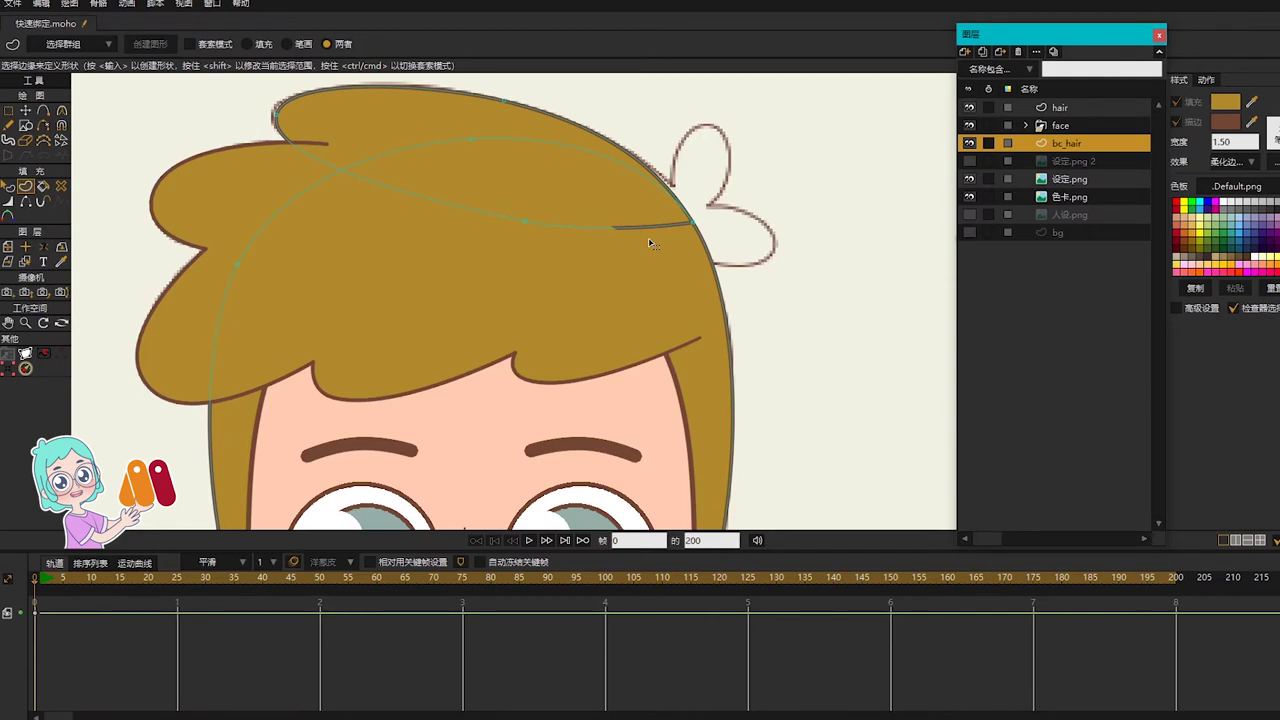
left_click(969, 107)
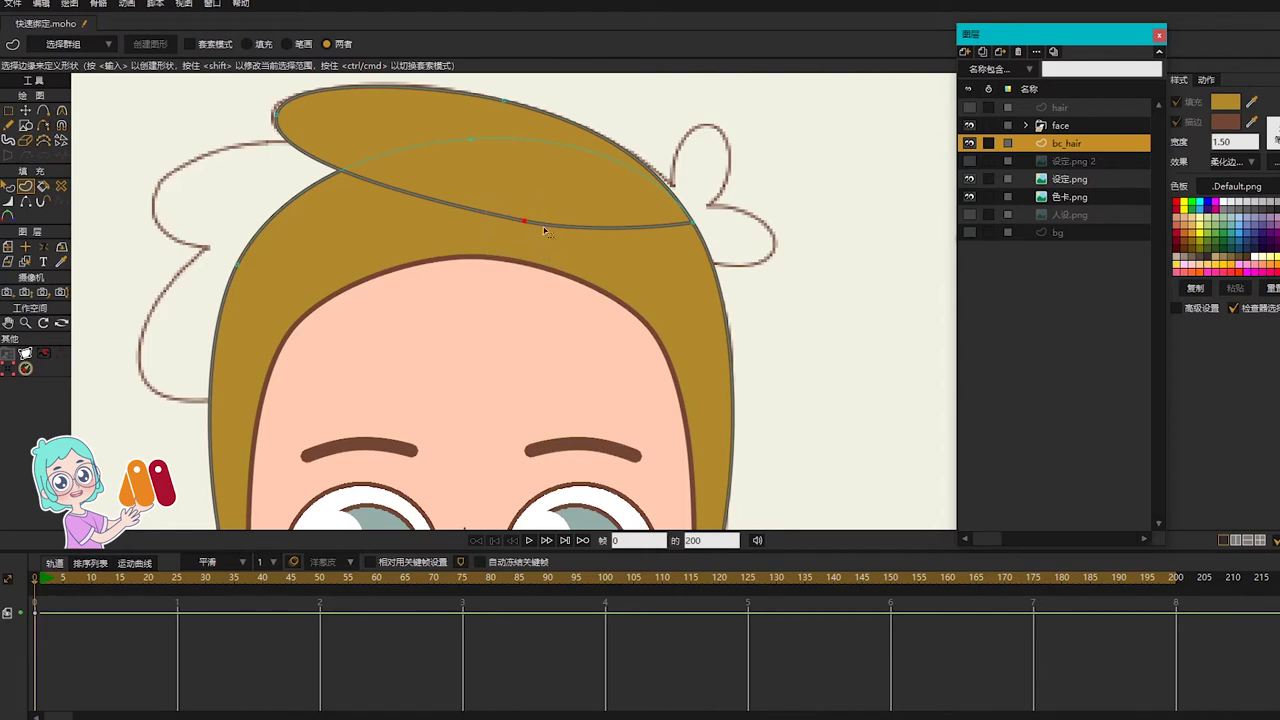
key("t")
key("x")
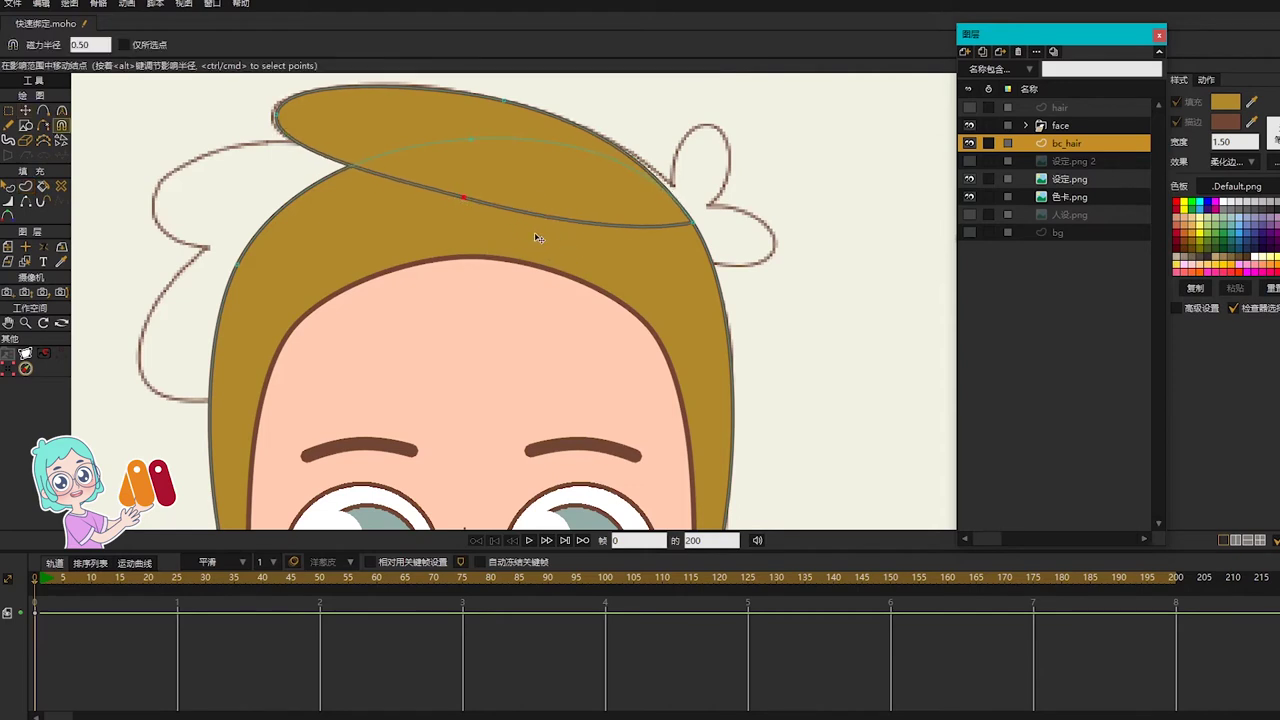
key("c")
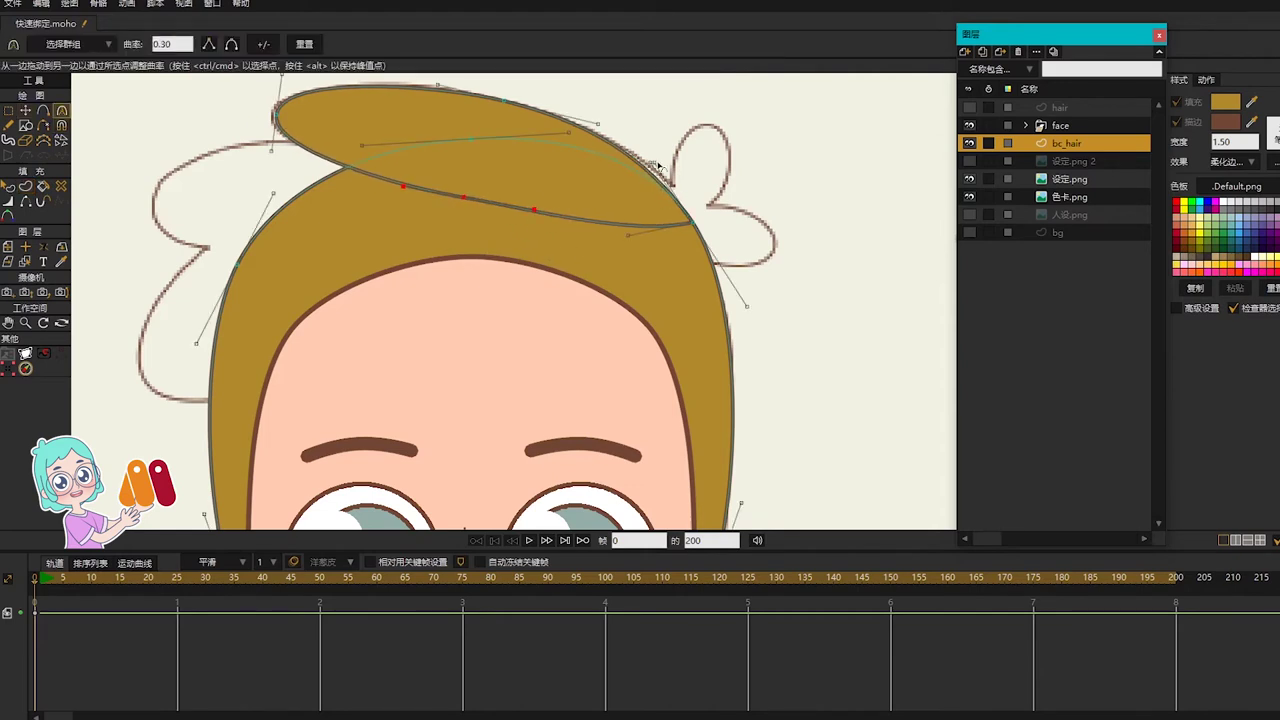
left_click_drag(659, 162, 655, 159)
key("t")
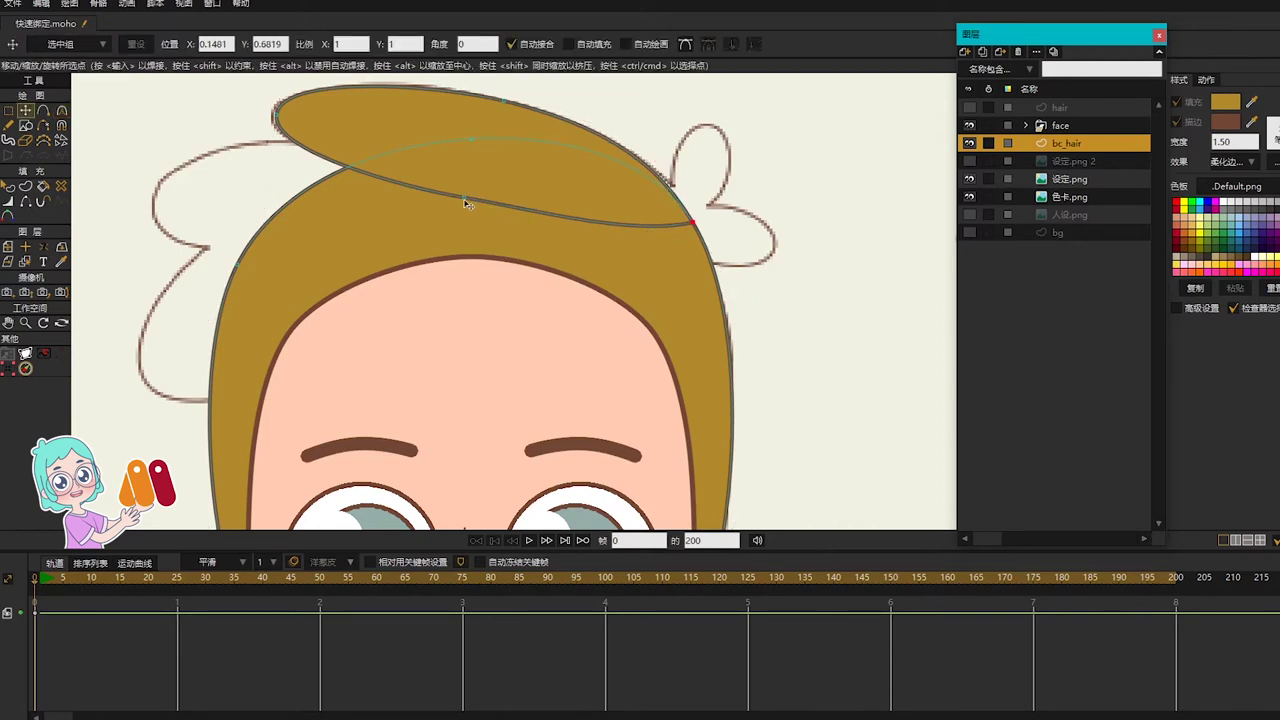
left_click(463, 203)
key("c")
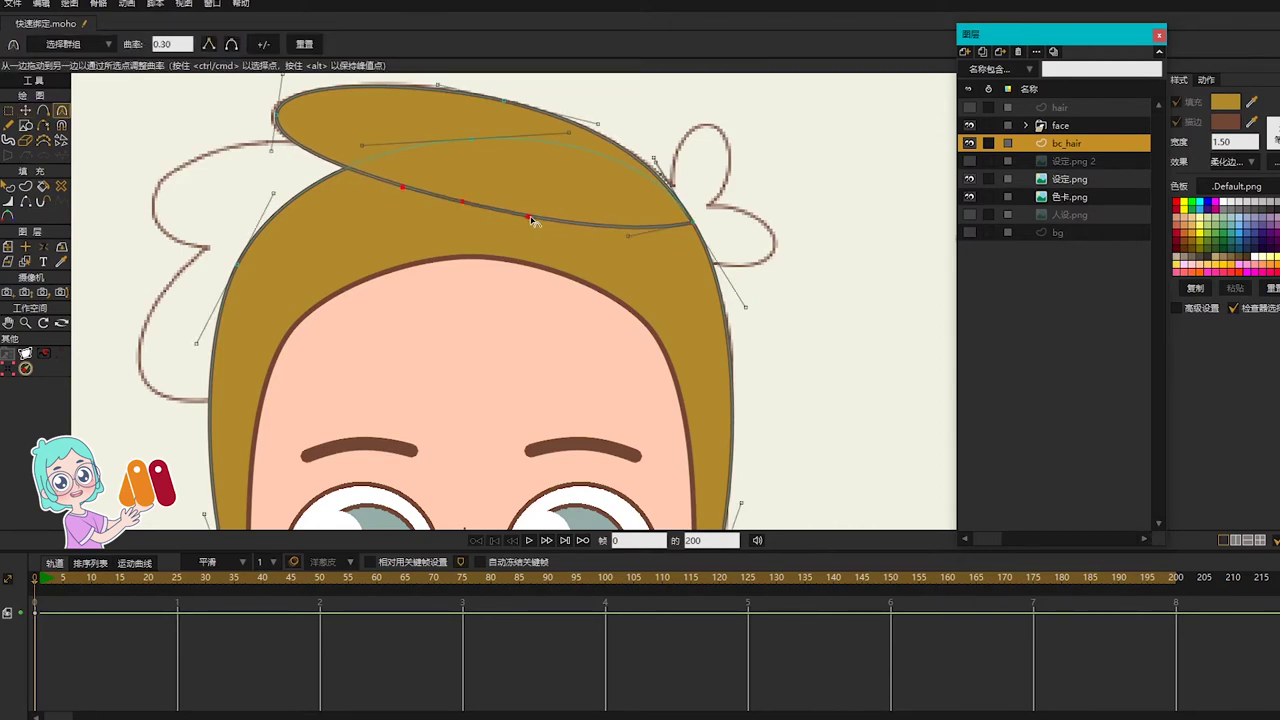
Step: Hide the lobe's lower outline between its middle point and the right junction, and place a point where the lobe crosses the oval
key("h")
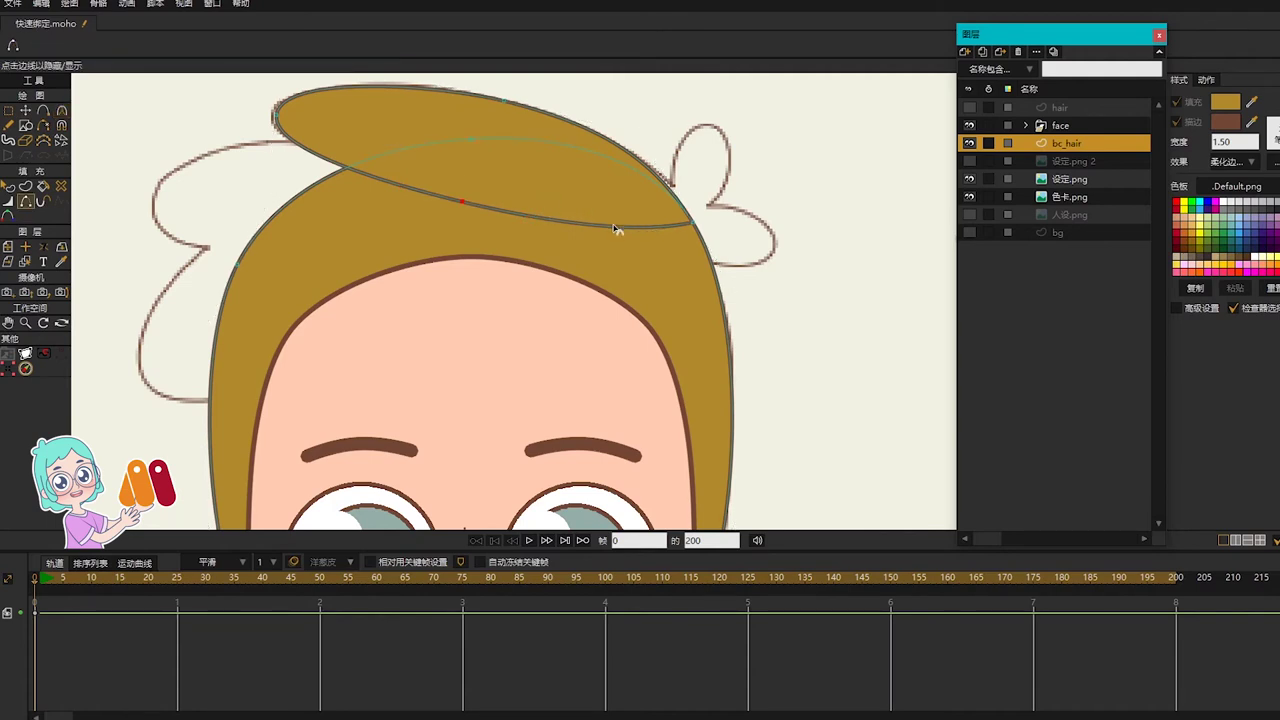
key("g")
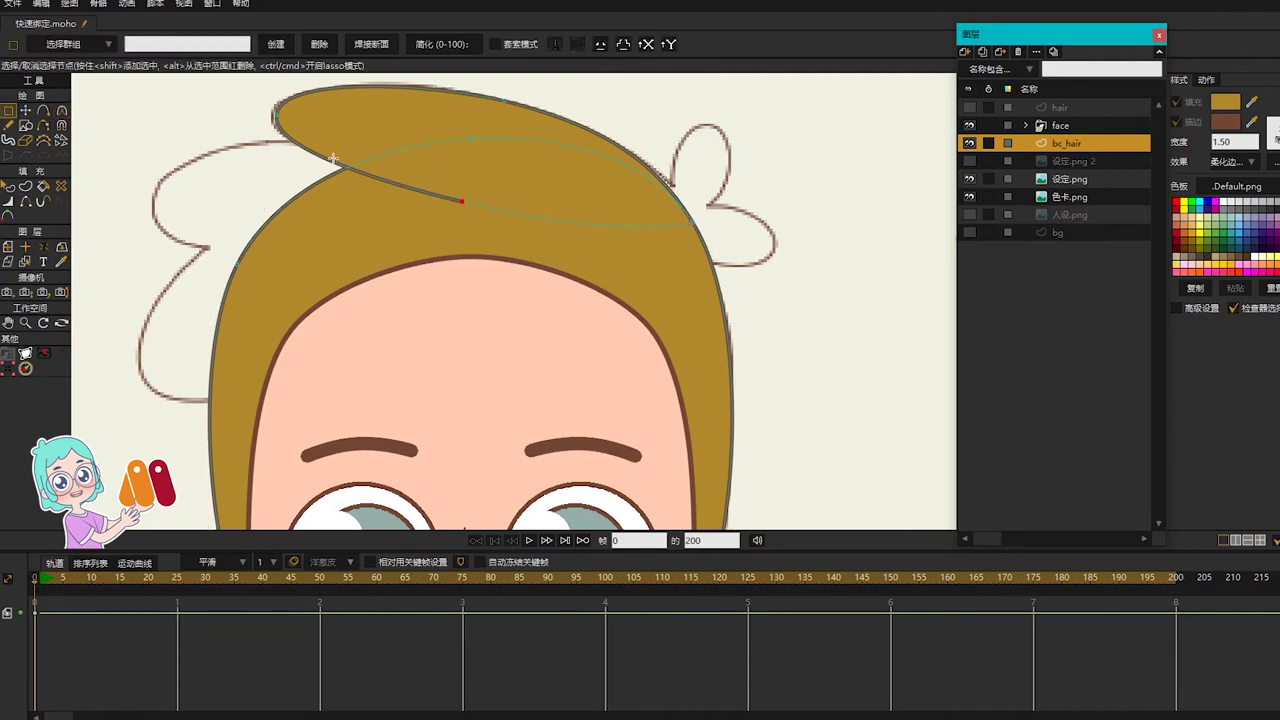
left_click(329, 158)
key("t")
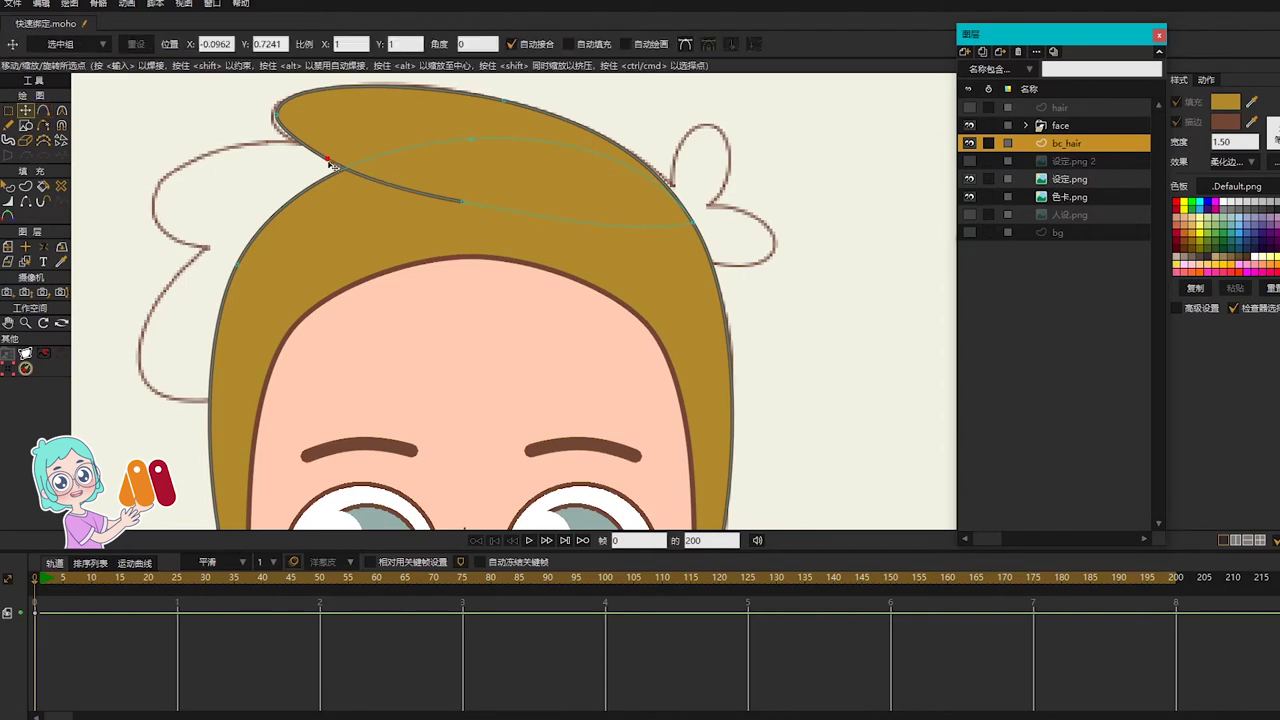
left_click_drag(329, 160, 403, 275)
key("c")
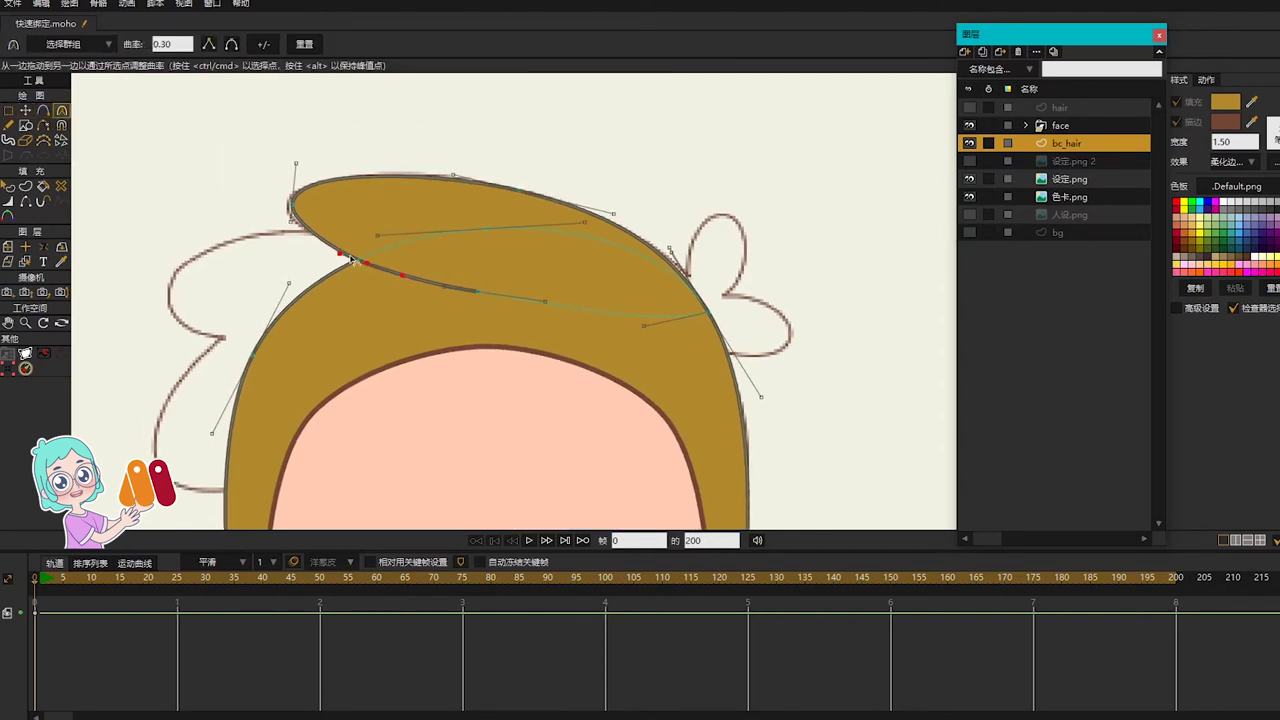
Step: Adjust the curve handles at the lobe's left tip and hide the remaining lower outline inside the oval
left_click_drag(289, 224, 423, 200)
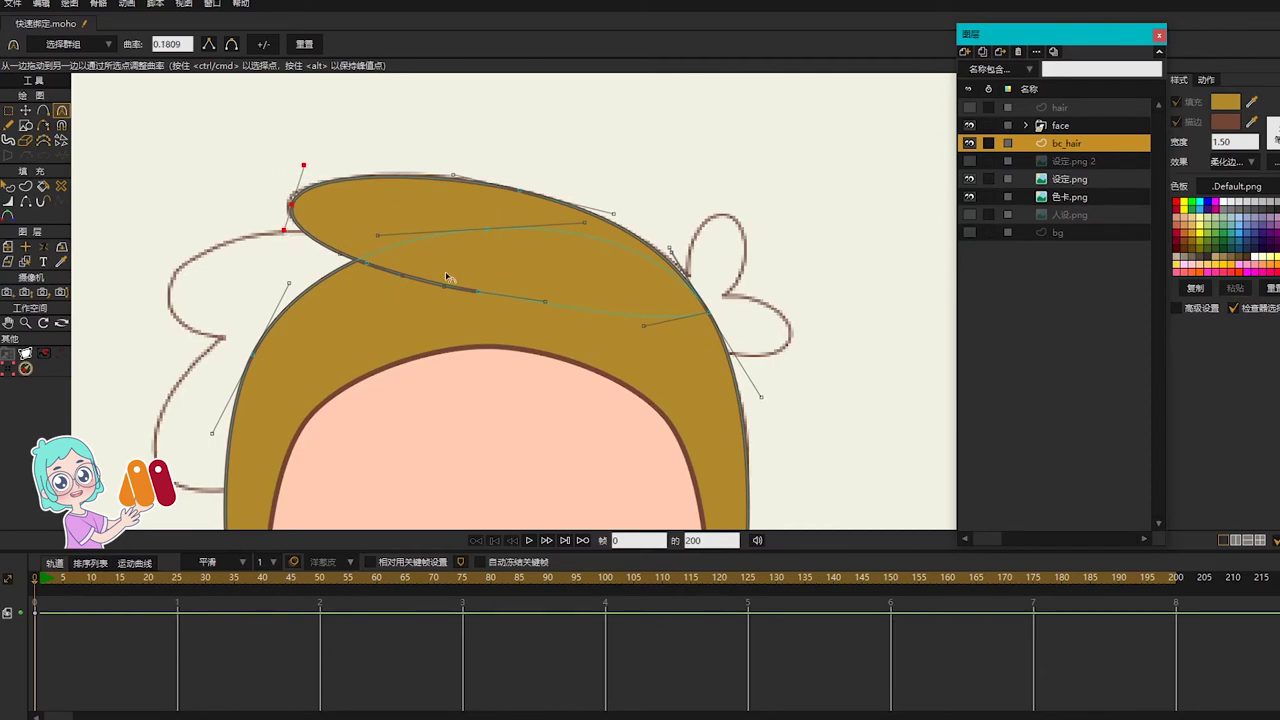
key("t")
scroll(500, 280, "down", 2)
scroll(451, 271, "up", 3)
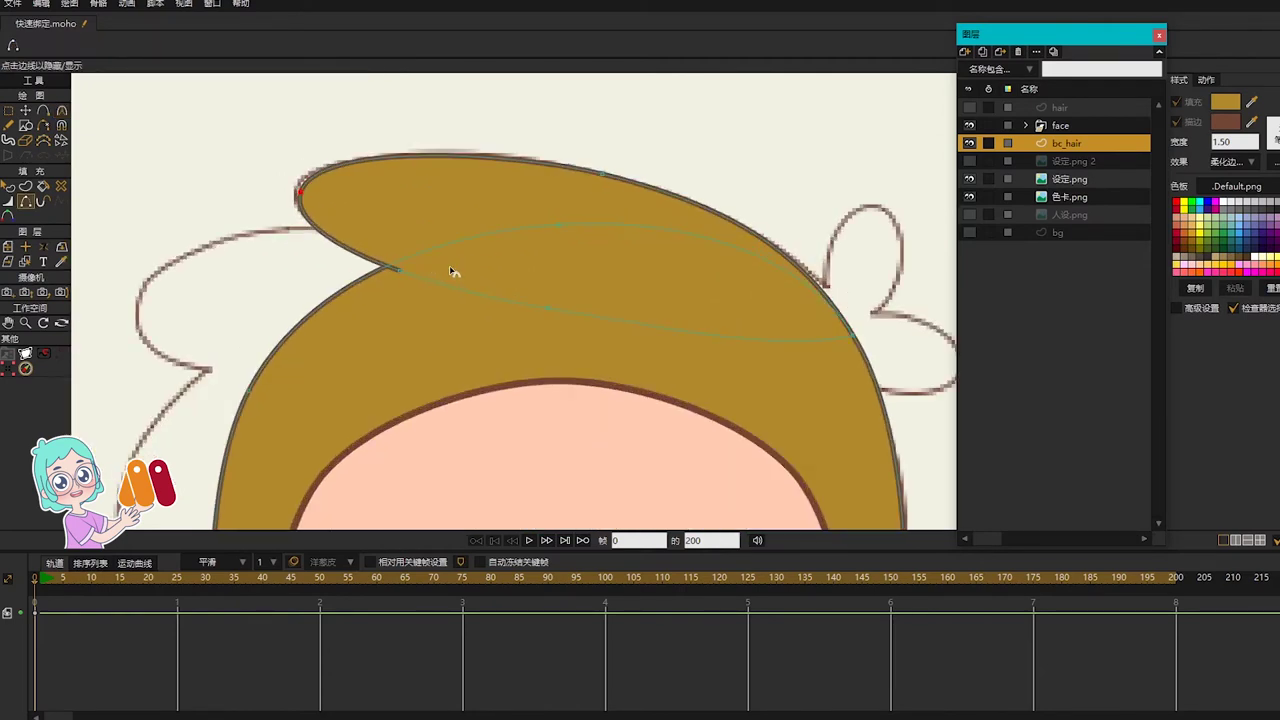
left_click(396, 269)
scroll(575, 315, "down", 2)
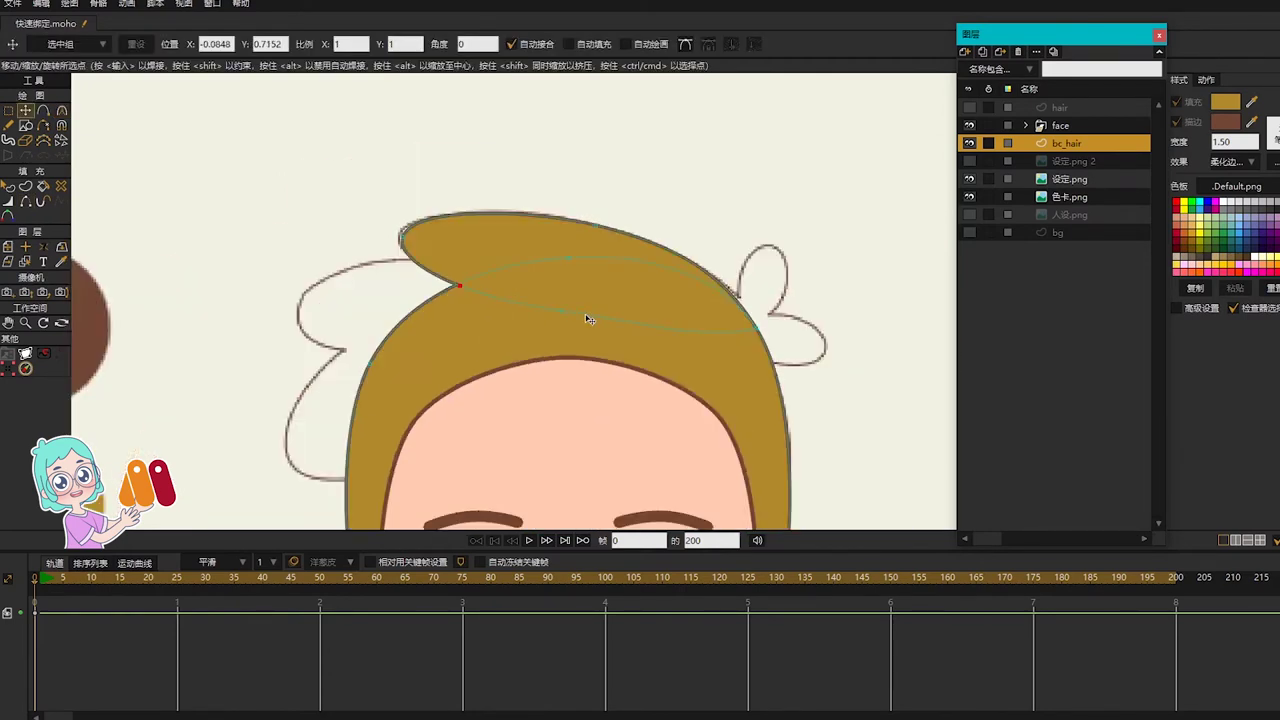
Step: Show the hair layer again over the back hair
left_click_drag(799, 353, 649, 218)
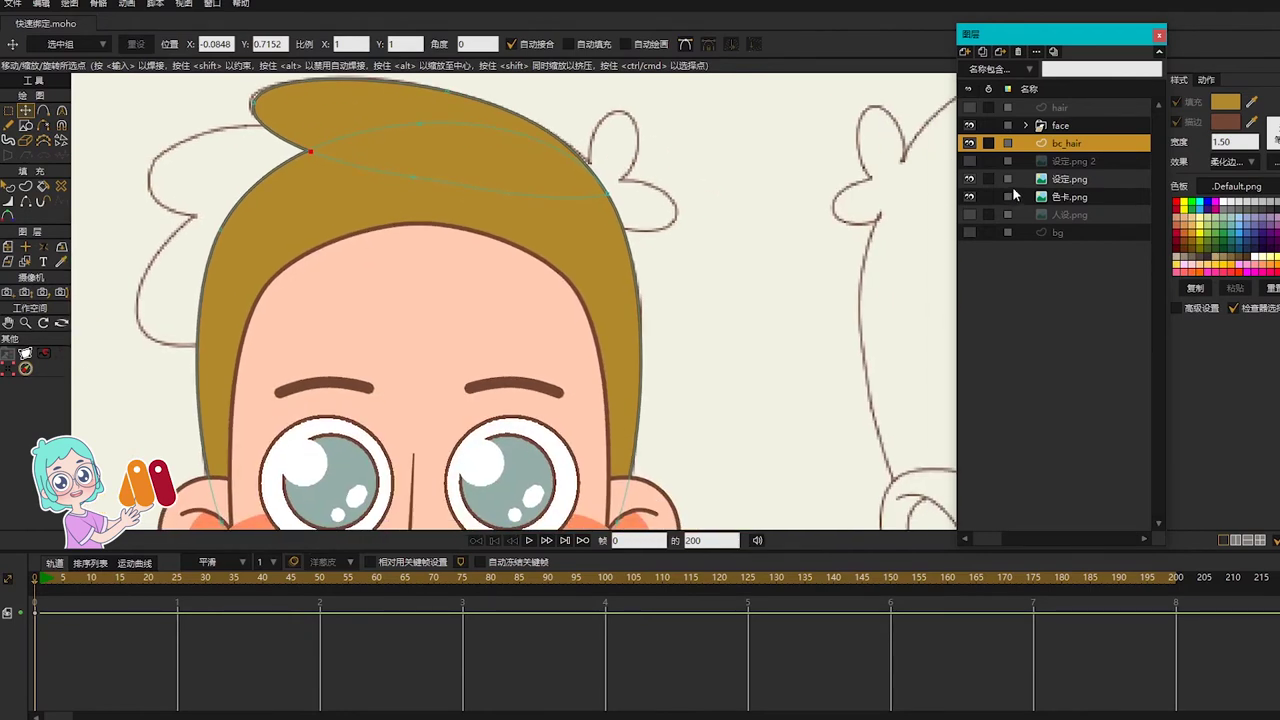
left_click(969, 107)
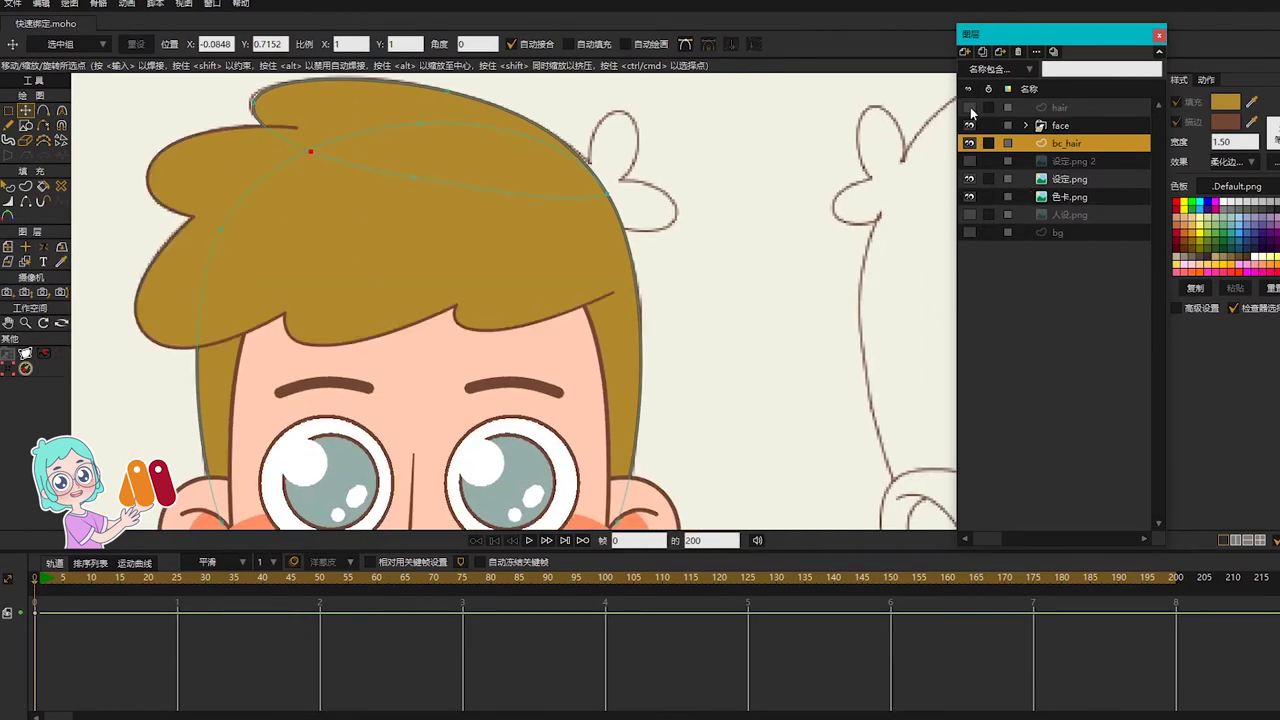
left_click_drag(688, 178, 734, 277)
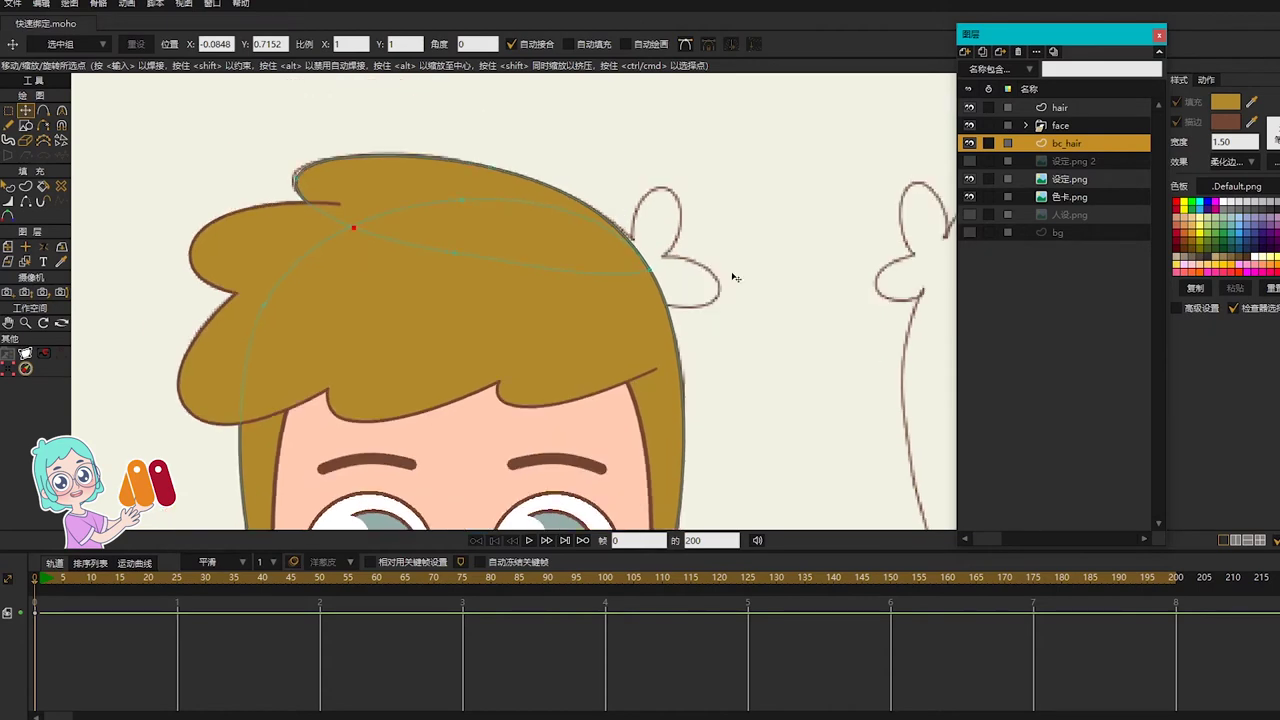
Step: Adjust the curve handles of the bc_hair outline's middle point beneath the front hair
key("c")
left_click_drag(597, 305, 591, 298)
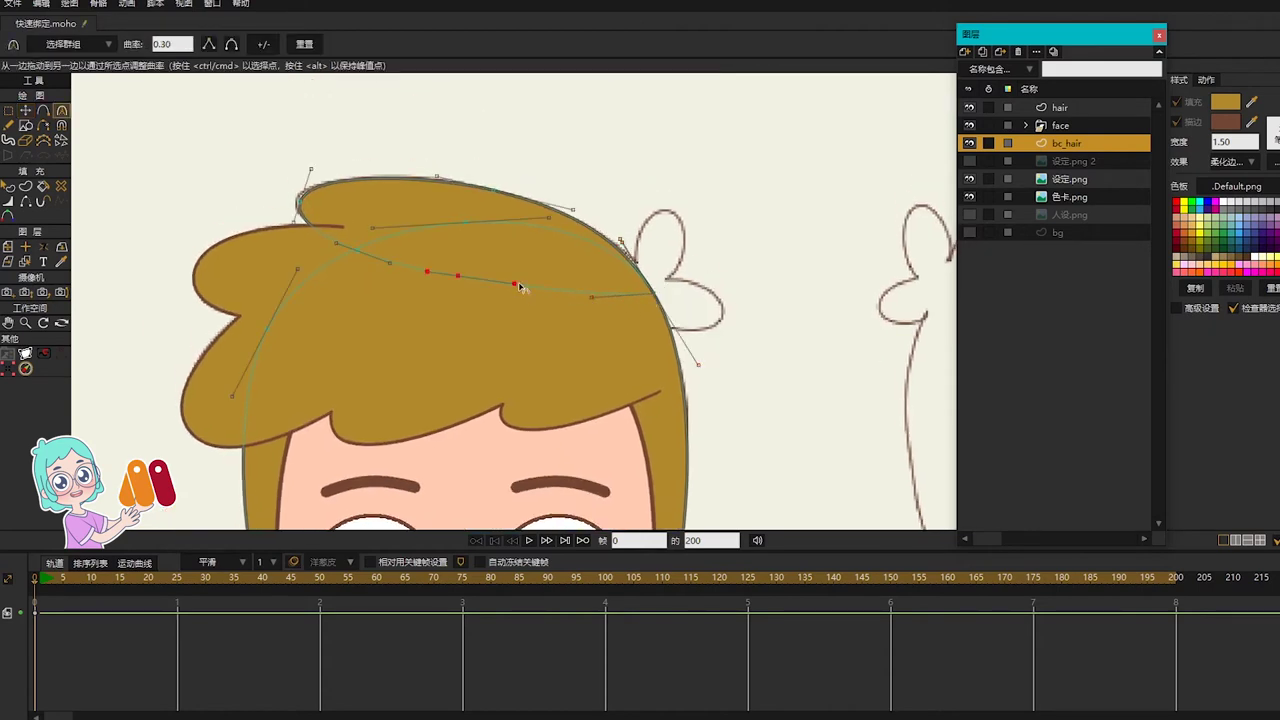
left_click_drag(517, 285, 520, 289)
scroll(570, 292, "down", 2)
left_click_drag(737, 364, 717, 308)
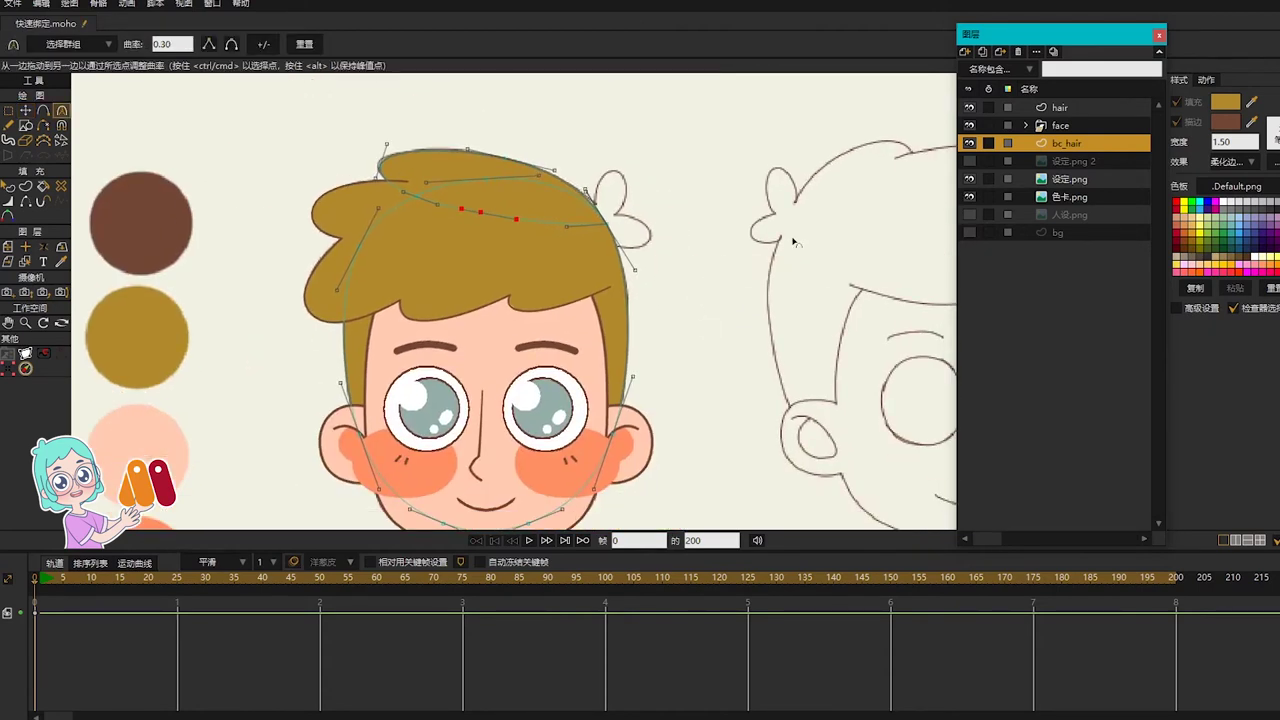
scroll(670, 238, "up", 2)
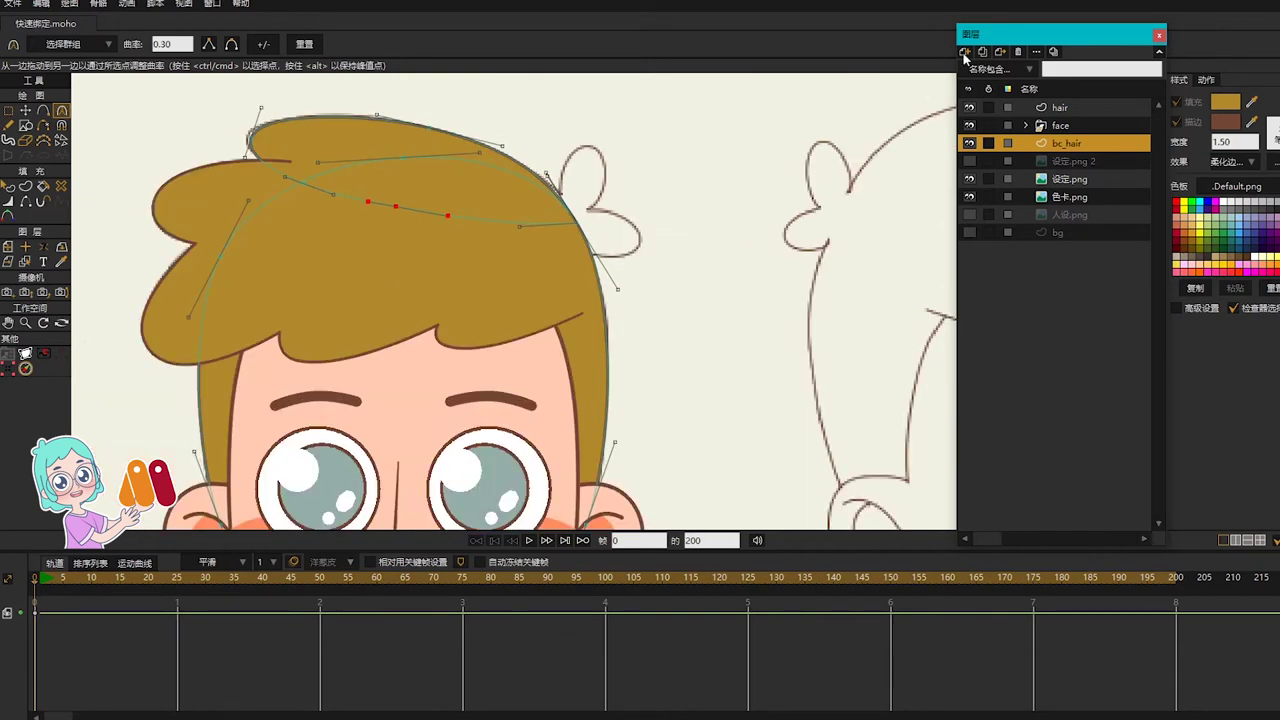
Step: Add a new vector layer above bc_hair and name it 呆毛
left_click(964, 55)
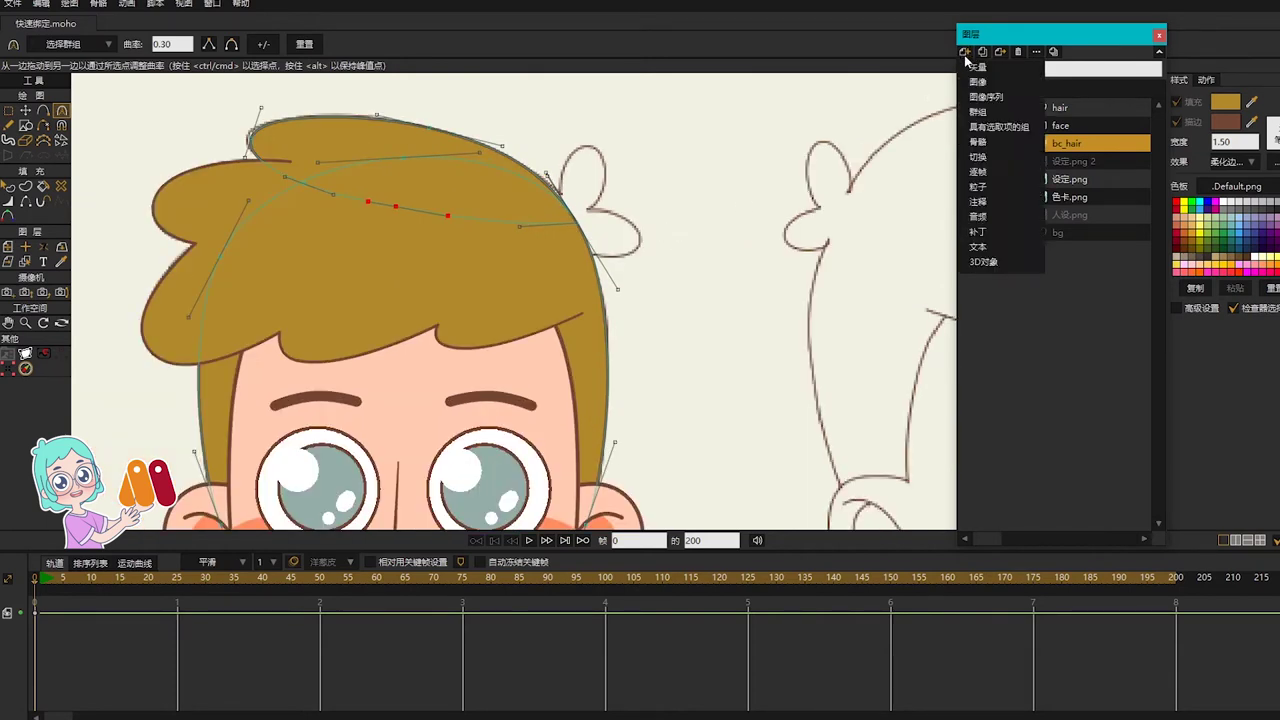
left_click(967, 61)
type("daimao")
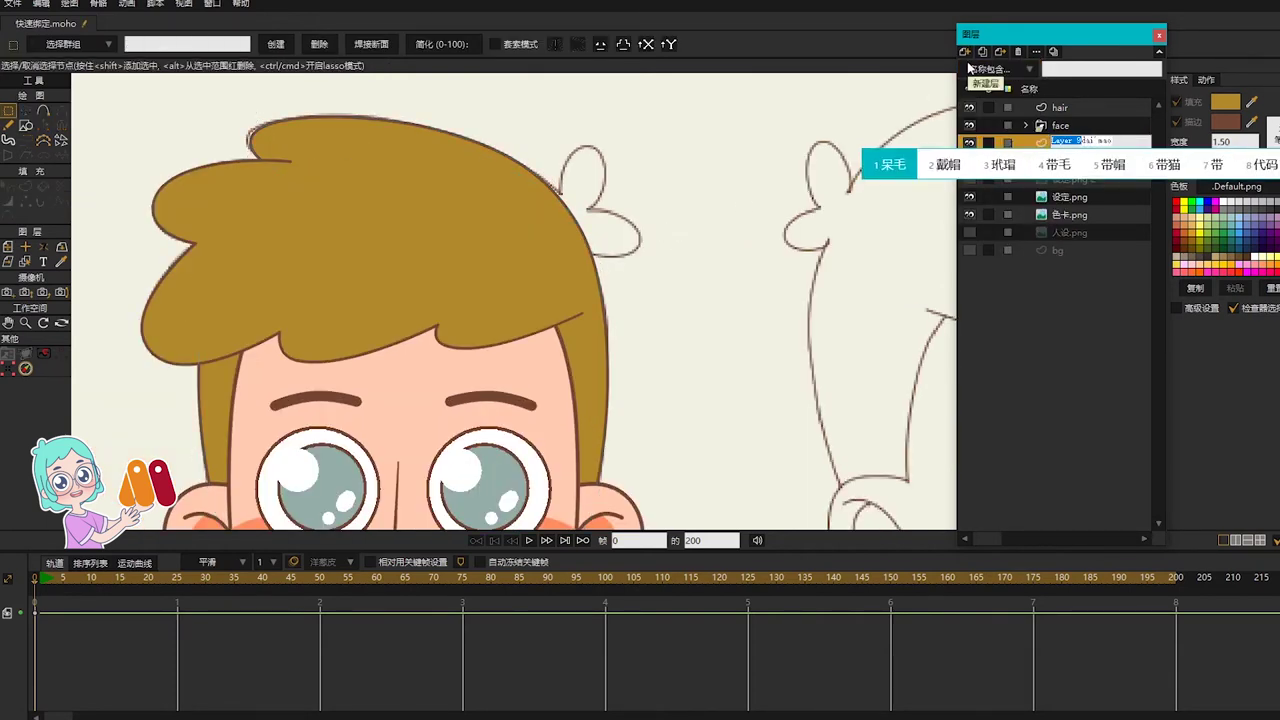
key("space")
key("Return")
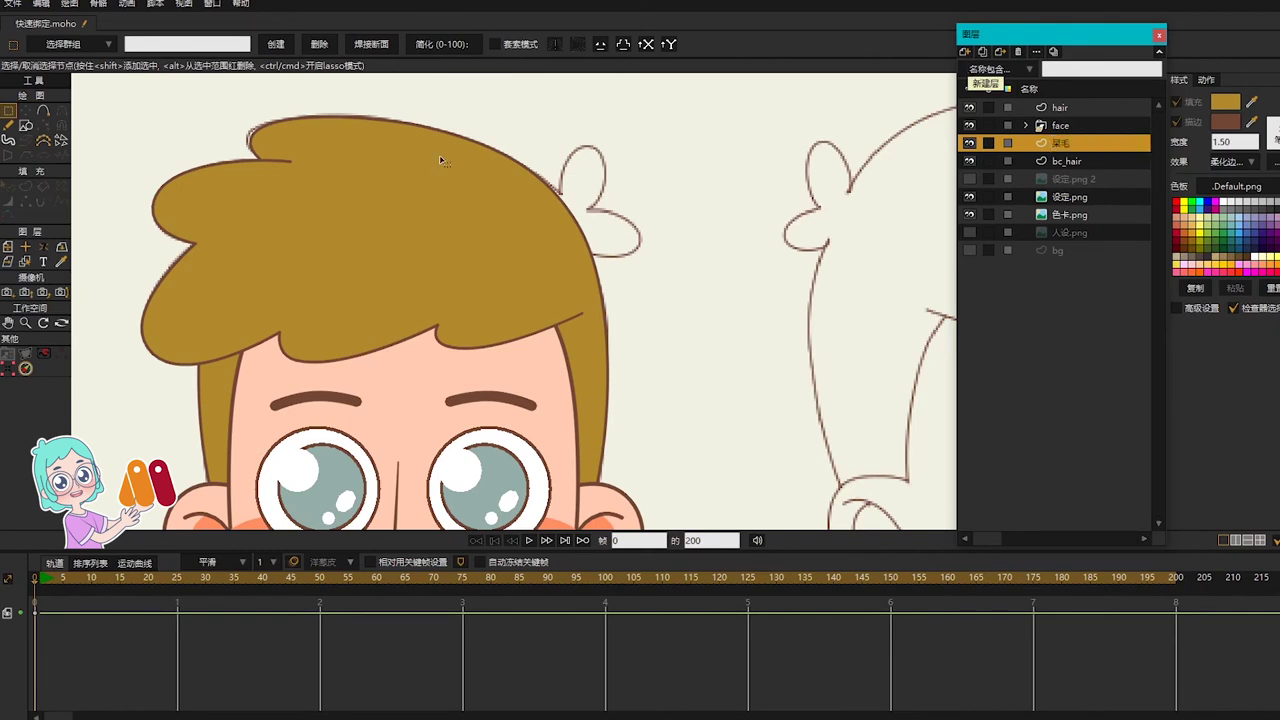
Step: Outline the two-lobed hair tuft over the sketch with Add Point, closing the shape beneath the main hair
scroll(640, 186, "up", 3)
key("a")
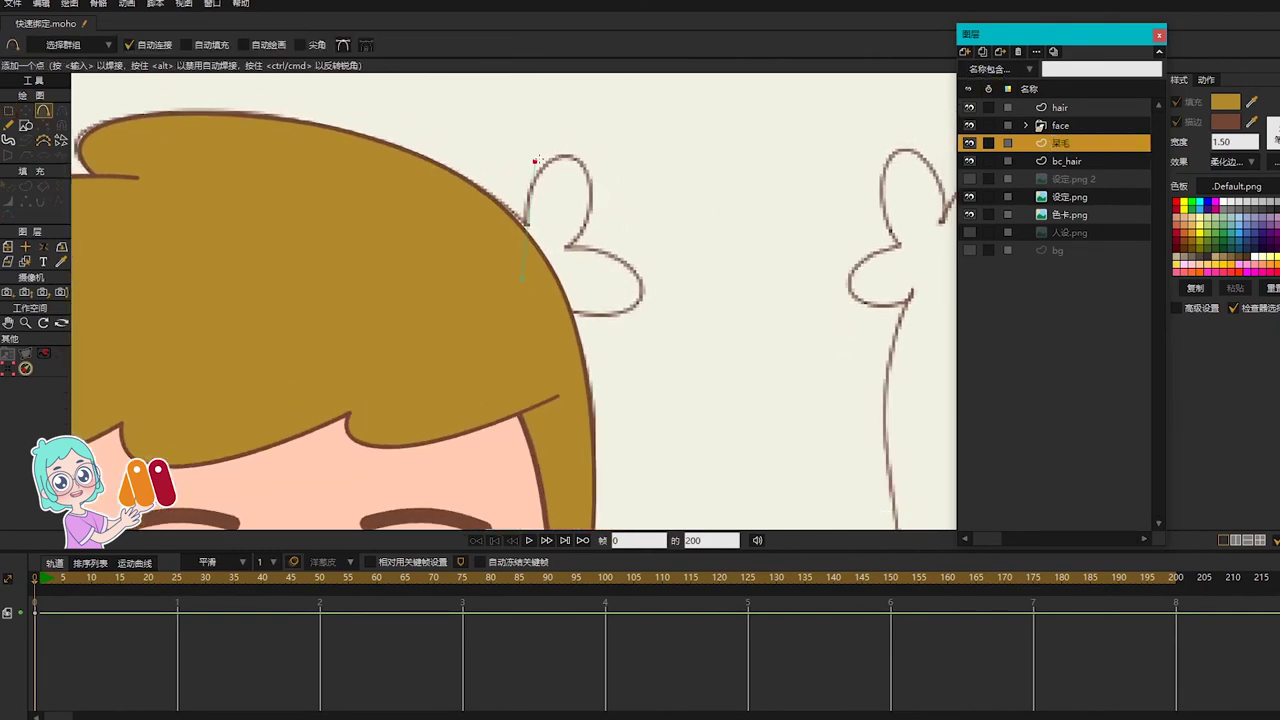
left_click_drag(537, 160, 567, 154)
left_click(567, 247)
left_click(643, 293)
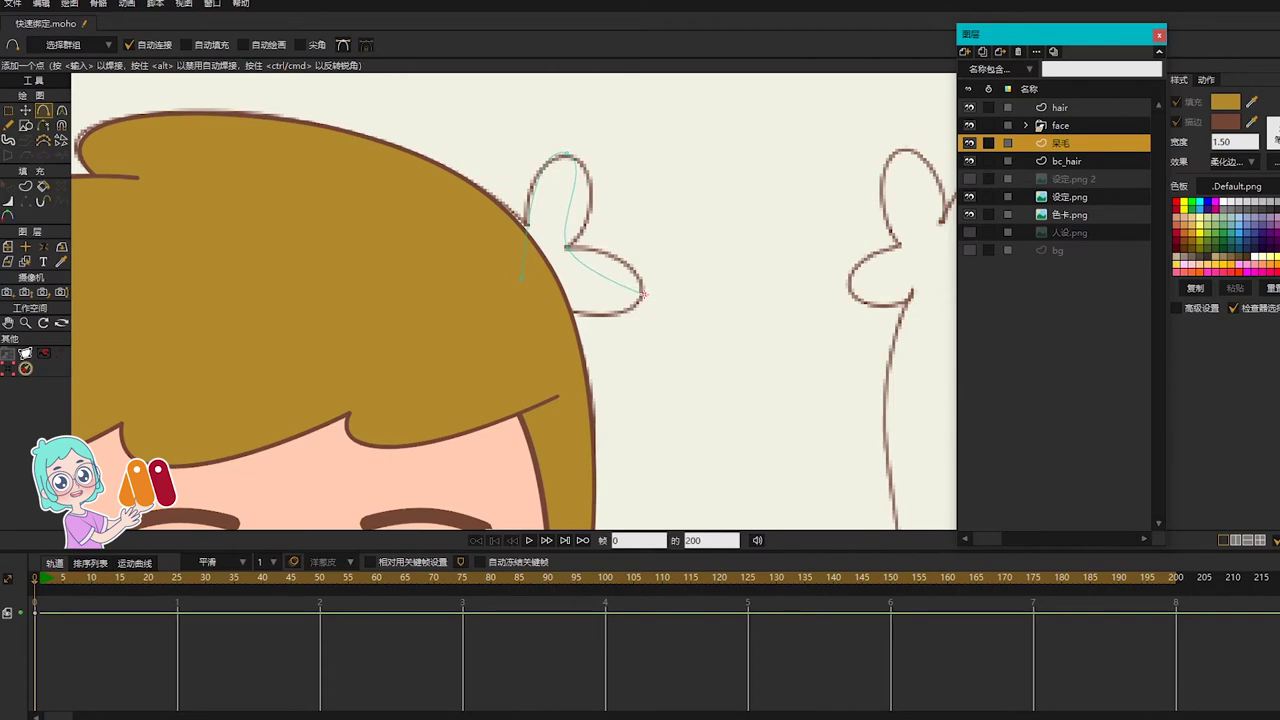
left_click_drag(551, 306, 528, 298)
left_click(522, 281)
Step: Sharpen the corners at the tuft's notch and base, and reposition its base point beneath the hair
key("g")
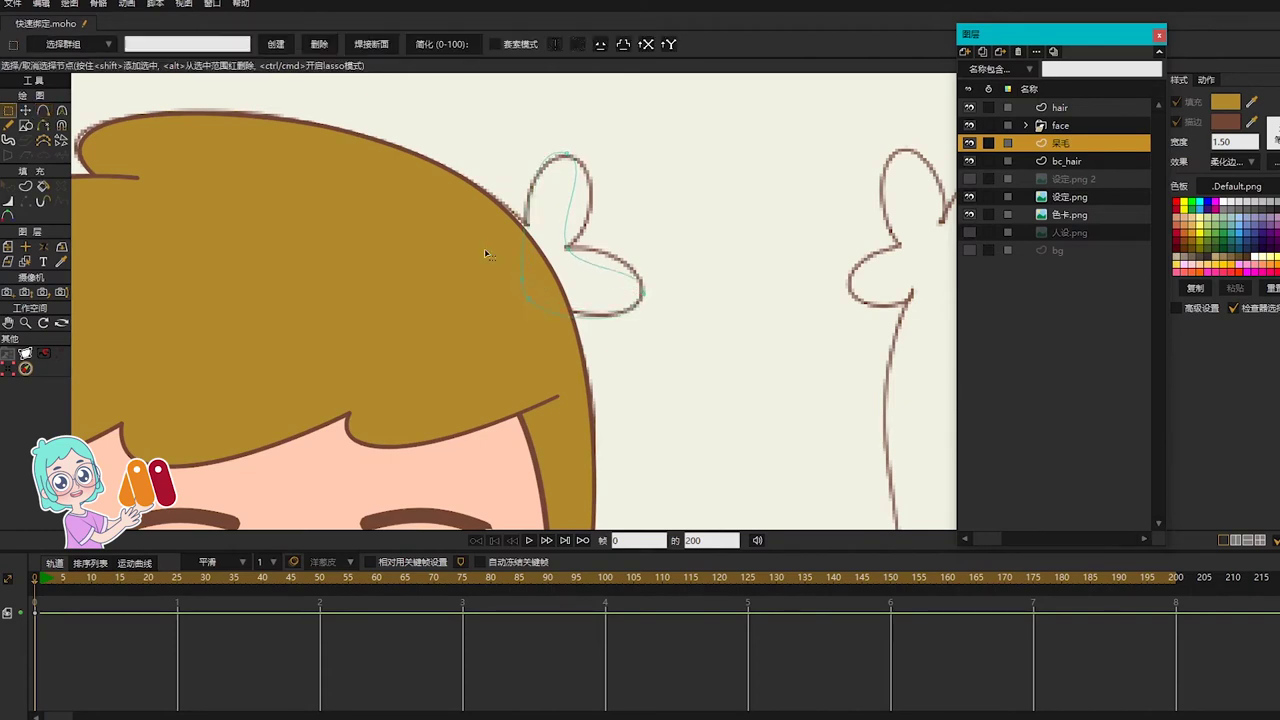
left_click_drag(484, 251, 547, 320)
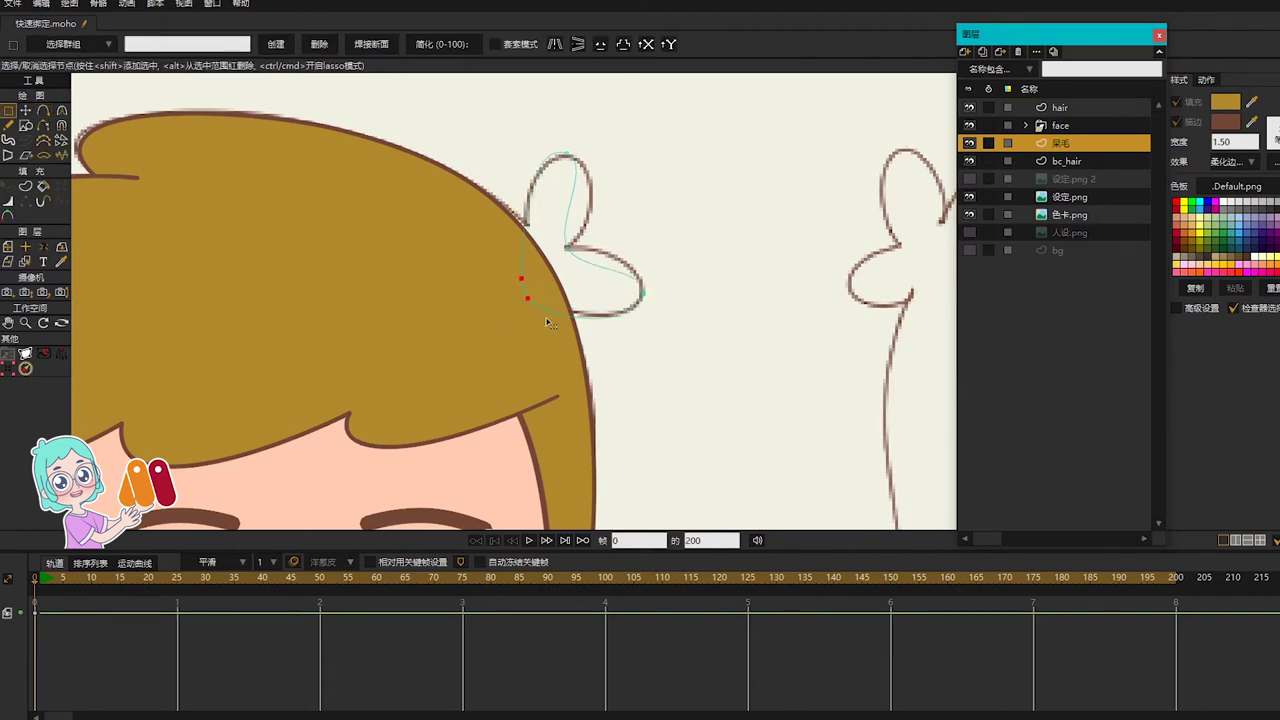
left_click(576, 260, "shift")
key("t")
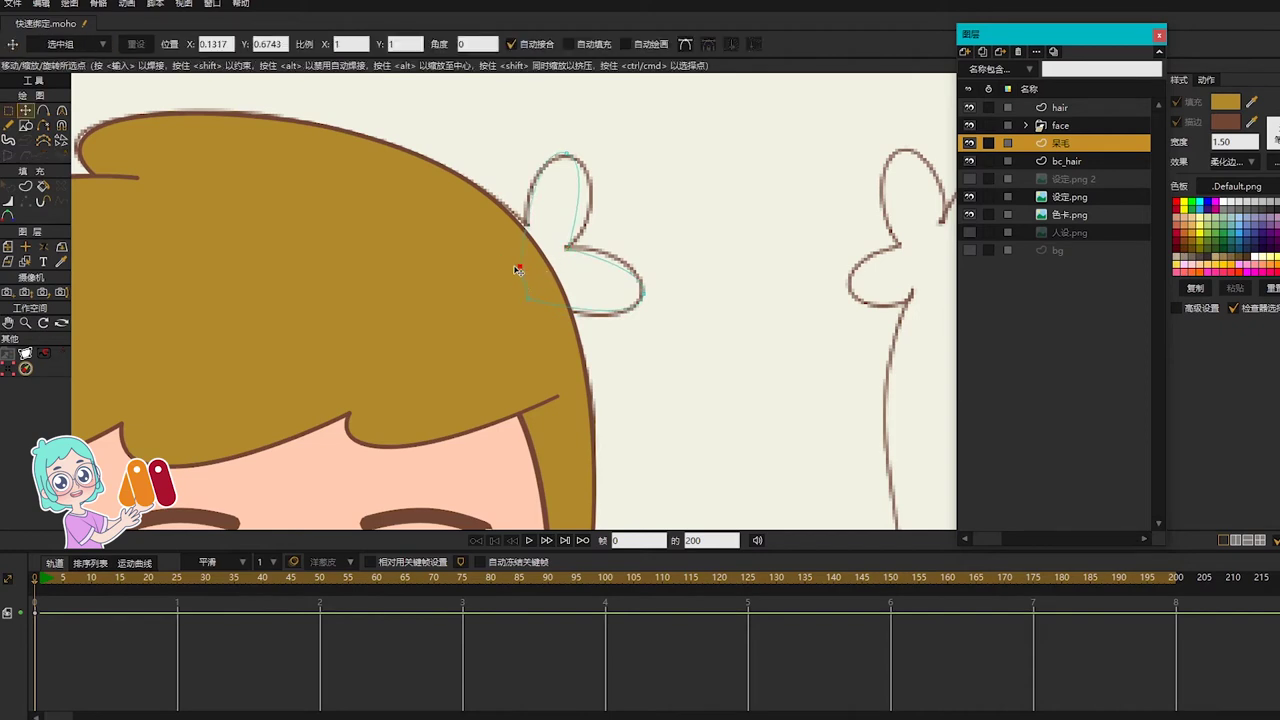
Step: Round the tuft's two tips to follow the sketch and fill the closed shape with the hair color and outline
left_click(575, 158)
key("c")
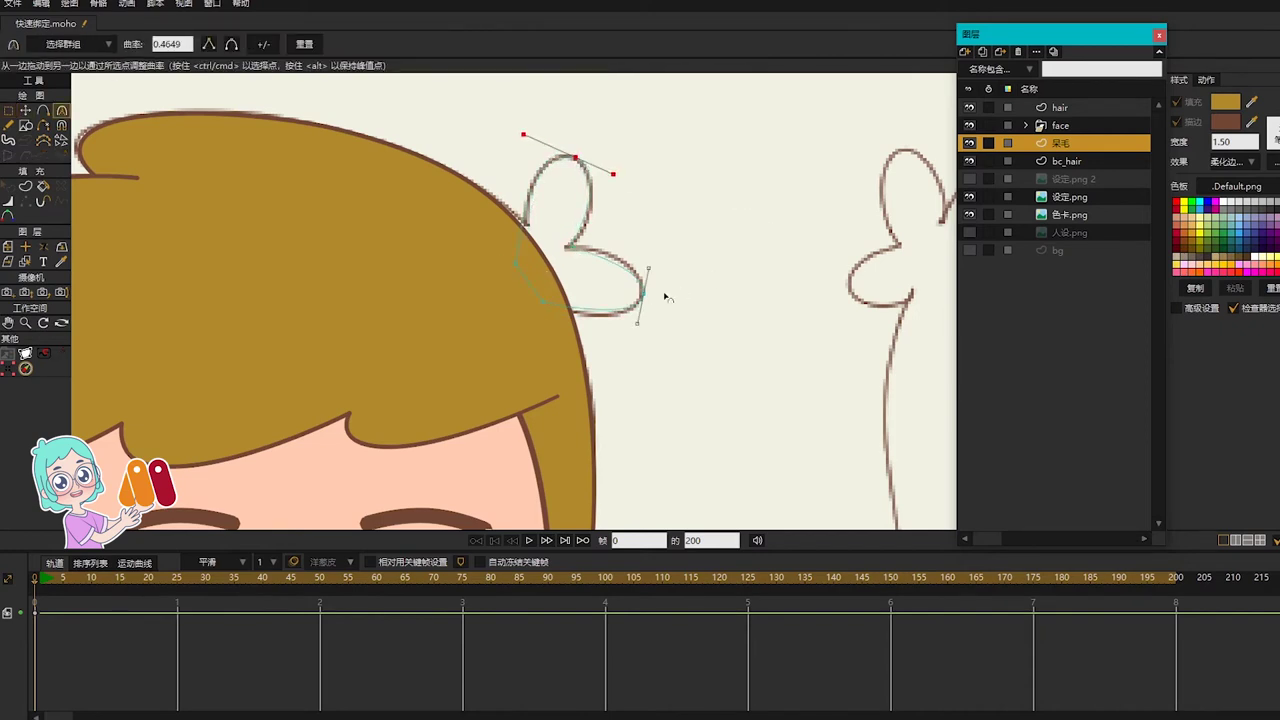
left_click(644, 292)
key("p")
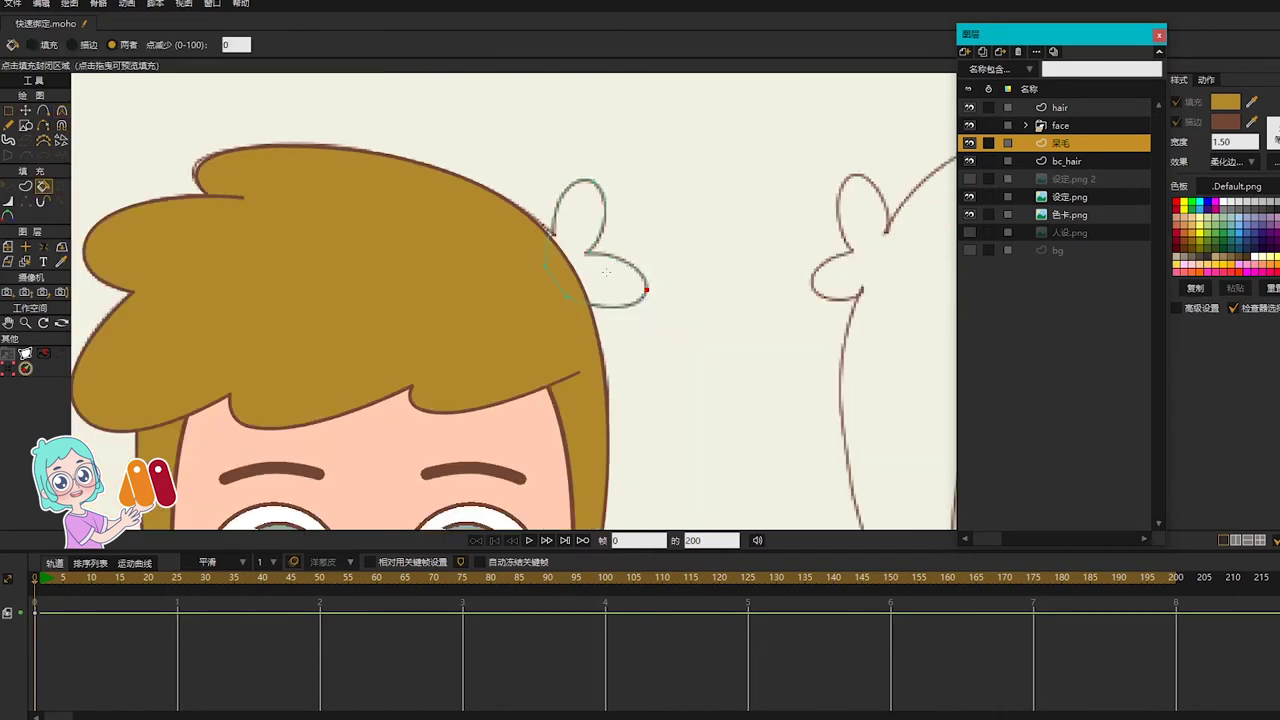
left_click(606, 271)
Step: Set the 呆毛 layer's origin at the tuft's height with X at 0
key("0")
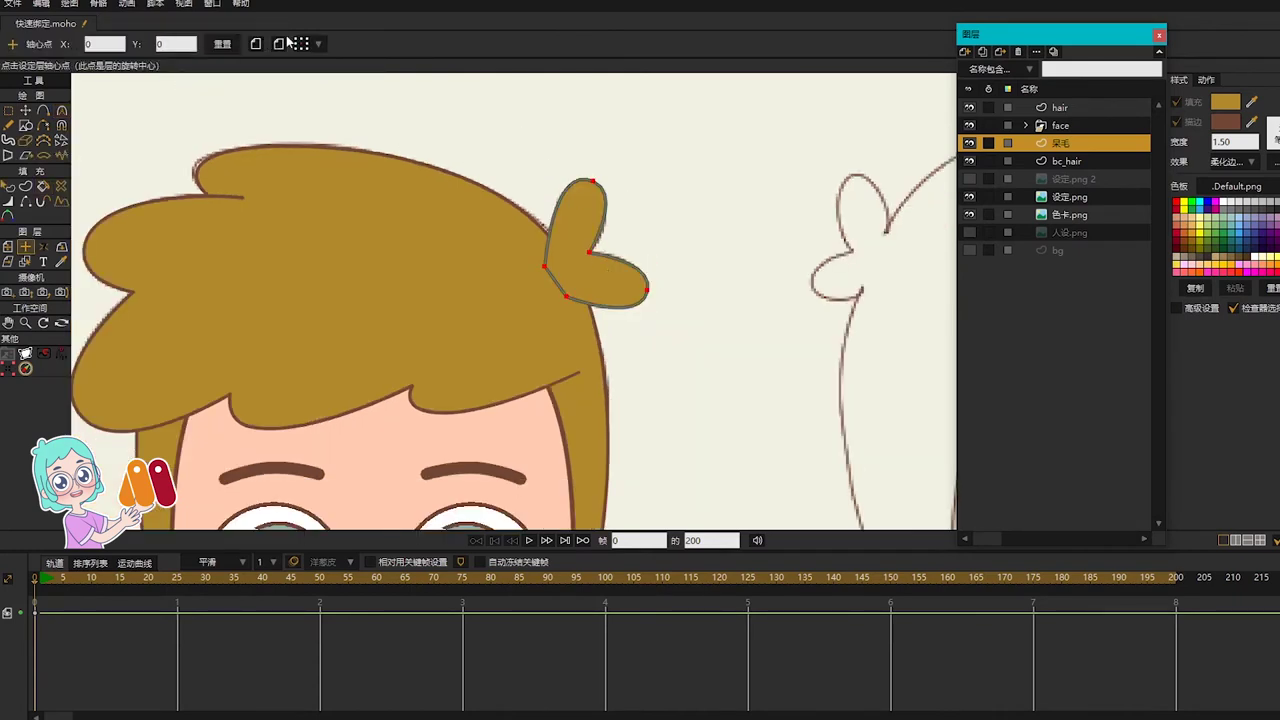
left_click(306, 44)
left_click(571, 266)
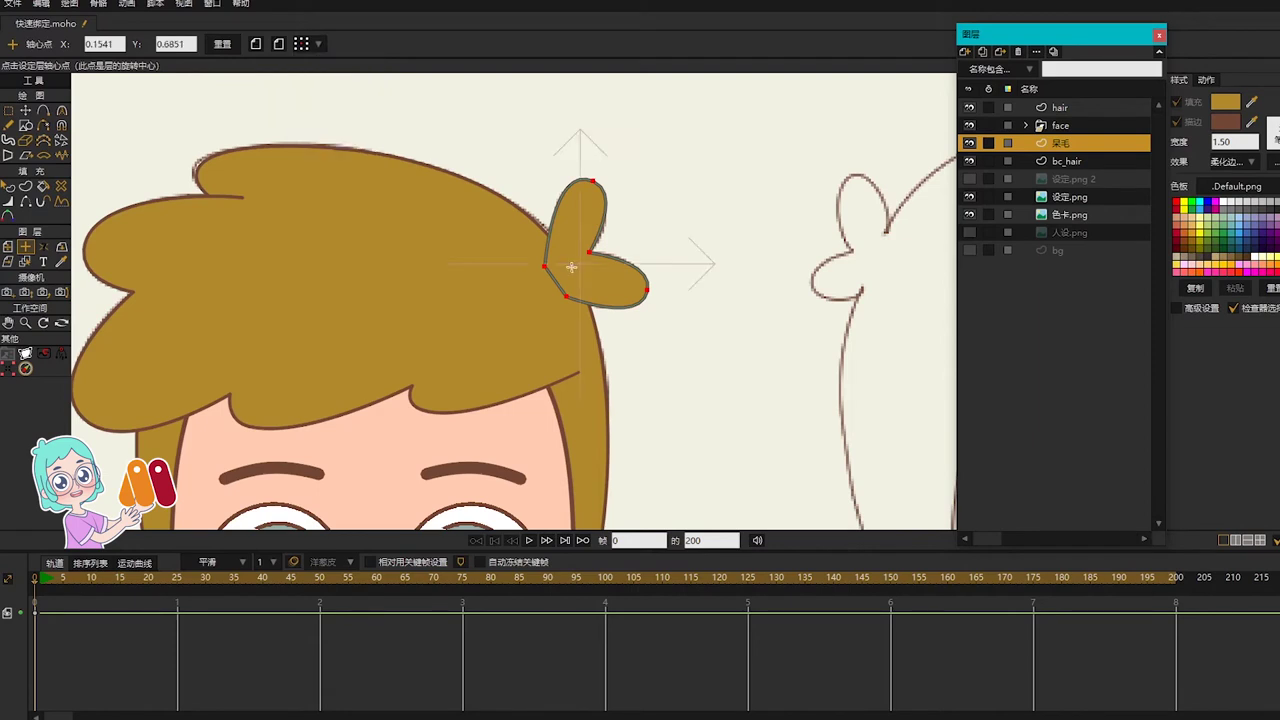
double_click(106, 43)
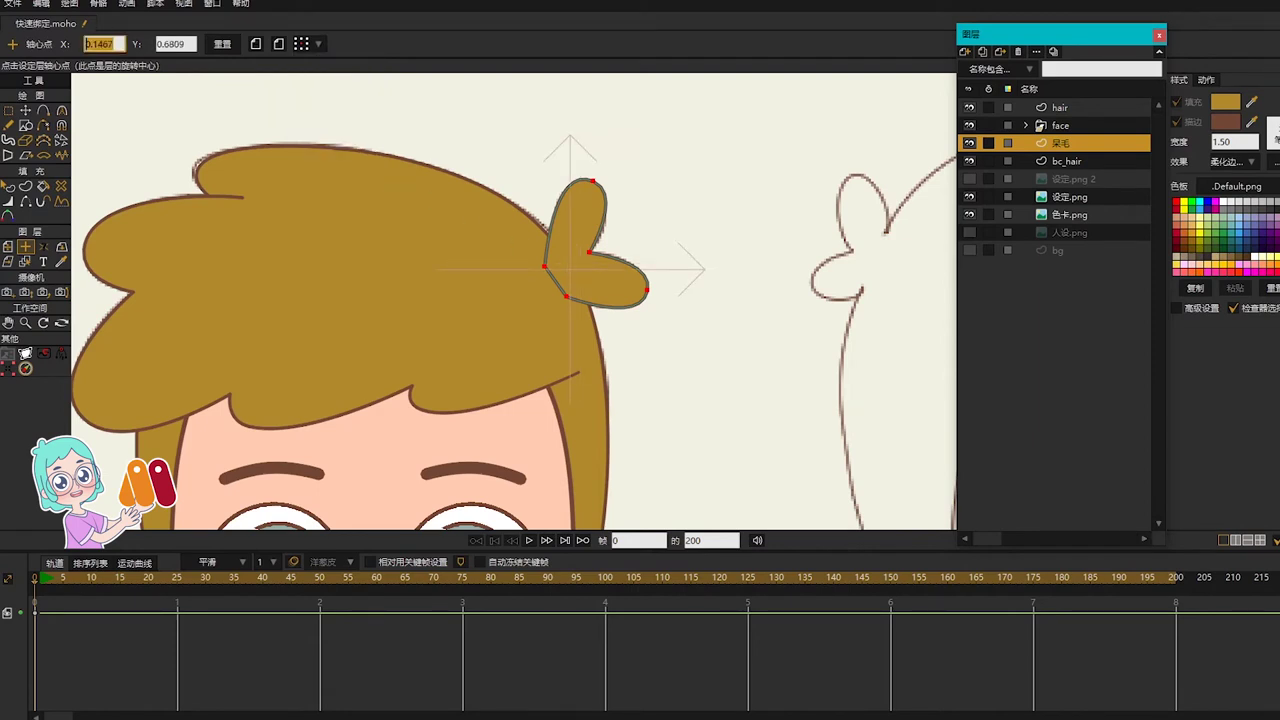
type("0")
key("Return")
Step: Set the bc_hair layer's origin to X 0, Y 0.5384
left_click(1053, 162)
scroll(531, 200, "down", 2)
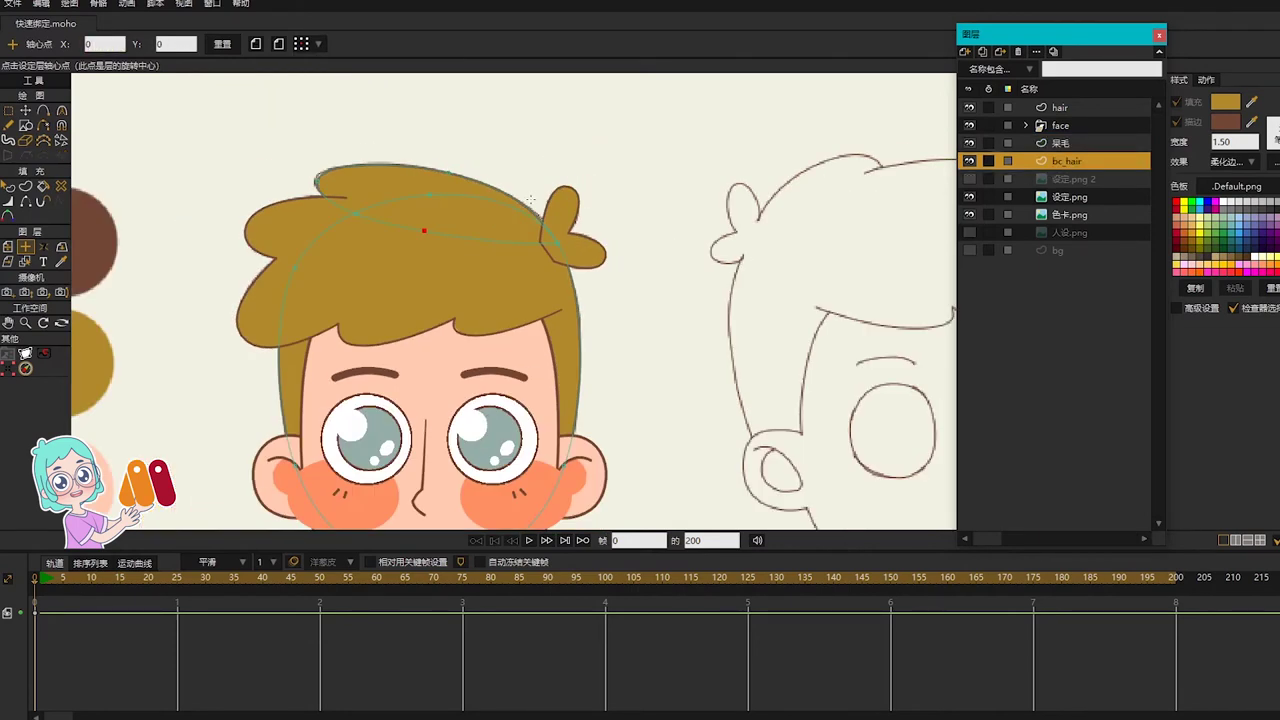
left_click(319, 44)
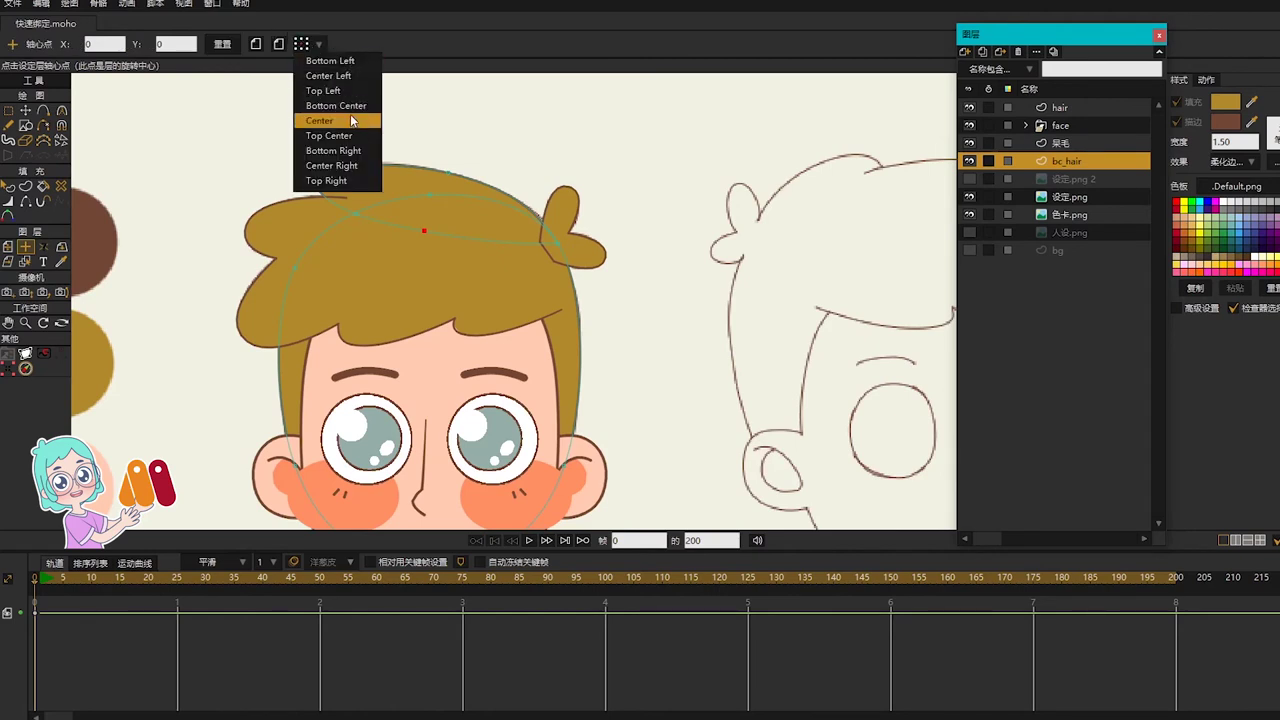
left_click(430, 301)
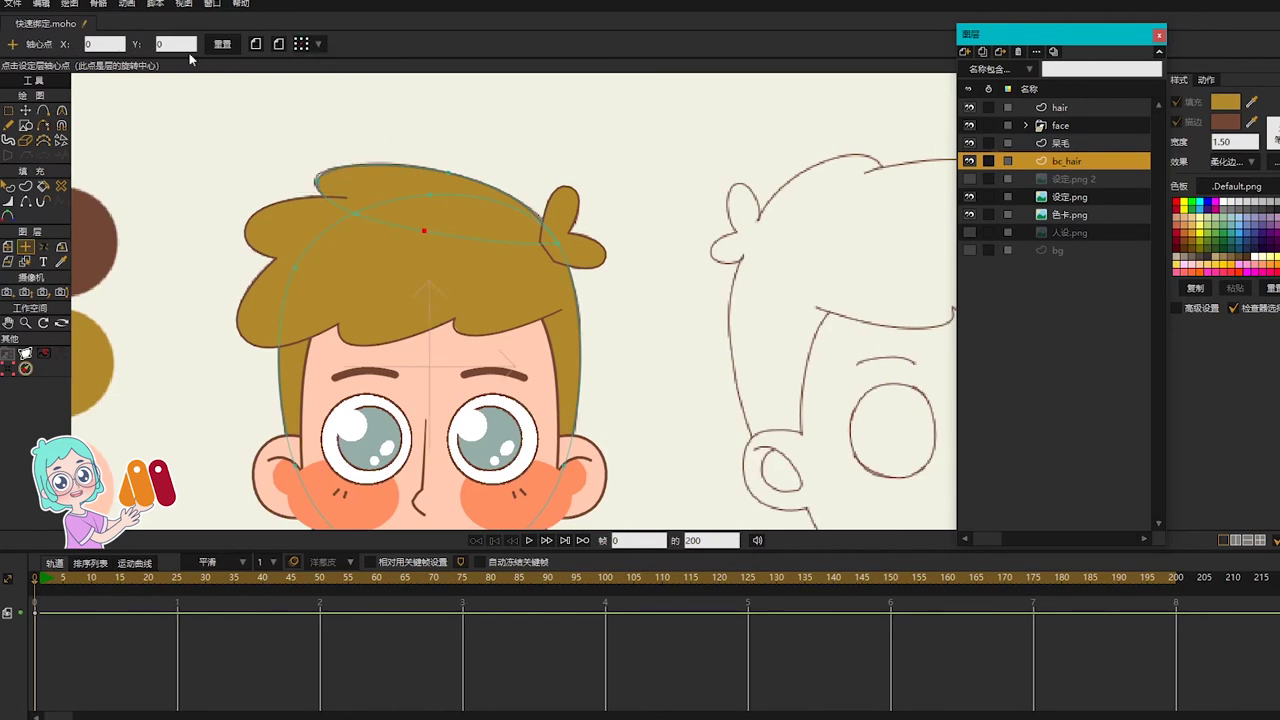
type("0.5384")
scroll(470, 270, "down", 2)
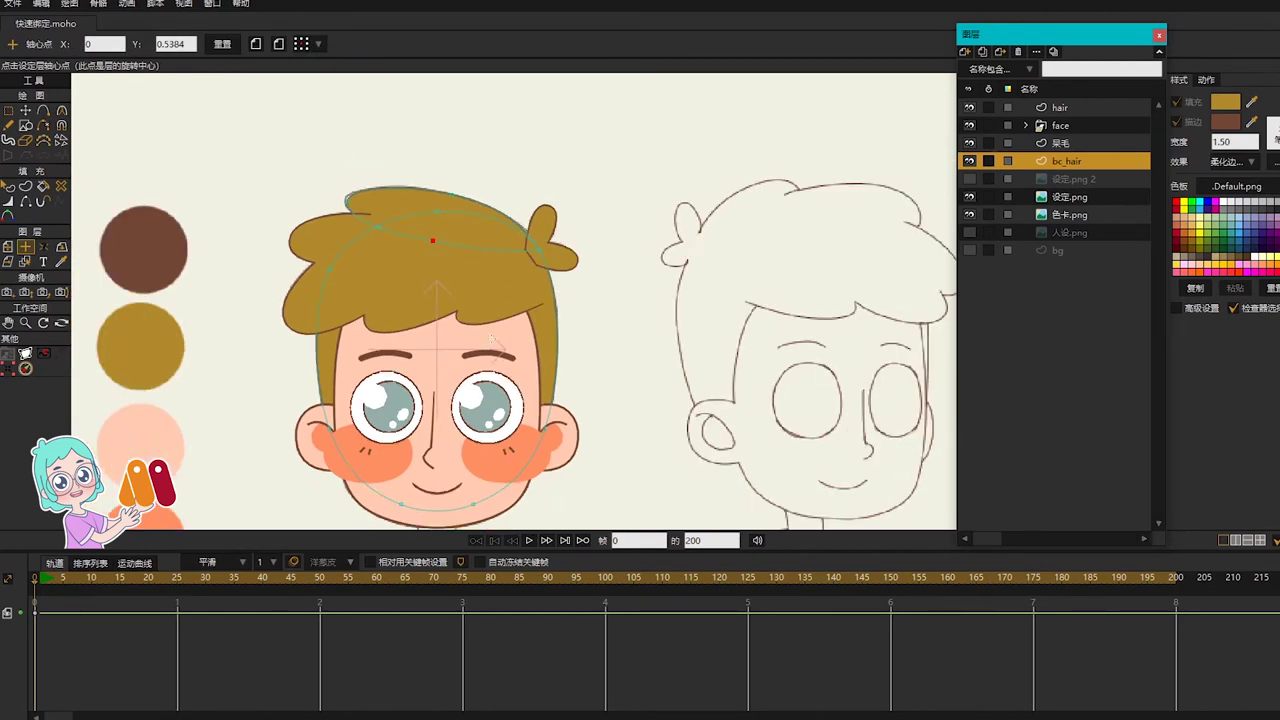
scroll(535, 272, "up", 2)
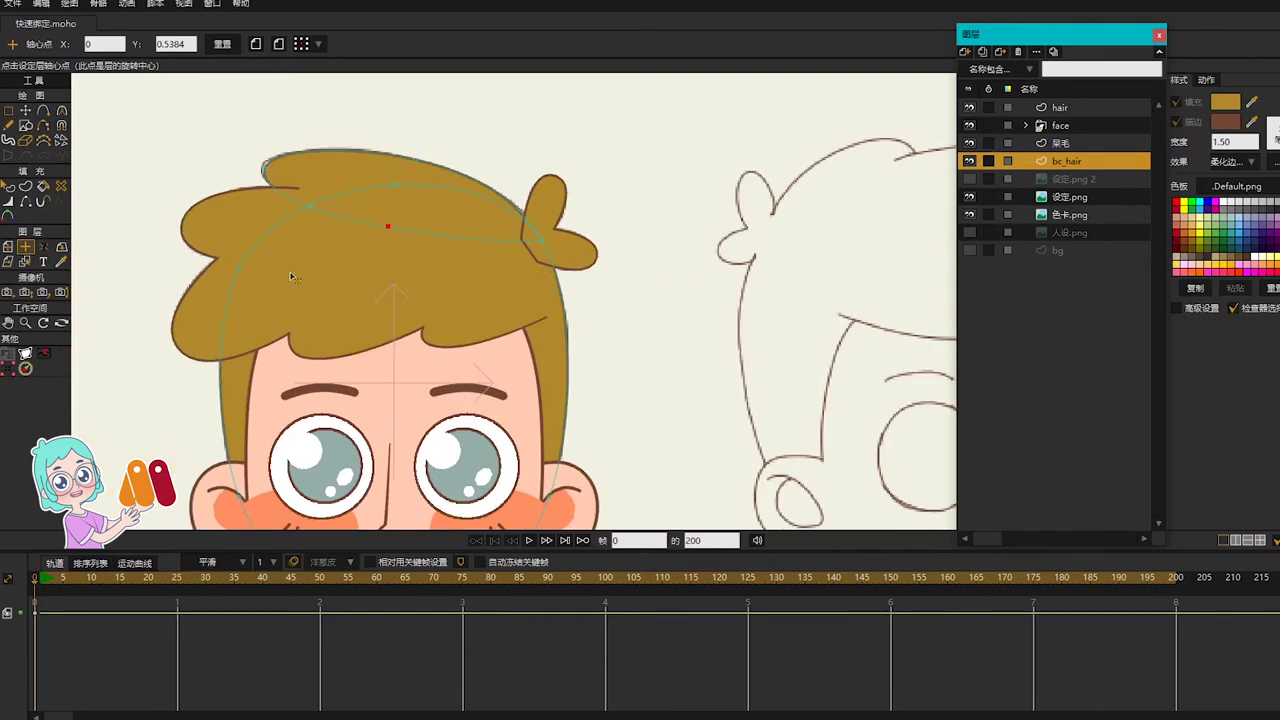
key("g")
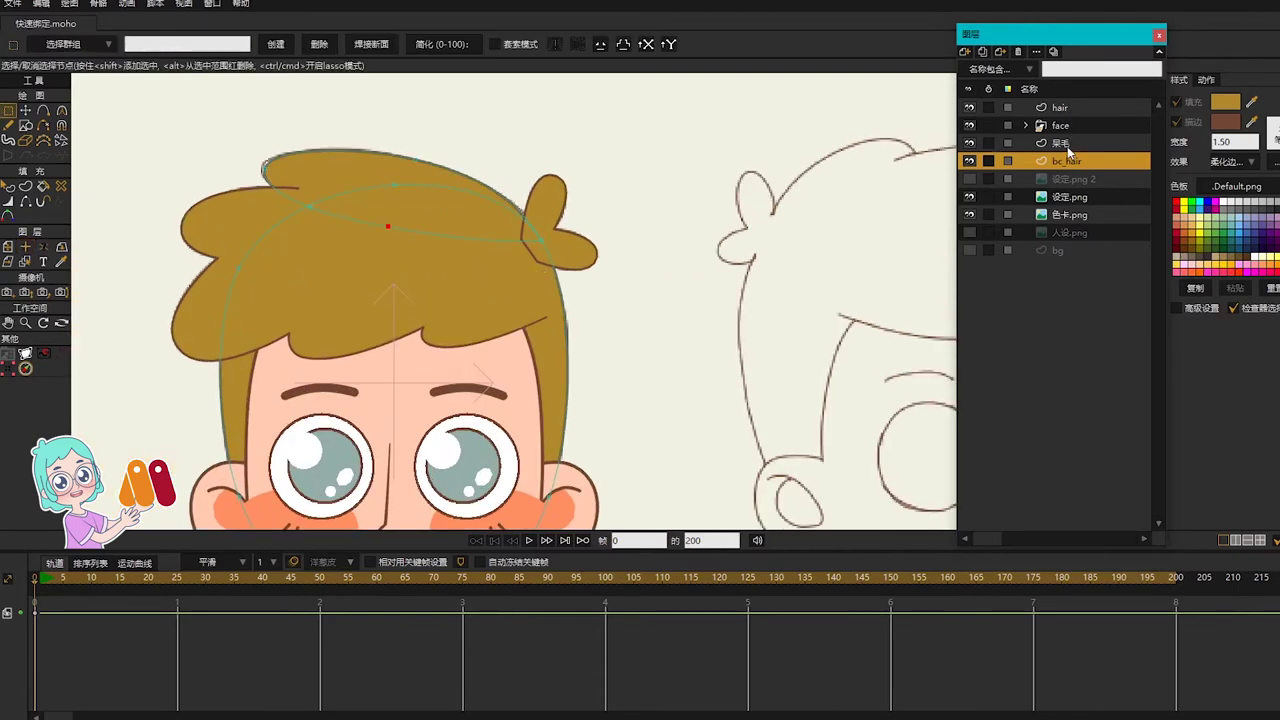
Step: Create a patch layer above the 呆毛 layer with bc_hair as its target
left_click(1060, 143)
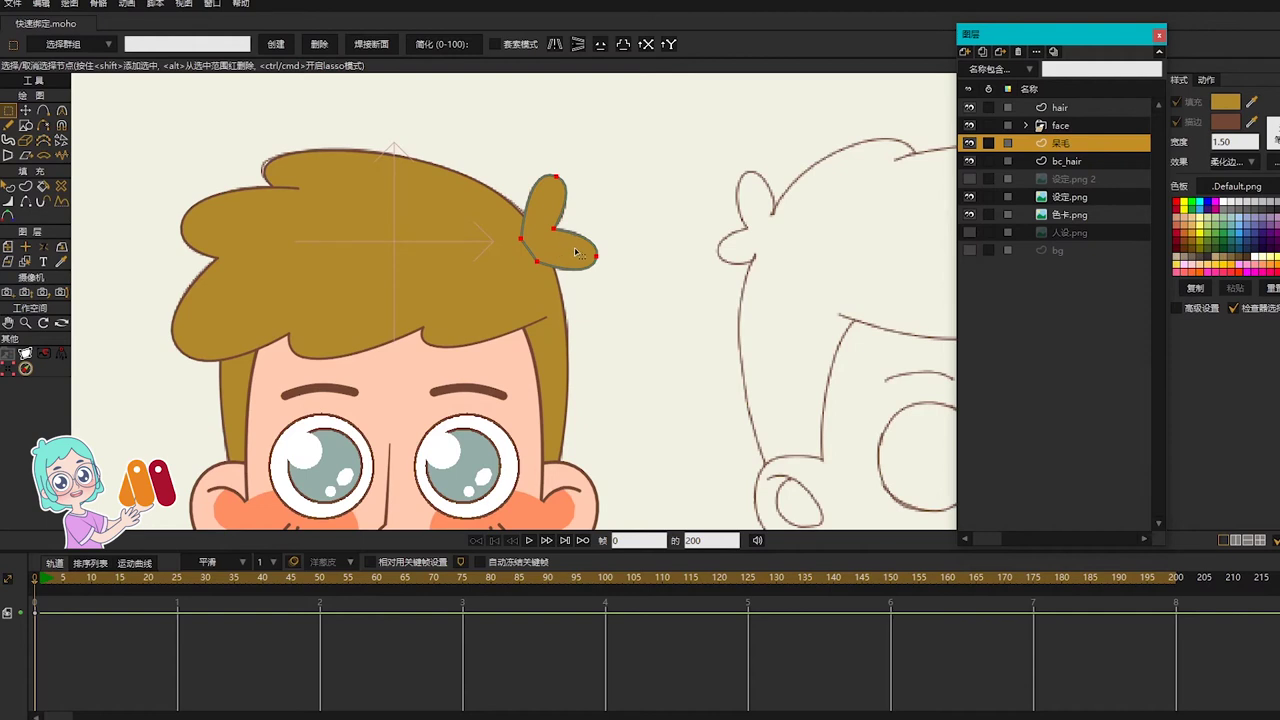
scroll(577, 252, "down", 2)
left_click(965, 52)
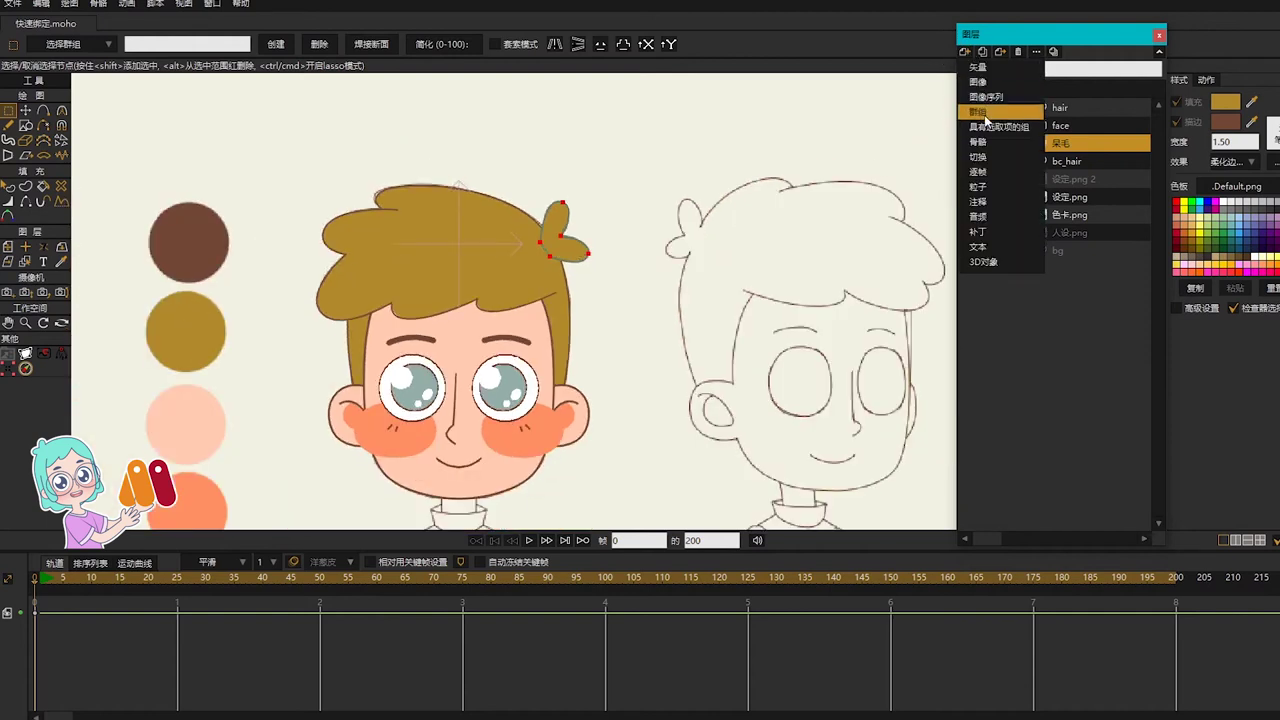
left_click(987, 232)
left_click(679, 266)
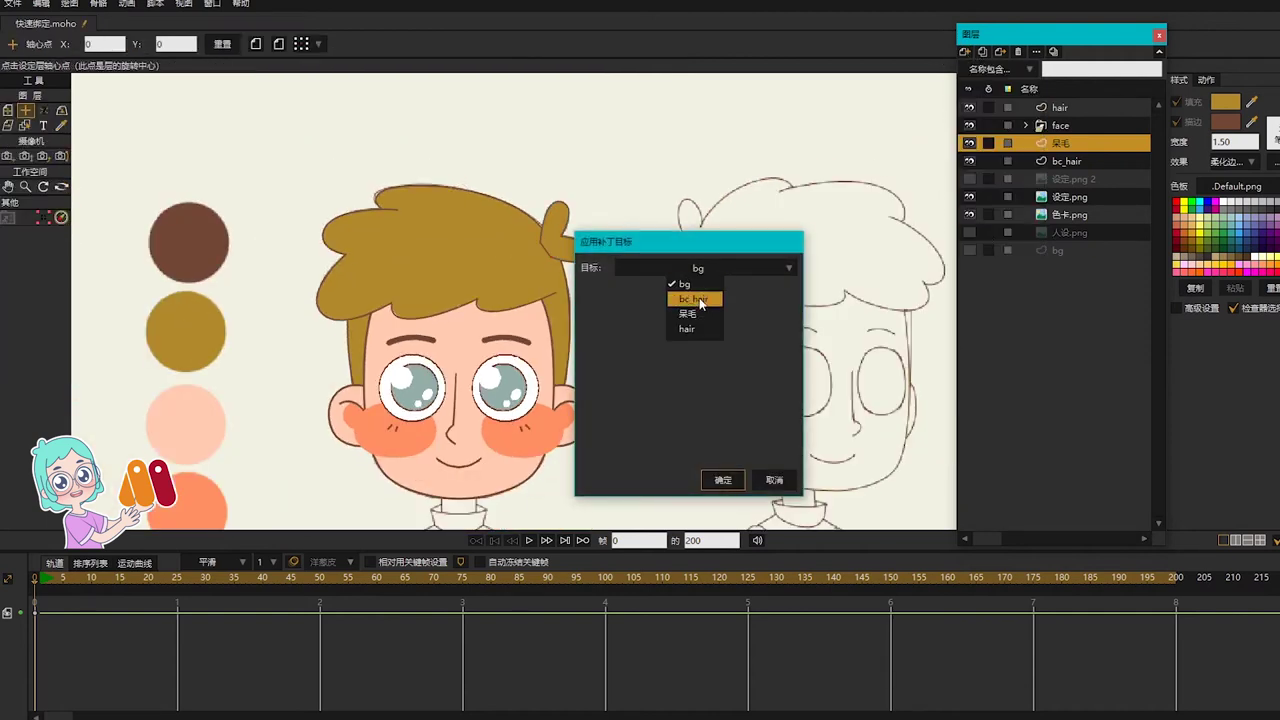
left_click(699, 300)
left_click(722, 480)
Step: Move the patch to Y 0.6442 and scale it to X 3.3208, Y 2.4009 so it covers the tuft's join
key("m")
scroll(566, 413, "down", 2)
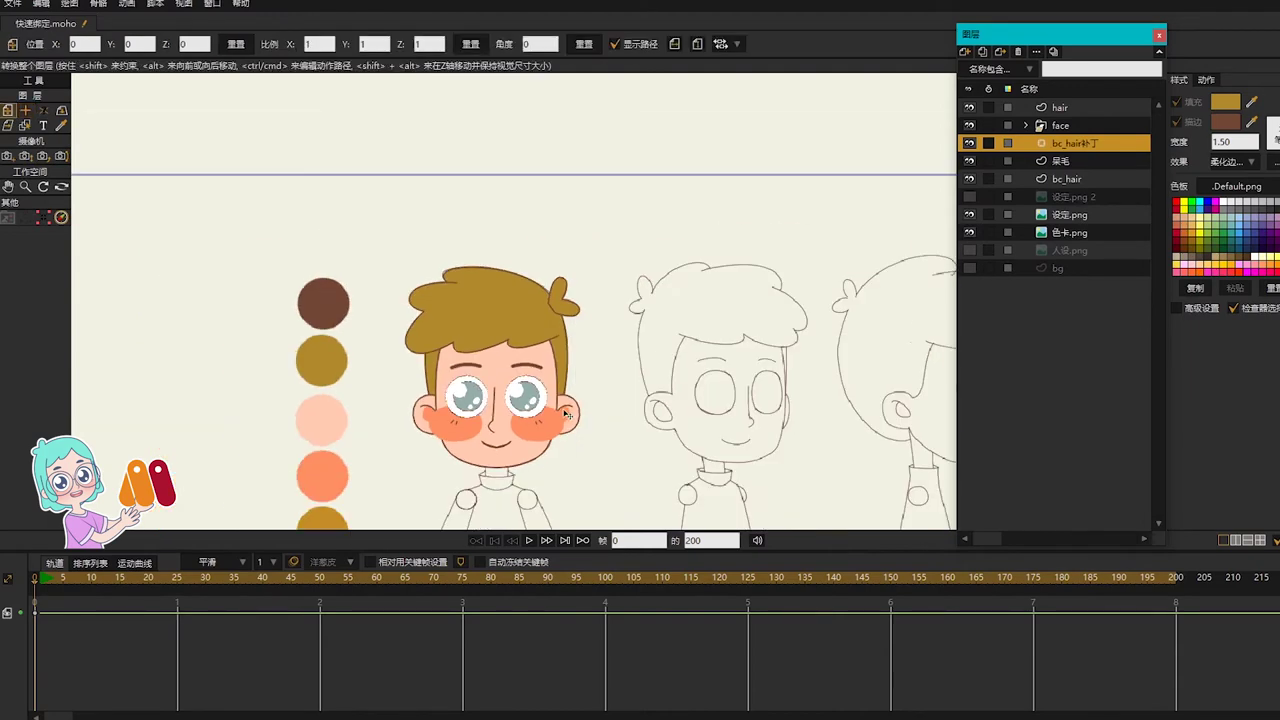
scroll(566, 413, "down", 3)
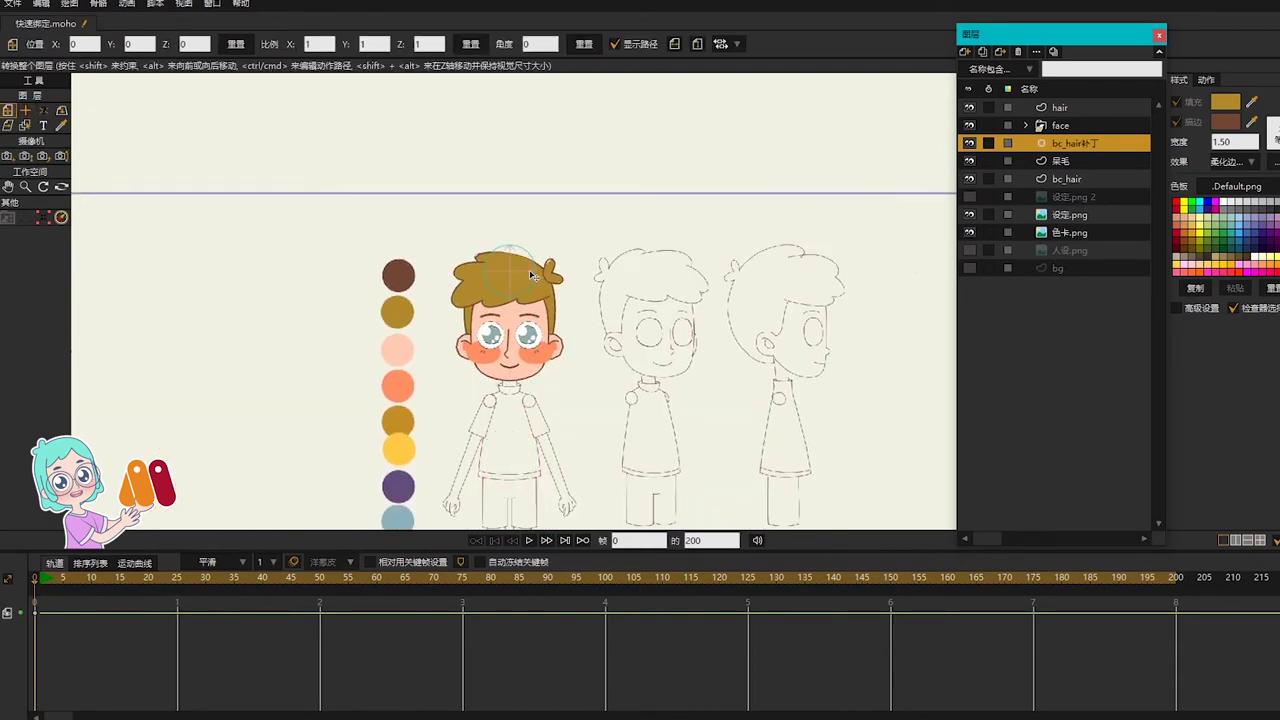
scroll(532, 276, "up", 3)
left_click_drag(536, 283, 604, 377)
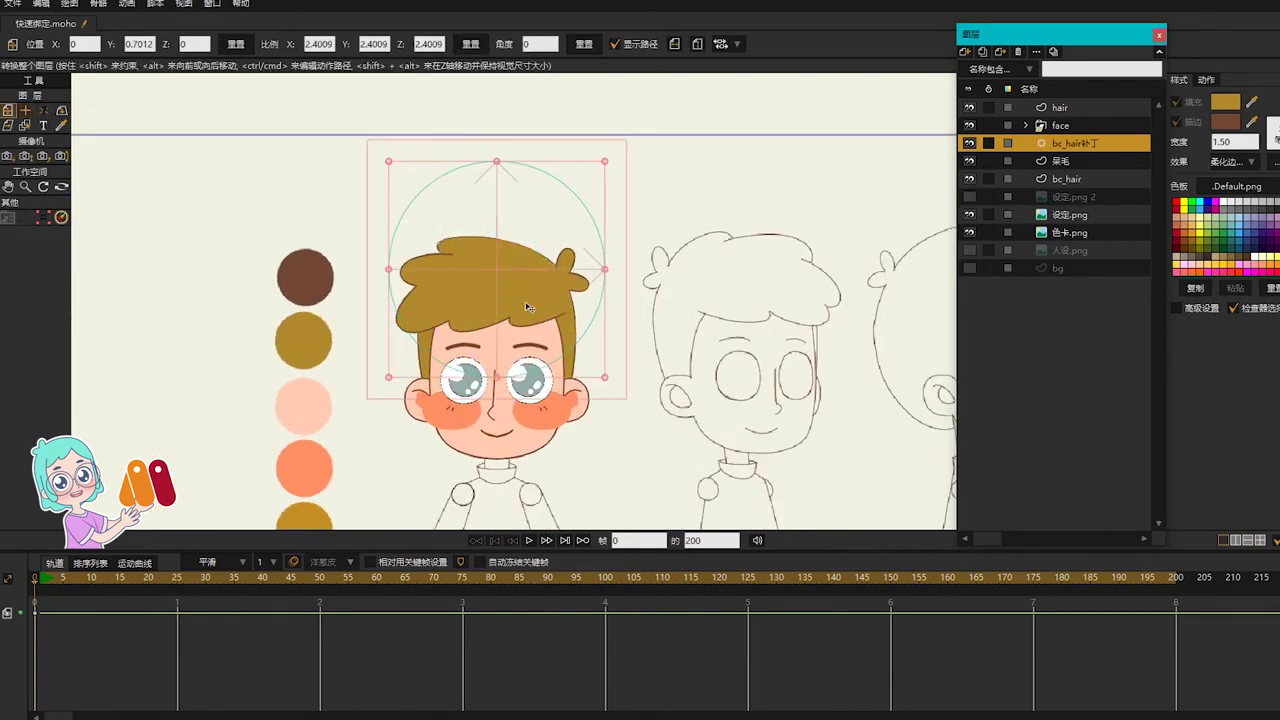
left_click_drag(528, 306, 646, 296)
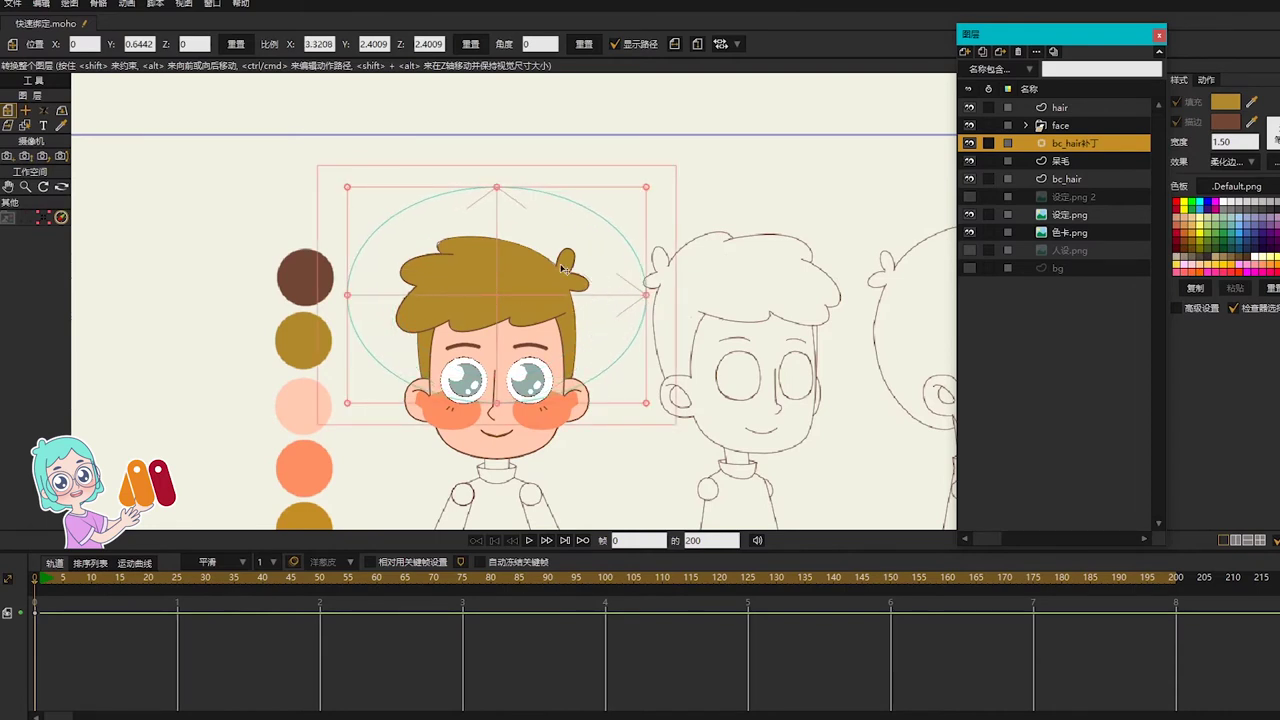
Step: Check the rendered head, close the preview, and inspect the bc_hair patch and 呆毛 layers
scroll(565, 268, "up", 3)
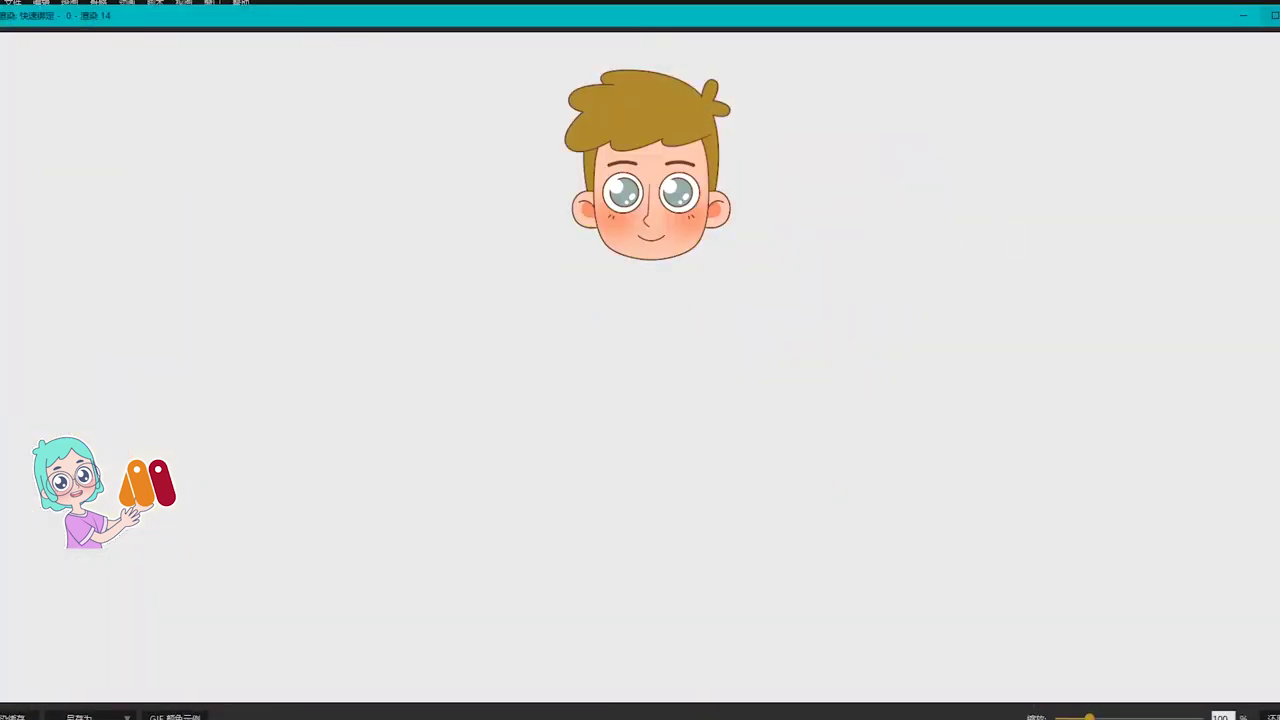
left_click(1279, 15)
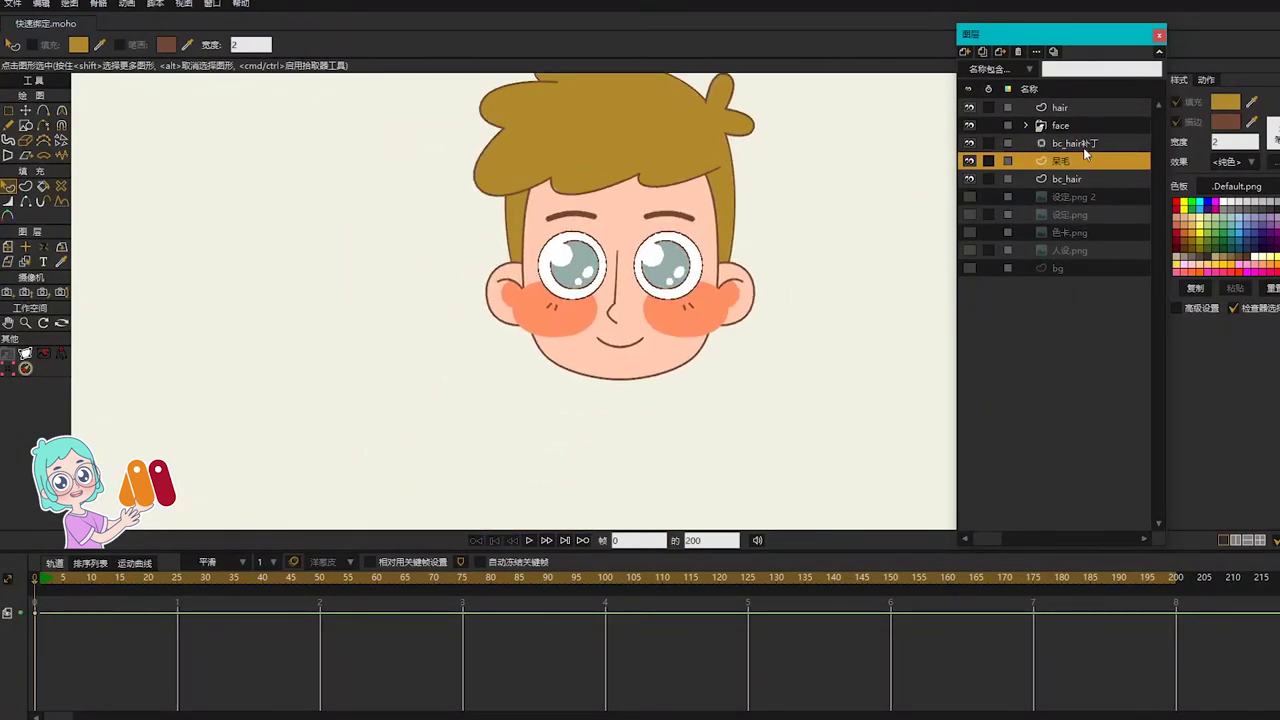
left_click(1083, 145)
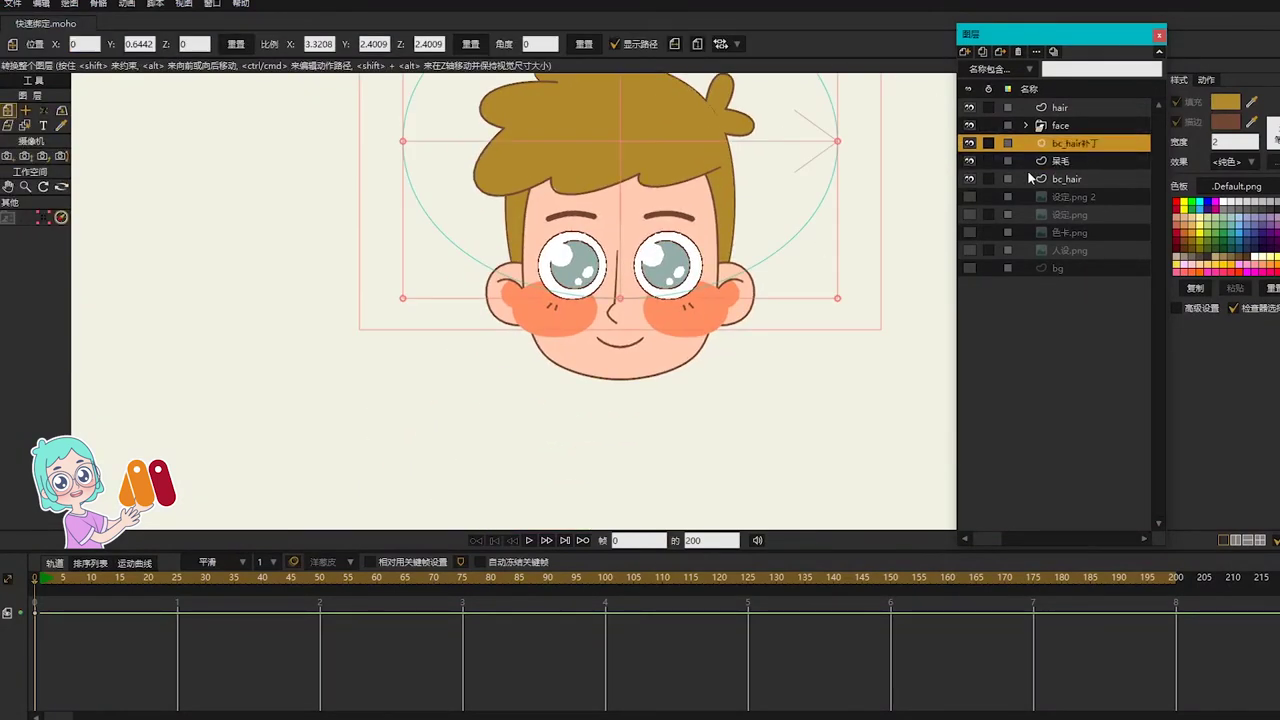
left_click(1066, 160)
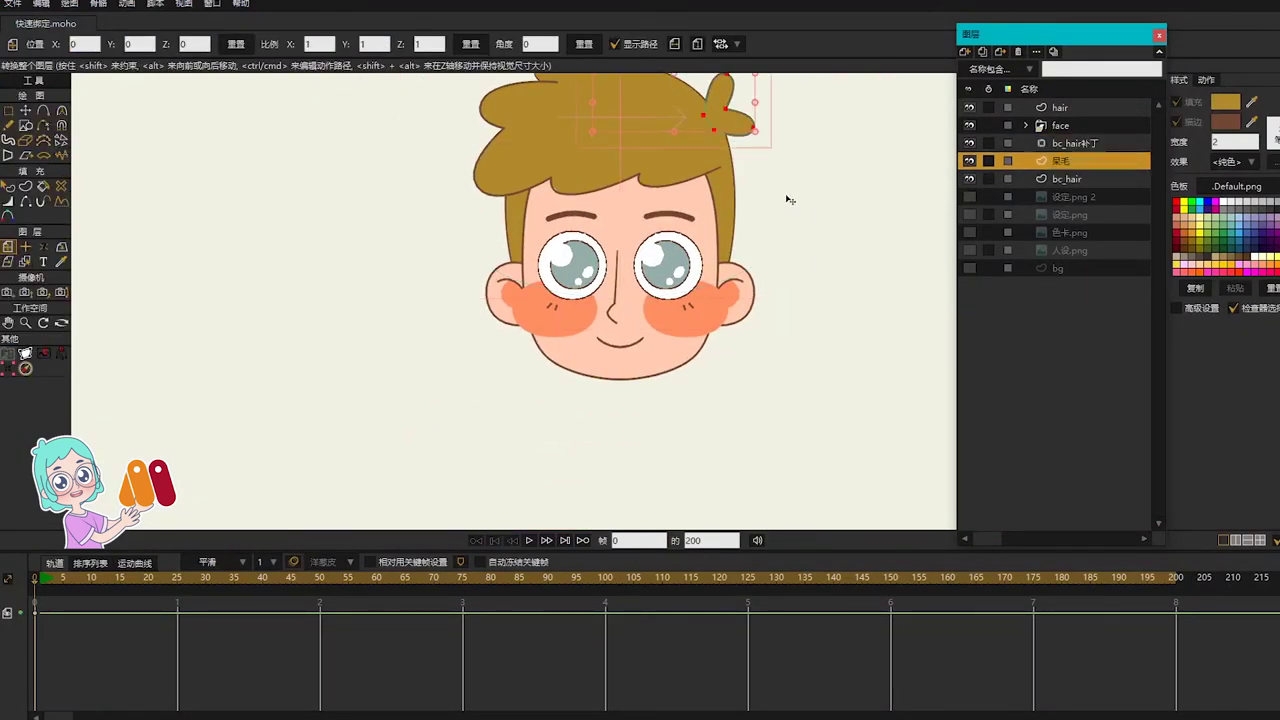
Step: Select the hair layer and show the 设定.png sketch layer as a reference for the body
left_click(1058, 108)
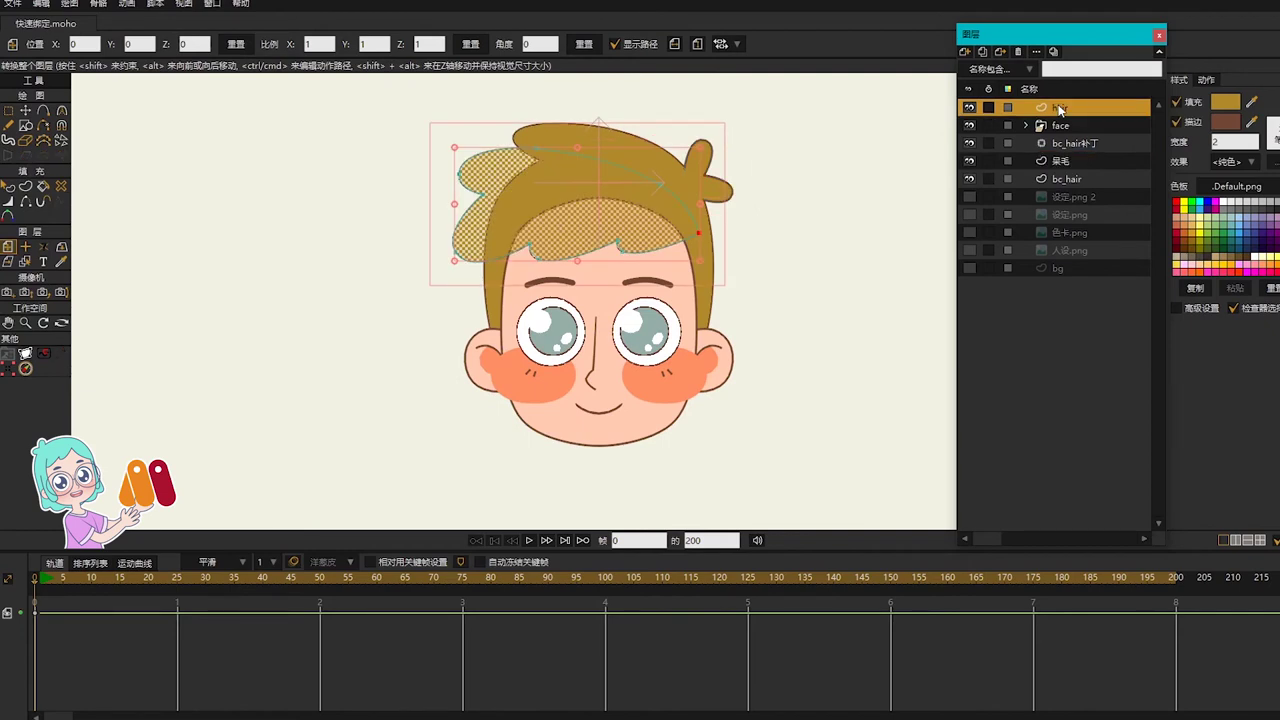
left_click(968, 214)
left_click_drag(781, 325, 757, 244)
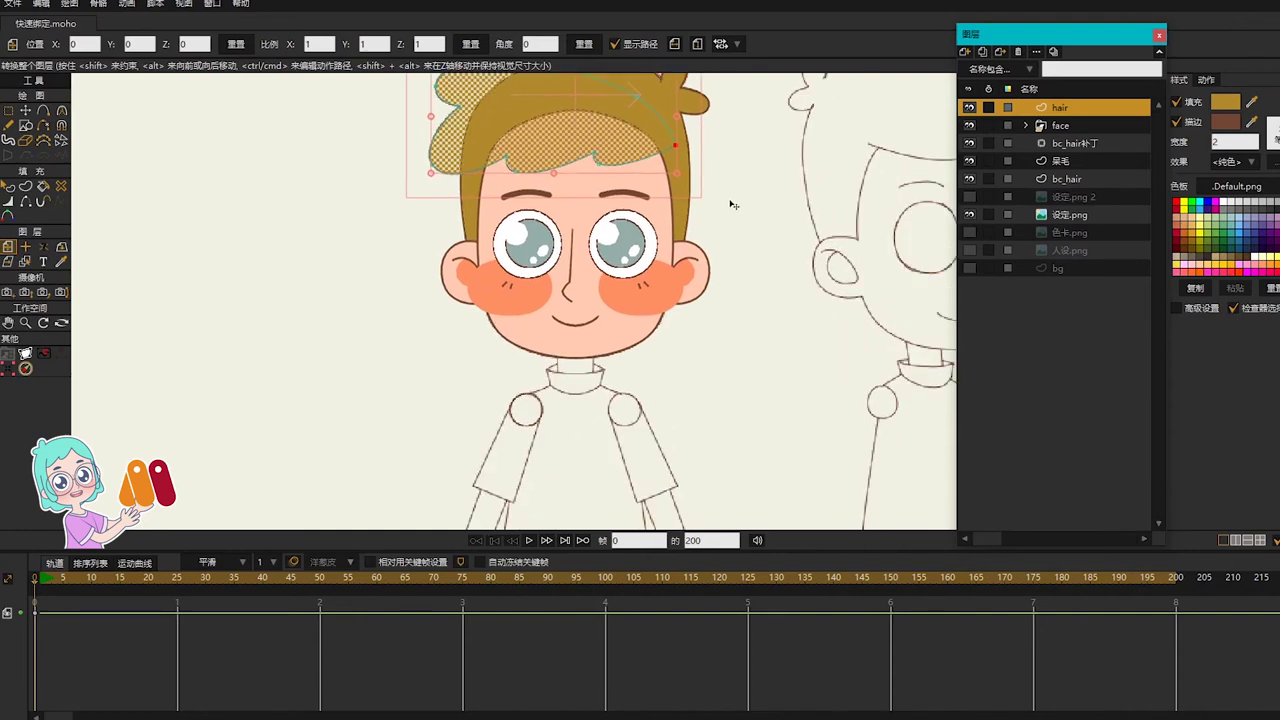
Step: Set the face layer's origin to the center of its artwork
scroll(763, 194, "down", 2)
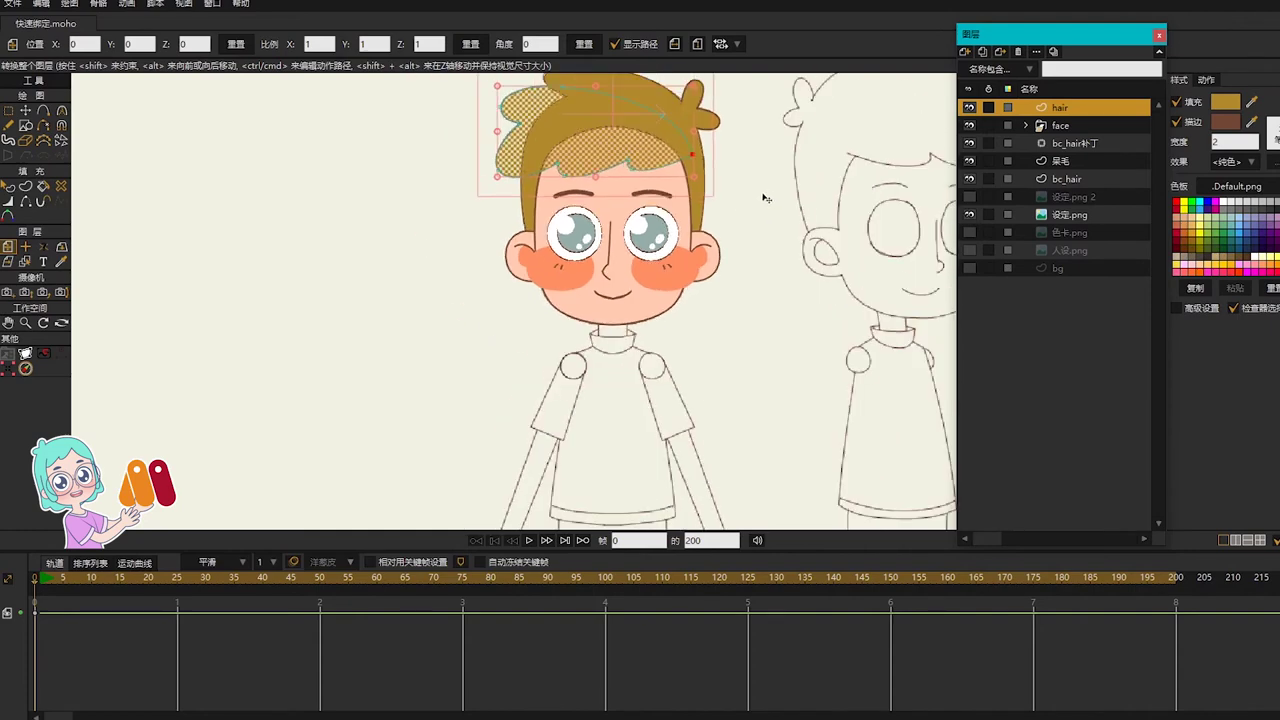
left_click(1064, 121)
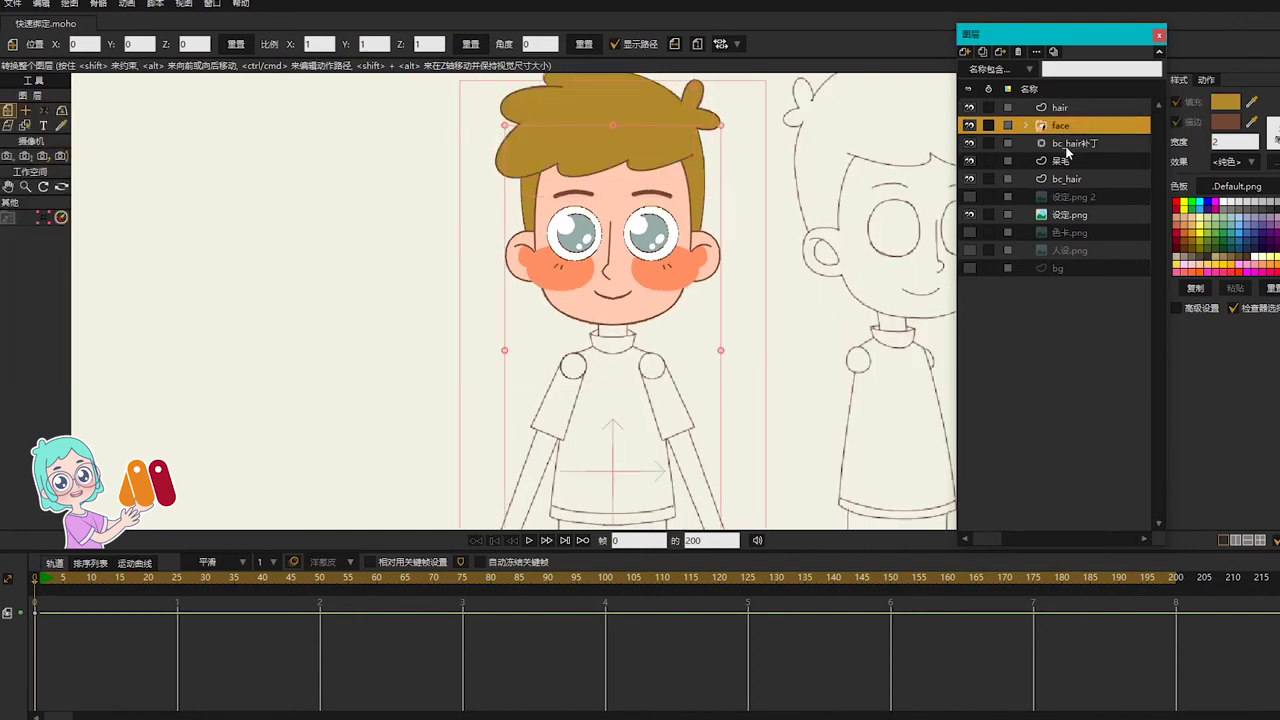
key("0")
left_click(318, 44)
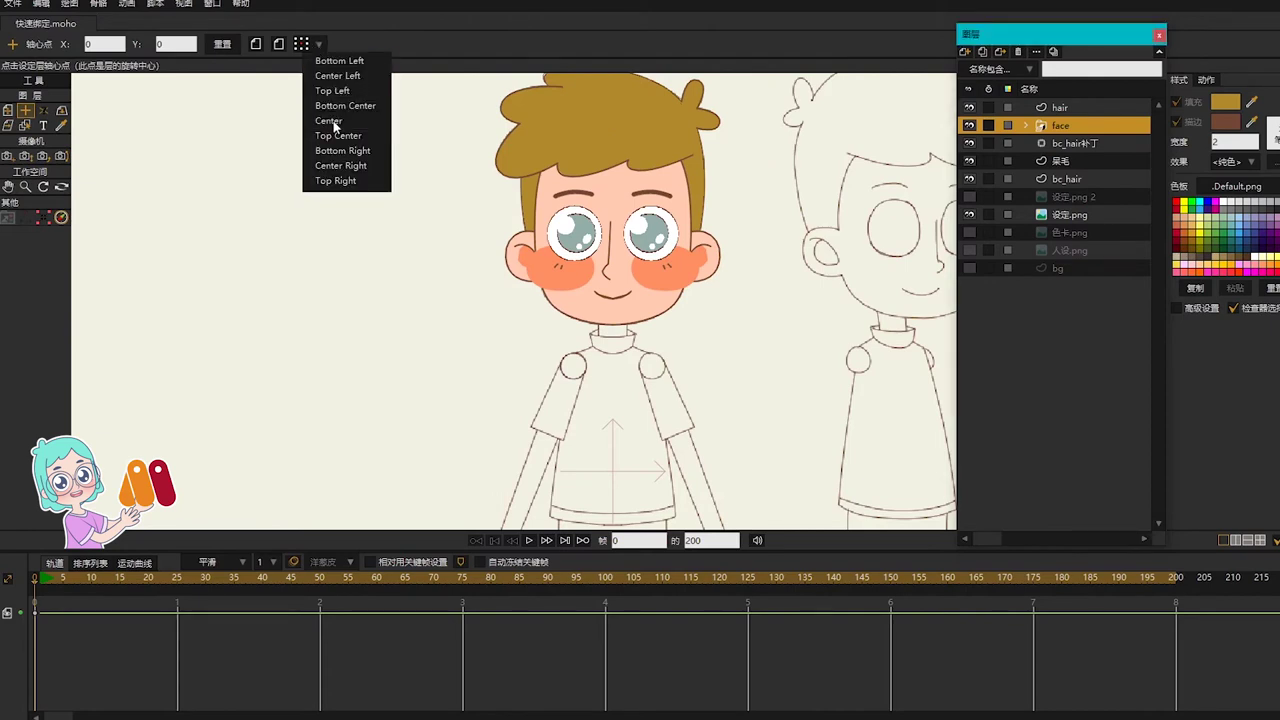
left_click(330, 121)
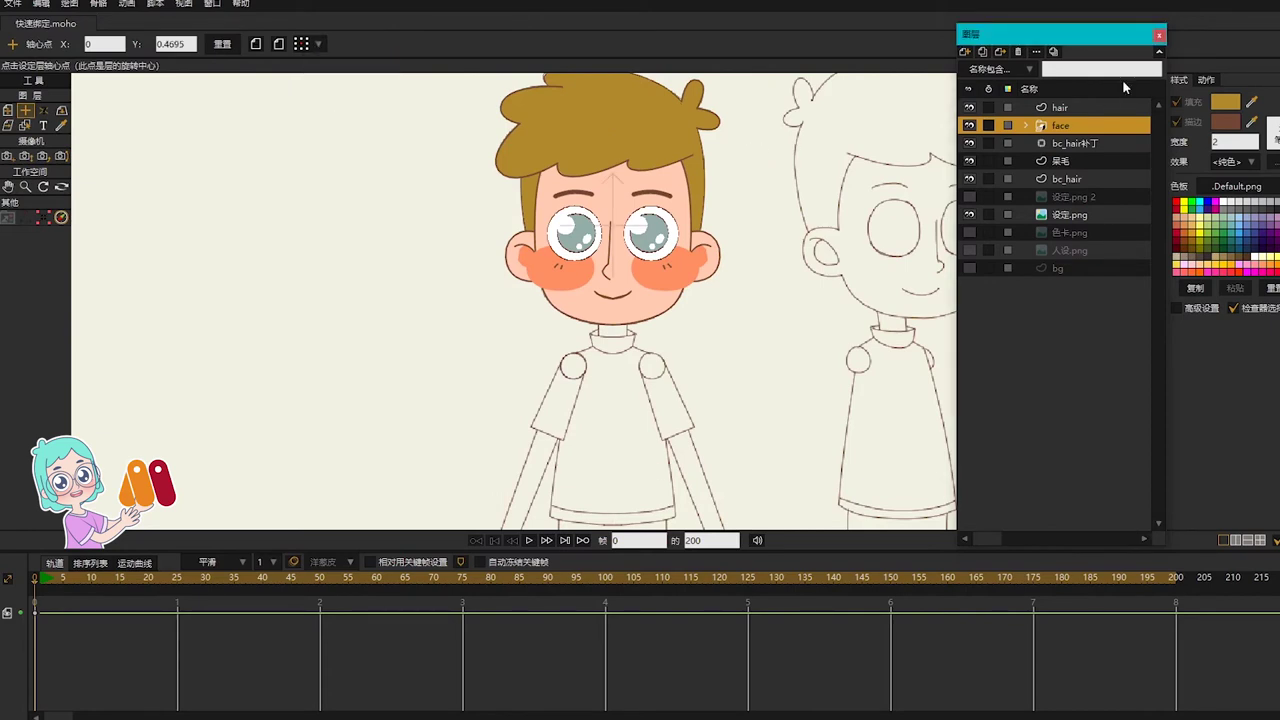
Step: Group the hair and face layers together and name the group head
left_click(1061, 107)
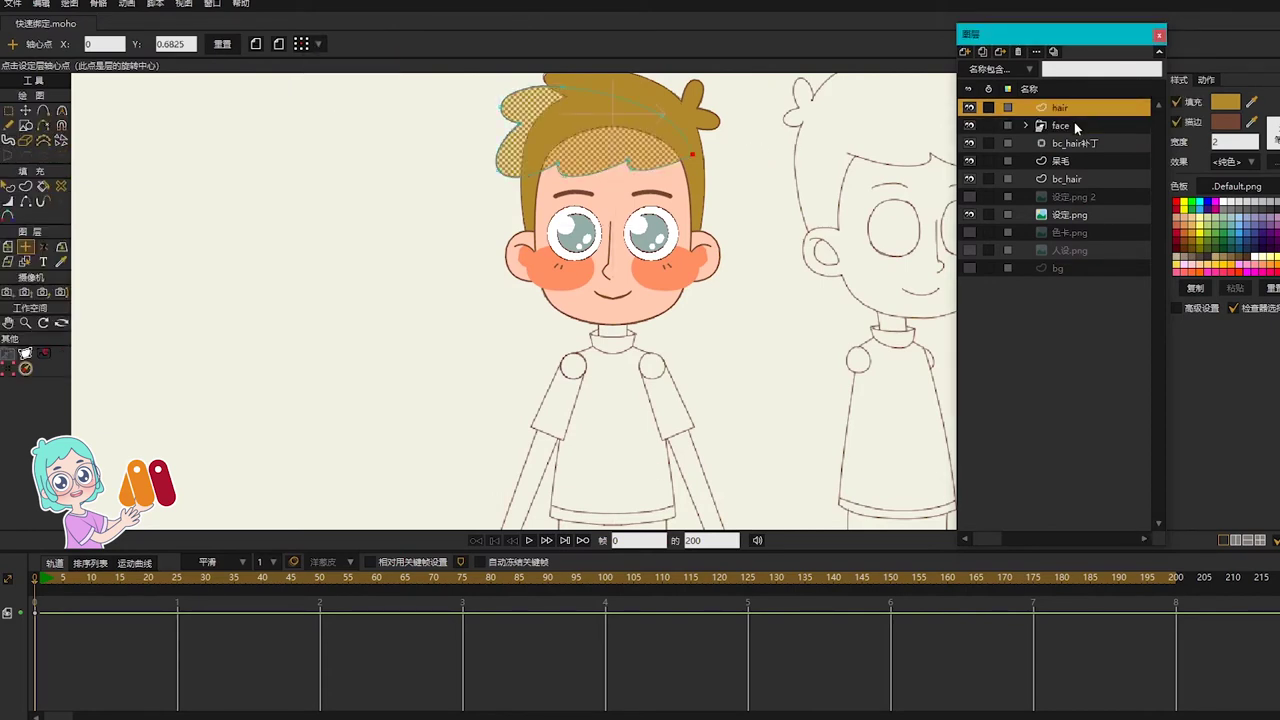
left_click(1077, 126)
left_click(1078, 107, "ctrl")
right_click(1084, 114)
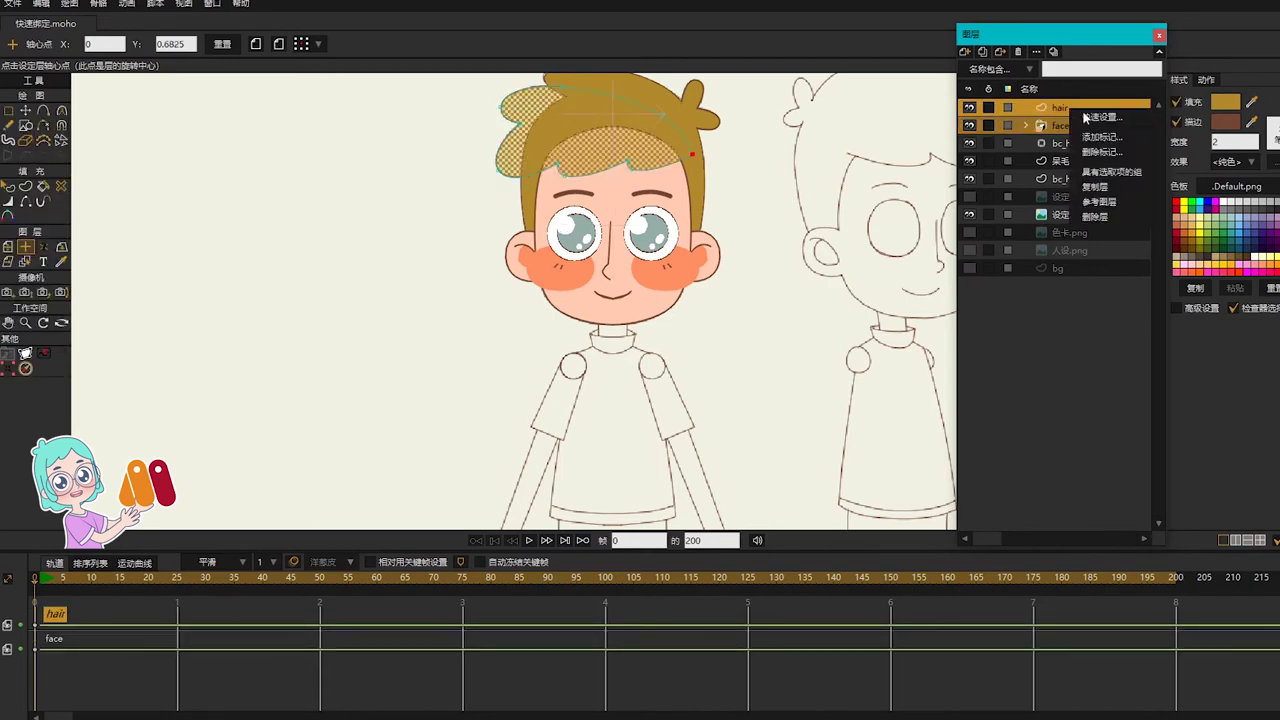
left_click(1095, 171)
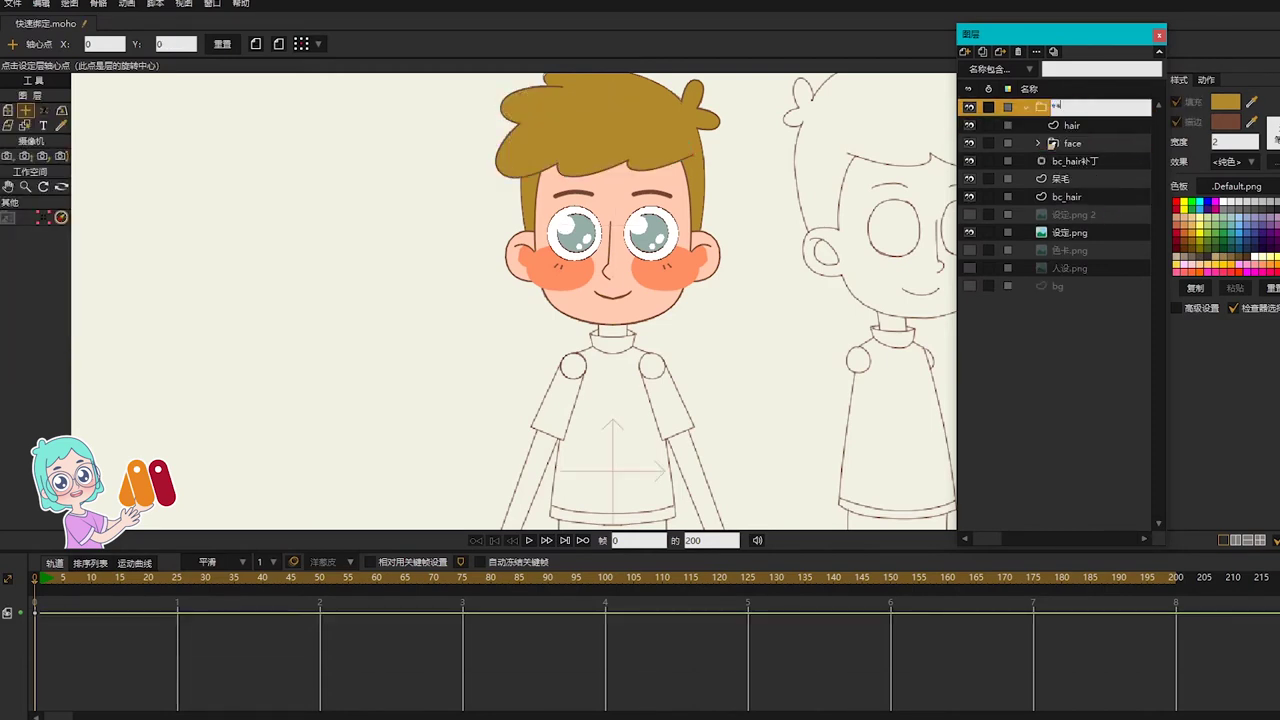
key("BackSpace")
key("BackSpace")
key("Return")
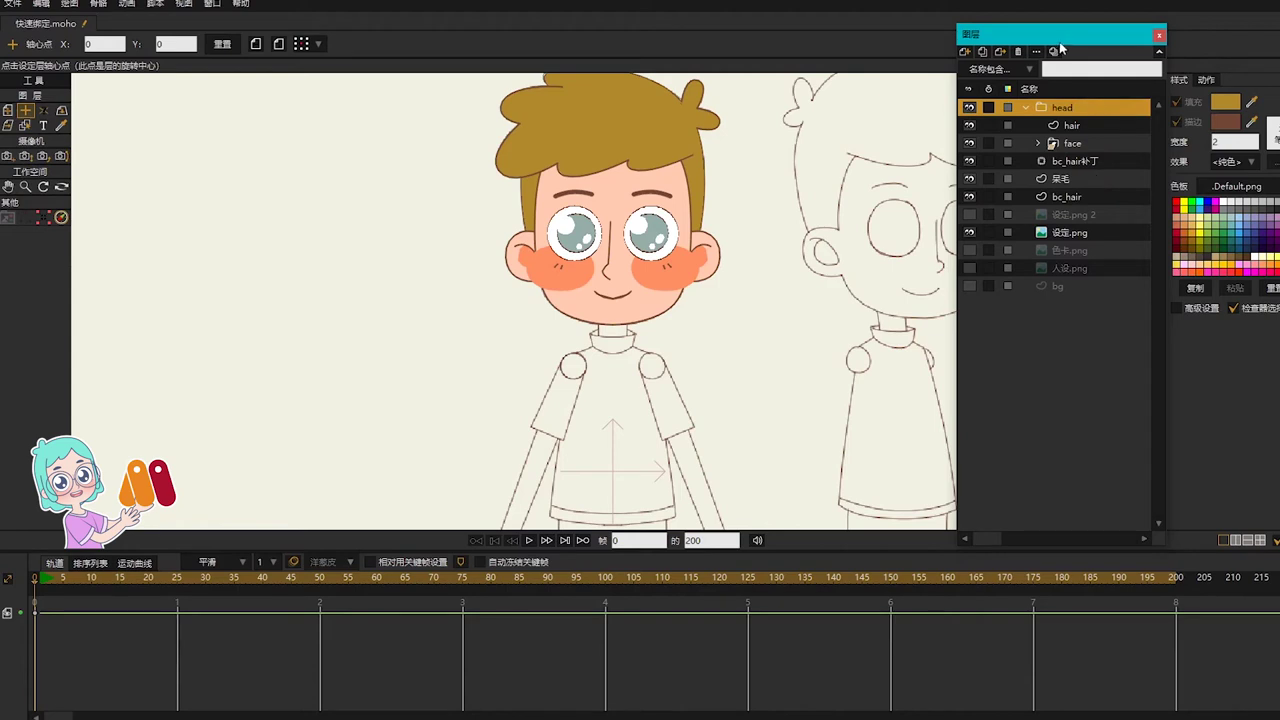
Step: Collapse the head group, set its origin to its center and save the project
left_click(1025, 107)
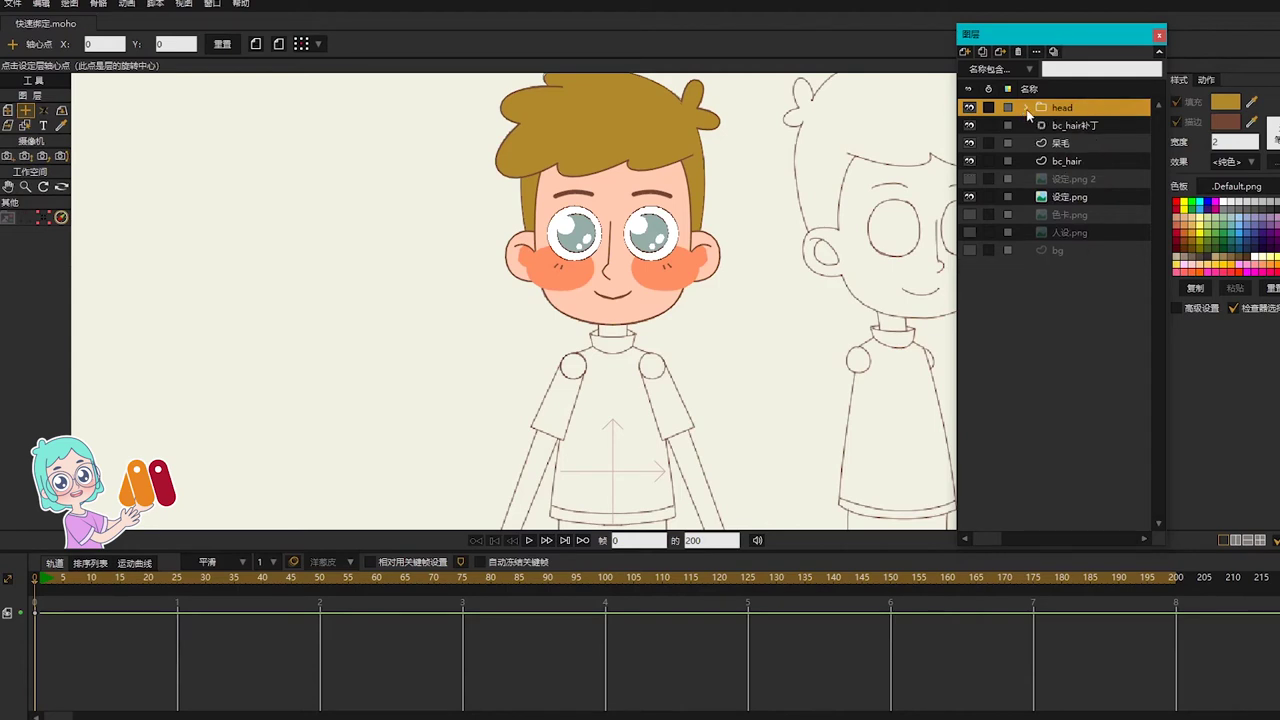
left_click(301, 44)
left_click(320, 121)
key("ctrl+s")
Step: Apply a shared color label to the bc_hair补丁, 呆毛 and bc_hair layers
scroll(778, 282, "down", 2)
left_click_drag(791, 312, 767, 196)
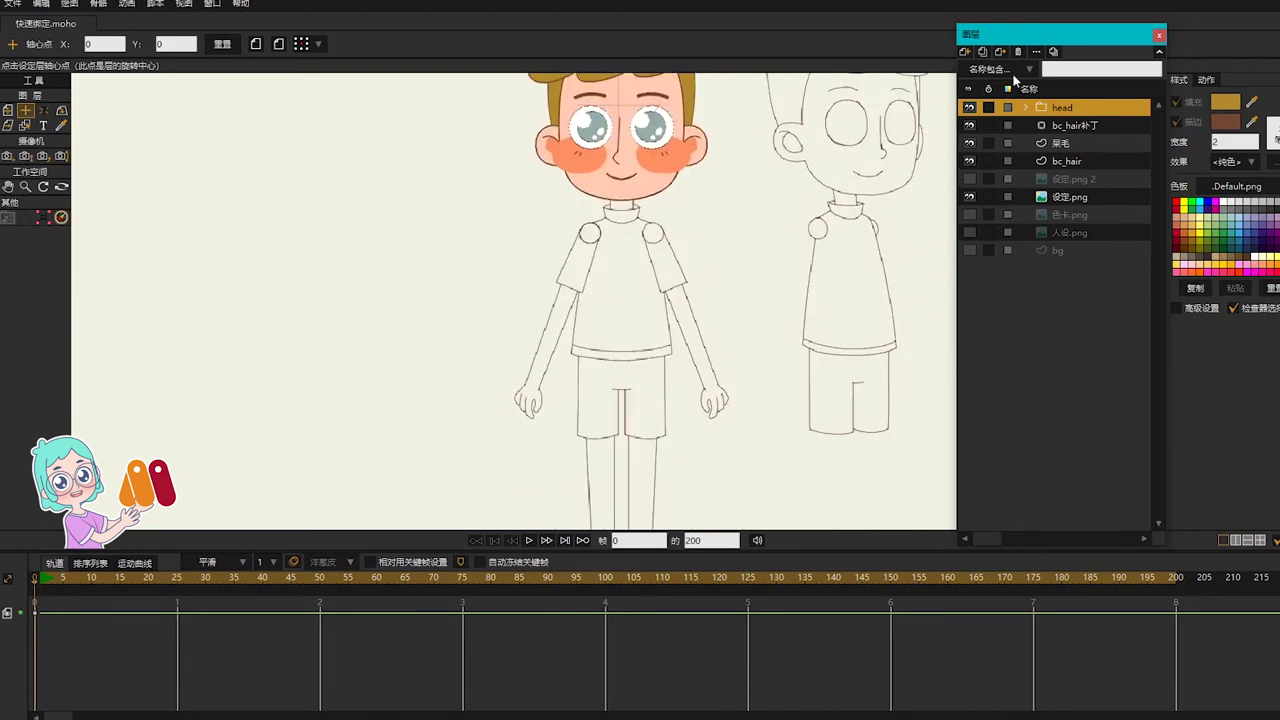
left_click(1068, 126)
left_click(1066, 161, "shift")
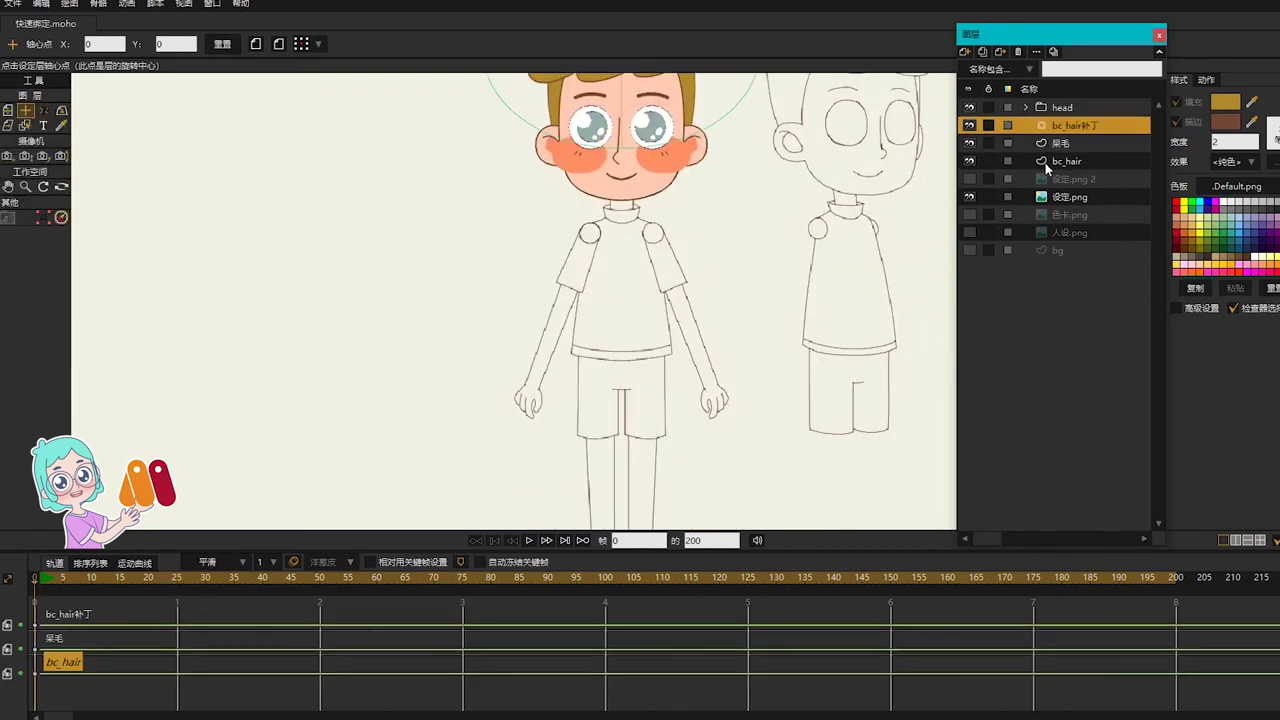
left_click(1007, 161)
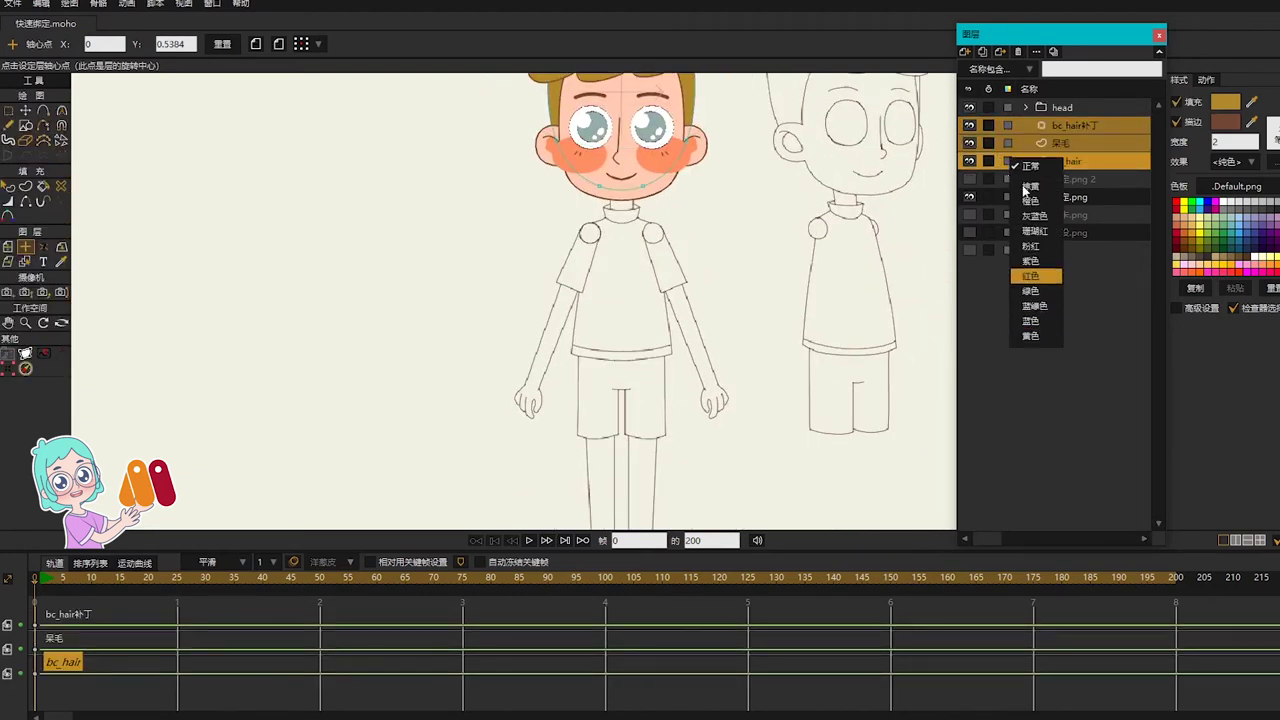
left_click(1097, 379)
Step: Add a vector layer named neck directly above the bc_hair补丁 layer
left_click(1070, 122)
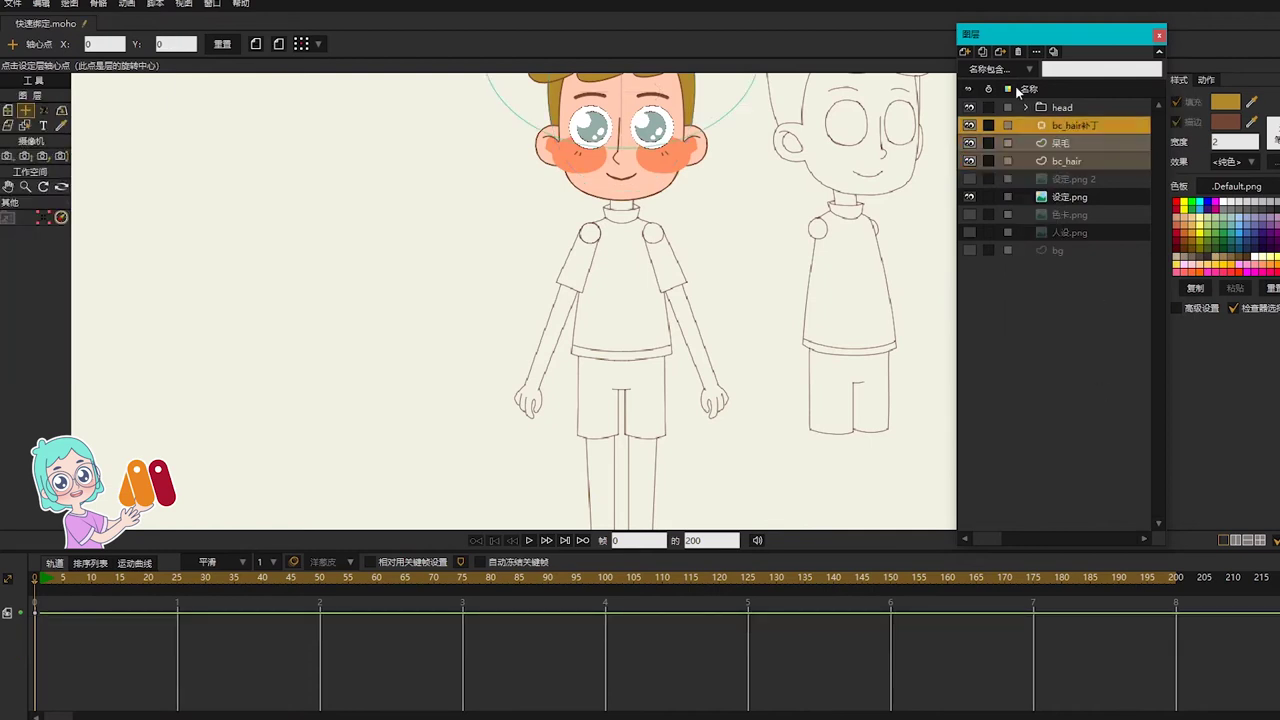
left_click(964, 52)
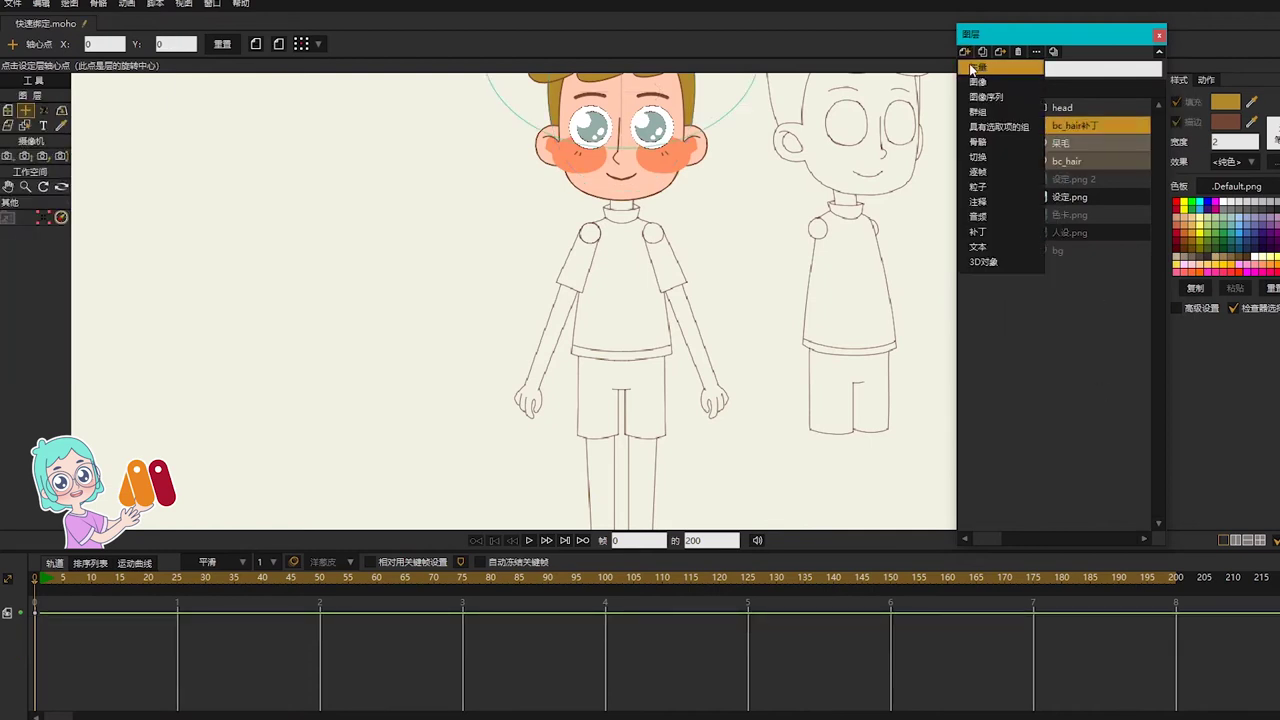
left_click(975, 68)
type("ne")
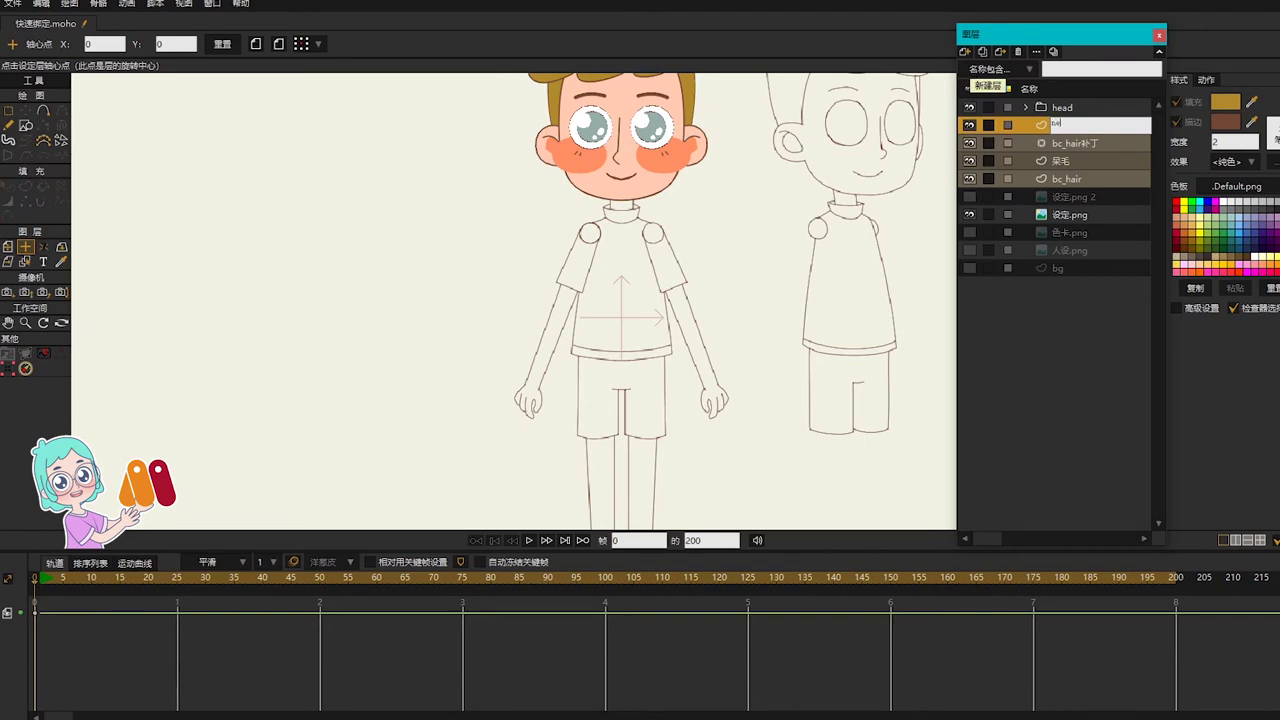
type("ck")
key("Return")
Step: Draw a rectangle for the neck over the sketch, reaching from inside the chin down into the collar
scroll(494, 232, "up", 5)
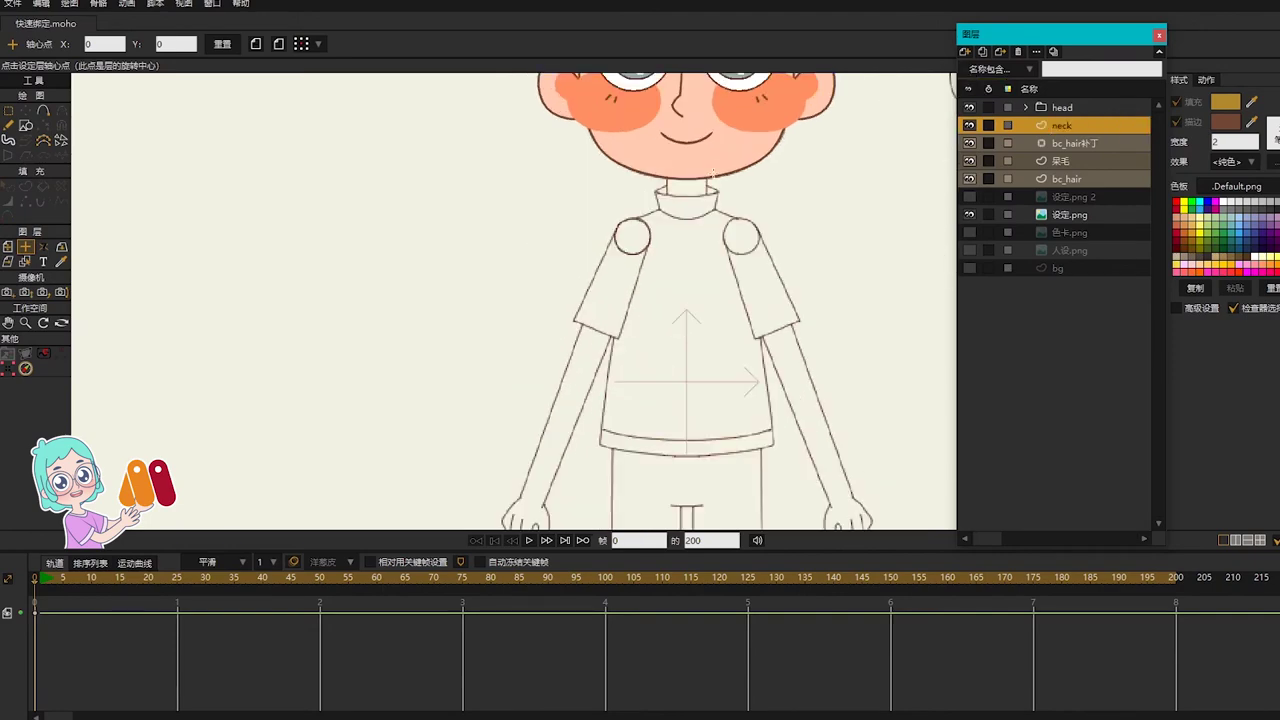
key("e")
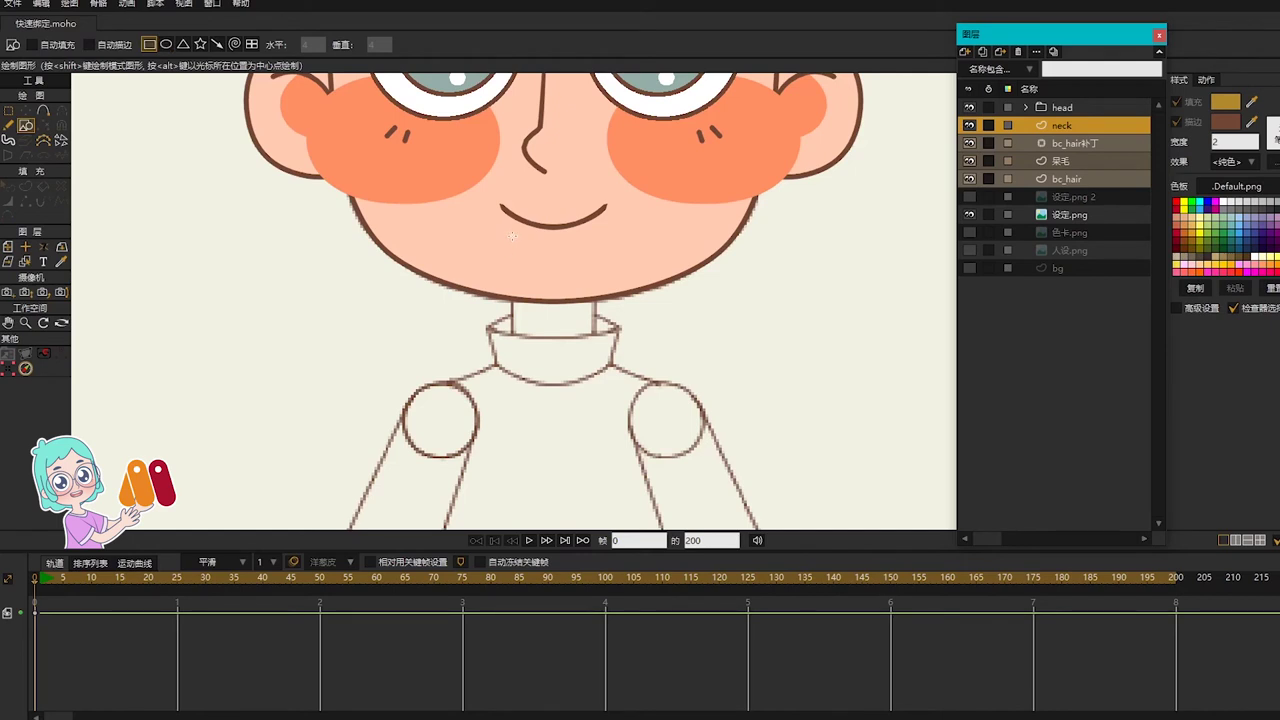
left_click_drag(512, 236, 596, 365)
key("t")
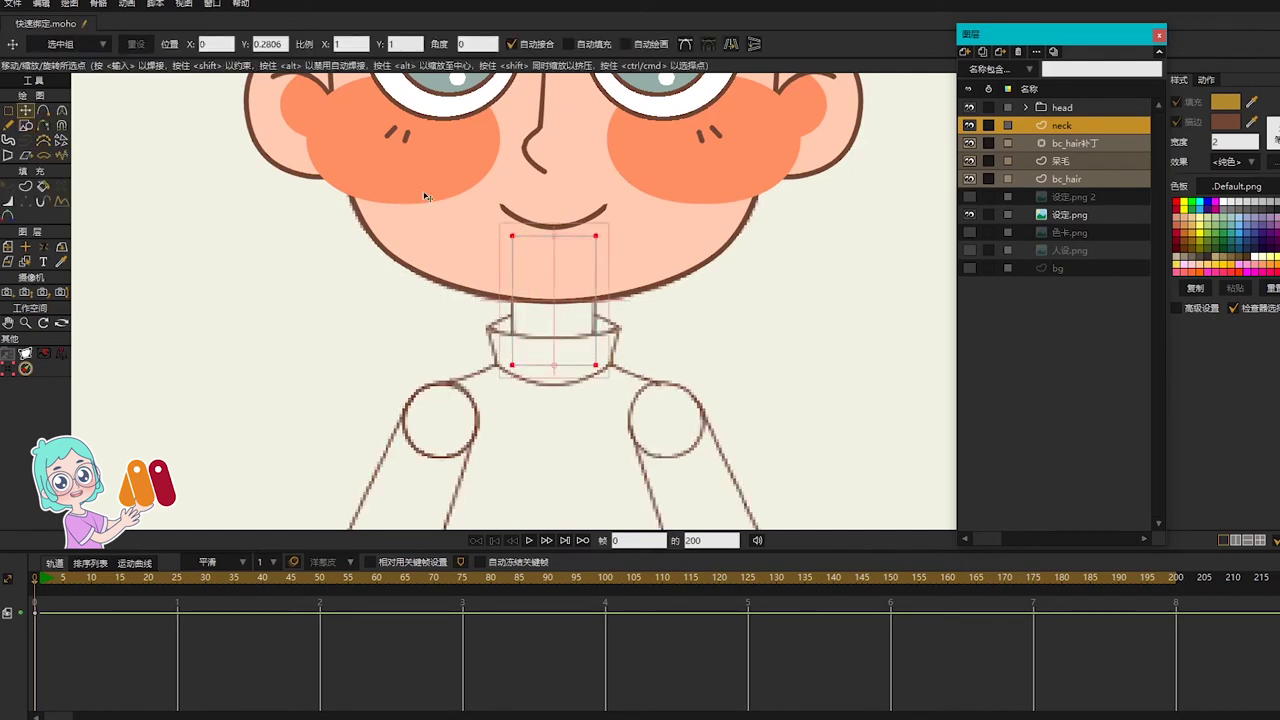
Step: Trace the front band of the collar as a closed curve with midpoints on its upper and lower edges
scroll(611, 300, "up", 2)
key("a")
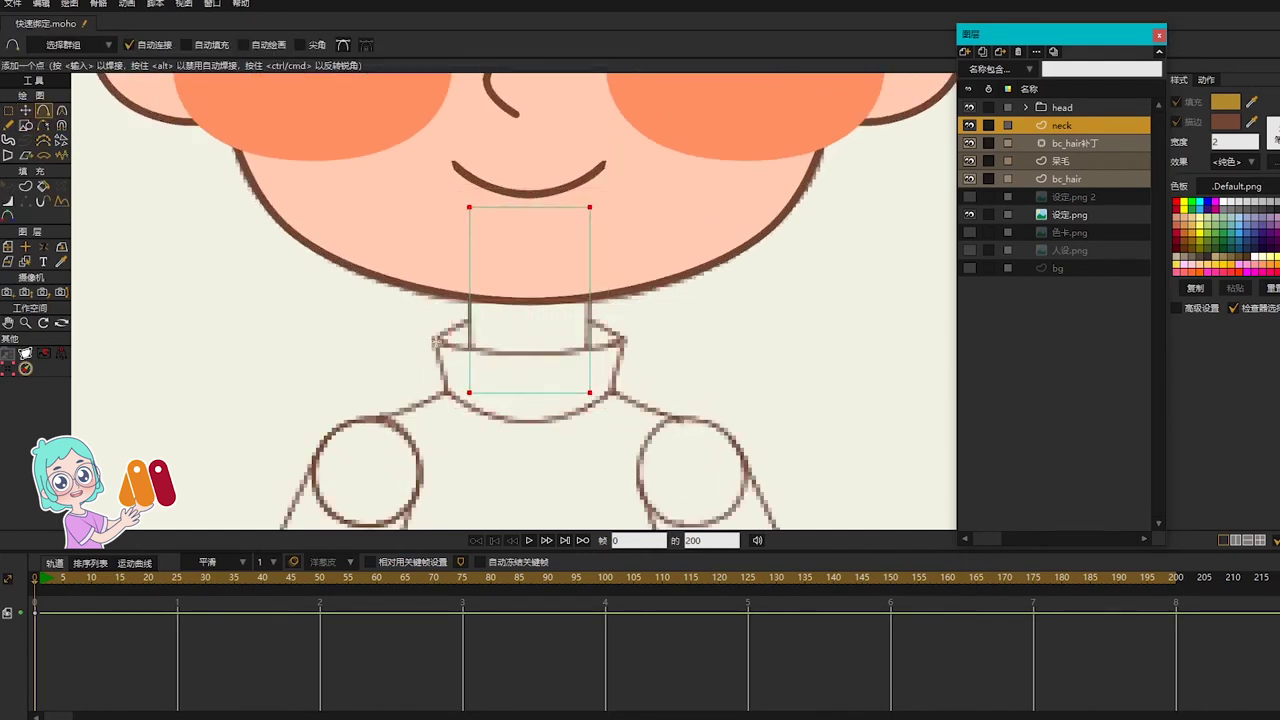
left_click_drag(436, 342, 531, 353)
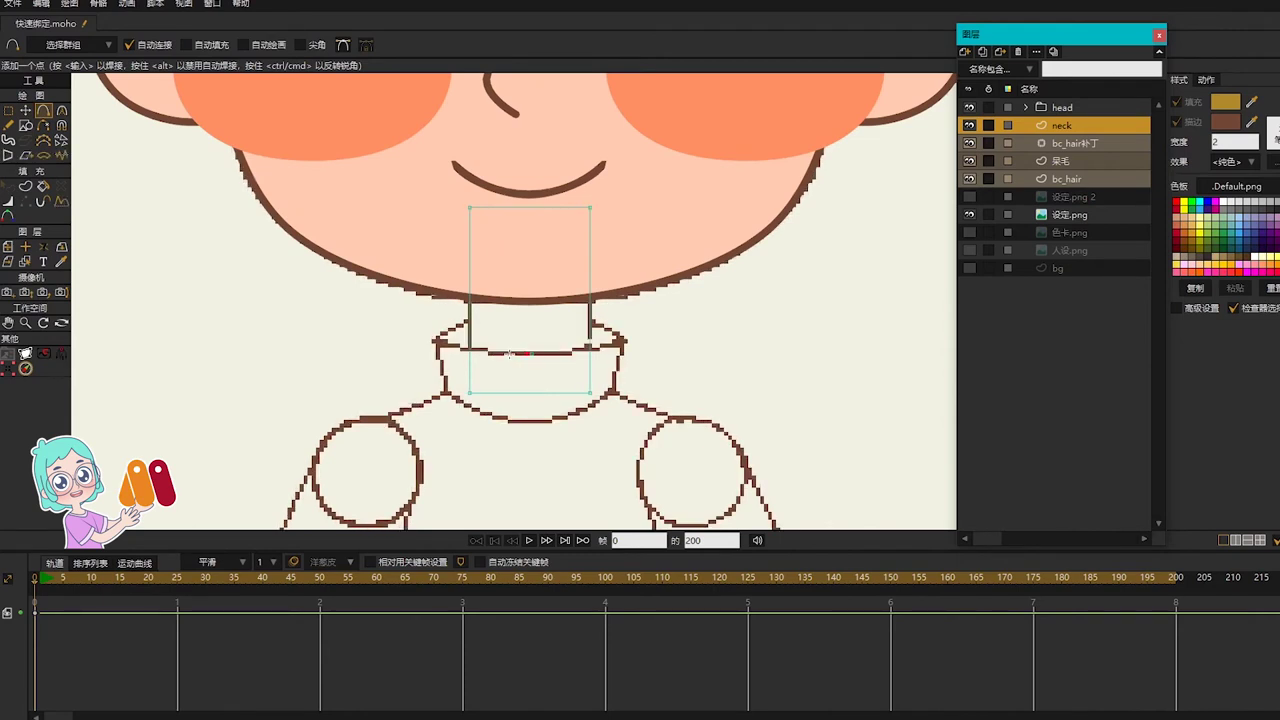
left_click_drag(436, 342, 622, 342)
left_click_drag(622, 342, 532, 353)
Step: Select the four corner points of the collar's front band and make them sharp peaks
key("g")
left_click_drag(415, 320, 460, 357)
left_click_drag(602, 327, 648, 368)
left_click_drag(424, 382, 480, 410)
left_click_drag(602, 380, 659, 443)
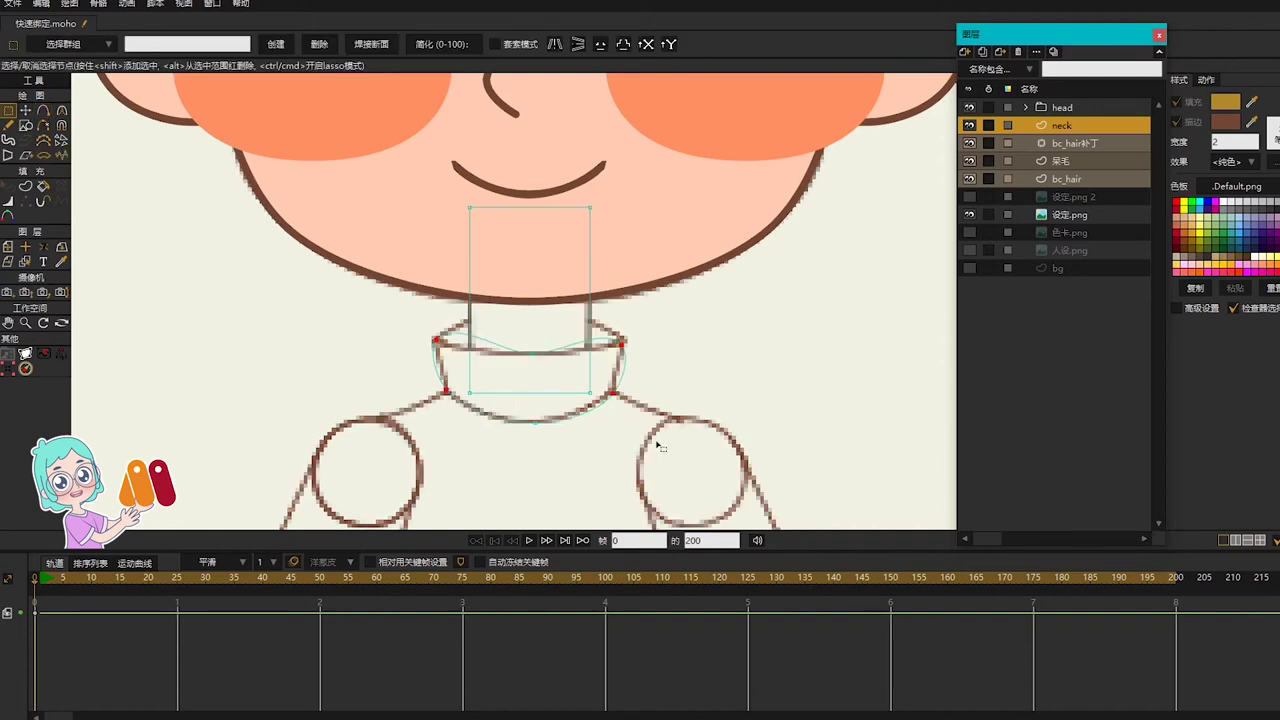
key("ctrl+p")
Step: Center the upper and lower midpoints of the collar's front band horizontally on the neck
scroll(697, 402, "down", 1)
left_click_drag(694, 403, 648, 313)
scroll(543, 291, "up", 2)
left_click_drag(491, 230, 516, 360)
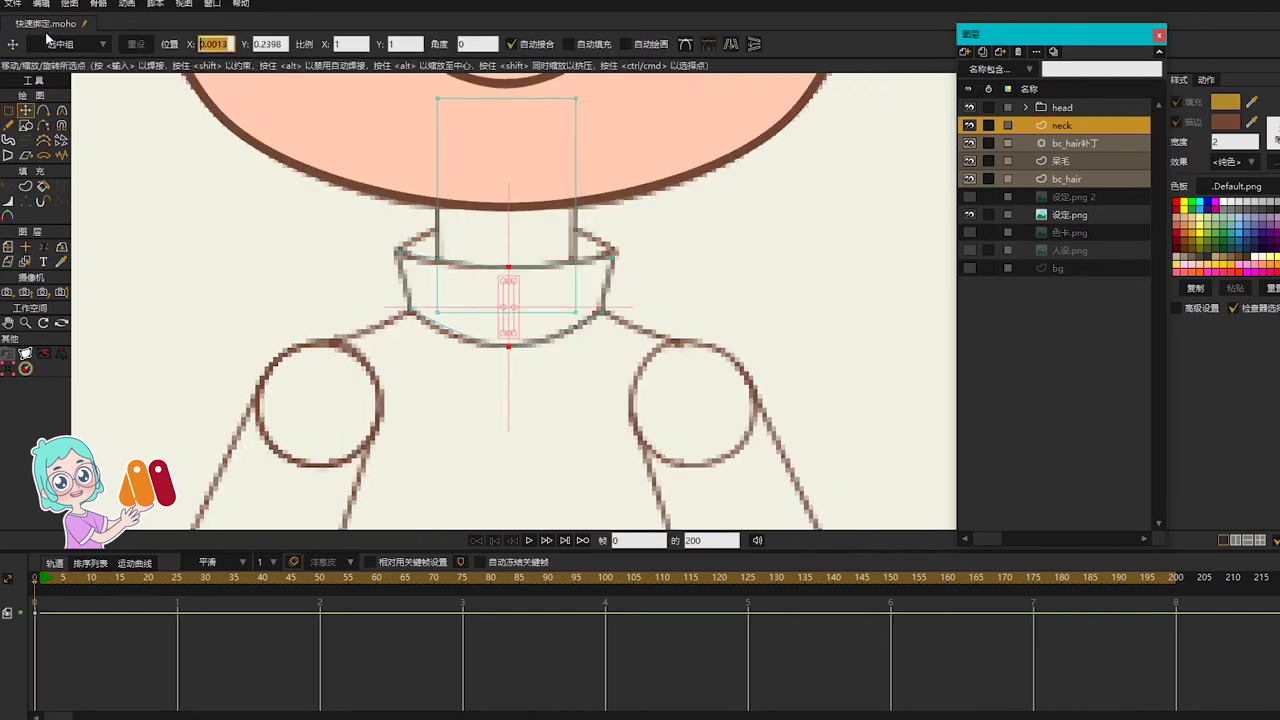
Step: Adjust the curvature of the collar front's upper midpoint to about 0.53 and round its lower midpoint to match the sketch
key("g")
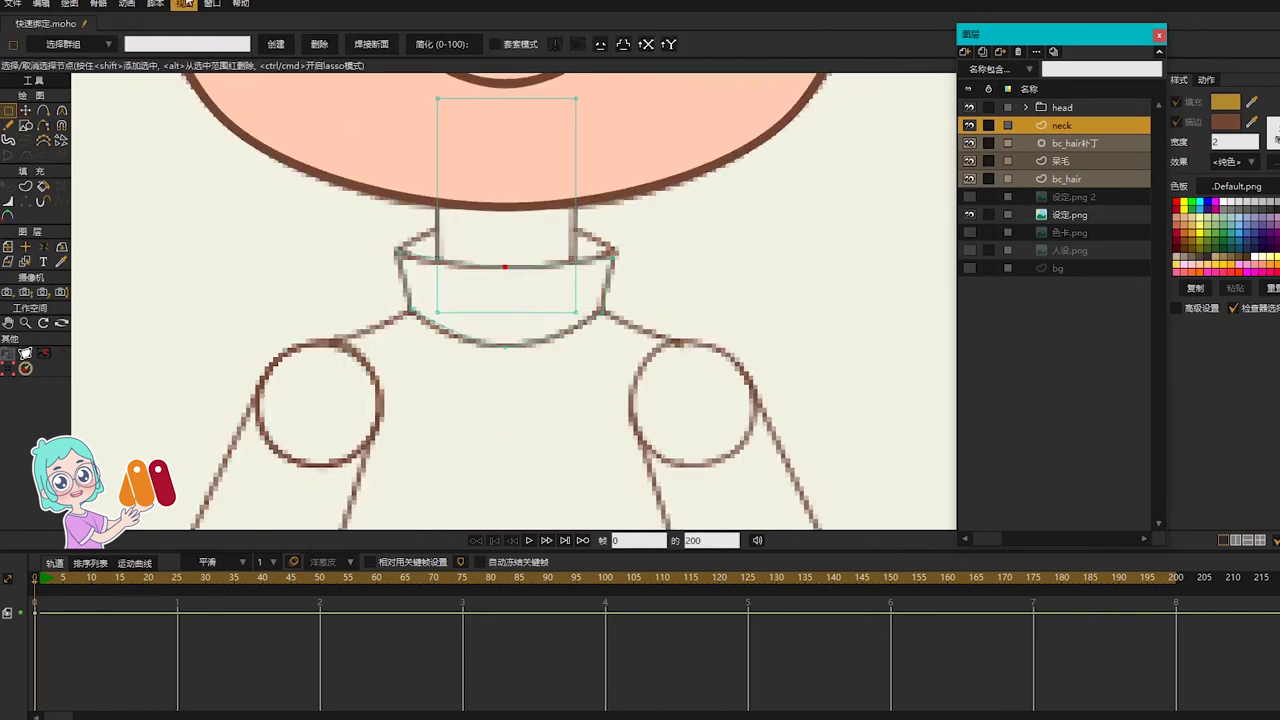
left_click(155, 4)
mouse_move(182, 20)
left_click(343, 88)
key("c")
left_click_drag(682, 275, 738, 292)
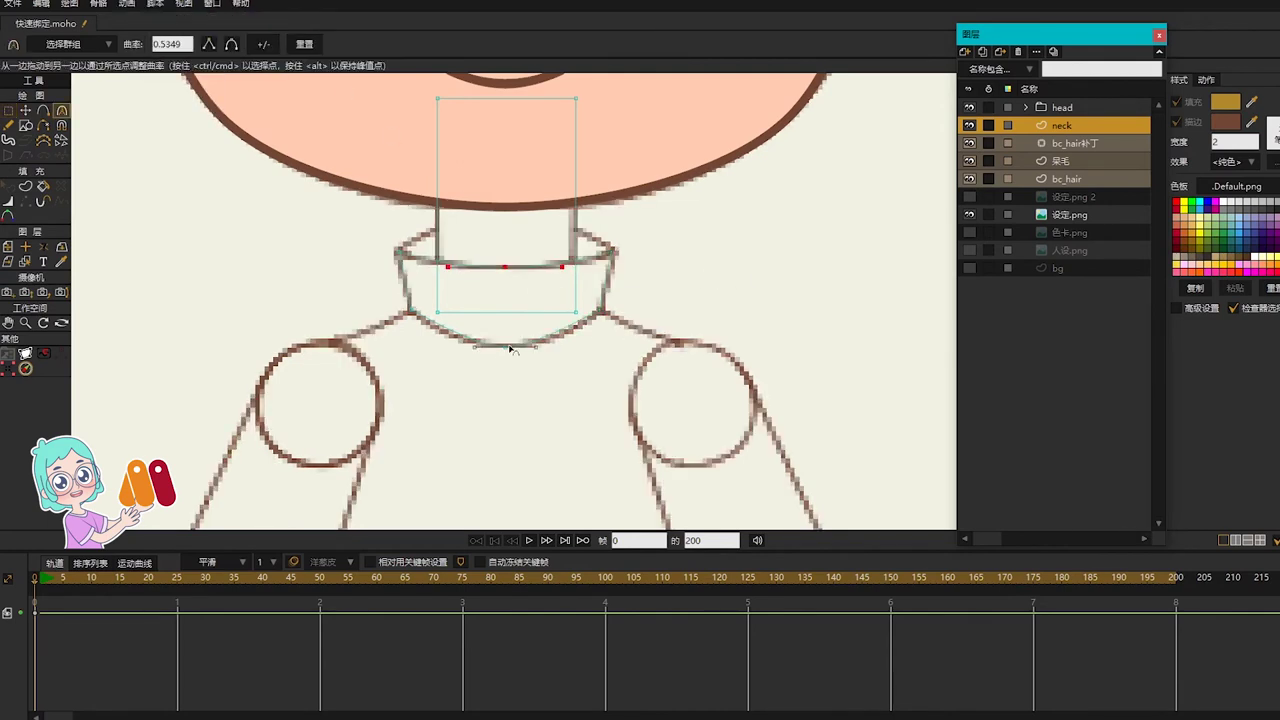
left_click_drag(509, 347, 831, 341)
Step: Add the collar's back rim between its upper corners, with its midpoint at X 0 and curvature about 0.71
key("a")
left_click_drag(402, 251, 576, 229)
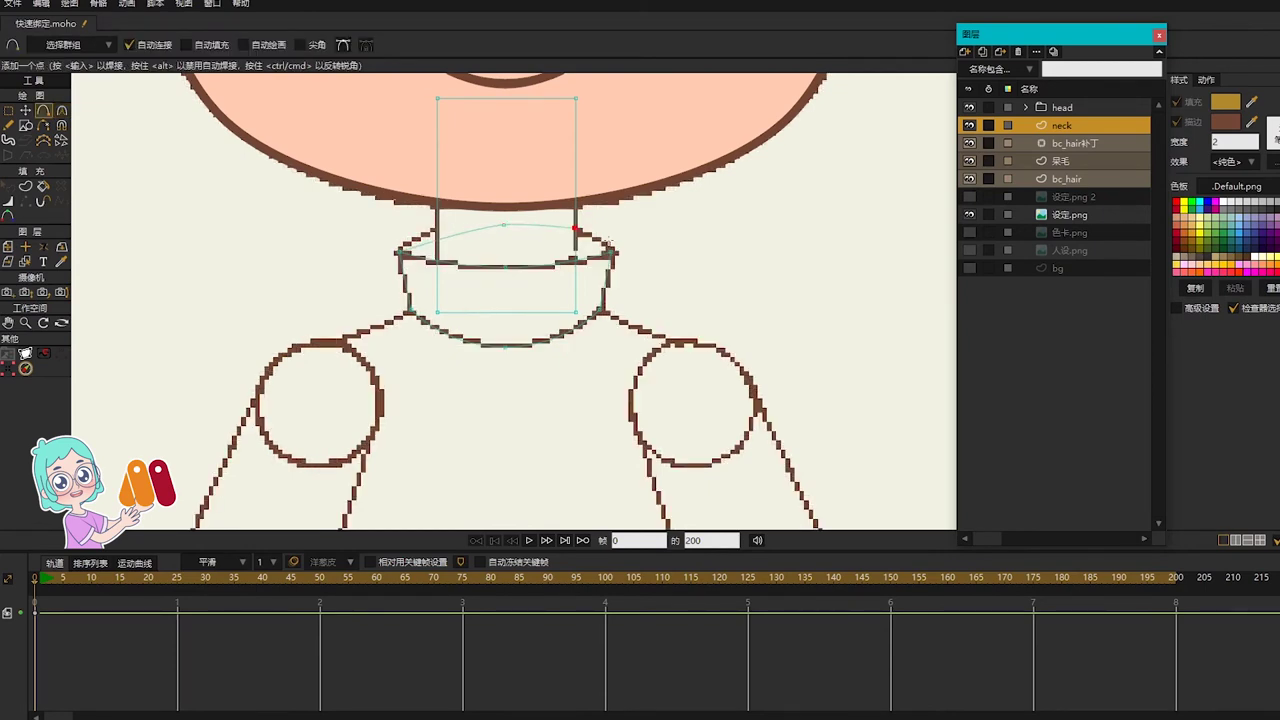
key("c")
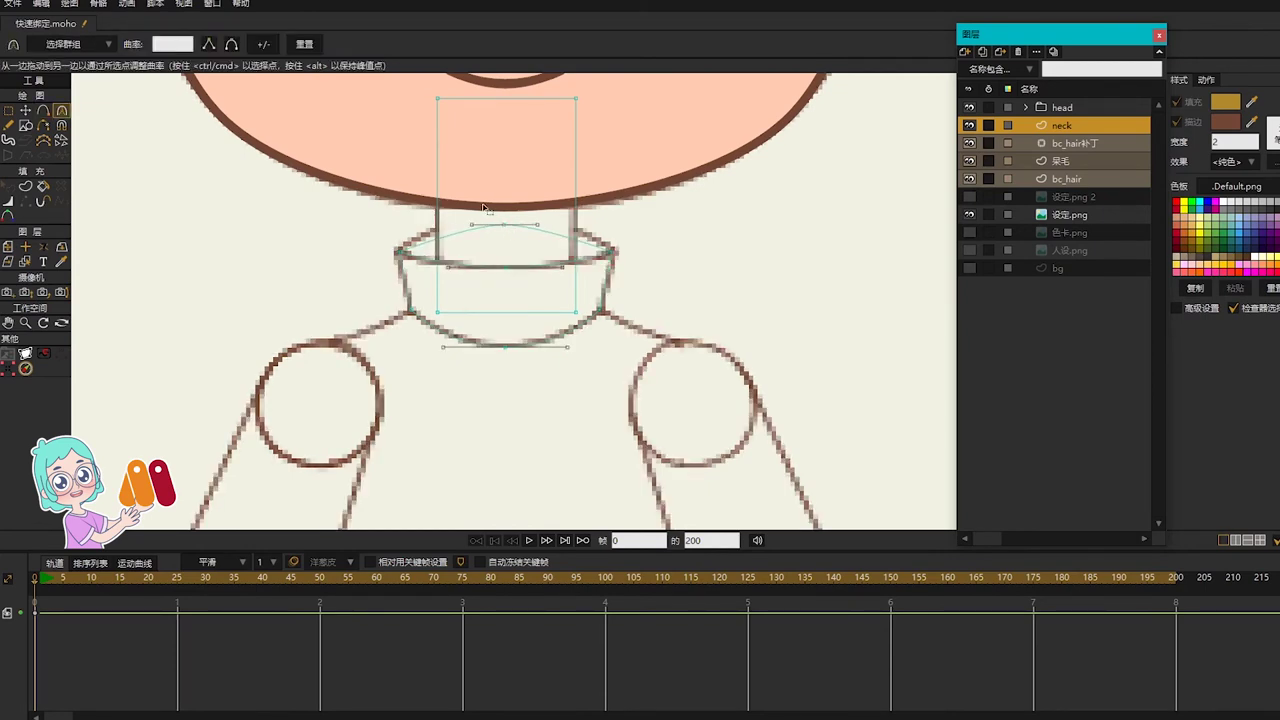
key("t")
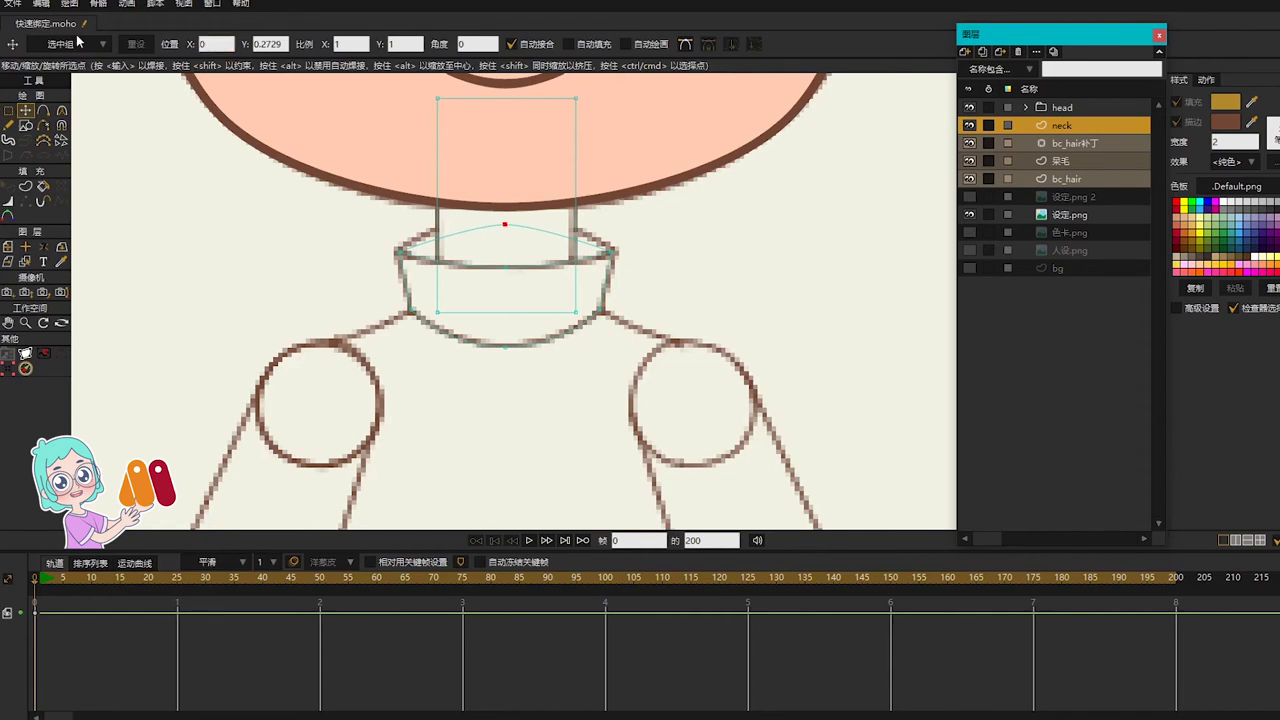
key("c")
left_click_drag(505, 232, 743, 228)
Step: Select the edges enclosing the collar's back opening with the Create Shape tool
scroll(633, 232, "down", 1)
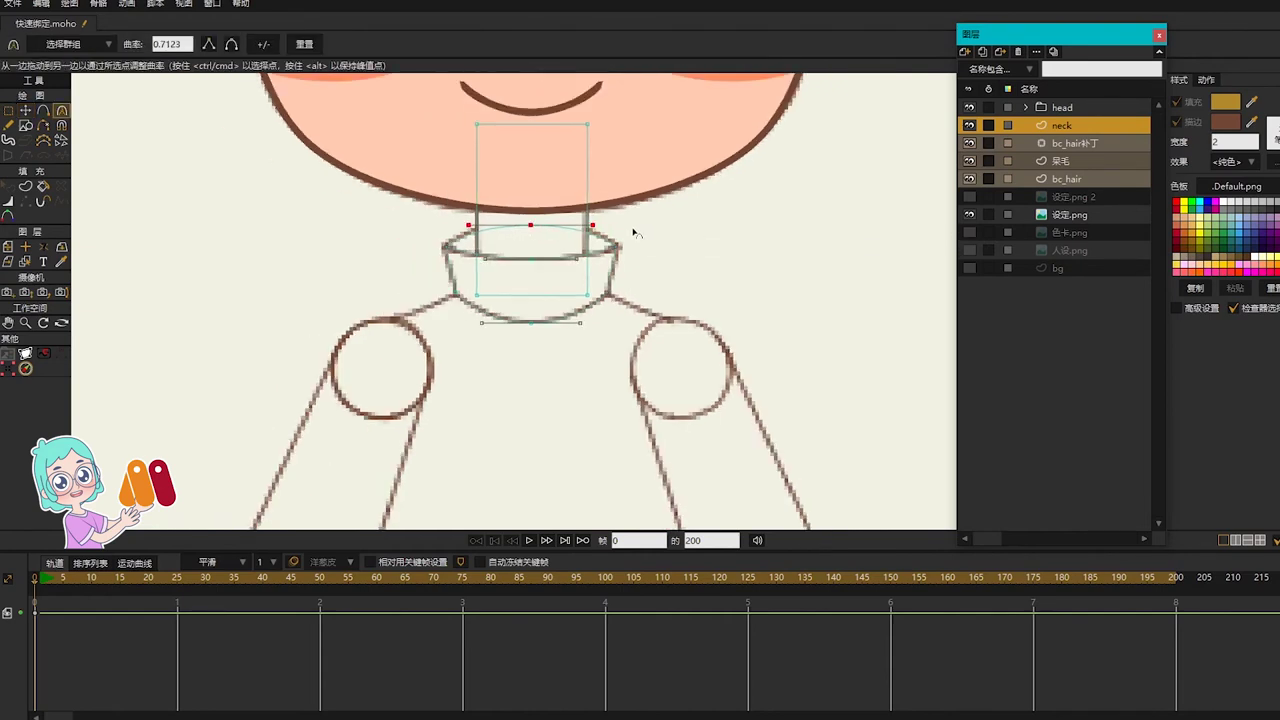
key("t")
left_click(532, 259)
key("g")
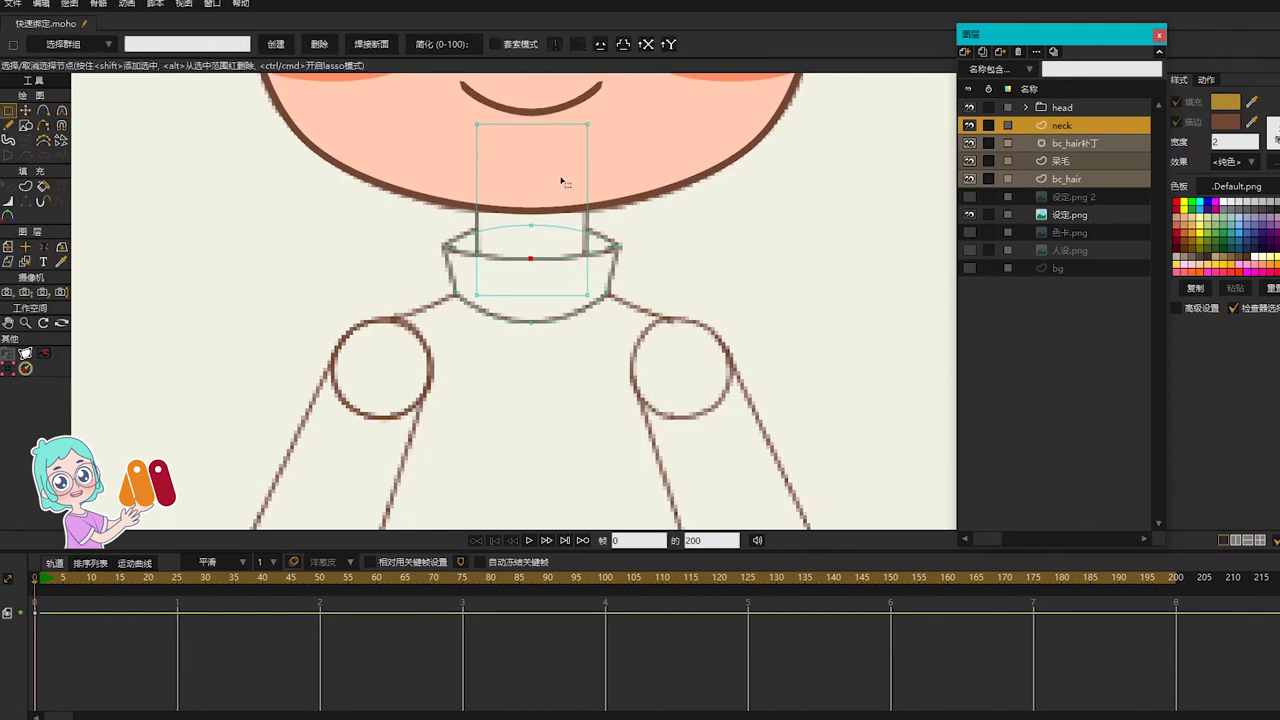
key("u")
left_click(466, 233)
scroll(743, 220, "down", 4)
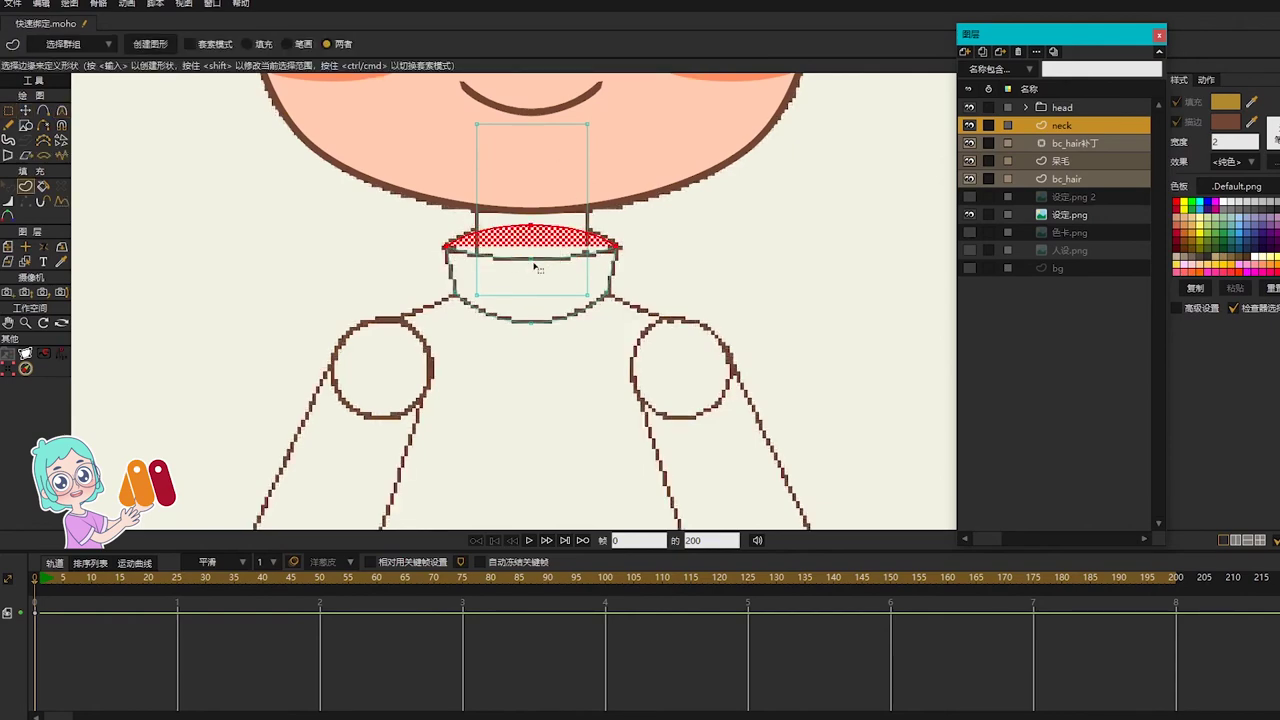
scroll(674, 254, "down", 2)
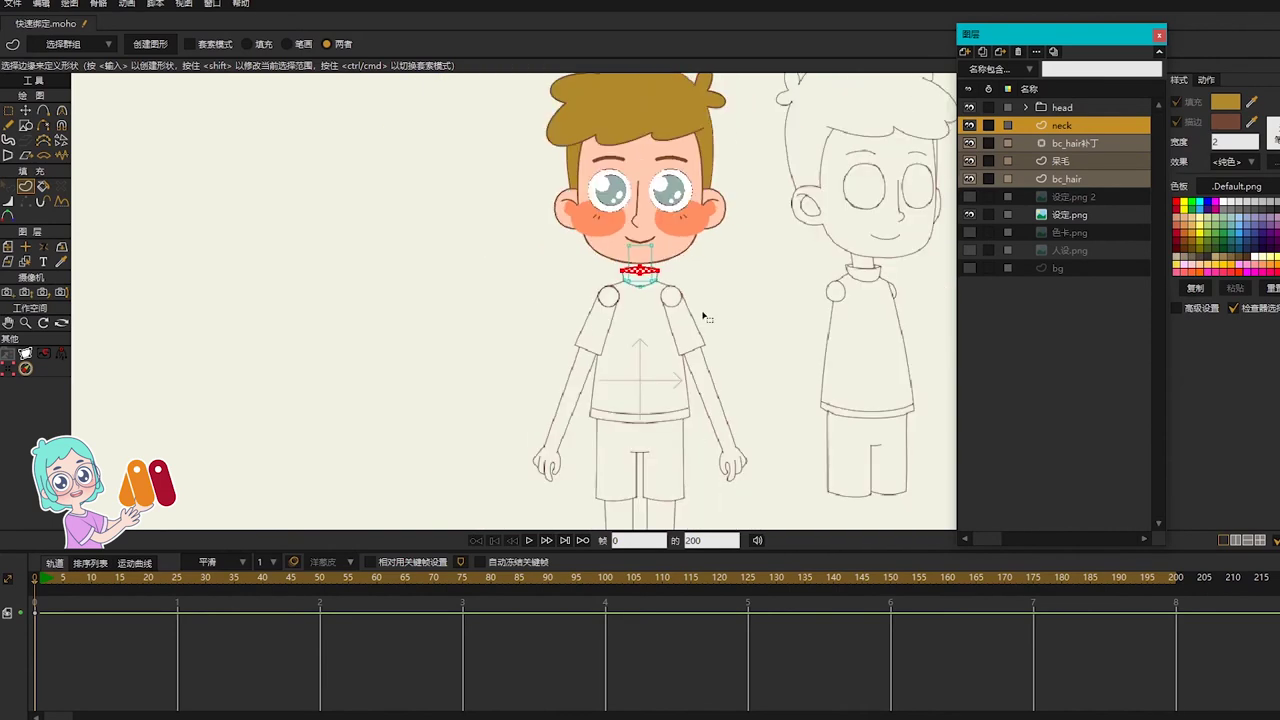
Step: Show 色卡.png and 人设.png as color references and sample the collar's dark gold as the fill color
left_click(969, 234)
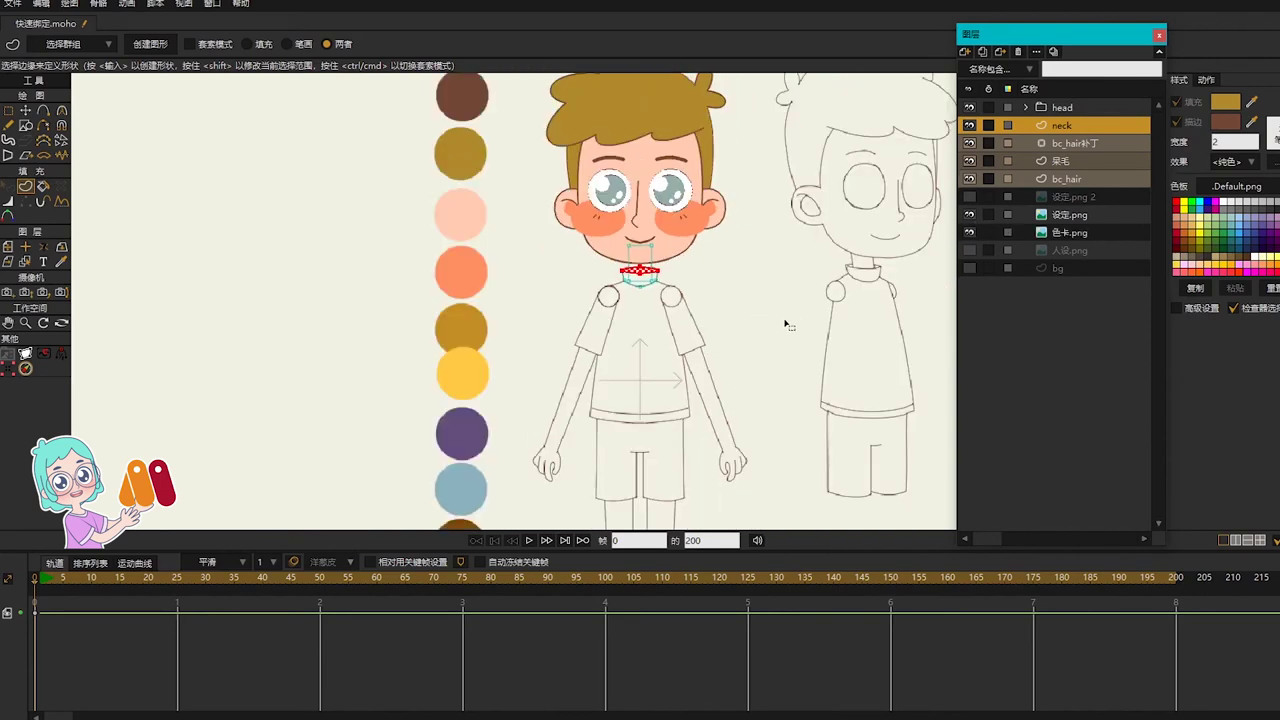
left_click(969, 197)
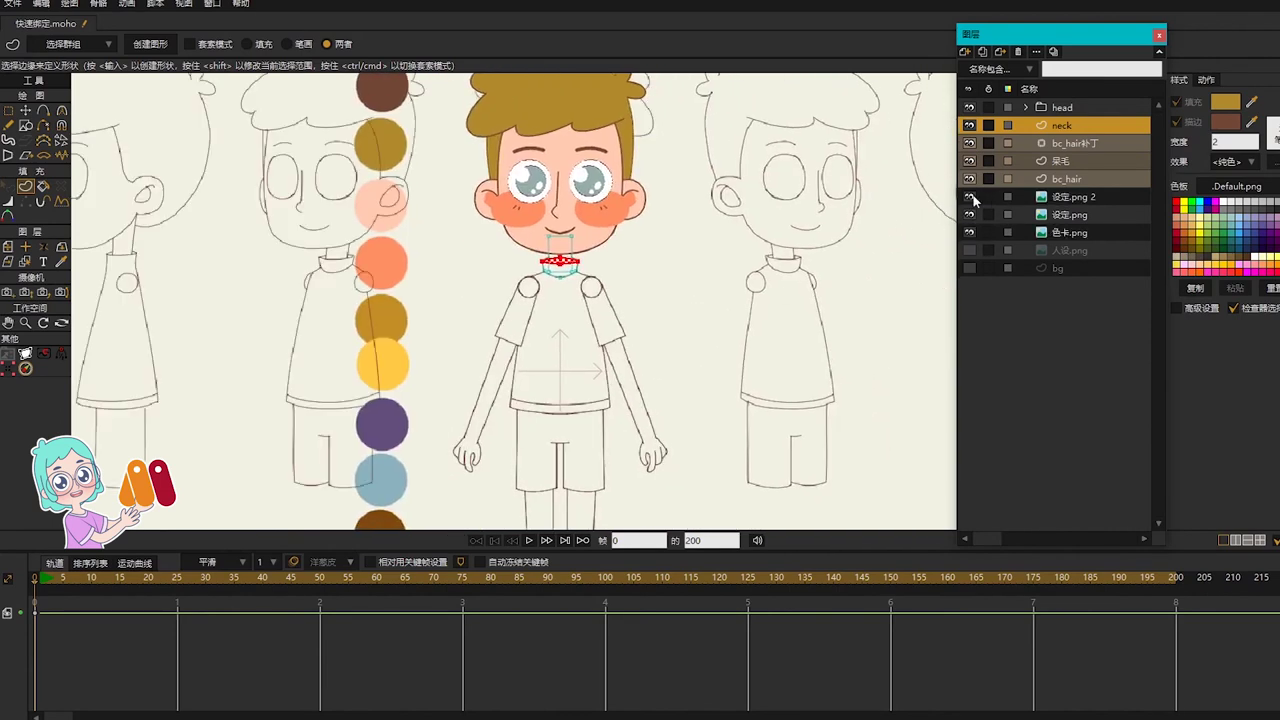
left_click(969, 197)
left_click(969, 250)
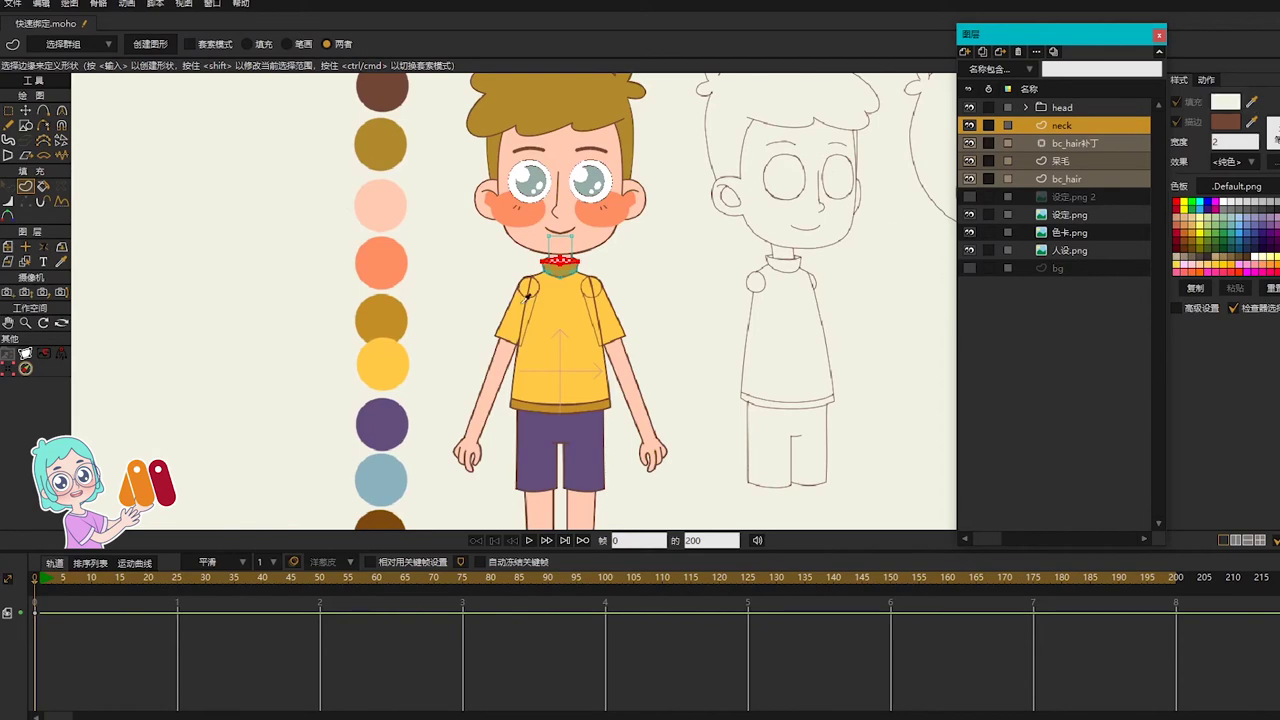
scroll(630, 226, "up", 3)
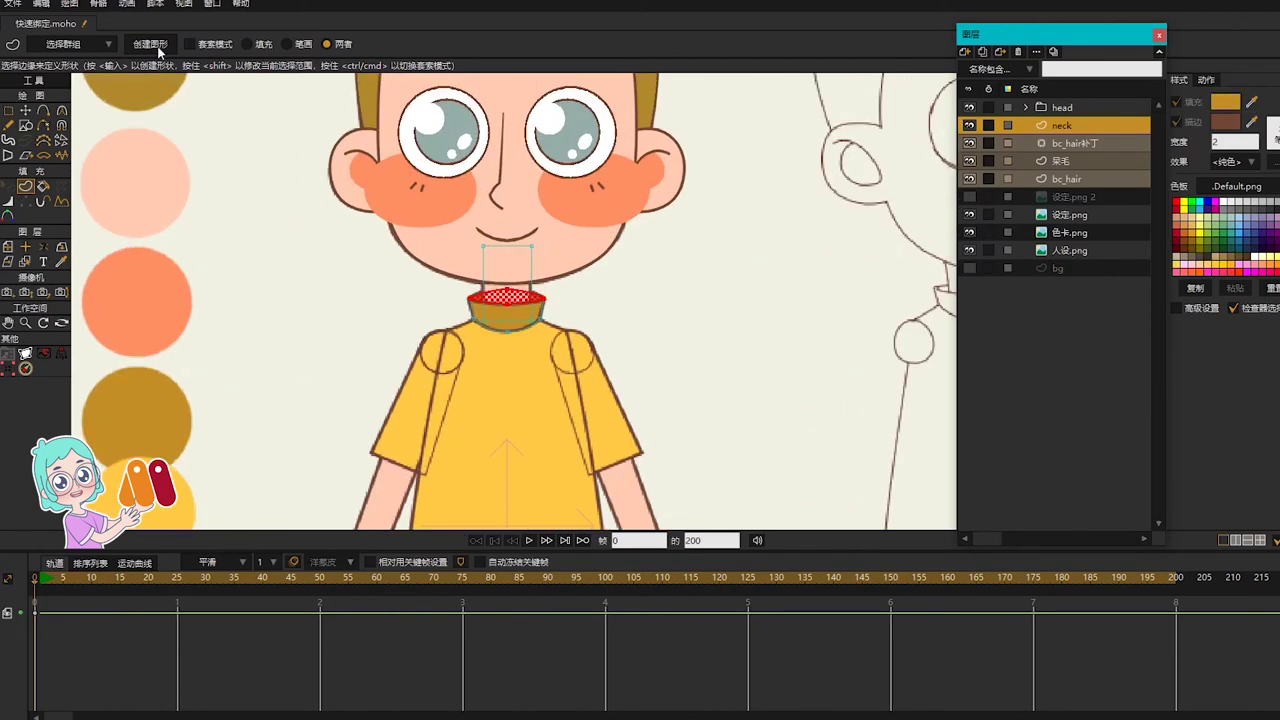
Step: Create the collar's back opening and front band as separate filled shapes in the dark gold color
left_click(156, 46)
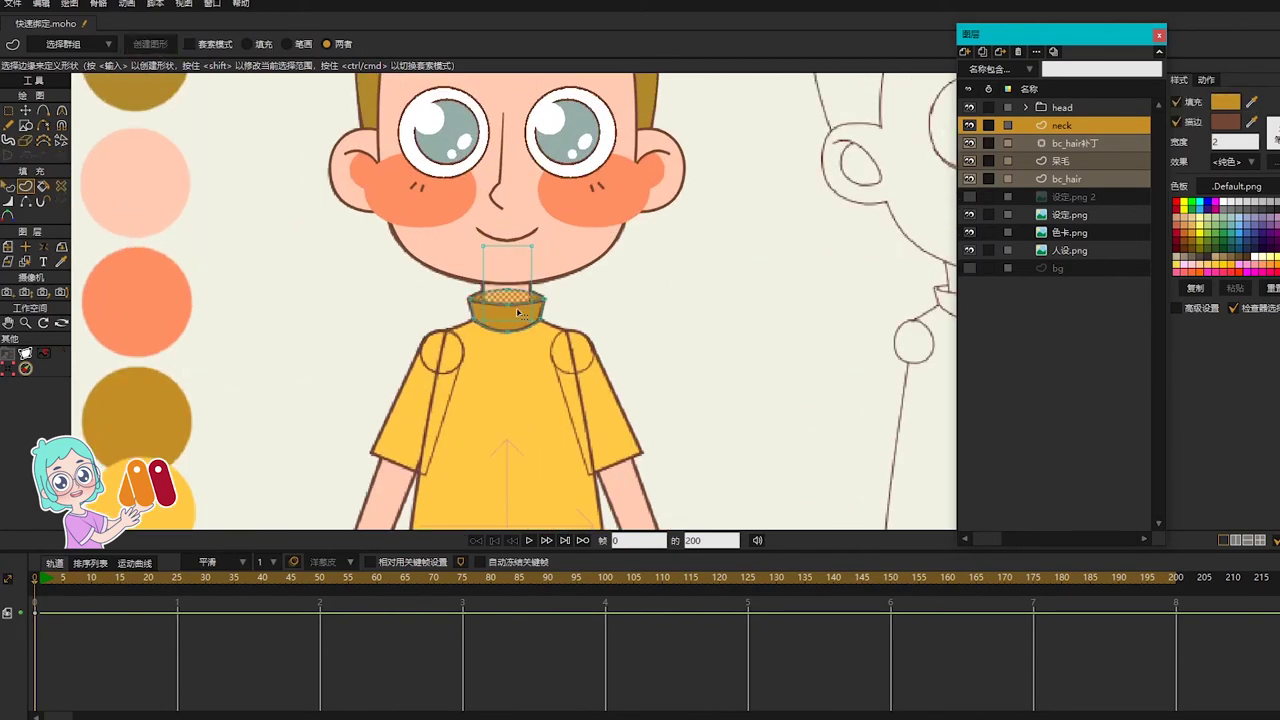
left_click(519, 312)
left_click(152, 44)
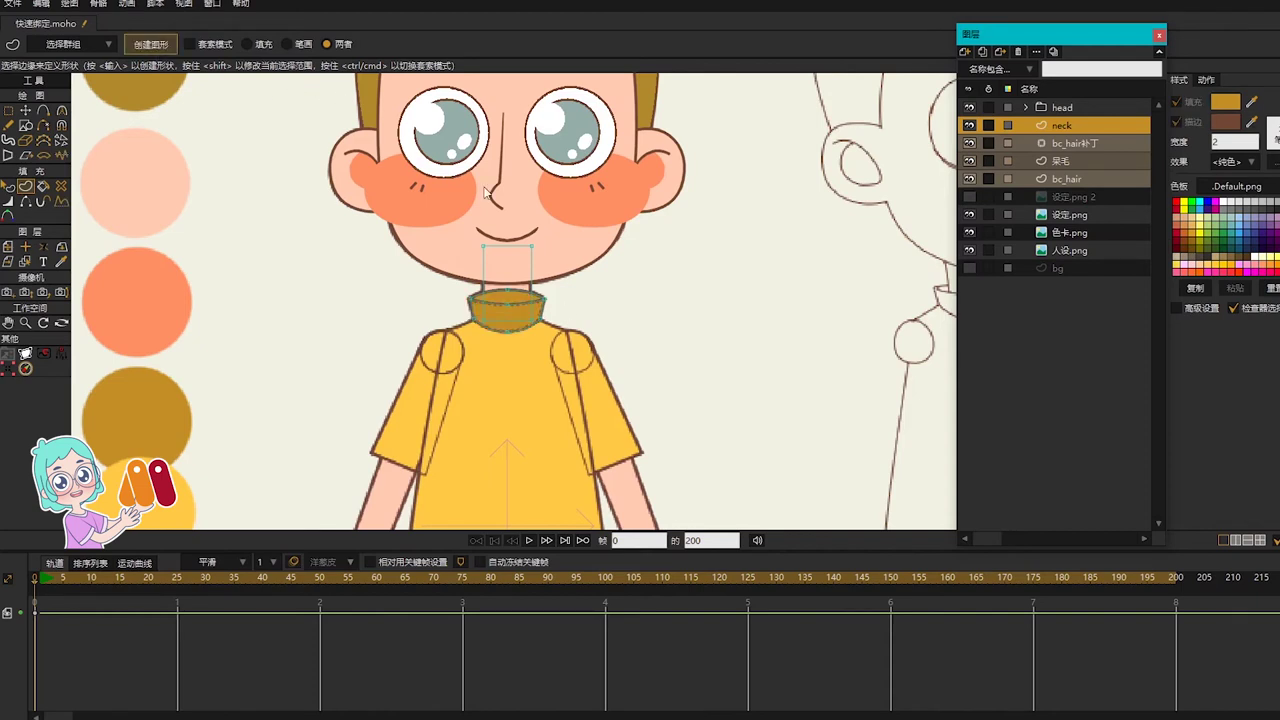
Step: Create the neck shape from its rectangular outline, filled with the light skin color sampled from the color card
left_click(521, 248)
left_click(1251, 103)
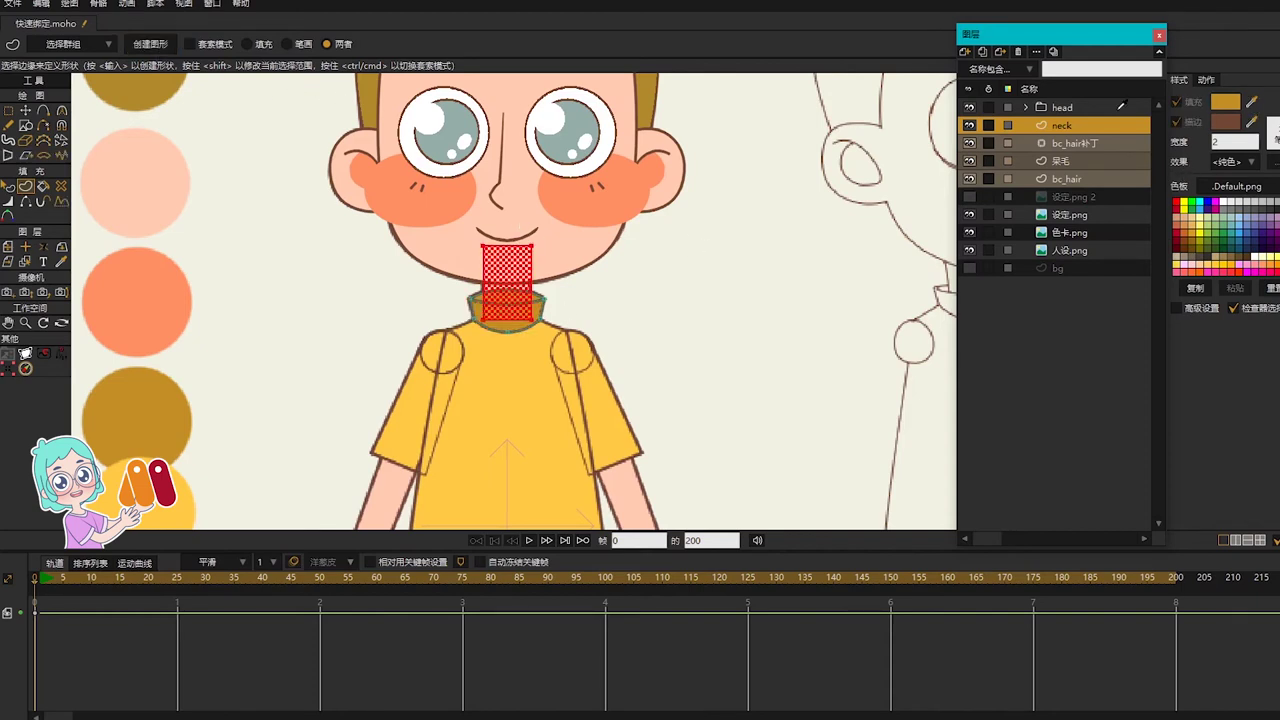
left_click(137, 163)
left_click(166, 44)
Step: Reorder the neck shape so it sits behind the collar front and in front of the collar's back opening
scroll(576, 290, "up", 4)
key("q")
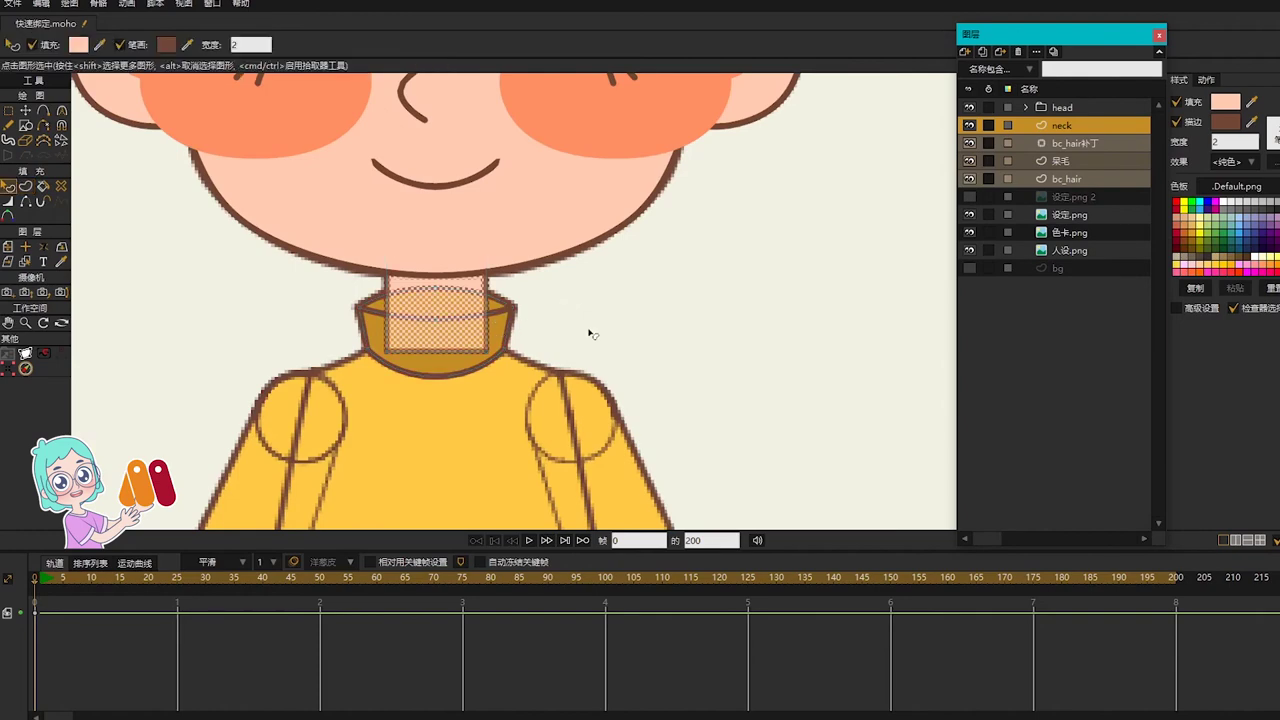
left_click(591, 331)
left_click(440, 309)
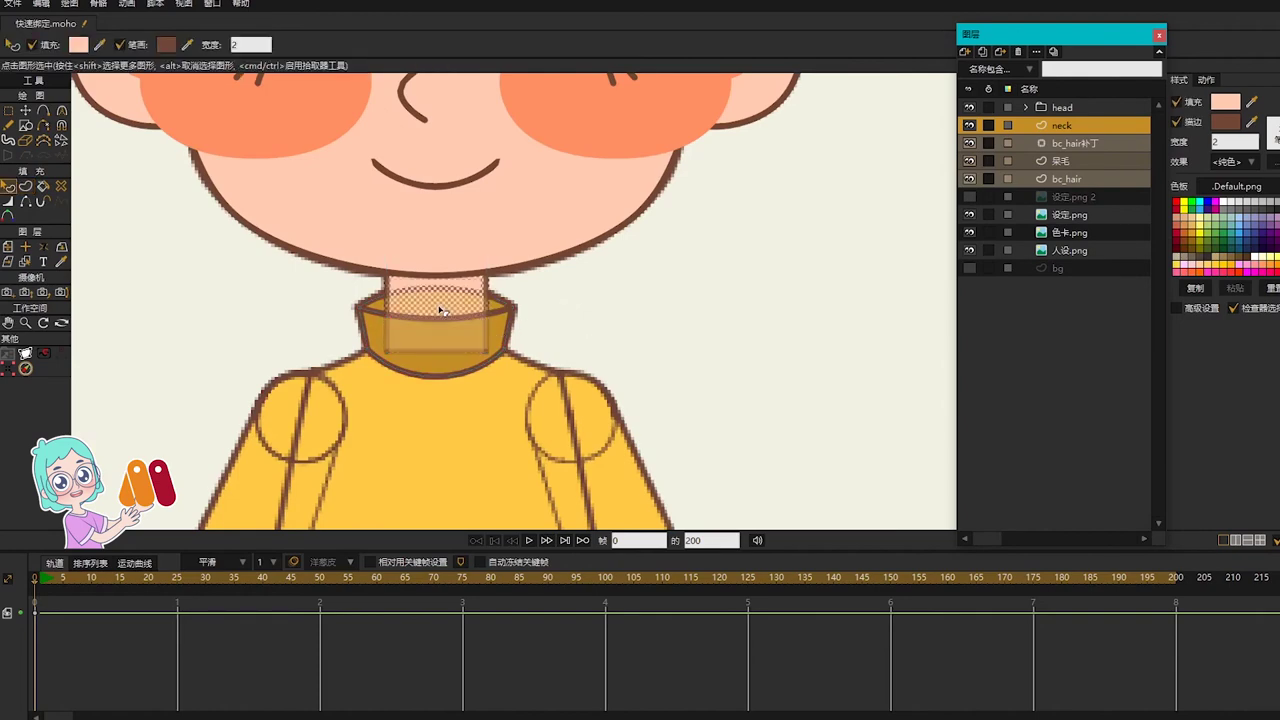
left_click(610, 349)
scroll(612, 349, "down", 3)
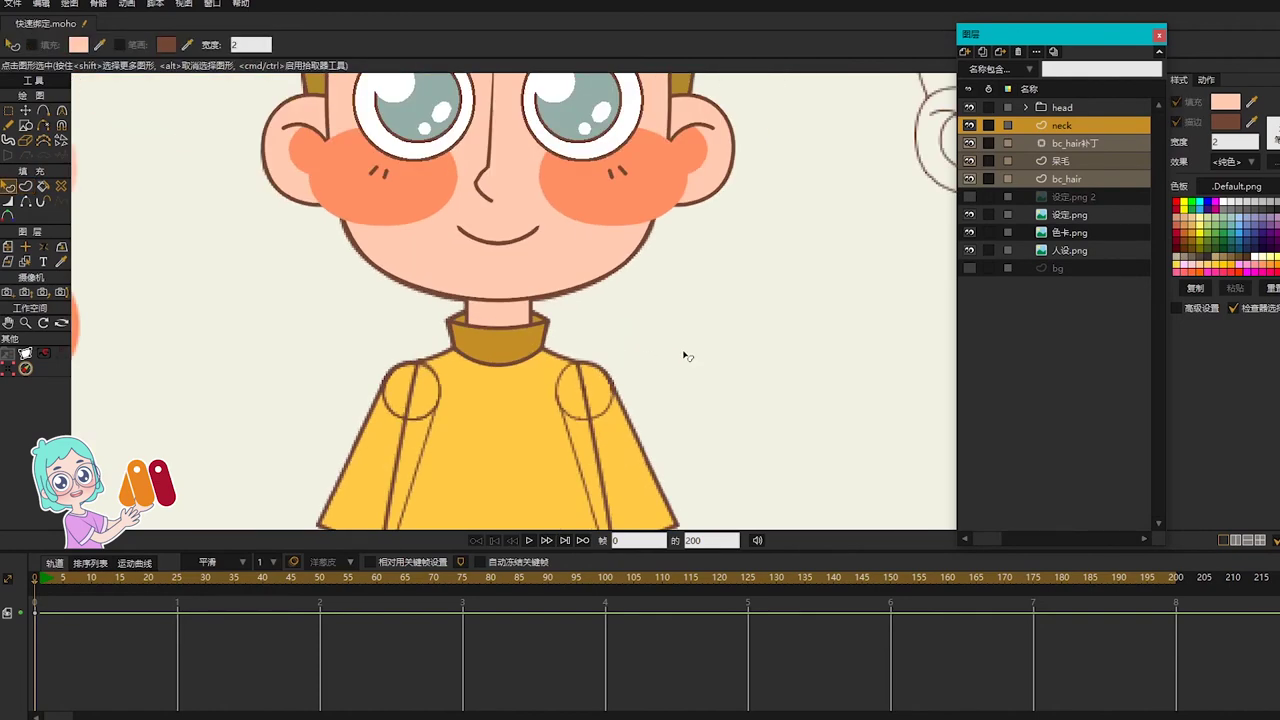
Step: Add a new vector layer named 上衣 above the neck layer
scroll(690, 356, "down", 2)
scroll(709, 412, "down", 2)
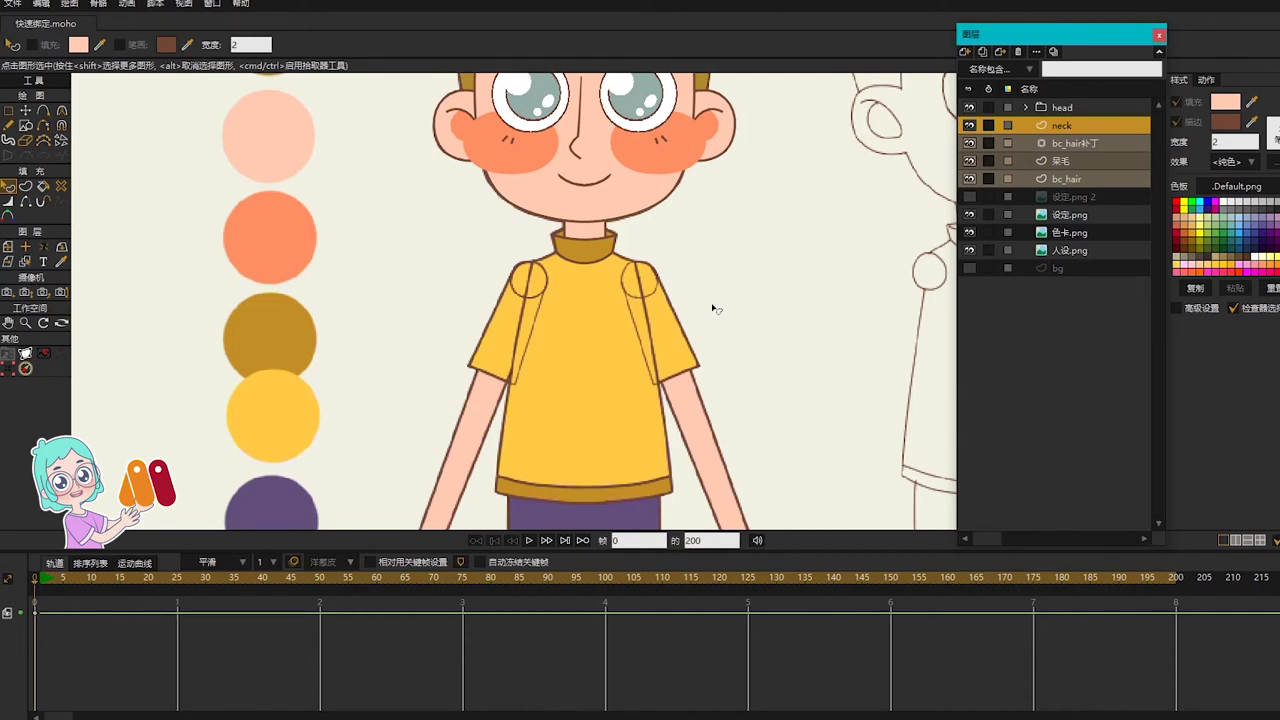
left_click(965, 52)
left_click(972, 69)
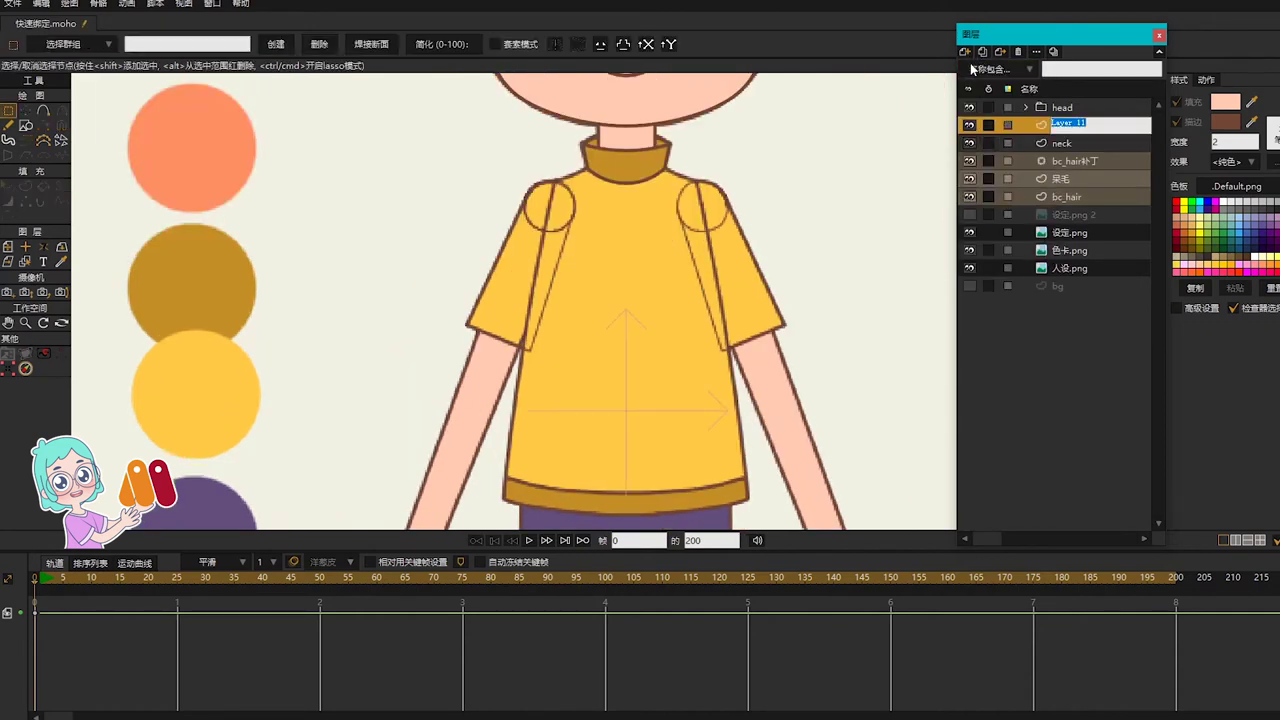
type("上衣")
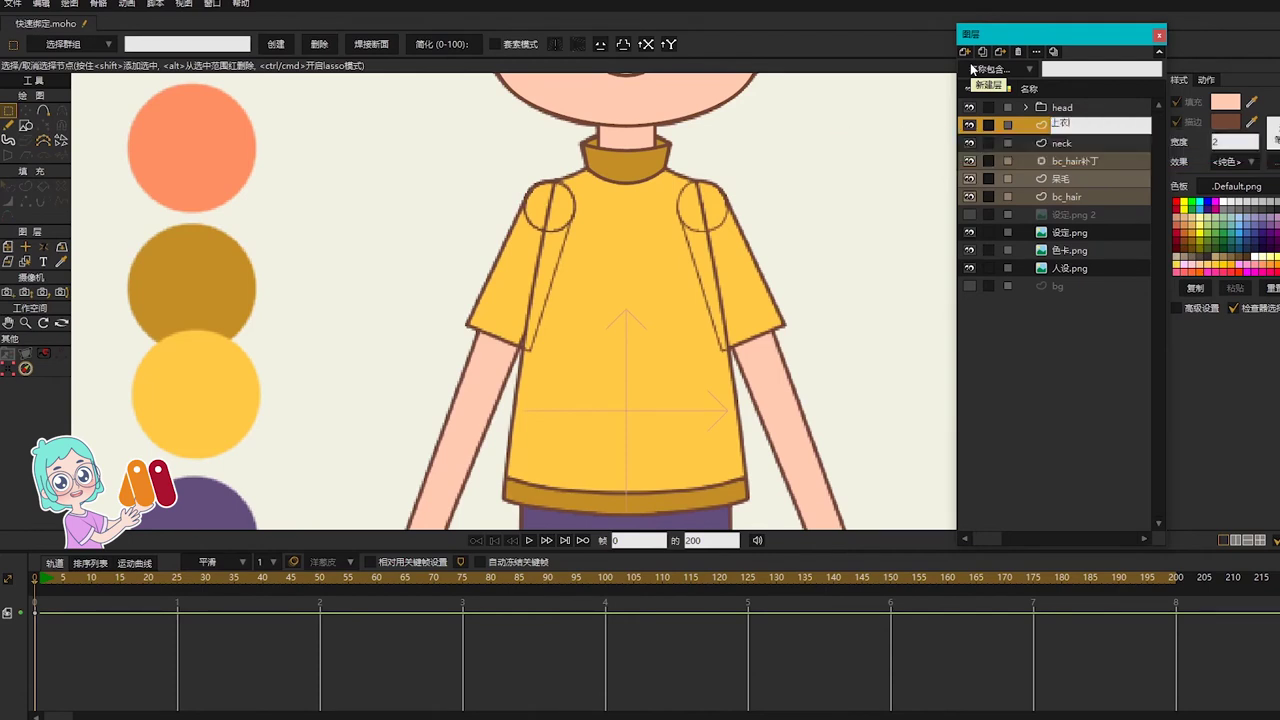
key("Return")
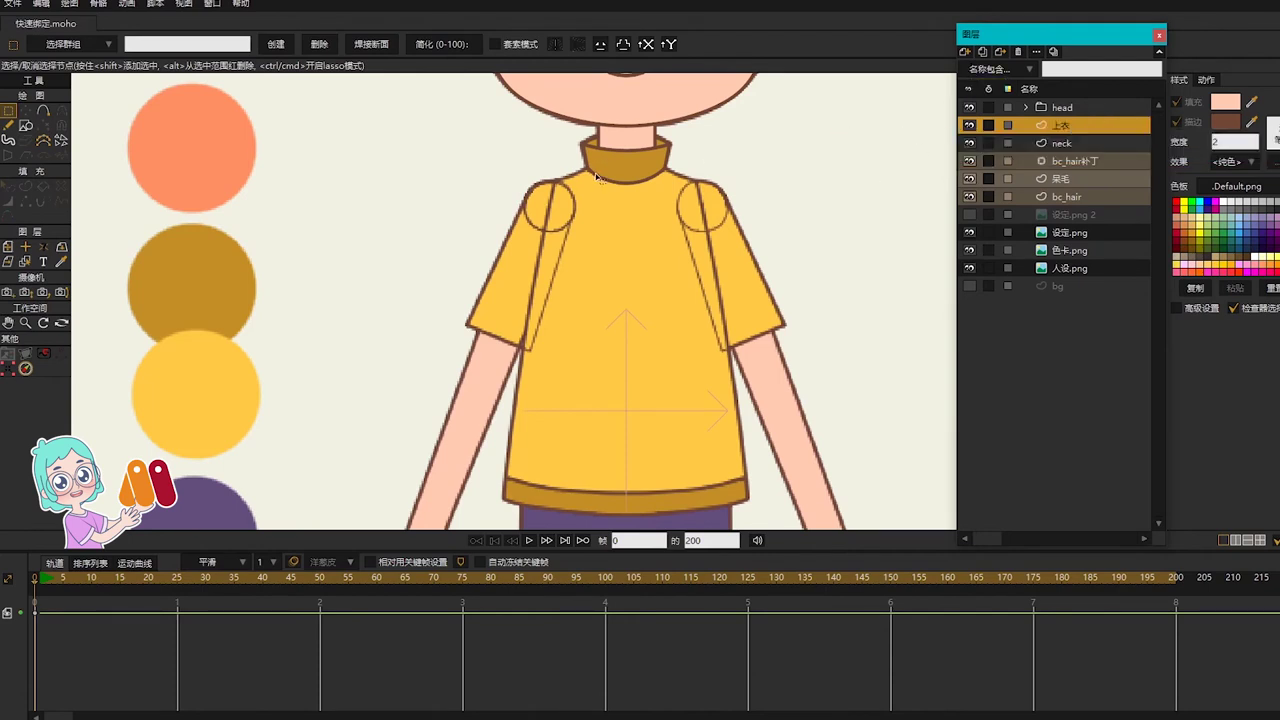
Step: Draw the shirt body's closed outline over the sketch, through the neckline, shoulders, underarms and hem
key("a")
left_click_drag(600, 163, 586, 168)
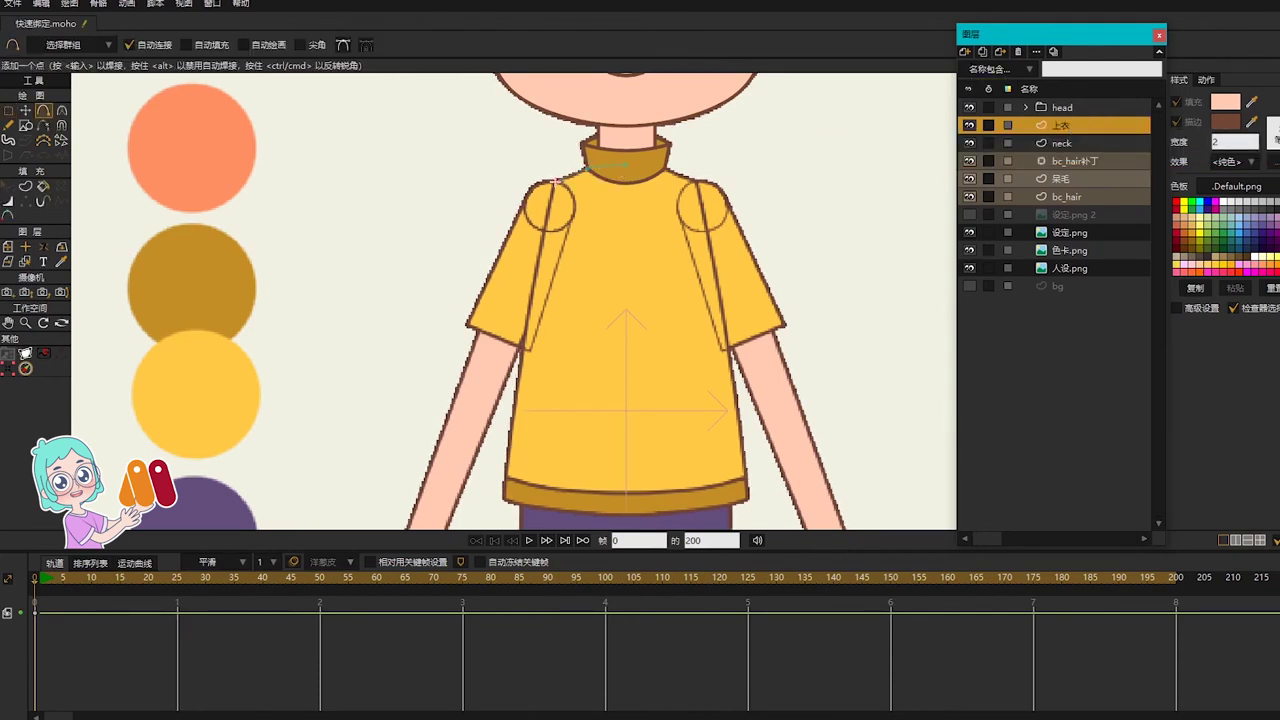
left_click(555, 182)
left_click(522, 346)
left_click(506, 498)
left_click_drag(580, 511, 703, 206)
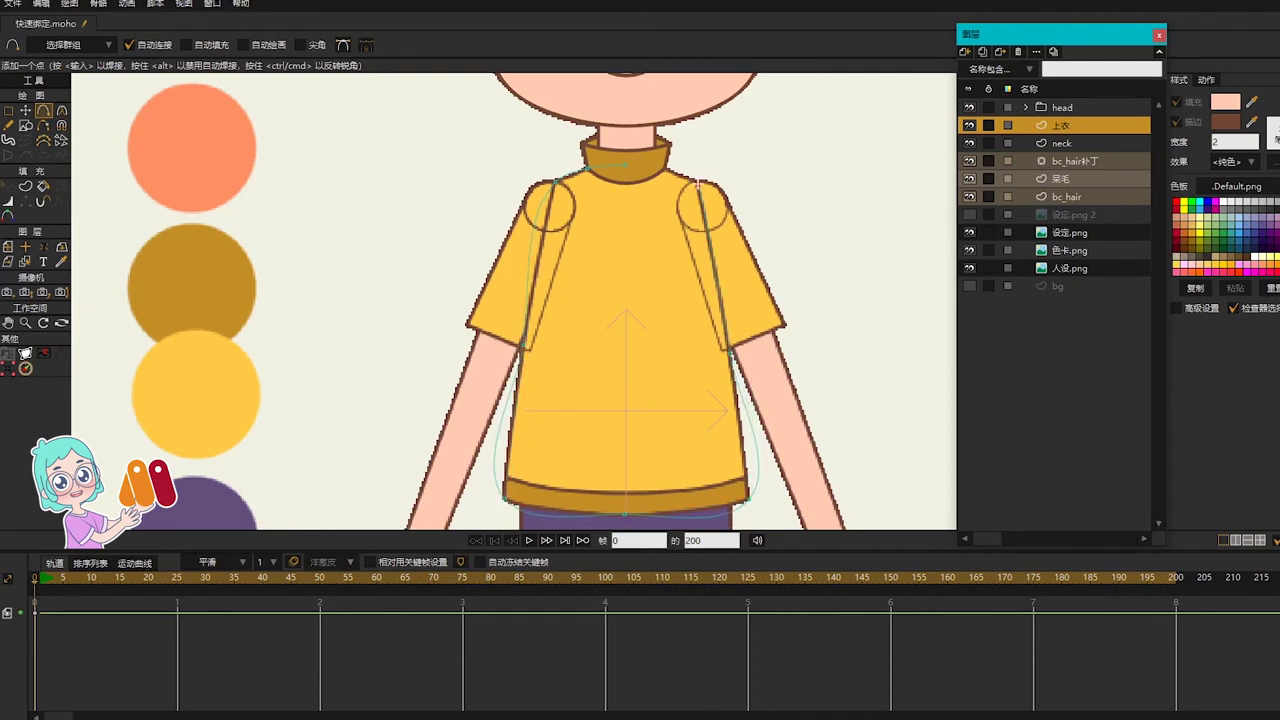
left_click(664, 167)
Step: Center the shirt's neckline midpoint and hem midpoint at X 0
key("g")
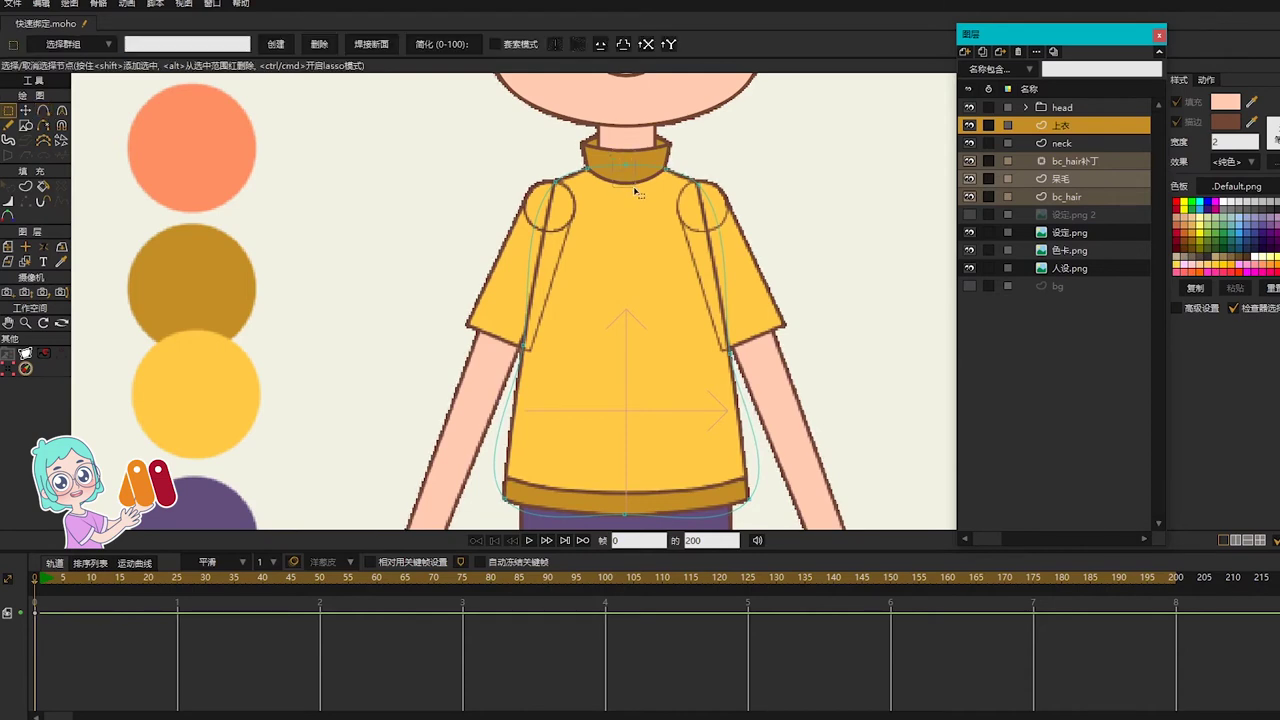
key("t")
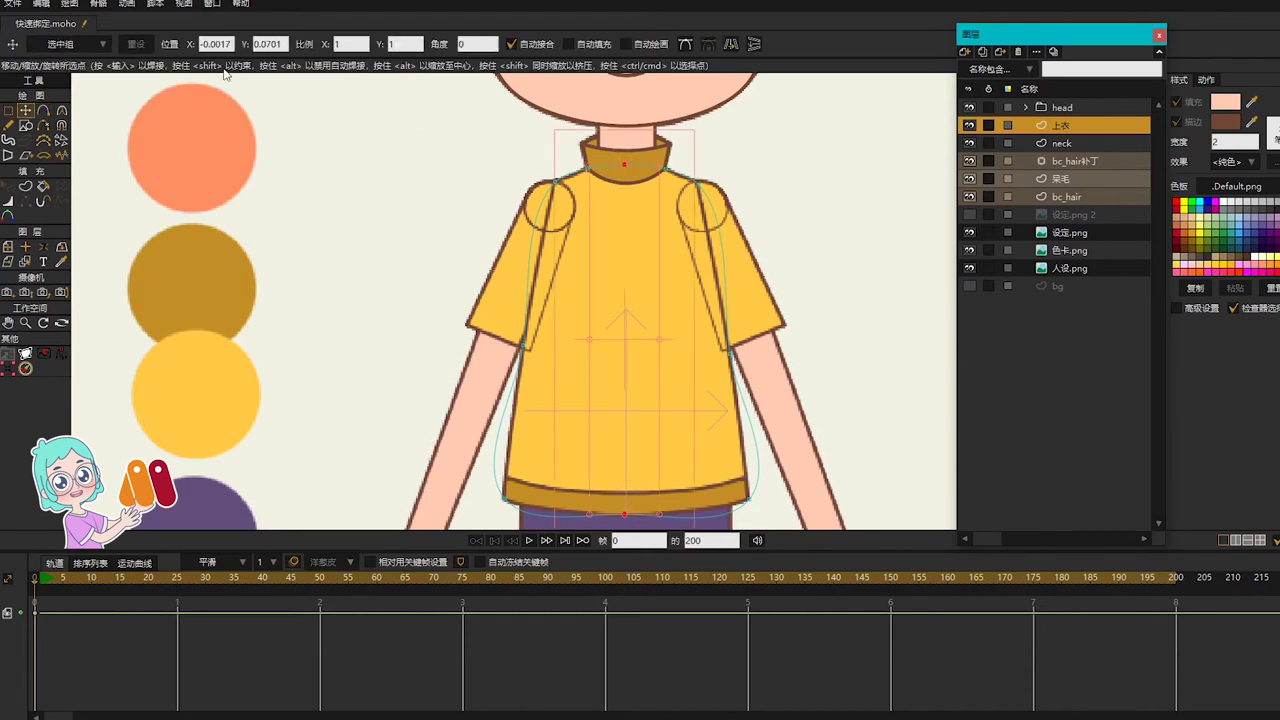
key("Return")
key("Return")
key("g")
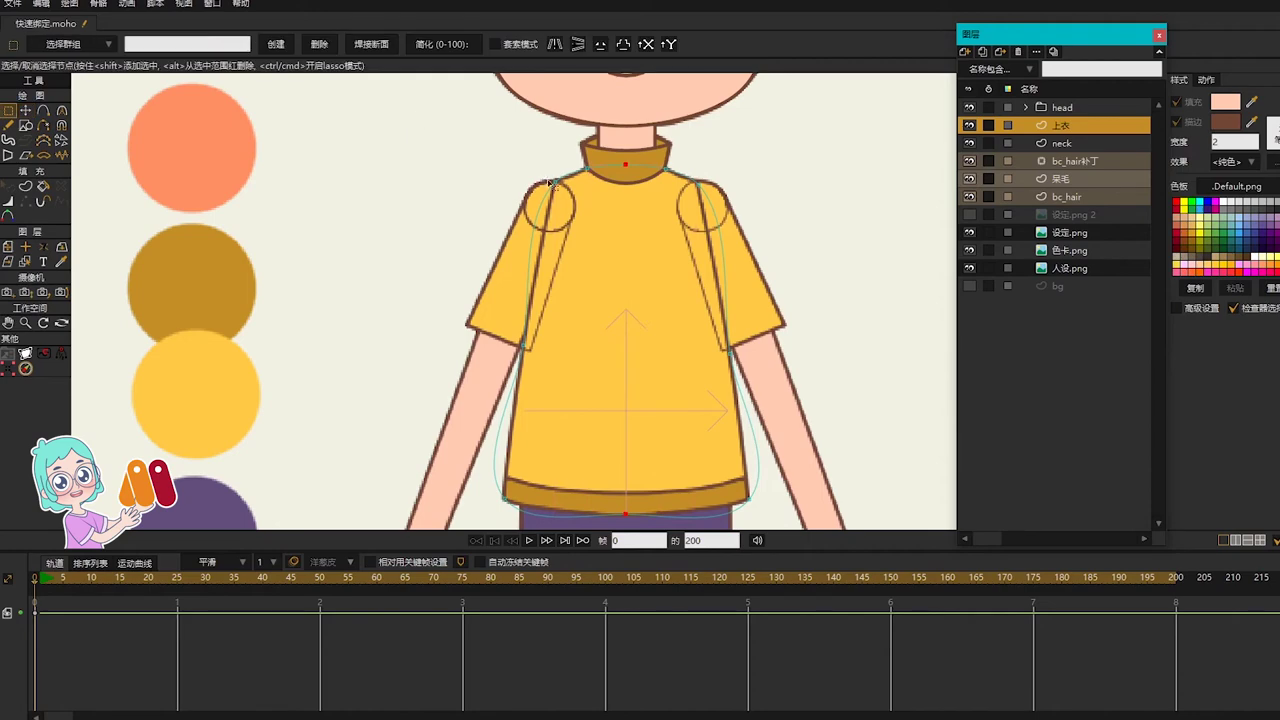
Step: Turn the shirt outline's shoulder points and bottom hem corners into sharp corners
left_click_drag(578, 174, 504, 240)
left_click_drag(734, 171, 703, 270)
left_click_drag(738, 495, 801, 528)
key("ctrl+p")
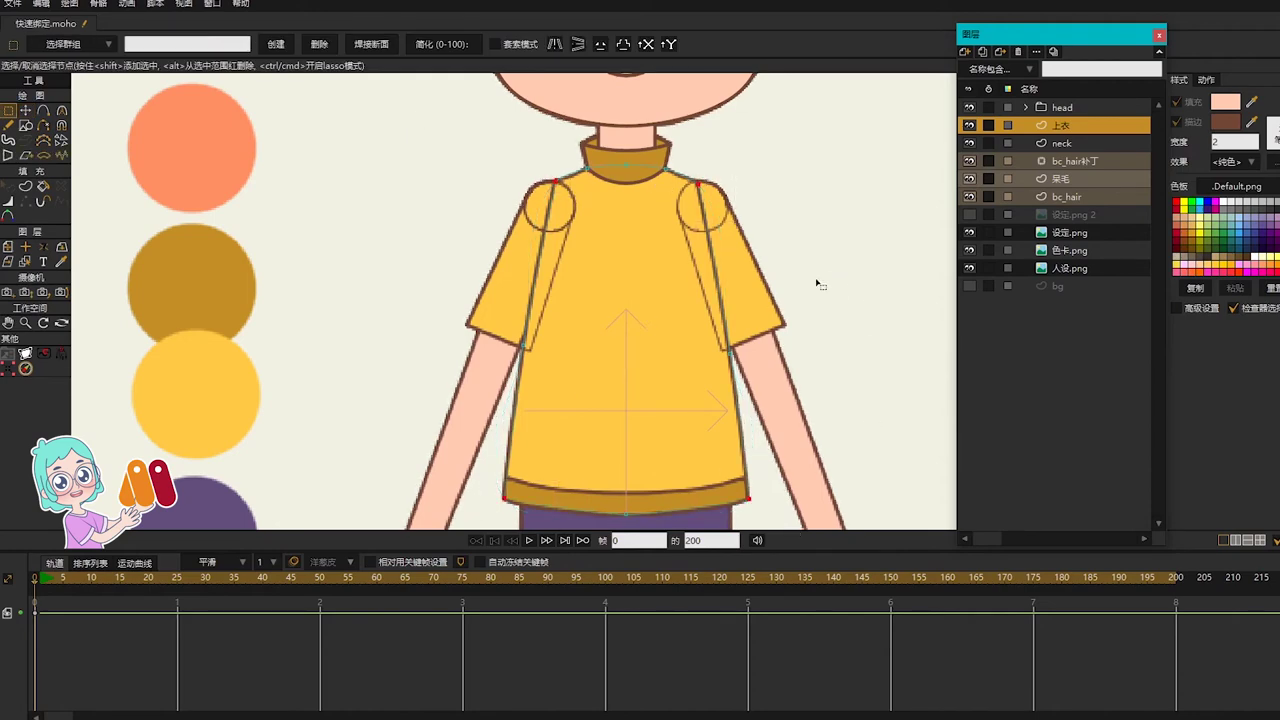
Step: Align the shirt's left neckline point with the collar's lower-left corner by copying that corner's coordinates from the neck layer
scroll(610, 190, "up", 8)
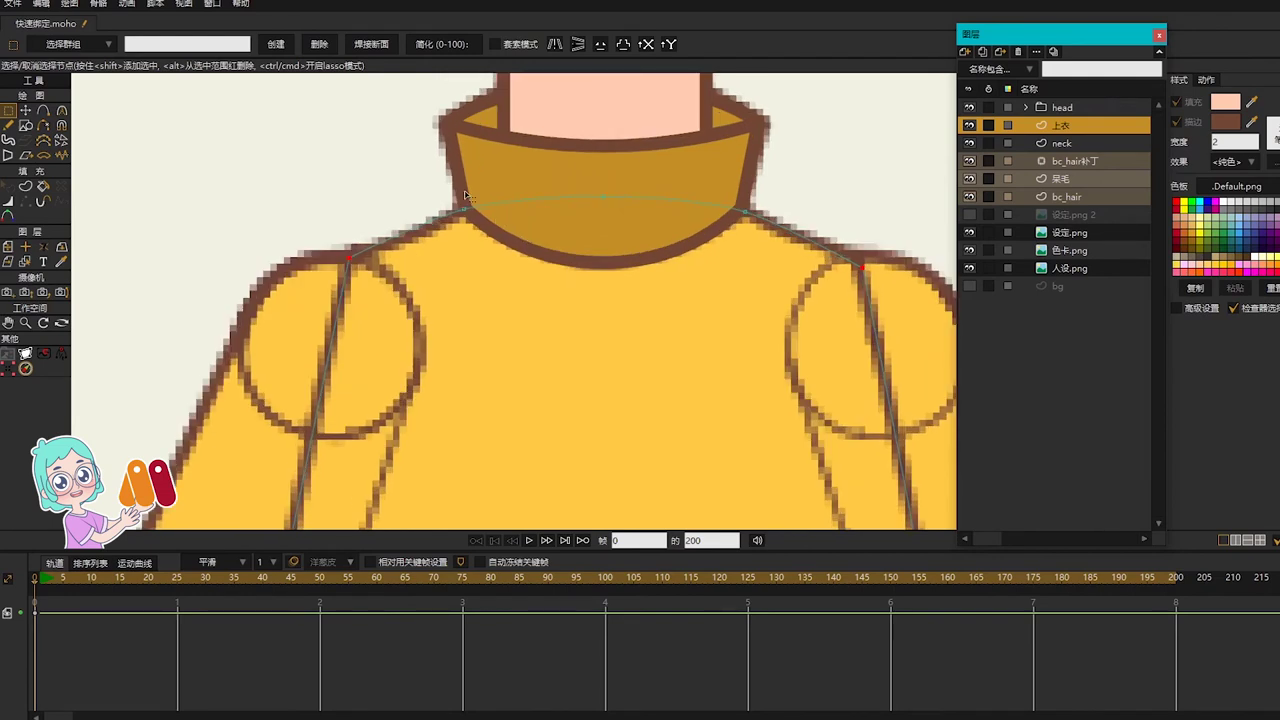
key("t")
left_click(473, 211)
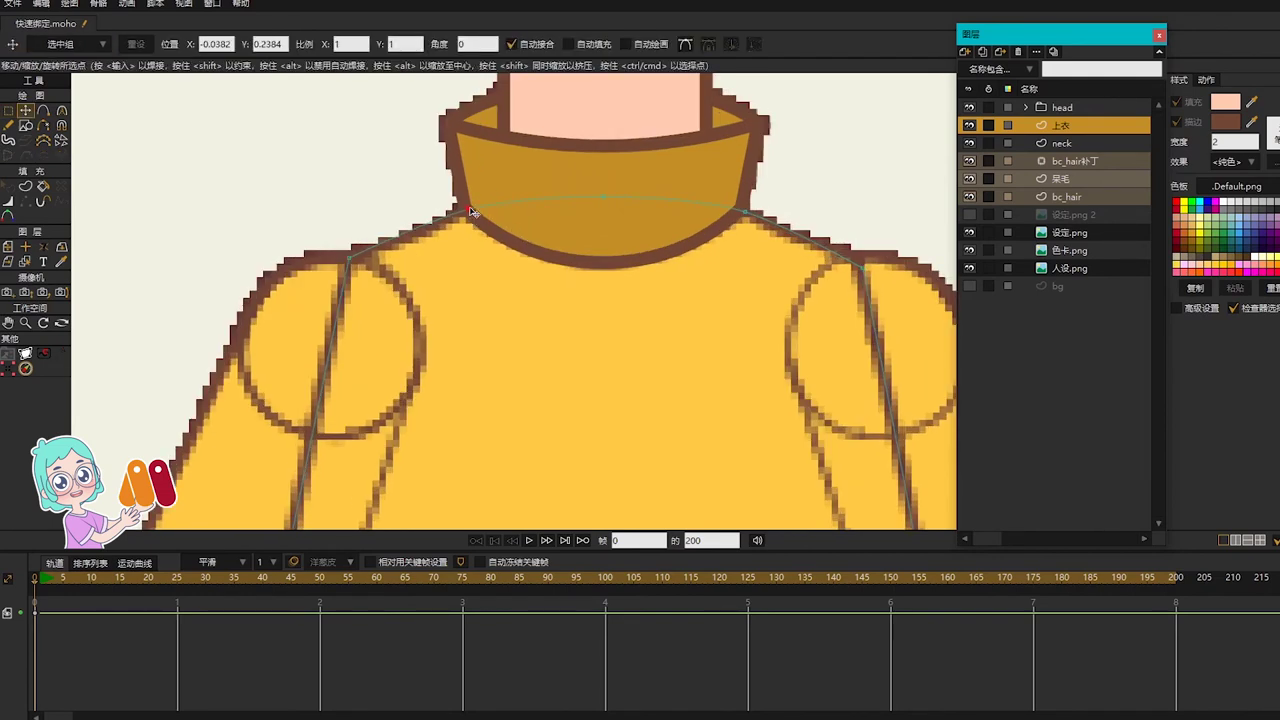
key("g")
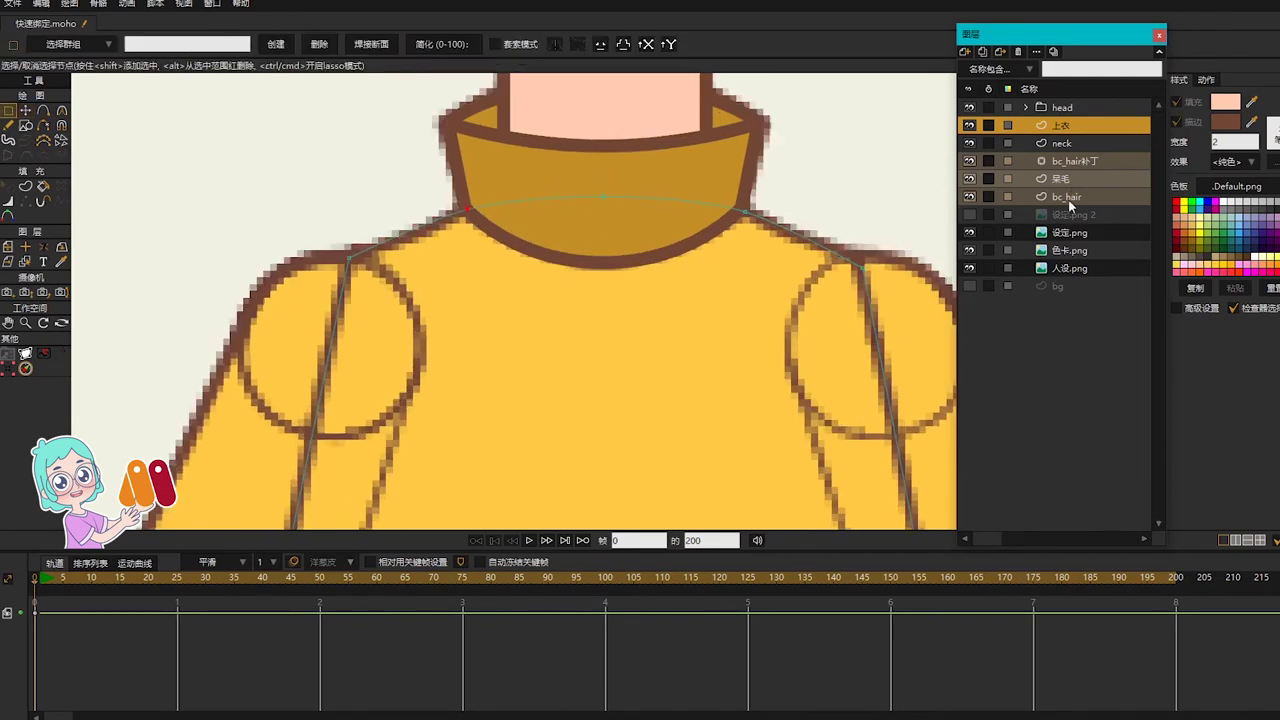
left_click(995, 146)
left_click(463, 207)
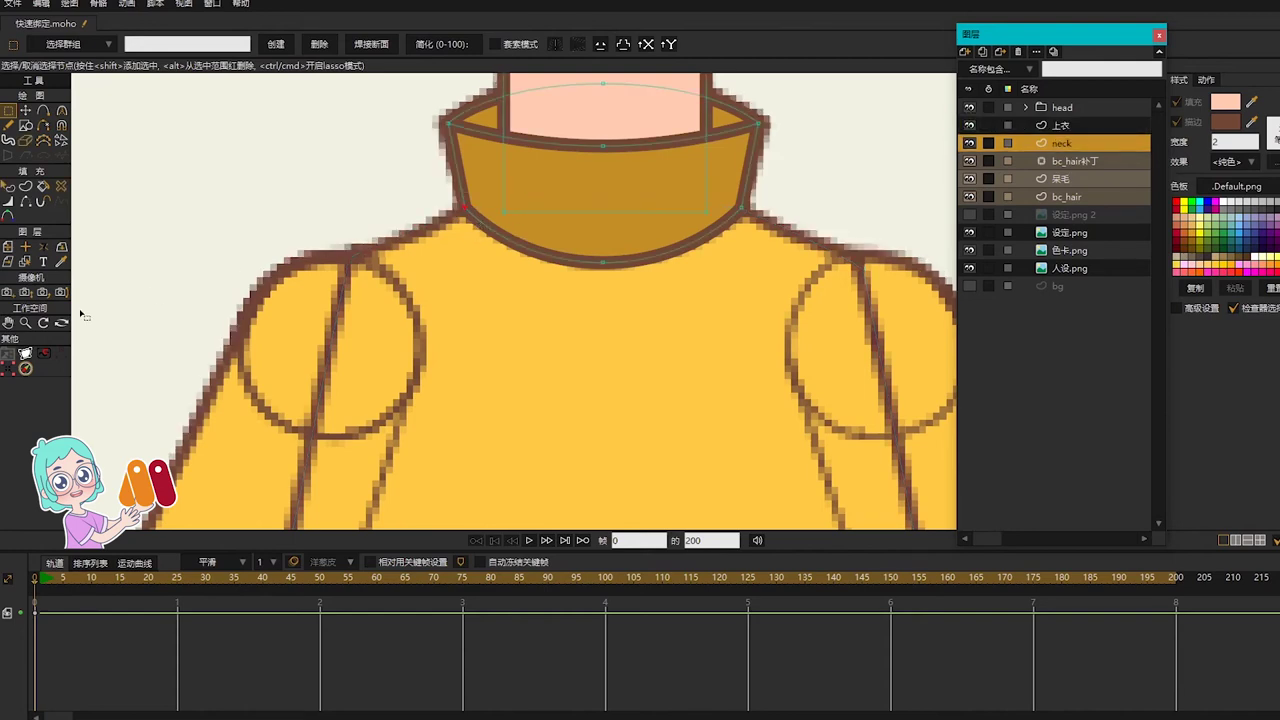
left_click(25, 368)
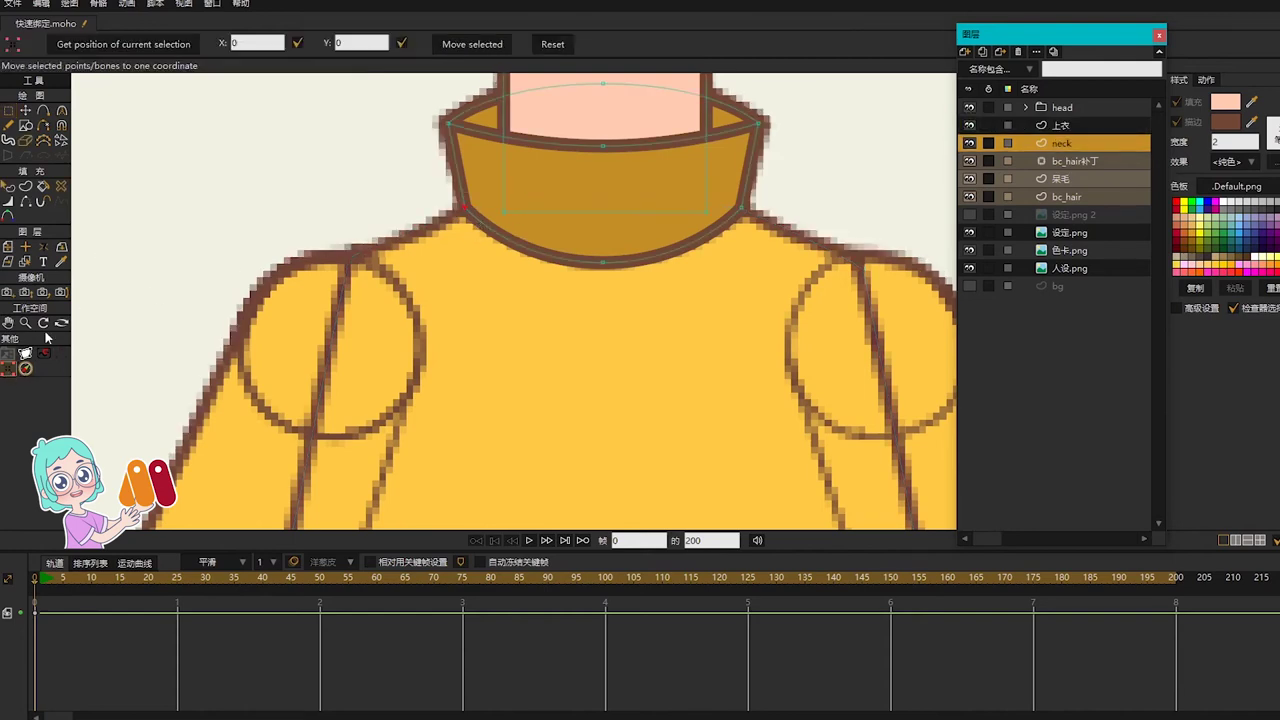
left_click(1064, 124)
key("g")
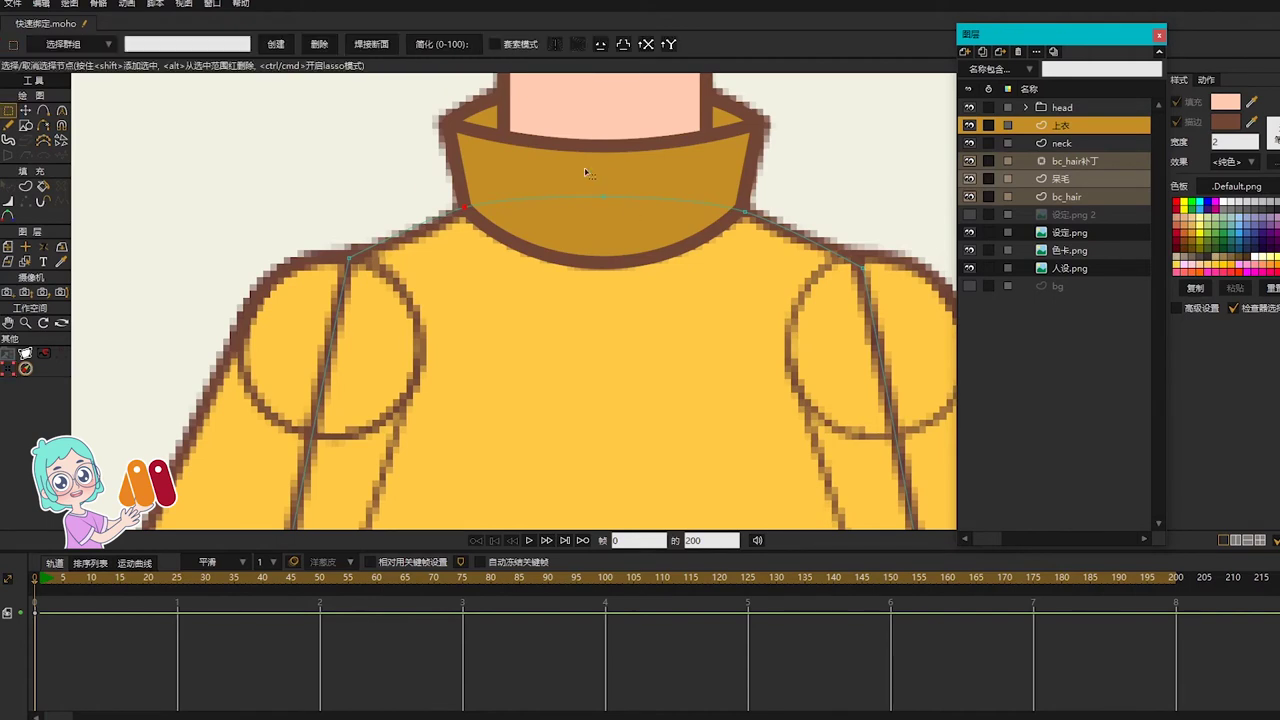
Step: Raise the shirt's neckline midpoint to about Y 0.245 and mirror the outline points with Mirror Points
left_click(602, 196)
key("t")
left_click_drag(603, 196, 603, 187)
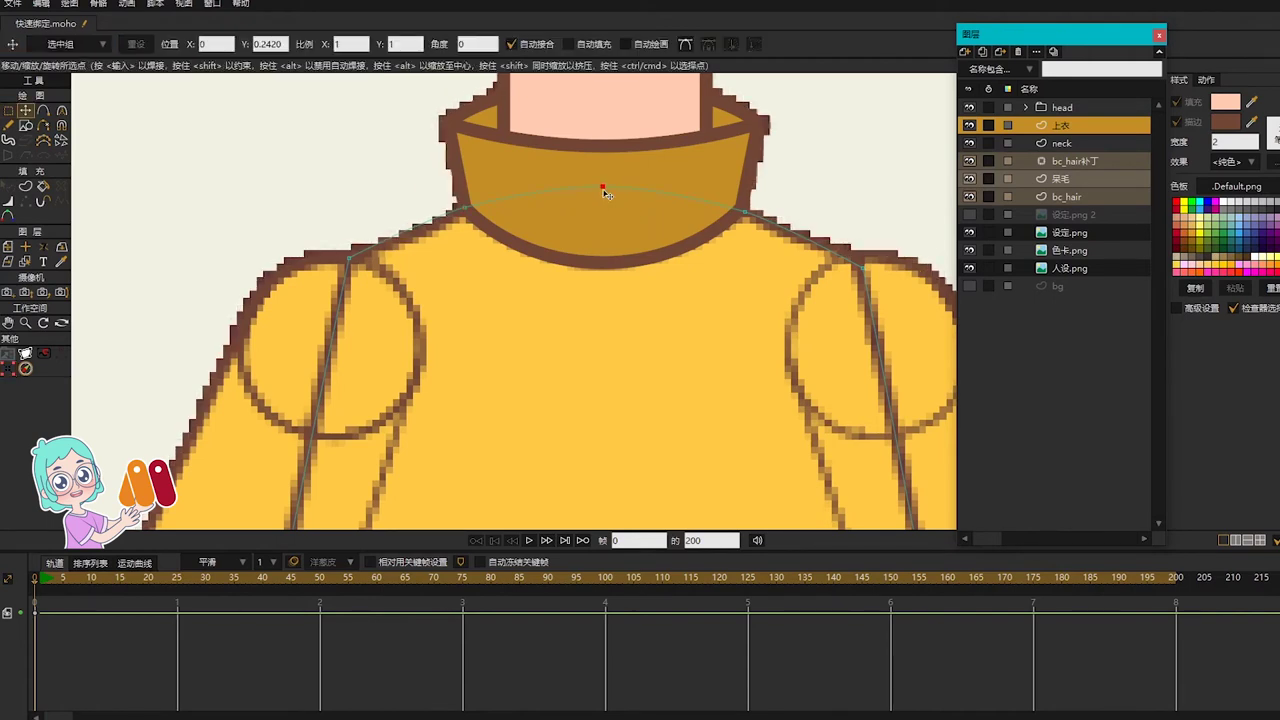
left_click(160, 7)
mouse_move(170, 20)
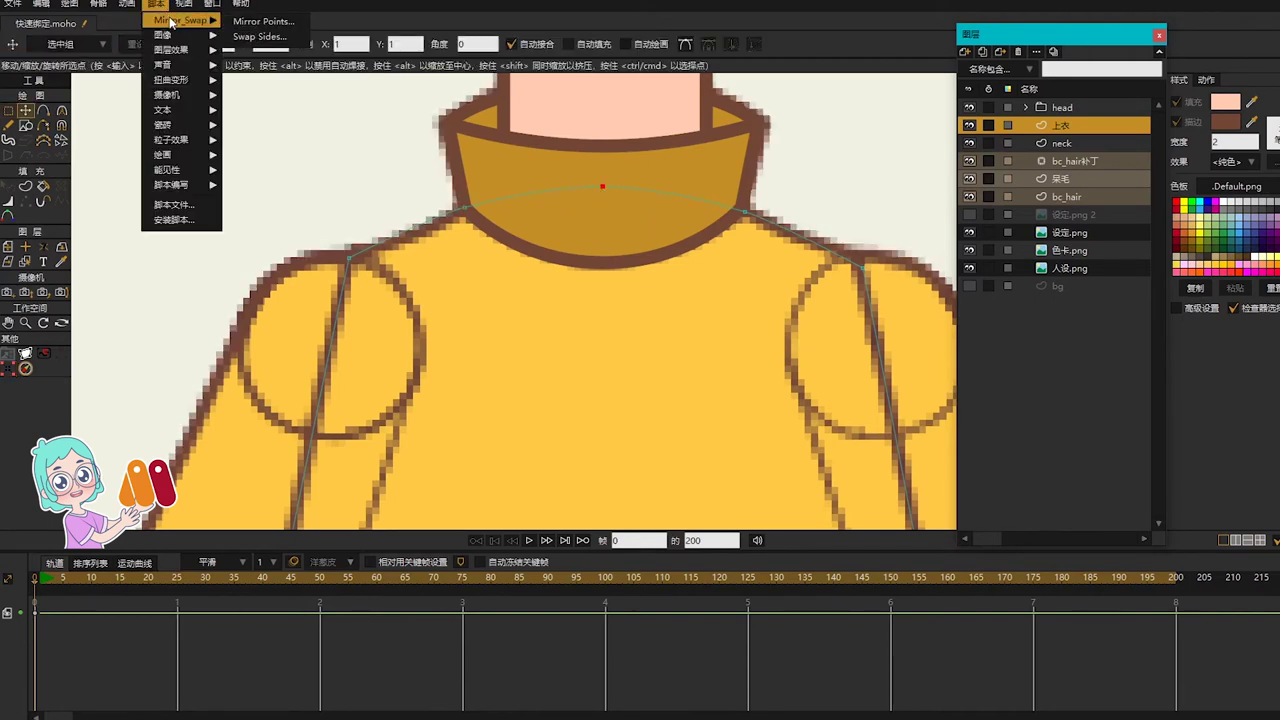
left_click(240, 21)
Step: Adjust the curvature of the shirt hem's bottom midpoint to about 0.57 to follow the sketch
scroll(752, 268, "down", 5)
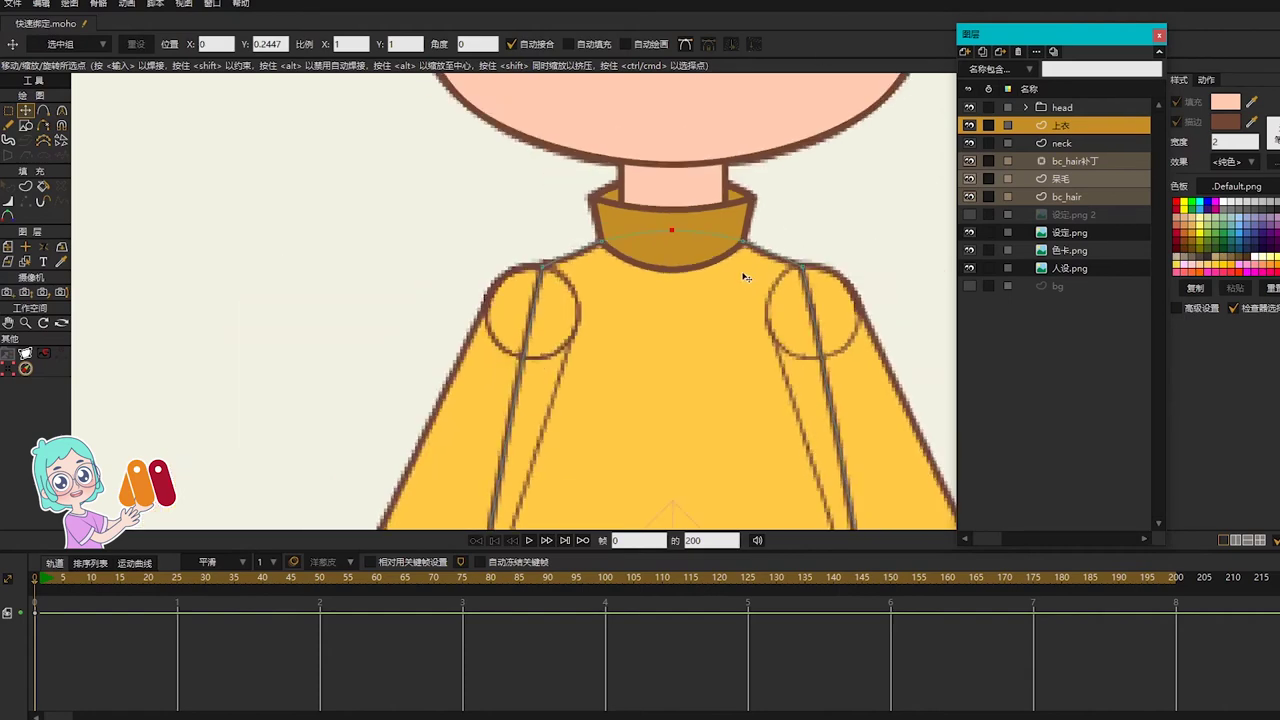
left_click_drag(748, 342, 634, 124)
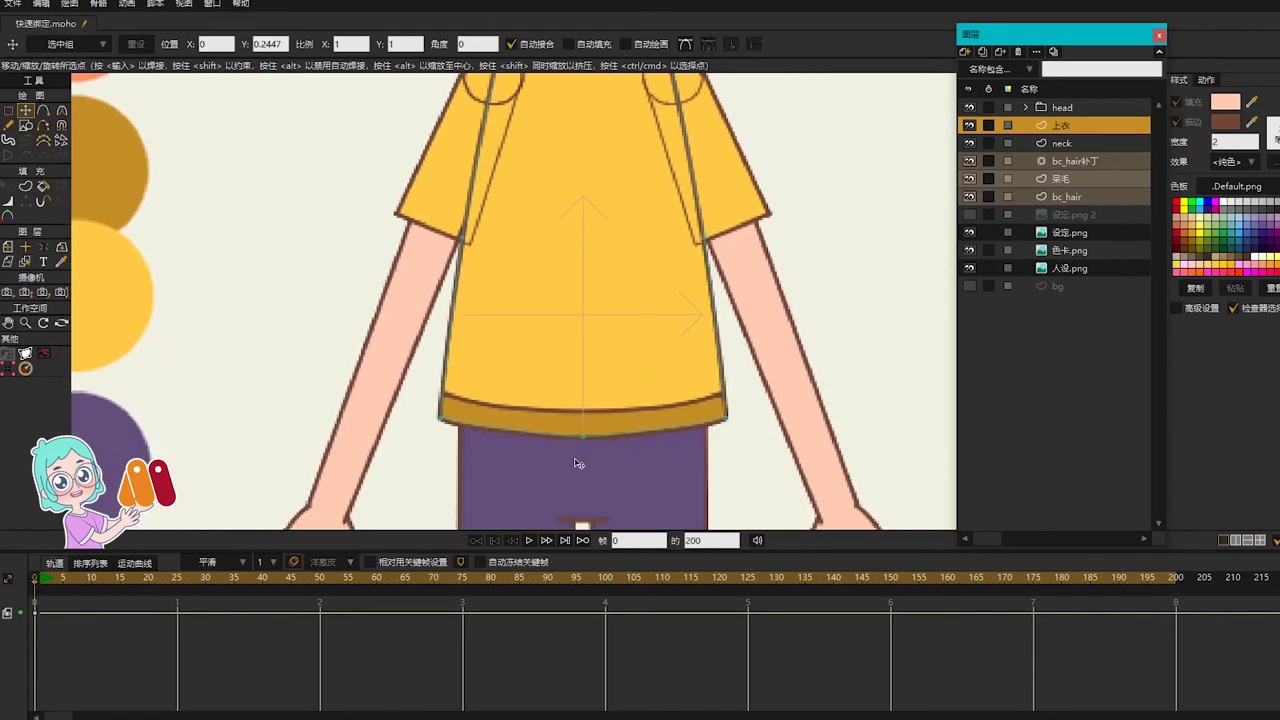
key("c")
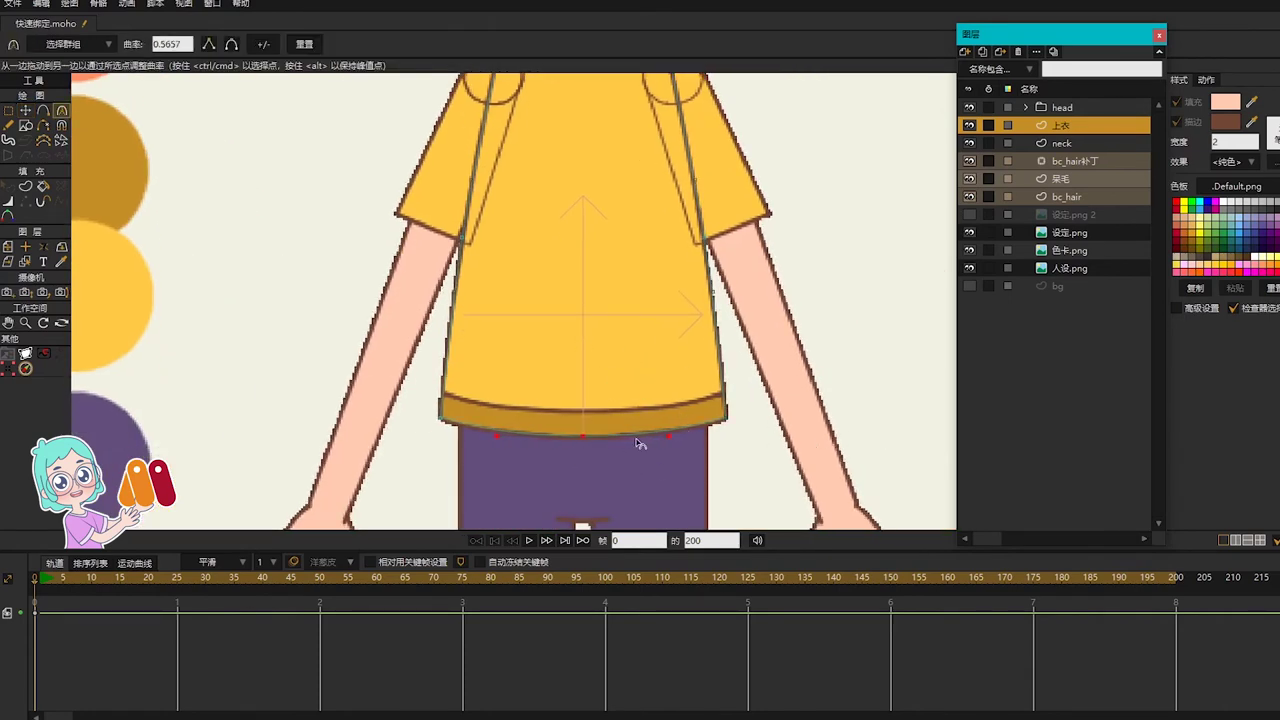
Step: Draw the hem band's upper seam between the shirt's two side edges, with a point in the middle
scroll(682, 428, "up", 2)
key("a")
left_click(339, 379)
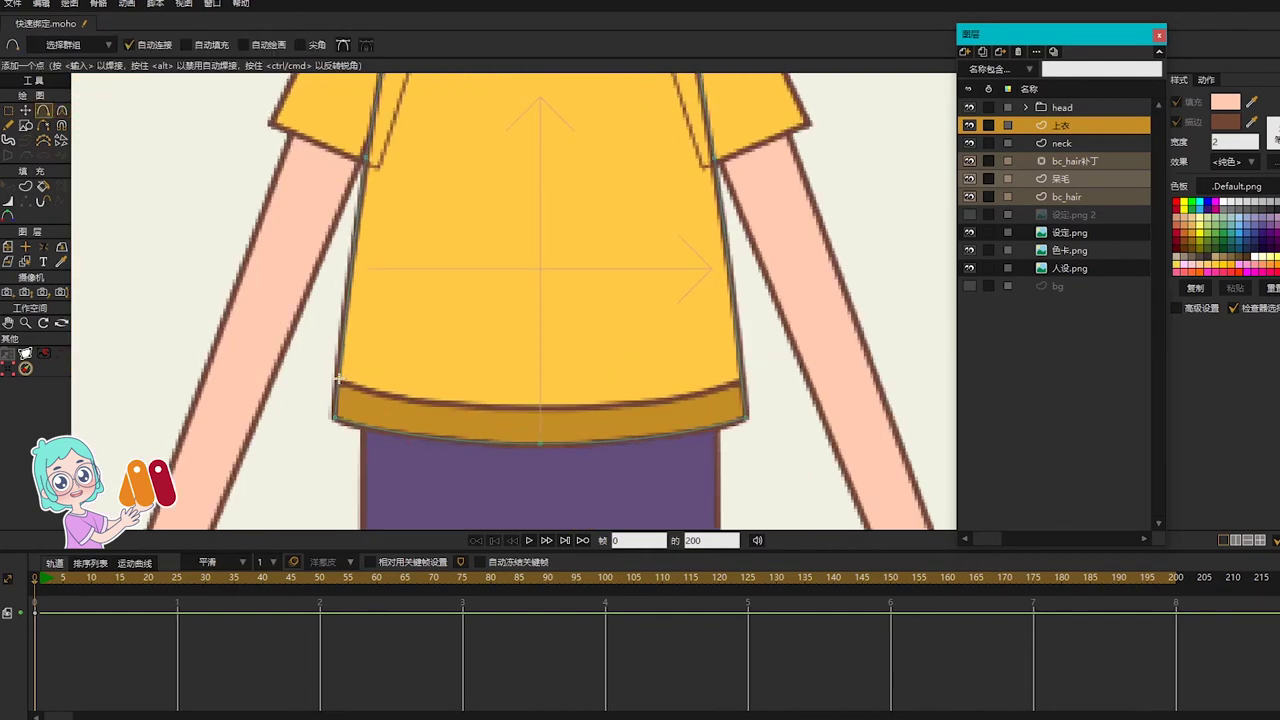
mouse_move(339, 379)
left_mouse_down()
mouse_move(551, 409)
mouse_move(736, 384)
left_mouse_up()
Step: Center the hem seam's midpoint at X 0 and adjust its curvature to about 0.45
key("g")
left_click_drag(515, 377, 574, 428)
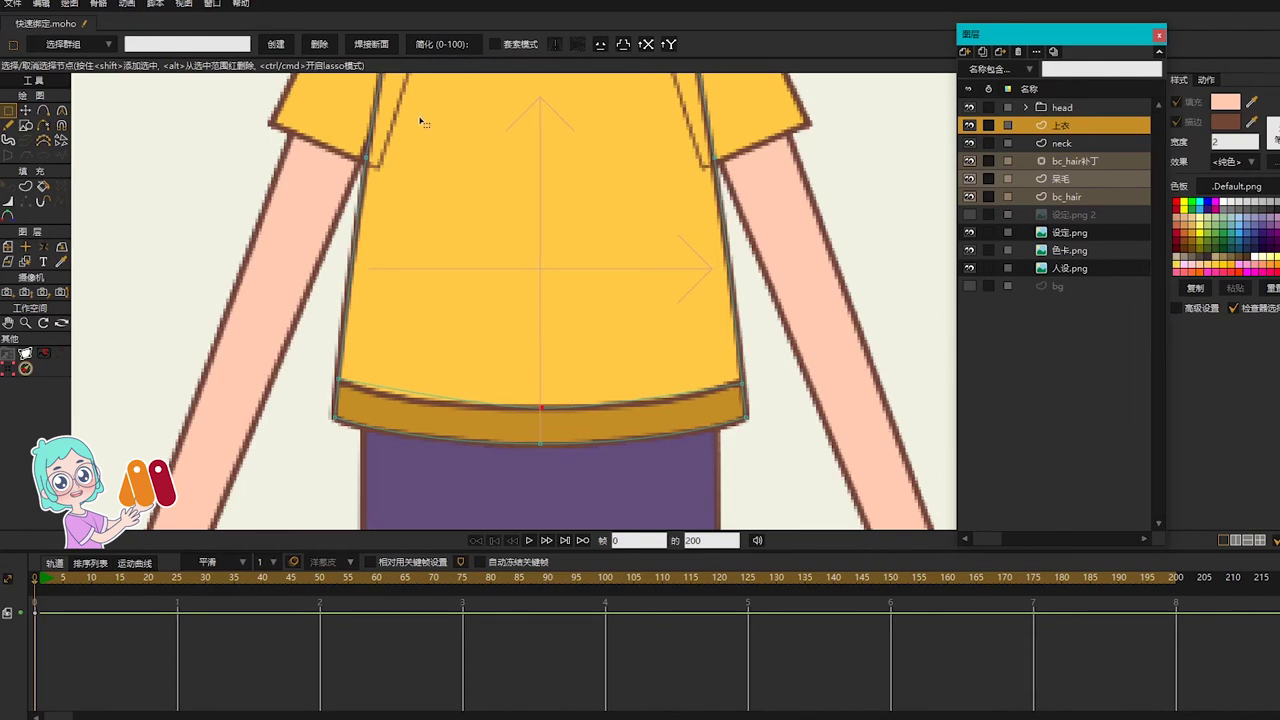
key("t")
left_click_drag(230, 44, 199, 44)
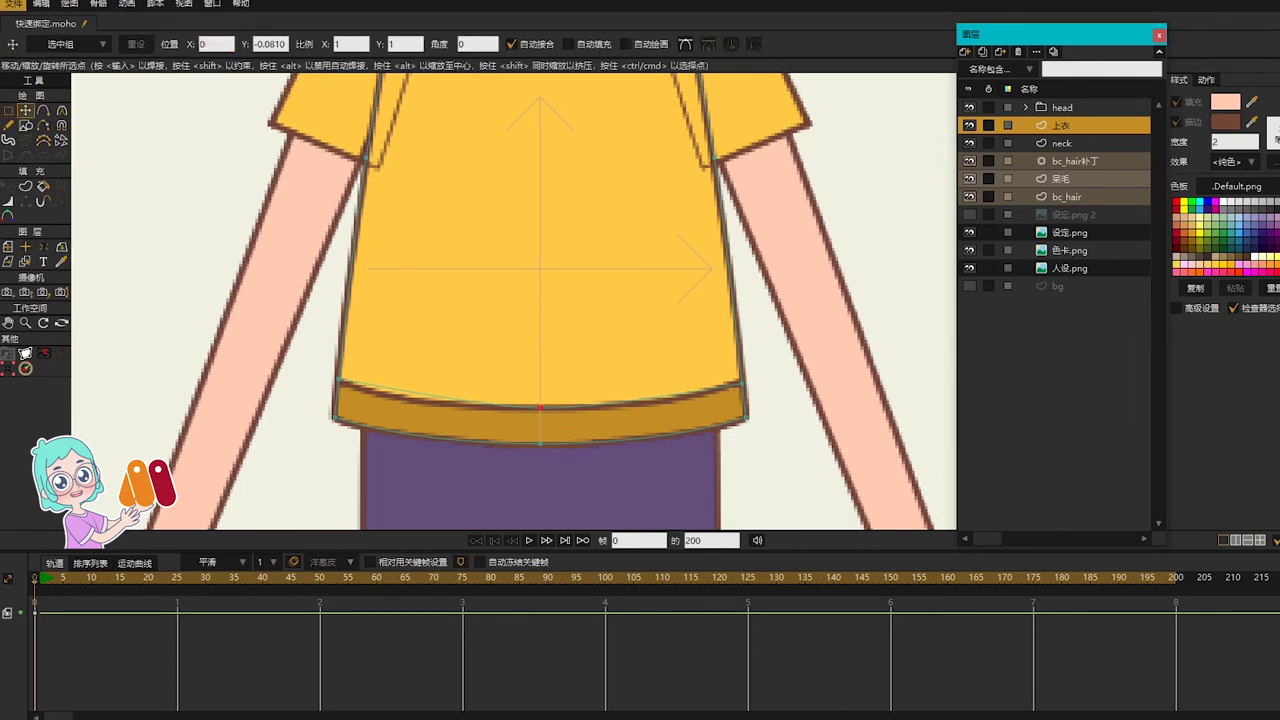
key("c")
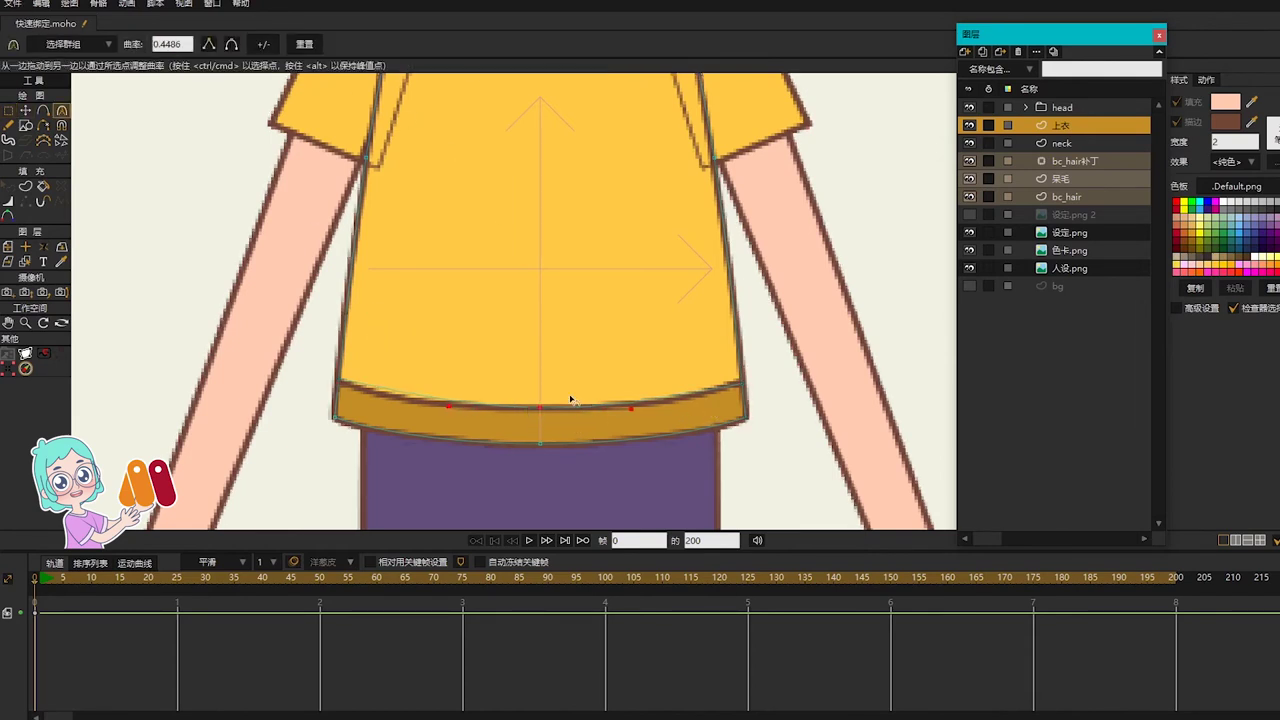
Step: Select the hem seam's end points and adjust the seam midpoint's curvature to about 0.51
key("g")
left_click(336, 378)
left_click(738, 382, "shift")
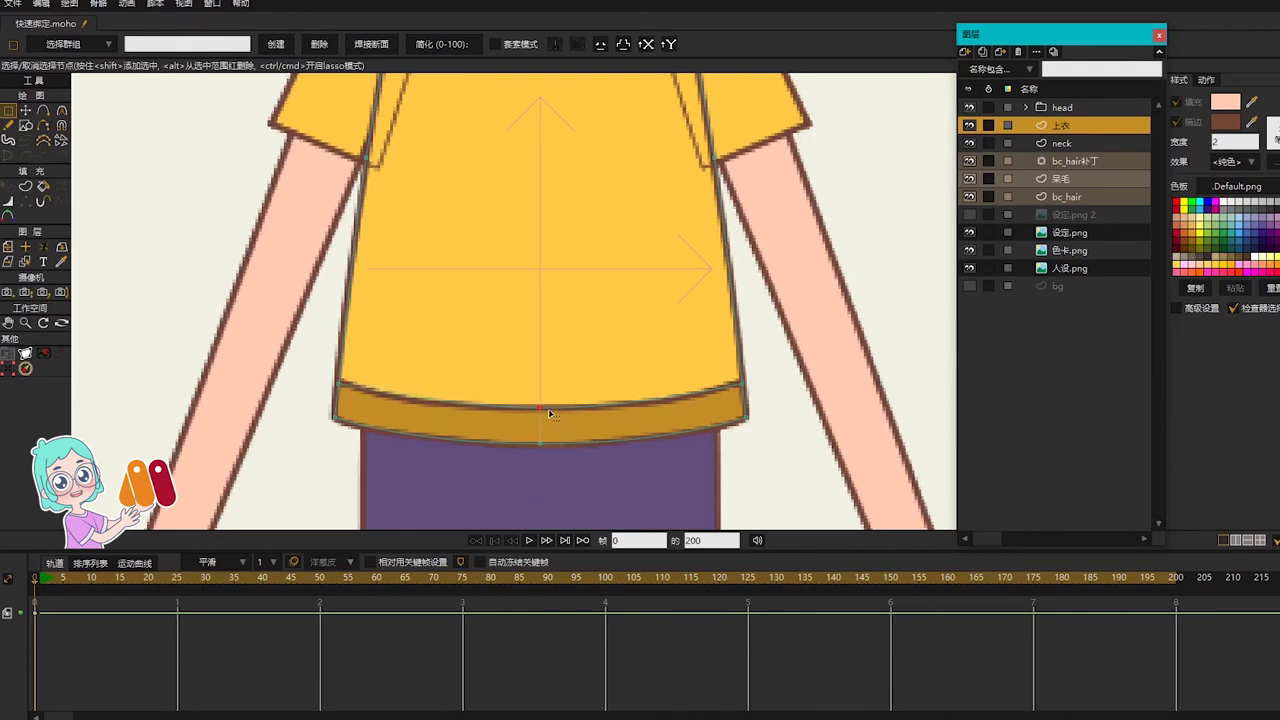
key("c")
Step: Create a filled and outlined shape from the shirt's hem band, using the dark mustard sampled from the reference colour swatch
scroll(600, 400, "down", 3)
scroll(617, 298, "down", 2)
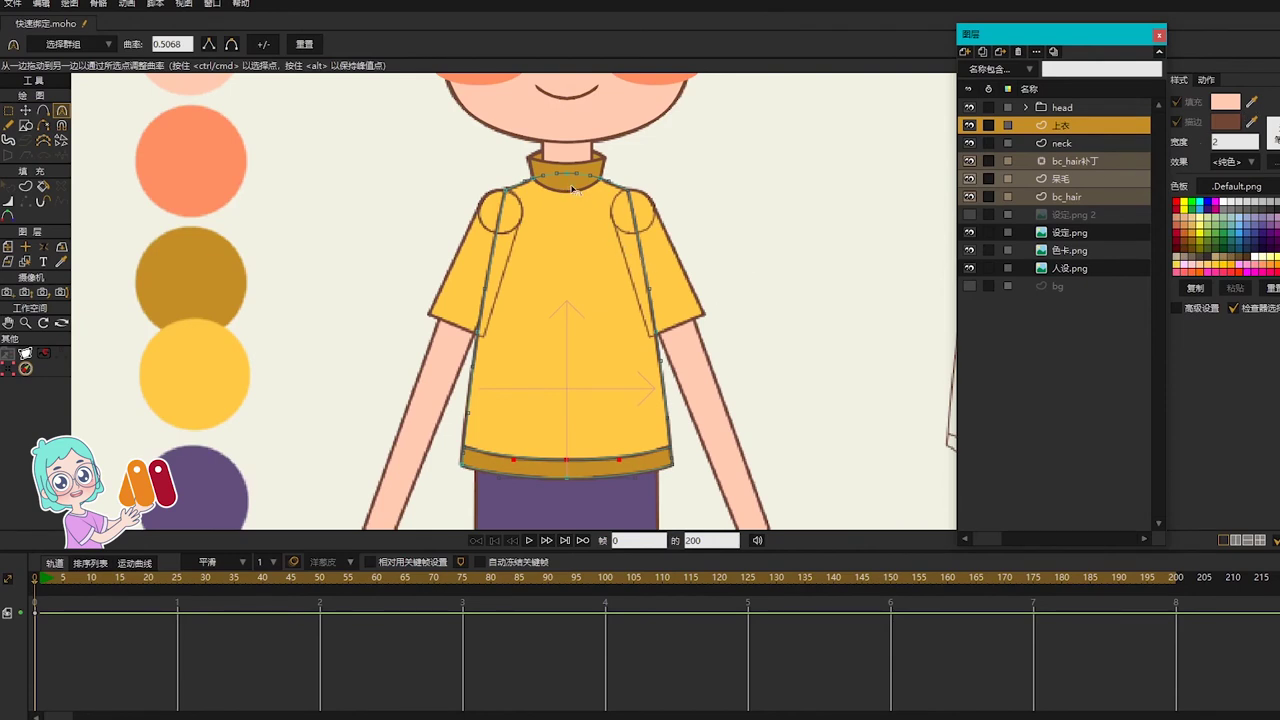
key("u")
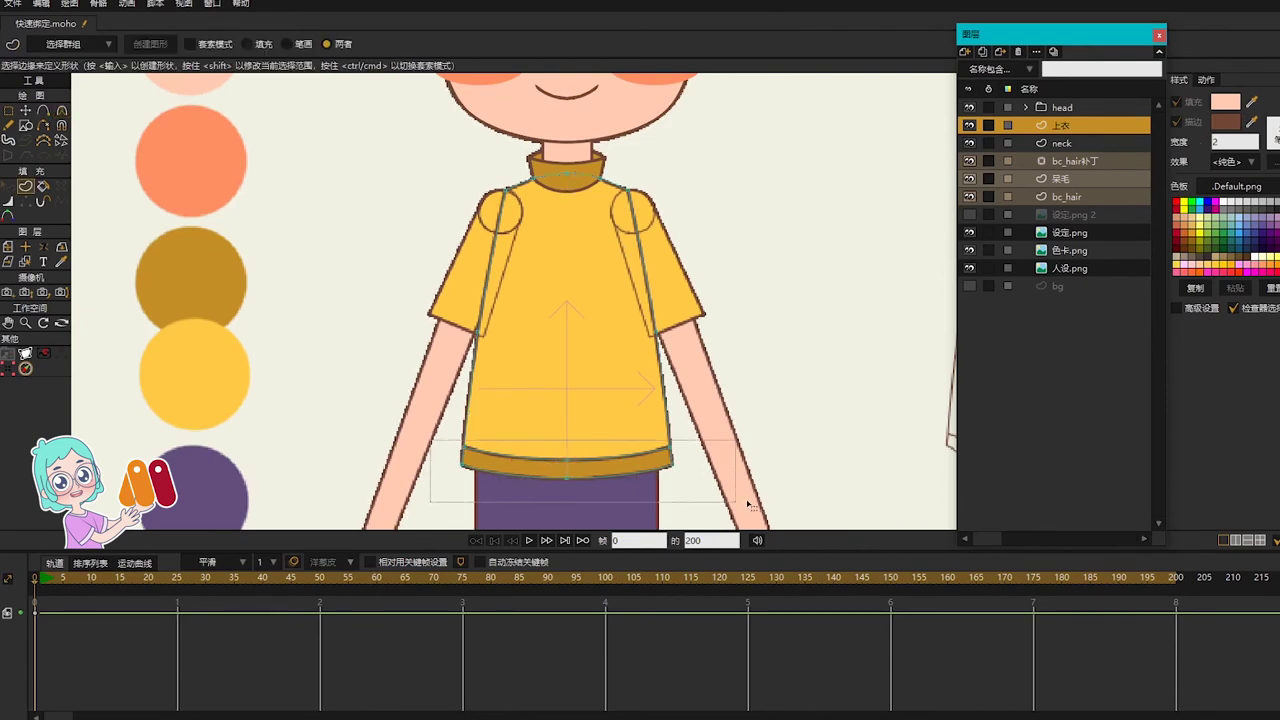
left_click(566, 462)
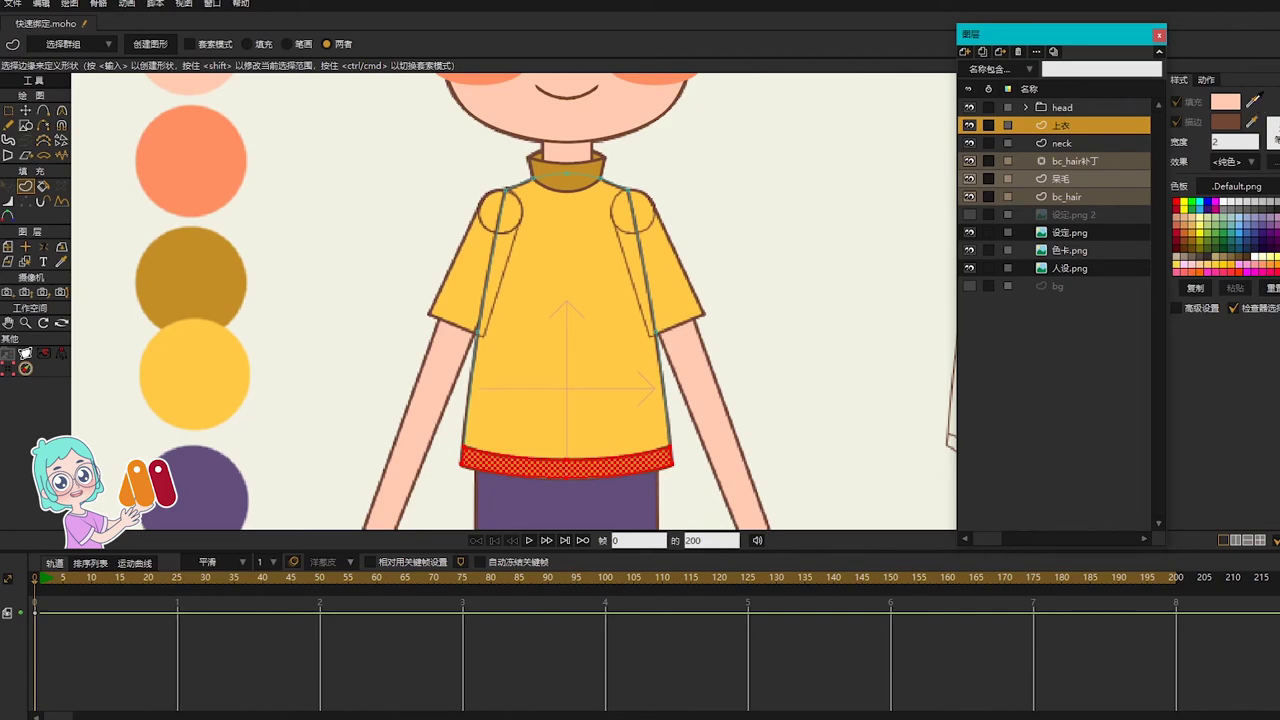
left_click_drag(1252, 102, 238, 275)
left_click(141, 45)
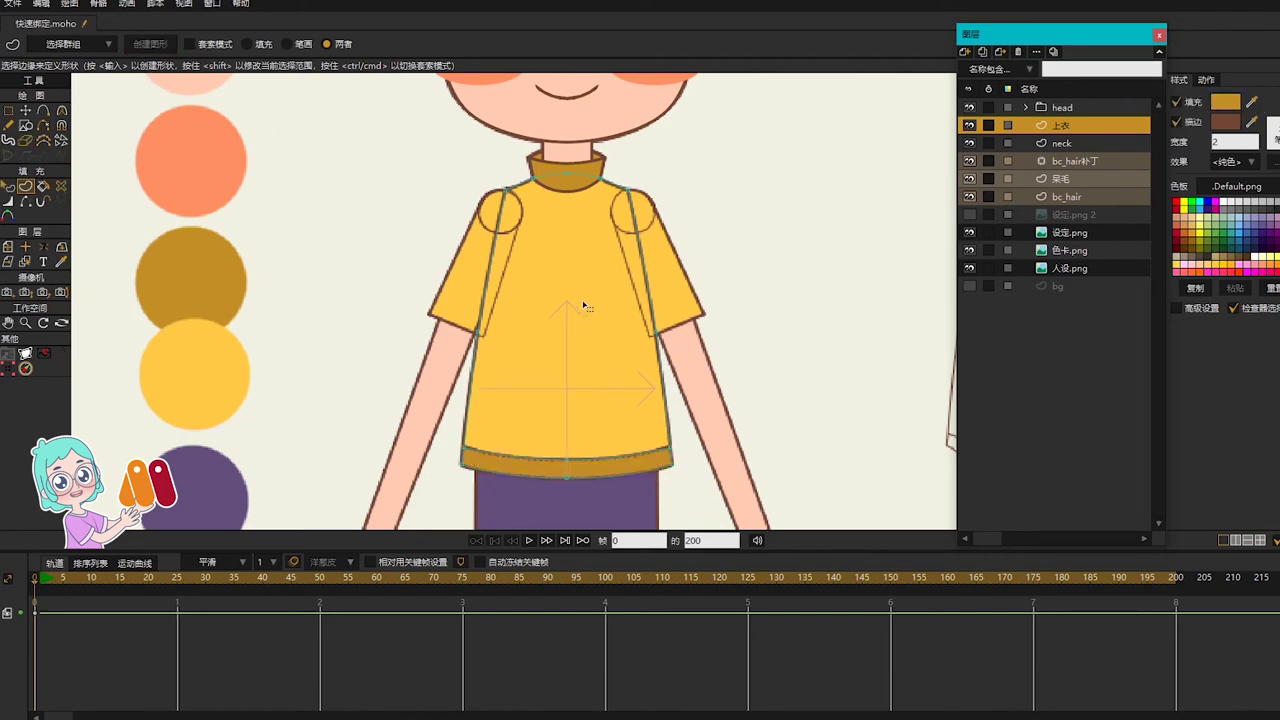
Step: Create a filled and outlined shape from the shirt body, using the yellow sampled from the reference colour swatch
left_click(608, 277)
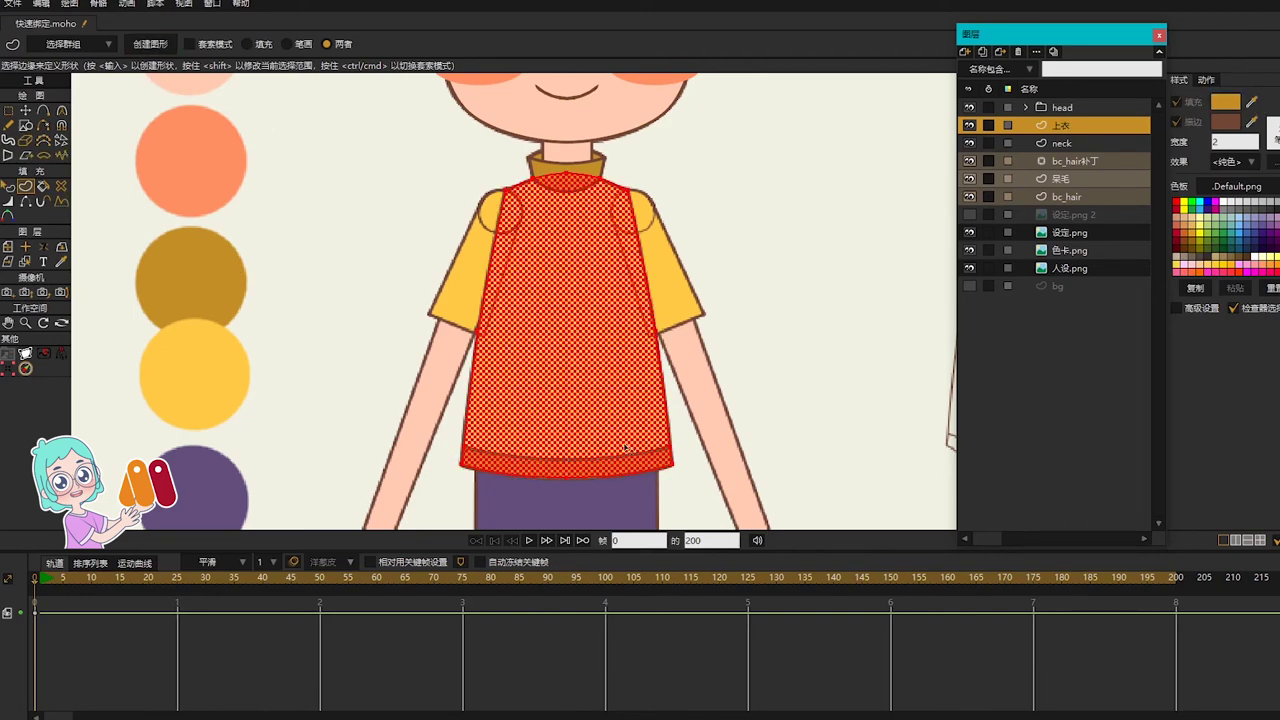
key("g")
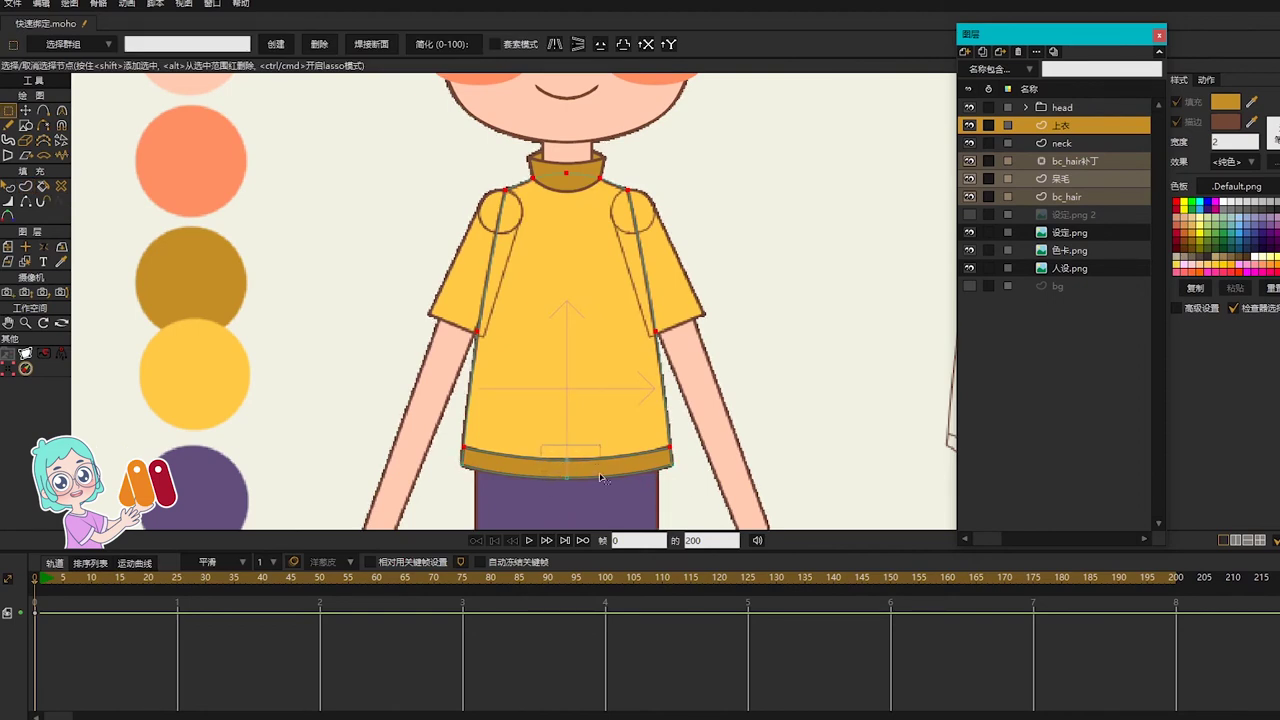
key("u")
left_click(647, 330)
left_click_drag(1251, 102, 224, 364)
left_click(149, 45)
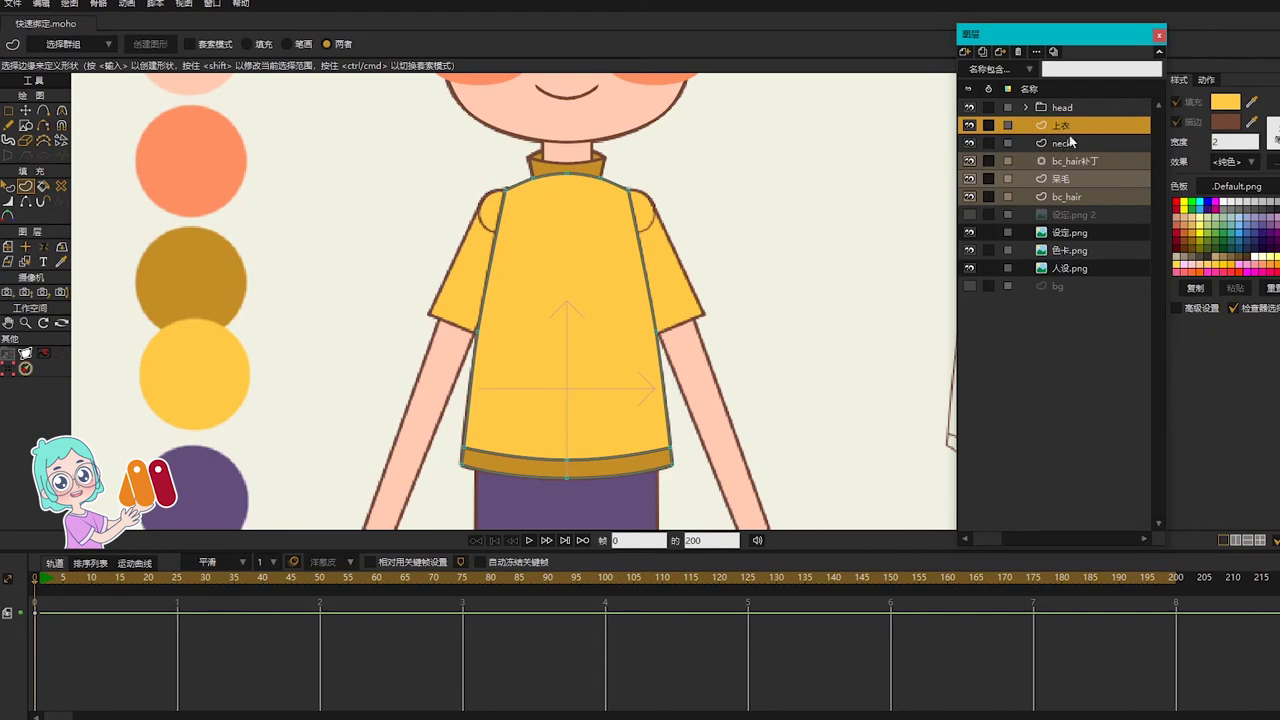
Step: Move the 上衣 layer below the neck layer and center its origin on the shirt artwork
left_click_drag(1070, 143, 1072, 152)
key("0")
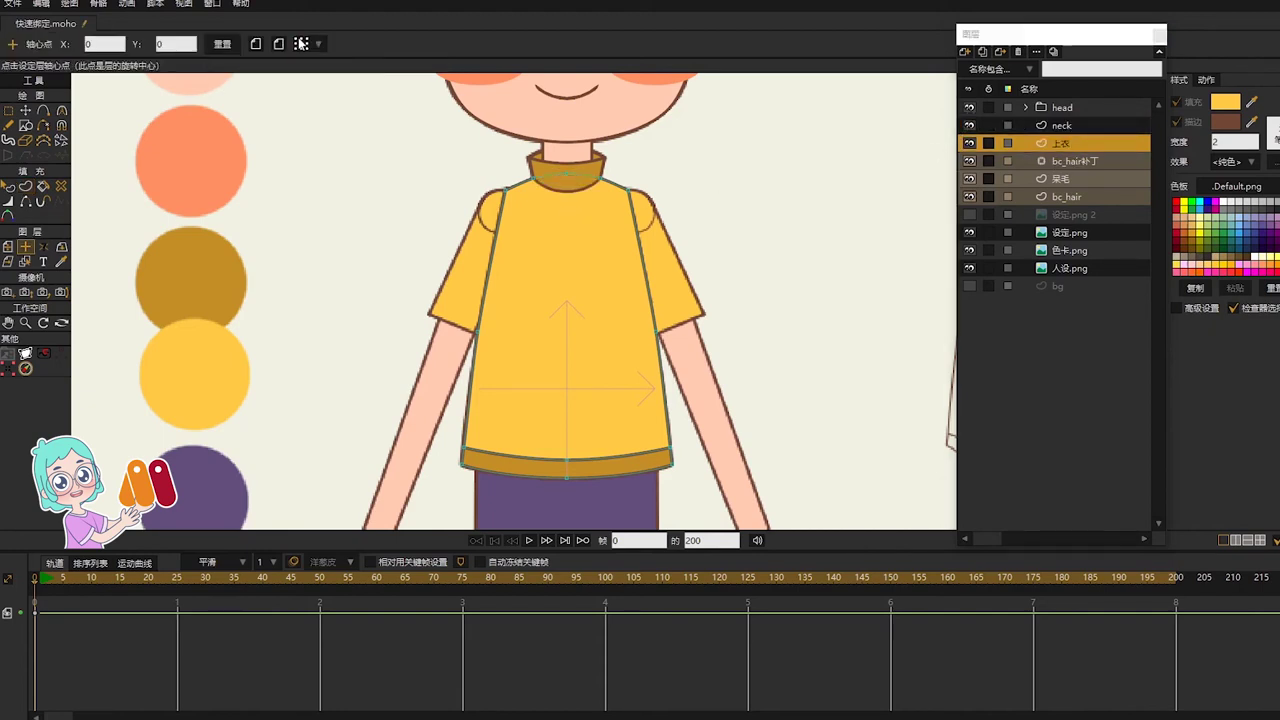
left_click(301, 44)
left_click(338, 120)
Step: Center the neck layer's origin on the neck artwork
left_click(1065, 125)
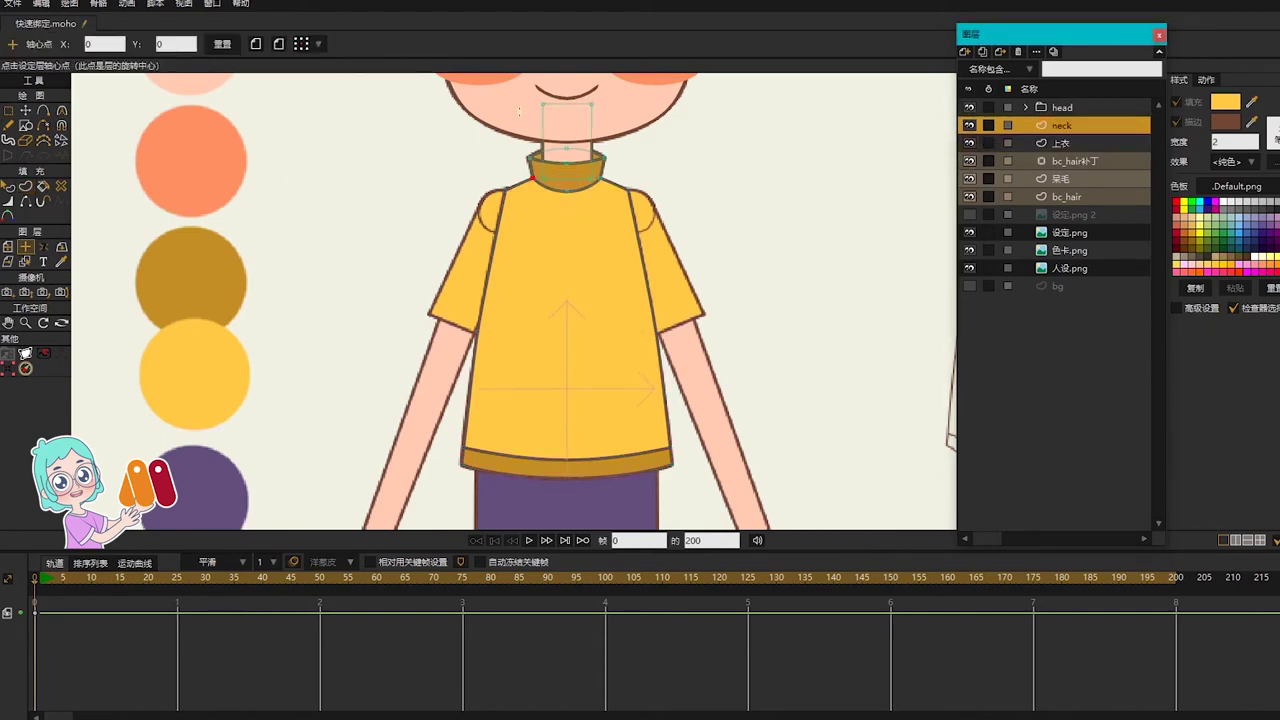
left_click(301, 44)
left_click(340, 127)
scroll(596, 252, "down", 1)
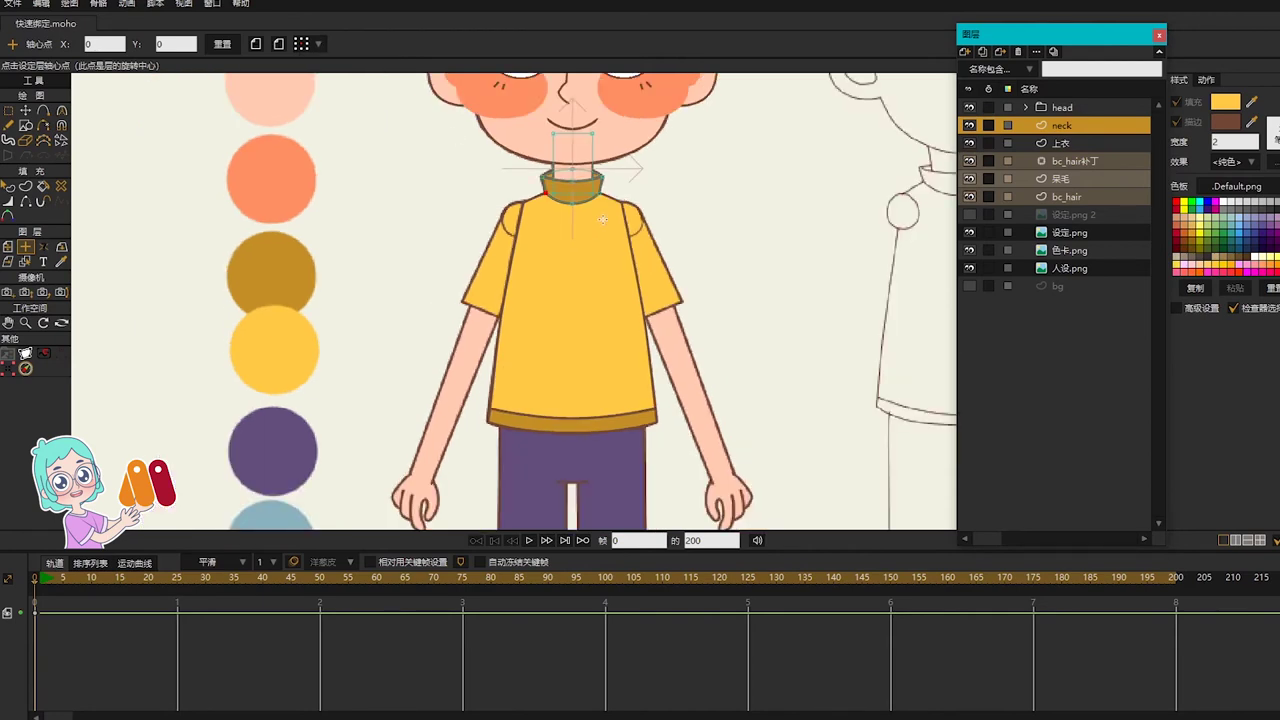
Step: Hide the 上衣 and neck layers and add a new vector layer named arm above them
left_click(969, 143)
left_click(969, 125)
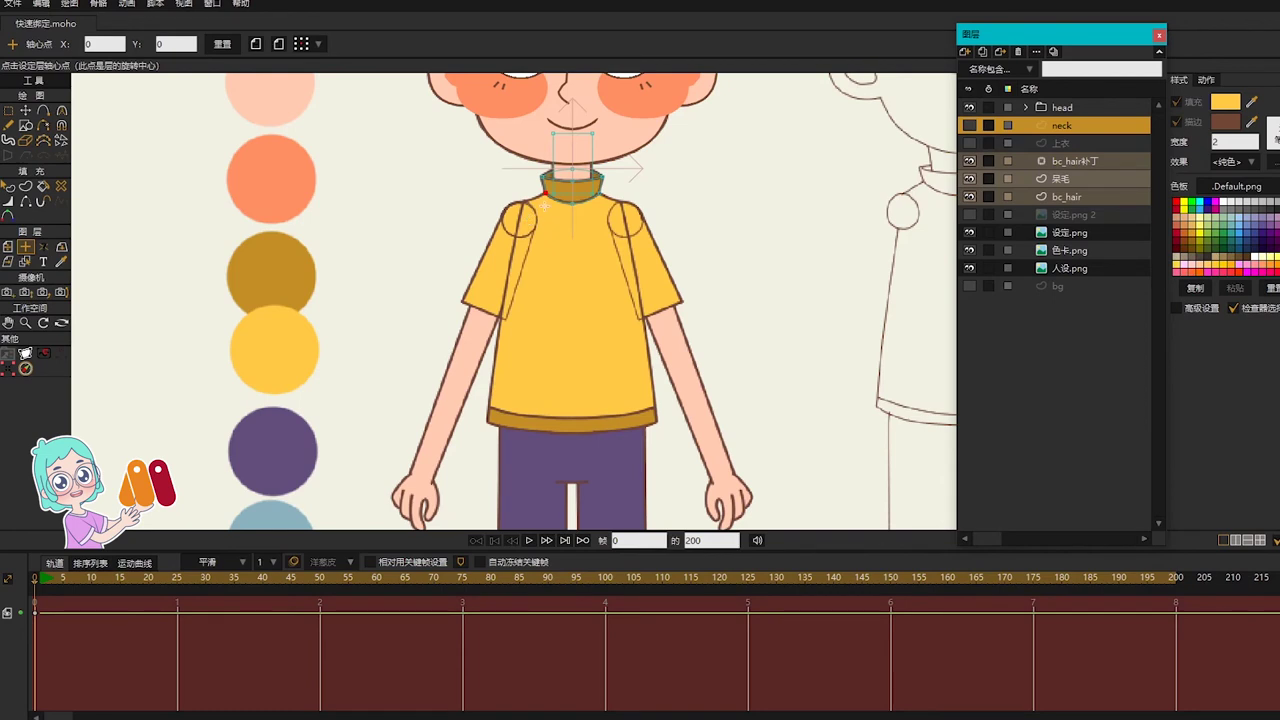
scroll(546, 205, "up", 2)
left_click(965, 51)
left_click(972, 68)
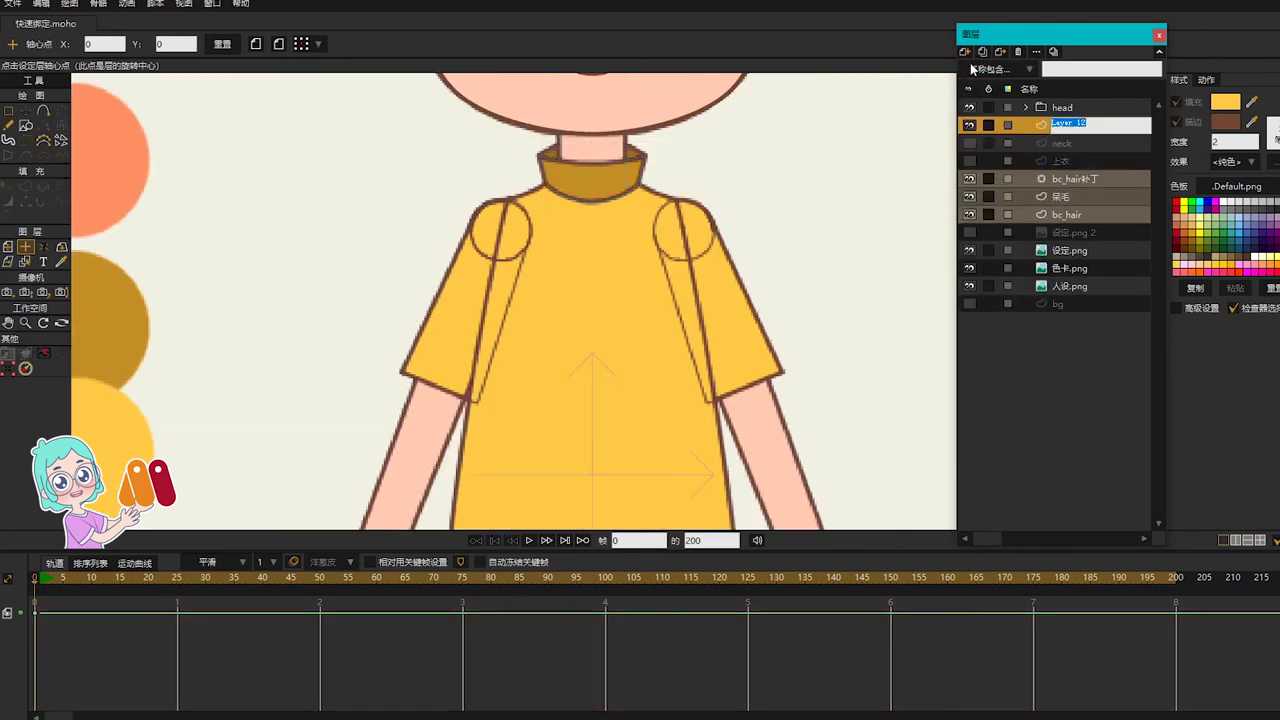
type("arm")
key("Return")
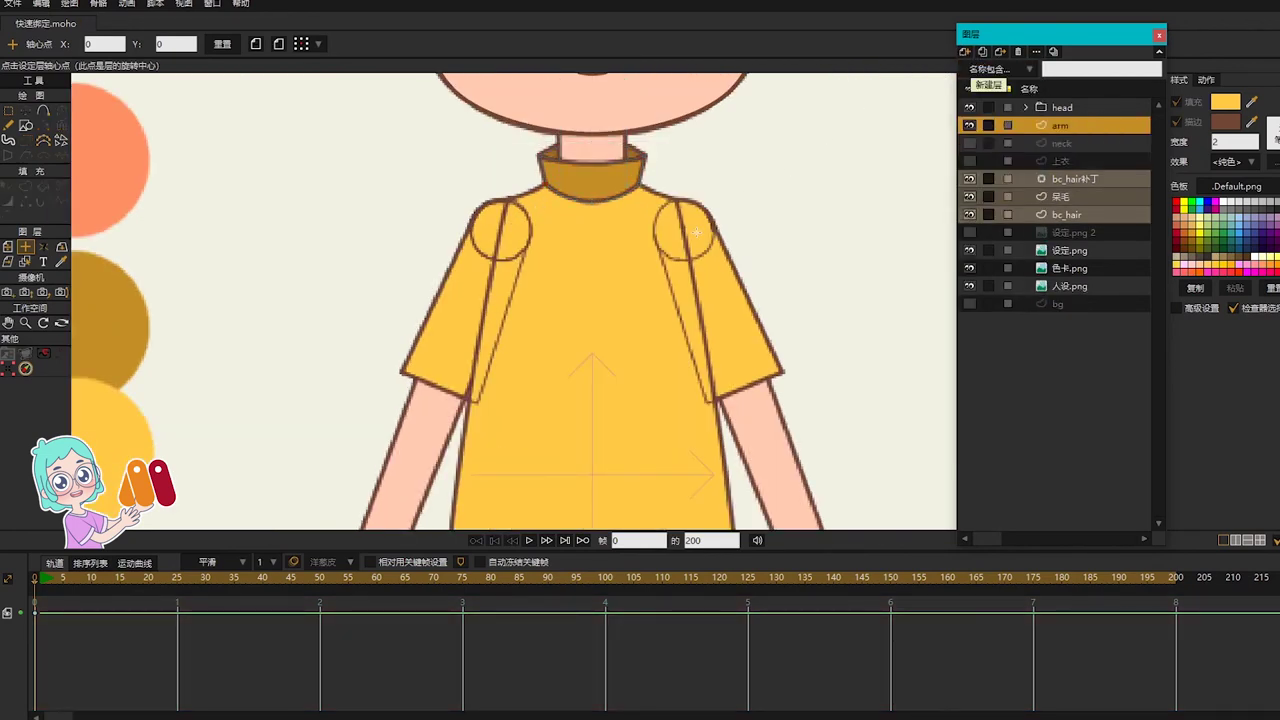
Step: Draw an unfilled circle over the sketch's left-hand shoulder joint and align it at about X -0.0744, Y 0.2010
scroll(501, 231, "up", 2)
key("s")
left_click(166, 45)
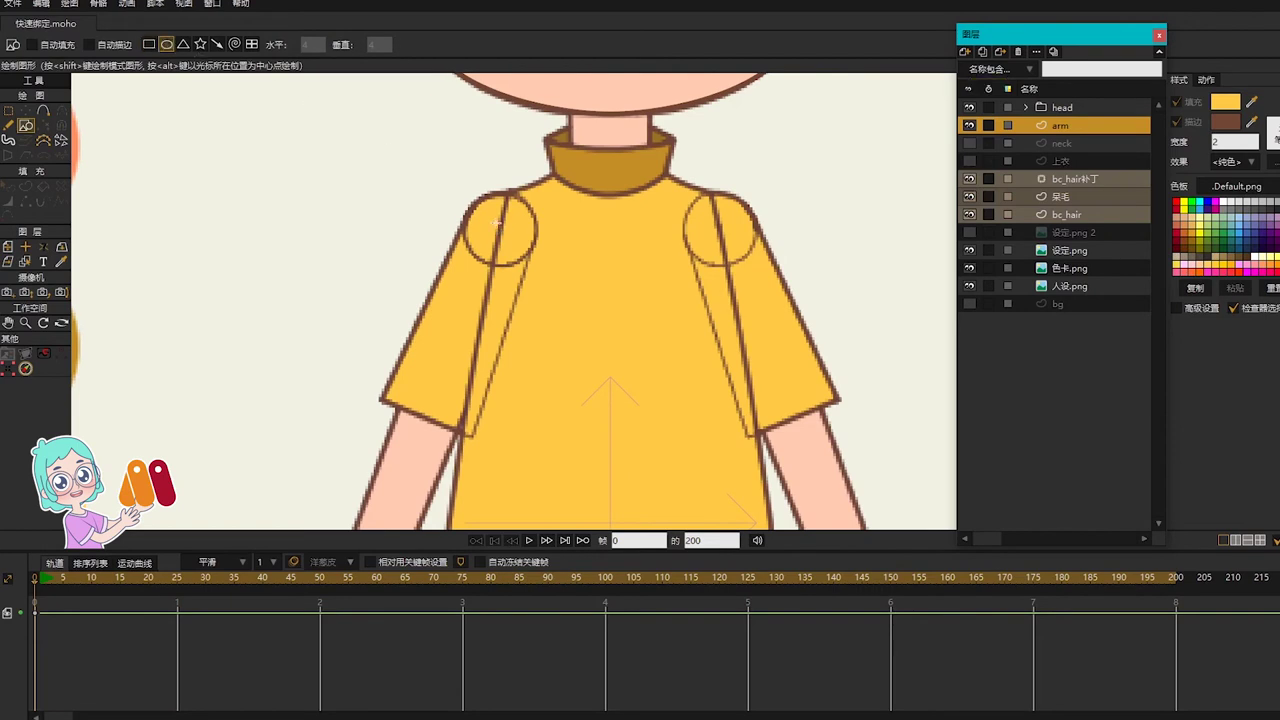
scroll(497, 222, "up", 2)
left_click_drag(446, 178, 550, 283)
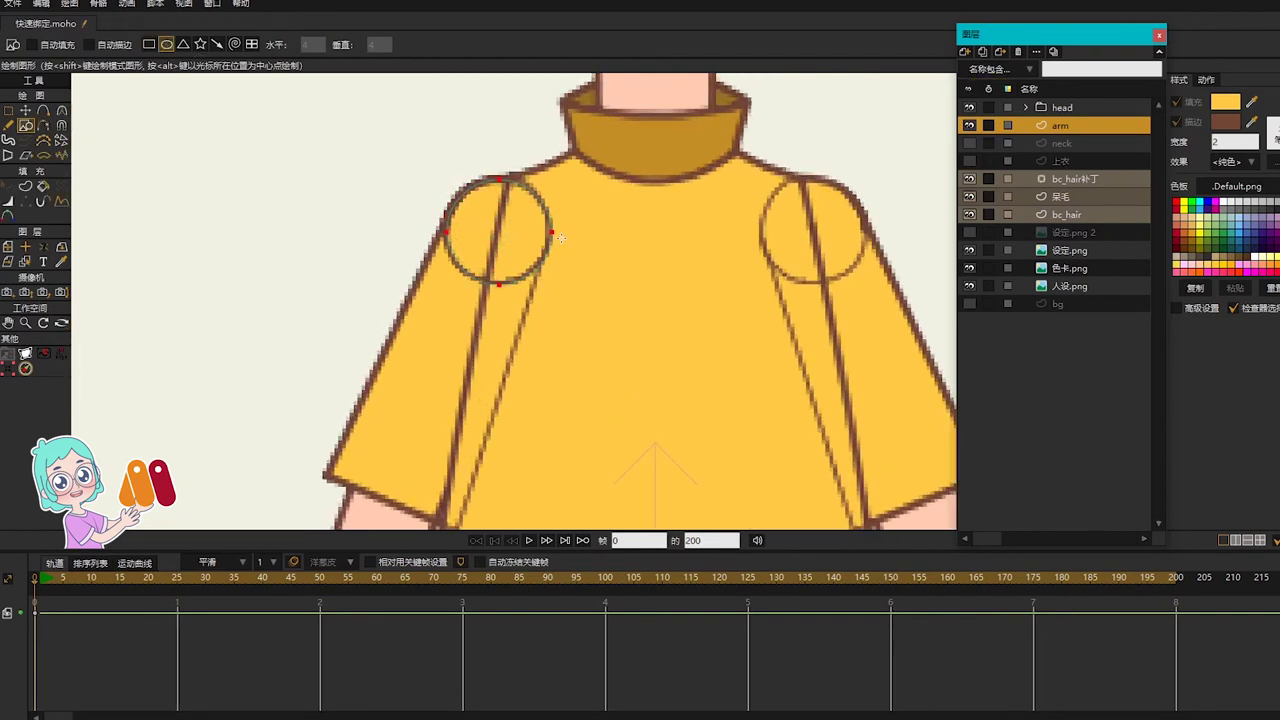
key("t")
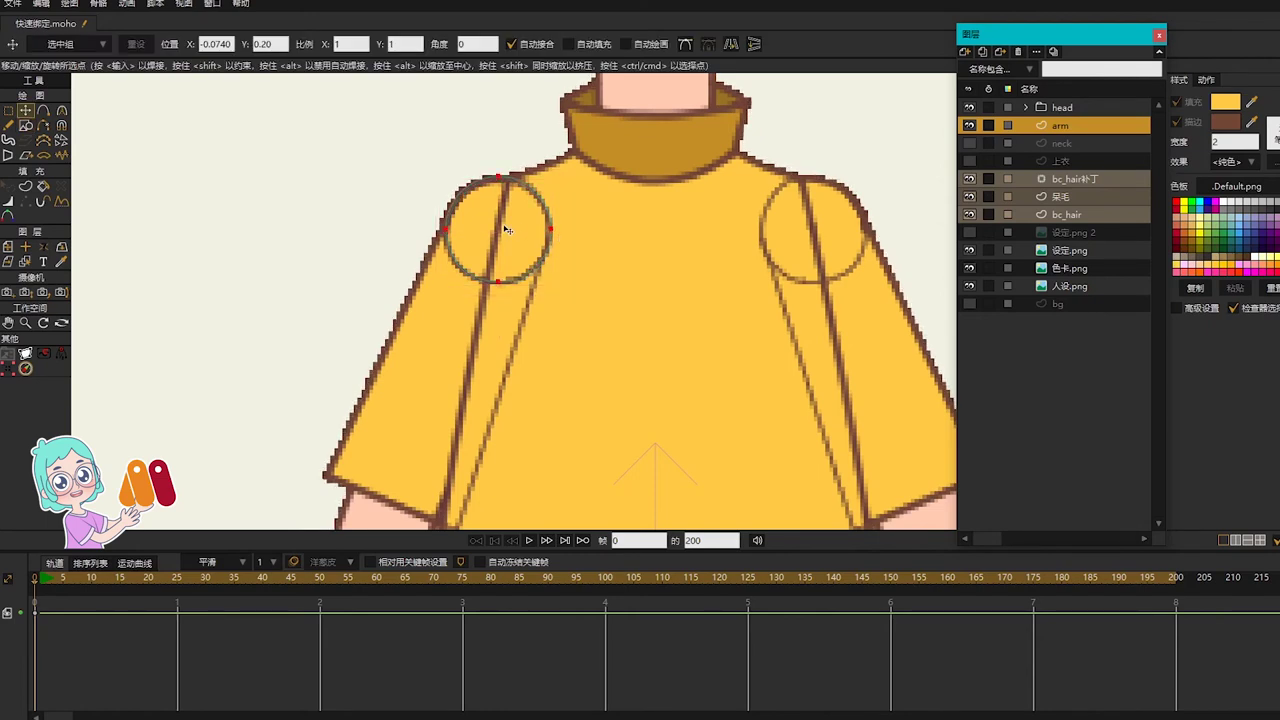
key("ctrl+a")
scroll(484, 203, "up", 3)
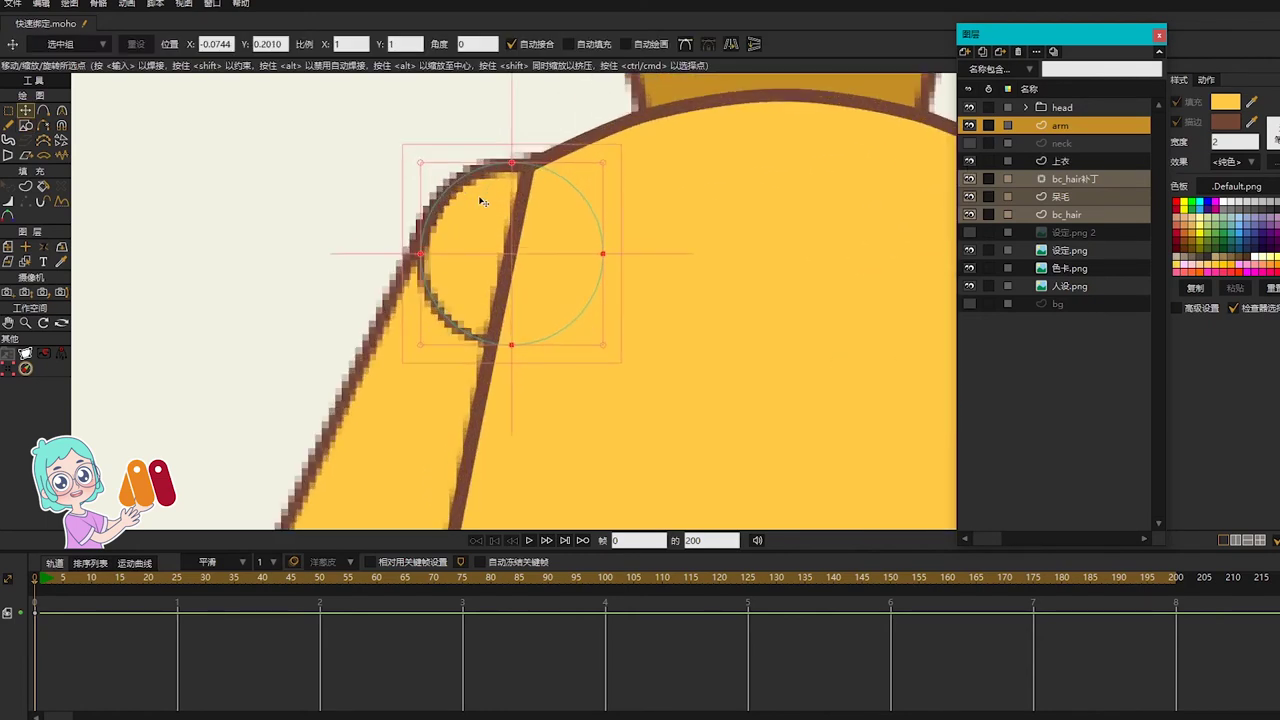
left_click_drag(514, 255, 520, 254)
Step: Center the arm layer's origin on the shoulder circle
key("0")
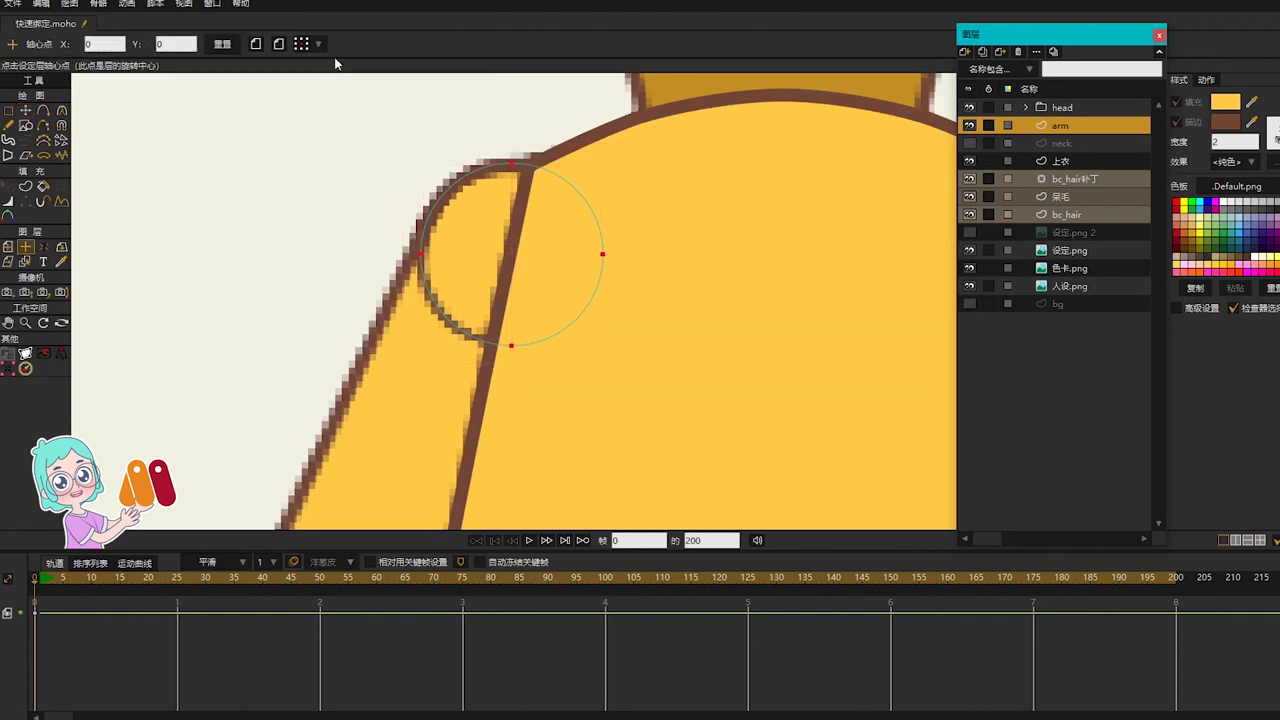
left_click(304, 47)
left_click(334, 121)
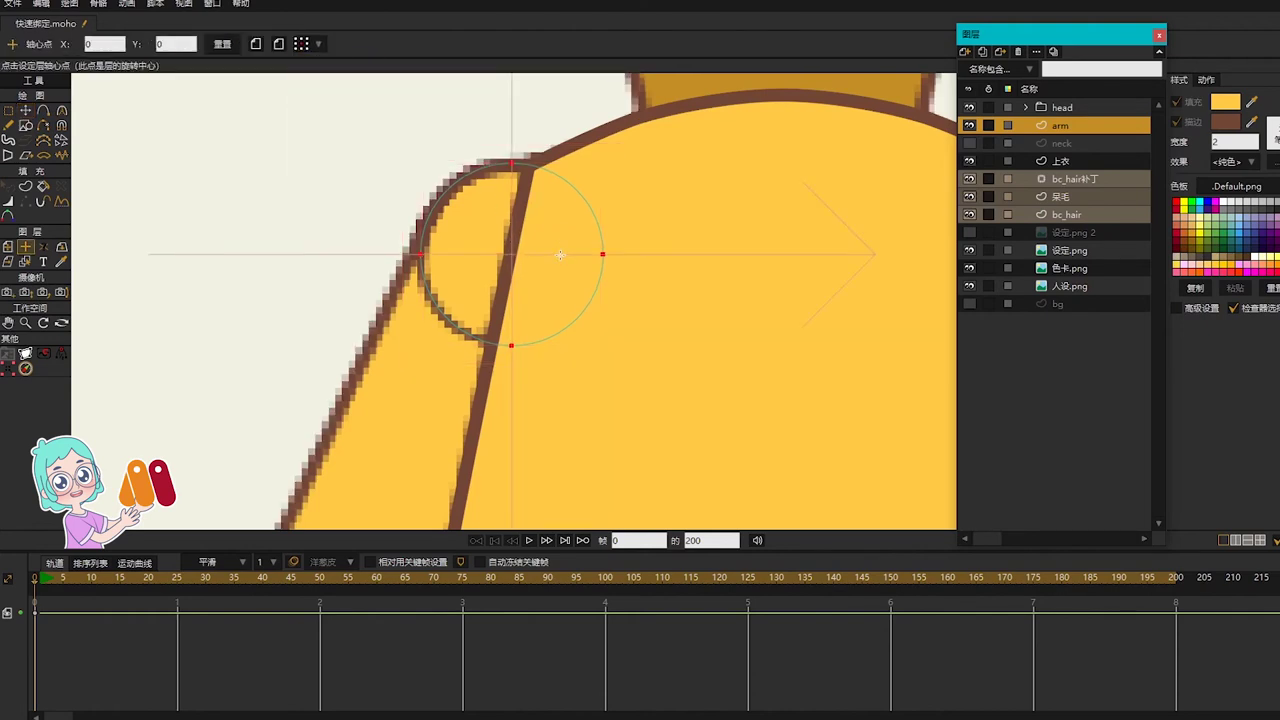
scroll(560, 255, "down", 1)
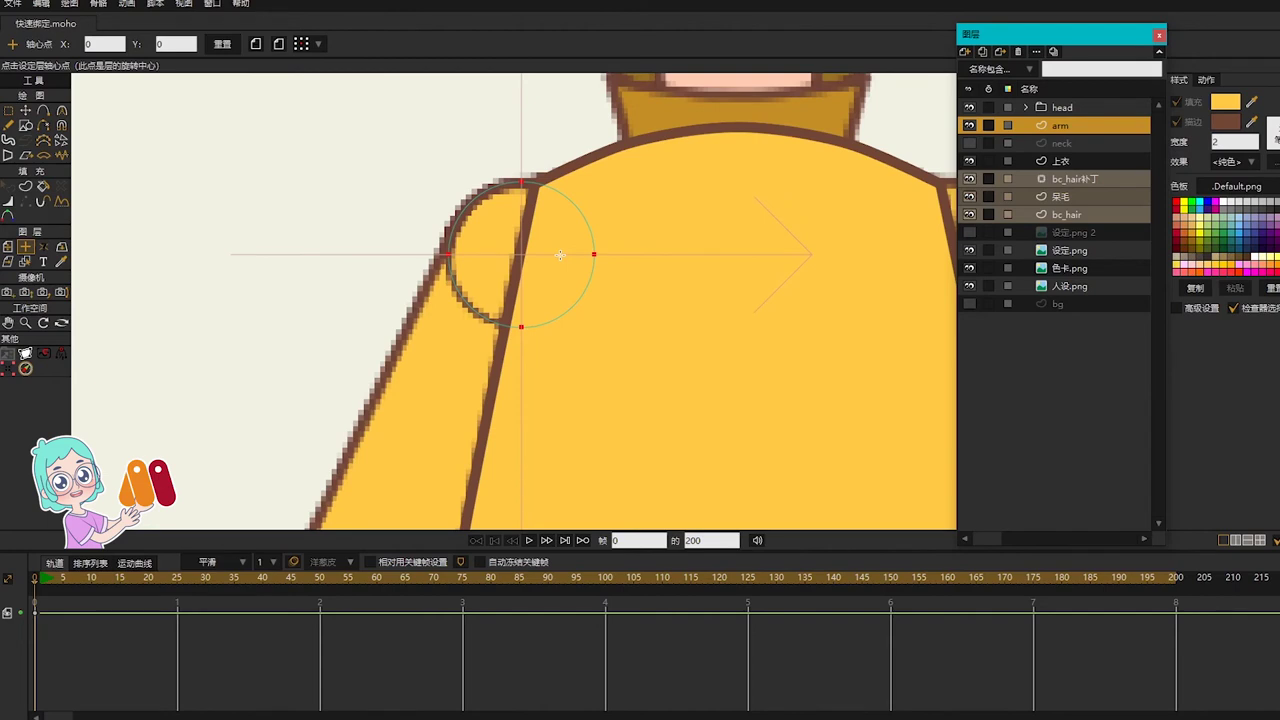
Step: Draw the left-hand sleeve as a closed four-sided path with sharp corners over the sketch, hiding the 上衣 layer to see it
left_click_drag(640, 314, 640, 205)
scroll(598, 228, "down", 3)
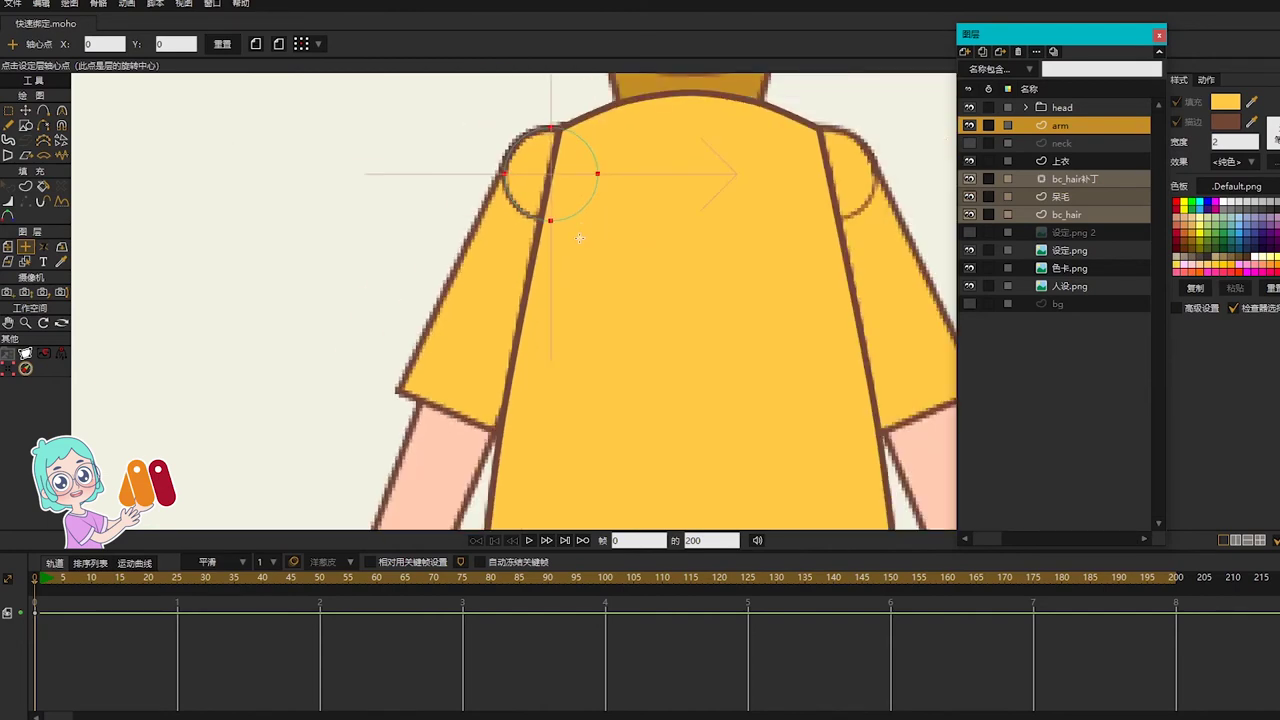
scroll(590, 234, "down", 2)
key("a")
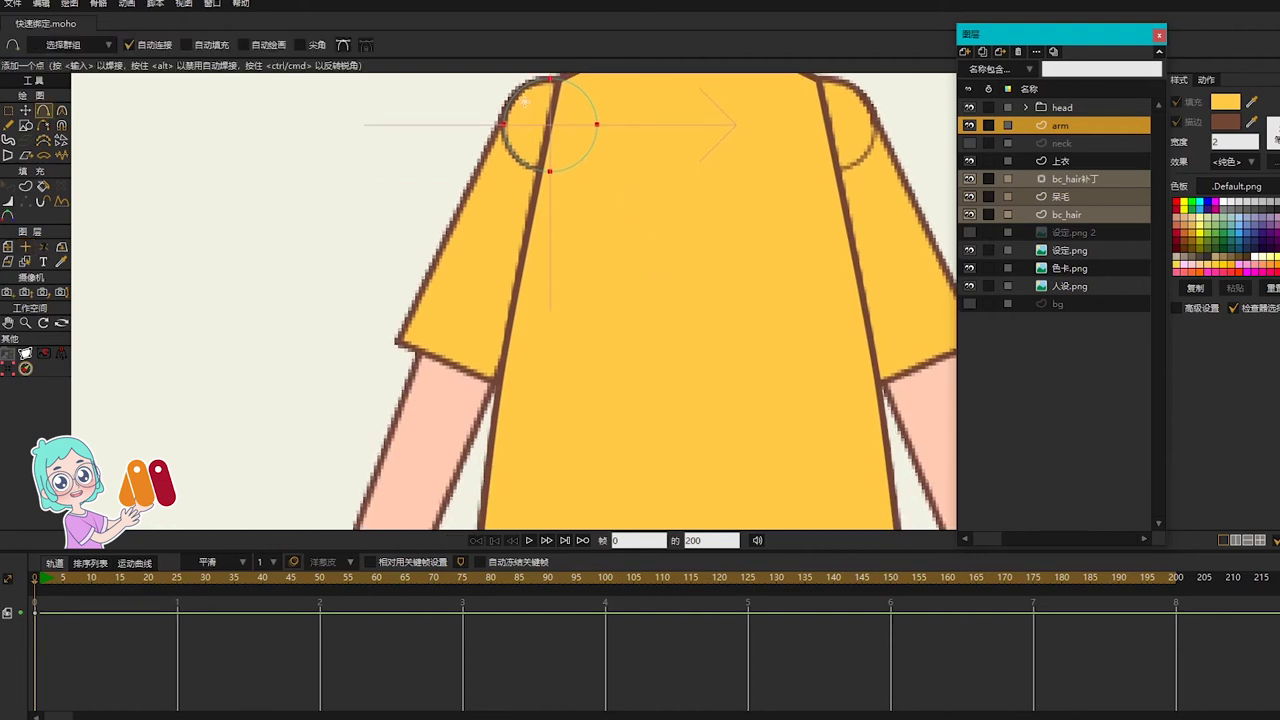
left_click_drag(535, 99, 397, 341)
left_click(969, 287)
left_click(969, 287)
left_click(969, 161)
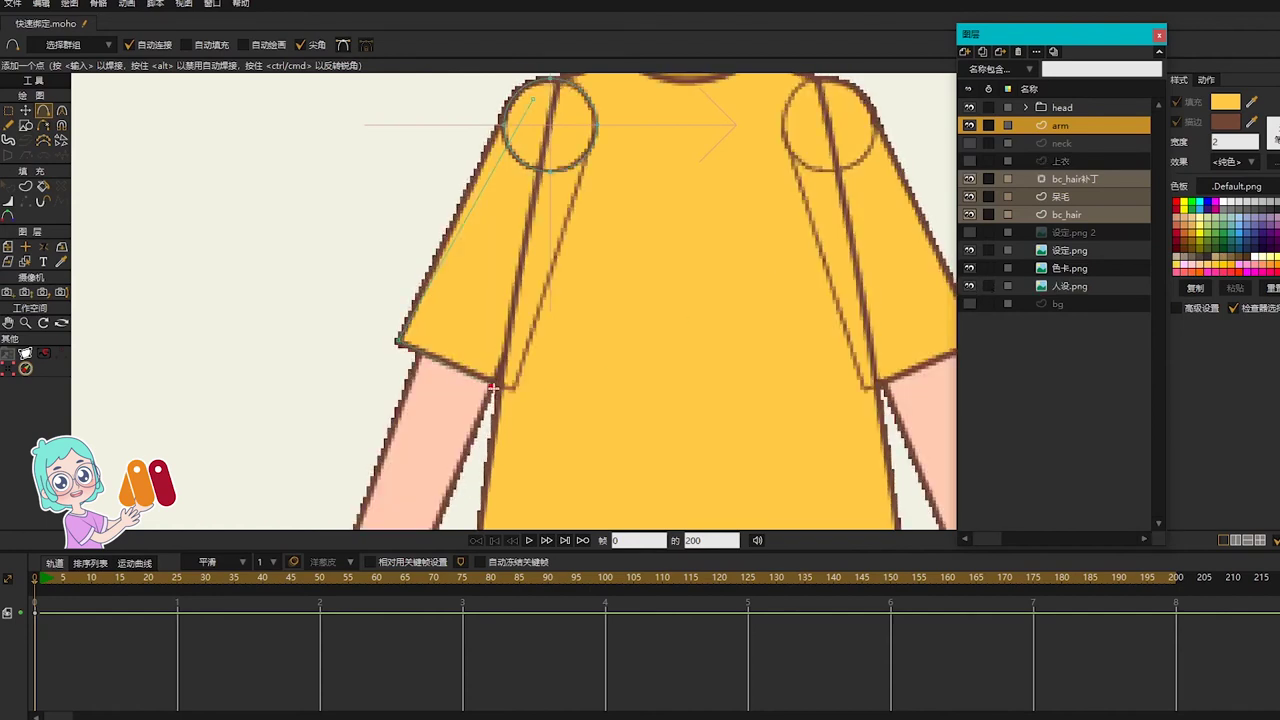
left_click_drag(562, 232, 603, 142)
left_click_drag(547, 95, 533, 99)
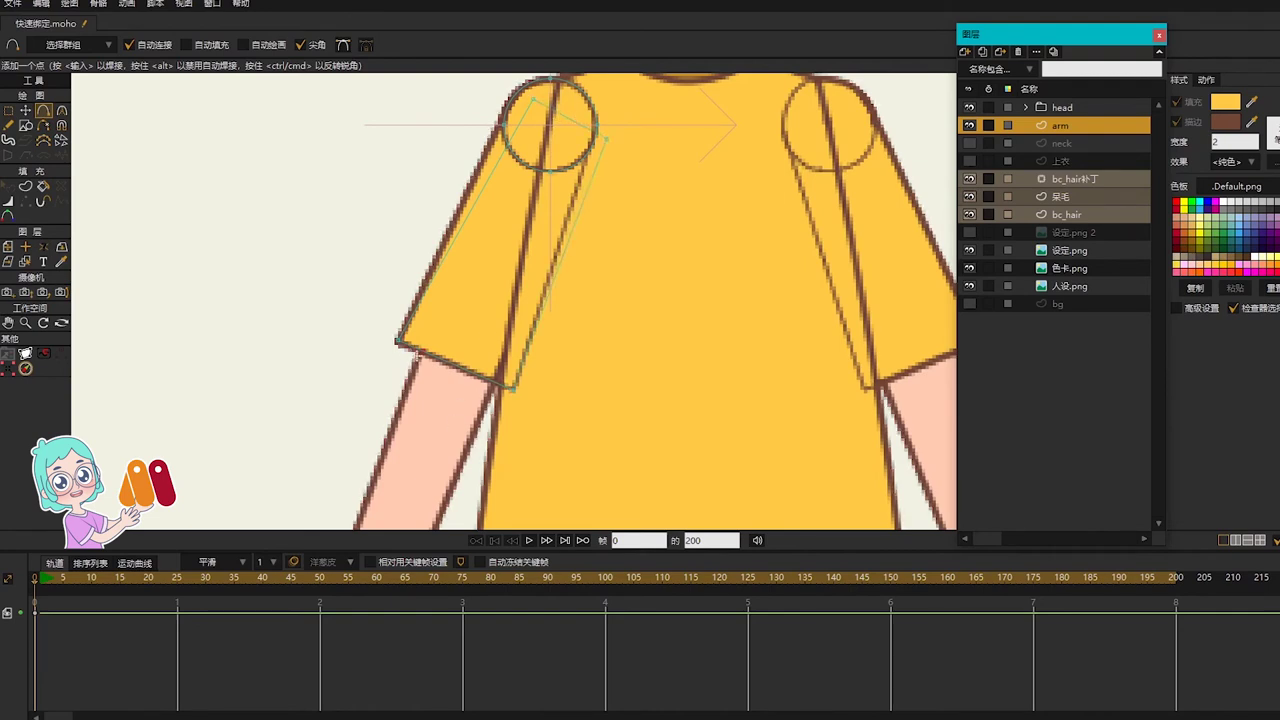
Step: Select the sleeve's two cuff corners and insert a midpoint between them with the drawing script
key("g")
left_click_drag(366, 330, 580, 437)
left_click(155, 3)
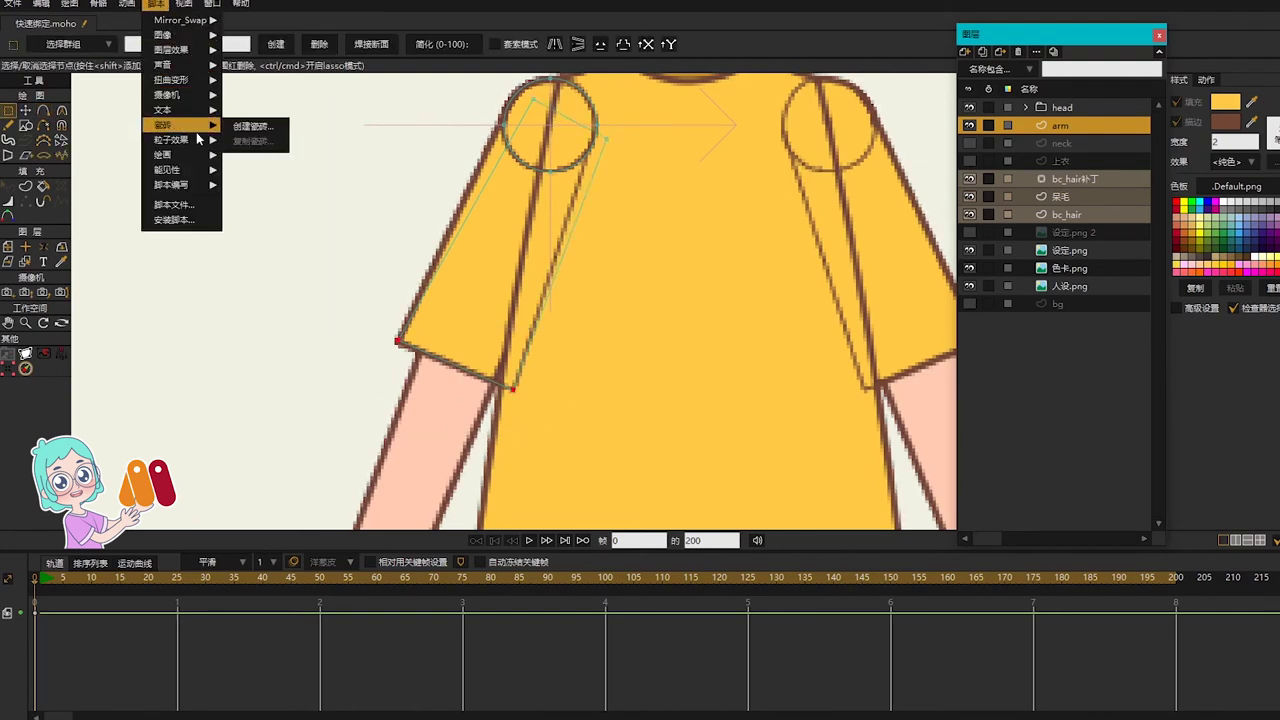
mouse_move(195, 155)
left_click(243, 175)
key("Return")
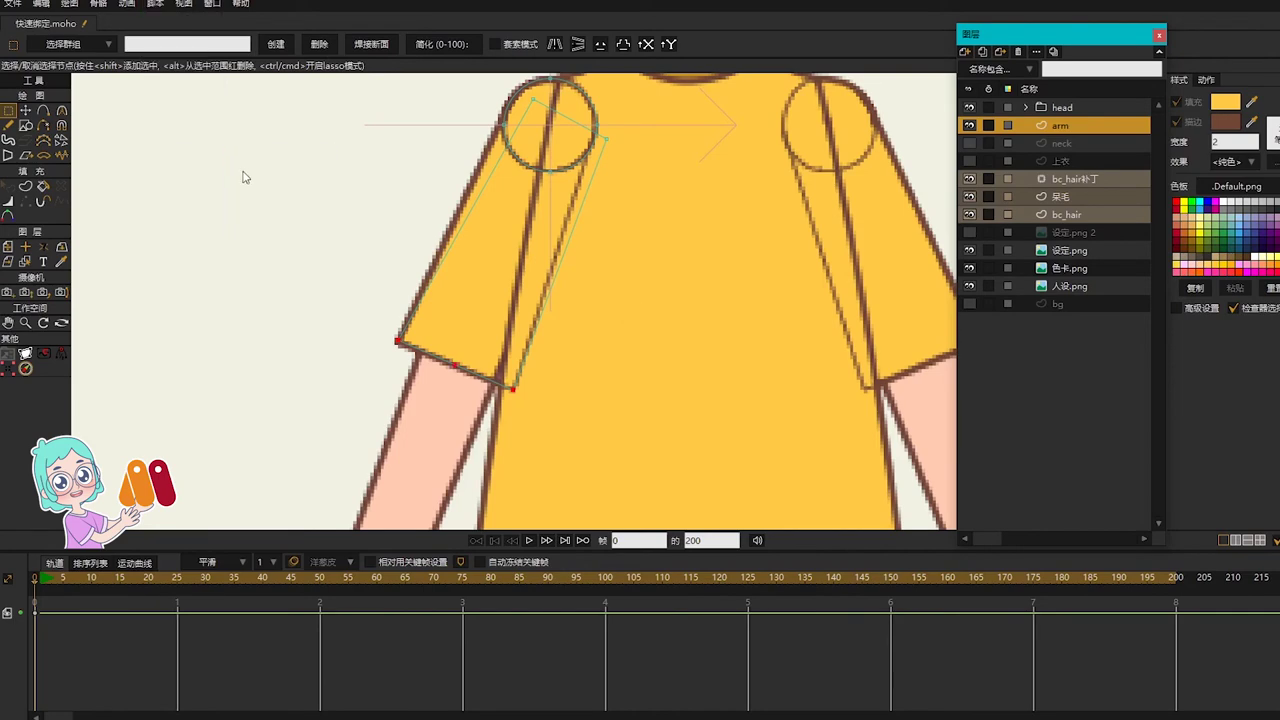
Step: Move the sleeve's two upper corners onto the shoulder circle's edge, placing the inner one at about X -0.0501, Y 0.1946
scroll(243, 177, "down", 3)
scroll(646, 175, "up", 6)
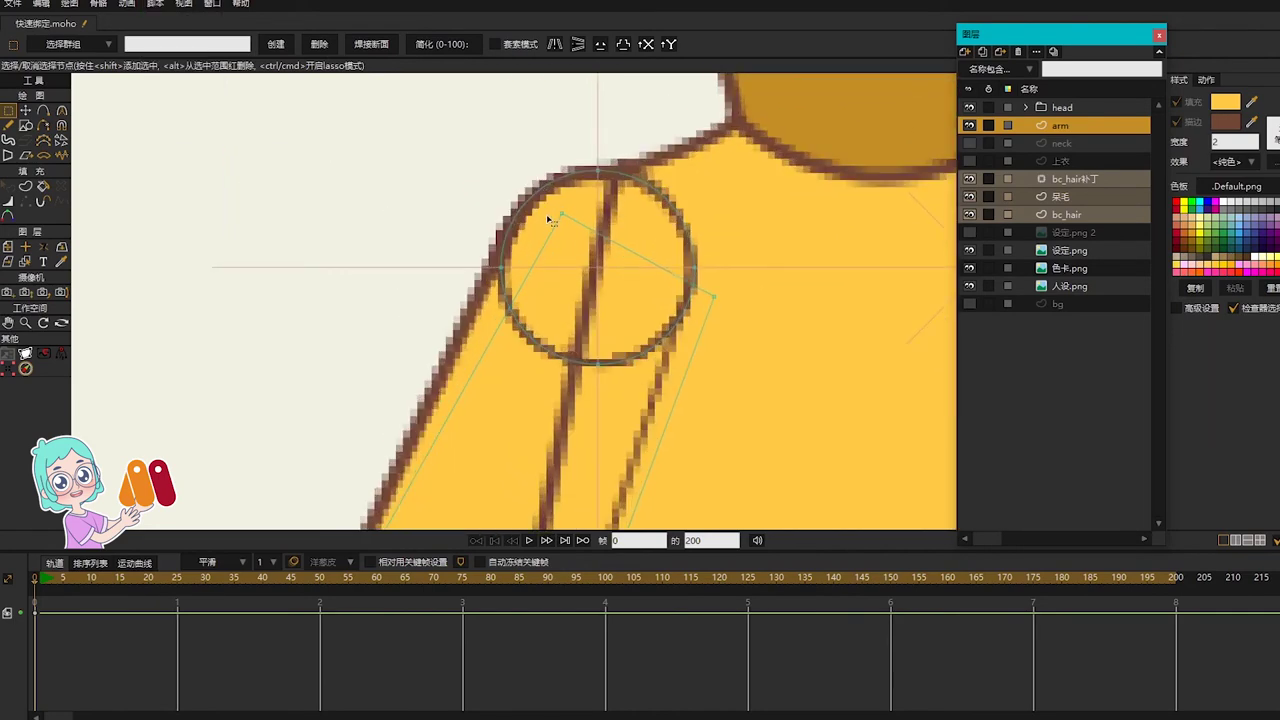
key("t")
left_click_drag(562, 214, 508, 230)
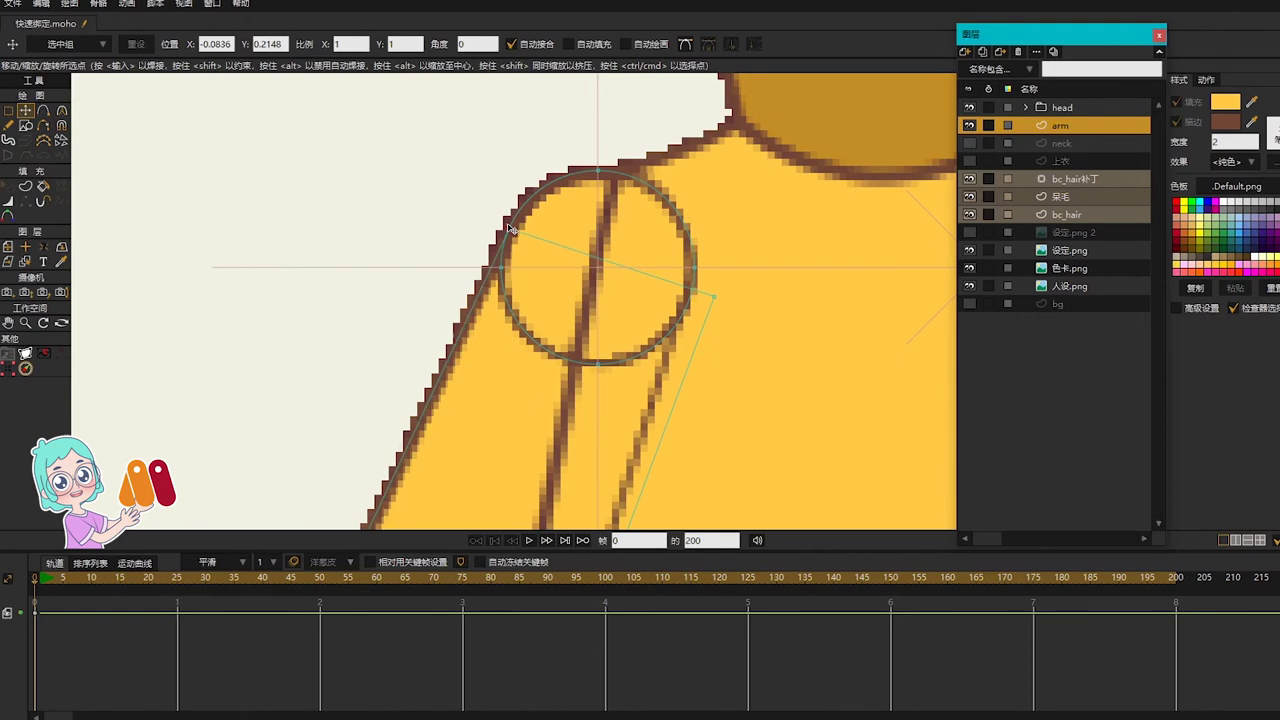
left_click_drag(717, 298, 700, 297)
scroll(723, 320, "down", 4)
left_click_drag(788, 450, 709, 283)
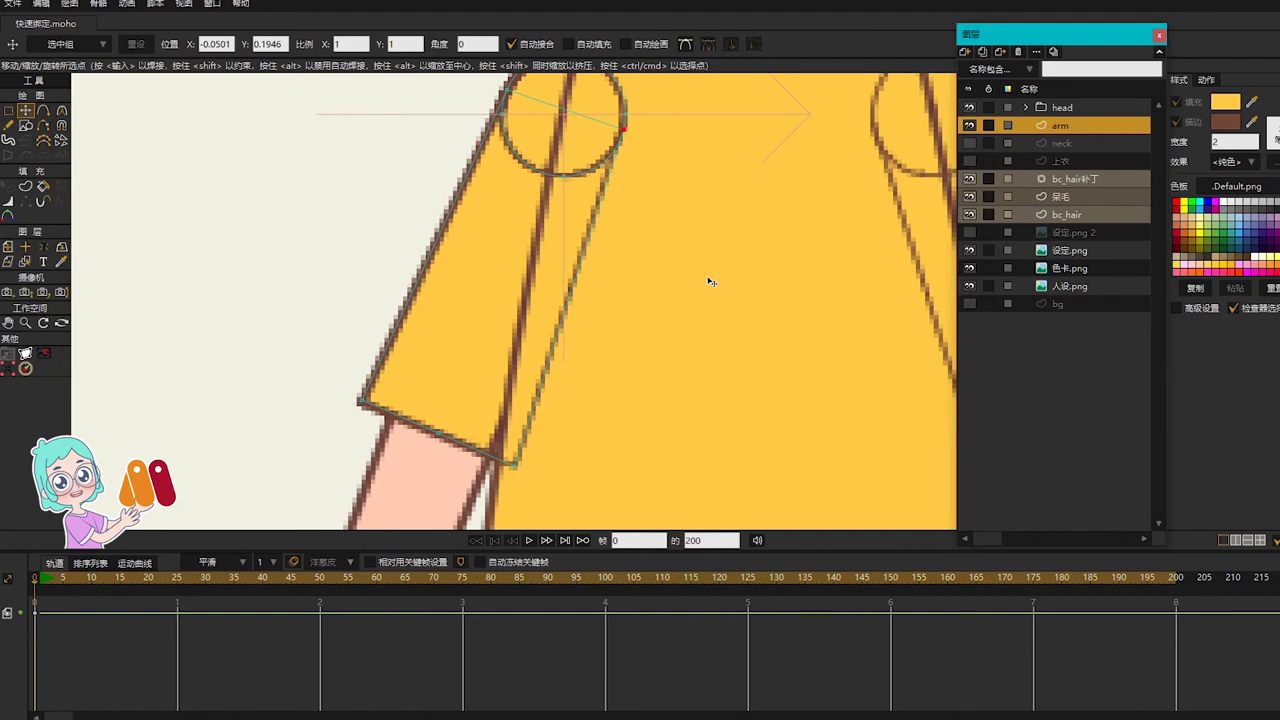
scroll(540, 386, "down", 2)
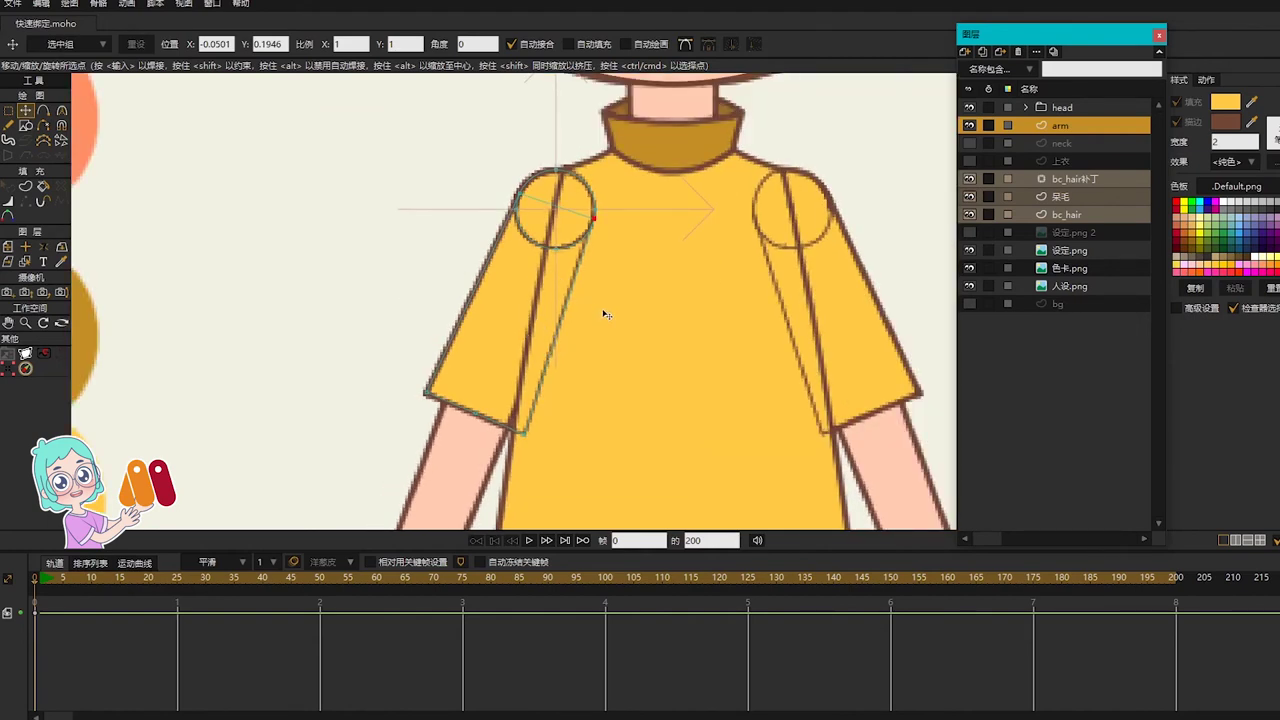
scroll(560, 195, "up", 1)
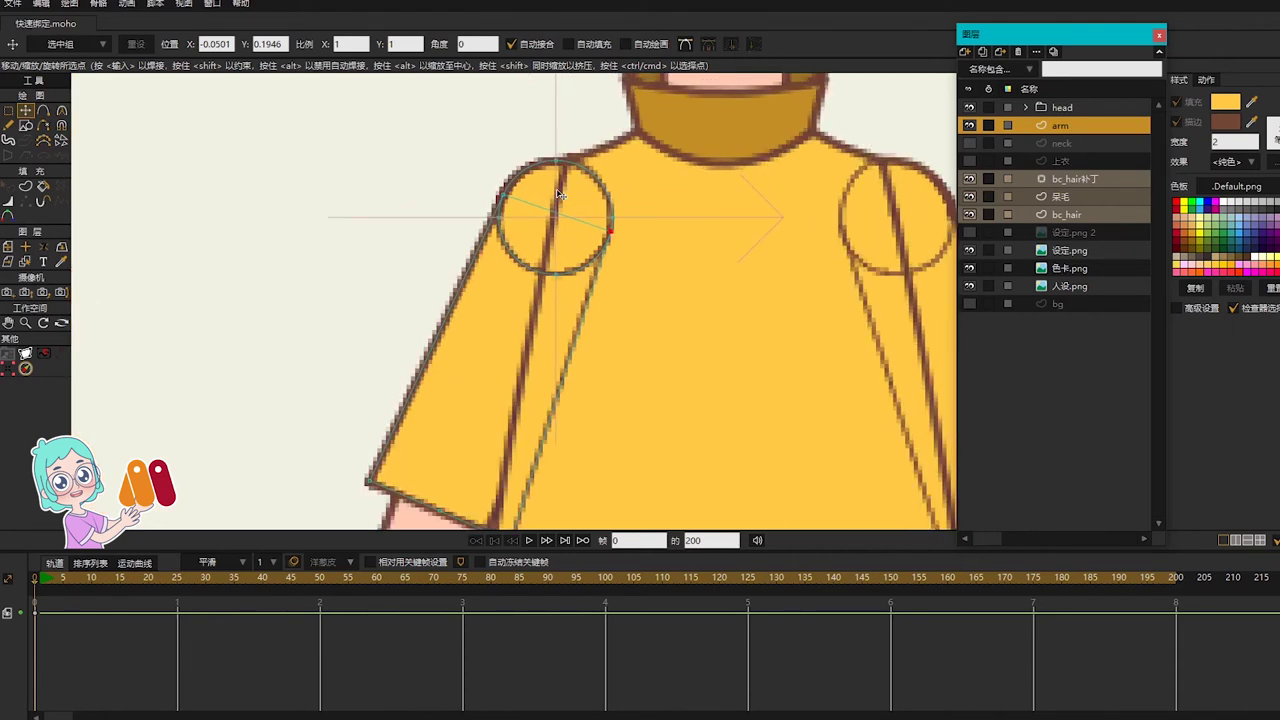
left_click_drag(630, 351, 642, 214)
key("a")
left_click_drag(382, 345, 431, 412)
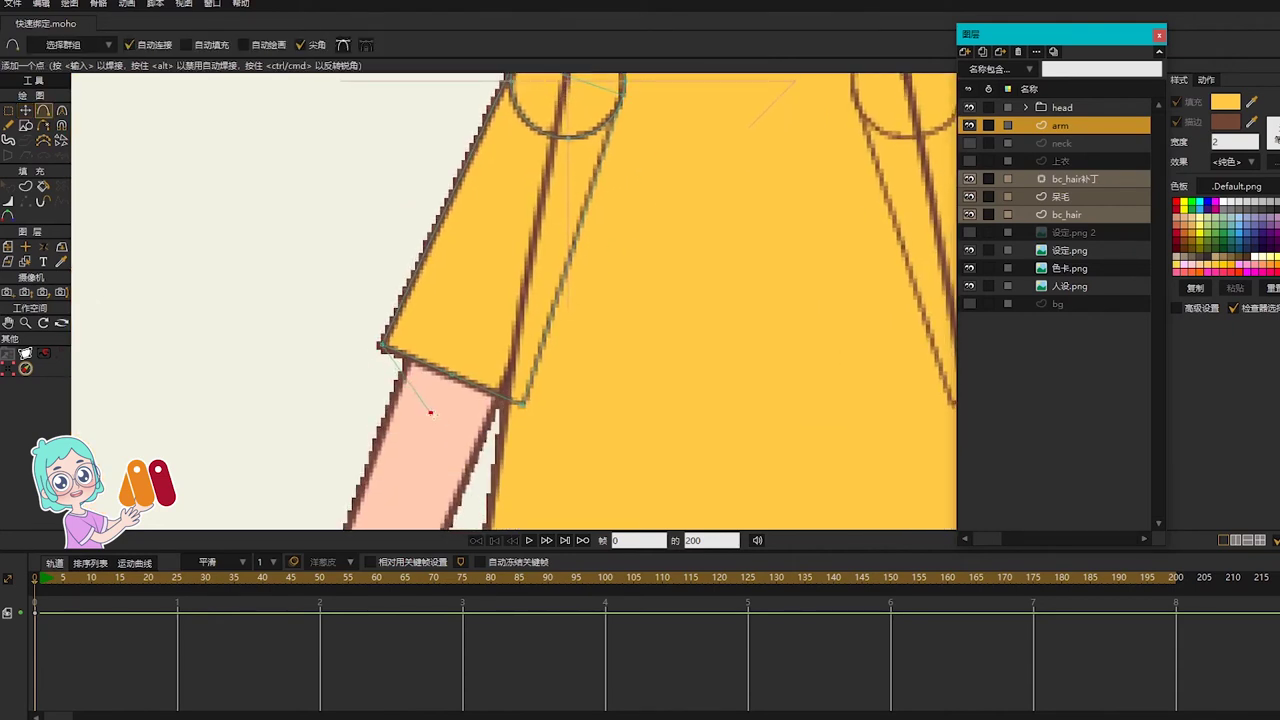
key("c")
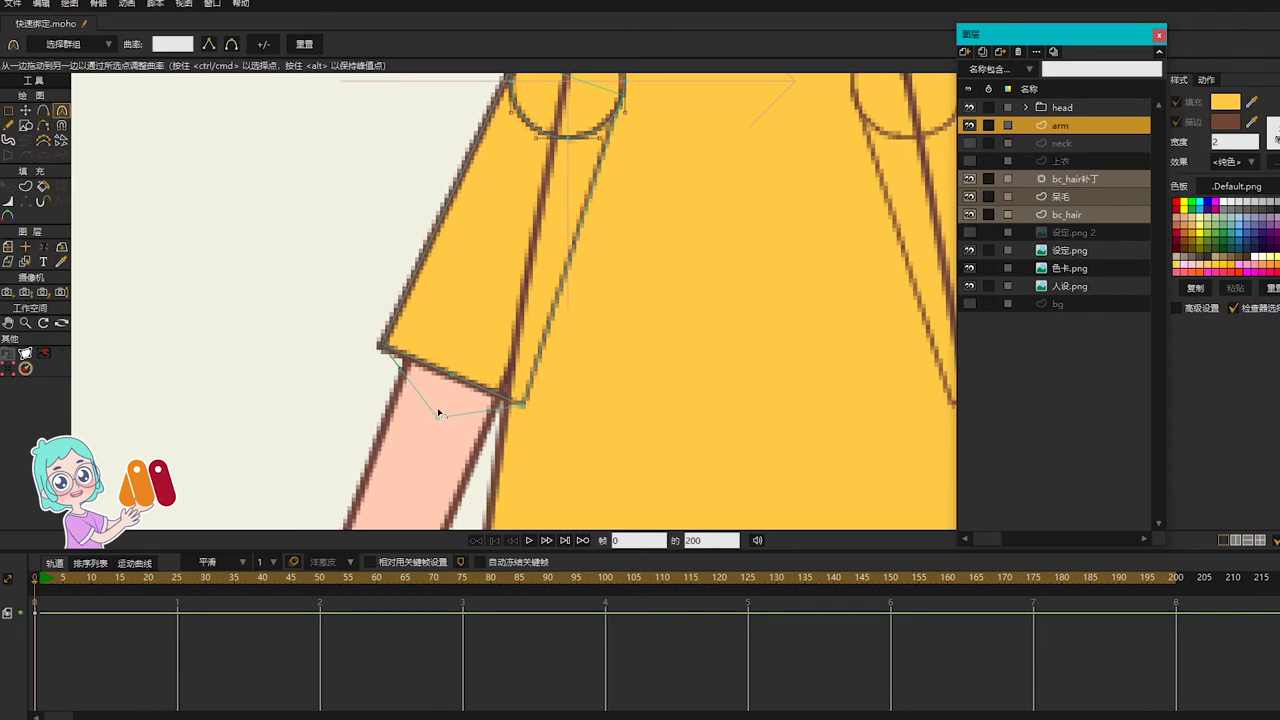
key("ctrl+z")
Step: Draw a smooth curve bulging below the cuff from the sleeve's outer corner to its inner corner, with sharp corners turned off
key("a")
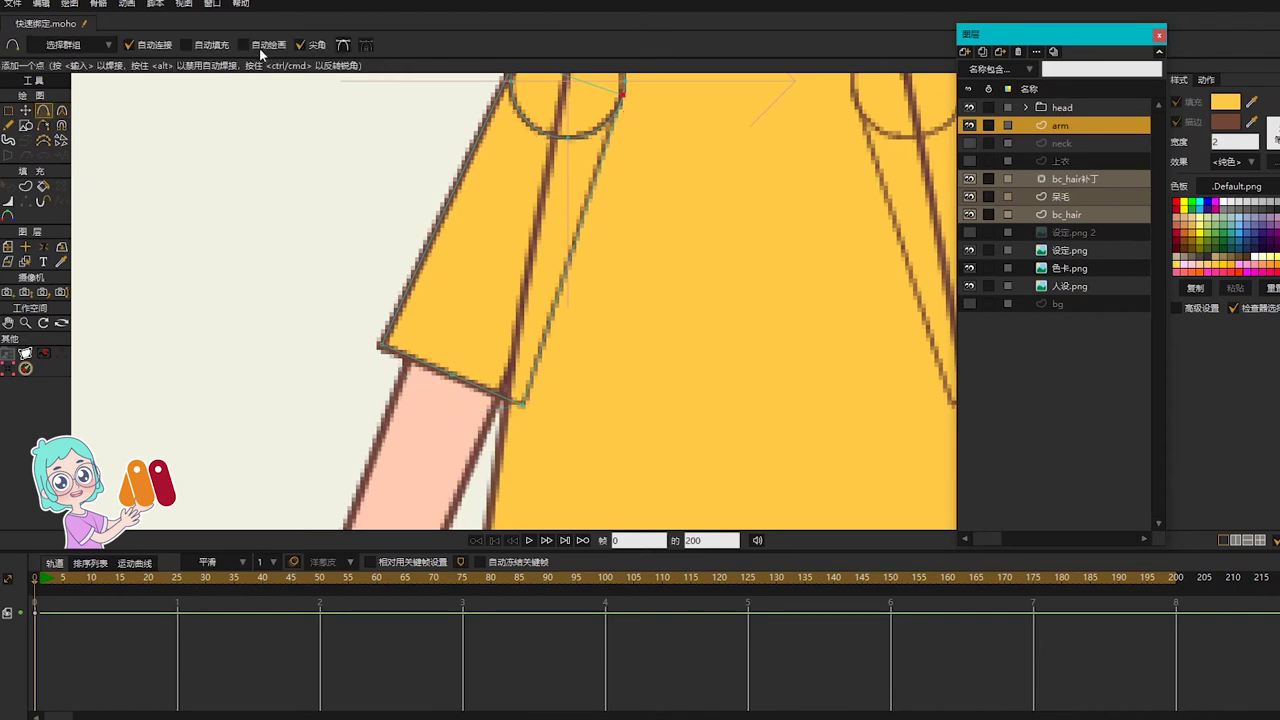
mouse_move(381, 345)
left_mouse_down()
mouse_move(436, 410)
mouse_move(522, 404)
left_mouse_up()
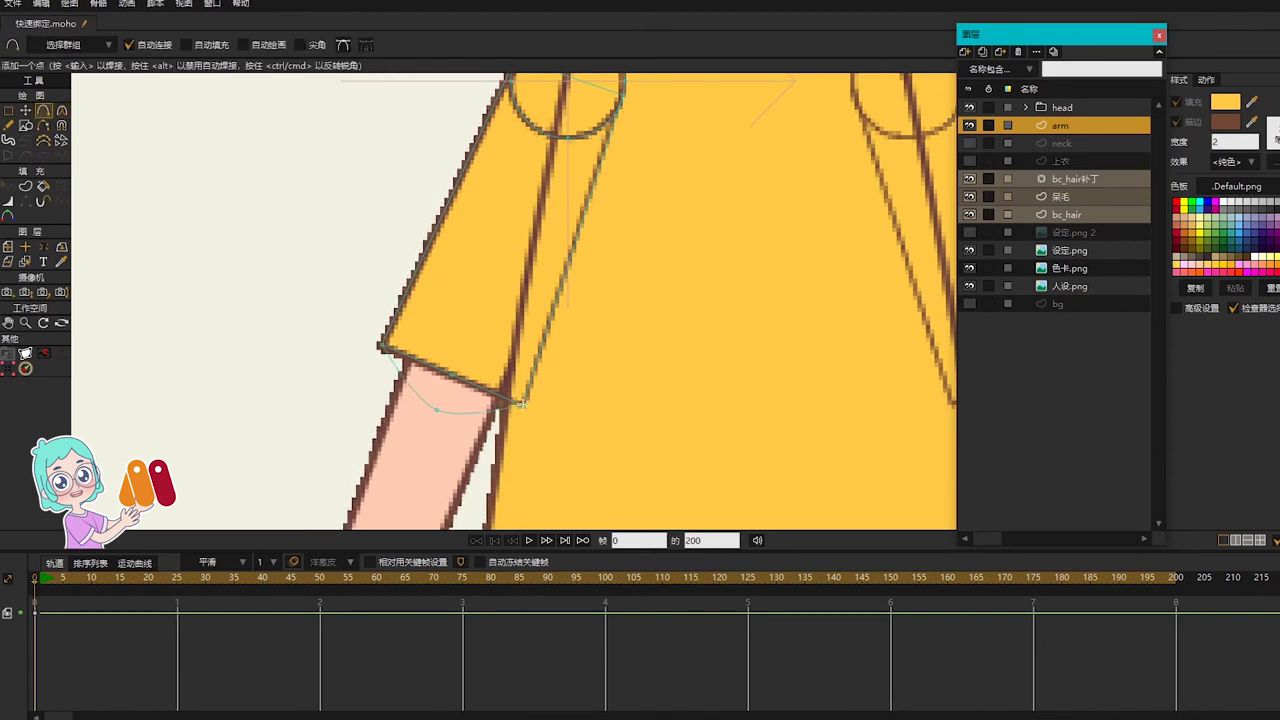
Step: Adjust the curvature at the midpoint of the curve below the cuff, and set the cuff midpoint's curvature to about 0.4332
key("c")
left_click_drag(436, 412, 656, 451)
scroll(485, 403, "up", 3)
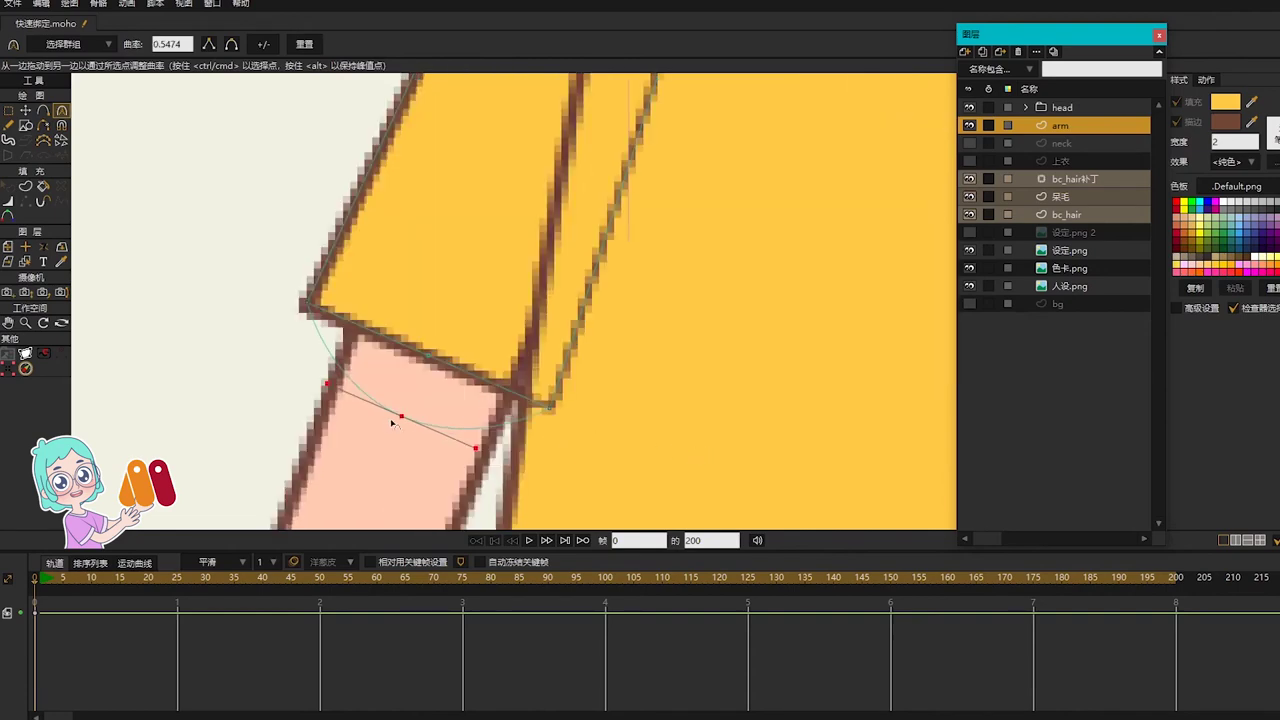
left_click_drag(427, 357, 900, 420)
scroll(591, 299, "down", 6)
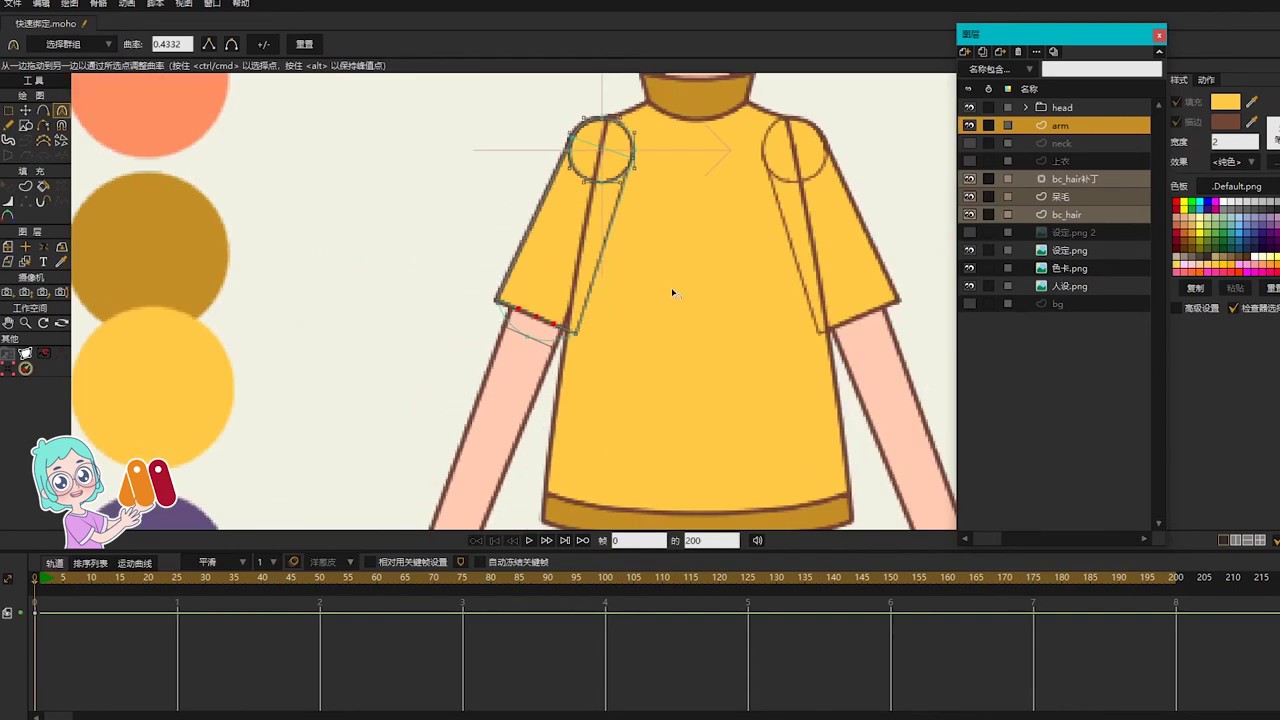
Step: Draw the left-hand arm as a closed four-sided path with sharp corners, running from inside the sleeve to the wrist
left_click_drag(689, 352, 705, 246)
scroll(704, 247, "down", 2)
key("a")
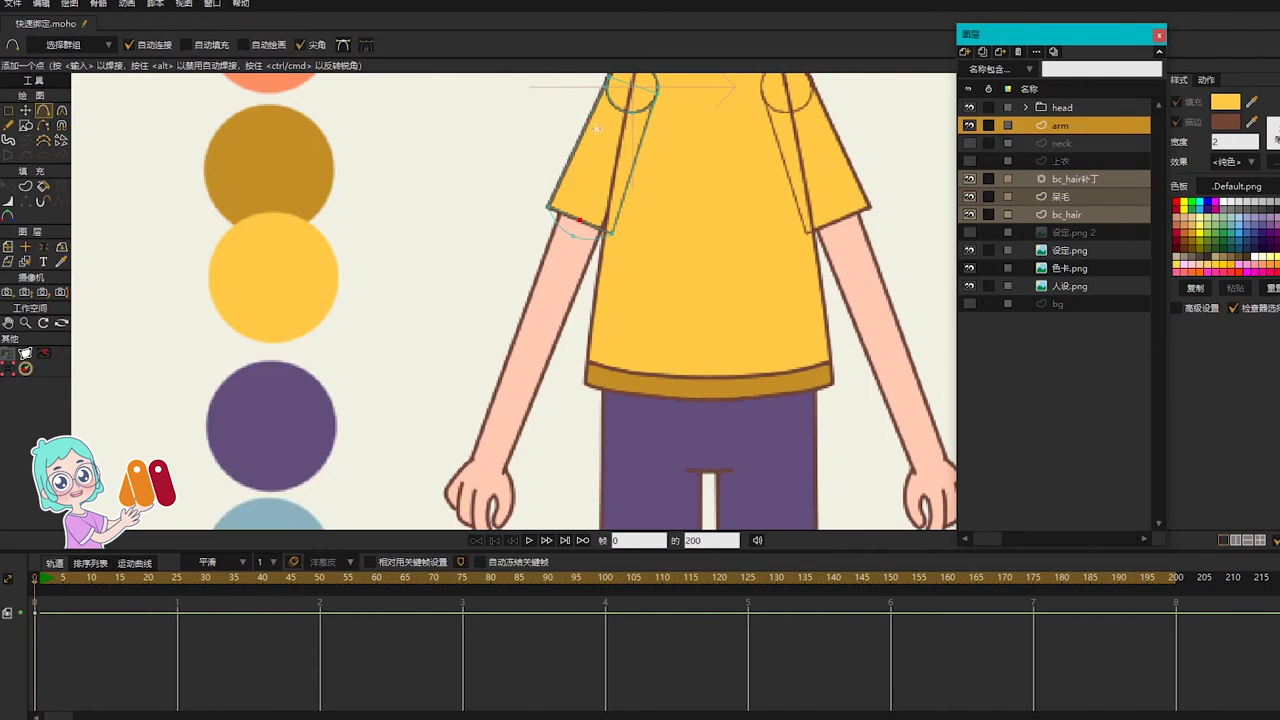
mouse_move(597, 129)
left_mouse_down()
mouse_move(471, 456)
mouse_move(505, 467)
left_mouse_up()
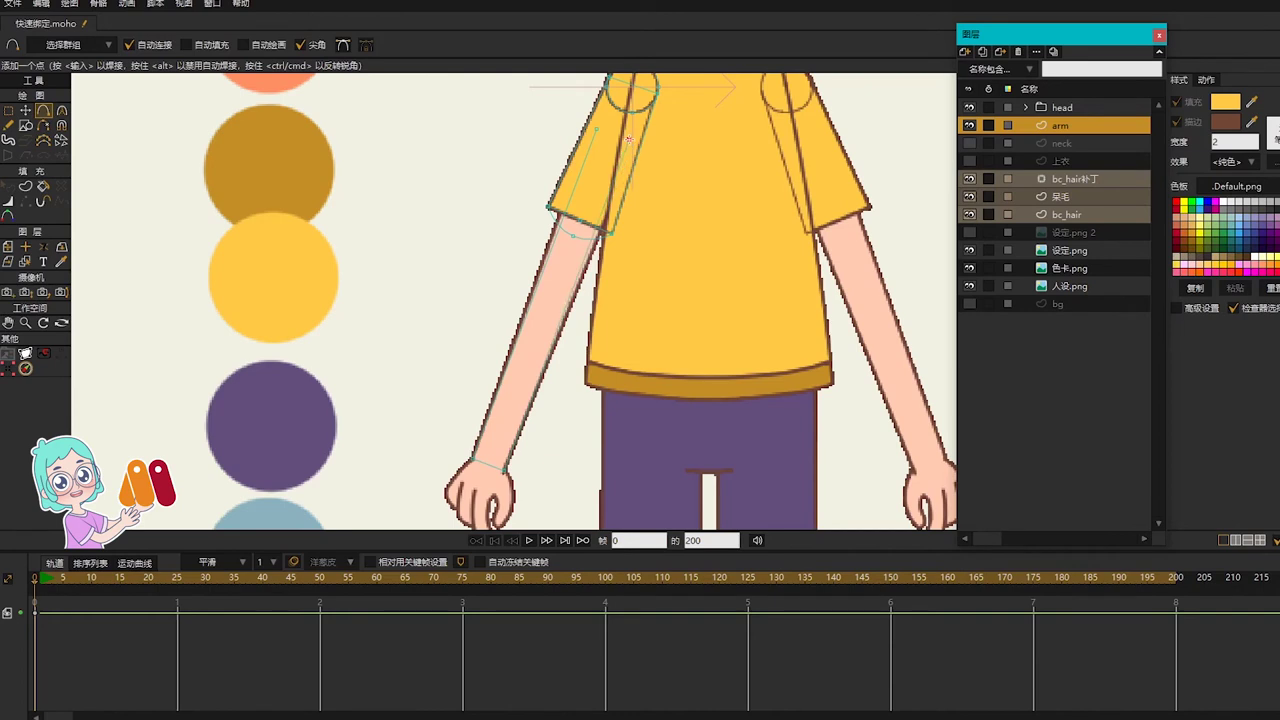
Step: Move the arm's two upper corners inside the sleeve, placing the outer one at about X -0.1179, Y 0.1534
scroll(622, 125, "up", 2)
key("t")
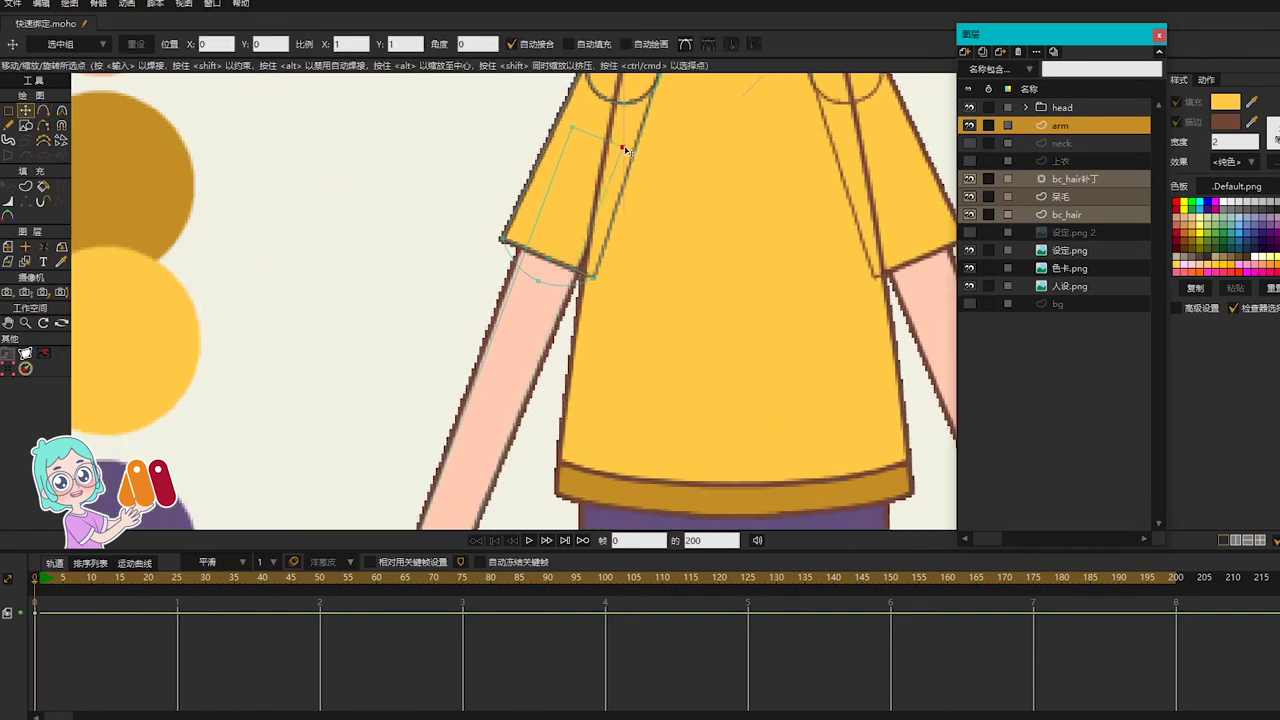
left_click(628, 149)
left_click_drag(628, 149, 562, 141)
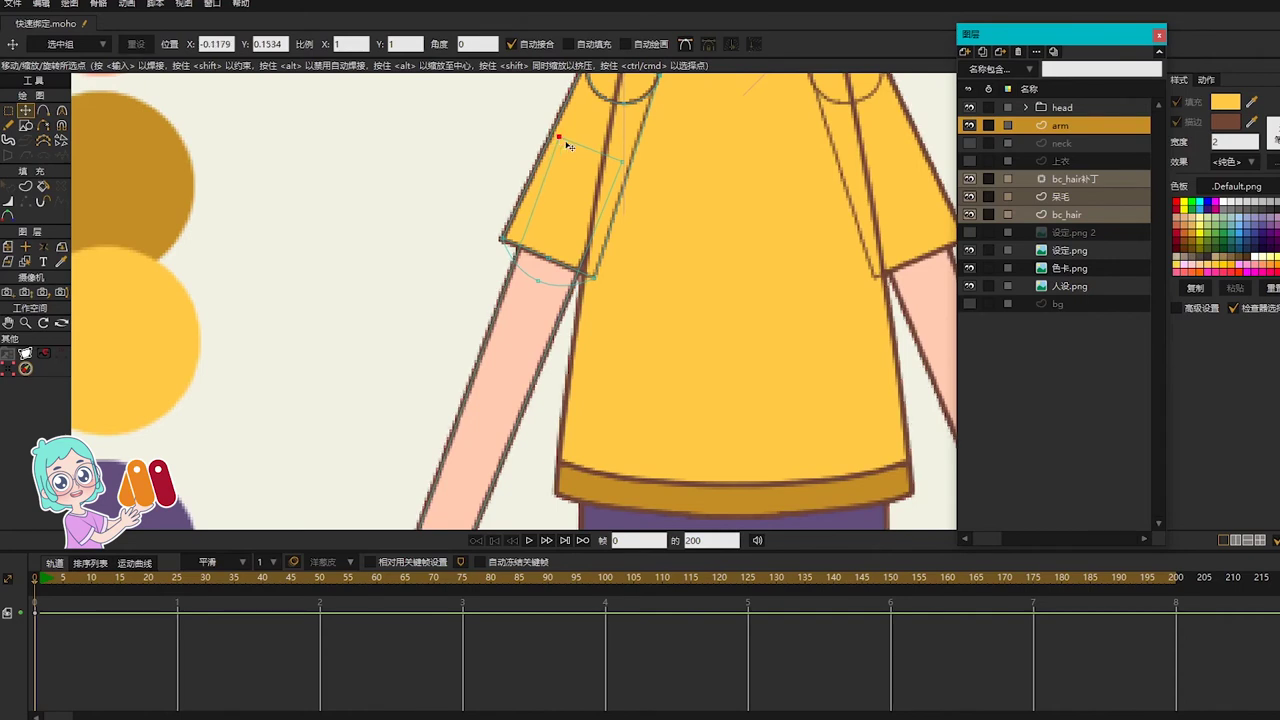
Step: Add an elbow point on each long side of the arm and set the inner one's curvature to about 0.3004
scroll(669, 208, "down", 2)
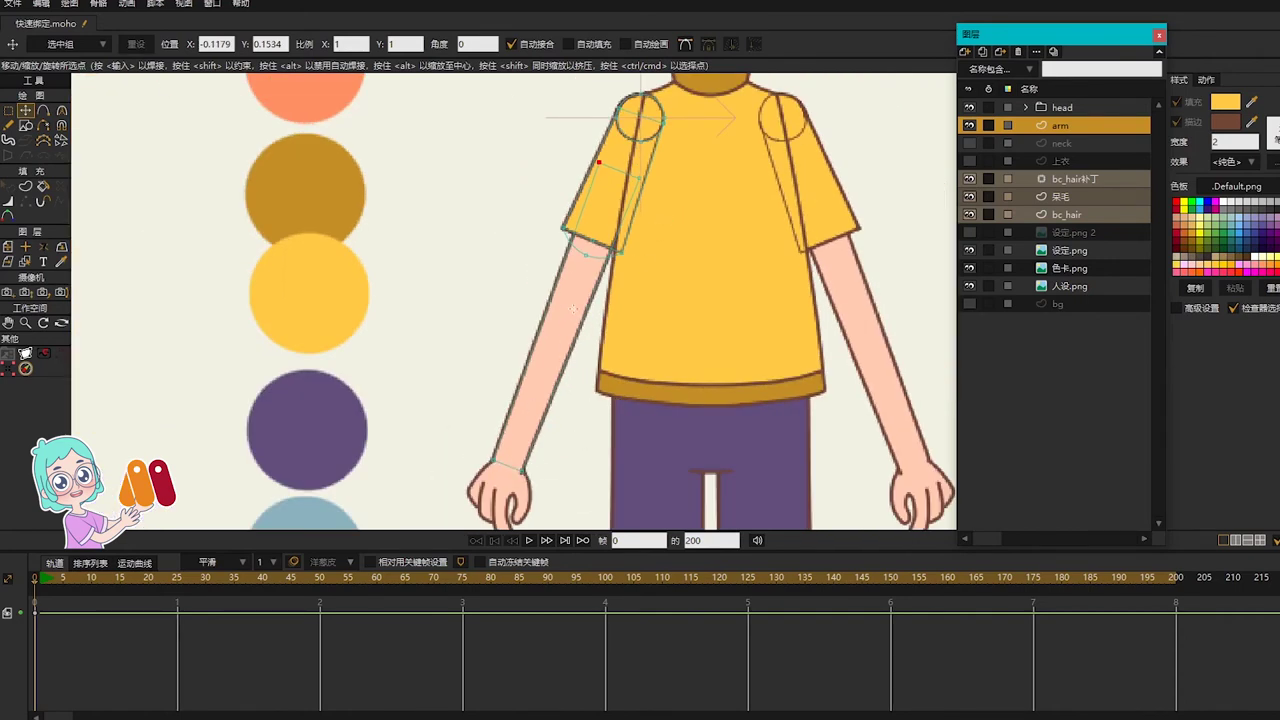
key("a")
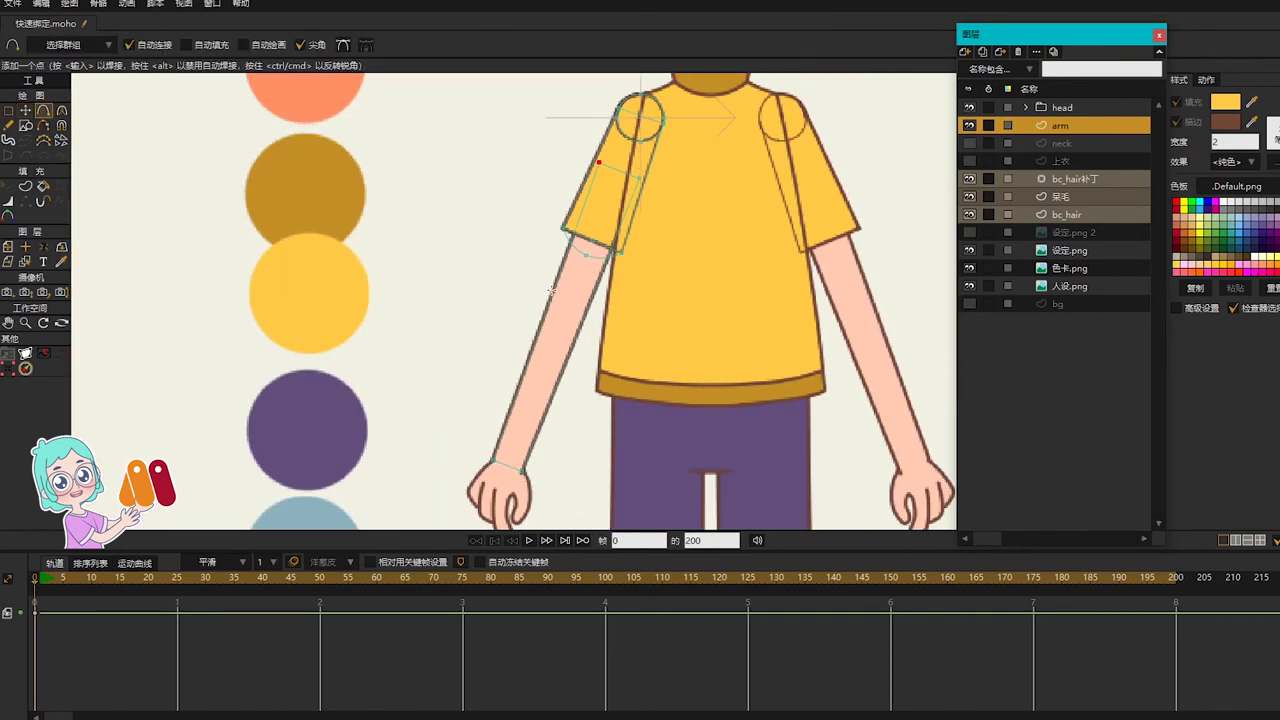
left_click(551, 291)
key("c")
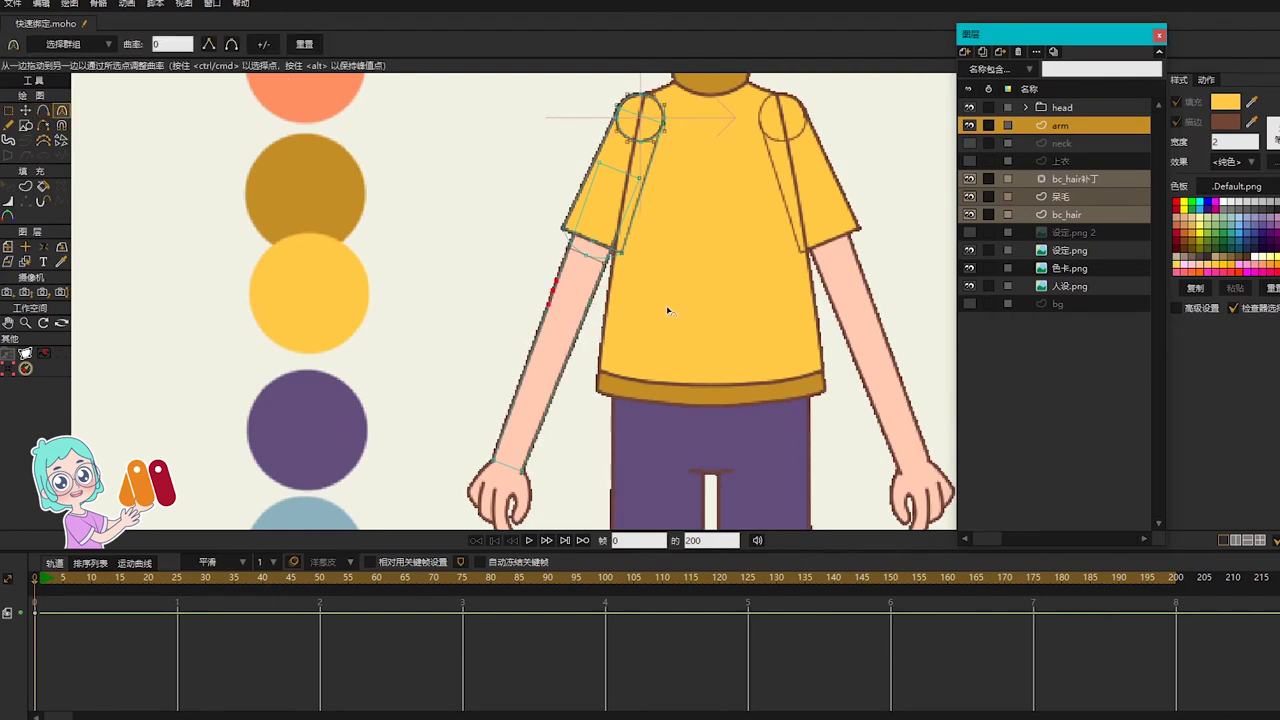
left_click_drag(667, 310, 825, 318)
left_click_drag(589, 304, 905, 343)
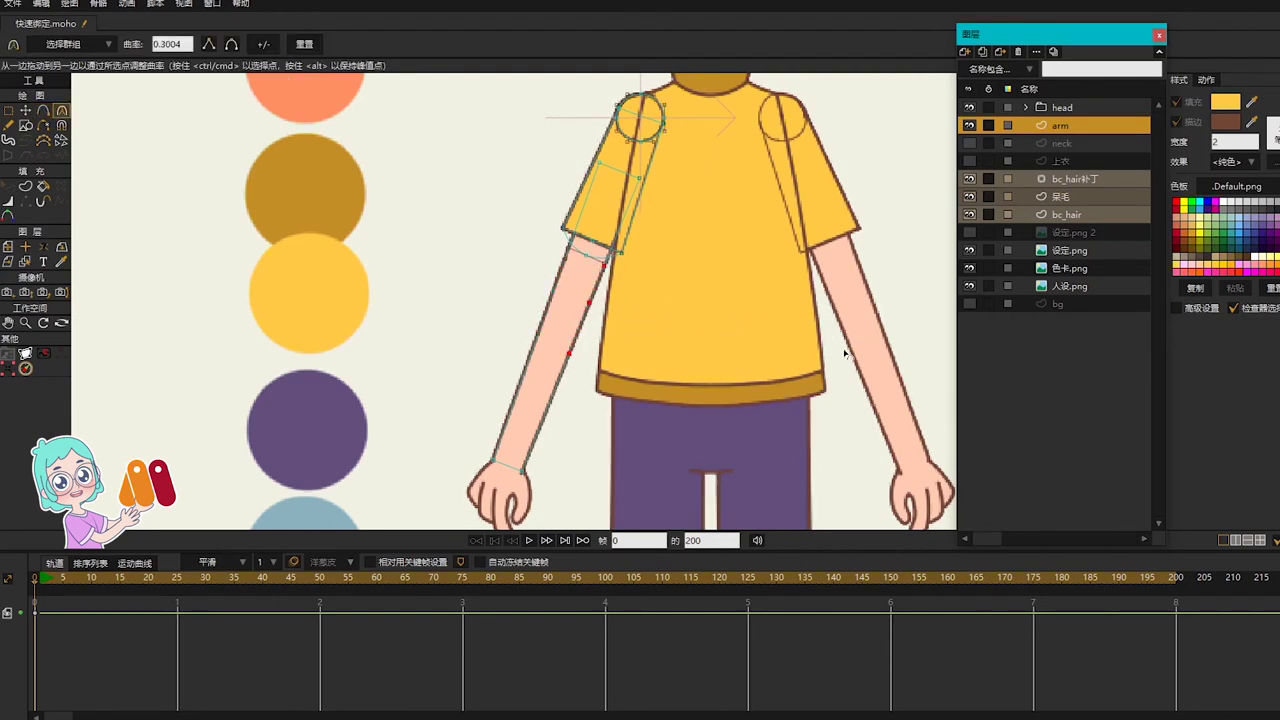
Step: Align the arm's two elbow points with the sketch, placing the inner one at about X -0.1277, Y 0.0062
scroll(568, 300, "up", 3)
key("t")
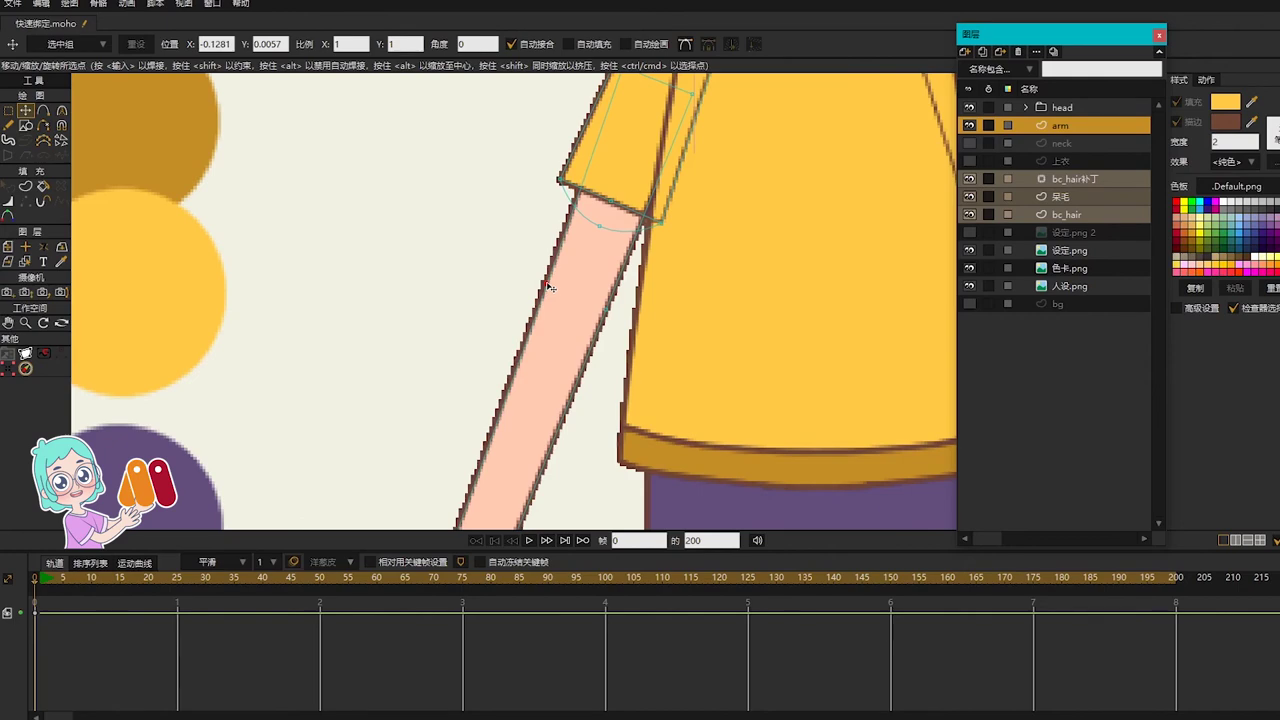
left_click(606, 310)
scroll(608, 311, "down", 3)
left_click_drag(627, 314, 608, 349)
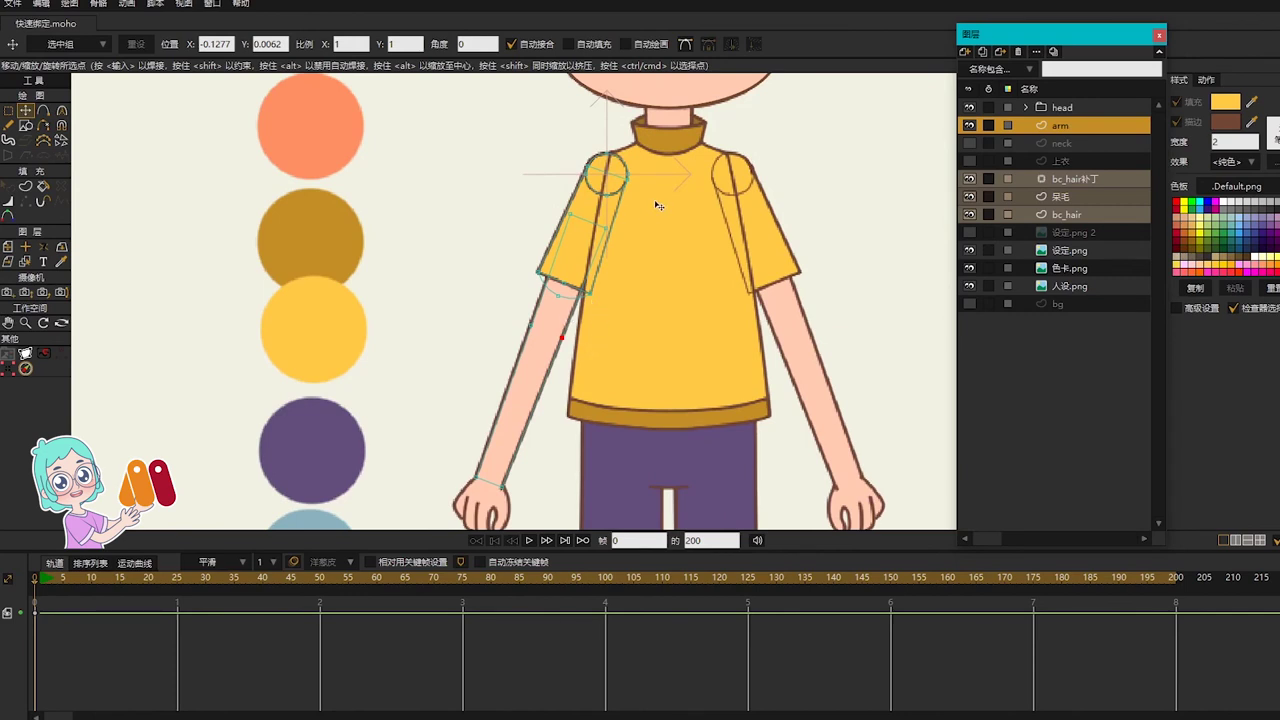
Step: Create a filled and outlined shape from the arm path, using the skin color sampled from the sketch
key("q")
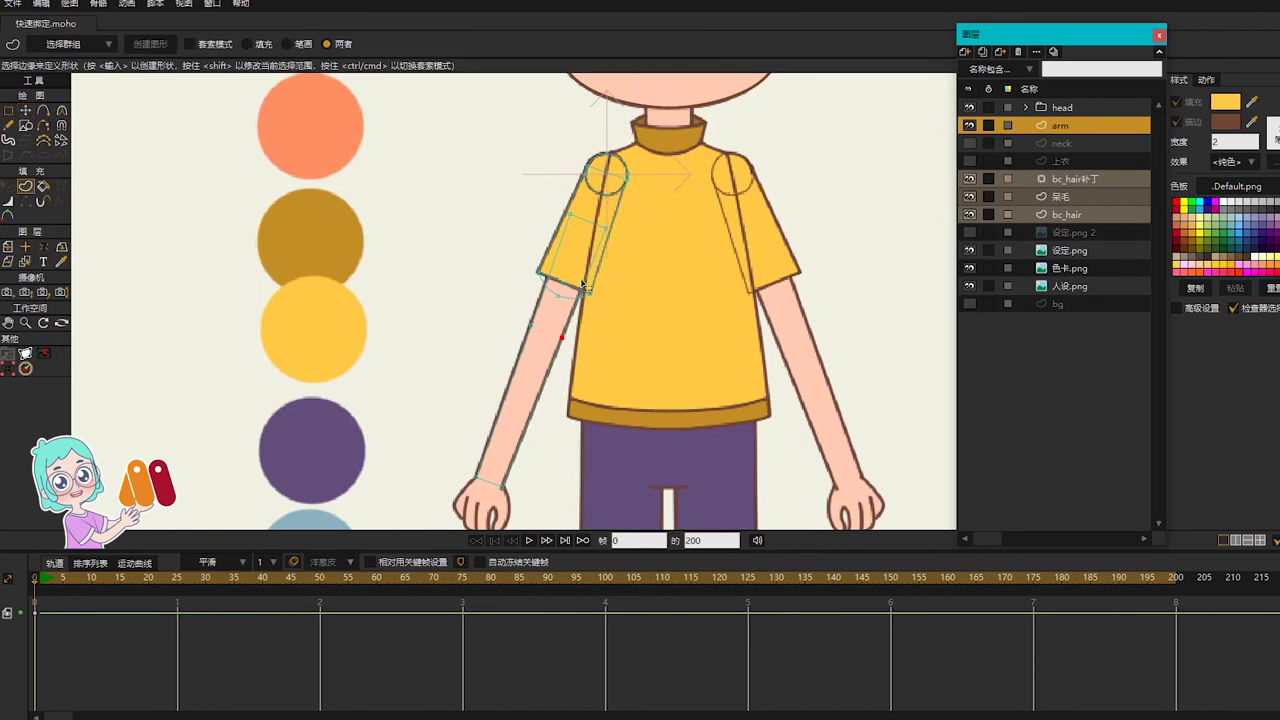
left_click(588, 274)
left_click_drag(1253, 104, 690, 90)
left_click(152, 44)
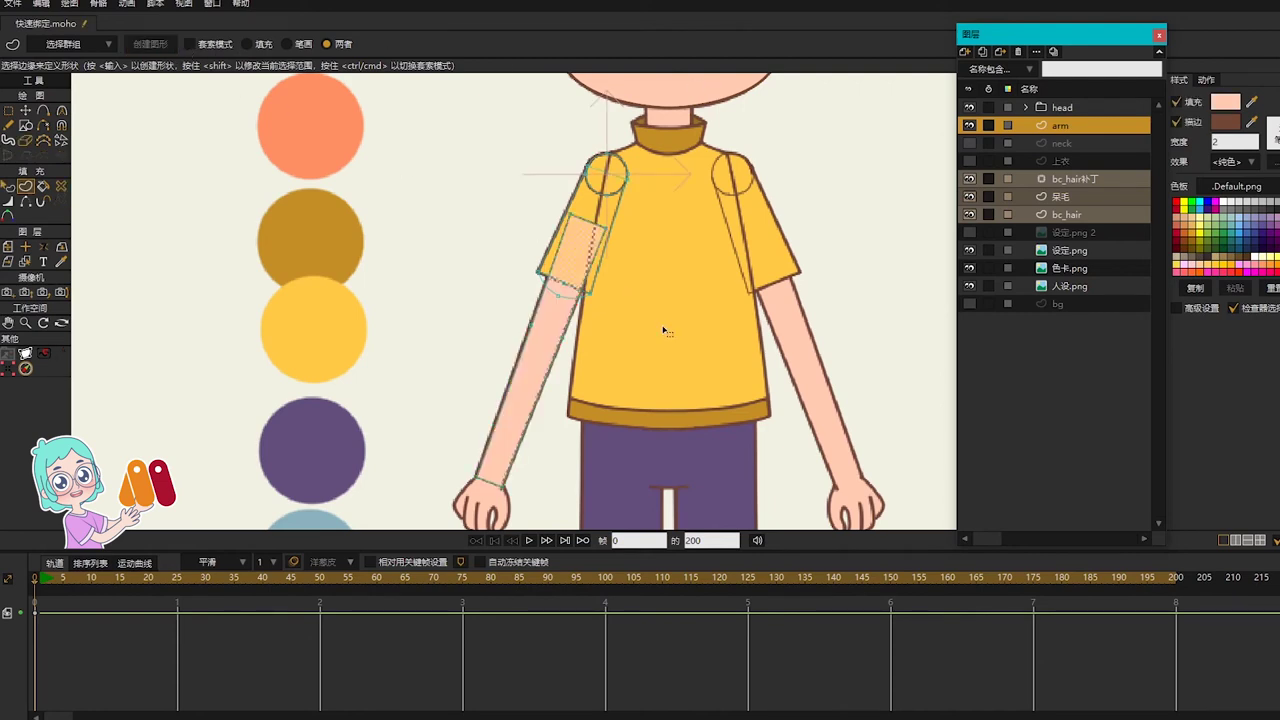
Step: Create the cuff lining shape below the sleeve edge with the darker yellow fill CD9B3B
left_click(1251, 101)
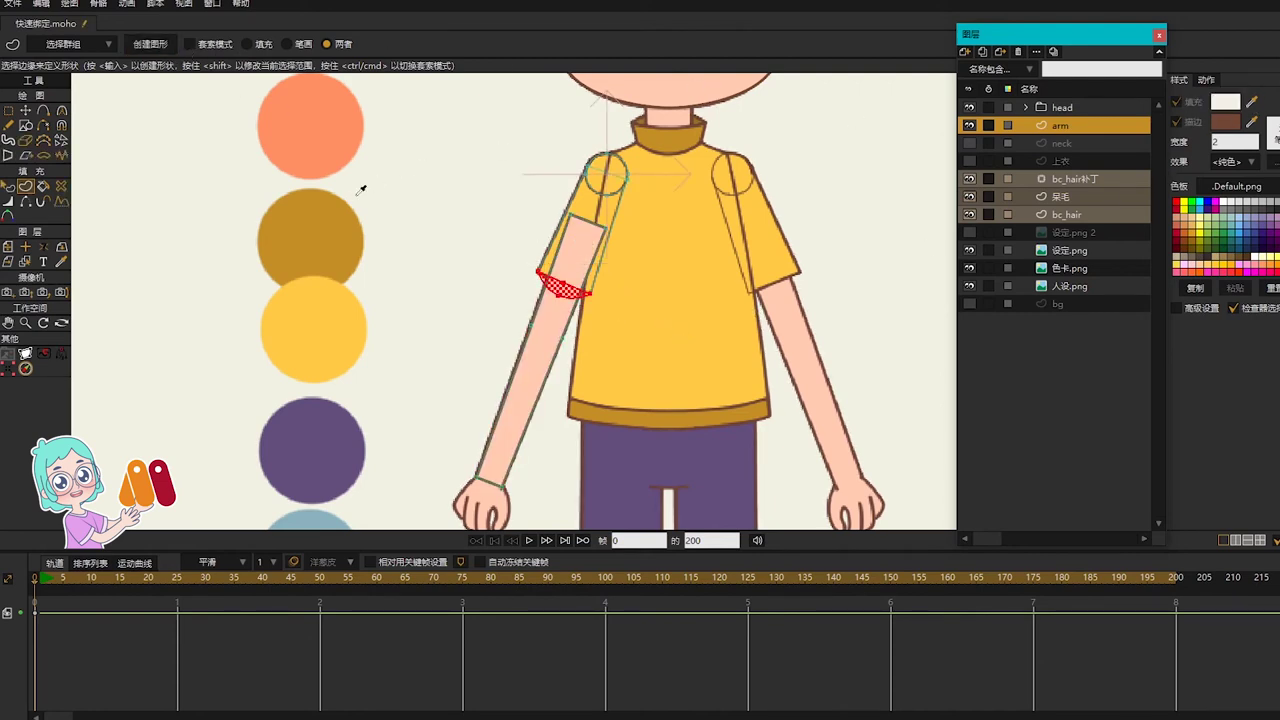
left_click(684, 228)
left_click(1226, 103)
left_click(878, 280)
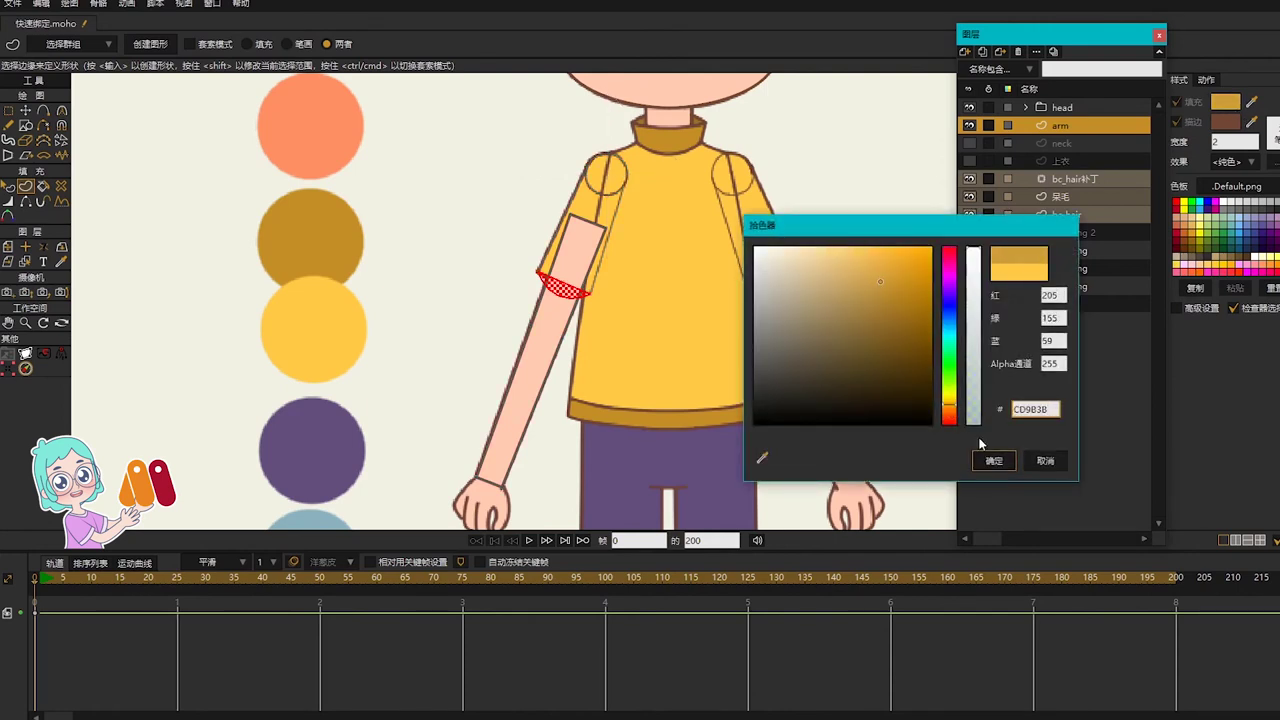
left_click(993, 465)
left_click(156, 46)
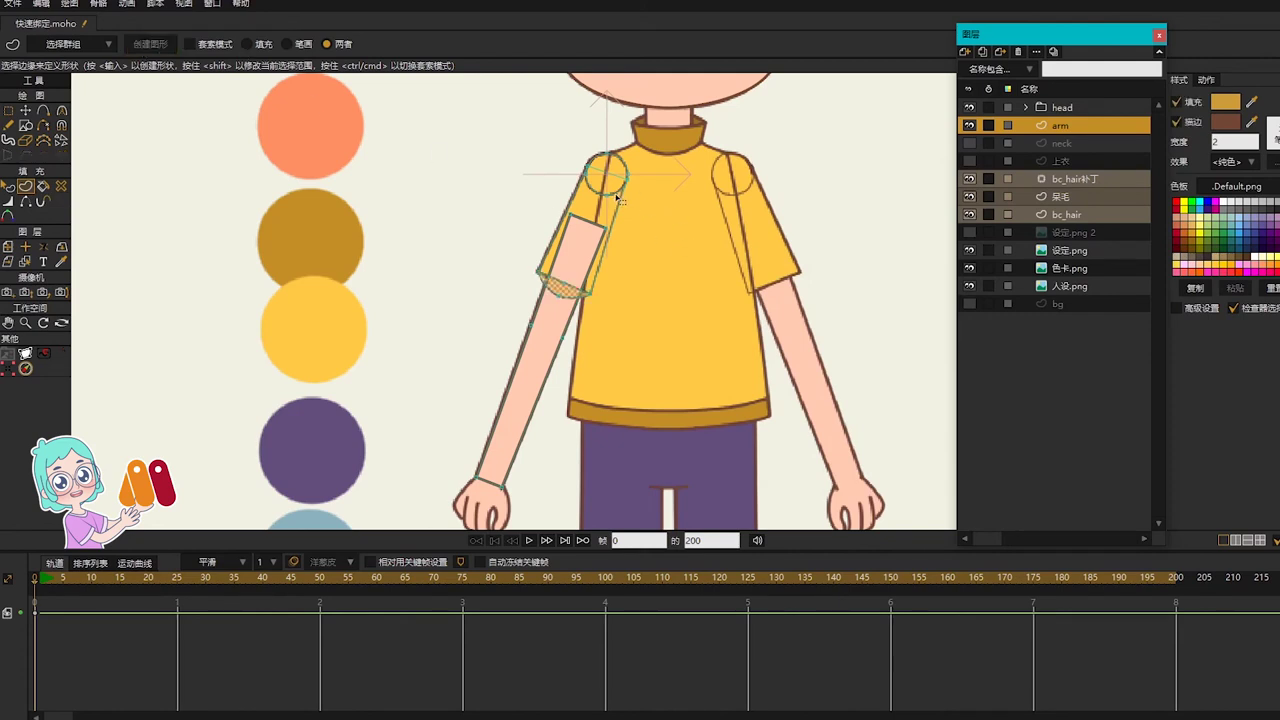
Step: Create filled shapes for the shoulder circle and the sleeve using the shirt's yellow color
scroll(617, 198, "up", 2)
left_click(616, 218)
left_click(625, 147)
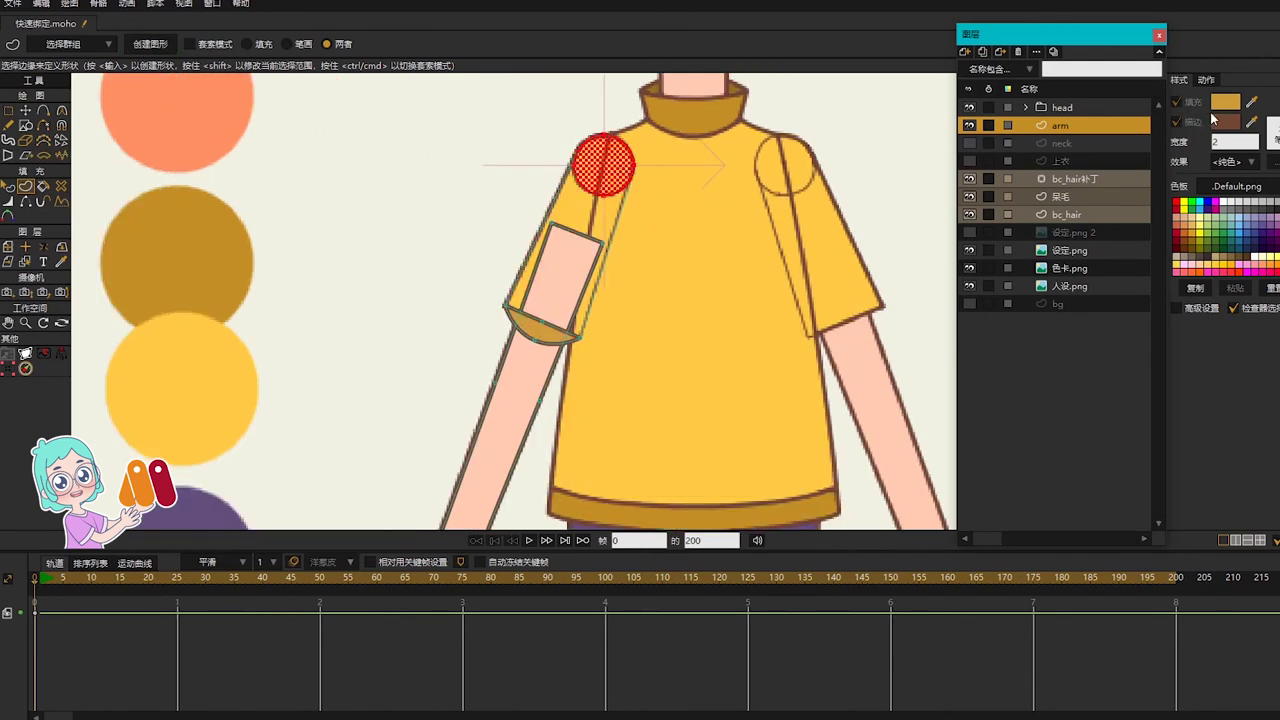
left_click(172, 49)
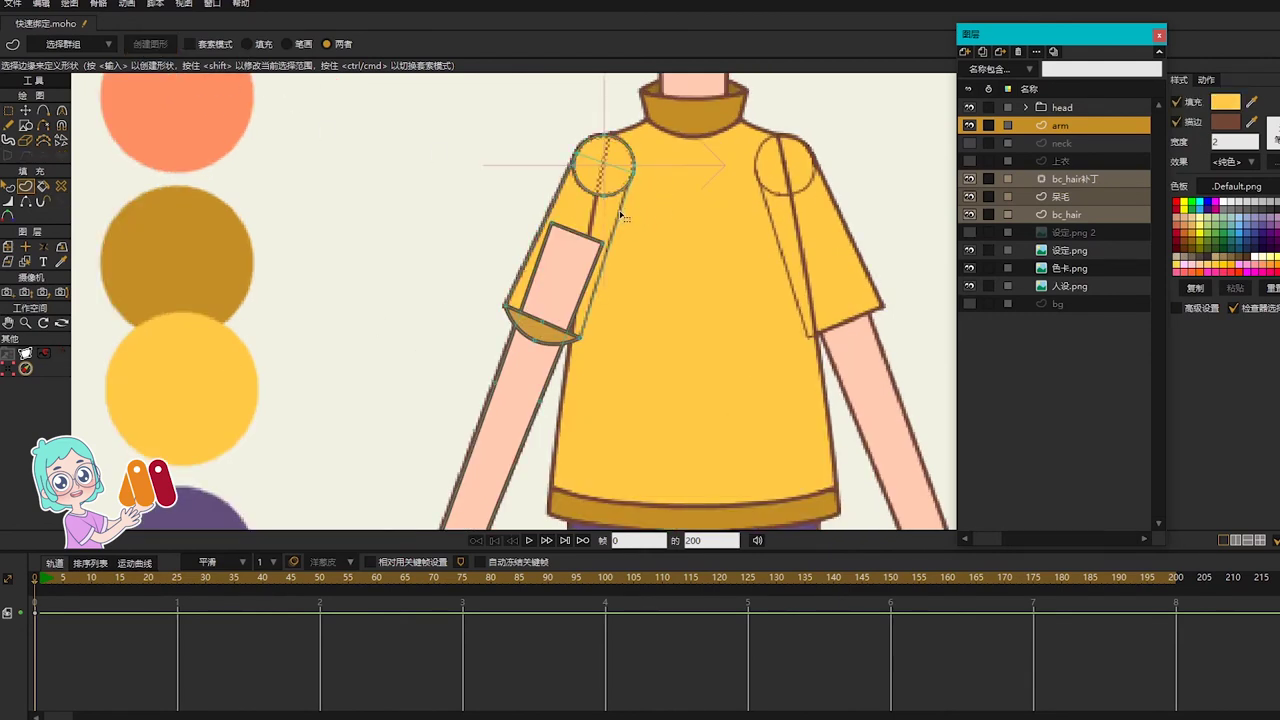
left_click(621, 213)
left_click(142, 48)
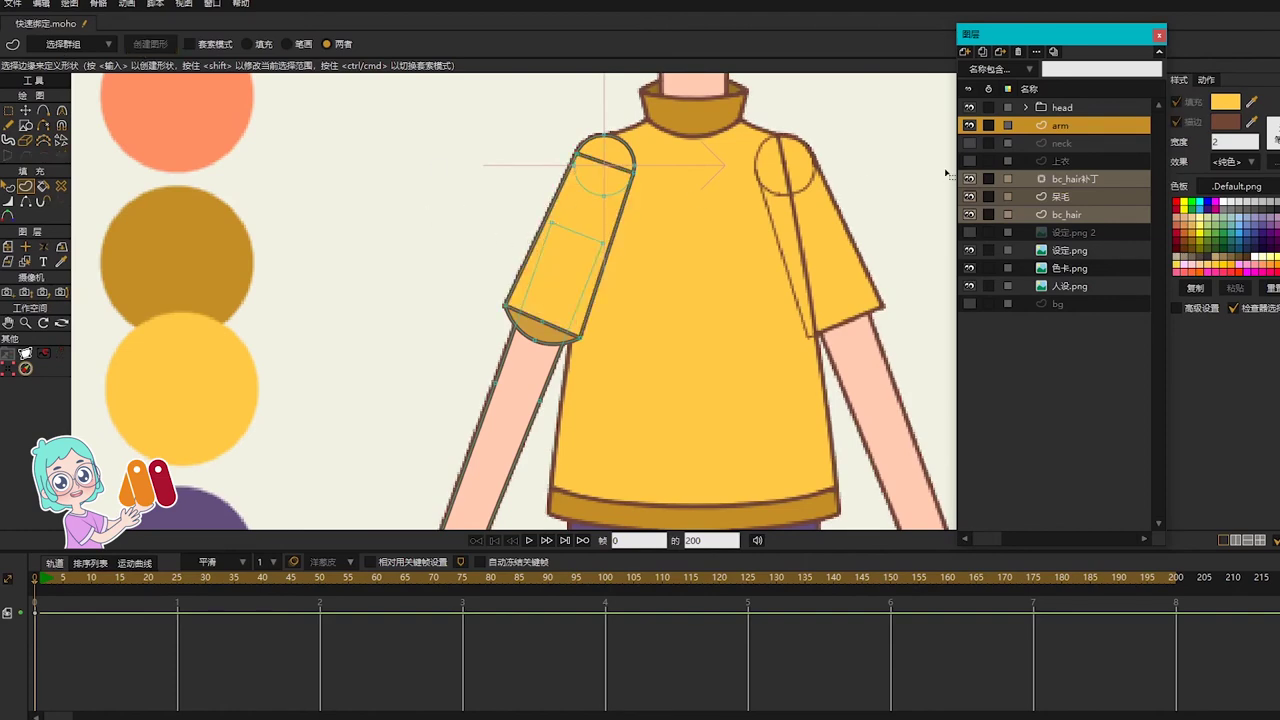
Step: Hide the outline segments crossing the inside of the shoulder where the circle meets the sleeve
scroll(620, 195, "up", 2)
key("h")
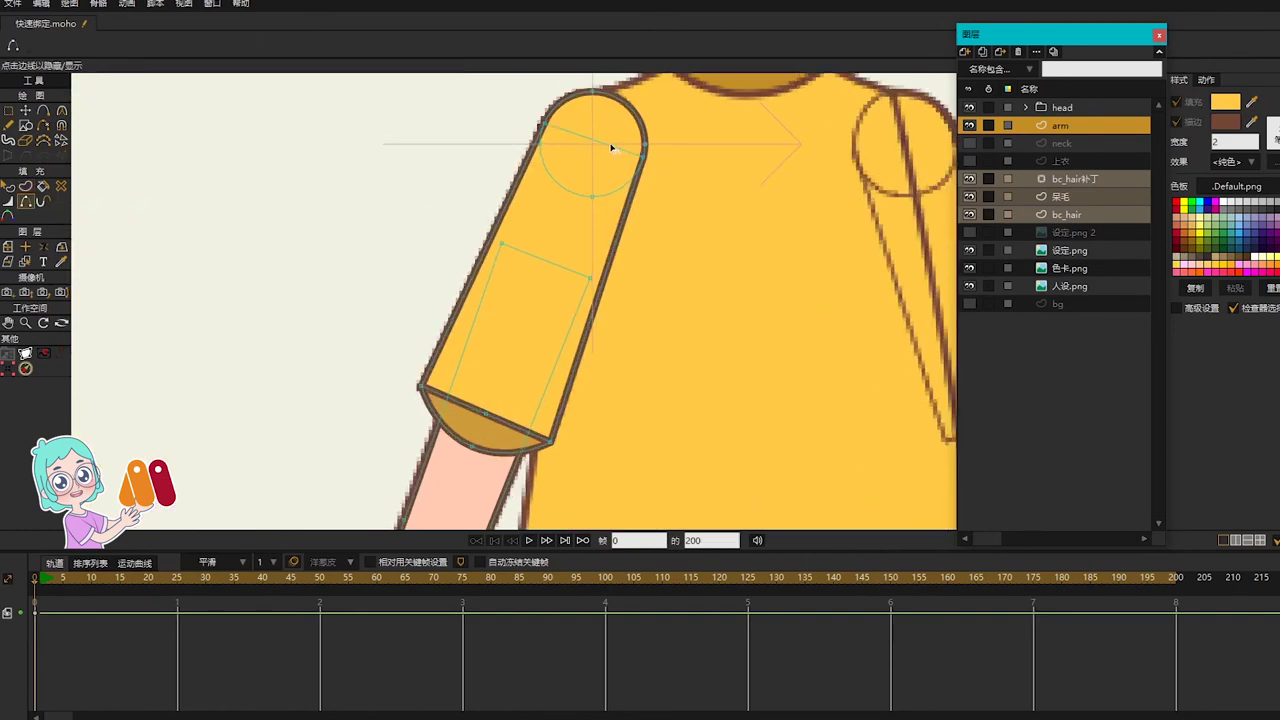
scroll(693, 238, "down", 1)
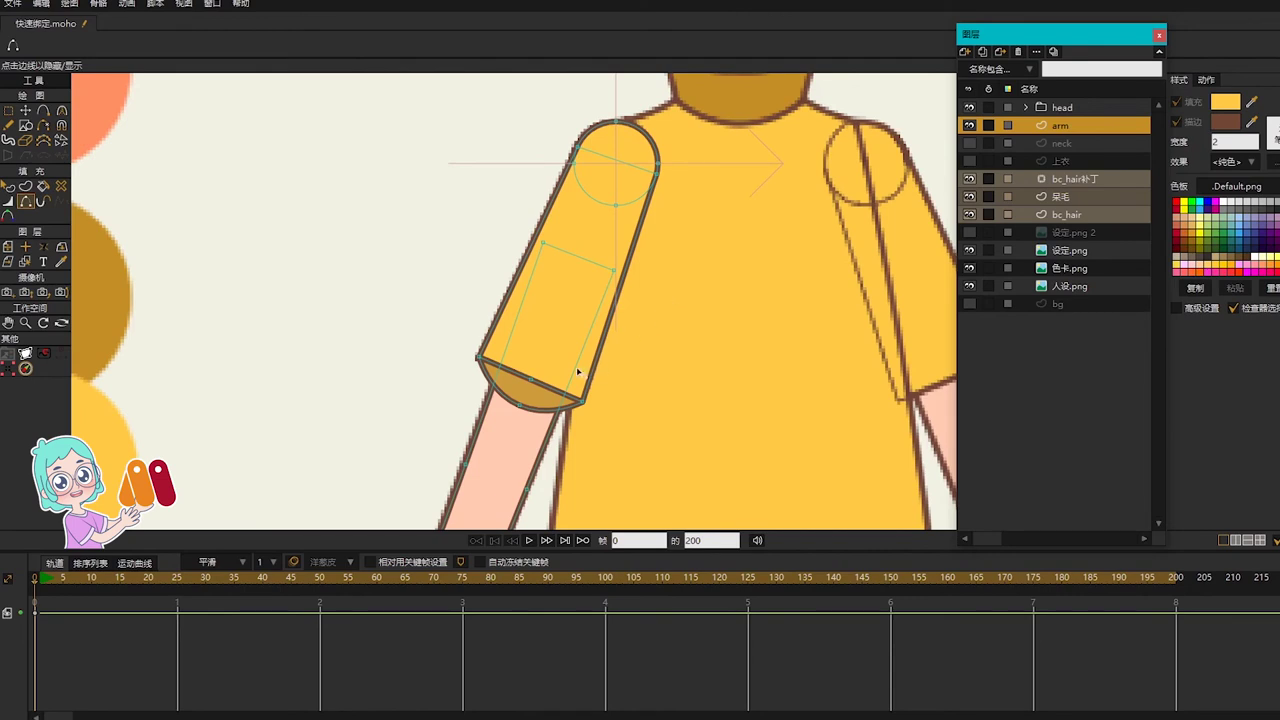
Step: Select the darker cuff lining shape and send it behind the arm
key("q")
left_click(546, 398)
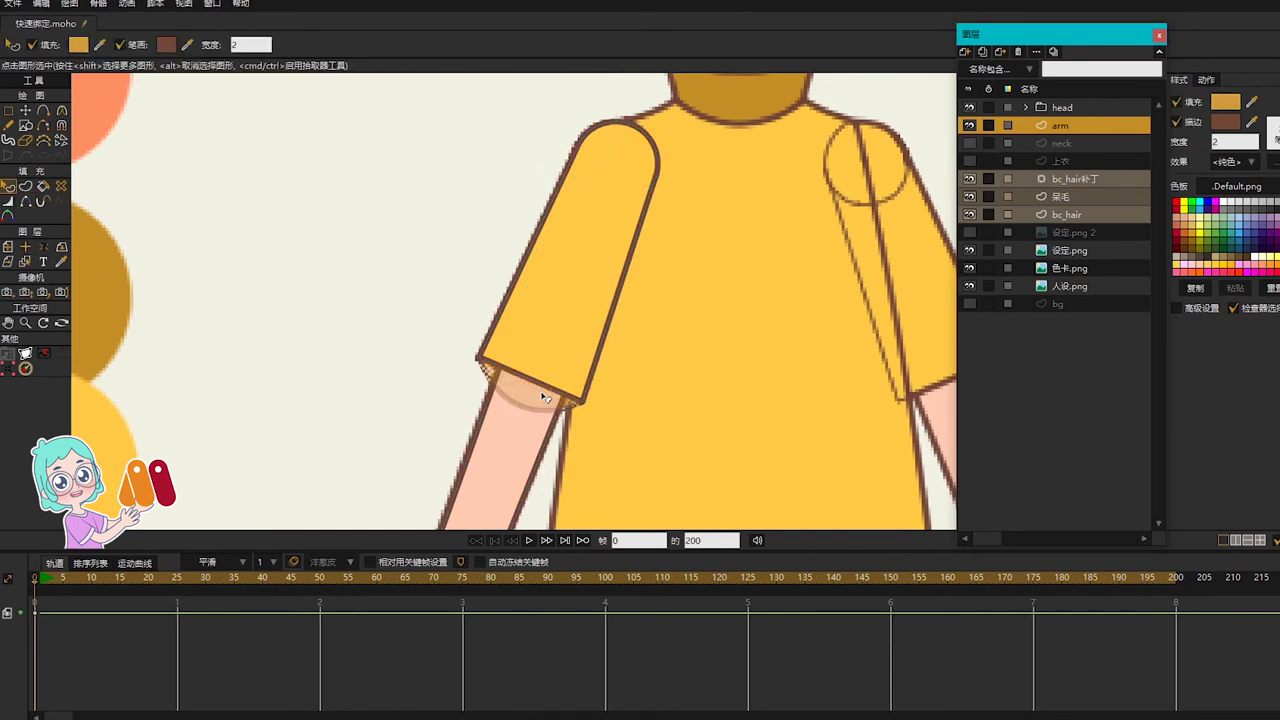
left_click(606, 453)
Step: Bow the sleeve's cuff edge downward and move the lining's midpoint above it to about X -0.1233, Y 0.0741
scroll(589, 434, "up", 3)
key("g")
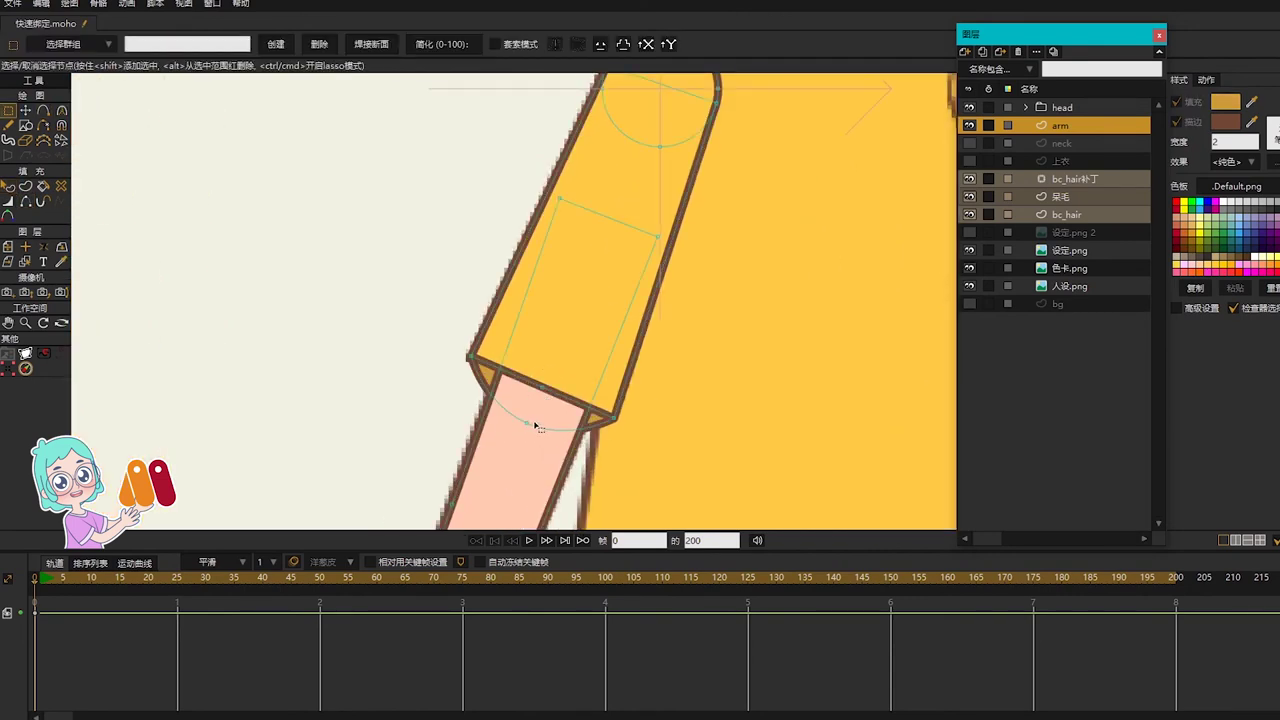
key("t")
left_click_drag(536, 432, 603, 389)
key("c")
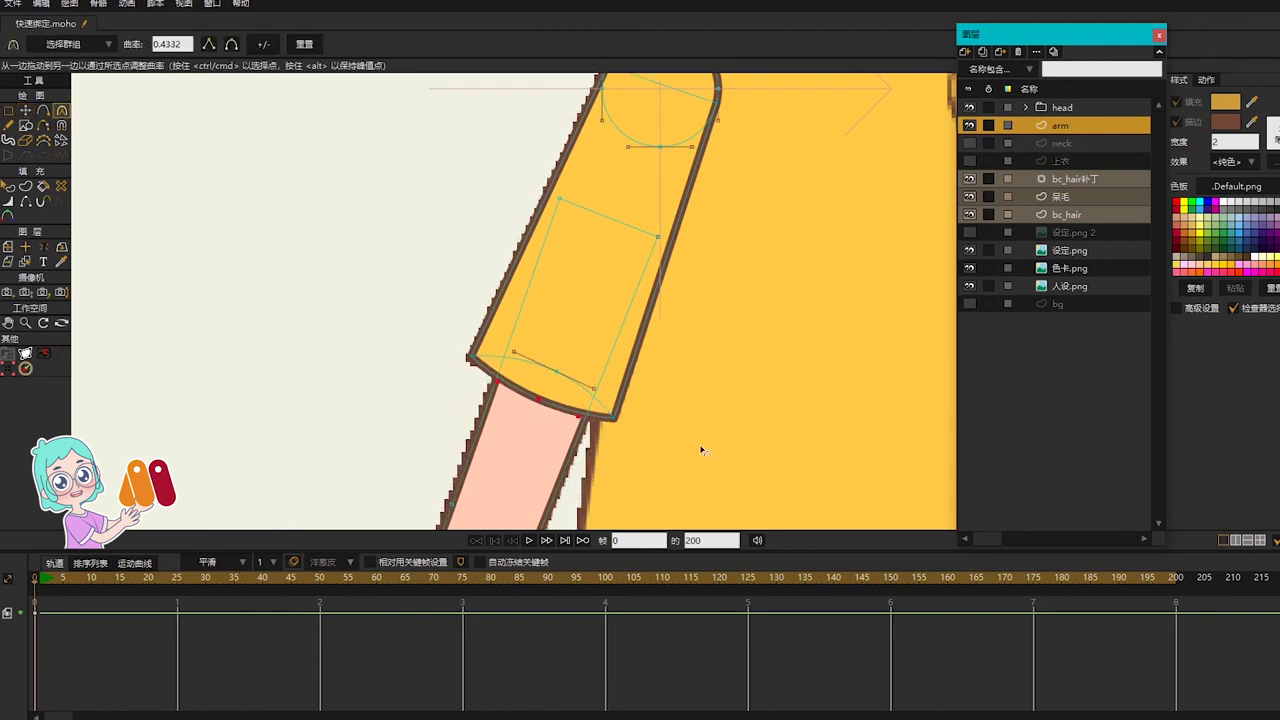
key("t")
left_click_drag(559, 372, 548, 381)
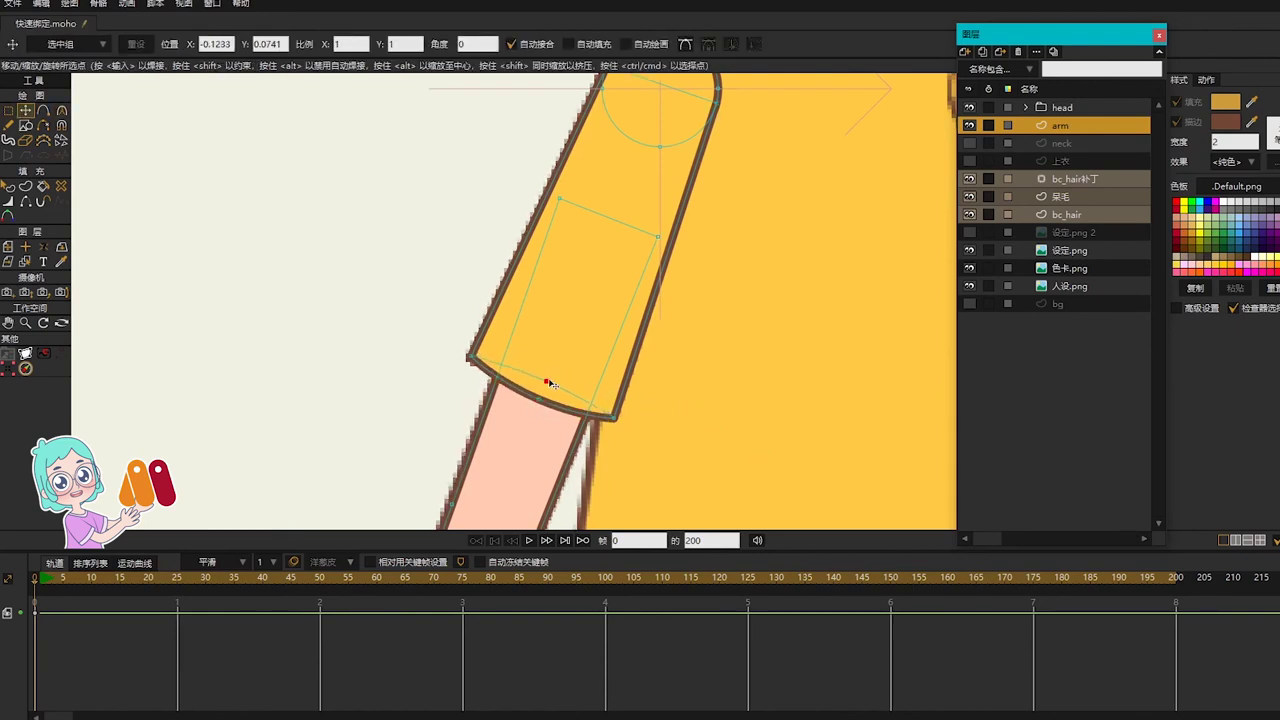
Step: Create a new vector layer named hand above the arm layer
scroll(703, 367, "down", 2)
left_click_drag(786, 411, 750, 291)
scroll(749, 290, "down", 2)
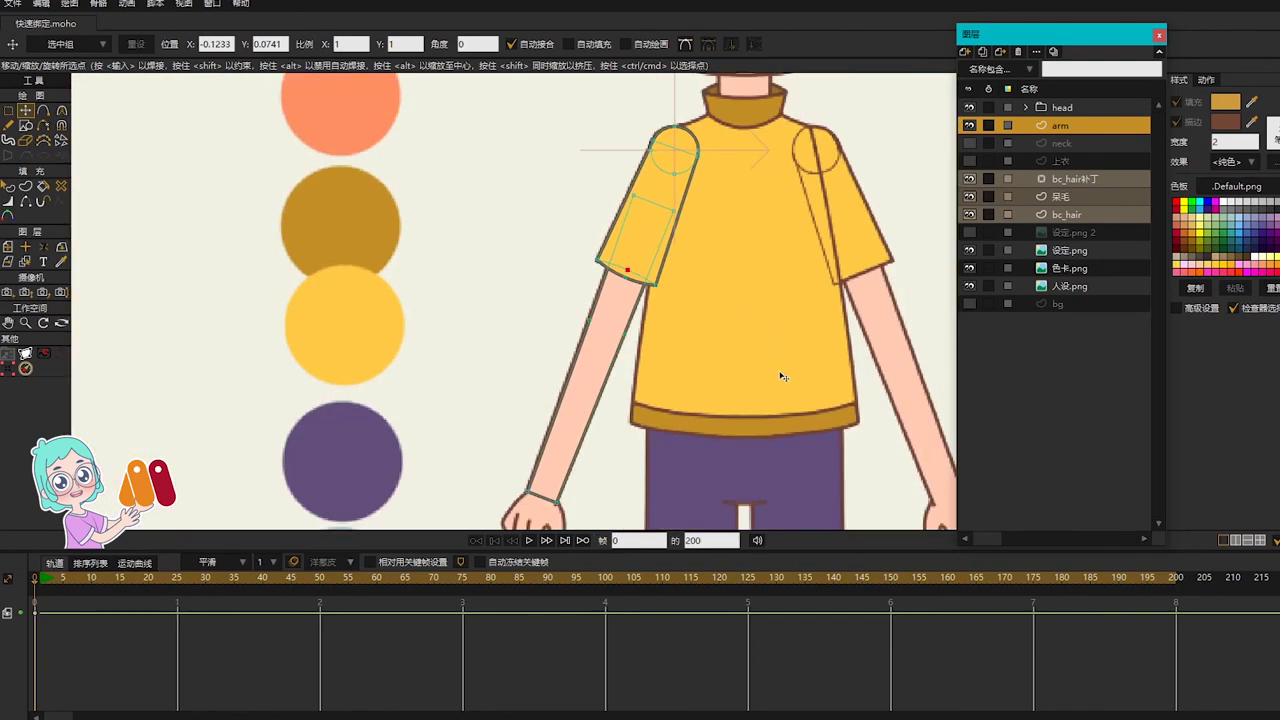
left_click_drag(783, 376, 737, 277)
left_click(966, 54)
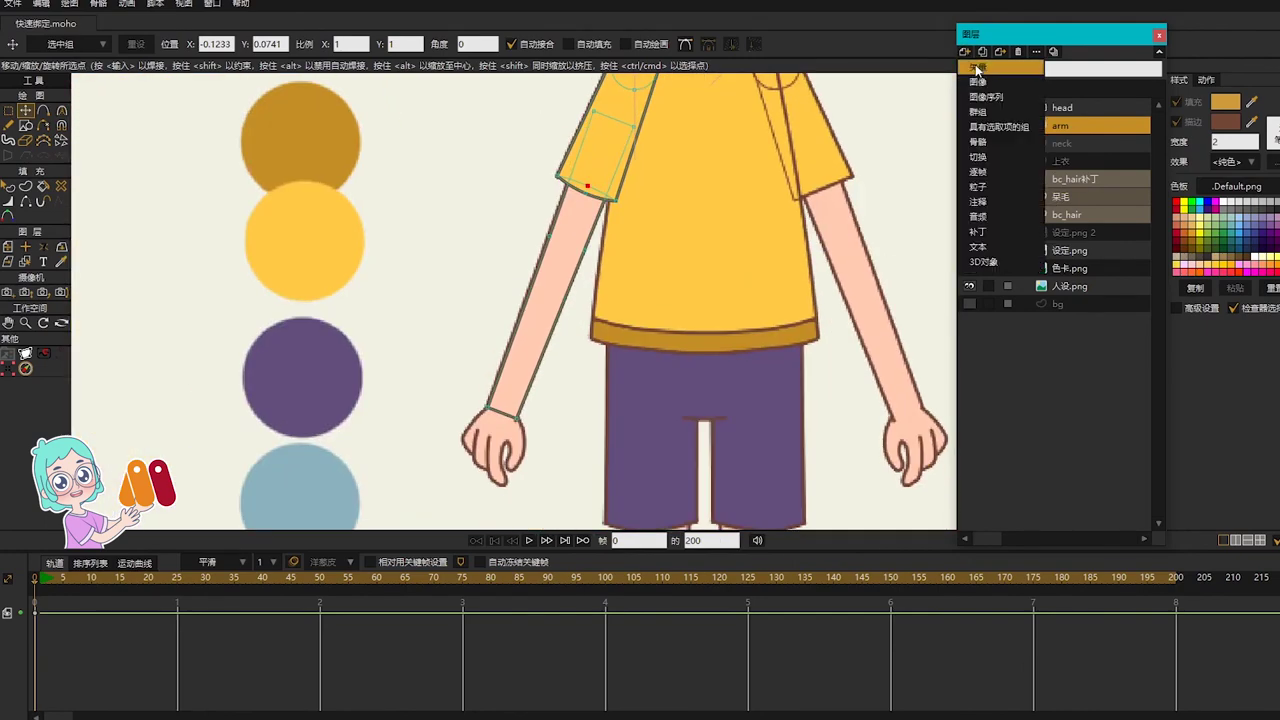
left_click(976, 68)
type("hand")
key("Return")
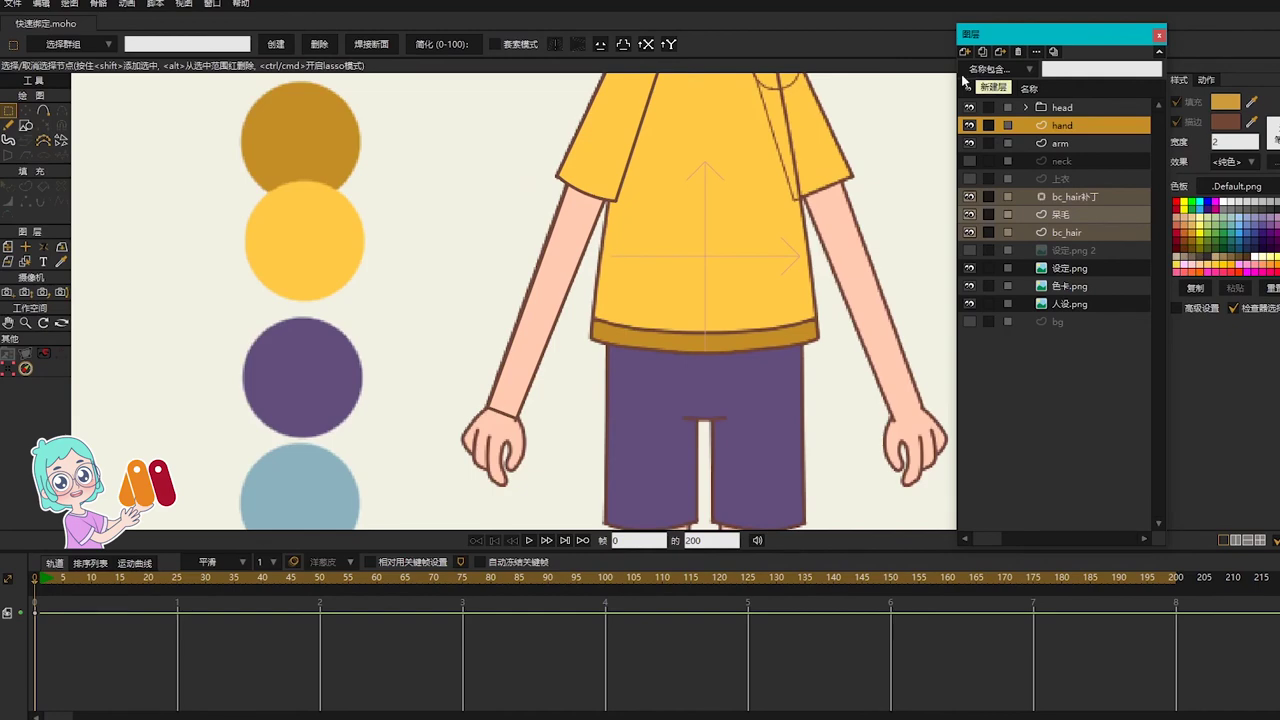
Step: Trace the left-hand hand as a closed smooth outline from the wrist around the fingers and thumb, and make its two wrist corners sharp
scroll(500, 470, "up", 5)
key("a")
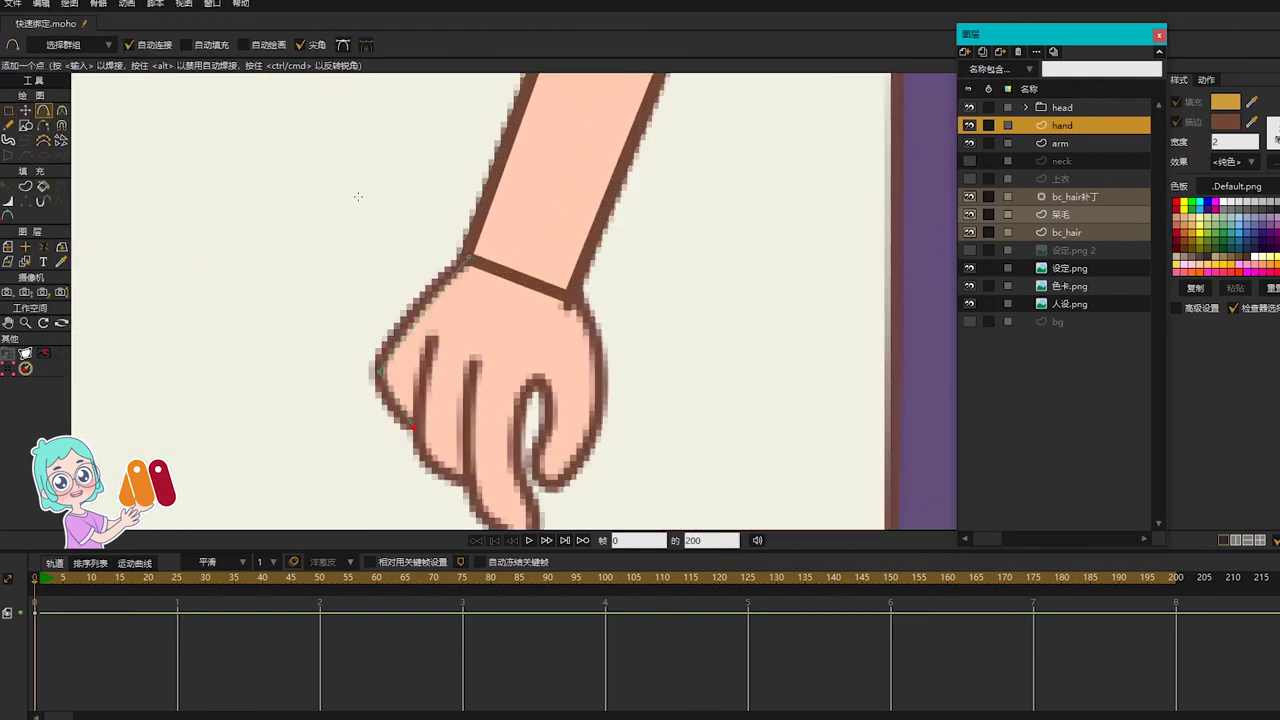
left_click(318, 49)
left_click_drag(468, 257, 379, 373)
mouse_move(379, 373)
left_mouse_down()
mouse_move(435, 470)
mouse_move(472, 487)
left_mouse_up()
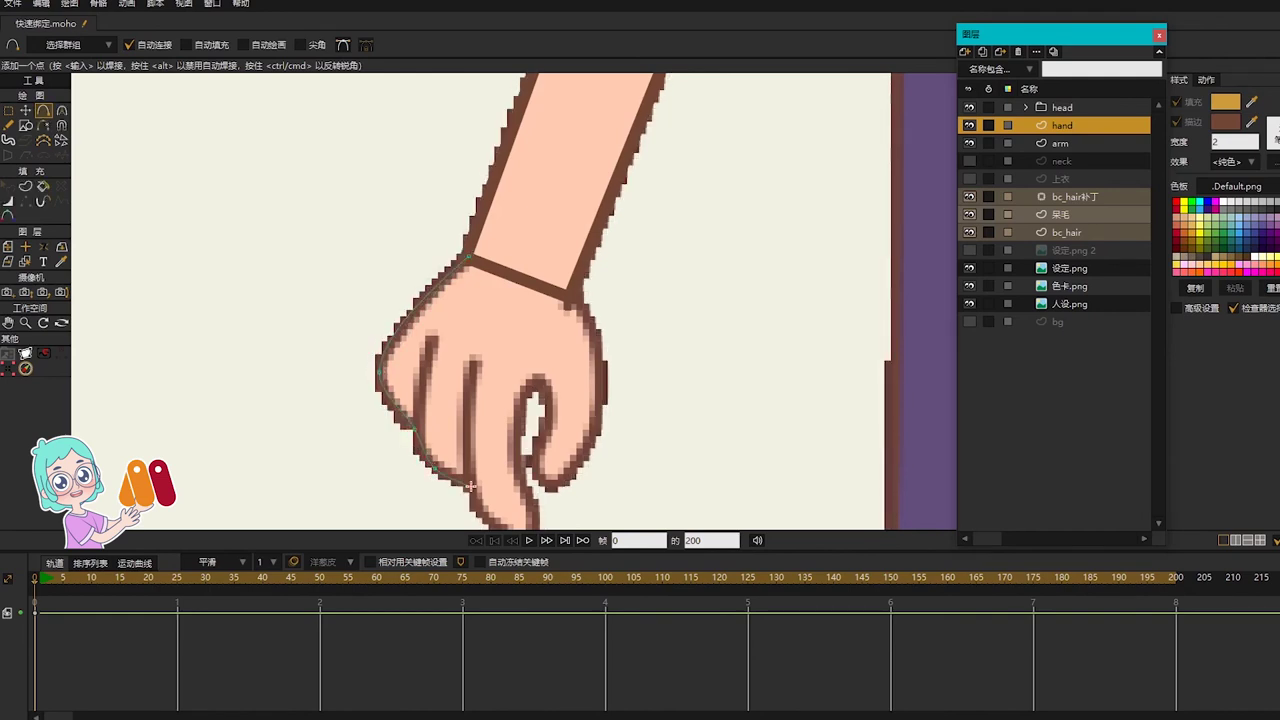
left_click_drag(502, 403, 487, 382)
left_click_drag(437, 425, 500, 451)
left_click_drag(500, 451, 506, 323)
left_click_drag(506, 323, 509, 379)
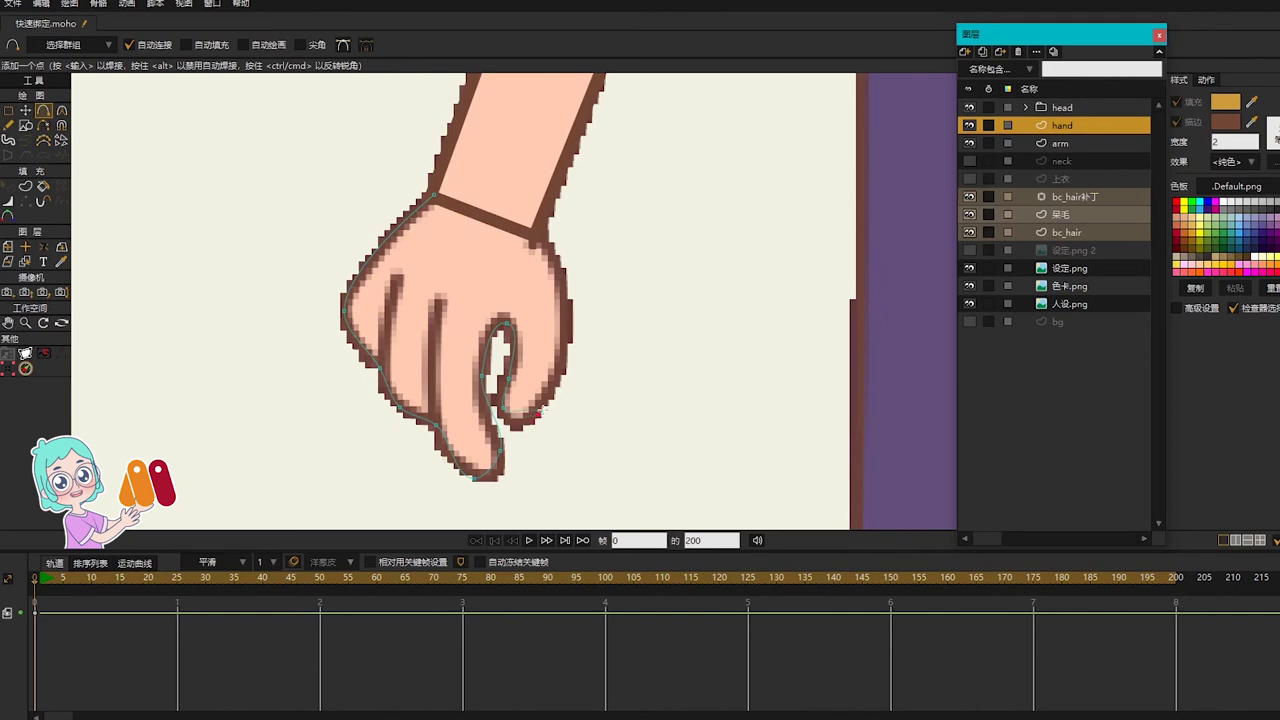
left_click(568, 340)
left_click(536, 234)
left_click(436, 196)
key("g")
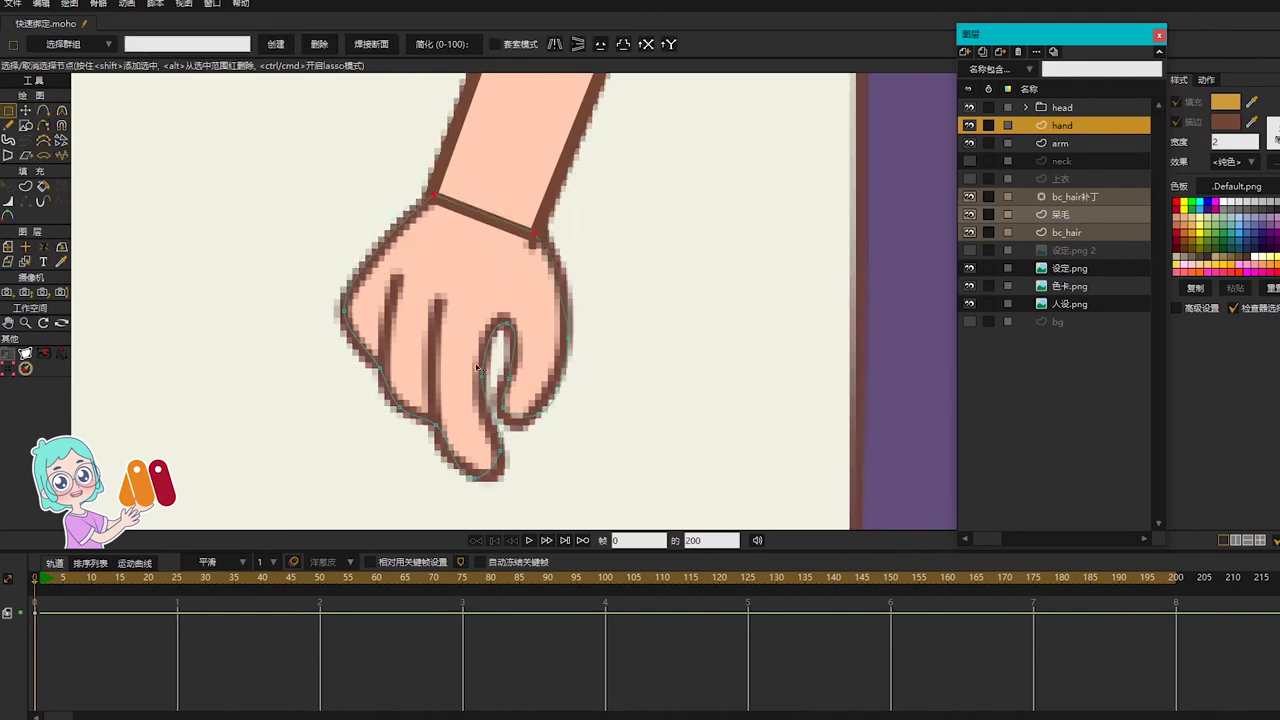
Step: Draw the crease line between the hand's two outermost fingers and curve it along the sketch
key("a")
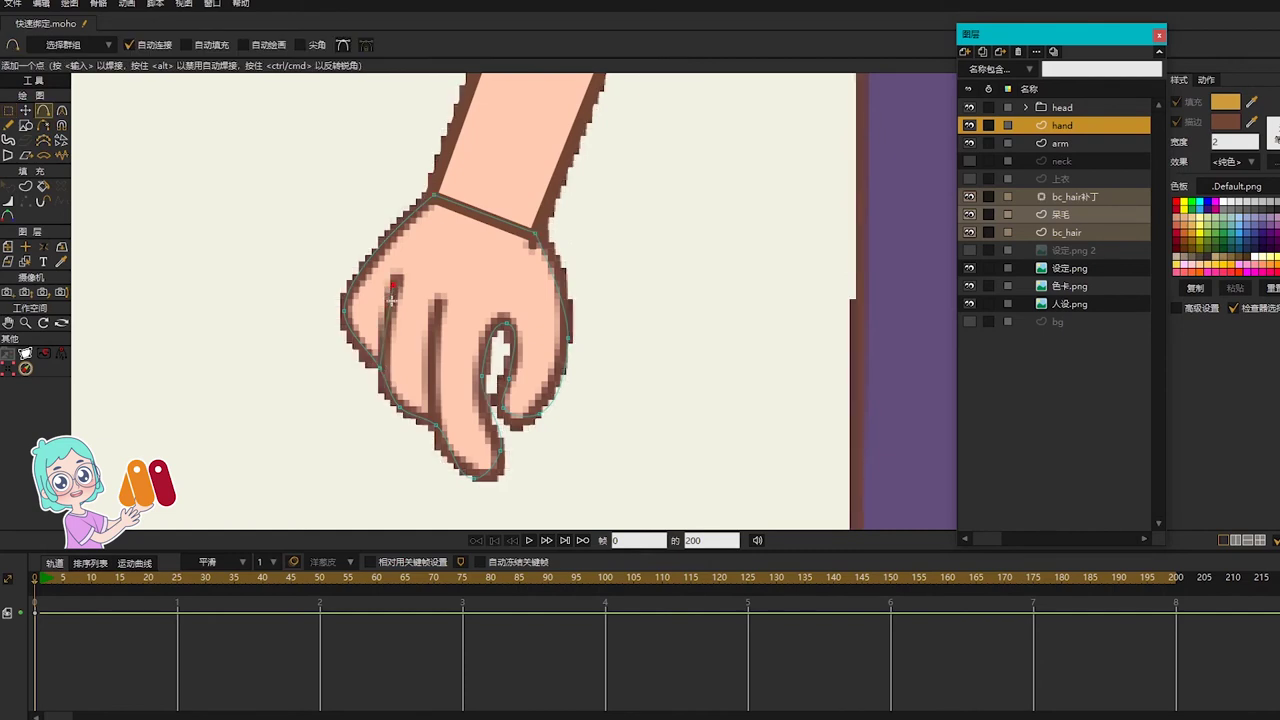
scroll(433, 386, "up", 2)
key("g")
mouse_move(321, 332)
left_mouse_down()
mouse_move(418, 413)
mouse_move(325, 357)
left_mouse_up()
key("c")
left_click_drag(304, 308, 363, 283)
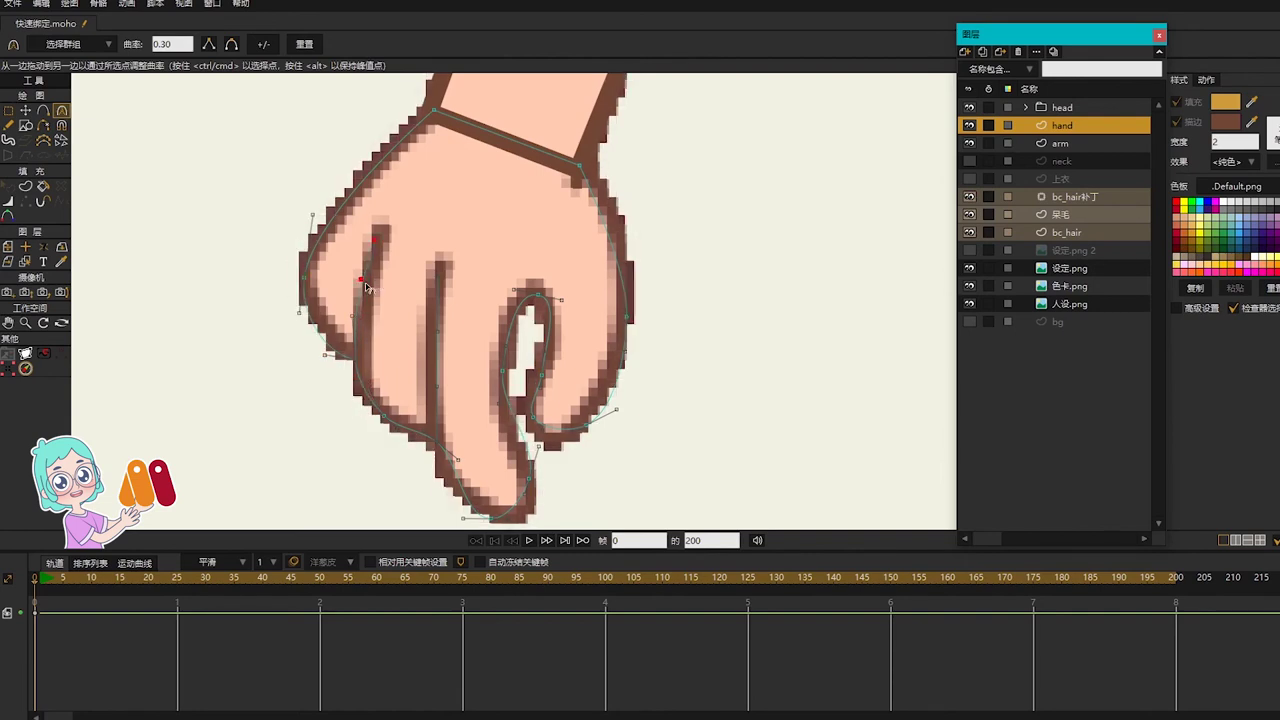
Step: Reshape the lower outline of the second finger, adjusting its points and curve handles to follow the sketch
left_click_drag(420, 436, 381, 415)
left_click(385, 418)
key("t")
key("c")
left_click(360, 384)
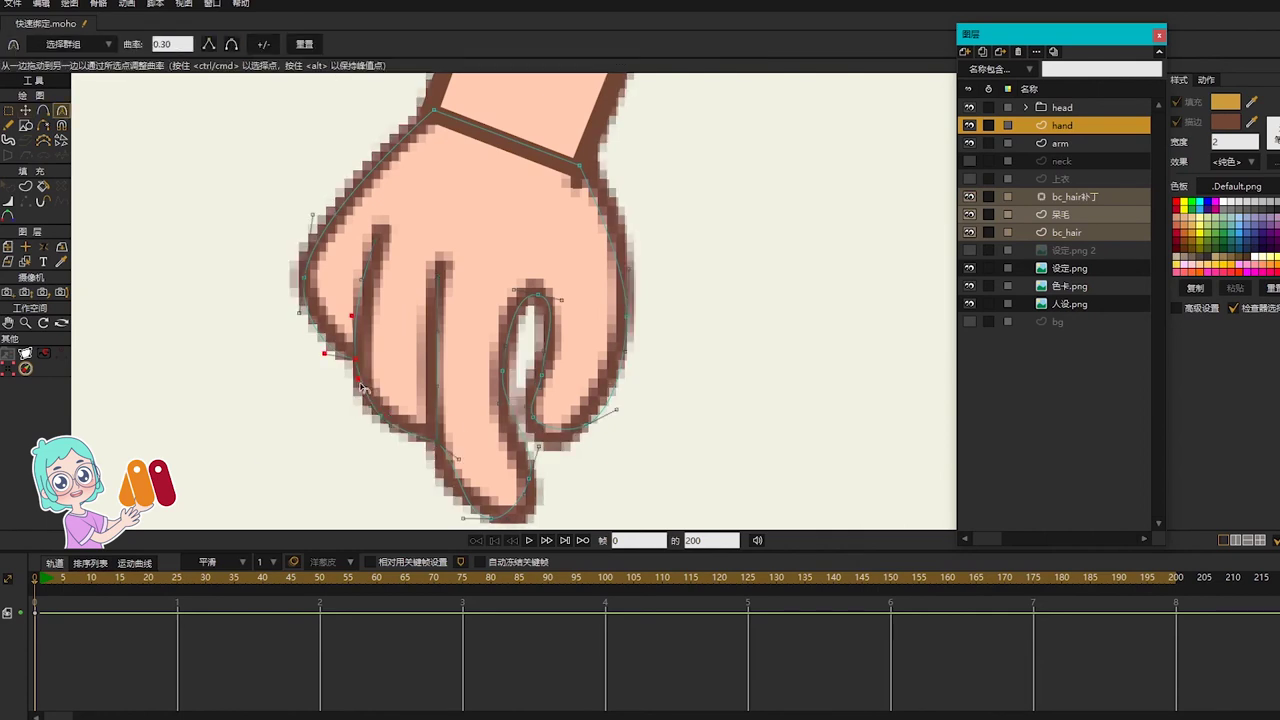
left_click_drag(458, 461, 442, 474)
Step: Draw the second finger crease upward from the outline and bend it to match the sketch
left_click_drag(437, 388, 428, 389)
left_click(438, 275)
left_click_drag(437, 334, 430, 334)
Step: Round the longest finger's tip to match the sketch and refine the curvature where it meets the second crease
left_click_drag(564, 460, 542, 406)
key("t")
left_click_drag(469, 464, 487, 461)
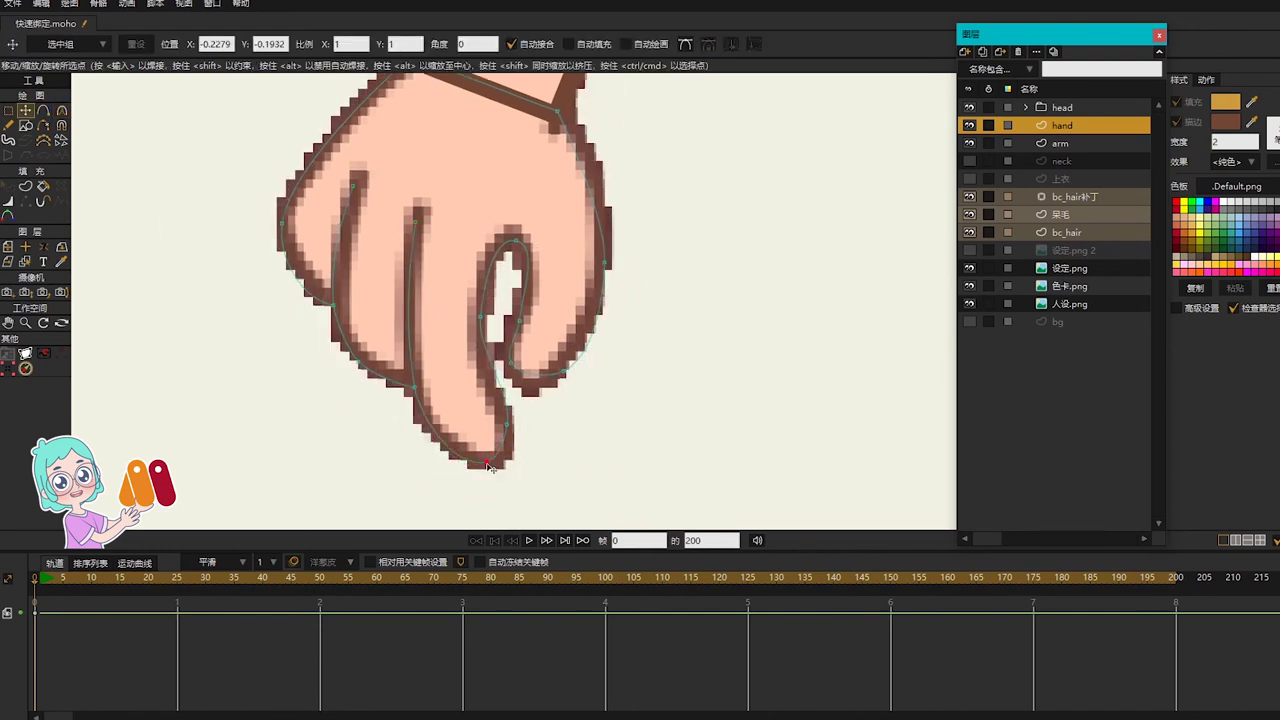
key("c")
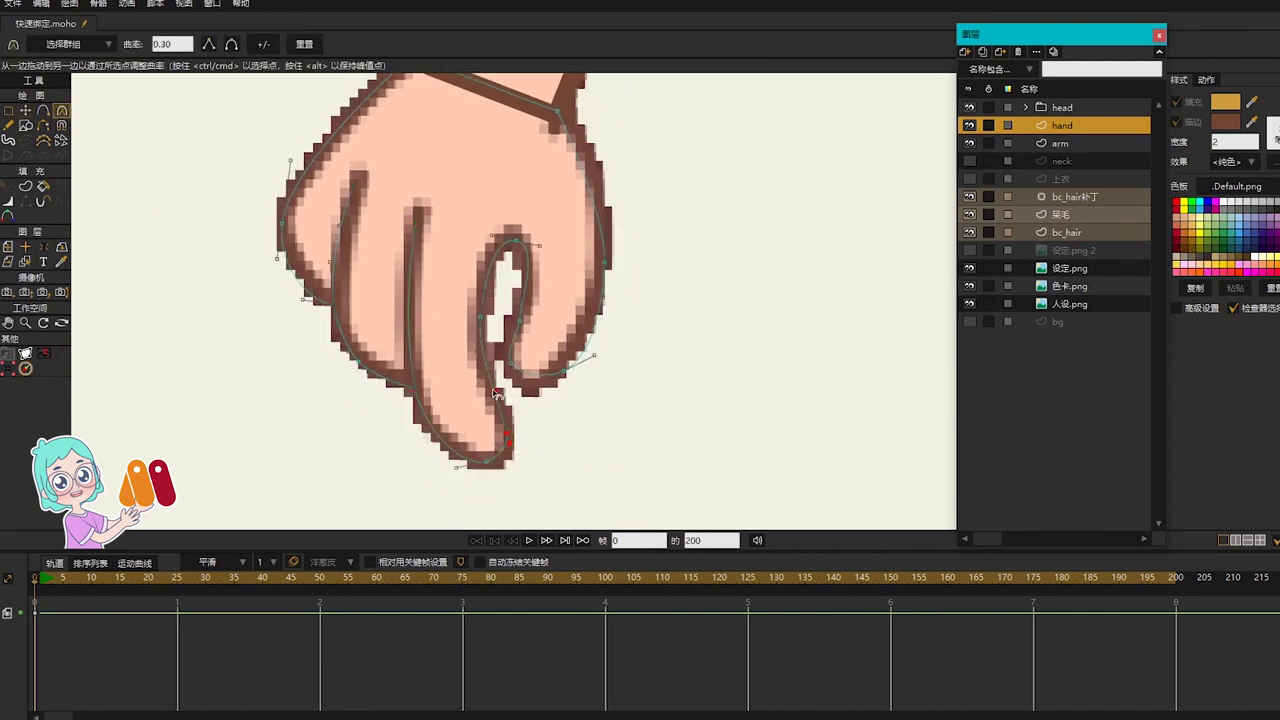
mouse_move(508, 445)
left_mouse_down()
mouse_move(503, 418)
mouse_move(513, 438)
left_mouse_up()
key("t")
key("c")
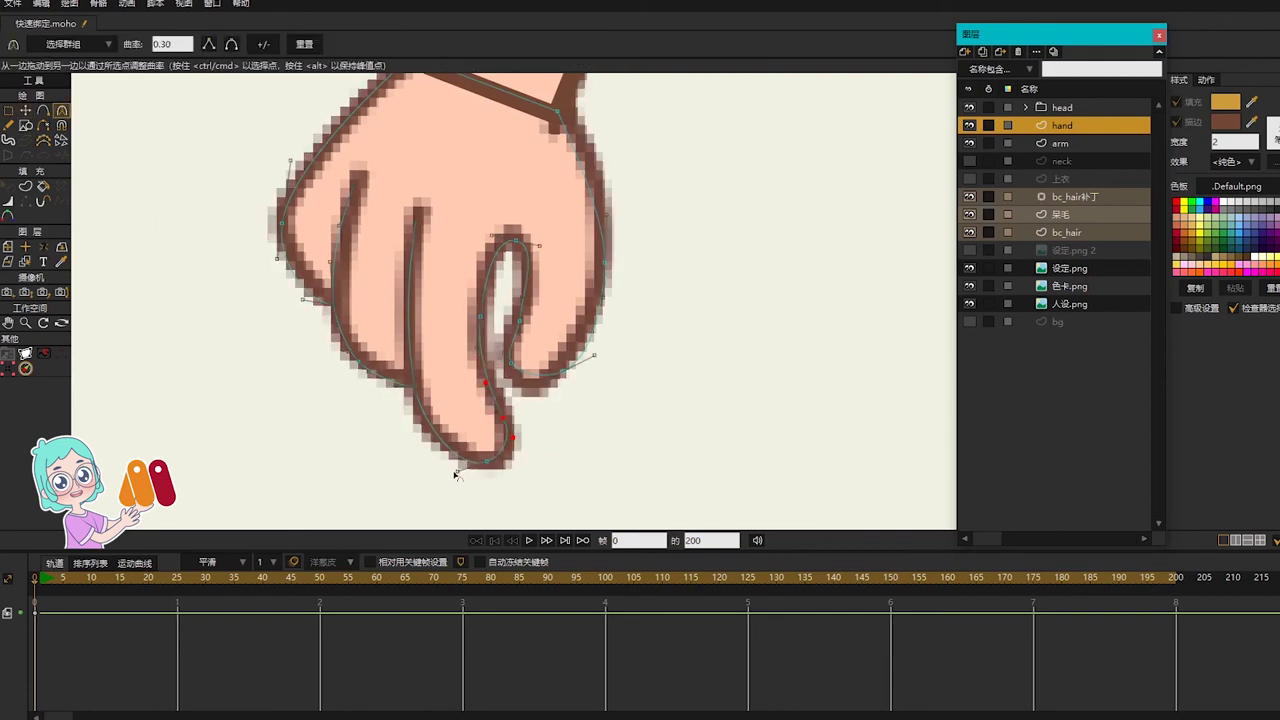
left_click_drag(457, 472, 424, 423)
left_click_drag(402, 333, 397, 340)
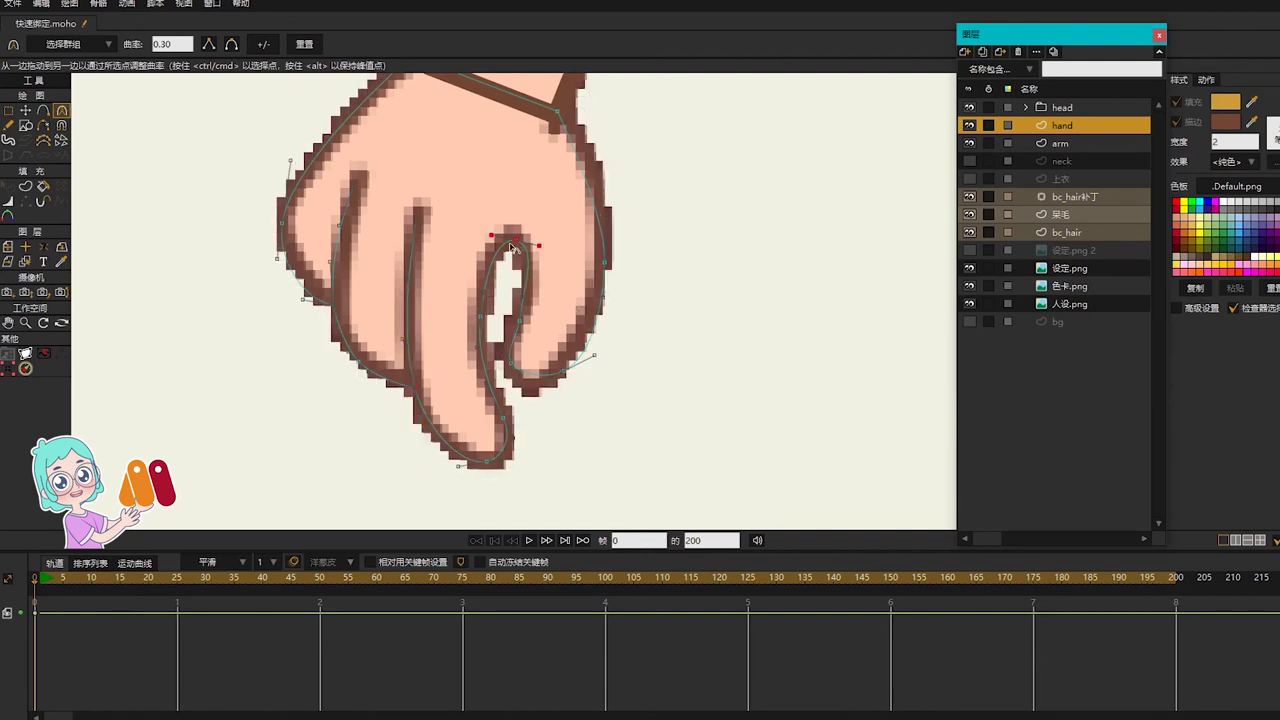
Step: Reposition the points at the thumb's tip and outer edge and adjust their curvature to follow the sketch
key("t")
left_click(510, 366)
key("c")
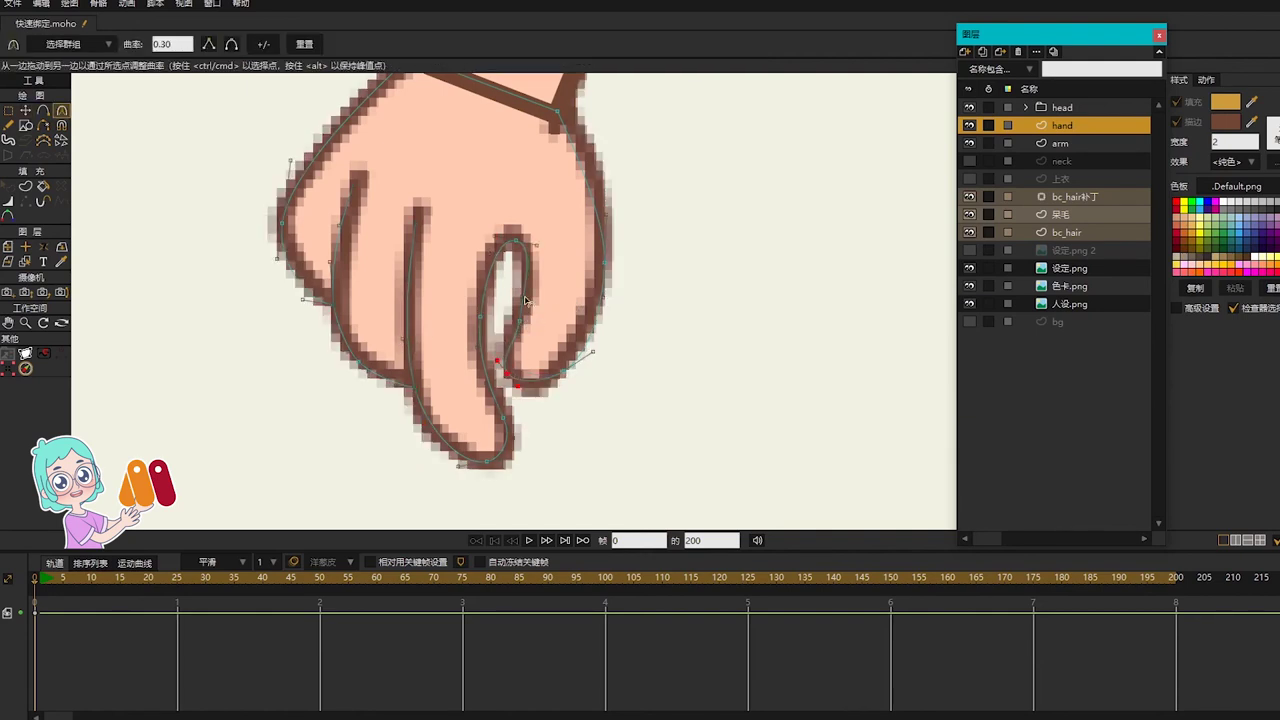
key("t")
left_click_drag(566, 377, 613, 250)
key("c")
key("t")
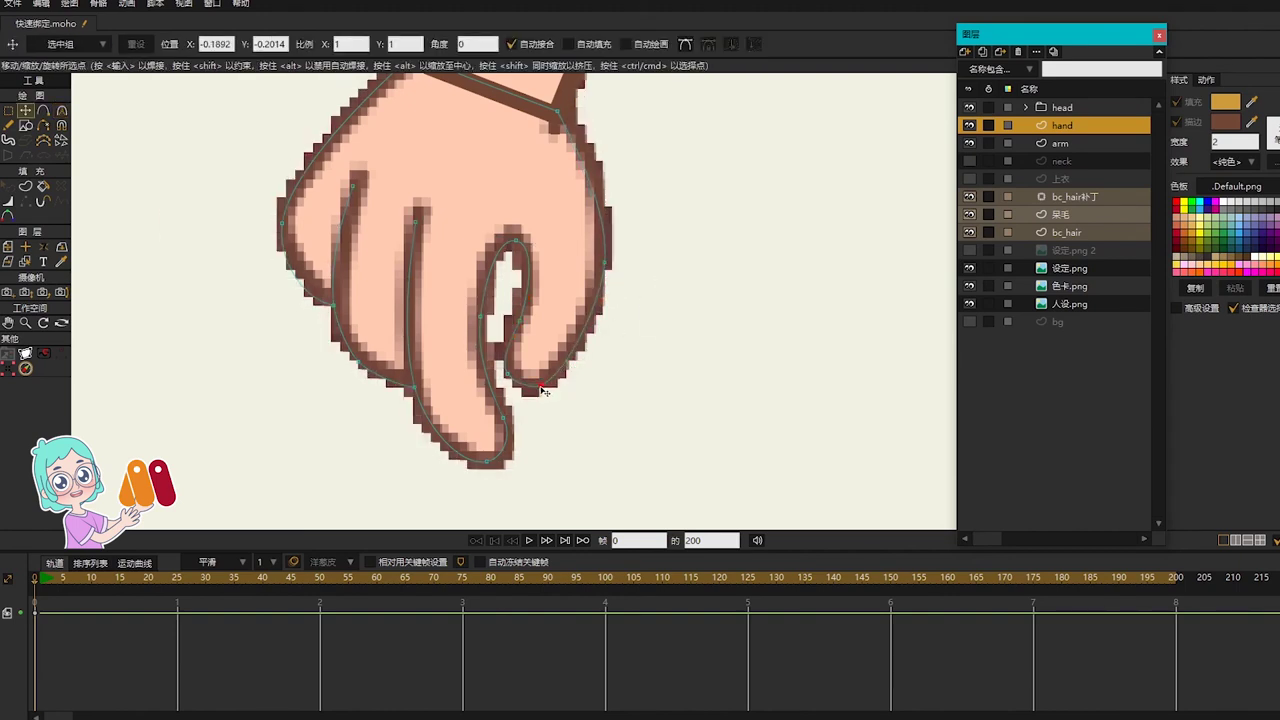
Step: Align the hand's outer wrist corner with the arm's matching corner at X -0.2296, Y -0.1596
scroll(640, 330, "down", 2)
key("g")
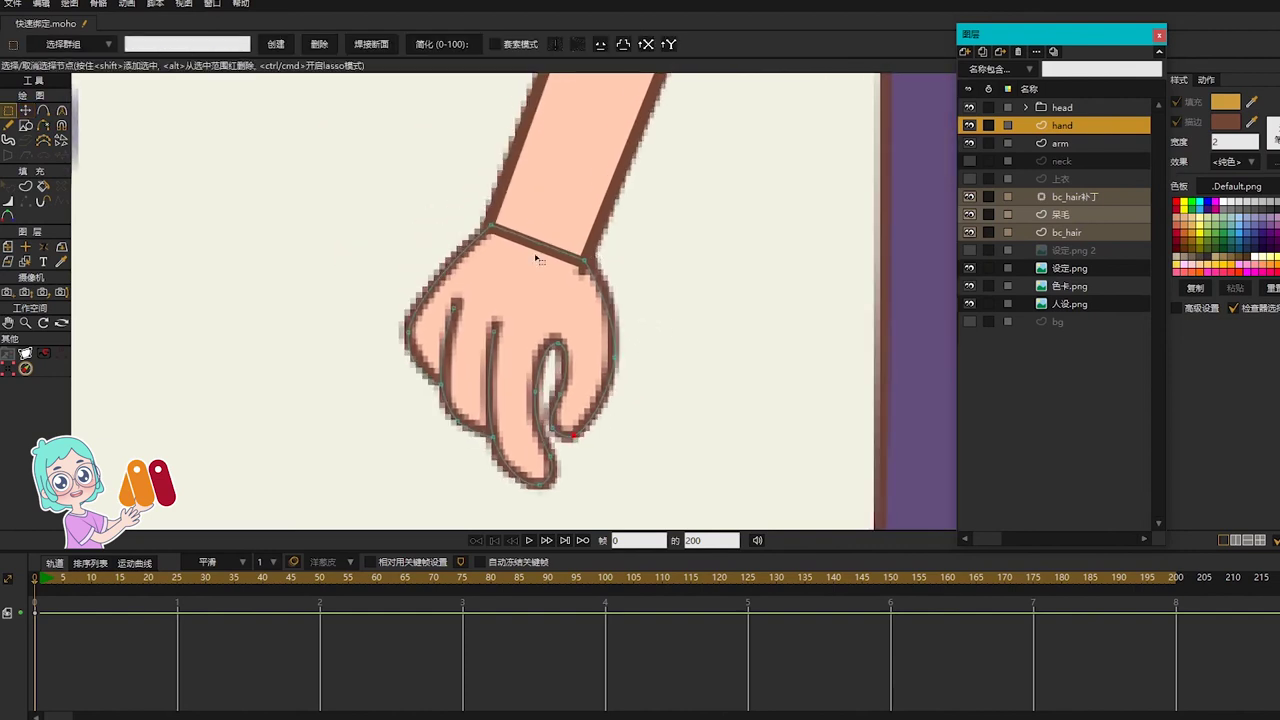
left_click(1060, 143)
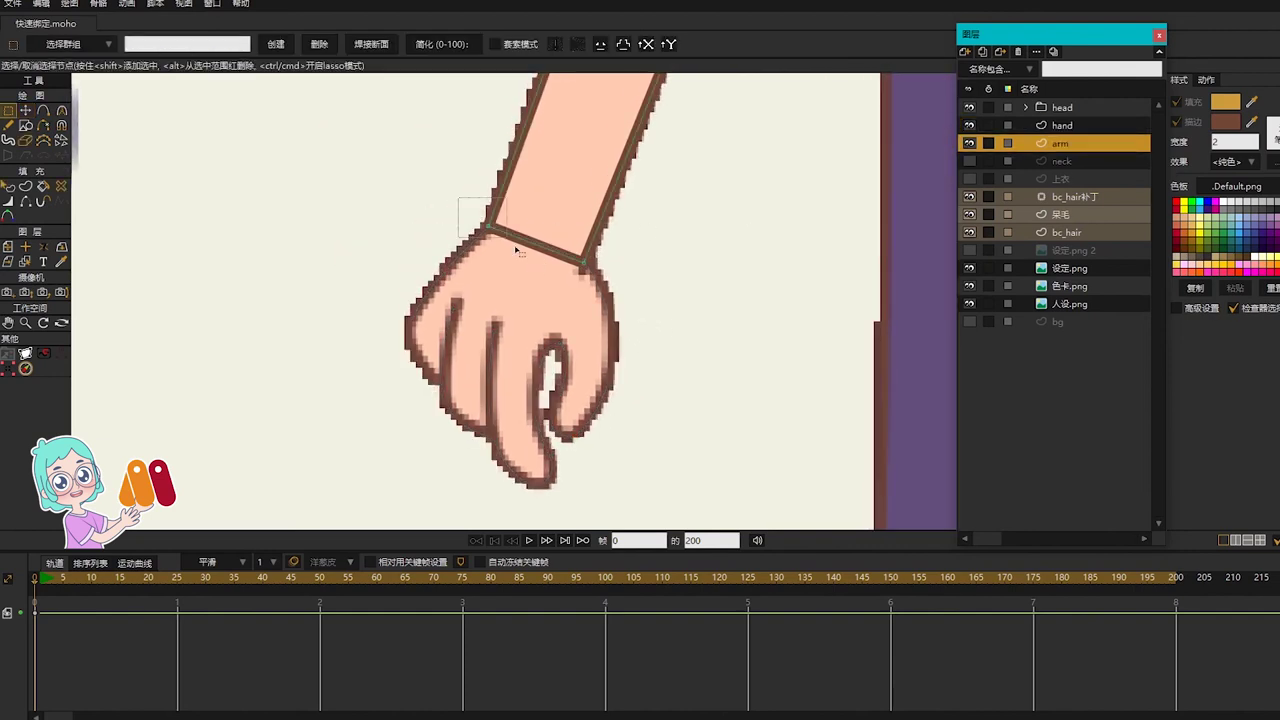
left_click(8, 368)
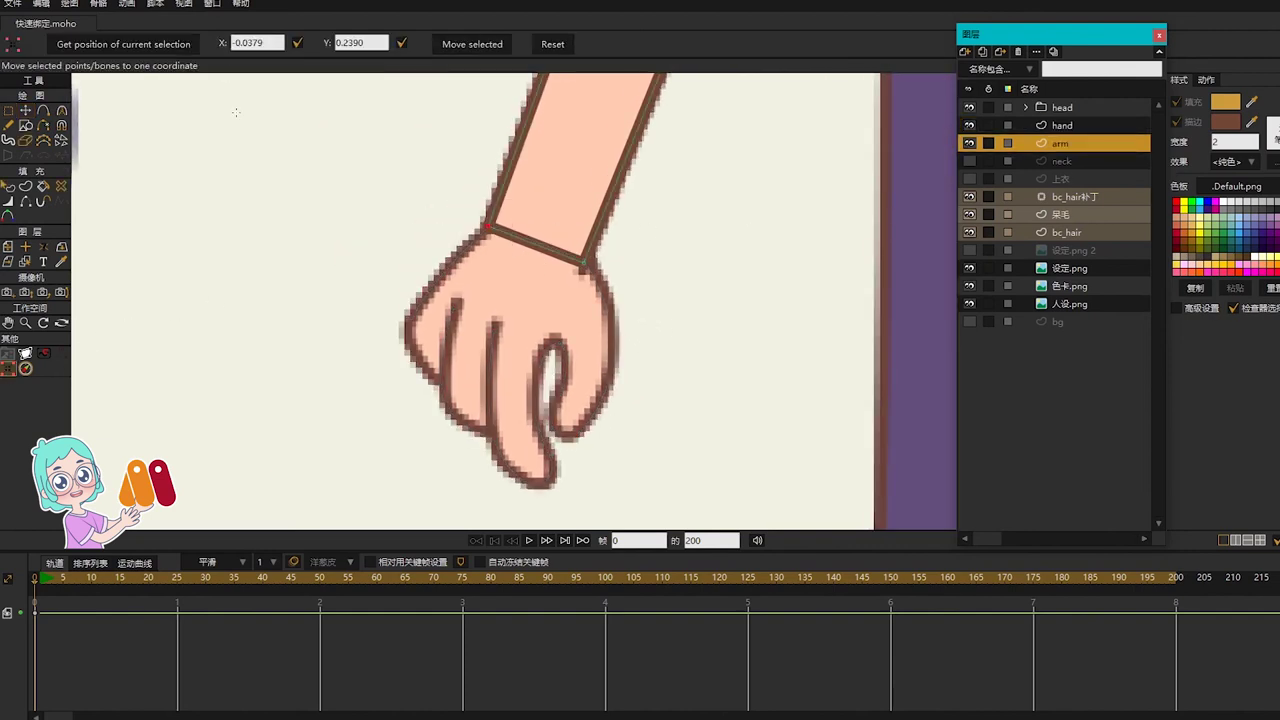
left_click(1062, 125)
key("g")
left_click(8, 368)
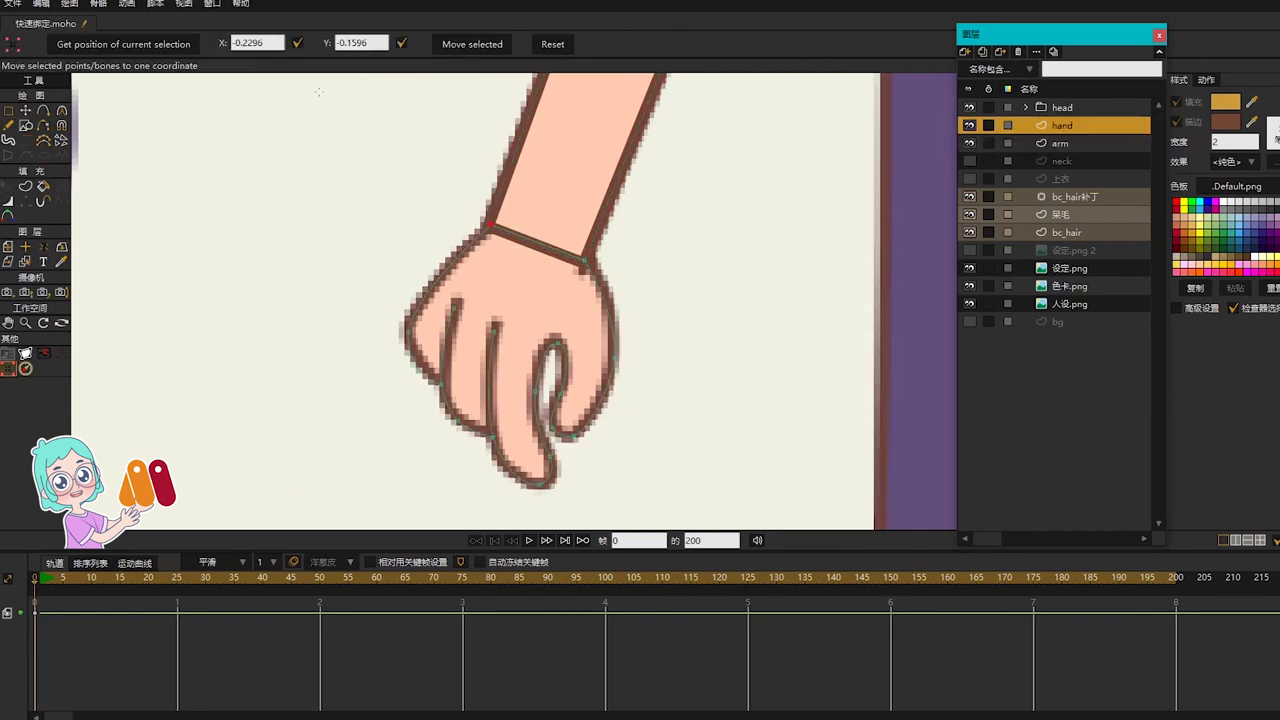
left_click(466, 45)
Step: Align the hand's thumb-side wrist corner with the arm's matching corner at X -0.1992, Y -0.1713
left_click(1072, 144)
key("g")
left_click_drag(629, 223, 546, 281)
left_click(8, 369)
left_click(156, 46)
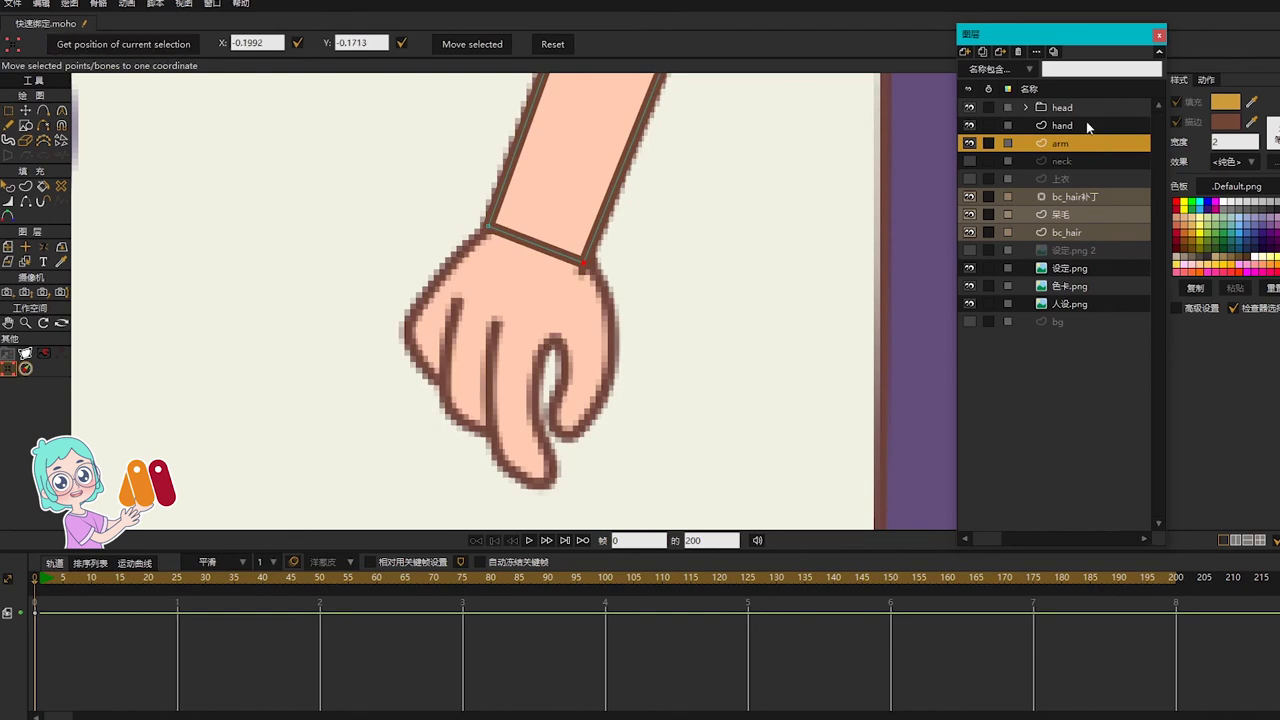
left_click(1088, 125)
key("g")
left_click(8, 368)
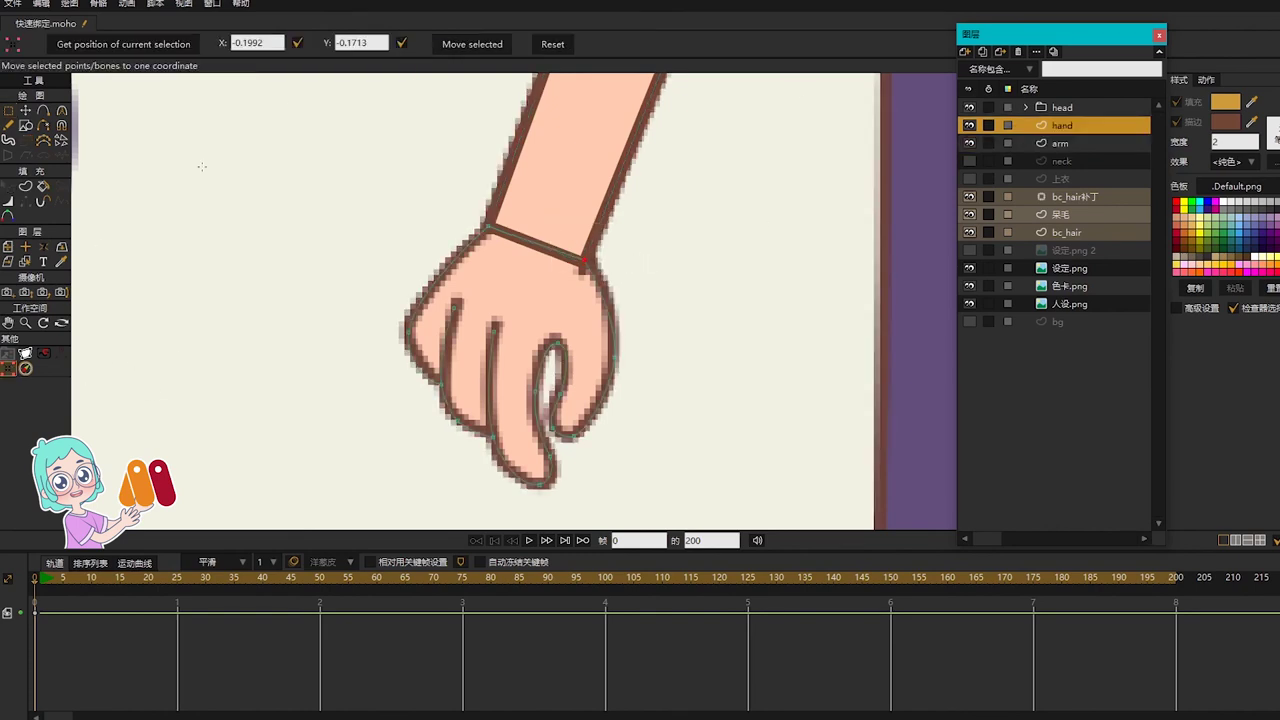
left_click(470, 45)
Step: Create a fill-only skin-colored shape from all of the hand's points
key("u")
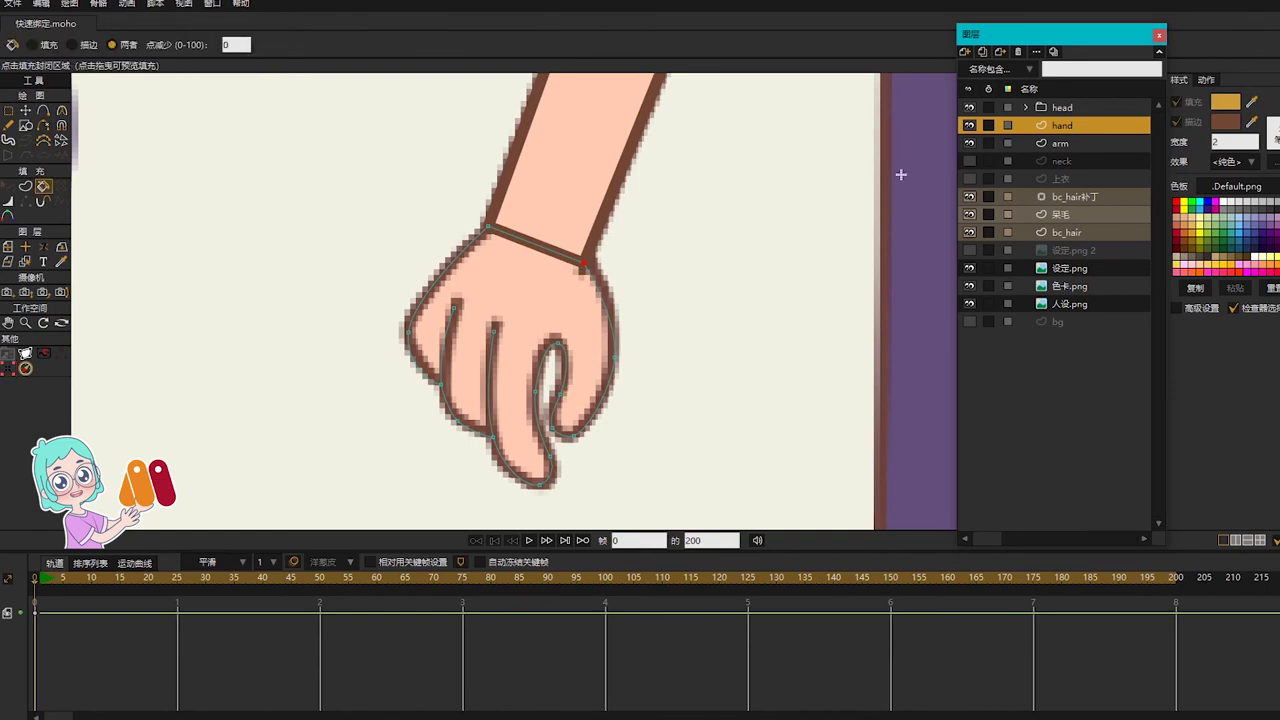
scroll(760, 394, "up", 2)
key("u")
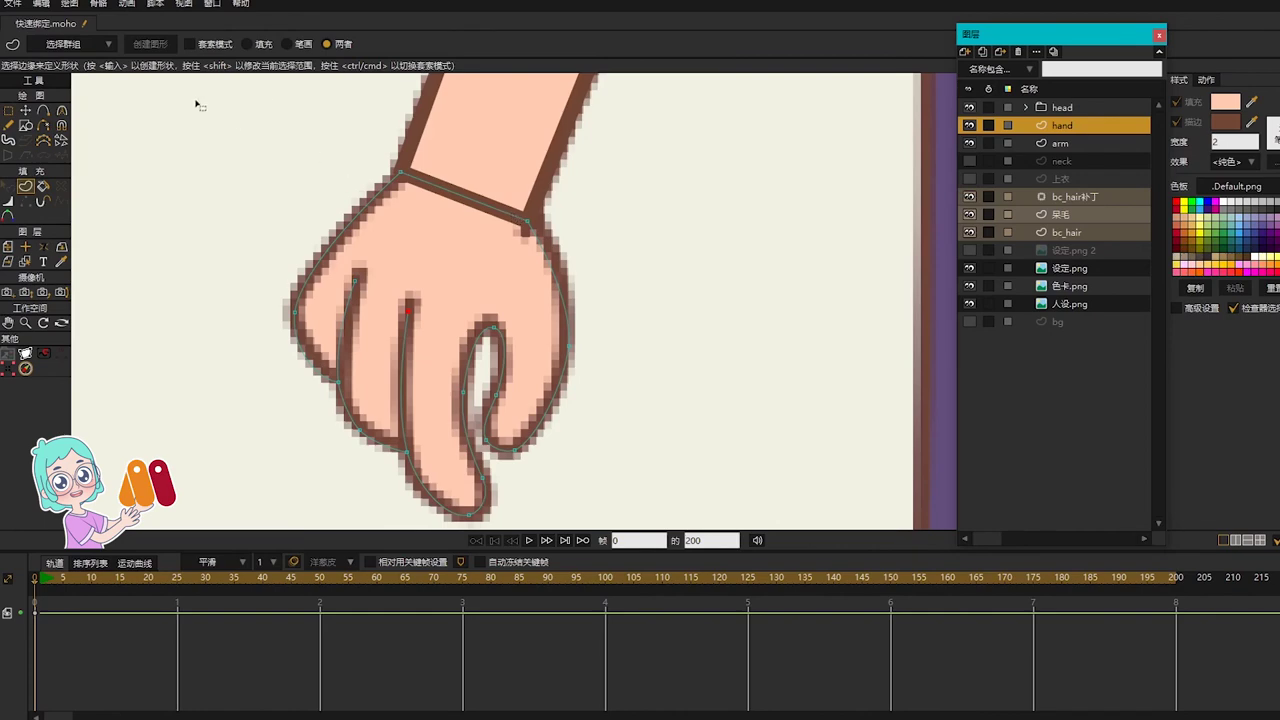
left_click_drag(197, 104, 925, 527)
left_click(247, 44)
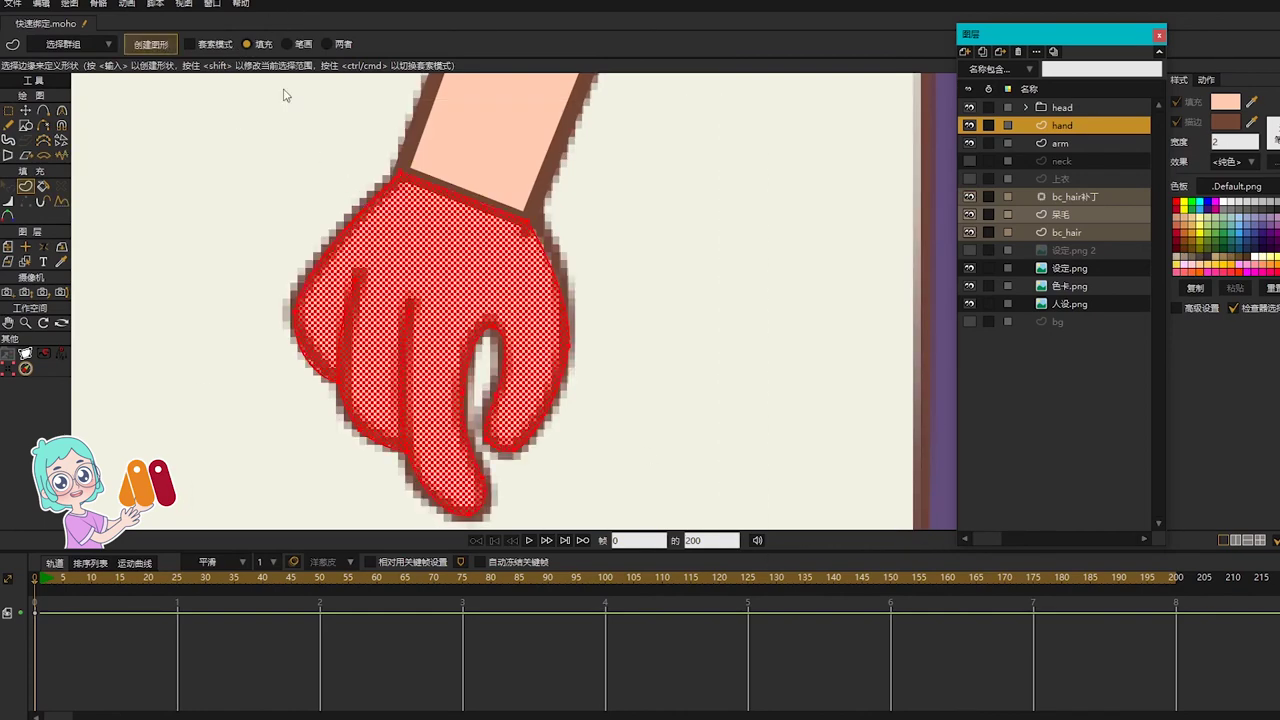
key("Return")
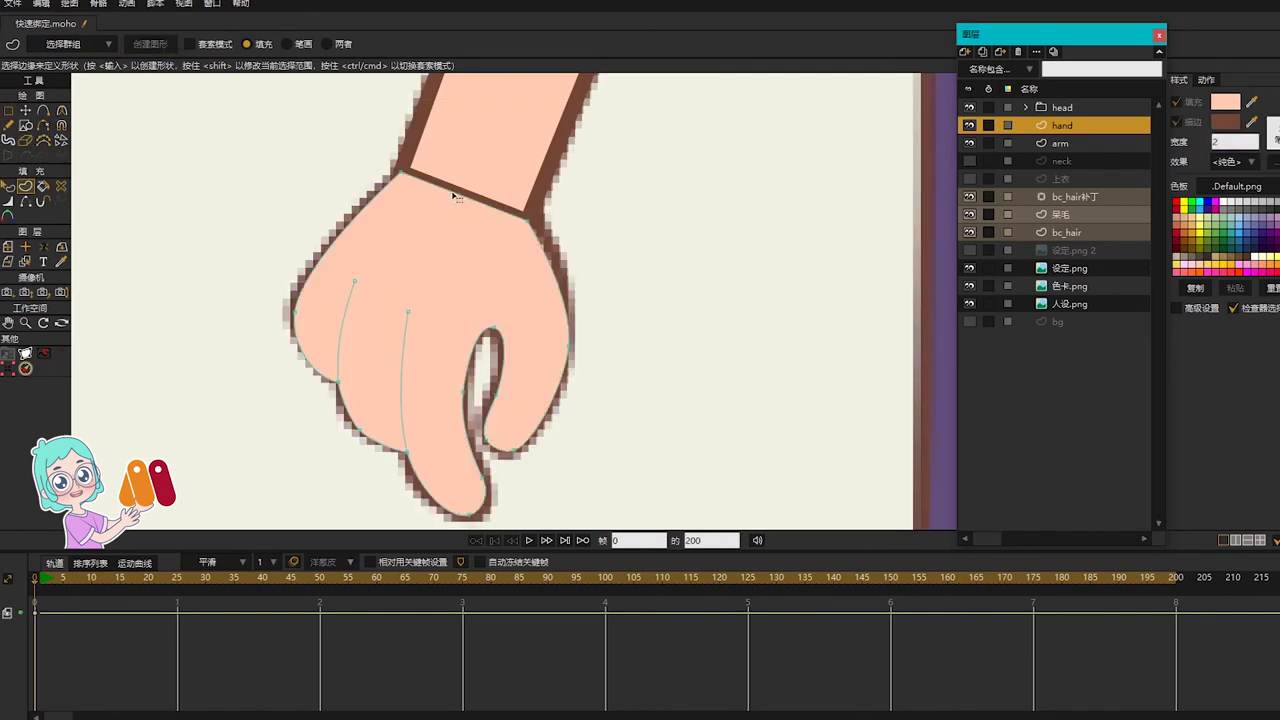
Step: Create a brown stroke-only shape along the hand's outer edge from the wrist corner to the first finger crease
left_click_drag(363, 154, 429, 200)
left_click_drag(247, 287, 357, 382)
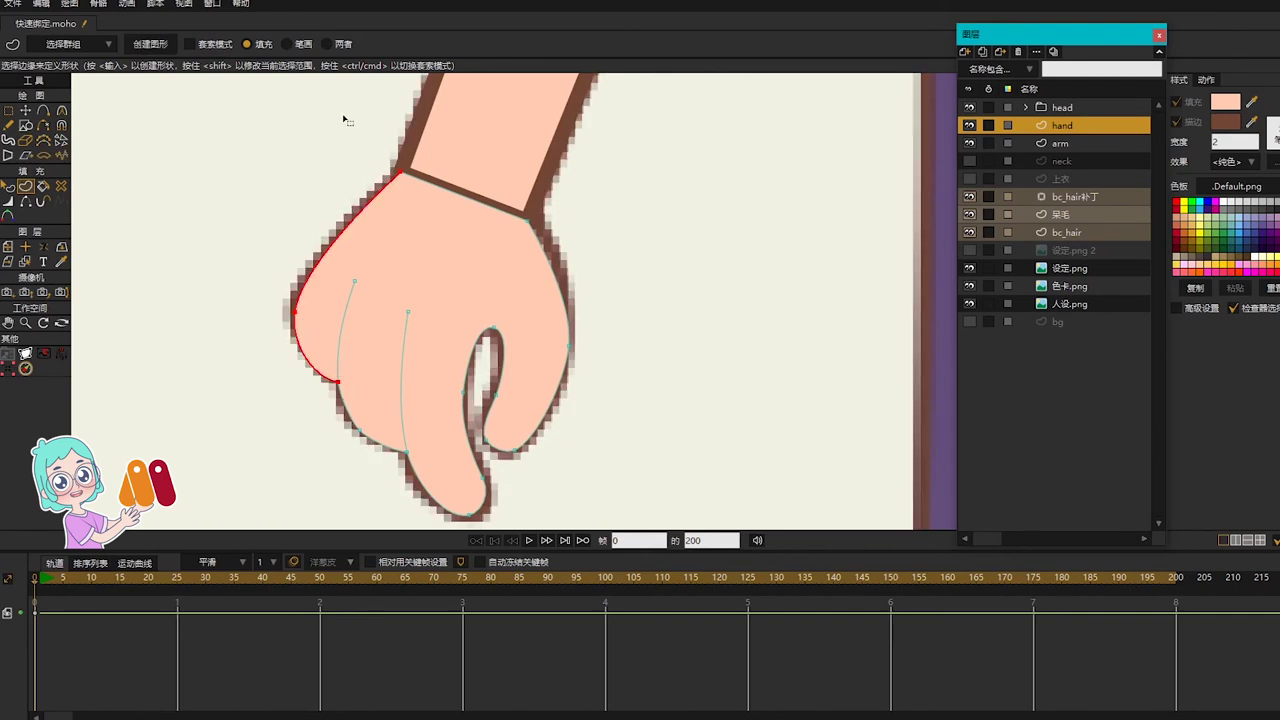
left_click(160, 44)
Step: Create a brown stroke-only shape for the remaining fingers, both creases and the thumb up to its wrist corner
key("g")
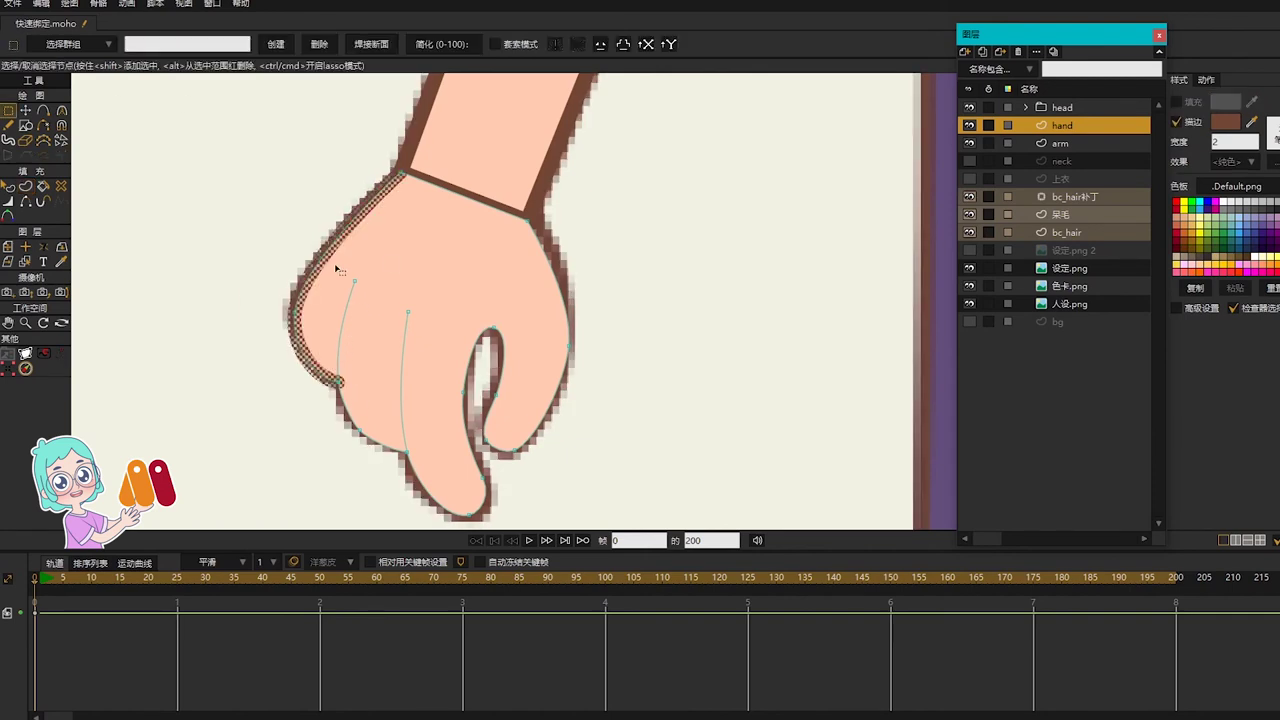
left_click_drag(335, 266, 603, 572)
left_click(528, 218, "shift")
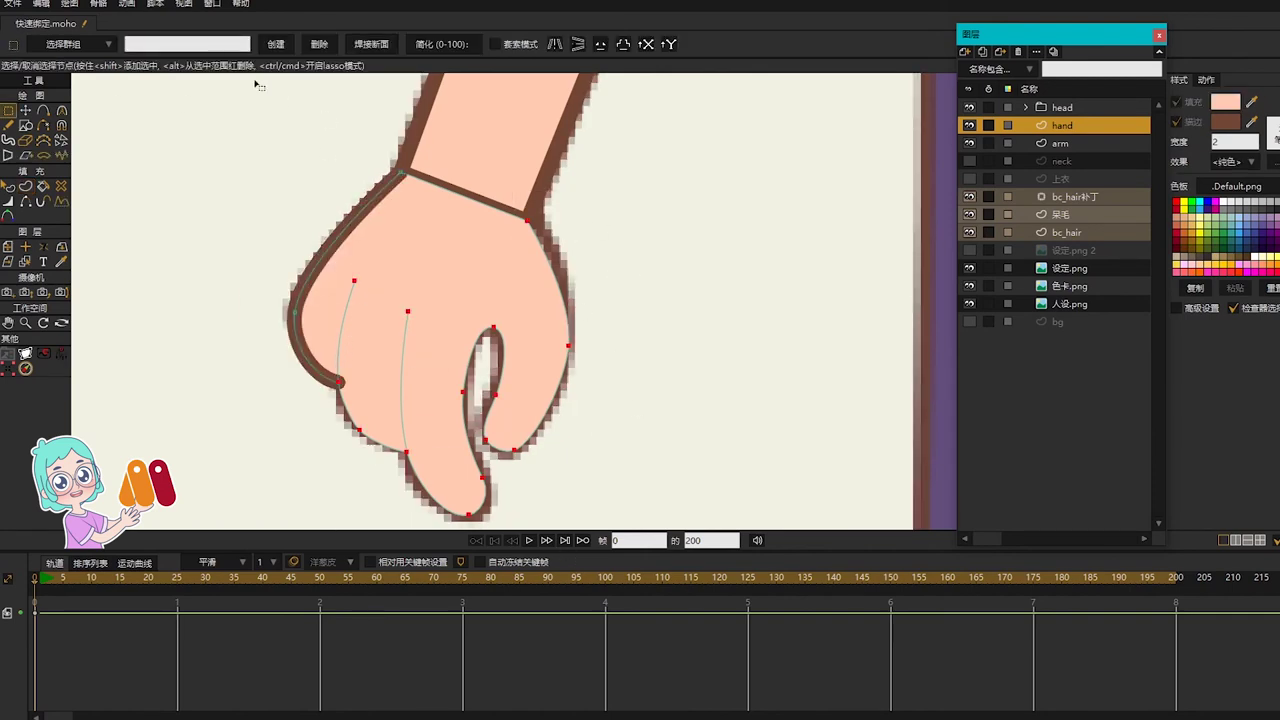
key("u")
left_click(172, 48)
Step: Create a stroke-only shape along the hand's wrist edge in the skin color sampled from the fill
key("g")
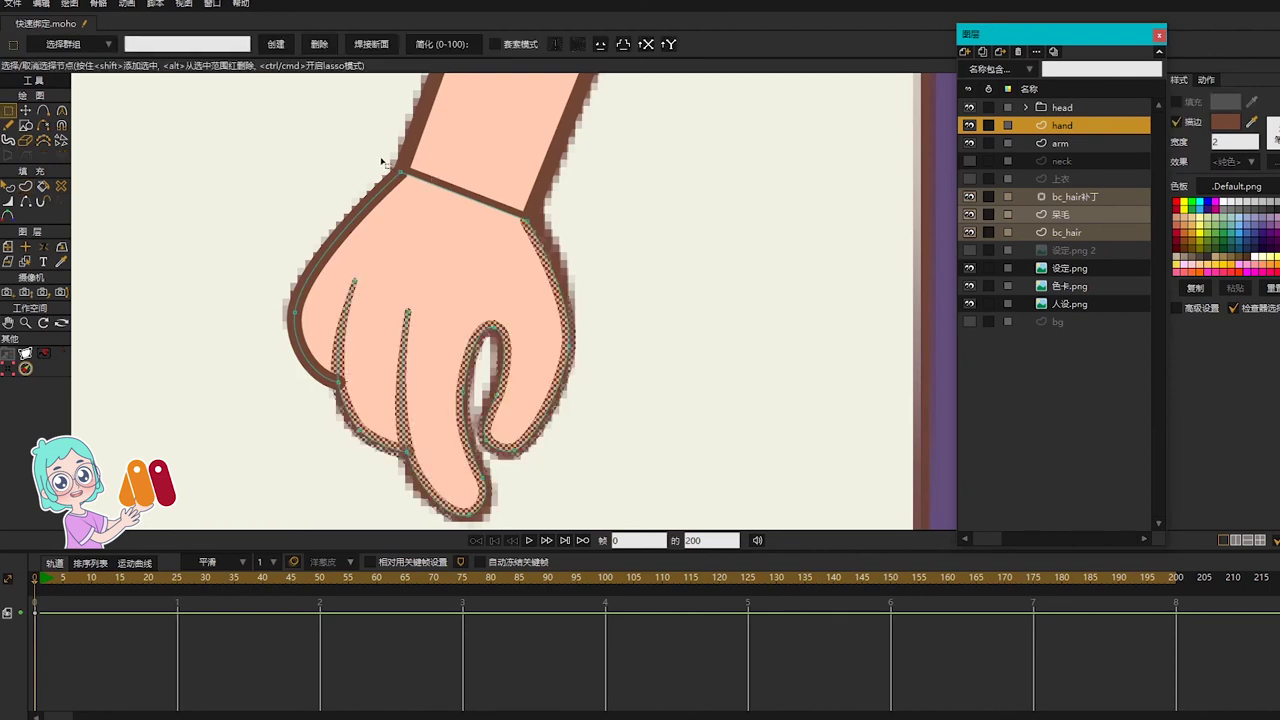
left_click_drag(384, 161, 418, 187)
left_click_drag(498, 194, 560, 236)
key("u")
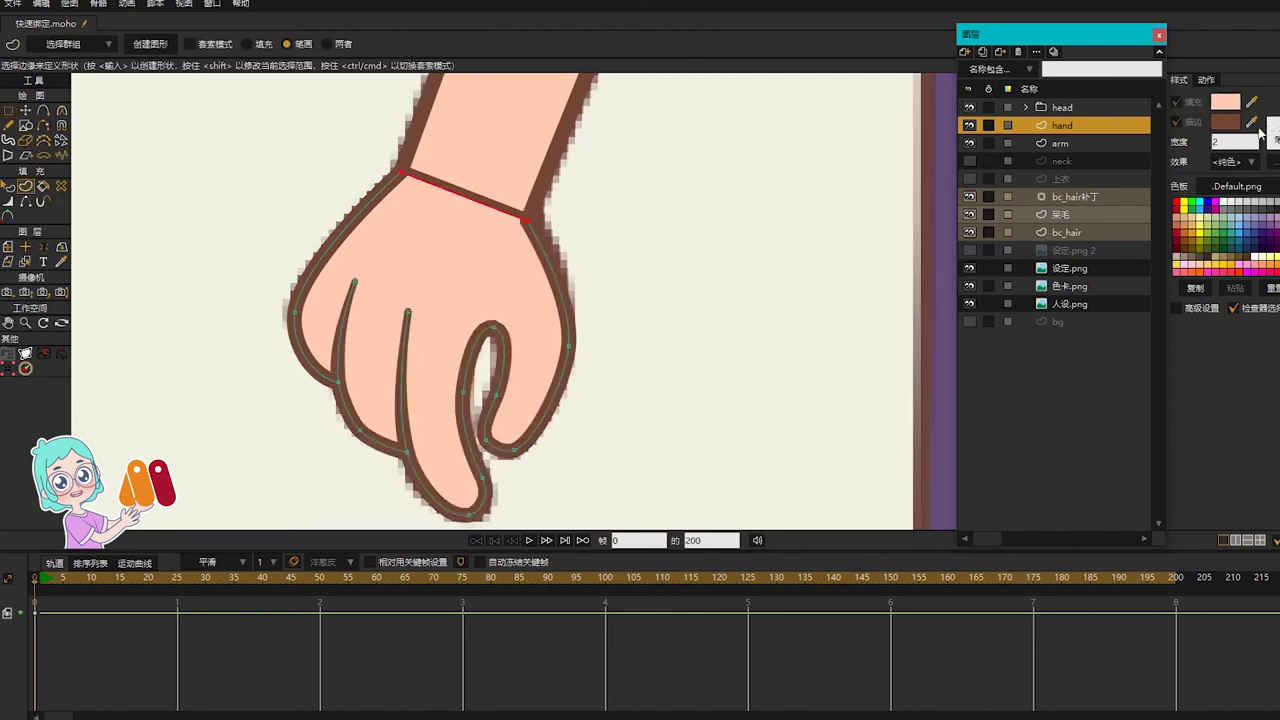
left_click_drag(1252, 122, 1226, 98)
left_click(158, 45)
key("q")
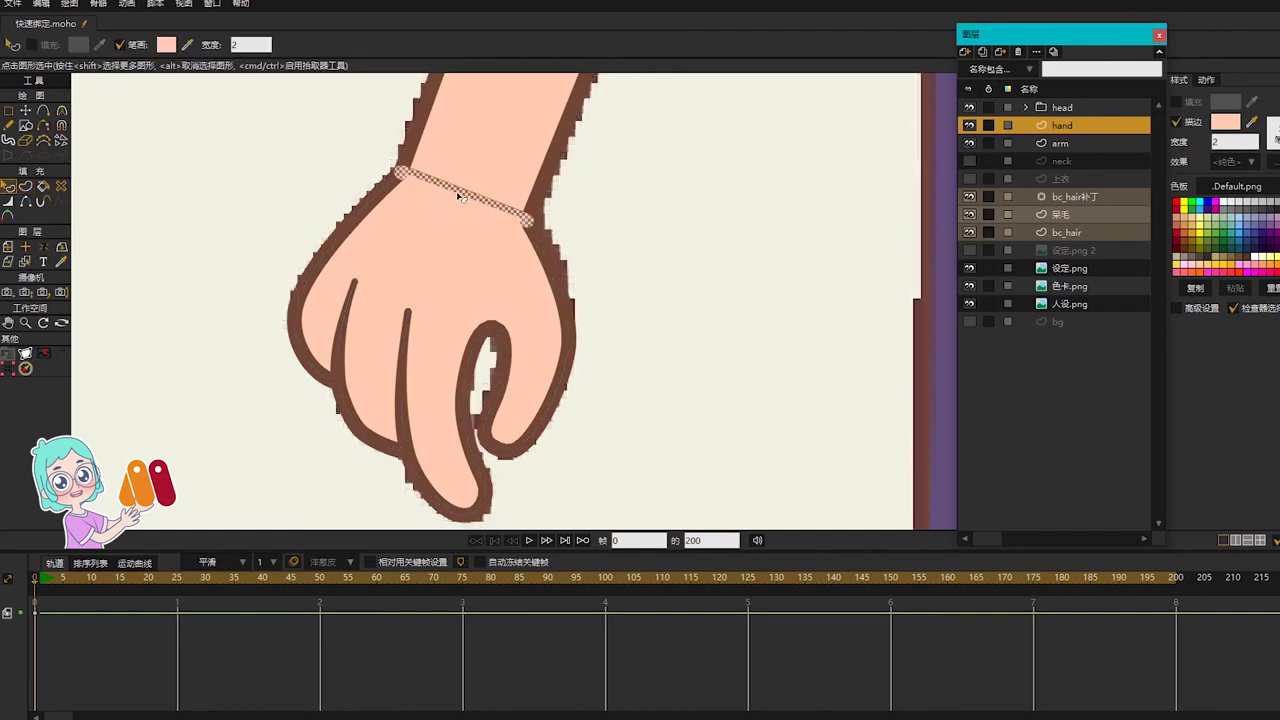
left_click(763, 367)
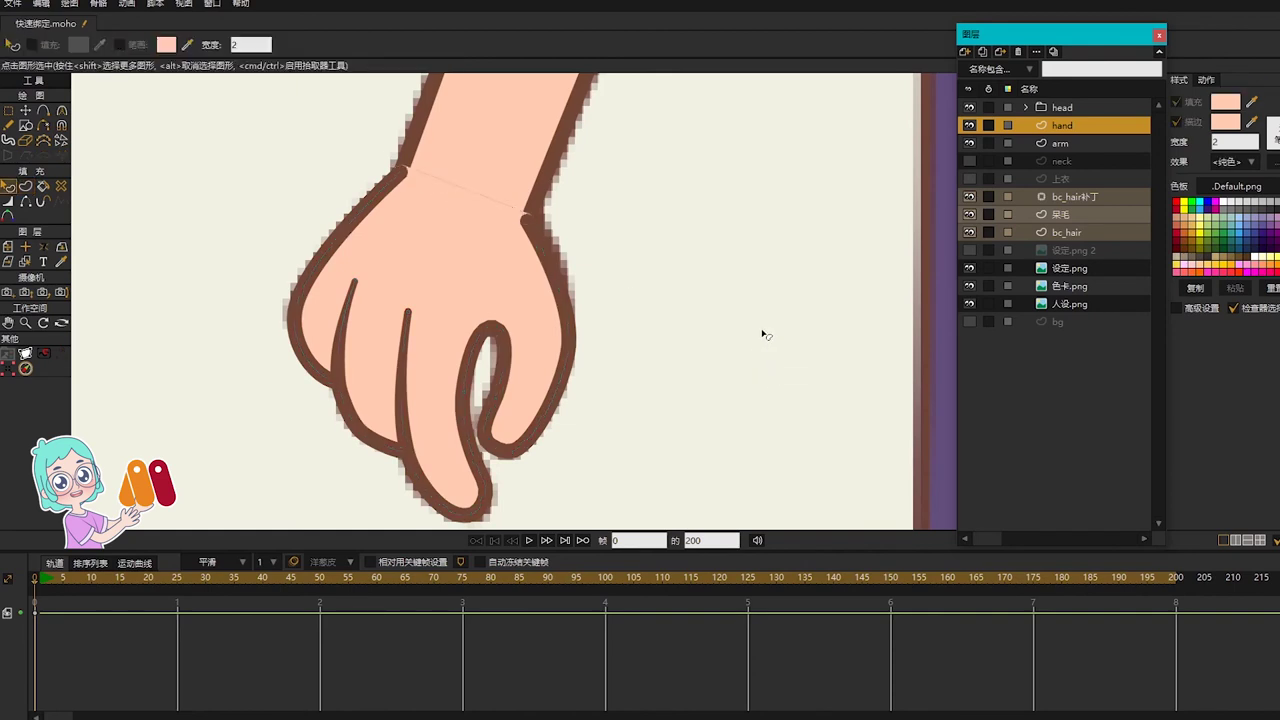
scroll(760, 204, "down", 2)
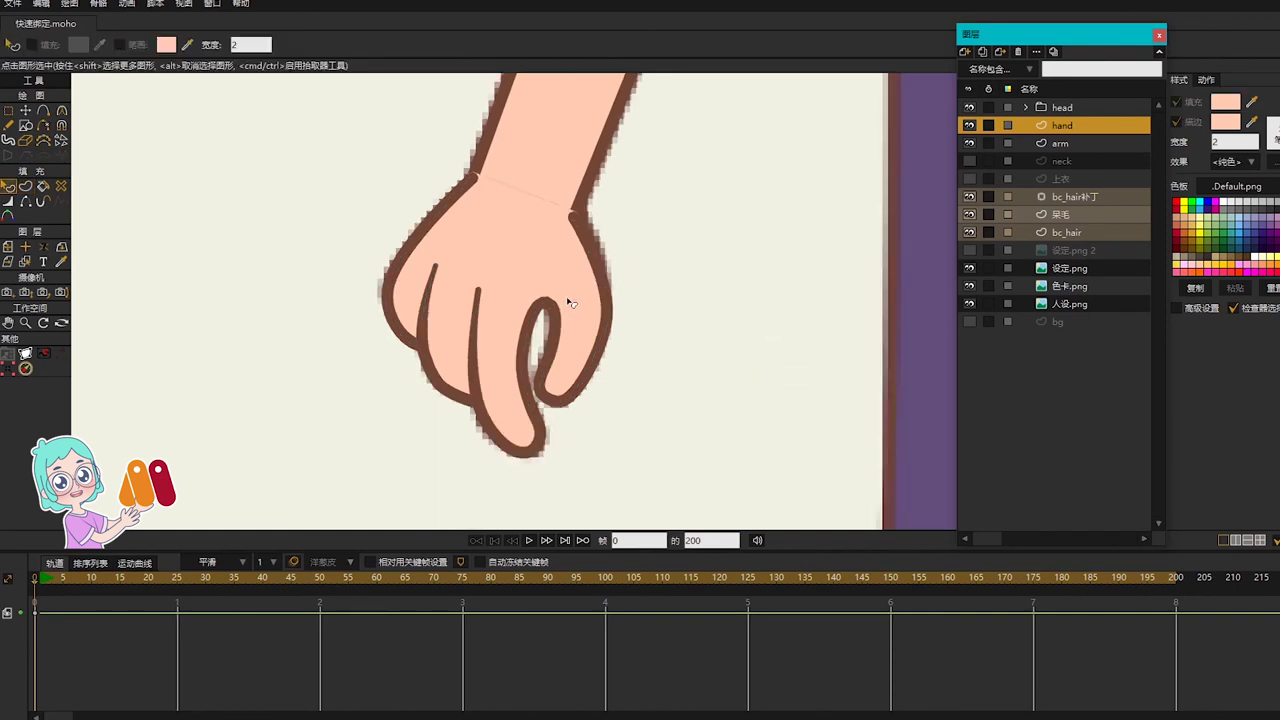
Step: Taper the upper ends of the two finger creases, with point widths of 36 and 40 percent
scroll(427, 288, "up", 2)
key("g")
key("w")
left_click_drag(448, 260, 438, 261)
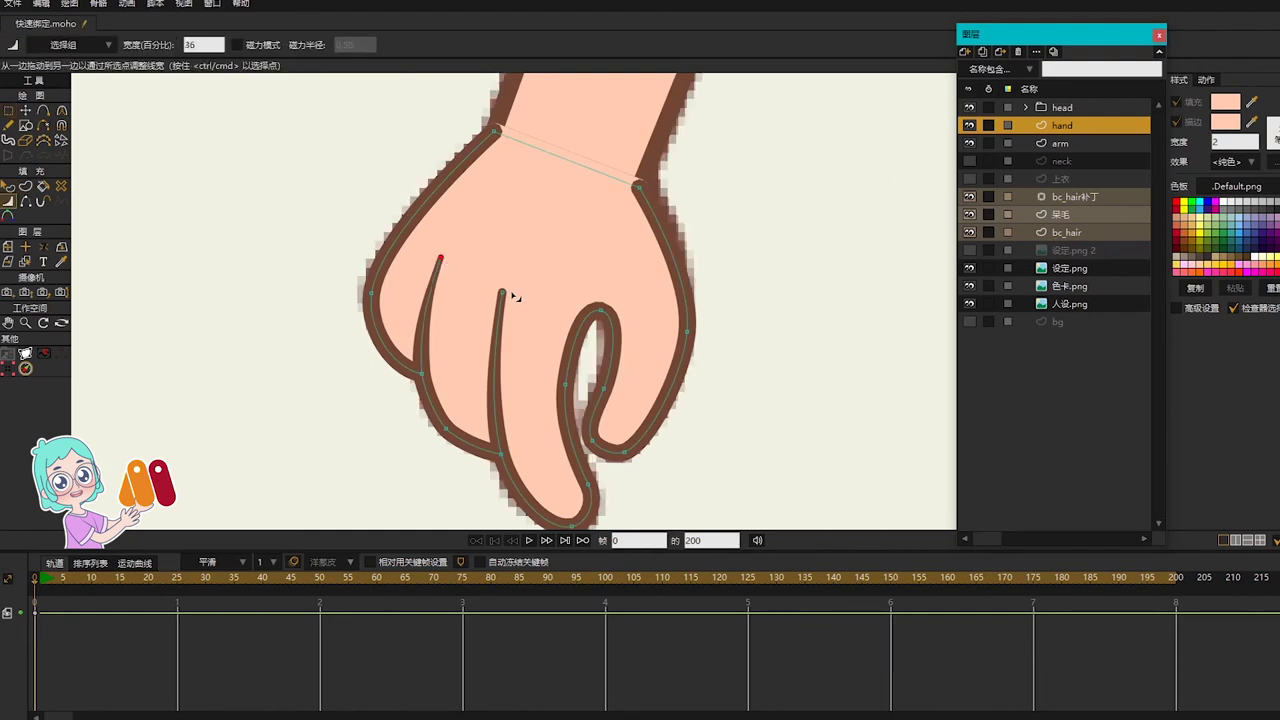
left_click_drag(514, 294, 503, 296)
left_click_drag(818, 306, 772, 340)
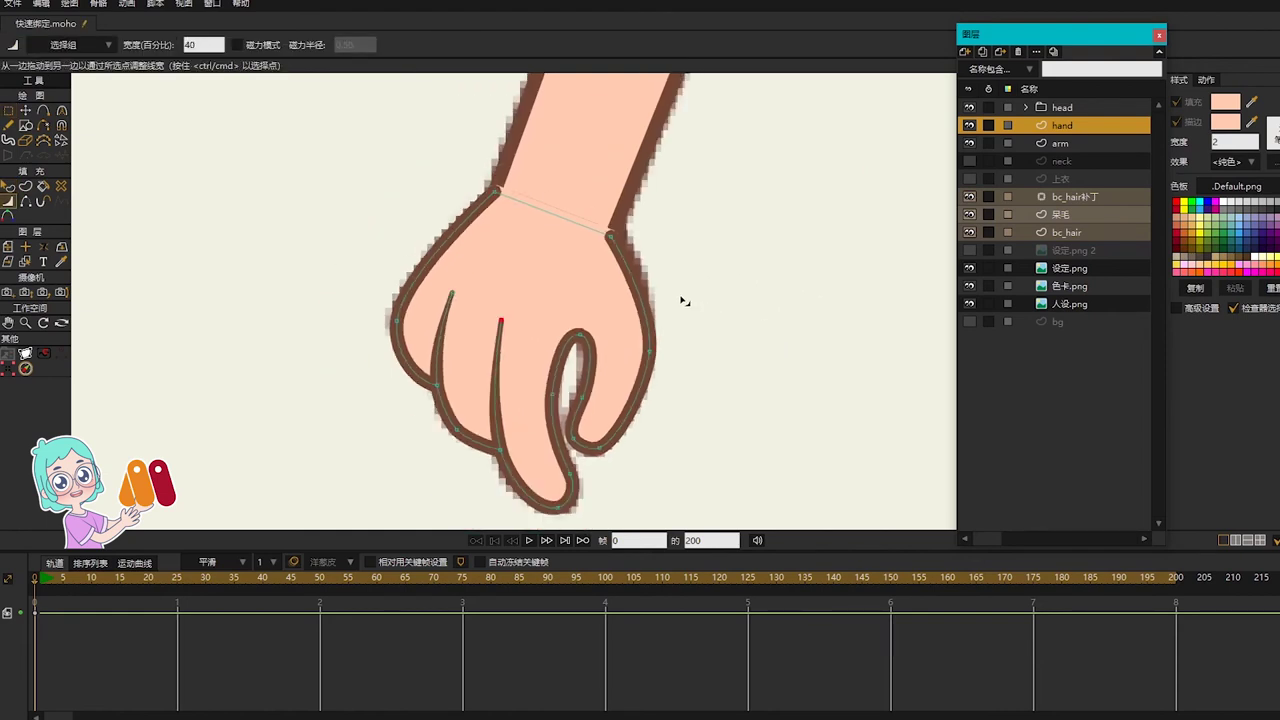
Step: Move the arm layer above the hand layer and hide the outline segment at the arm's wrist end
left_click_drag(1060, 127, 1066, 153)
left_click(1060, 127)
key("h")
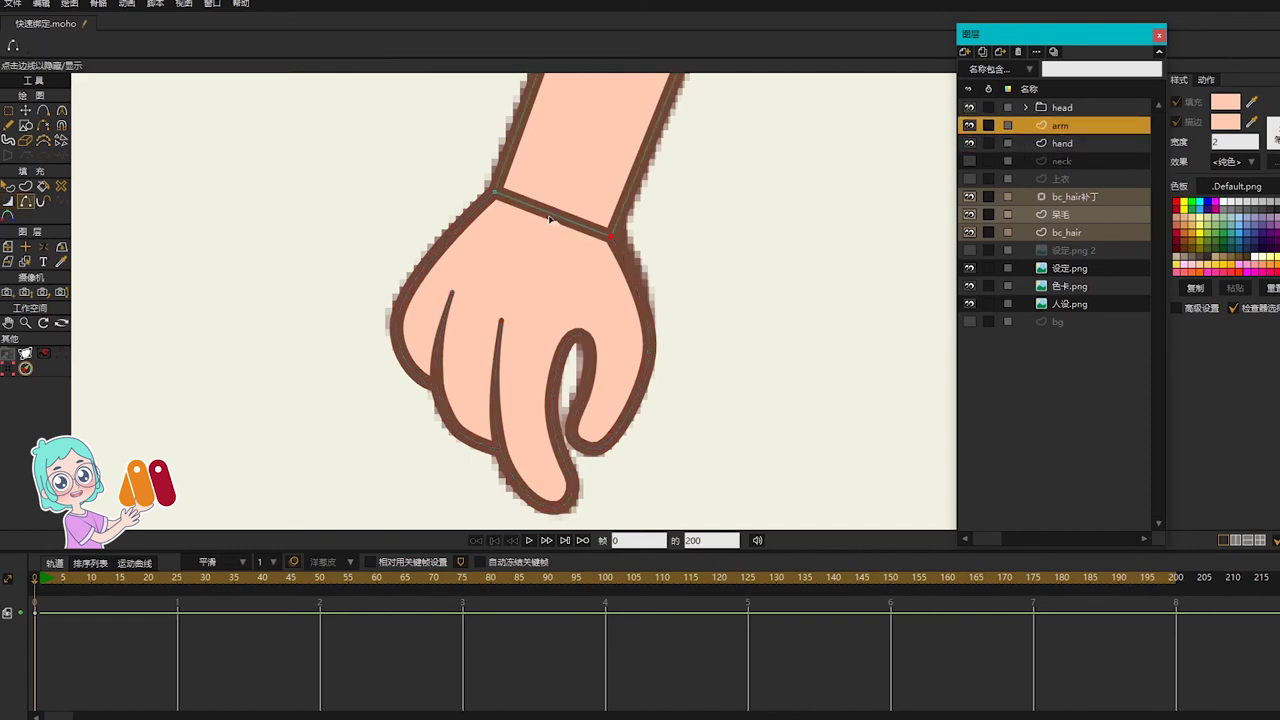
left_click(577, 225)
Step: Insert a midpoint between the two wrist corners on the hand layer using the script
left_click(1062, 143)
left_click_drag(736, 190, 692, 245)
key("g")
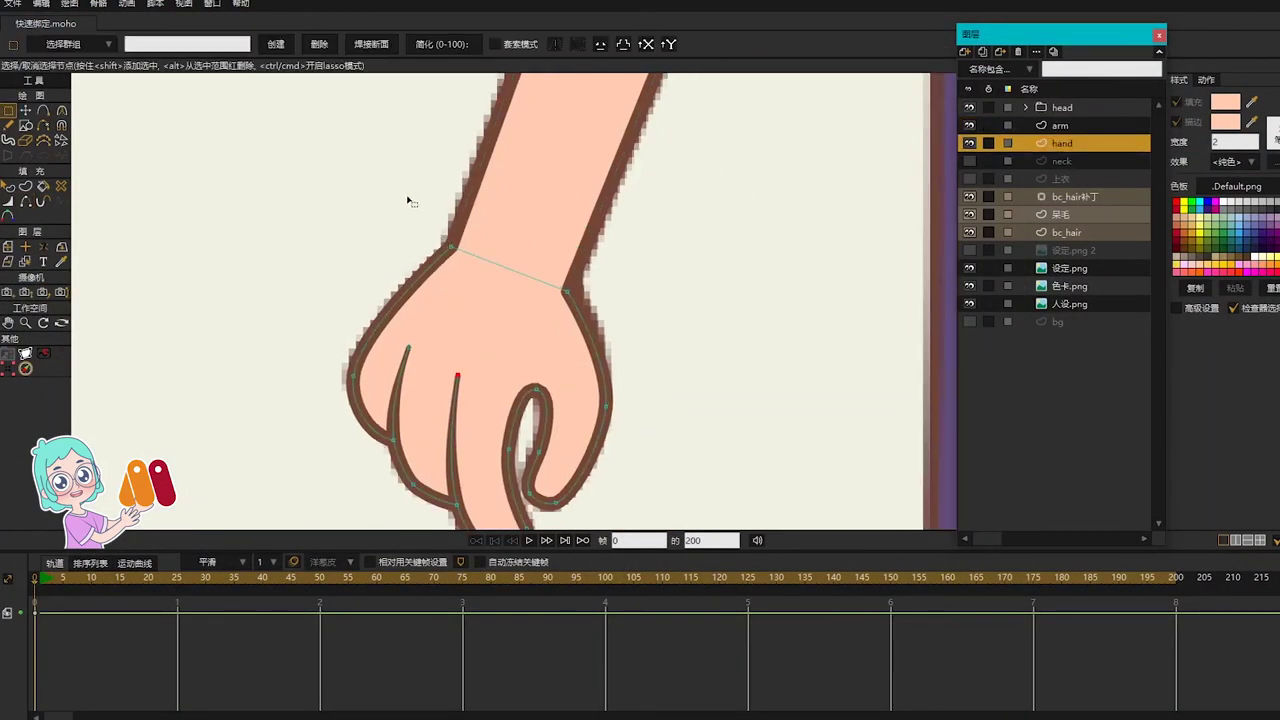
left_click_drag(391, 200, 648, 328)
left_click(156, 4)
mouse_move(185, 155)
left_click(268, 168)
left_click(663, 398)
Step: Set the hand layer's origin to the wrist midpoint's coordinates, X -0.2144 and Y -0.1655
left_click_drag(500, 250, 535, 280)
key("t")
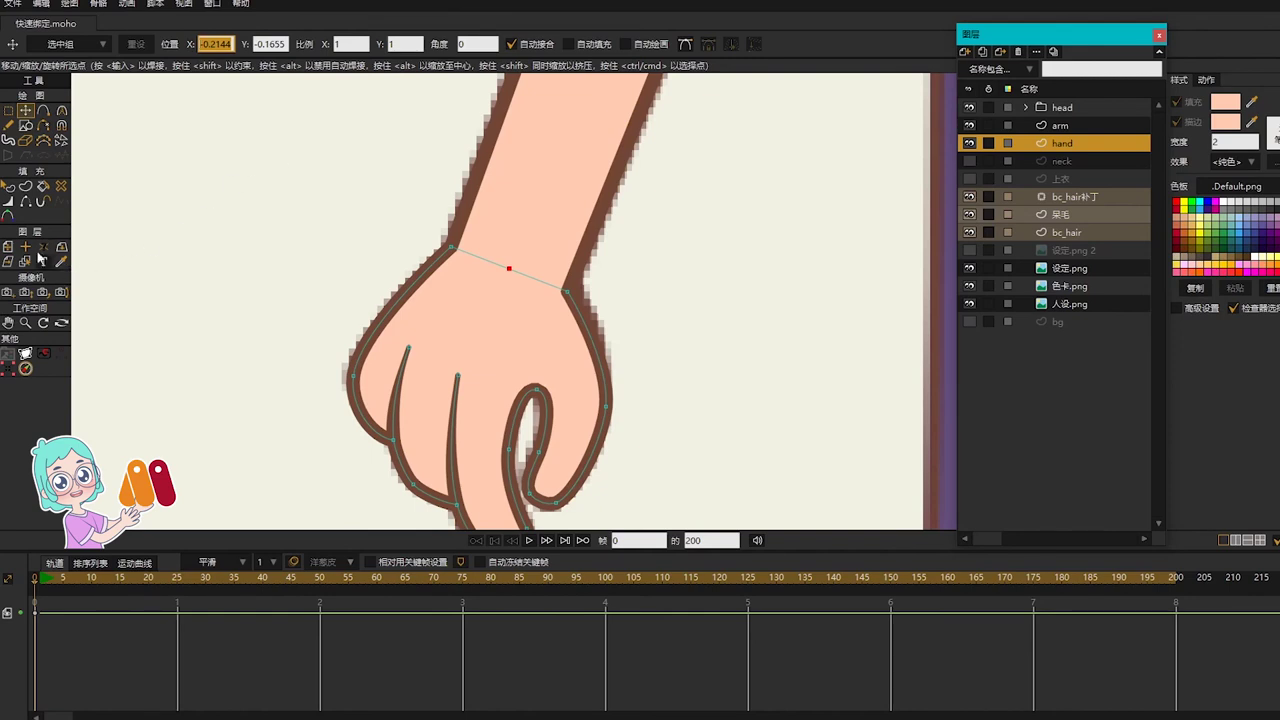
left_click(25, 247)
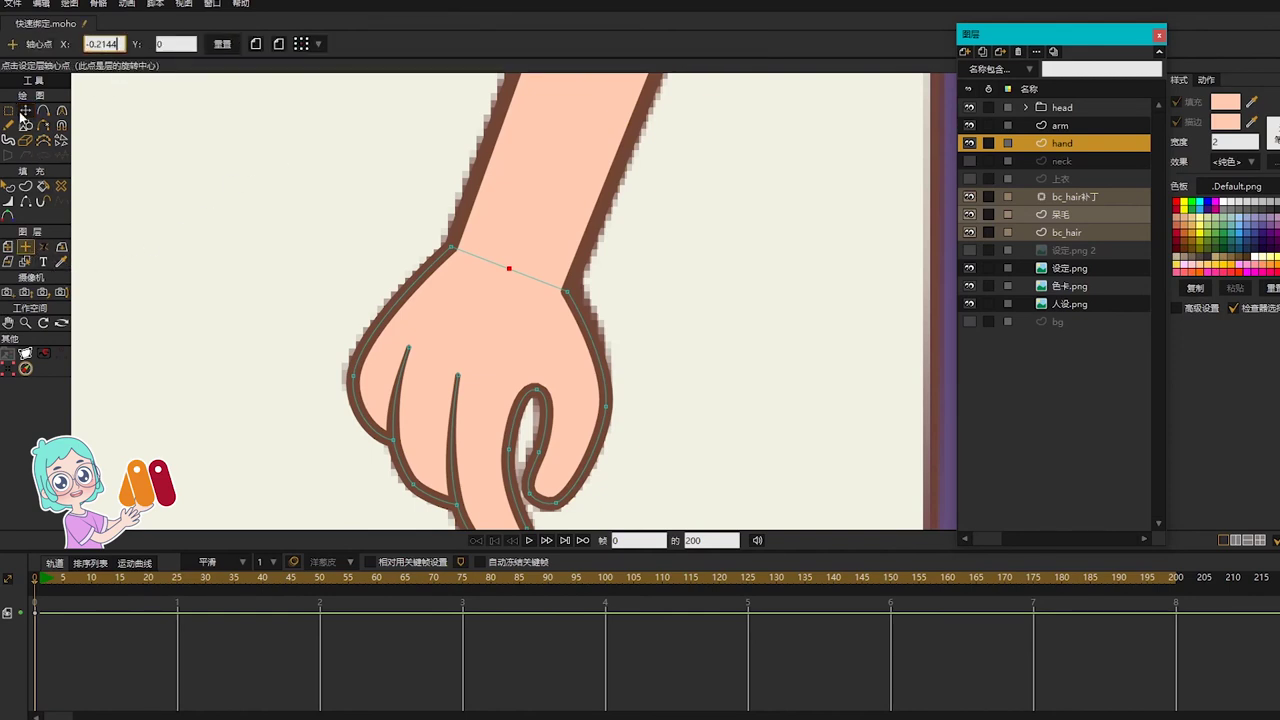
left_click(25, 110)
left_click(282, 45)
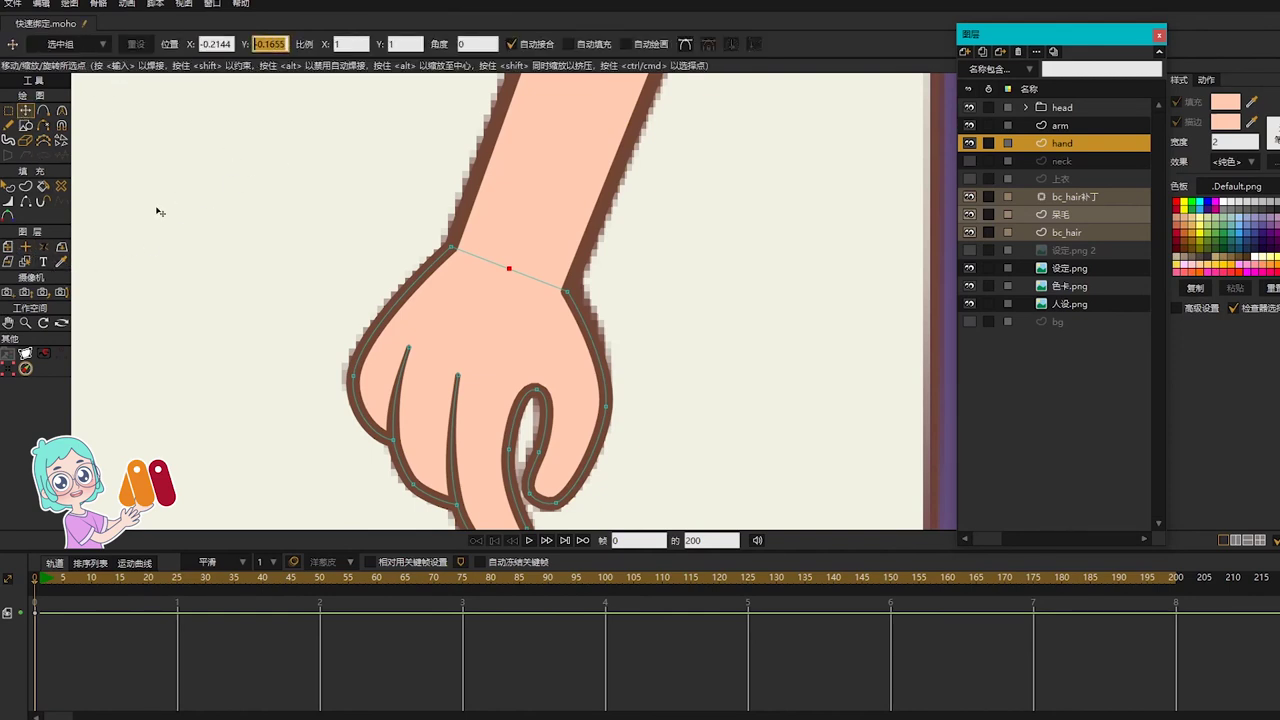
left_click(25, 247)
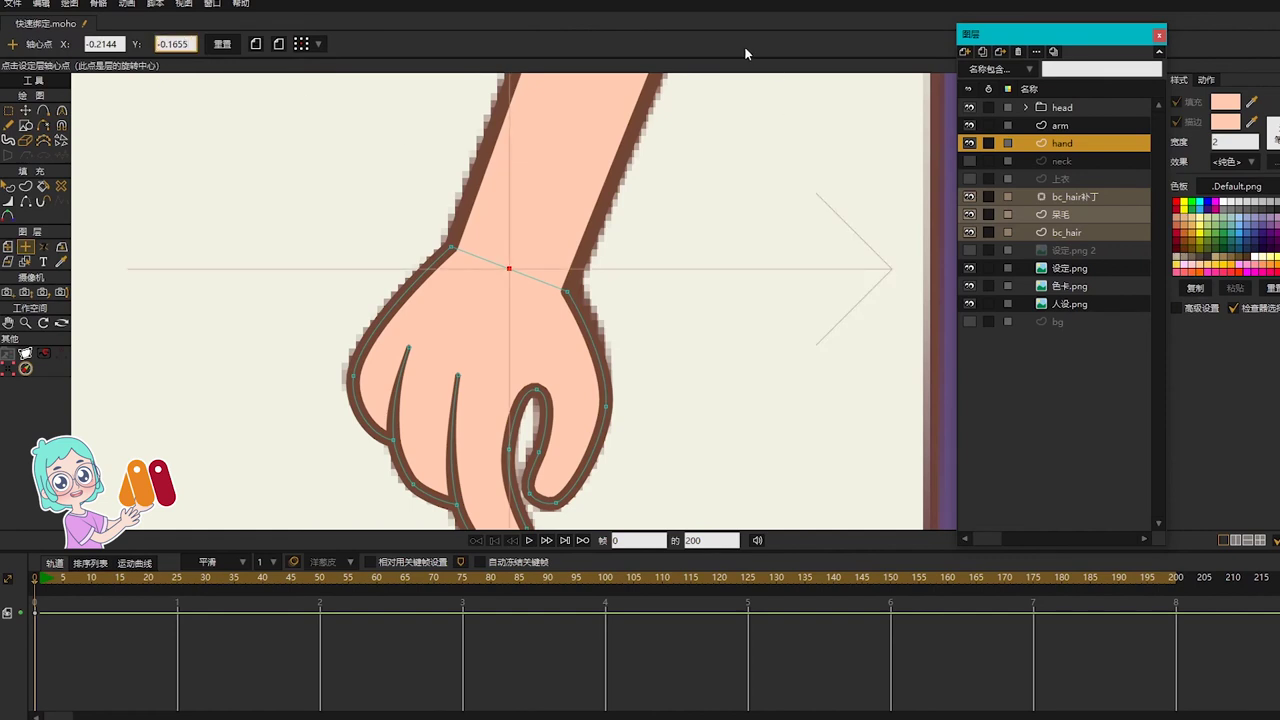
Step: Create a switch layer named "hand" directly above the hand drawing's vector layer
left_click(1060, 125)
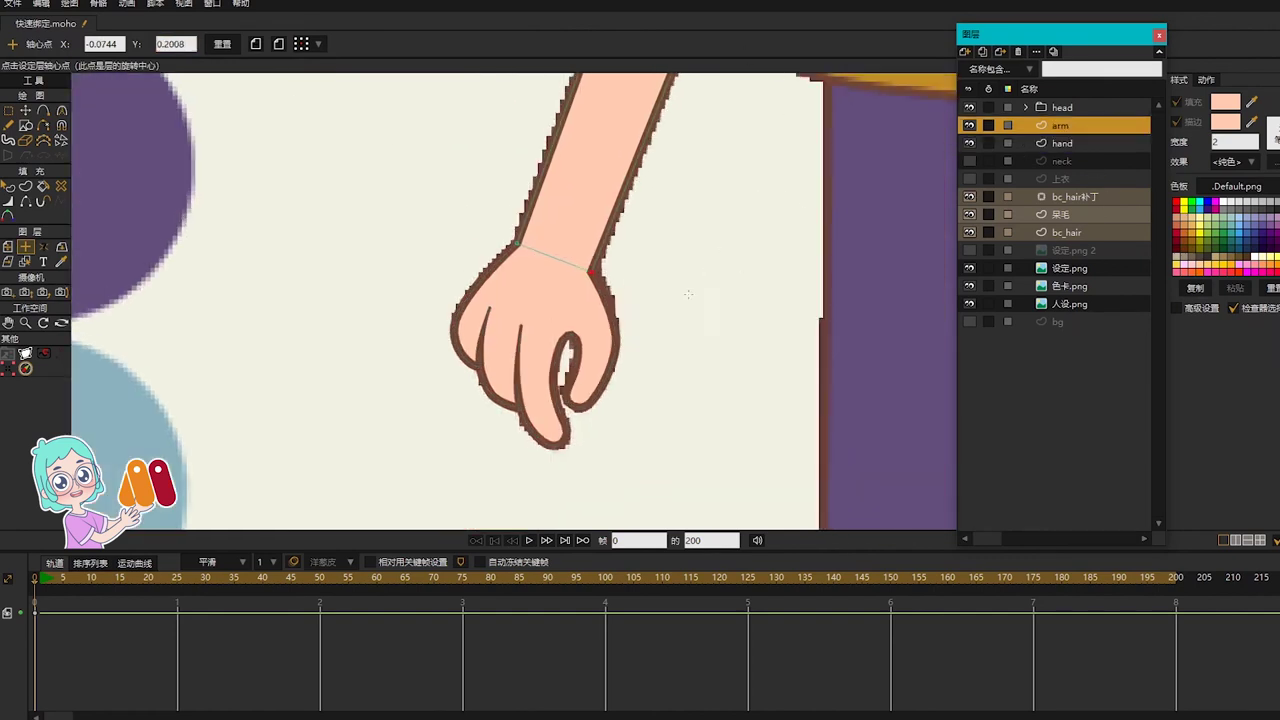
left_click(1067, 140)
left_click(965, 52)
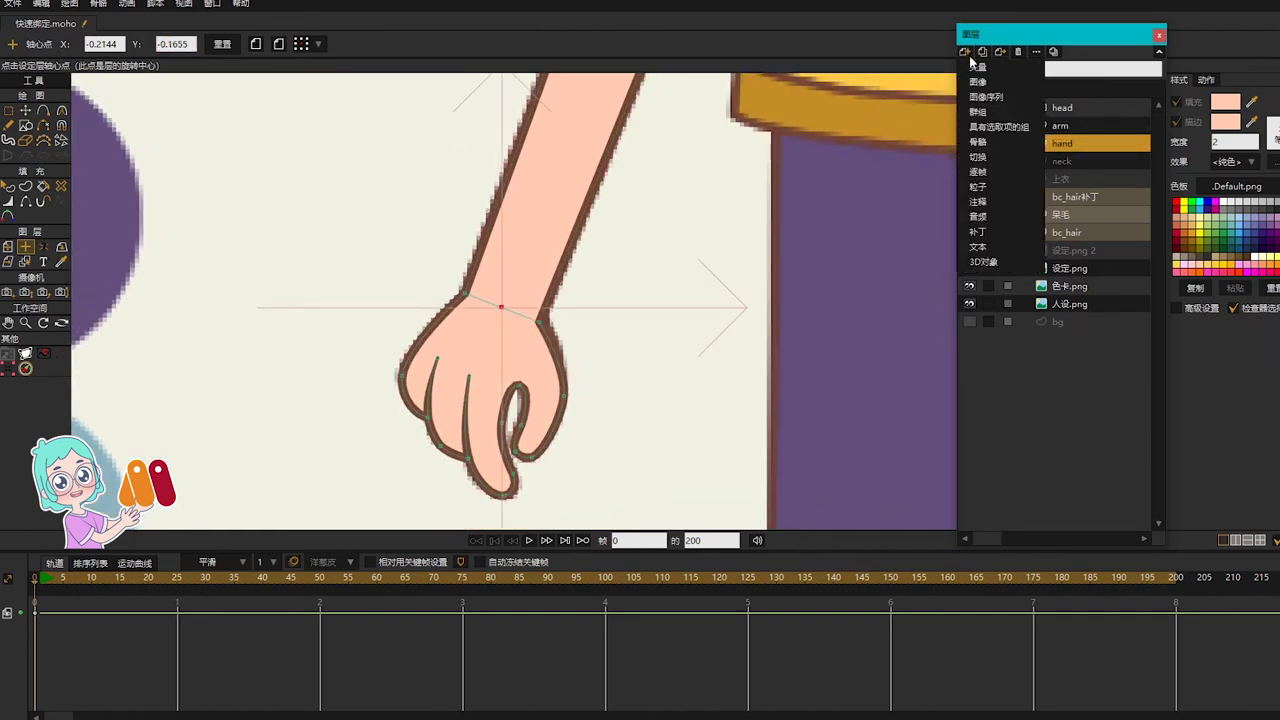
left_click(994, 156)
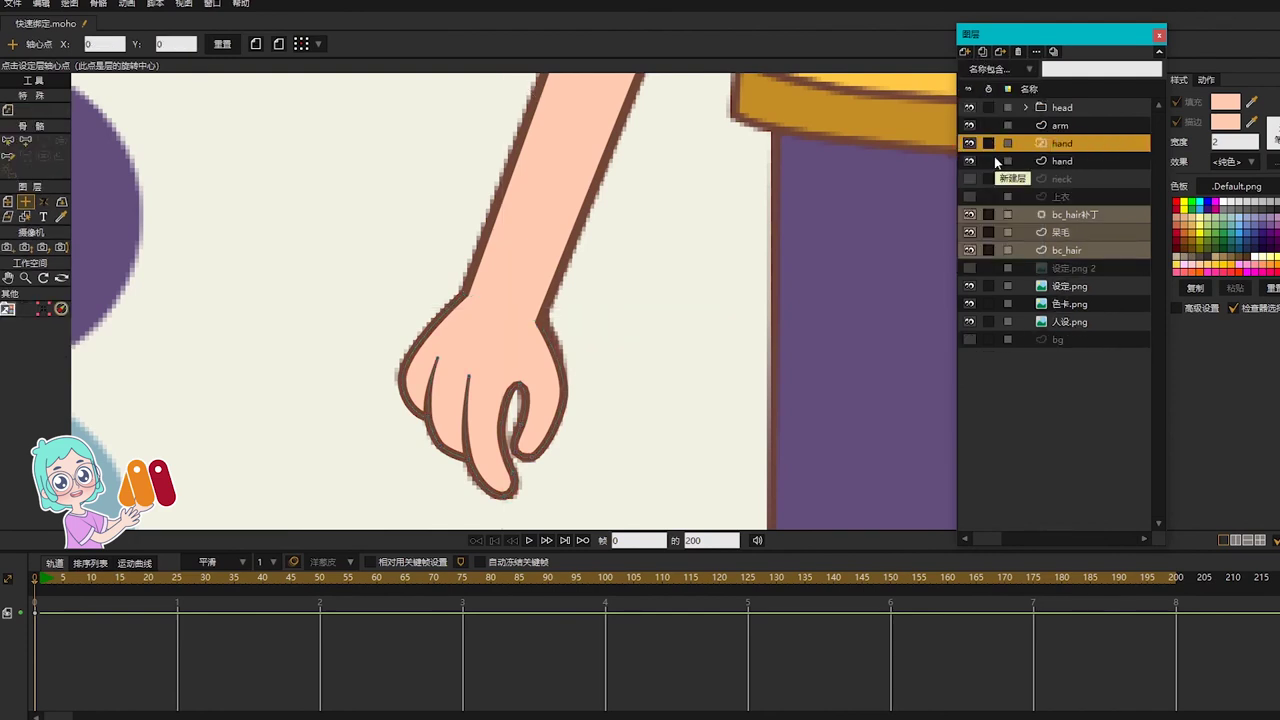
Step: Copy the hand drawing's origin, X -0.2144 and Y -0.1655, to the switch layer and nest the hand vector layer inside it
left_click(1059, 161)
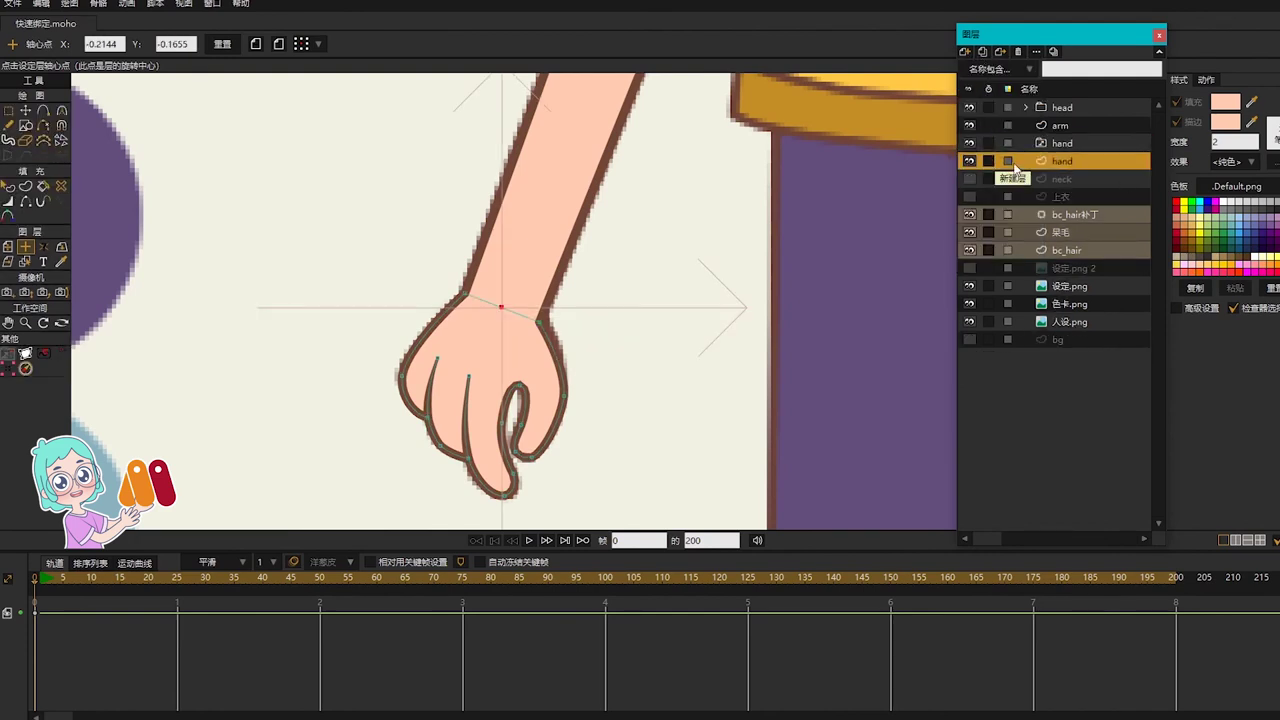
left_click(1058, 143)
left_click(1075, 162)
left_click(1060, 145)
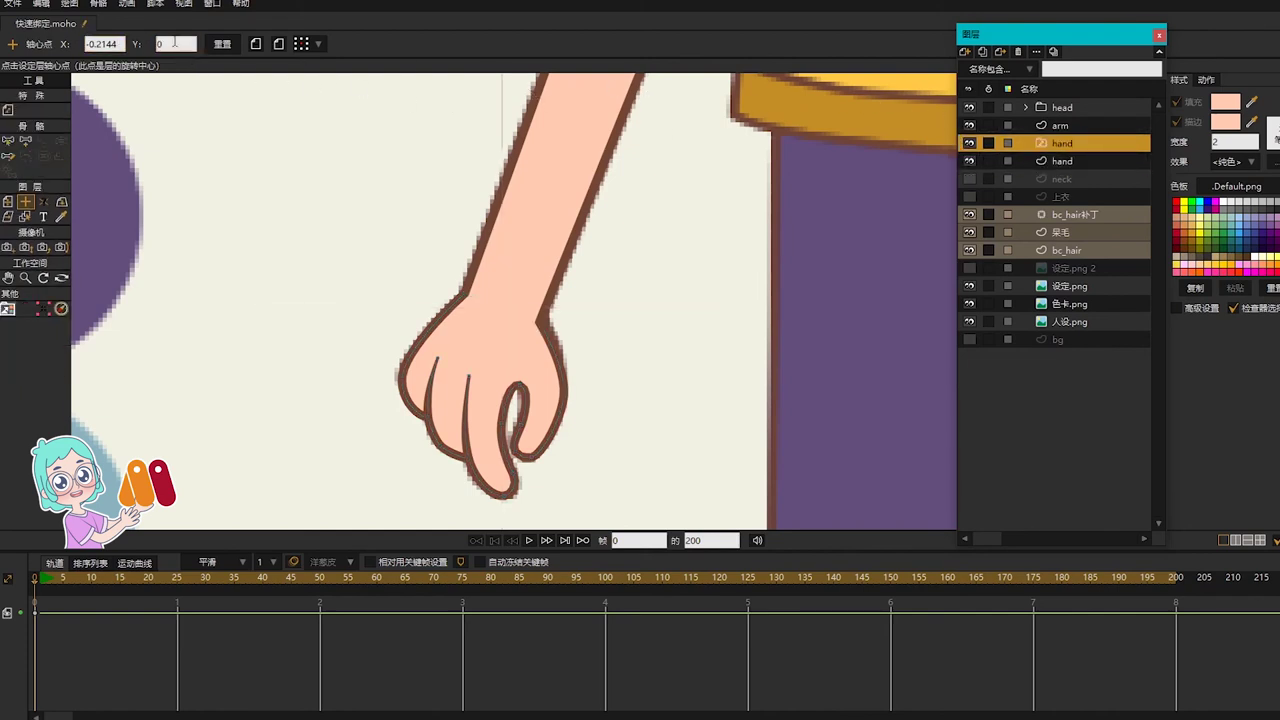
left_click_drag(1067, 159, 1065, 145)
left_click(1026, 143)
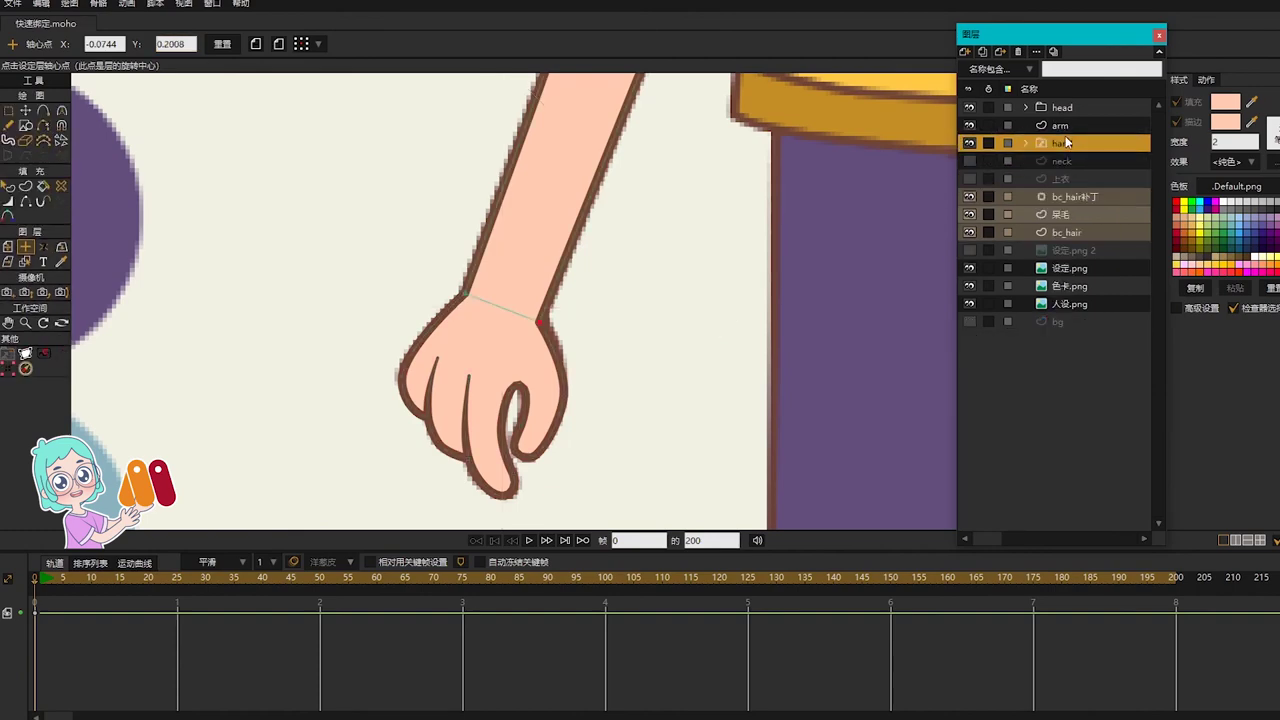
Step: Create a group layer named "arm 1" directly above the arm layer
left_click(1060, 126)
scroll(680, 215, "down", 4)
left_click_drag(775, 180, 611, 279)
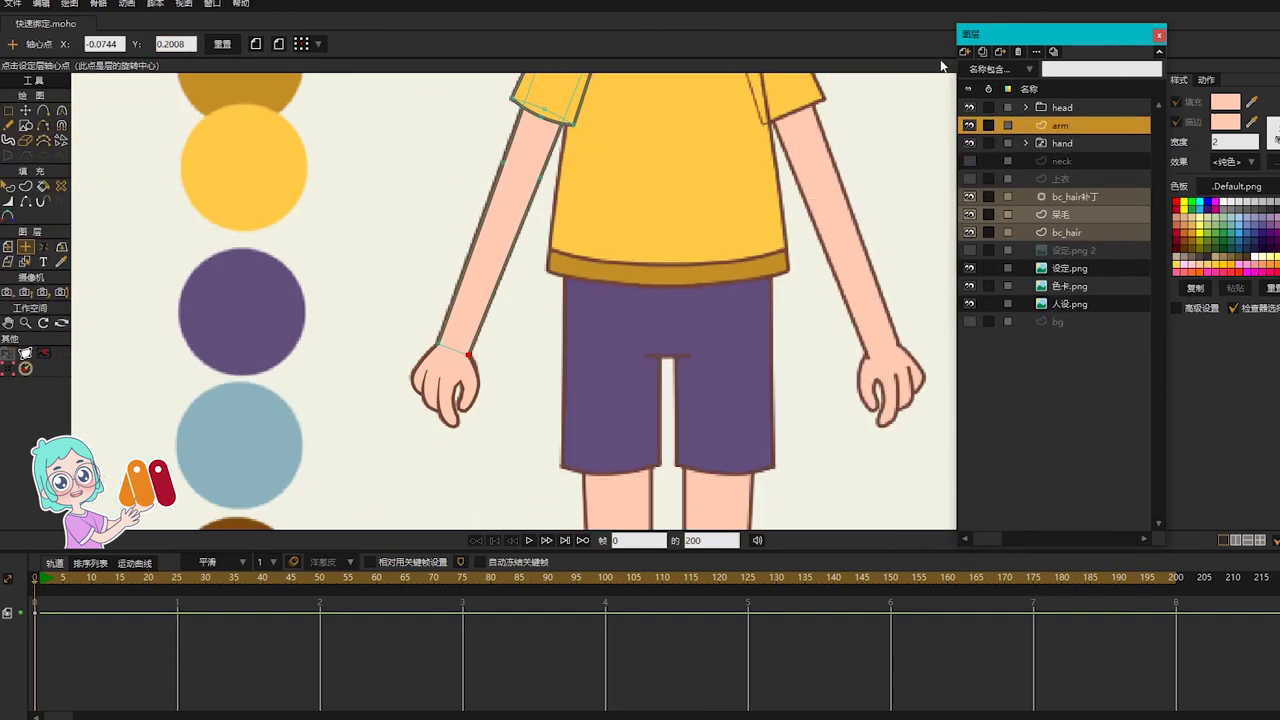
left_click(964, 51)
left_click(986, 112)
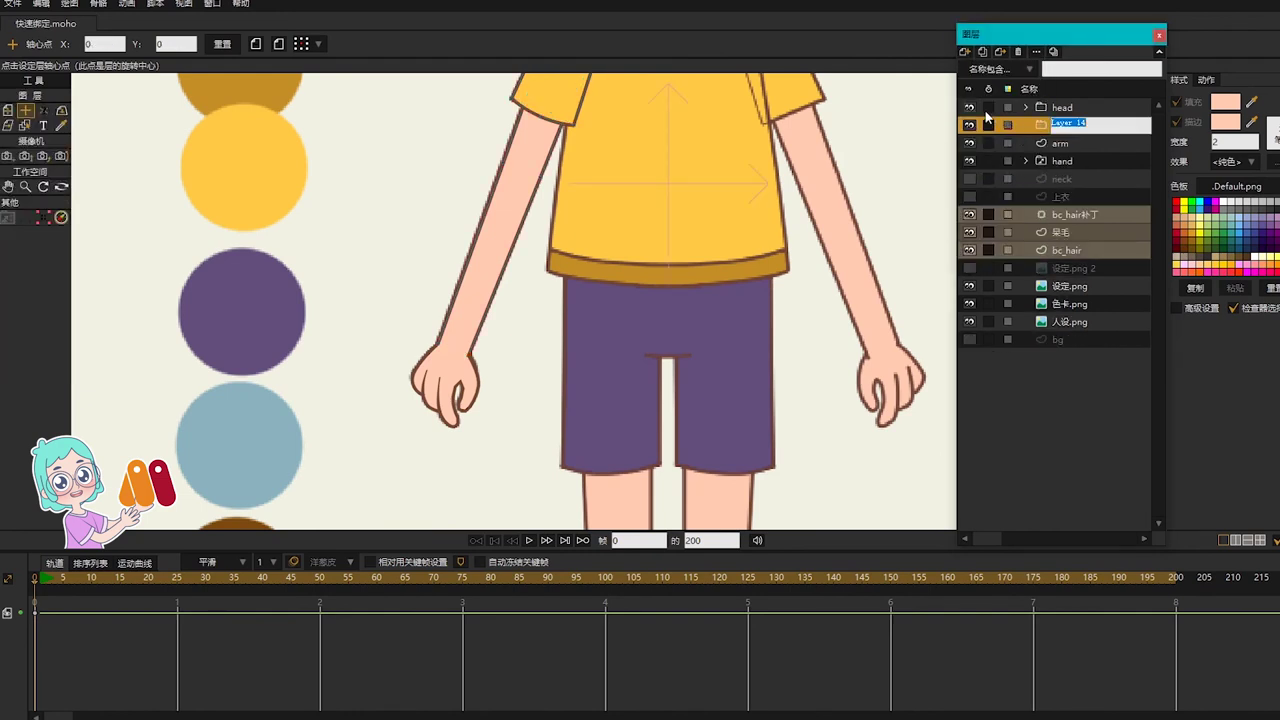
type("arm")
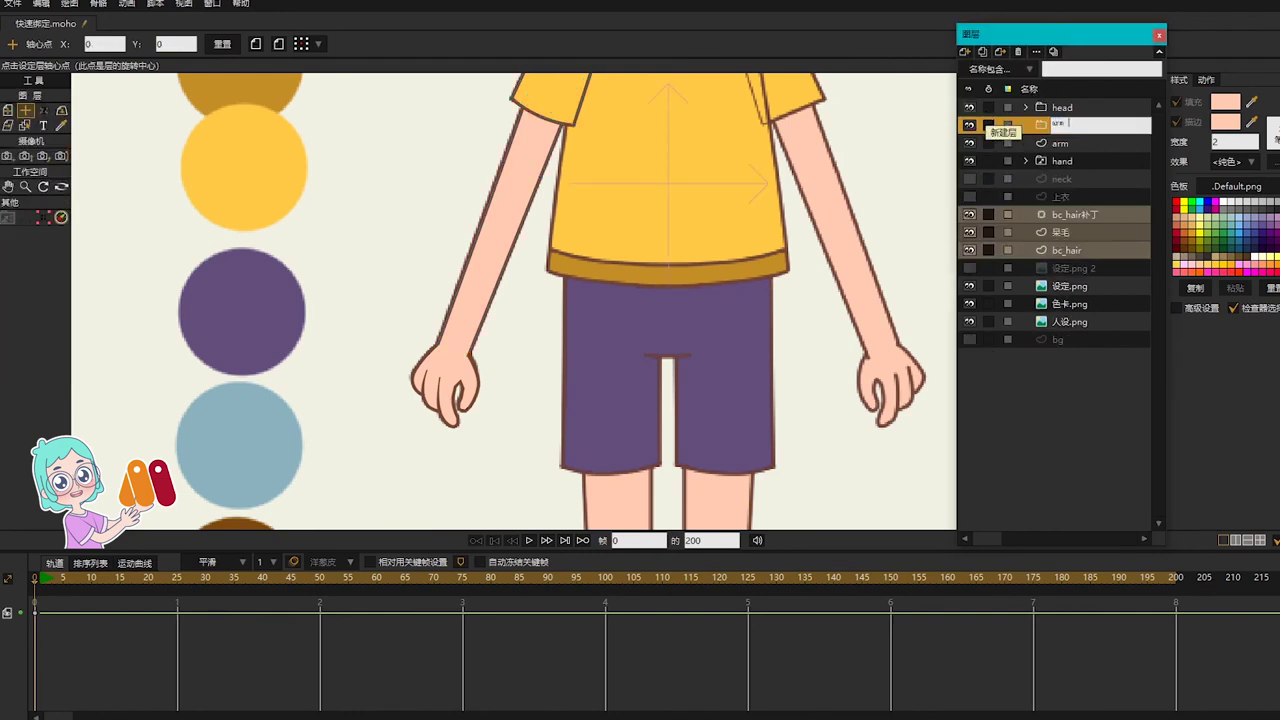
type(" 1")
key("Return")
Step: Move the arm layer and the hand switch layer into the arm 1 group and save the project
left_click(1071, 144)
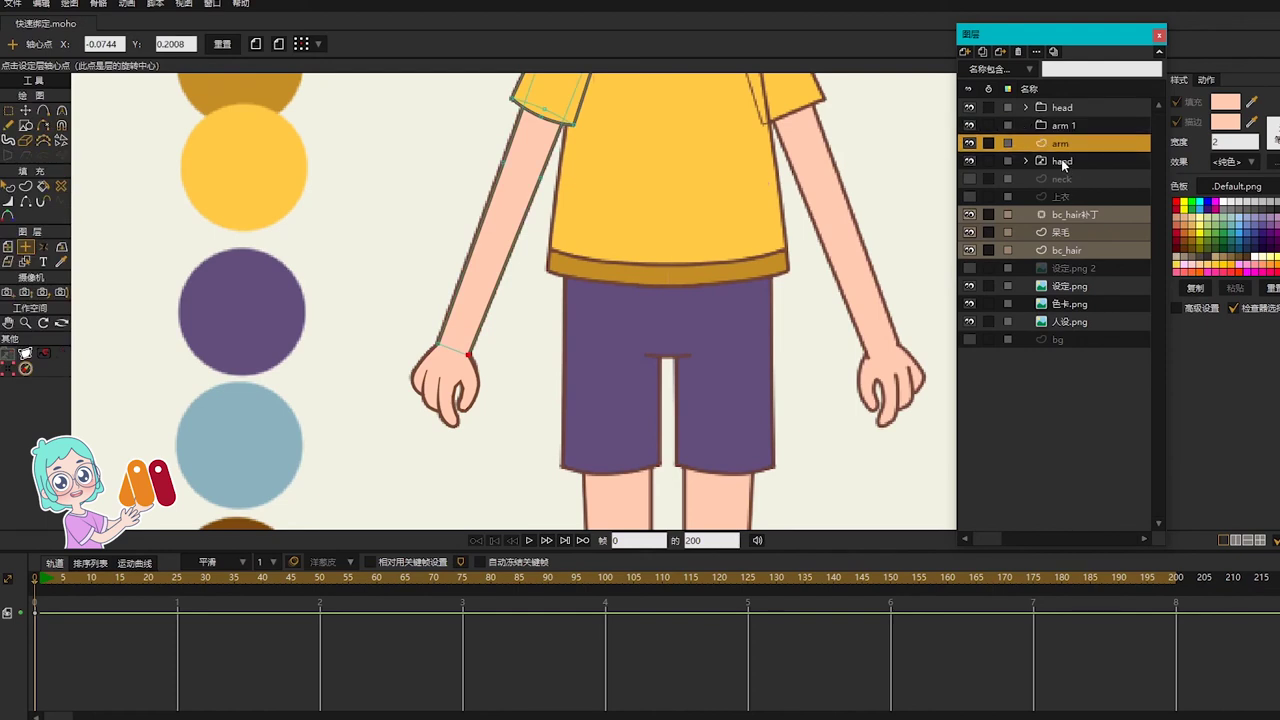
left_click(1061, 159, "ctrl")
left_click_drag(1061, 159, 1062, 125)
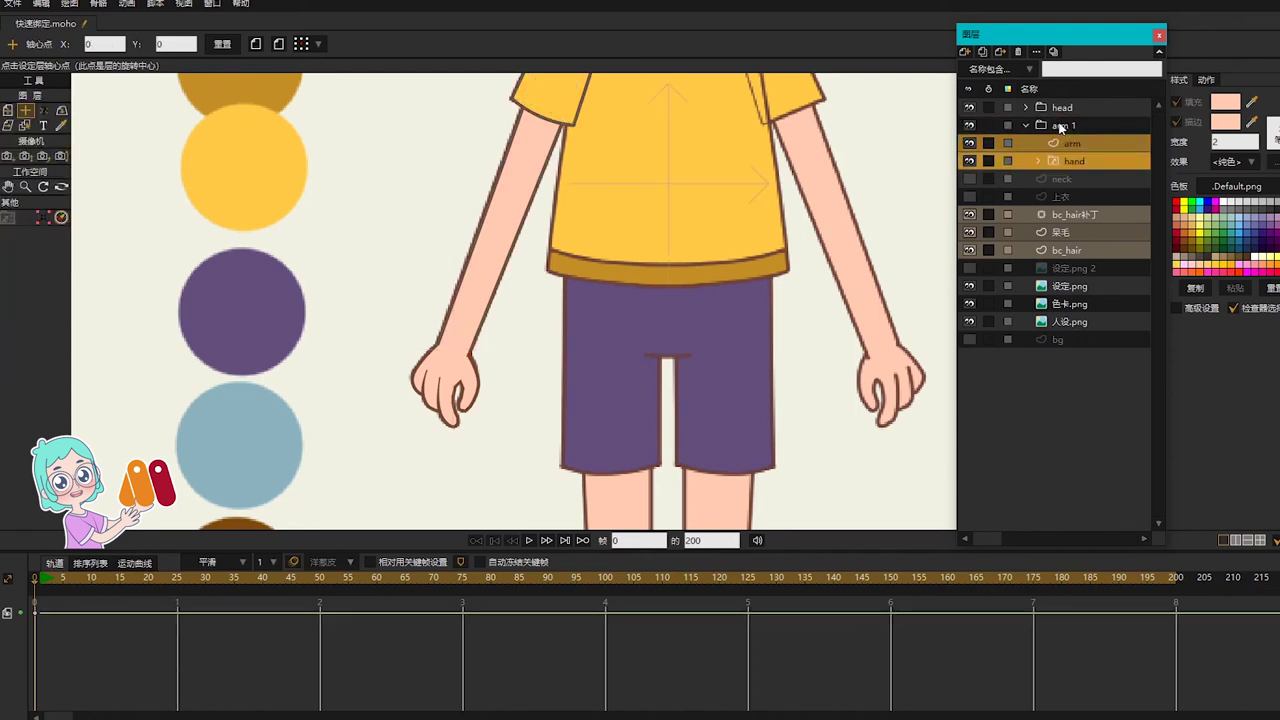
left_click(1061, 127)
key("ctrl+s")
left_click_drag(691, 246, 634, 282)
scroll(632, 279, "down", 2)
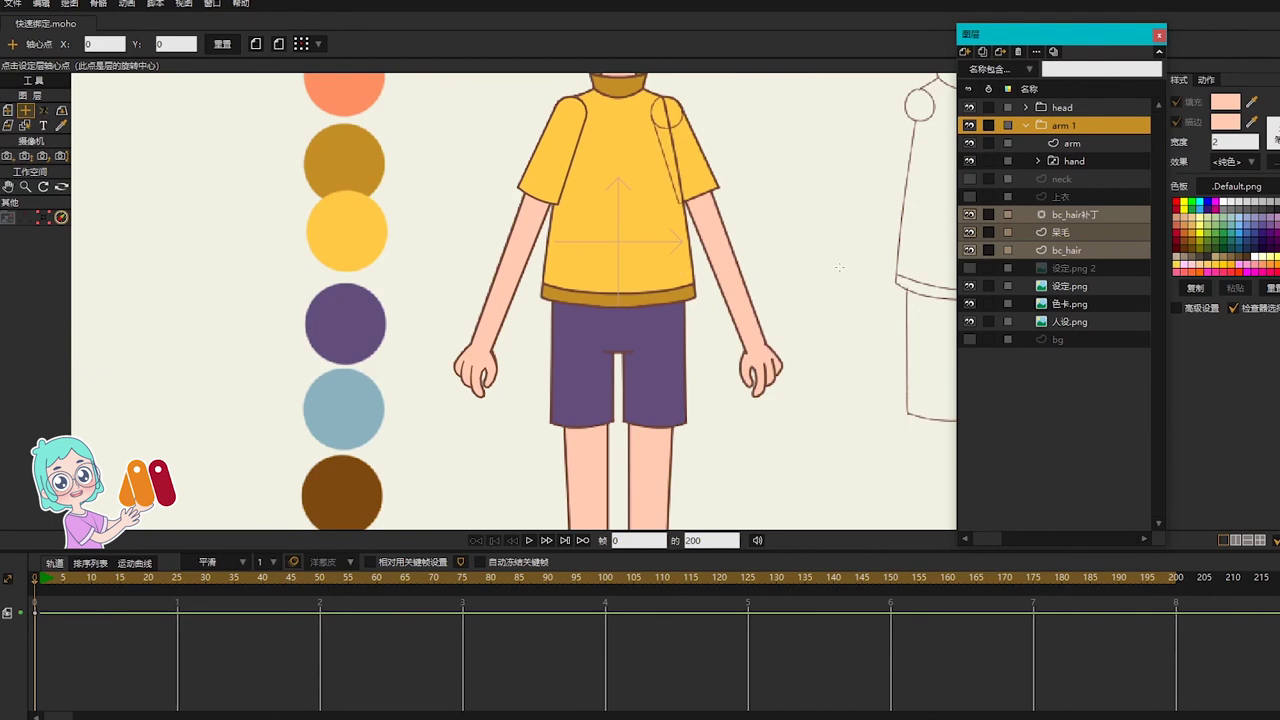
Step: Duplicate the arm 1 group as "arm 2" and flip the copy horizontally onto the body's other side
left_click(1026, 125)
left_click_drag(679, 220, 577, 277)
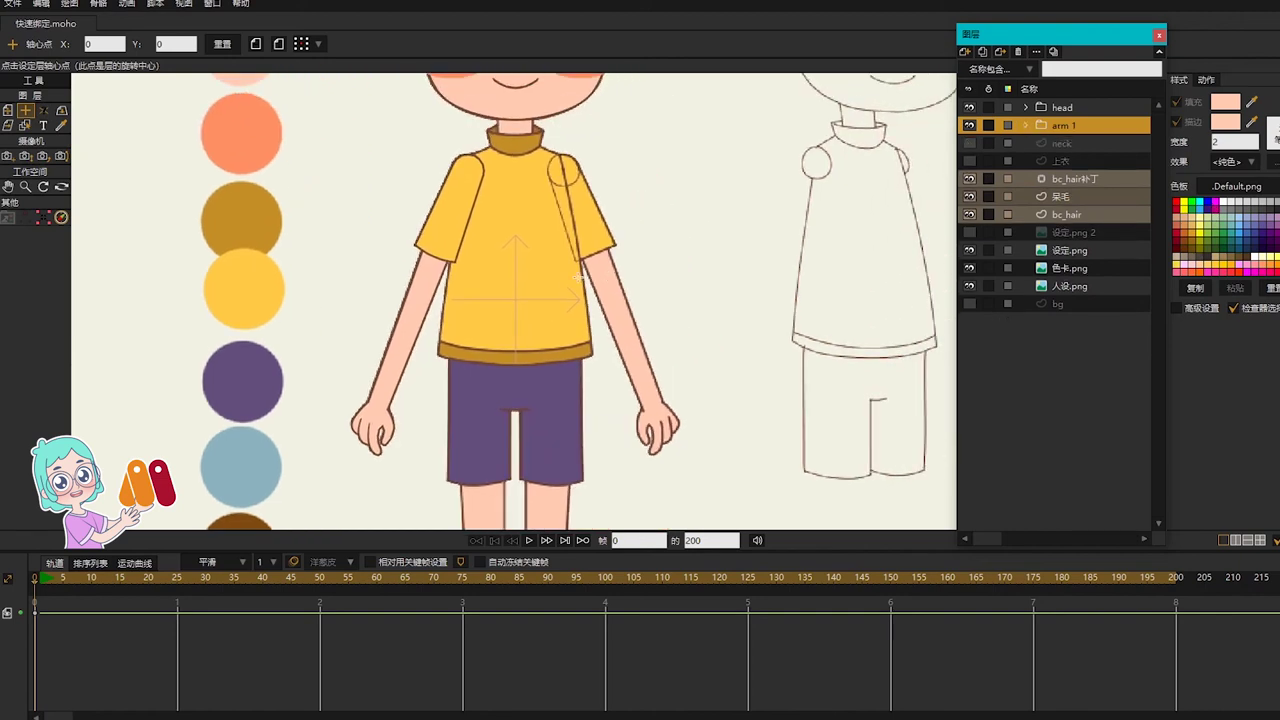
left_click(986, 50)
double_click(1086, 126)
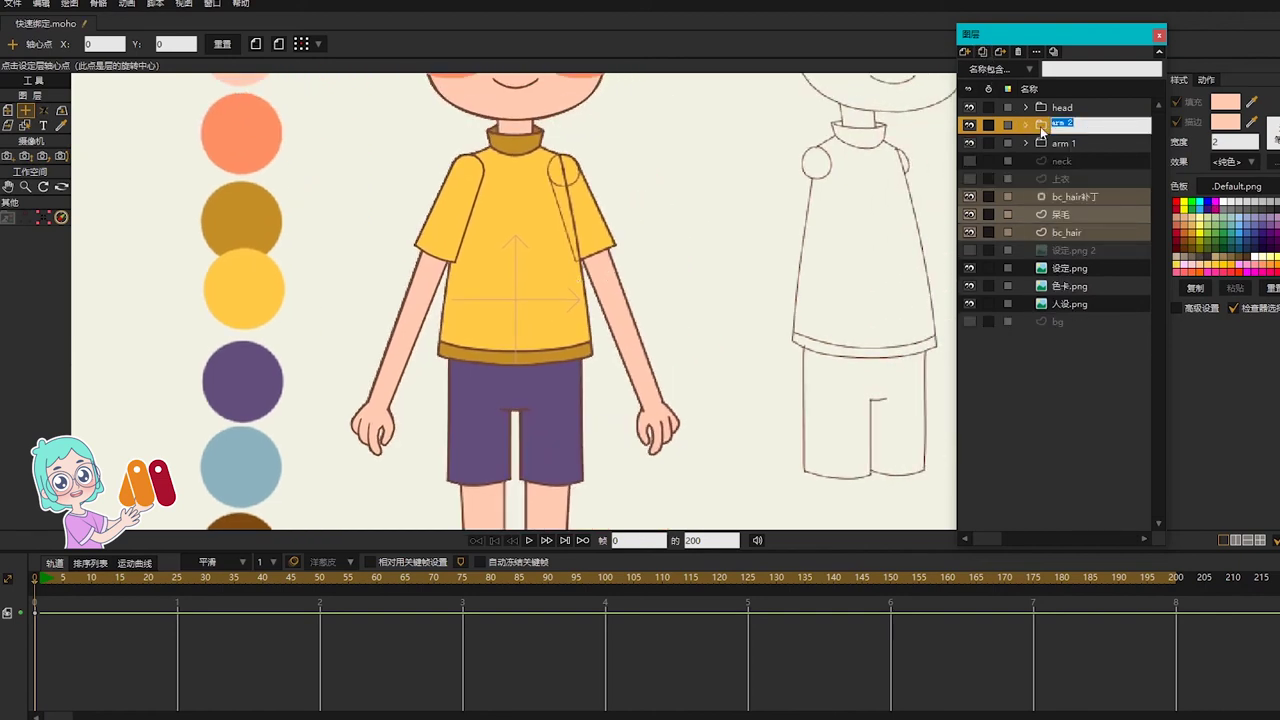
key("Return")
key("m")
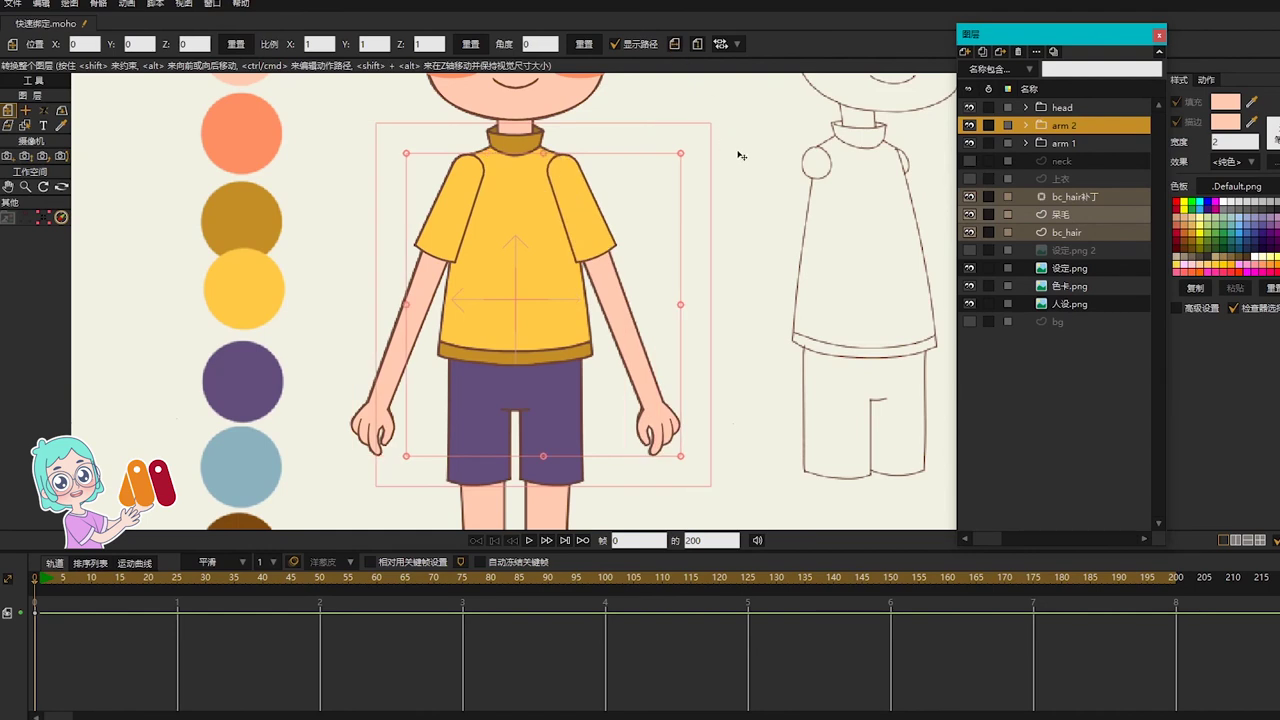
scroll(740, 242, "down", 2)
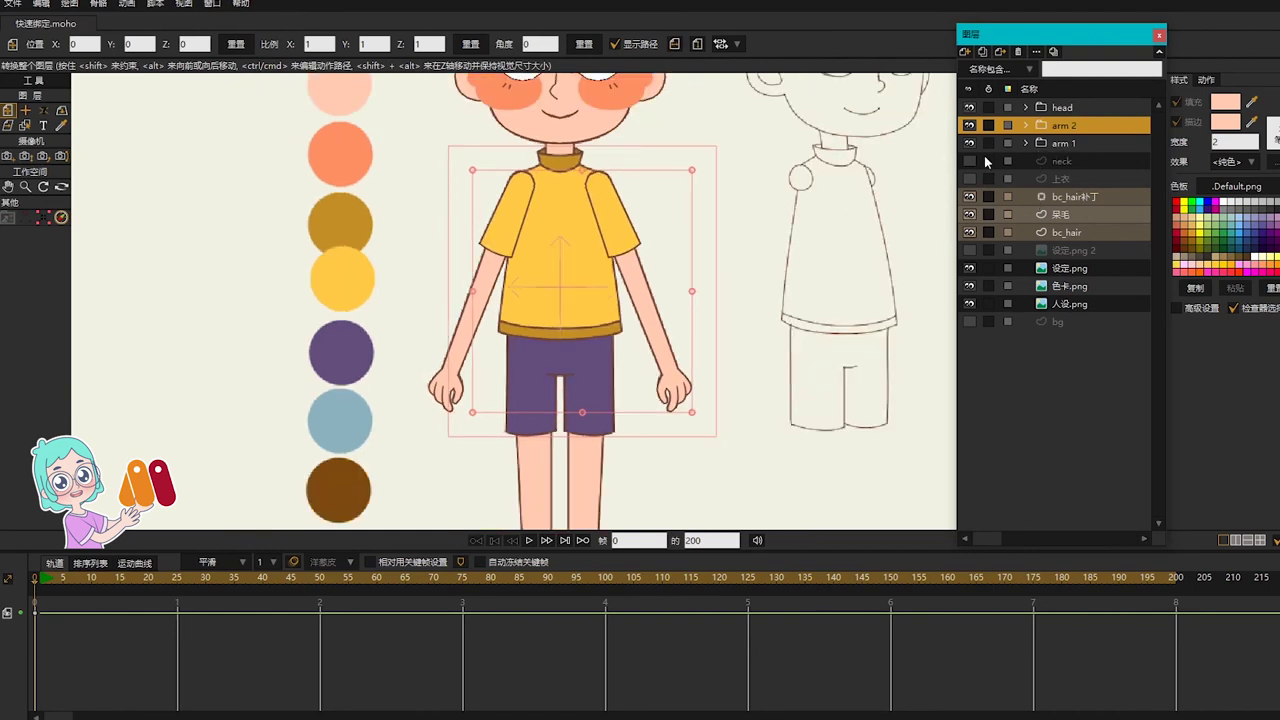
Step: Show the neck and 上衣 layers and move the arm 2 and arm 1 groups below the 上衣 layer
left_click(969, 161)
left_click(969, 179)
left_click(1063, 143, "shift")
left_click_drag(1061, 144, 1068, 187)
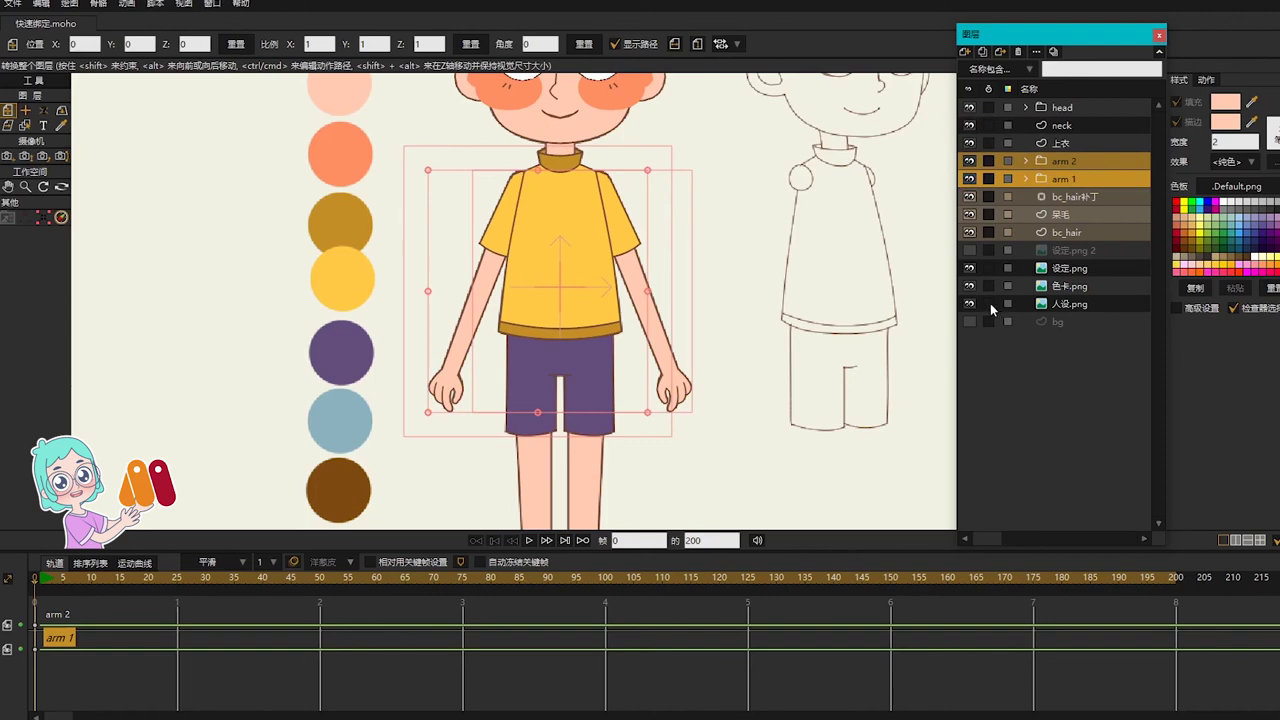
Step: Hide the coloured reference 人设.png and create a vector layer named "butt" above the arm 2 group
left_click(969, 304)
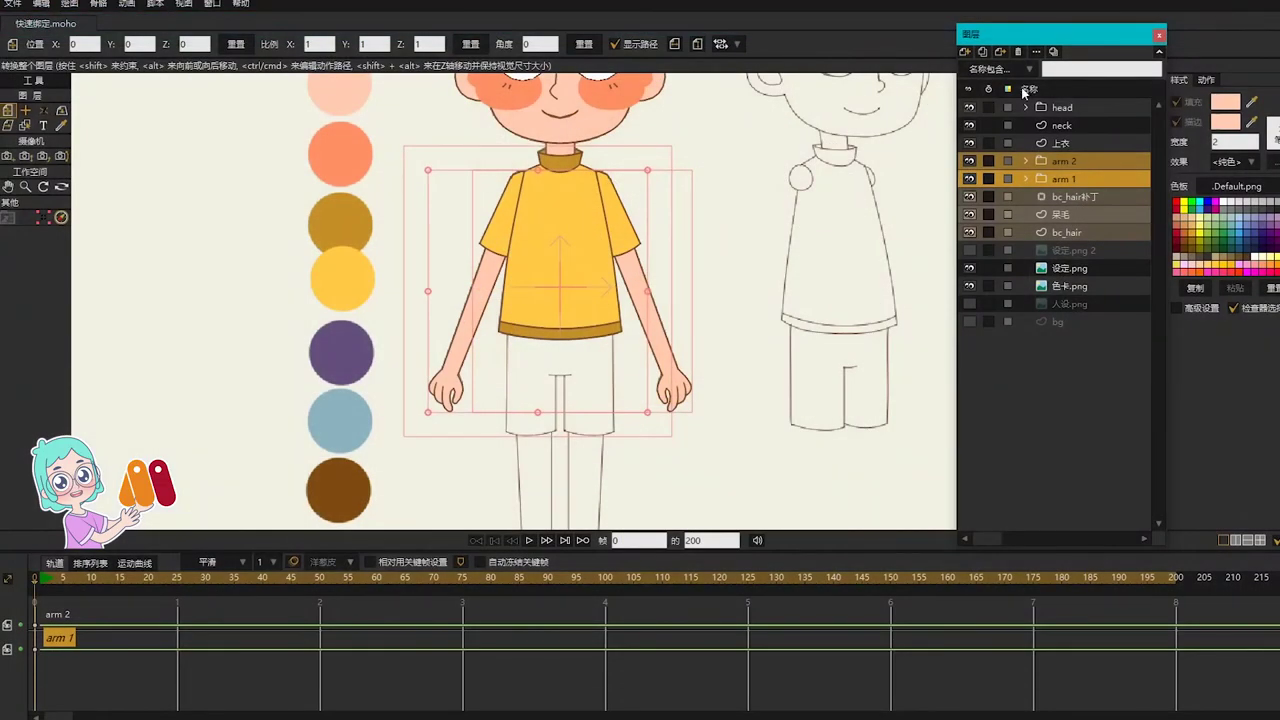
left_click_drag(797, 435, 737, 304)
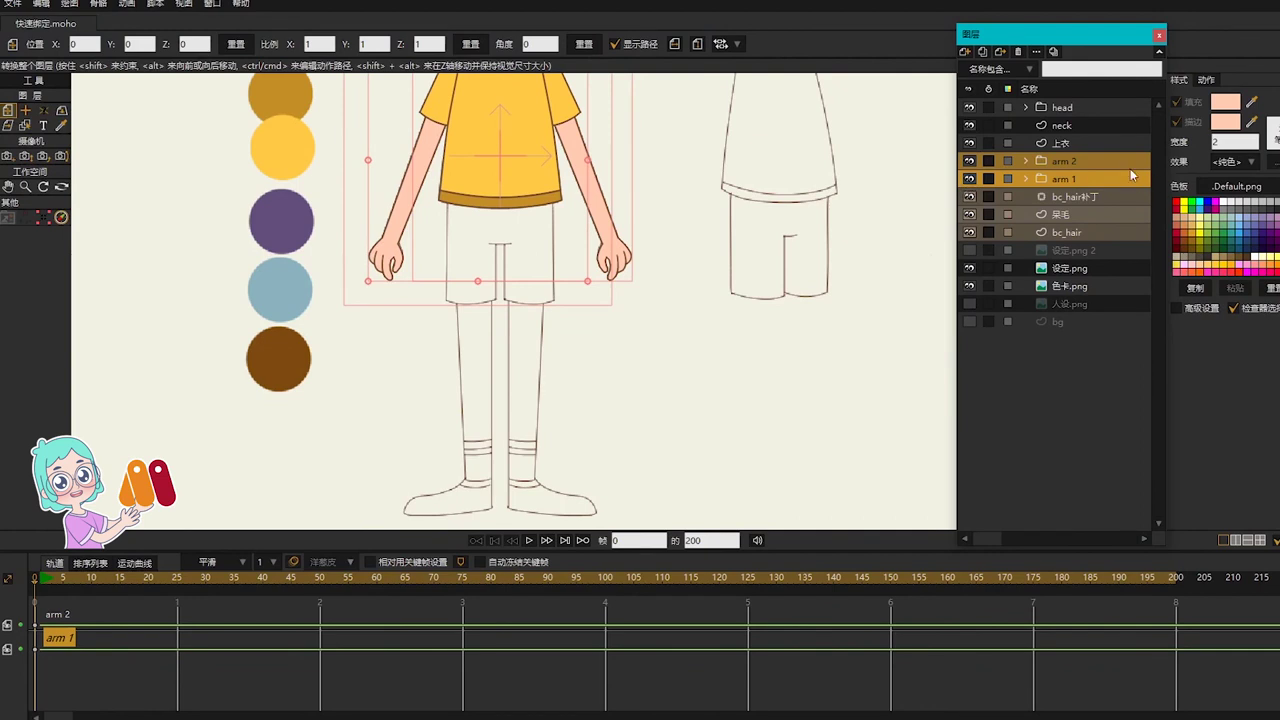
left_click(1072, 165)
left_click(965, 54)
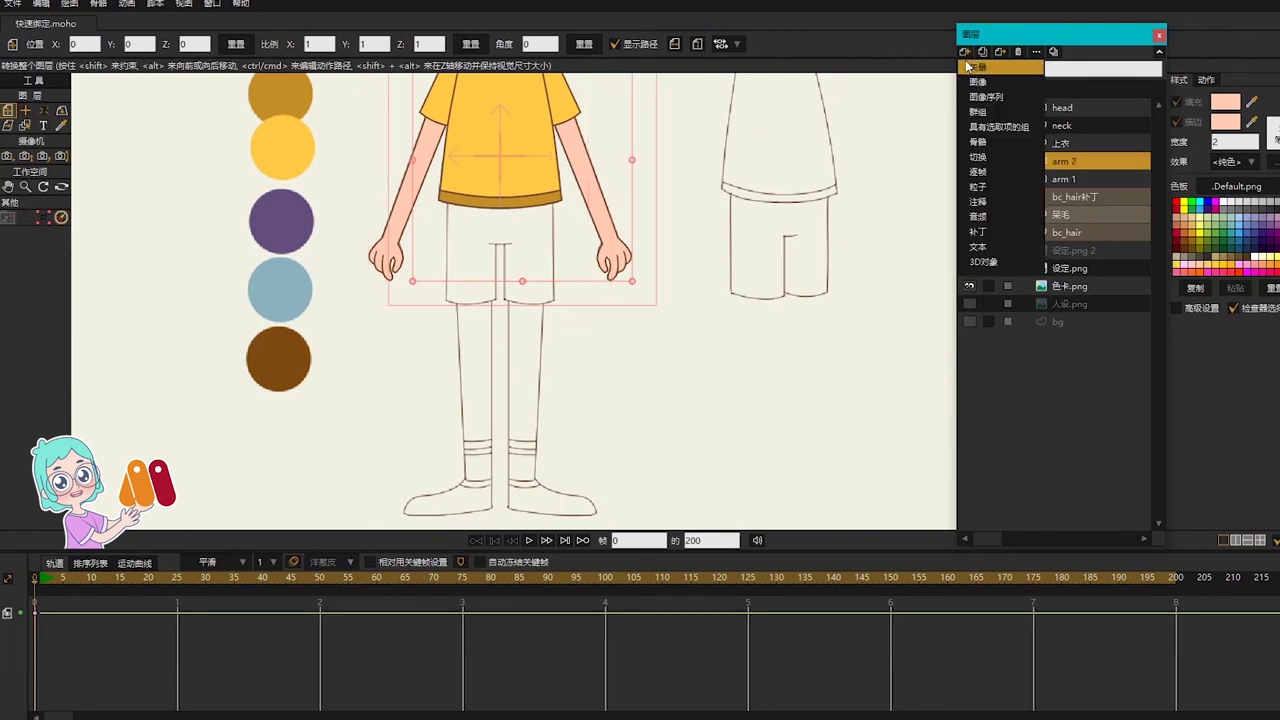
left_click(966, 66)
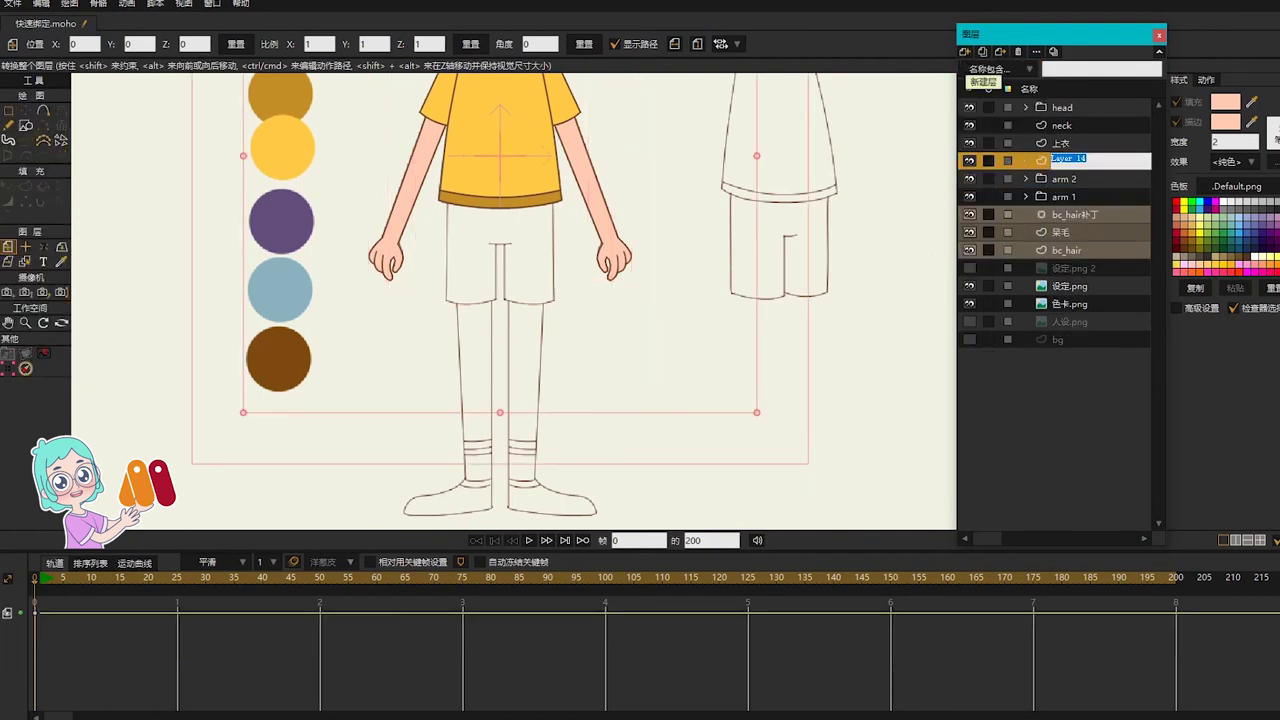
key("BackSpace")
key("Return")
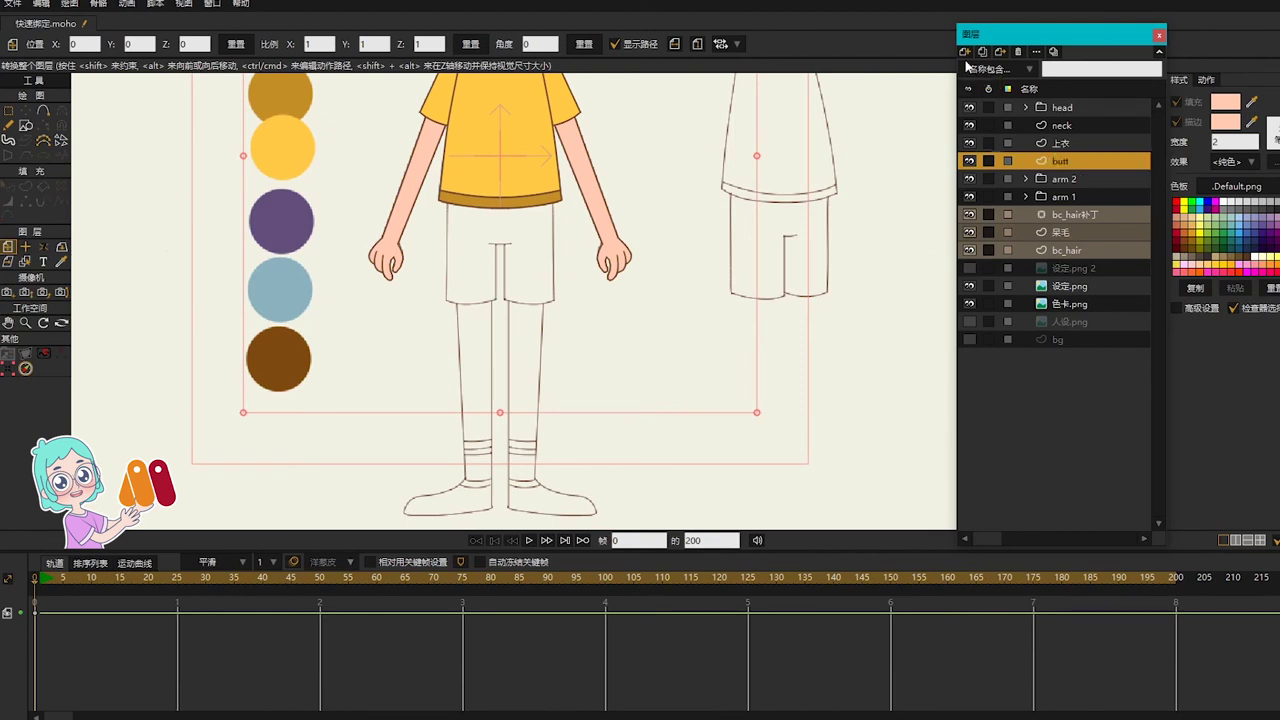
Step: Draw an oval over the hips on the butt layer, from behind the shirt hem down to the shorts' crotch line
scroll(524, 184, "up", 3)
scroll(428, 225, "up", 2)
key("s")
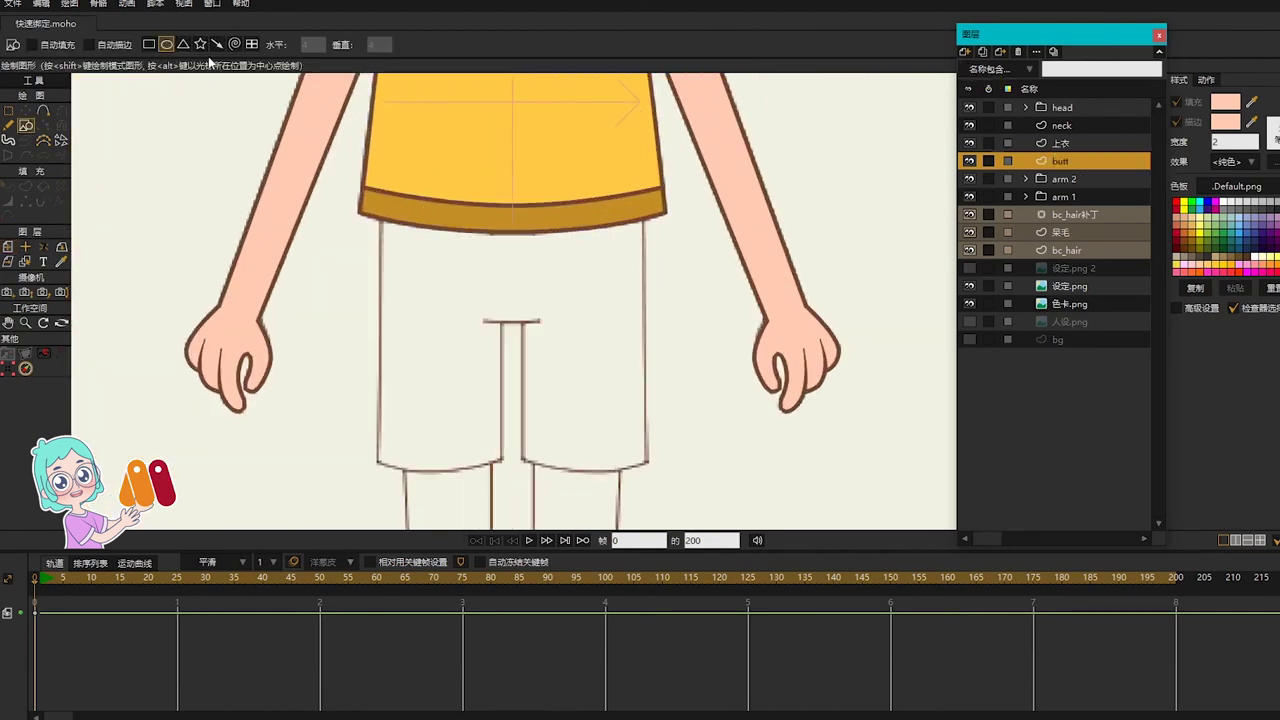
left_click_drag(416, 175, 640, 316)
Step: Subdivide the hip oval's curve with the split curve script (分割曲线) at its default setting
left_click(134, 5)
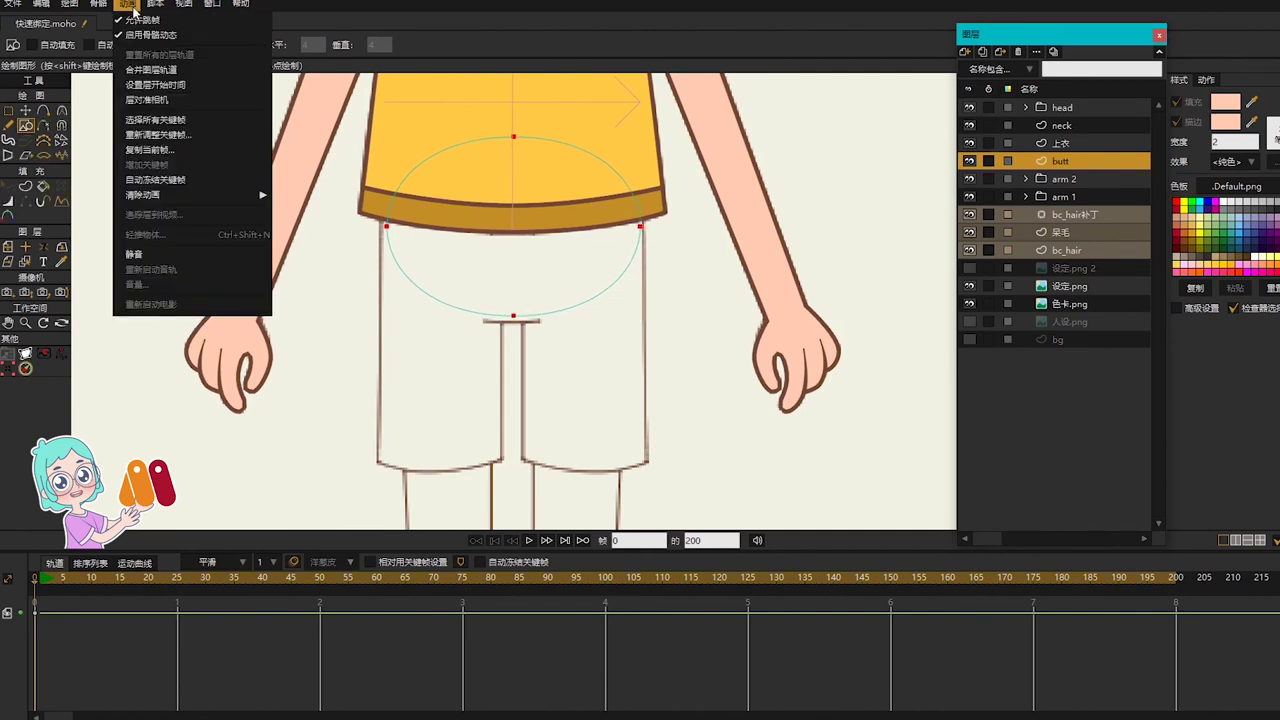
left_click(158, 5)
mouse_move(195, 157)
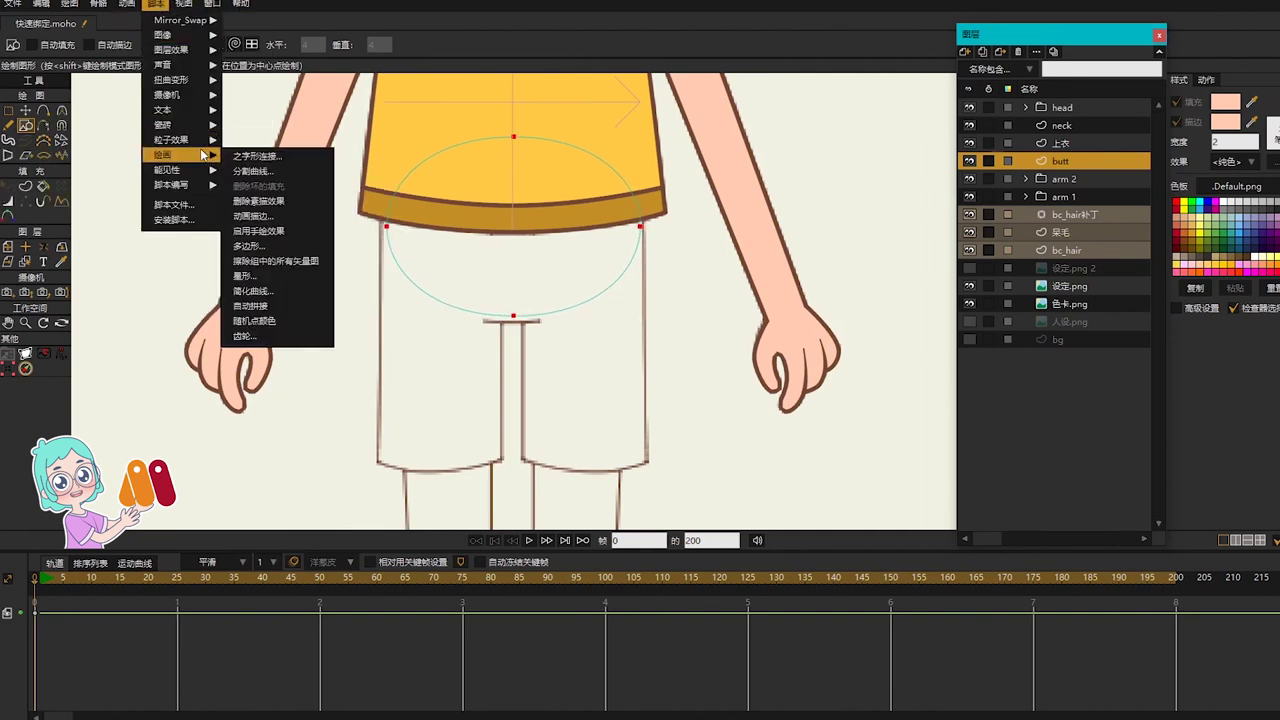
left_click(272, 170)
key("Return")
Step: Spread the hip oval's two upper side points outward symmetrically to make its top squarer
key("t")
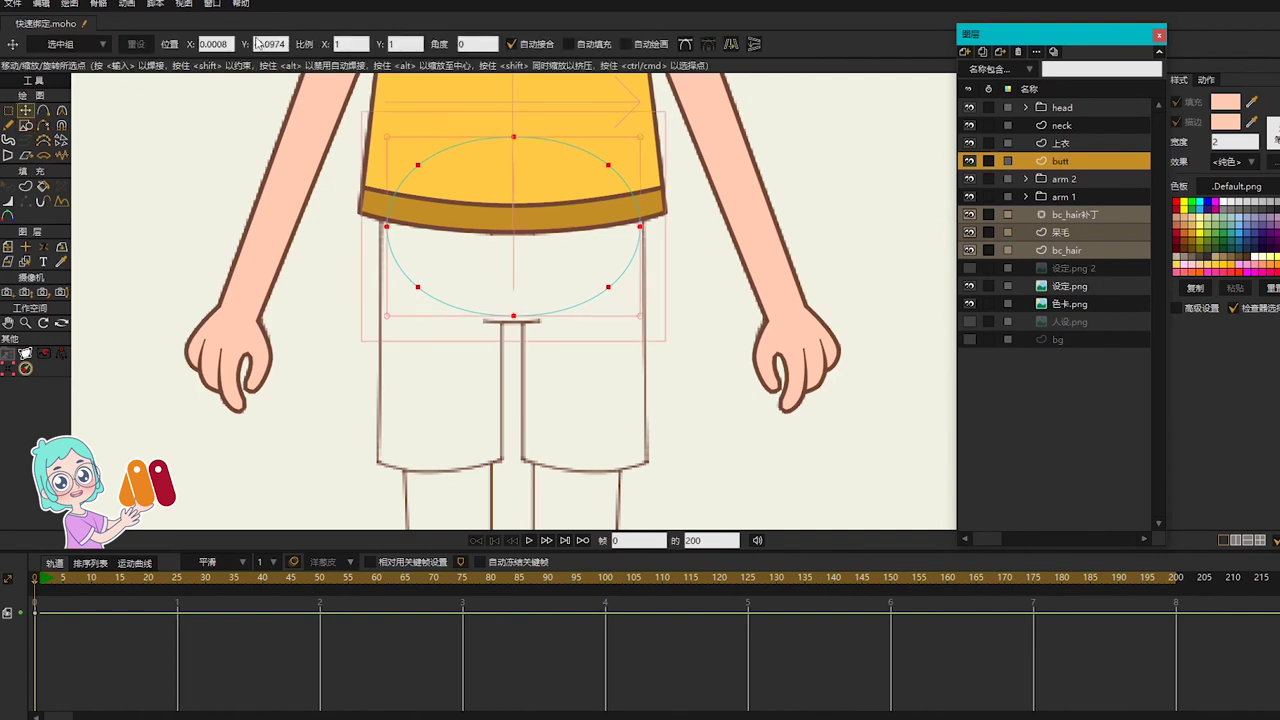
key("g")
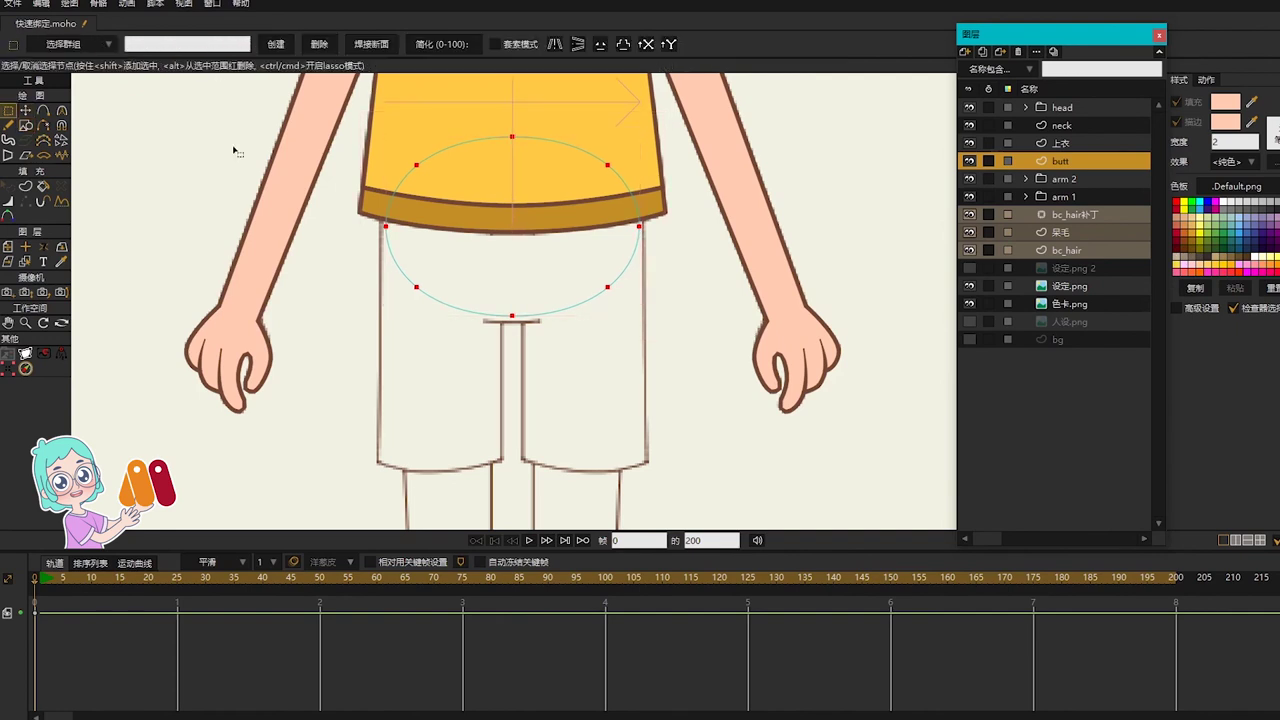
left_click_drag(423, 162, 629, 171)
key("t")
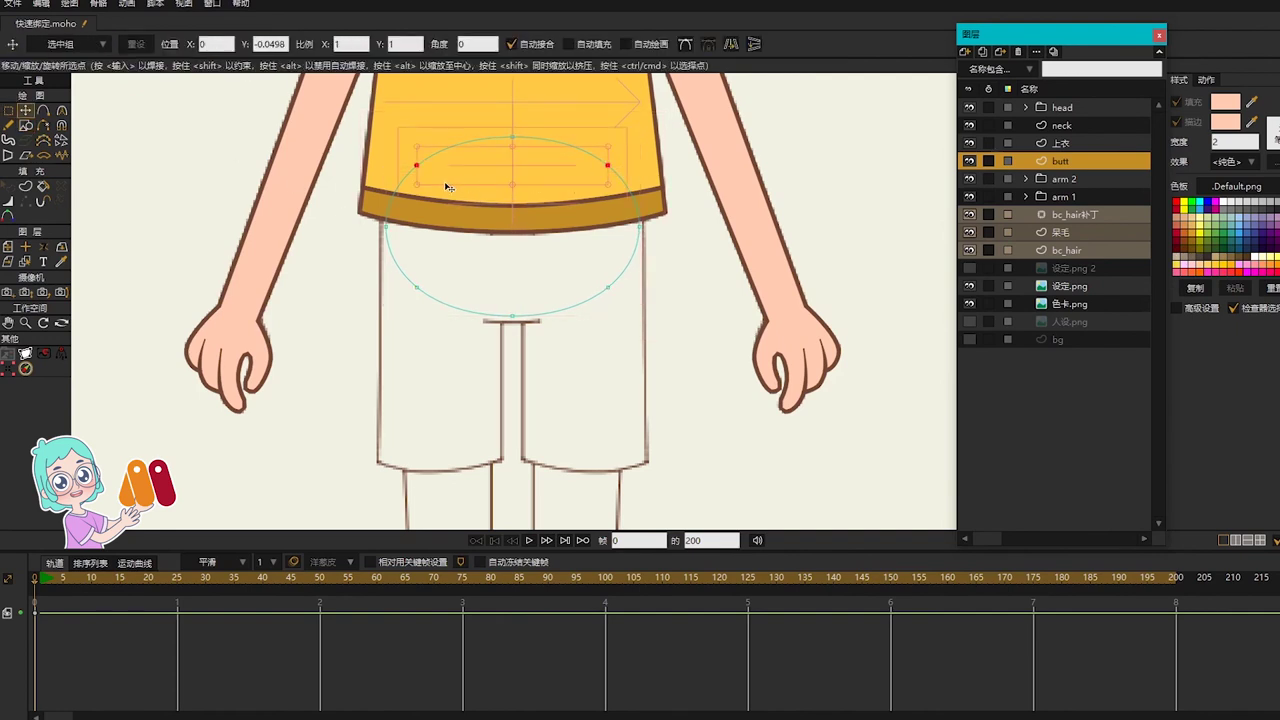
left_click_drag(418, 168, 398, 166)
key("Return")
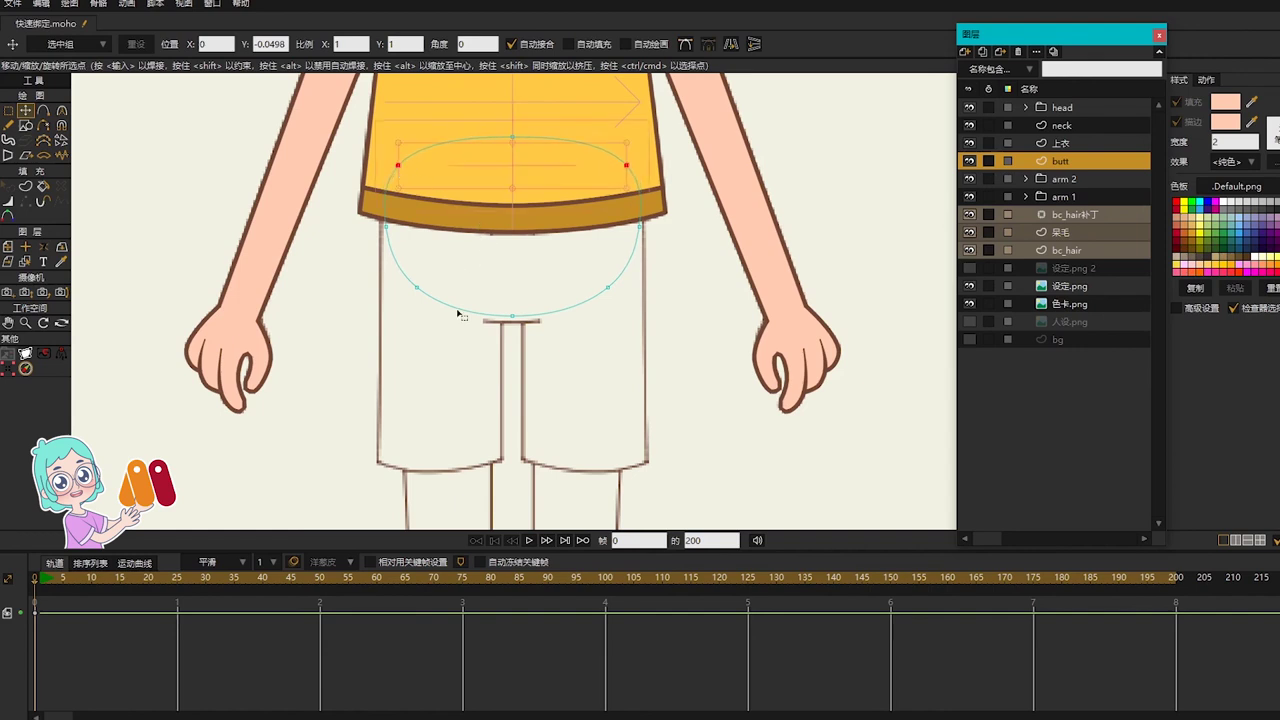
Step: Lower the hip oval's two lower side points and shift its lower five points down to the shorts' crotch line
key("g")
mouse_move(570, 298)
left_mouse_down()
mouse_move(630, 300)
mouse_move(551, 305)
left_mouse_up()
key("t")
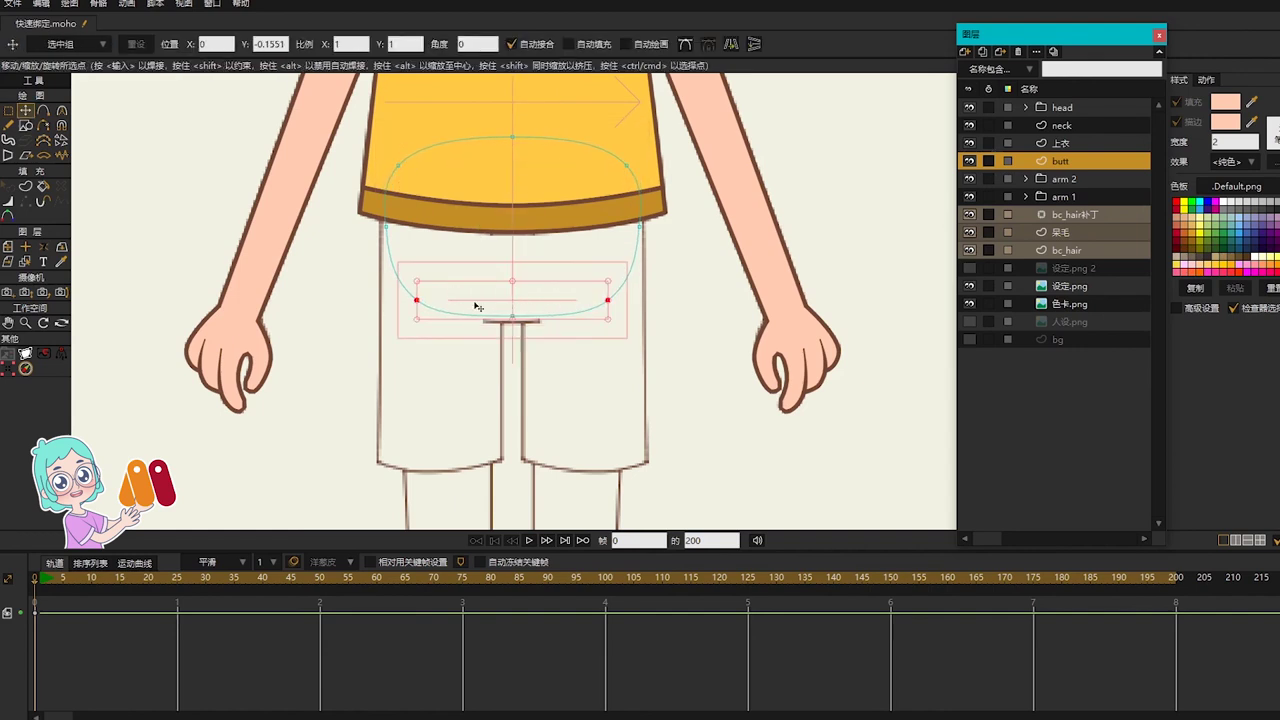
key("g")
left_click_drag(360, 212, 740, 370)
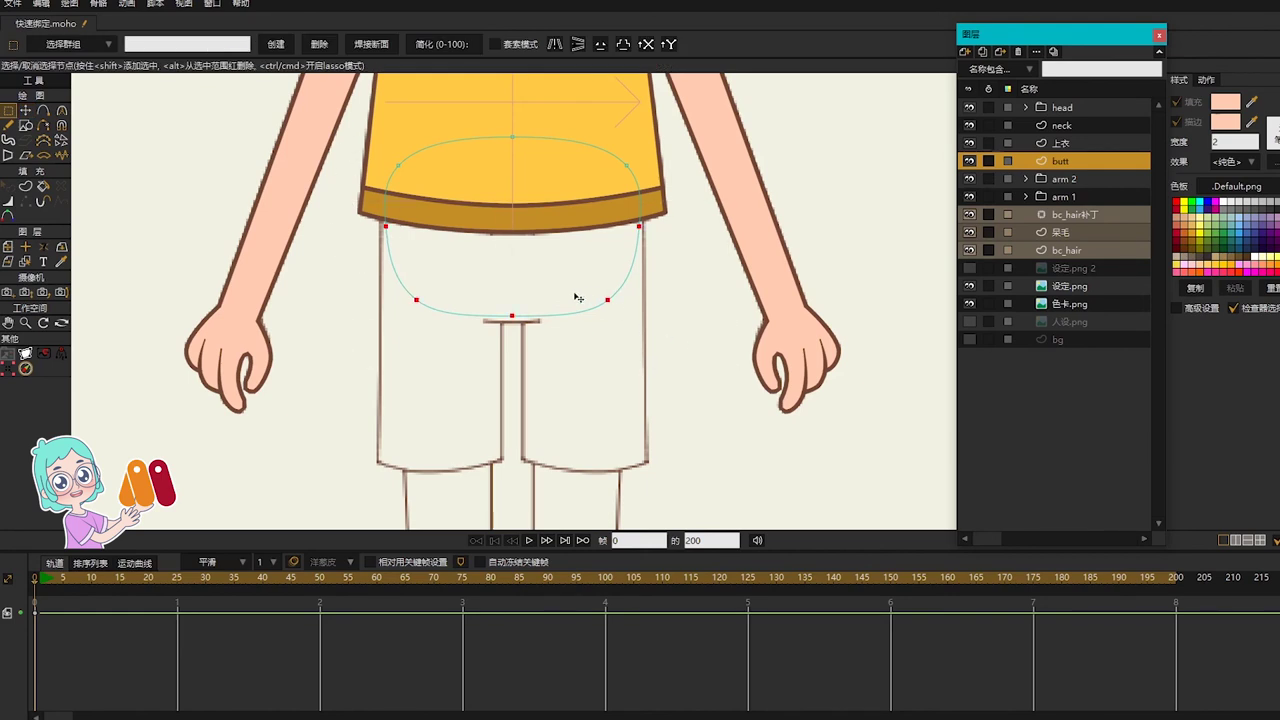
key("t")
scroll(533, 277, "down", 3)
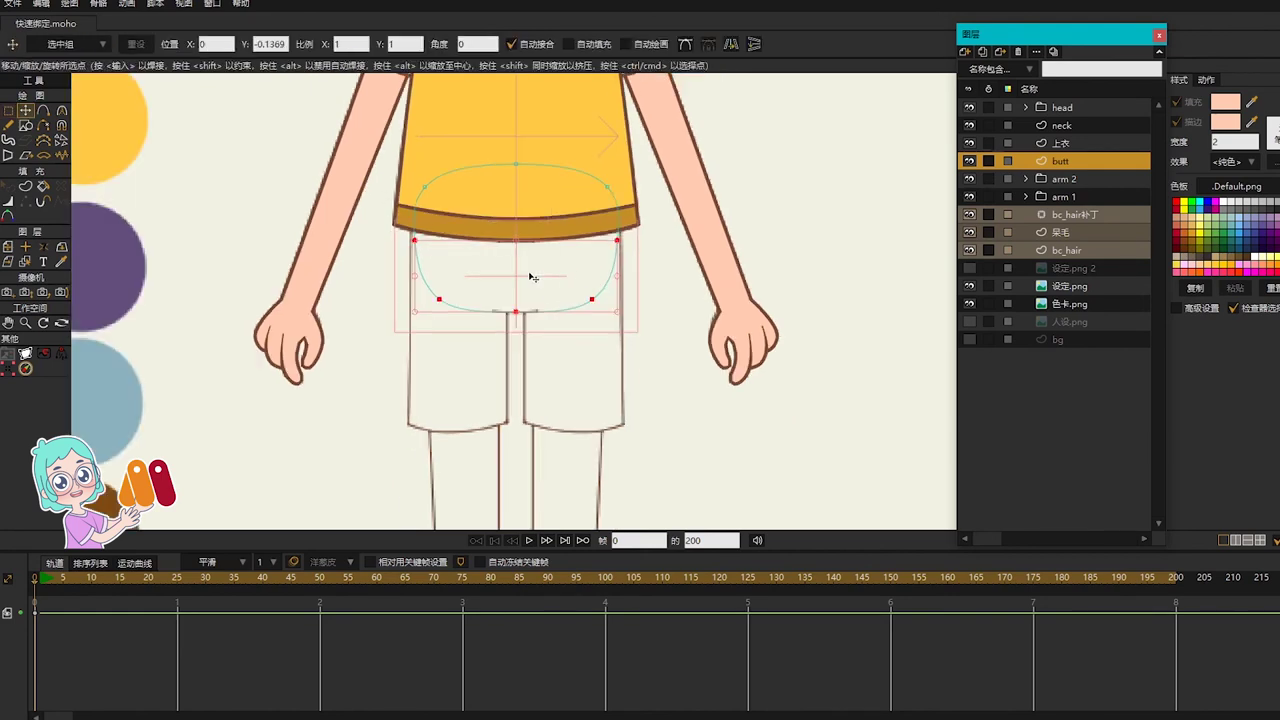
Step: Show the coloured character reference layer 人设.png while leaving 设定.png 2 hidden
left_click(968, 269)
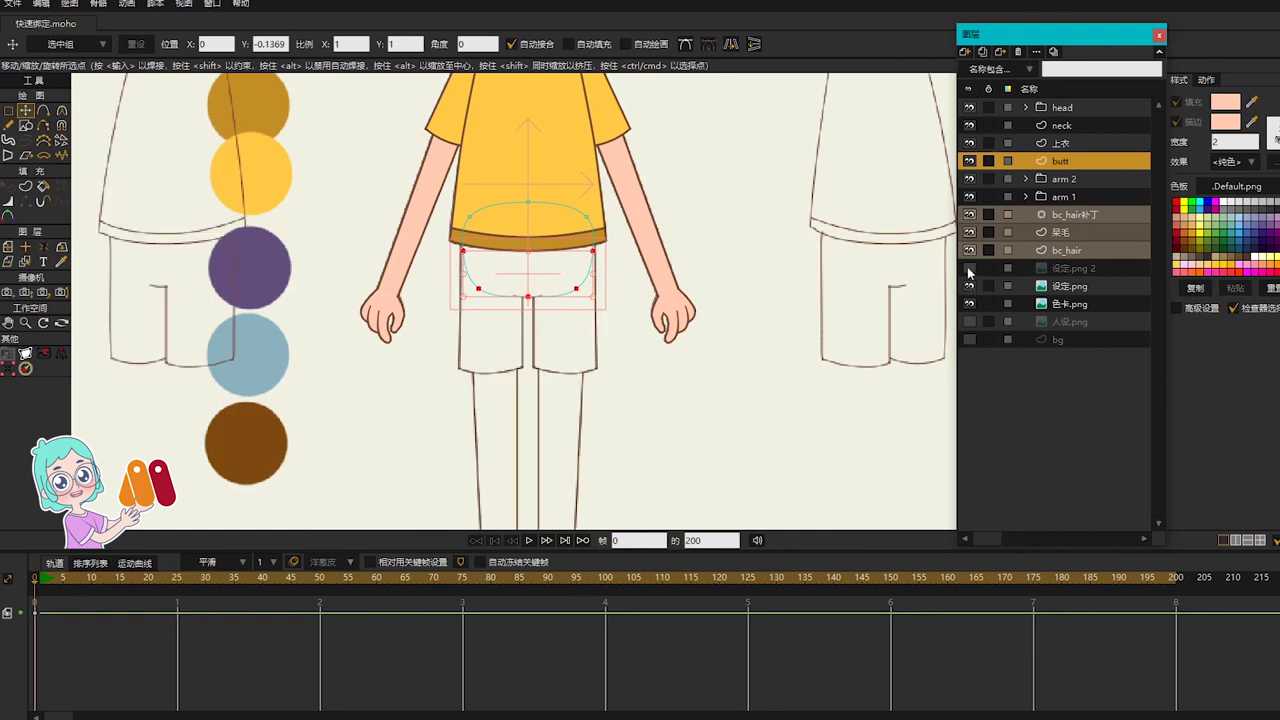
left_click(968, 269)
left_click(970, 322)
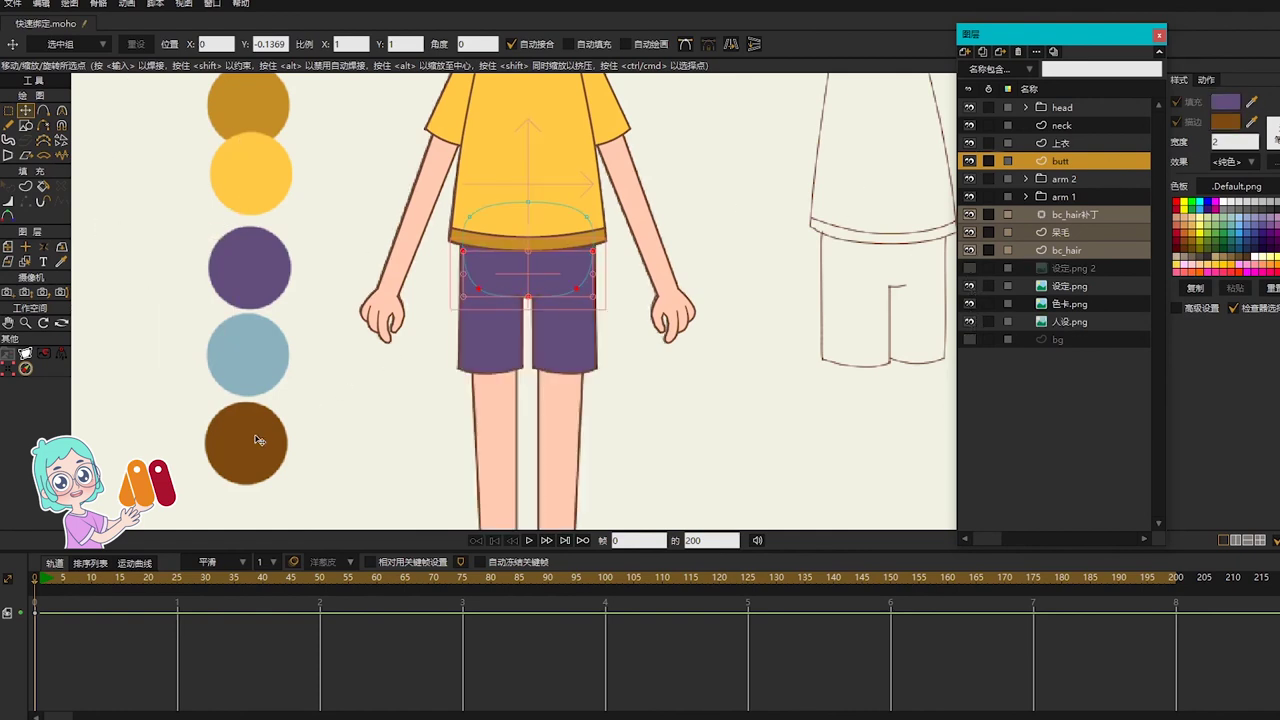
Step: Pick the outfit's dark brown as the outline colour and paint the hip shape with purple fill and outline
scroll(538, 285, "down", 3)
scroll(603, 305, "down", 1)
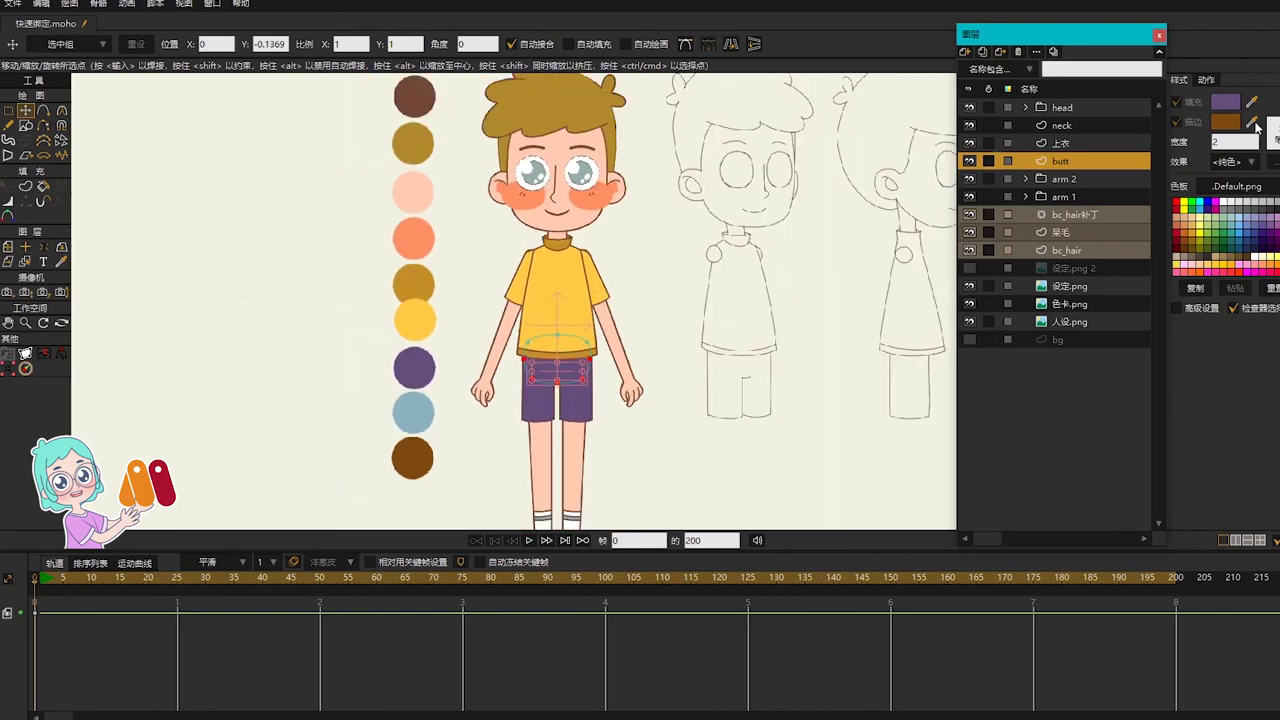
scroll(560, 320, "up", 2)
key("p")
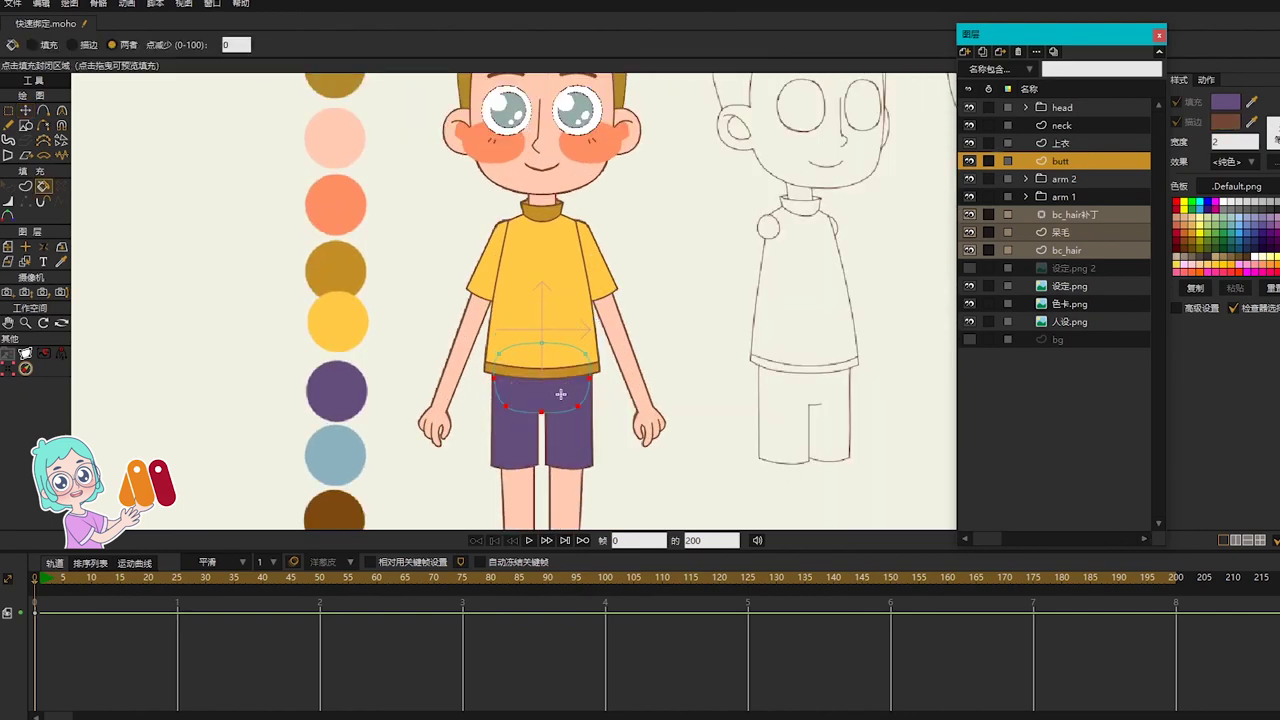
scroll(560, 392, "up", 3)
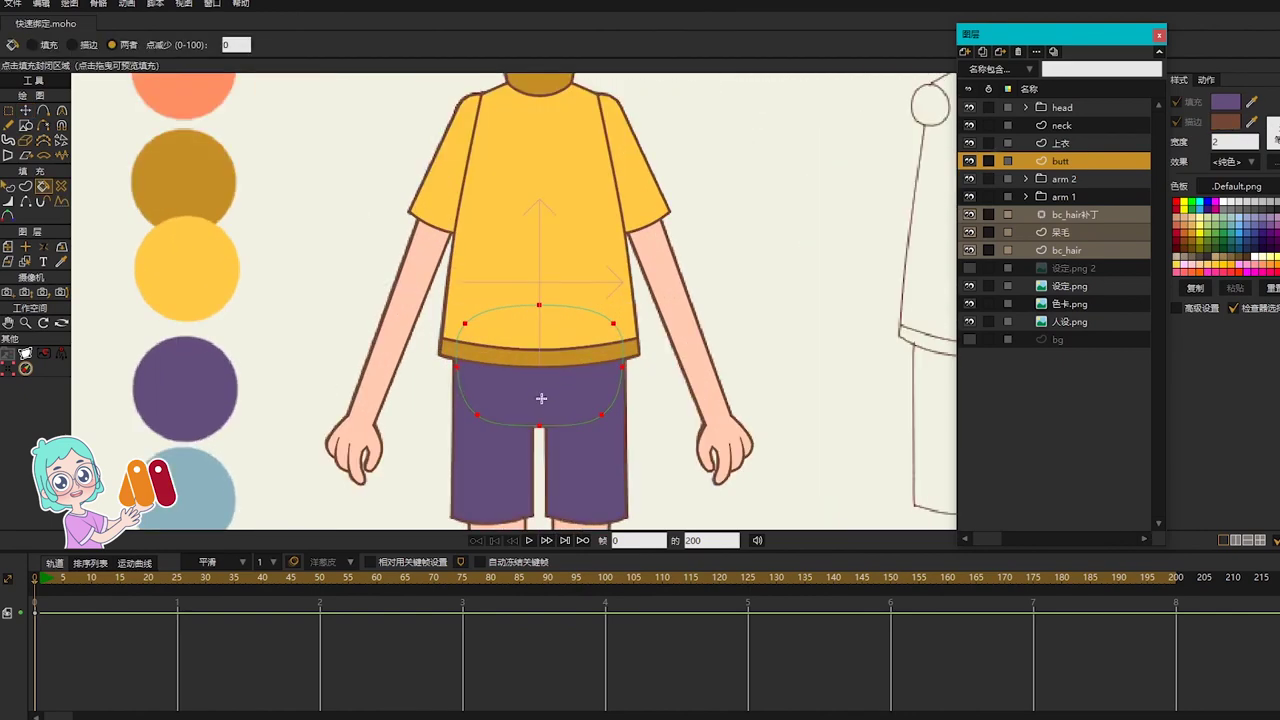
key("q")
Step: Set the butt layer's origin to the centre of the hip shape
key("0")
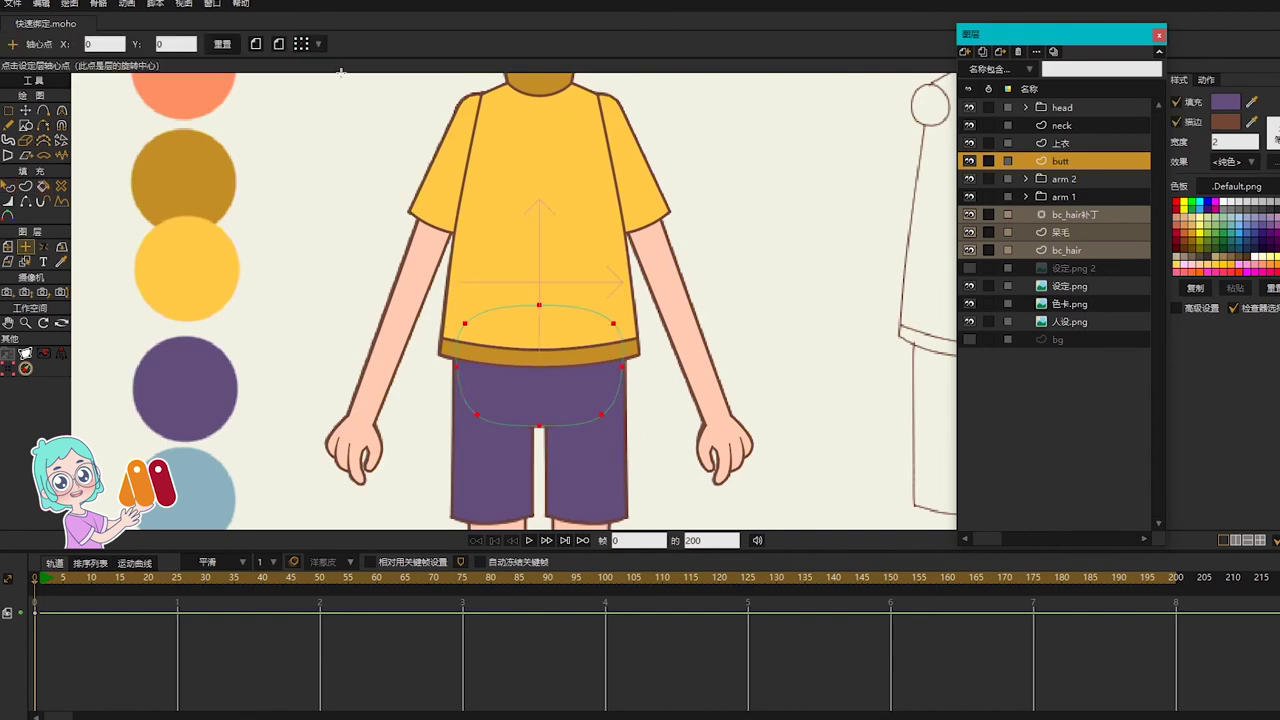
left_click(319, 44)
left_click(338, 121)
key("q")
scroll(762, 276, "down", 2)
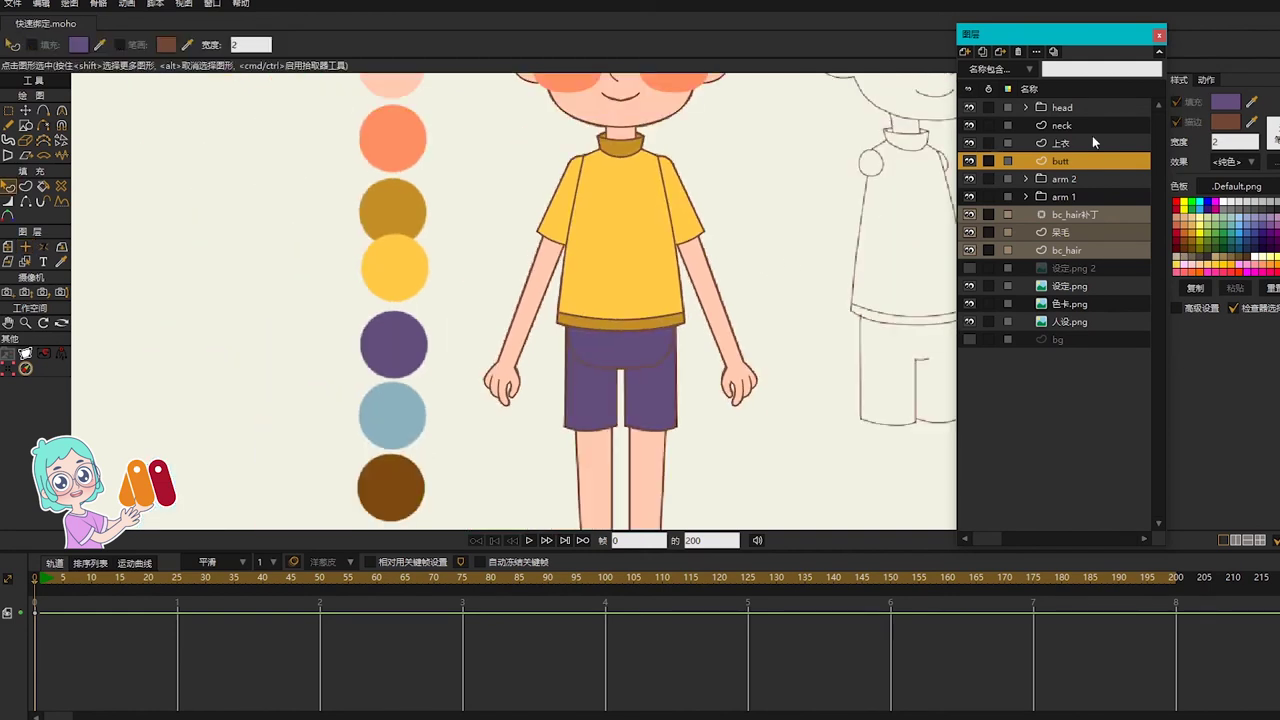
key("0")
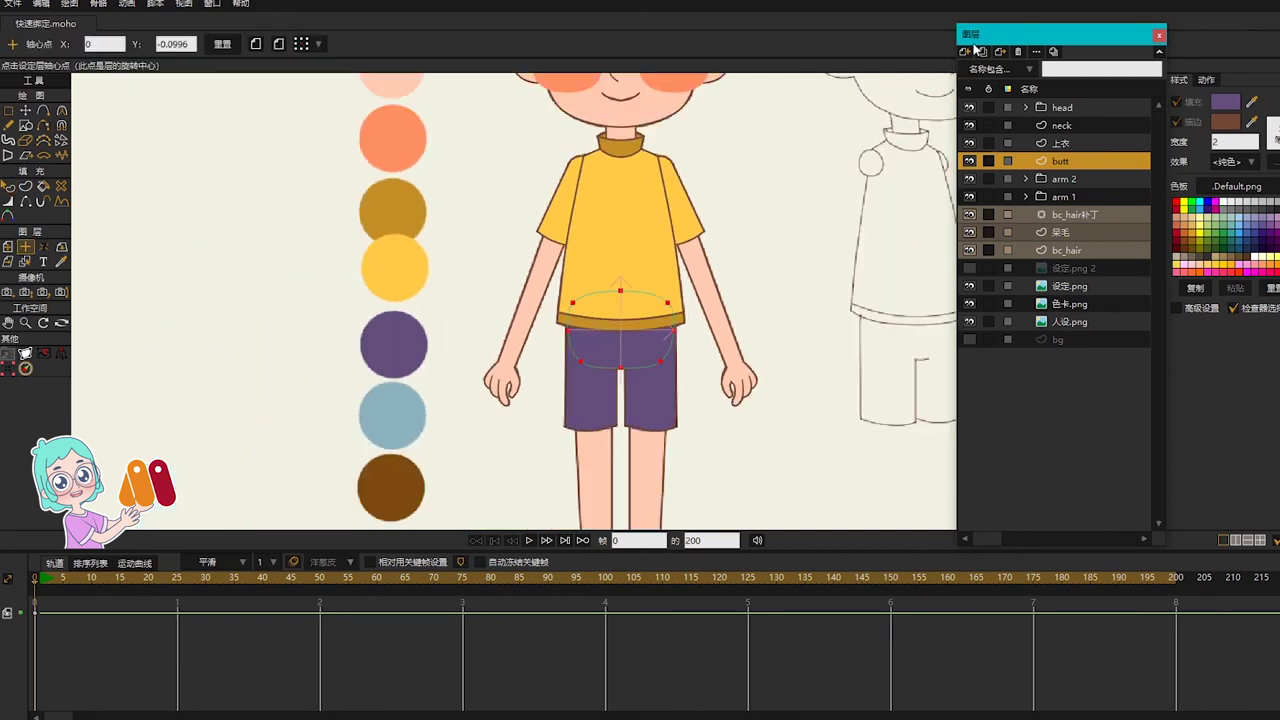
Step: Add a new vector layer above butt and name it leg
left_click(966, 53)
left_click(980, 68)
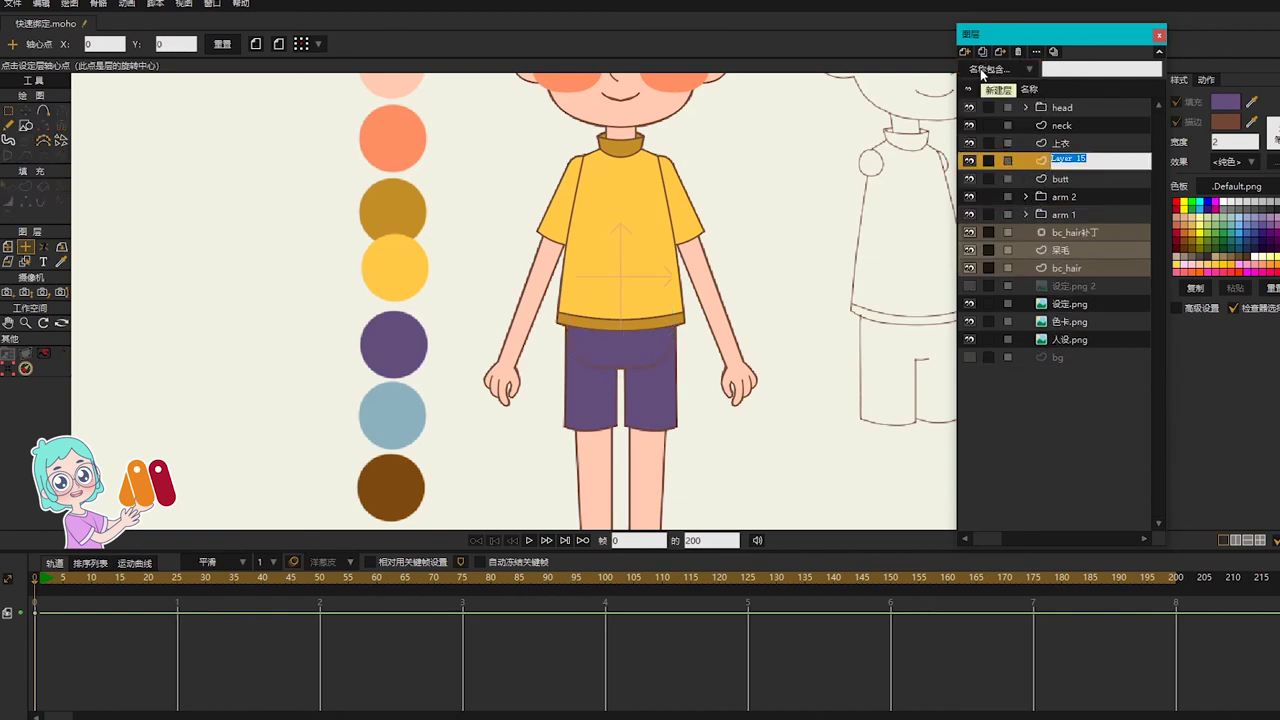
type("leg")
key("Return")
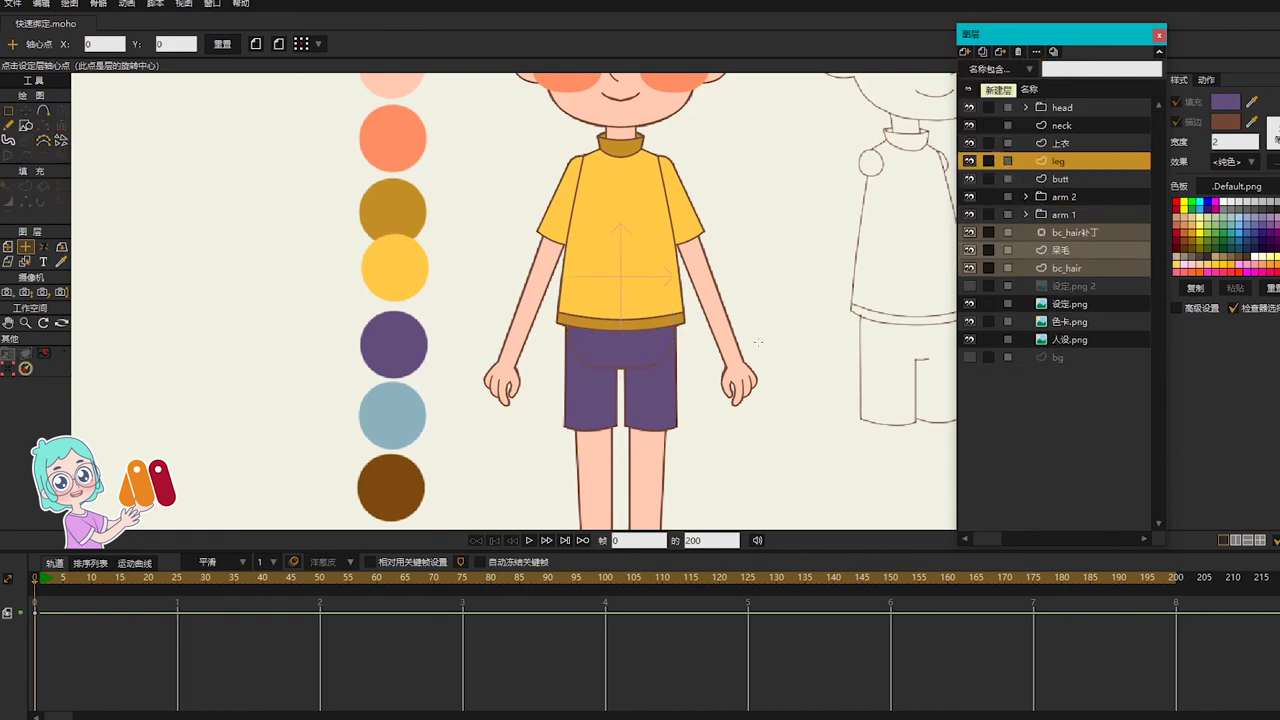
Step: Draw a closed six-point outline over the left-hand shorts leg, reaching up behind the shirt, and sharpen its four side corners
scroll(457, 237, "up", 3)
key("a")
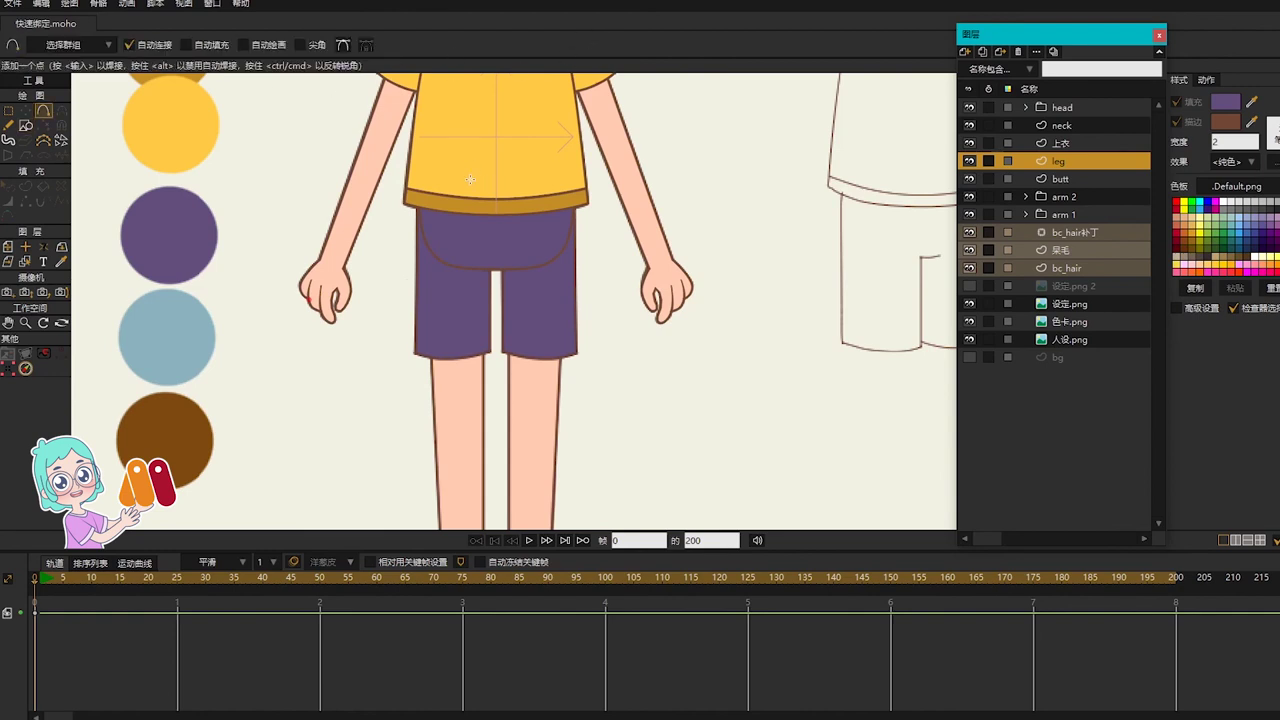
mouse_move(455, 163)
left_mouse_down()
mouse_move(415, 190)
mouse_move(413, 352)
mouse_move(455, 357)
mouse_move(487, 195)
mouse_move(456, 162)
left_mouse_up()
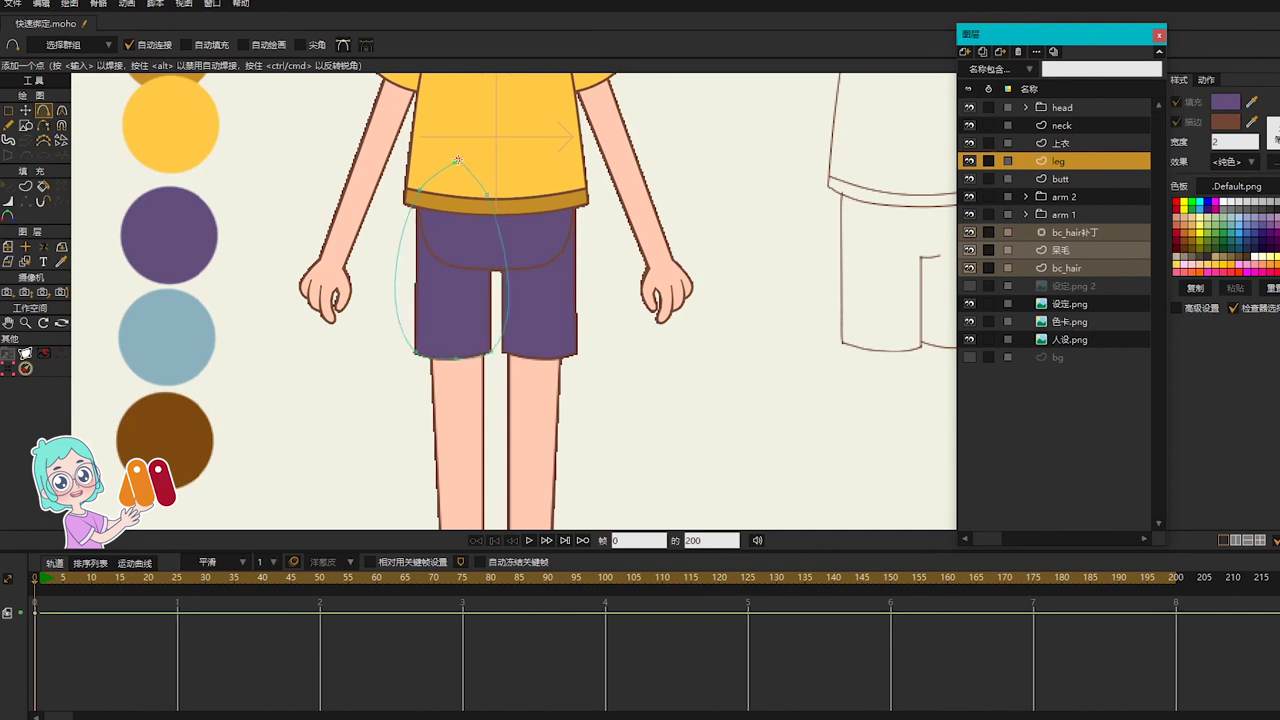
key("g")
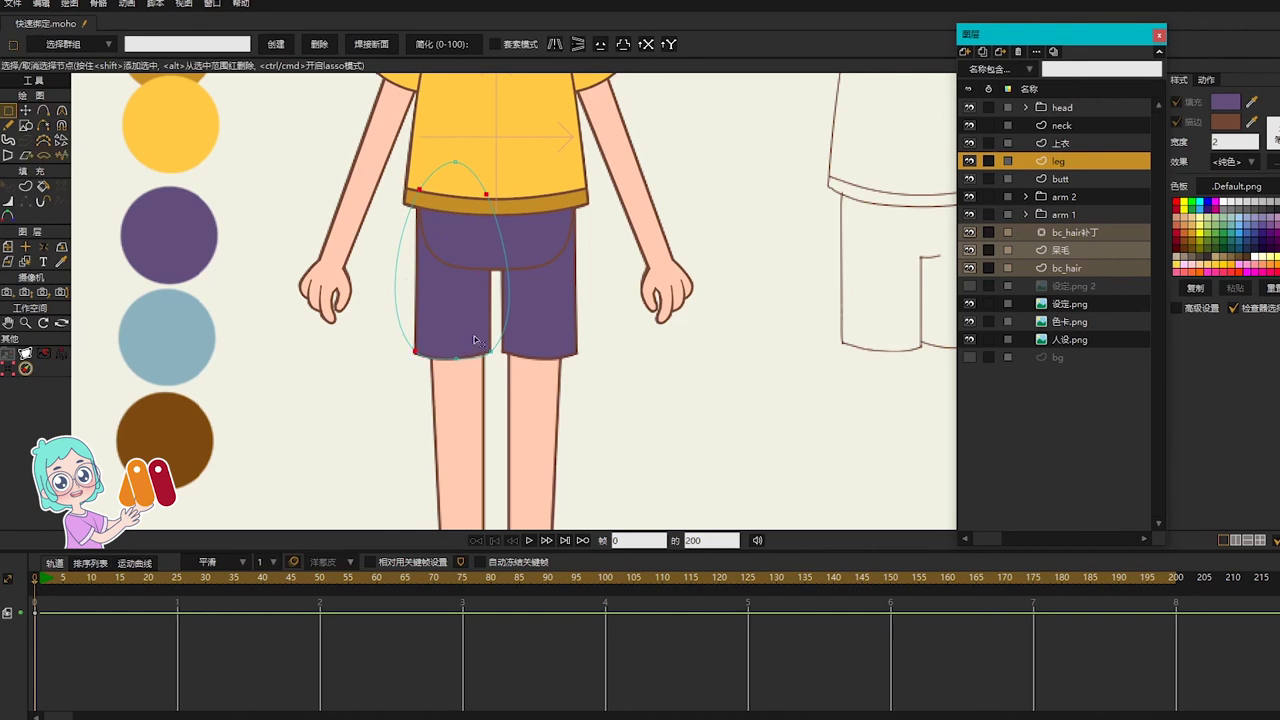
key("ctrl+p")
scroll(453, 252, "up", 2)
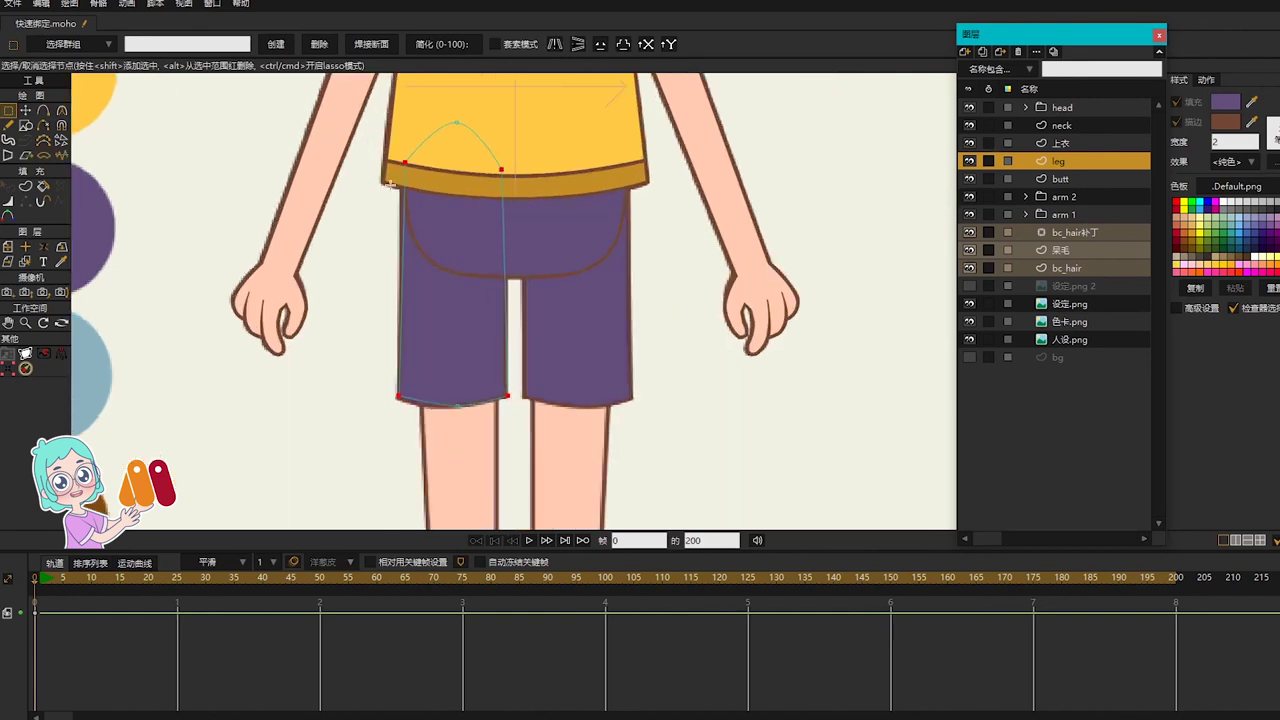
Step: Move the two upper side corners of the shorts-leg outline to line up with the leg's edges
key("f")
key("g")
mouse_move(390, 148)
left_mouse_down()
mouse_move(413, 169)
mouse_move(402, 161)
left_mouse_up()
key("t")
left_click_drag(502, 169, 507, 163)
Step: Increase the curvature of the hem's middle point so the outline follows the shorts' curved lower edge
key("c")
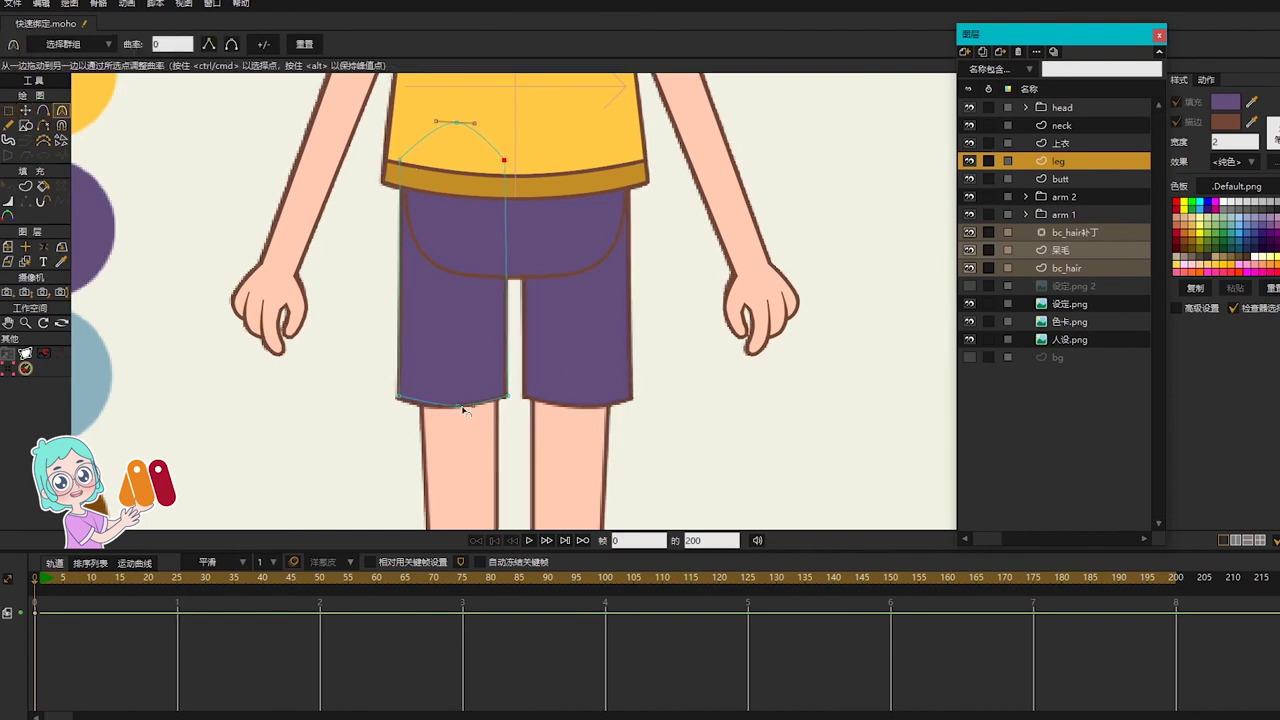
left_click_drag(458, 406, 810, 400)
key("t")
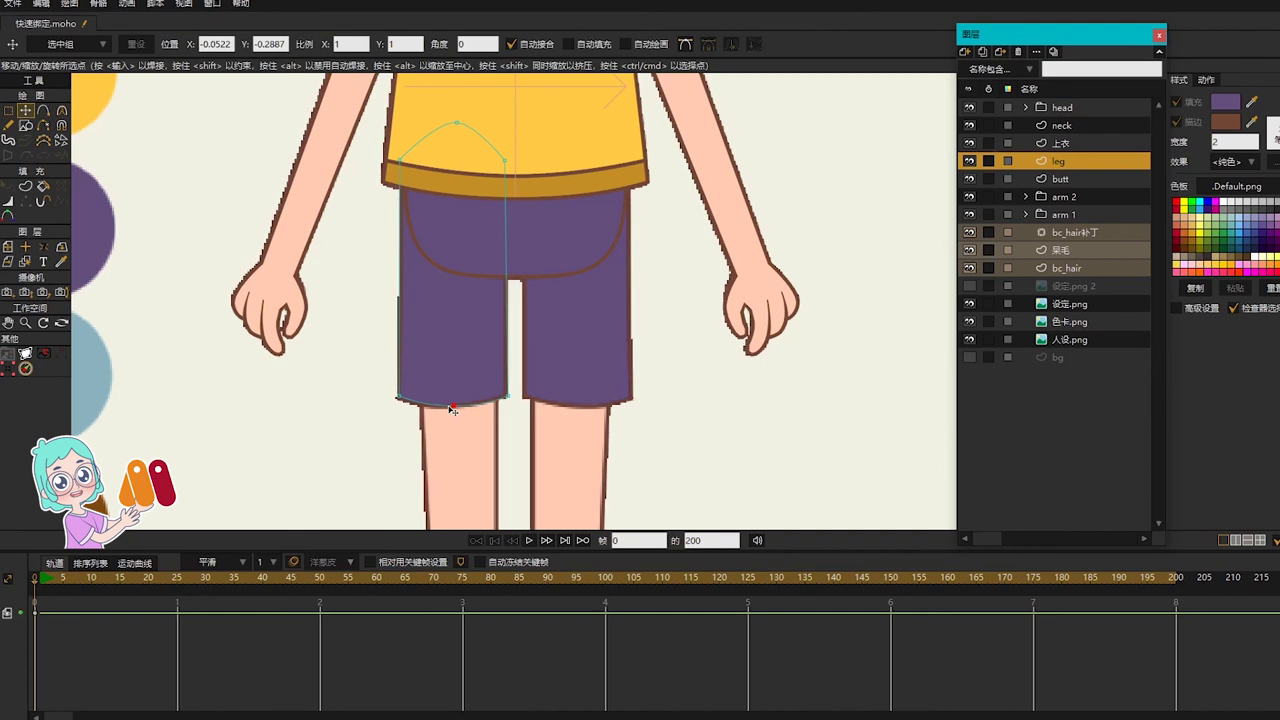
Step: Round the top of the shorts-leg outline with a curvature of about 0.63 and raise its top point slightly
left_click_drag(517, 219, 513, 313)
key("c")
left_click_drag(452, 217, 840, 245)
key("t")
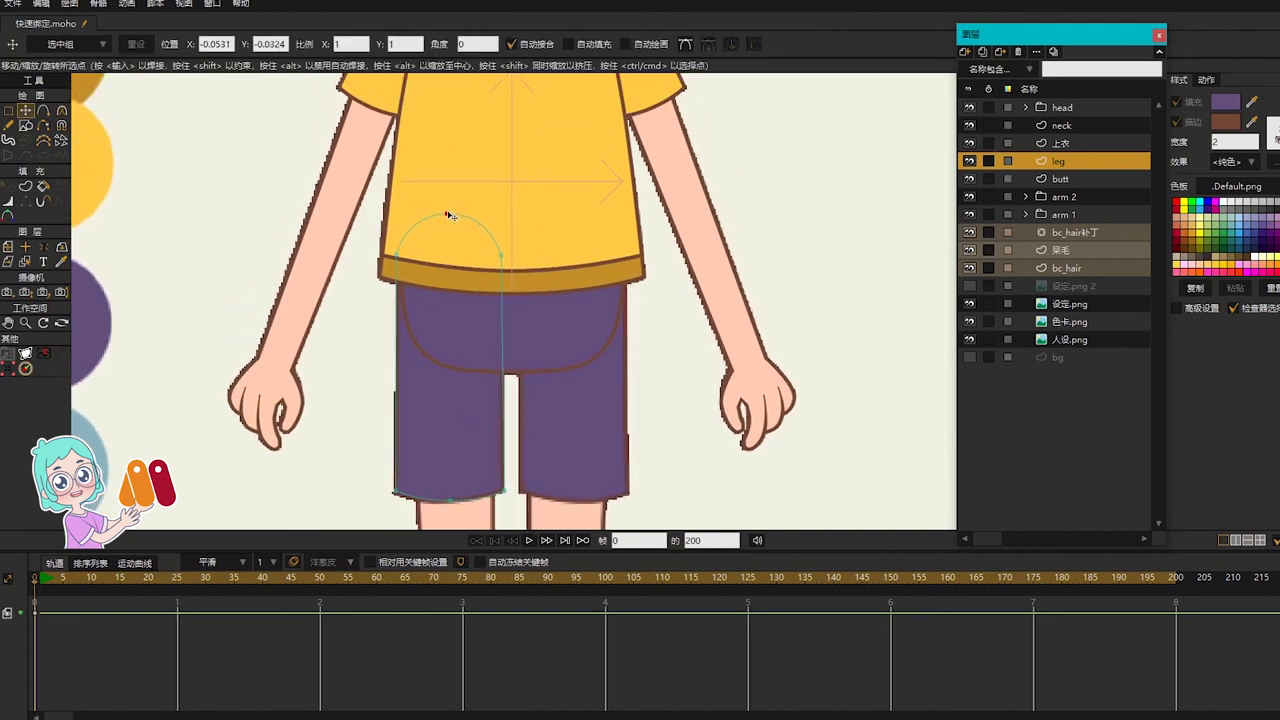
left_click(450, 212)
key("c")
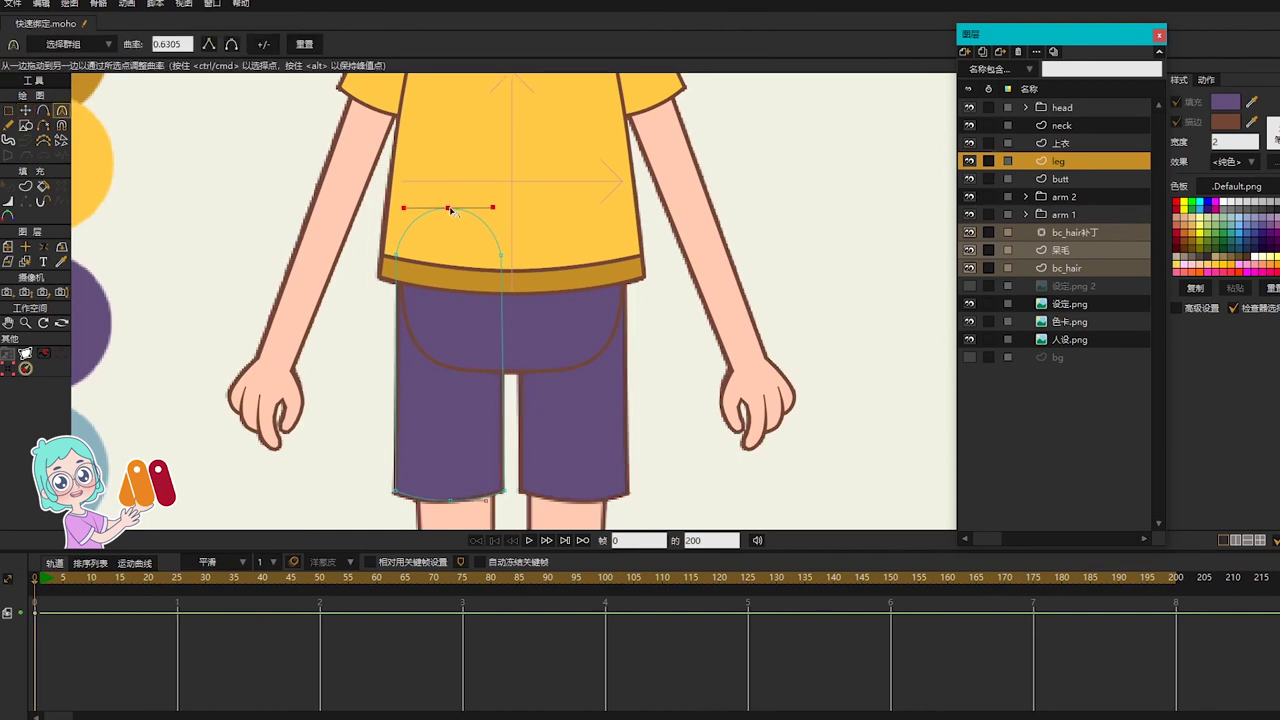
key("t")
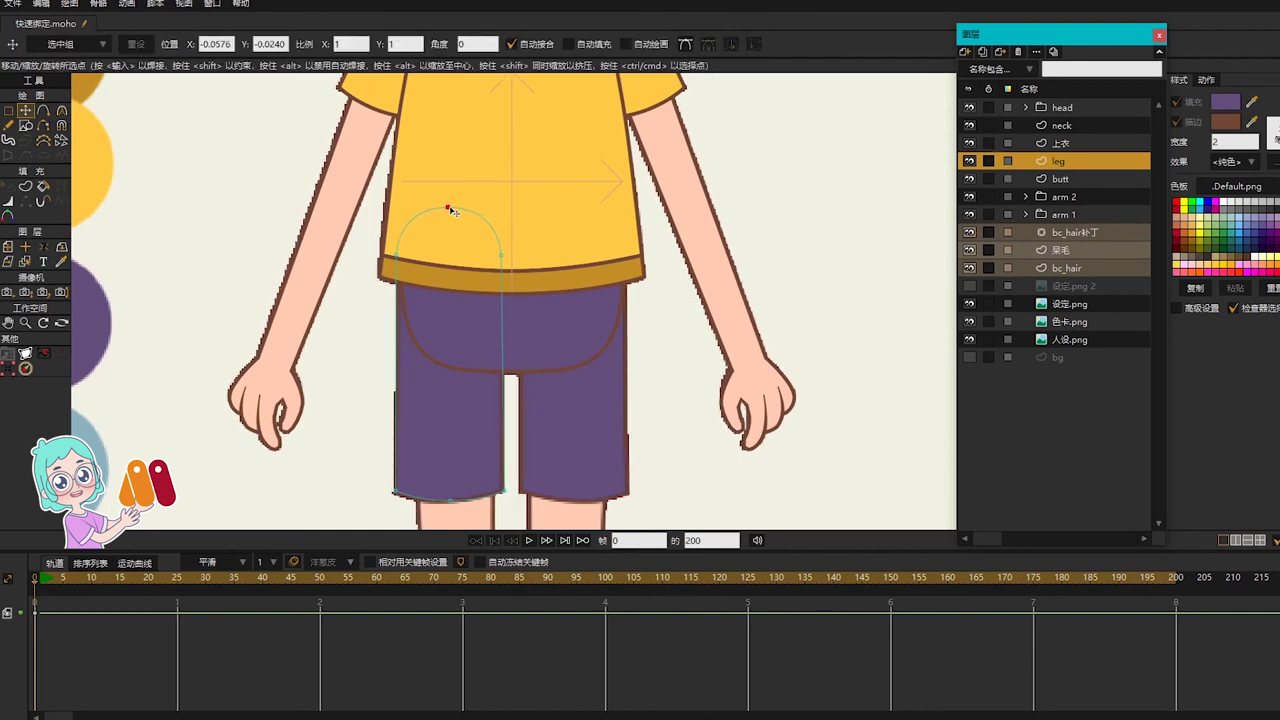
left_click_drag(449, 212, 449, 208)
Step: Draw a downward curve joining the two hem corners of the shorts leg, then round and centre its middle point
left_click_drag(600, 351, 591, 268)
scroll(587, 266, "down", 4)
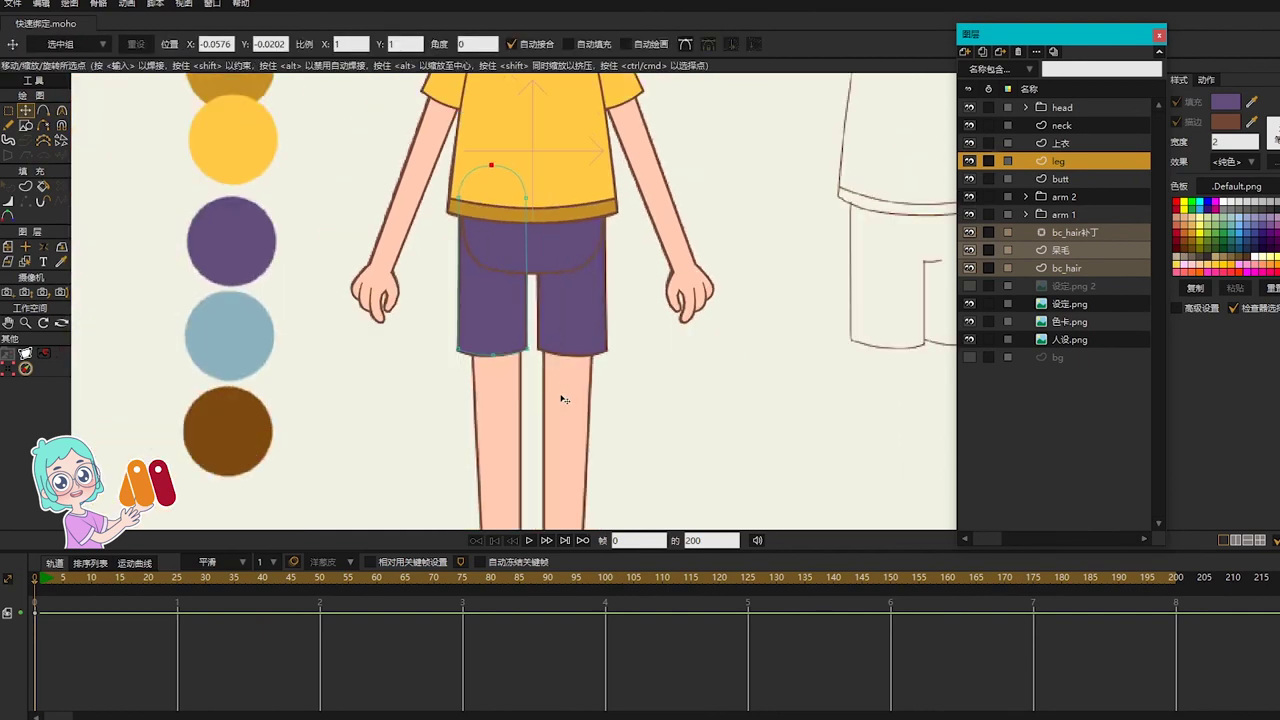
left_click_drag(566, 402, 560, 311)
scroll(517, 270, "up", 5)
key("a")
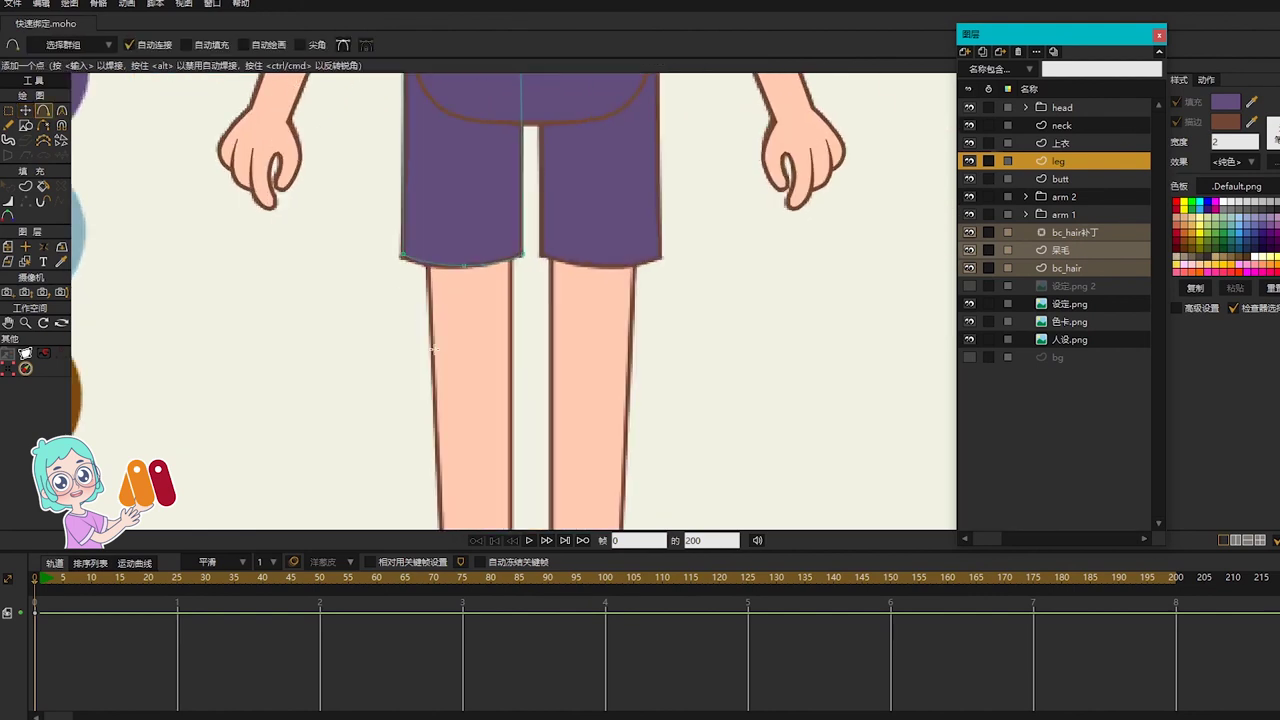
mouse_move(403, 255)
left_mouse_down()
mouse_move(461, 293)
mouse_move(522, 255)
left_mouse_up()
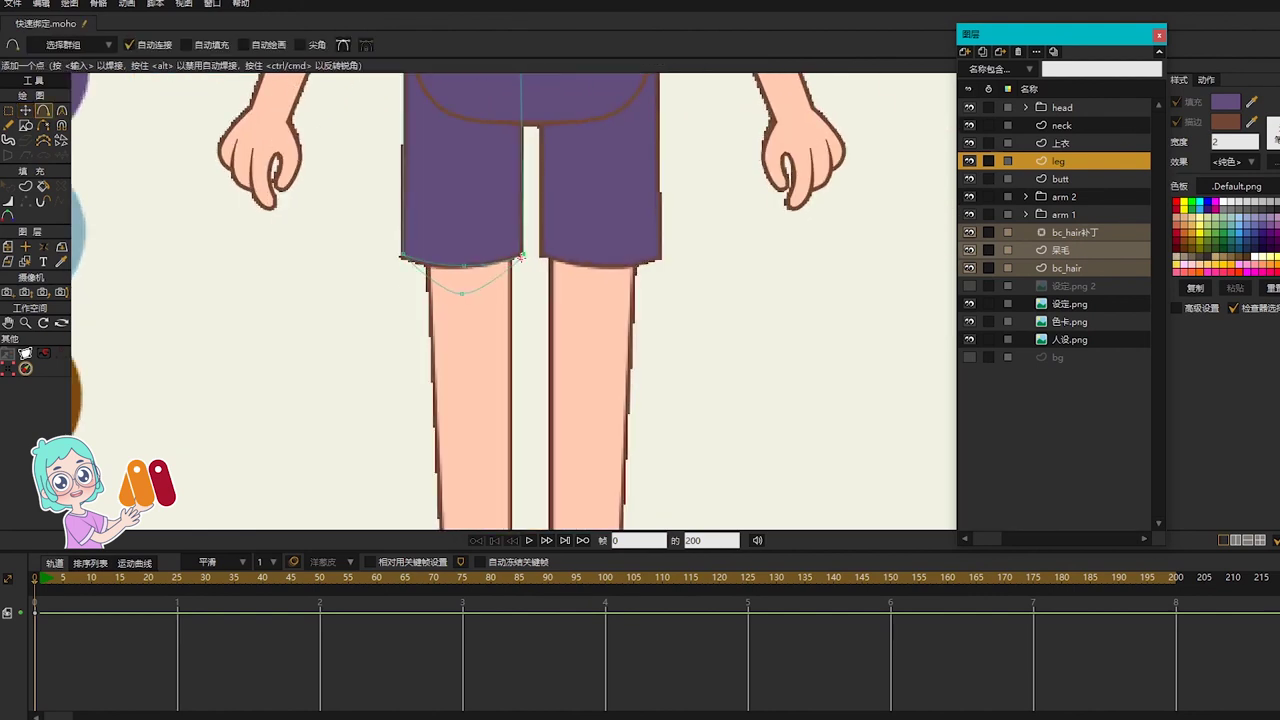
key("c")
left_click_drag(480, 298, 660, 308)
key("t")
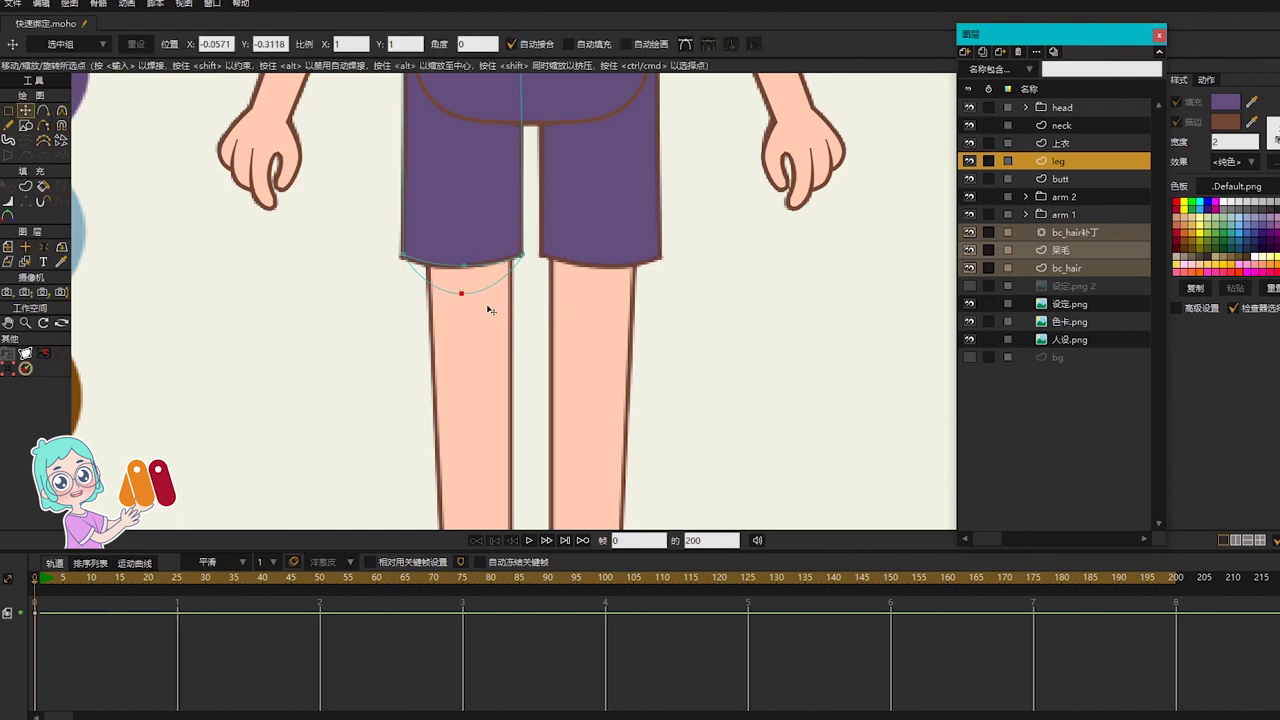
left_click_drag(470, 298, 472, 298)
Step: Draw a tall rectangle over the left-hand leg, from inside the shorts down into the shoe
scroll(520, 320, "down", 2)
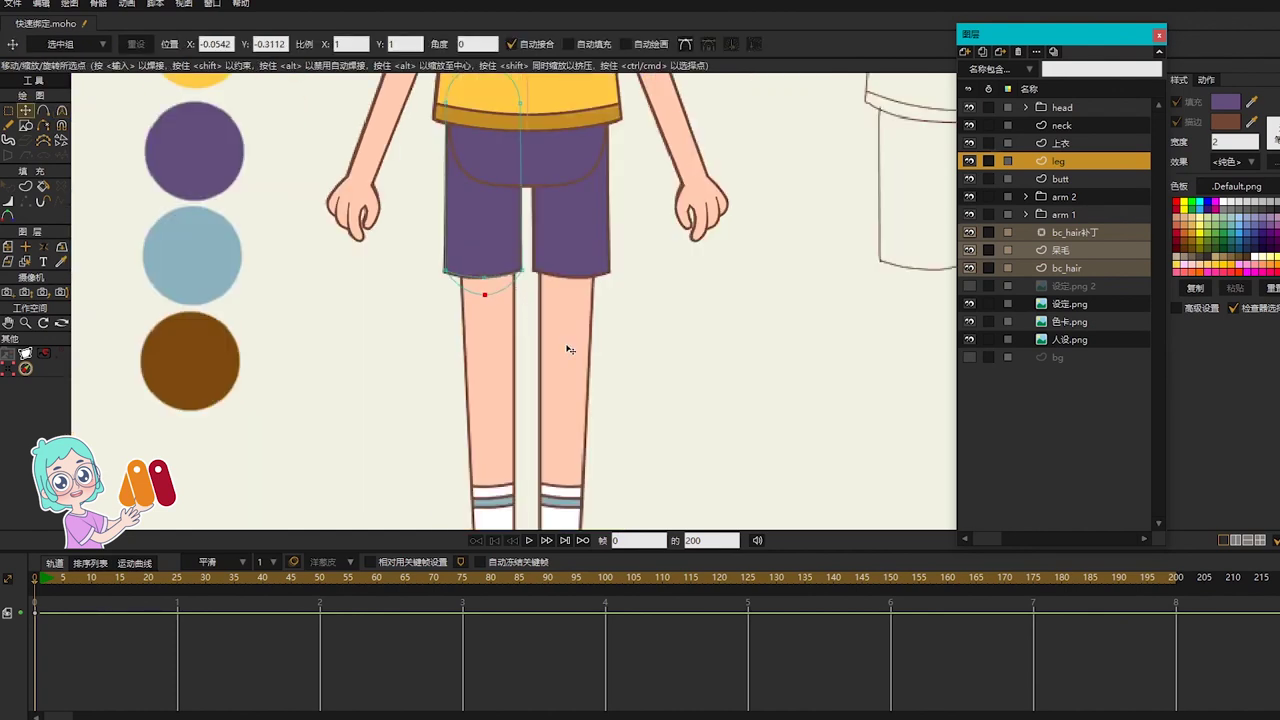
scroll(569, 349, "down", 1)
left_click_drag(568, 356, 537, 267)
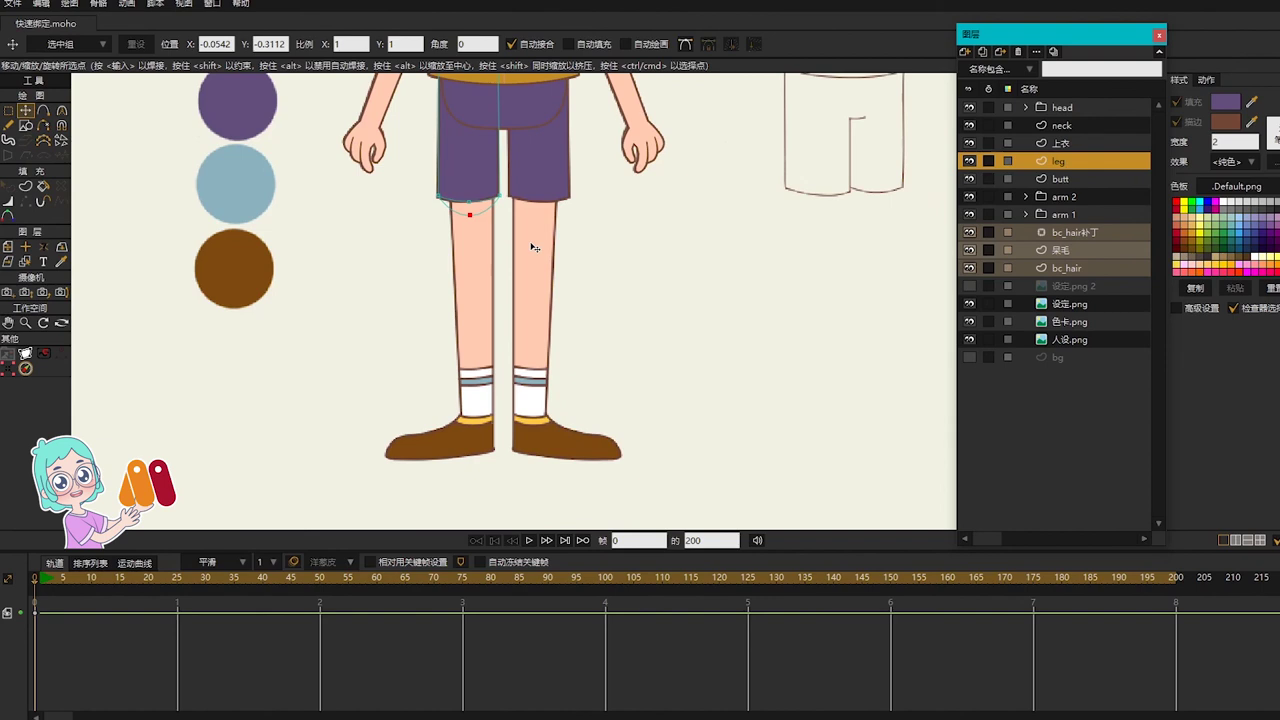
key("r")
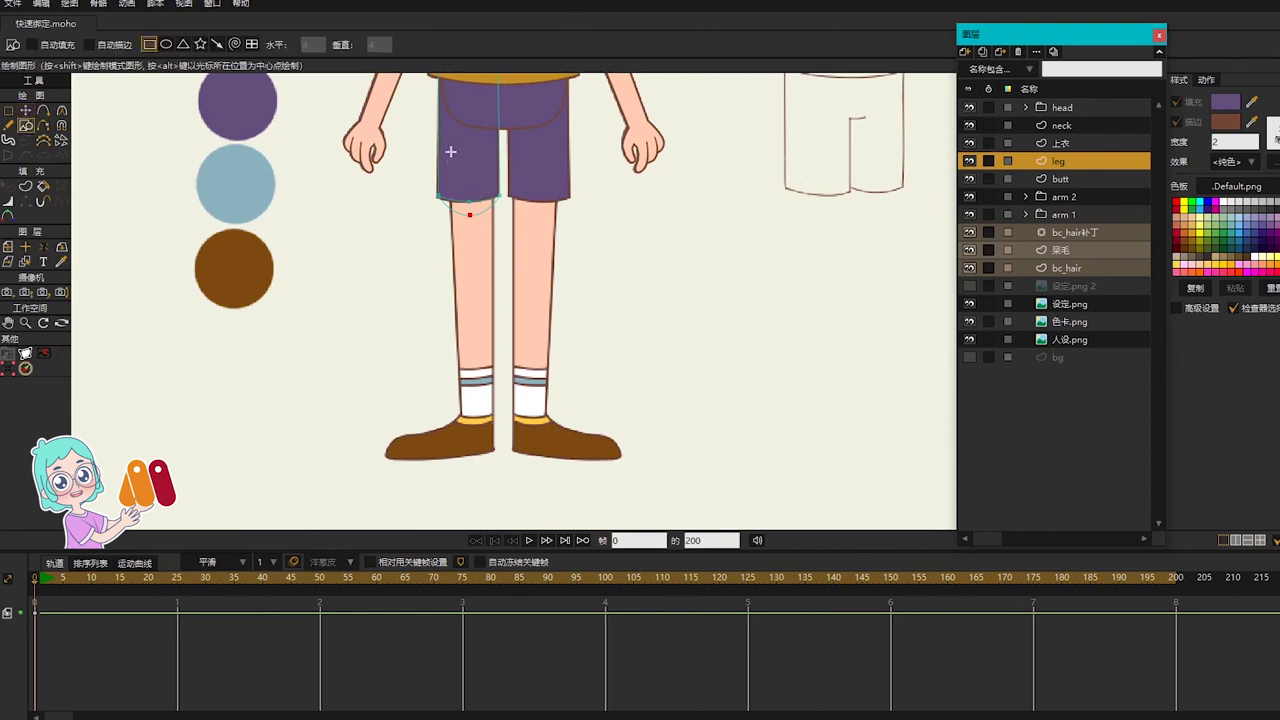
left_click_drag(449, 141, 492, 436)
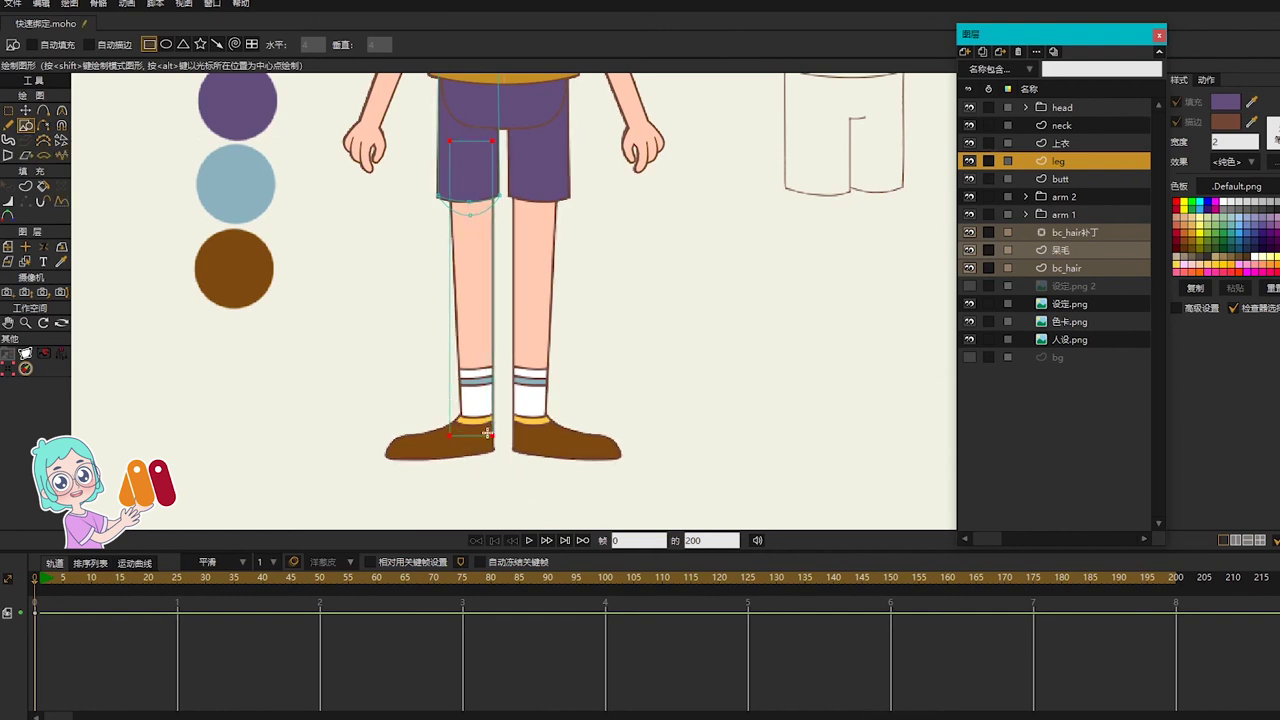
Step: Shift the leg rectangle's two outer corners so its side follows the leg's tapered outer edge
scroll(489, 434, "up", 3)
key("g")
left_click_drag(421, 437, 443, 436)
scroll(501, 369, "down", 2)
left_click_drag(517, 323, 497, 406)
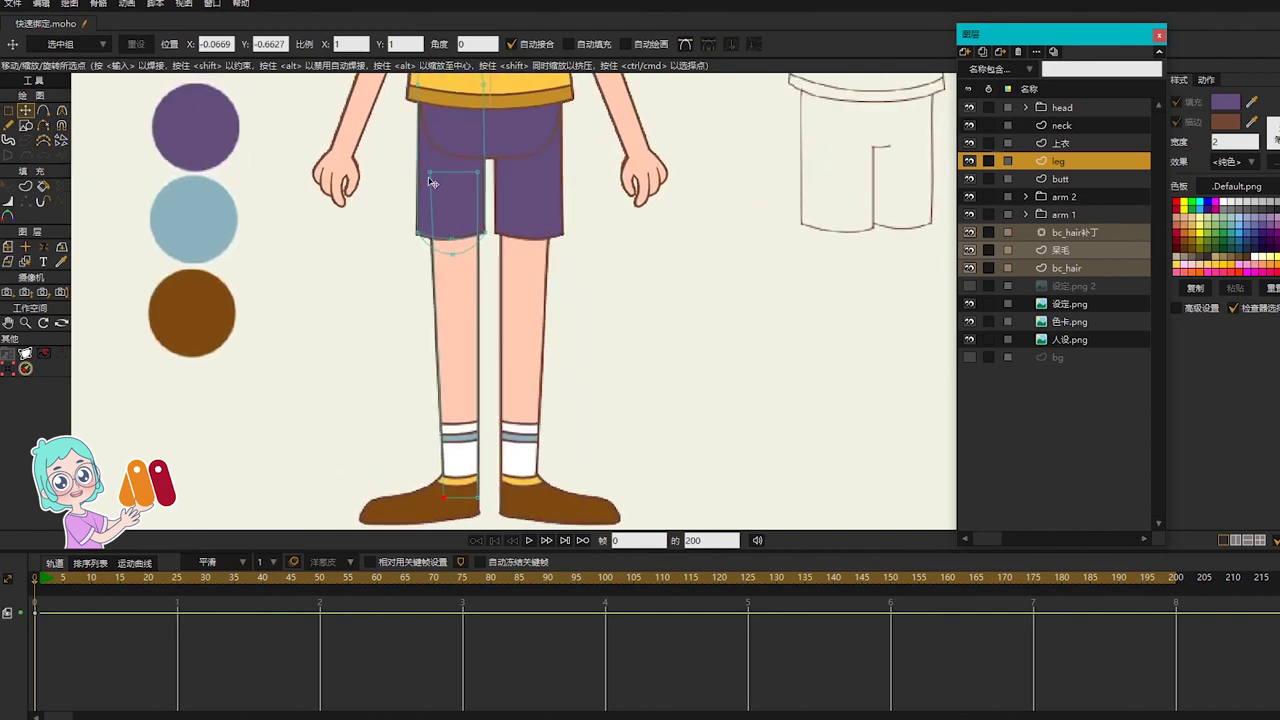
left_click_drag(431, 175, 428, 174)
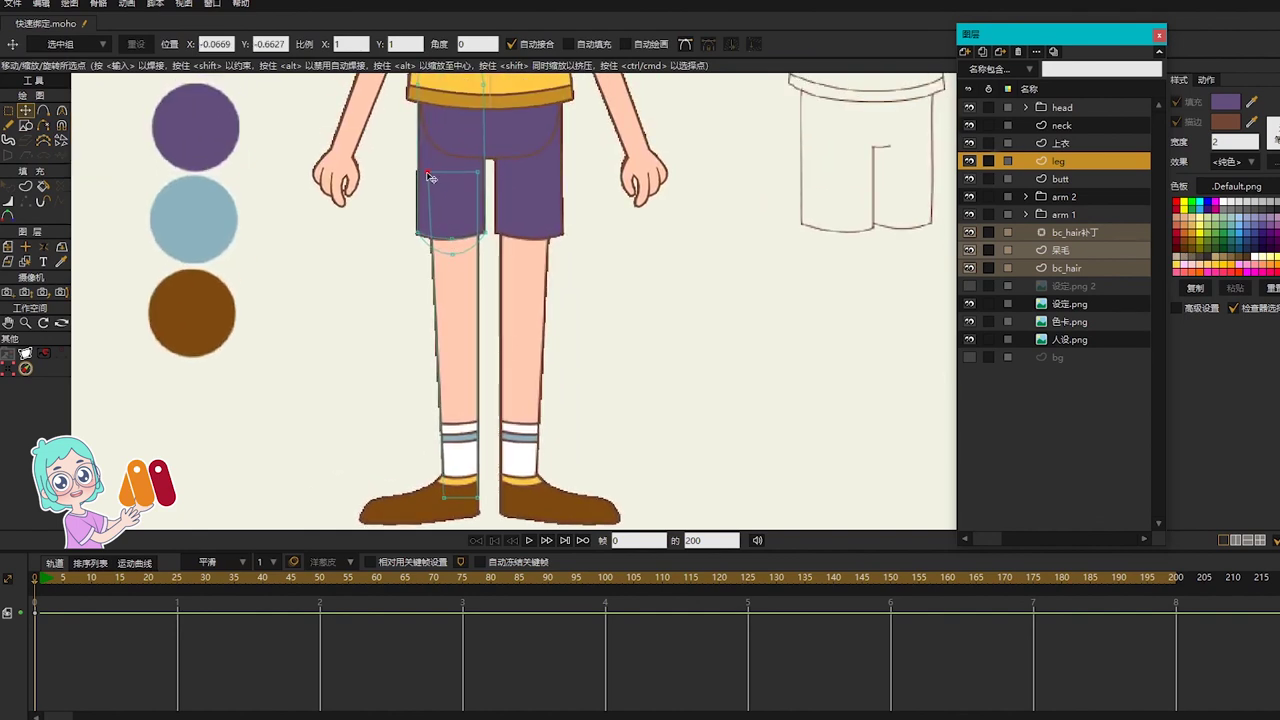
Step: Add a knee point on each side of the leg shape and align the pair along Y
key("a")
left_click(433, 298)
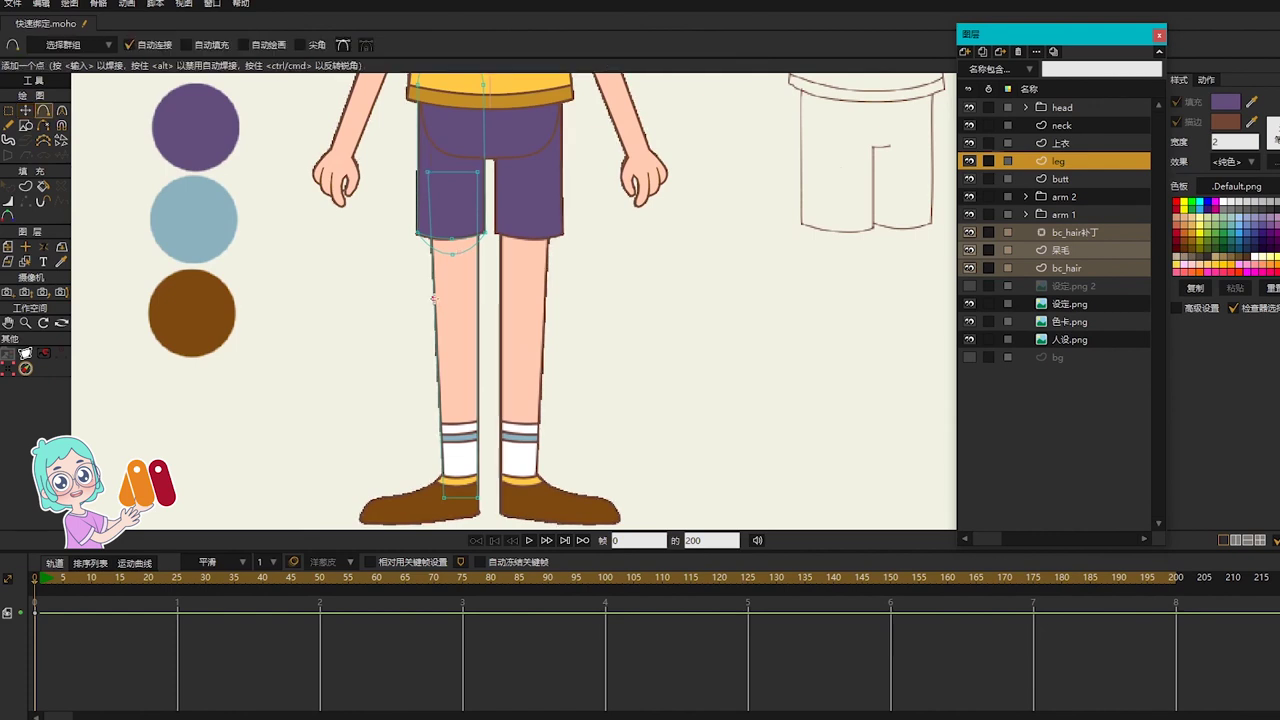
key("g")
left_click_drag(372, 274, 599, 319)
left_click(671, 44)
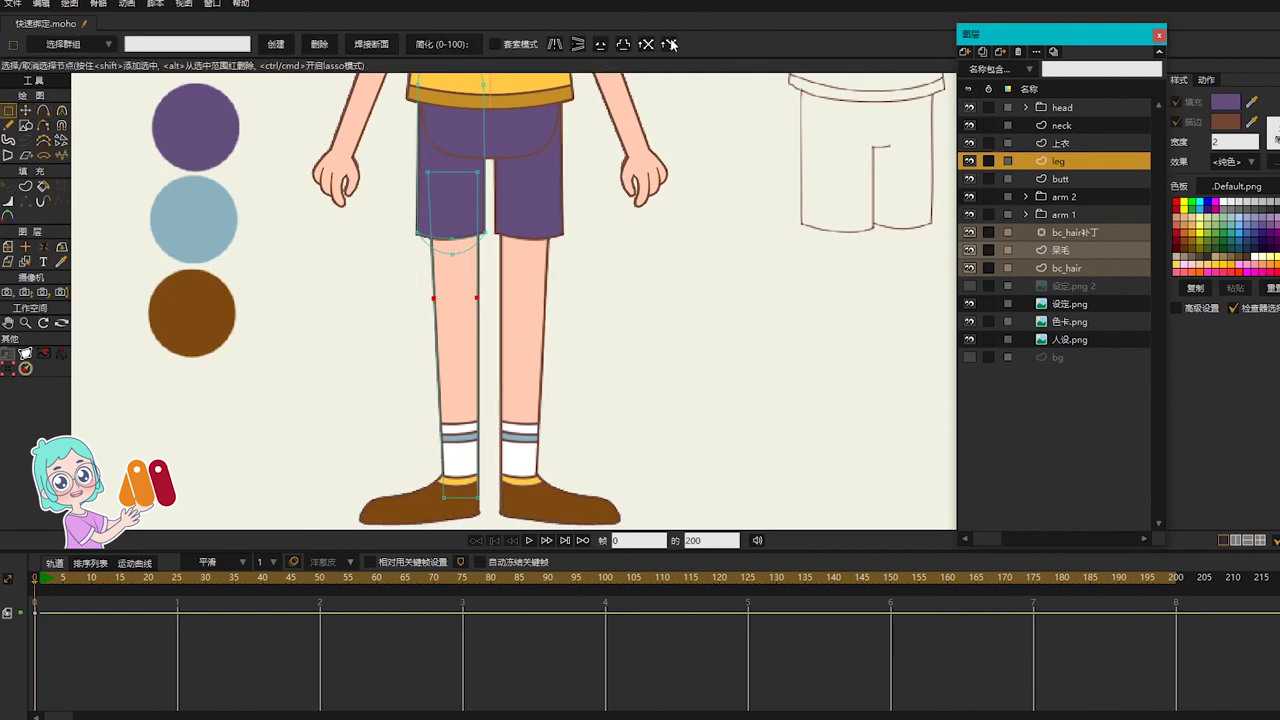
Step: Draw three lines with middle points across the leg for the sock's upper edge and the blue stripe's two edges
scroll(444, 508, "up", 4)
key("a")
left_click_drag(437, 326, 501, 330)
scroll(492, 344, "up", 2)
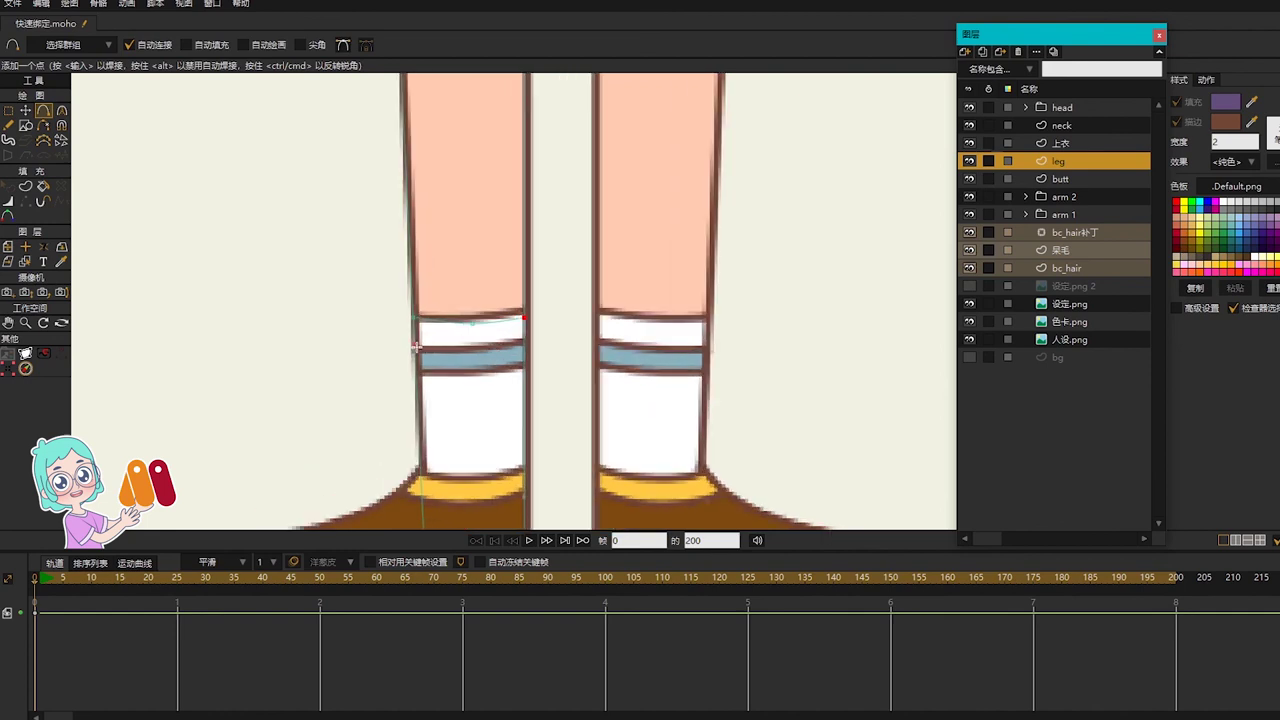
left_click_drag(416, 349, 474, 355)
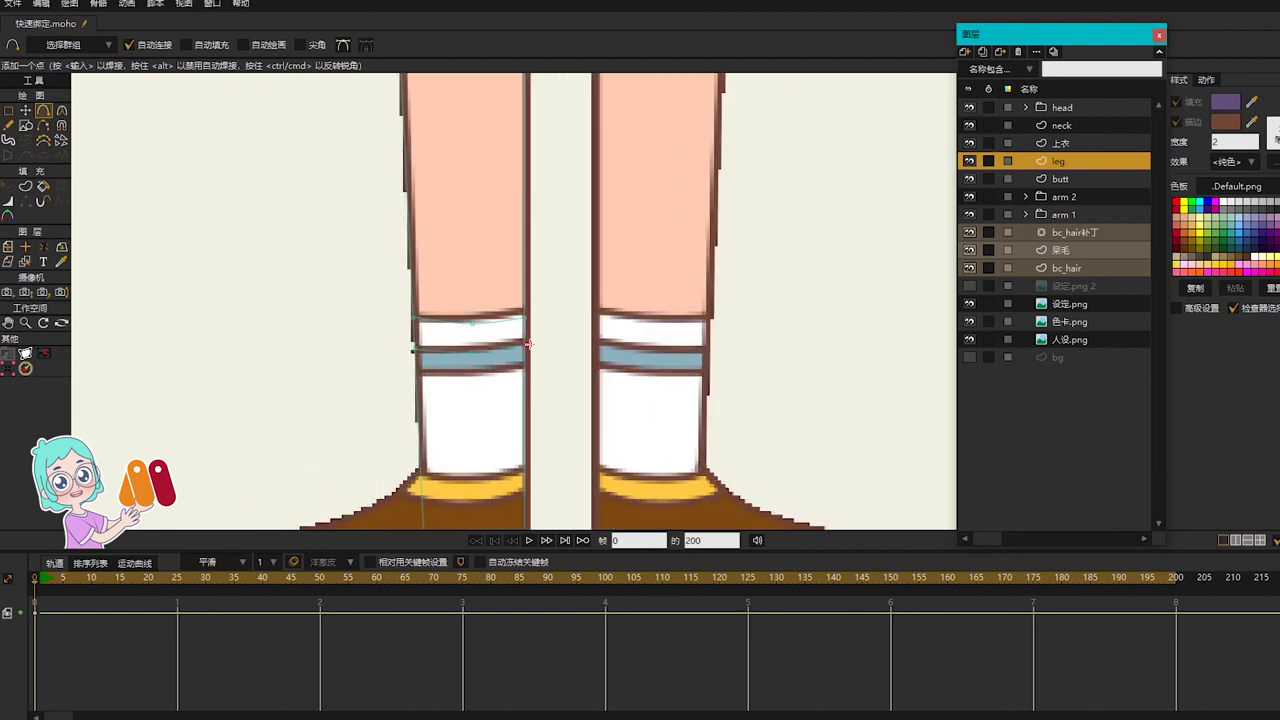
left_click(523, 346)
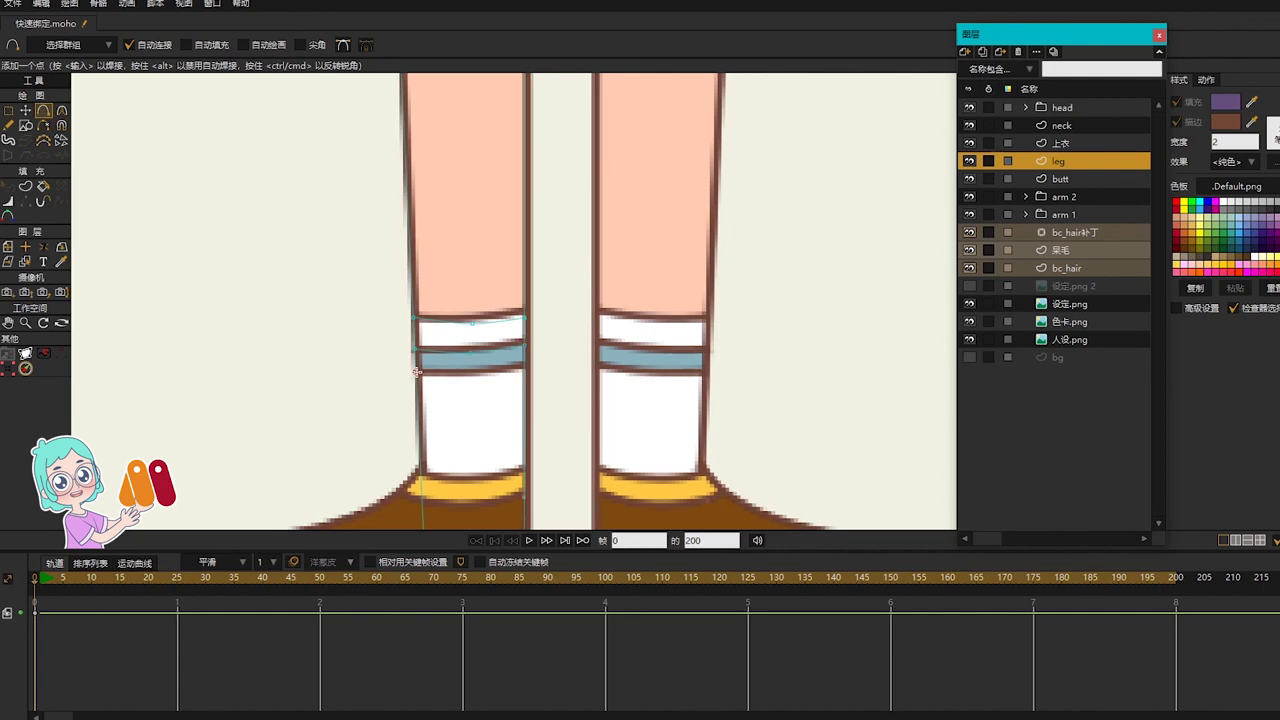
left_click_drag(415, 372, 509, 371)
Step: Curve the three sock lines at their middle points so they follow the reference sock's upper edge and blue stripe edges
key("c")
scroll(497, 347, "up", 3)
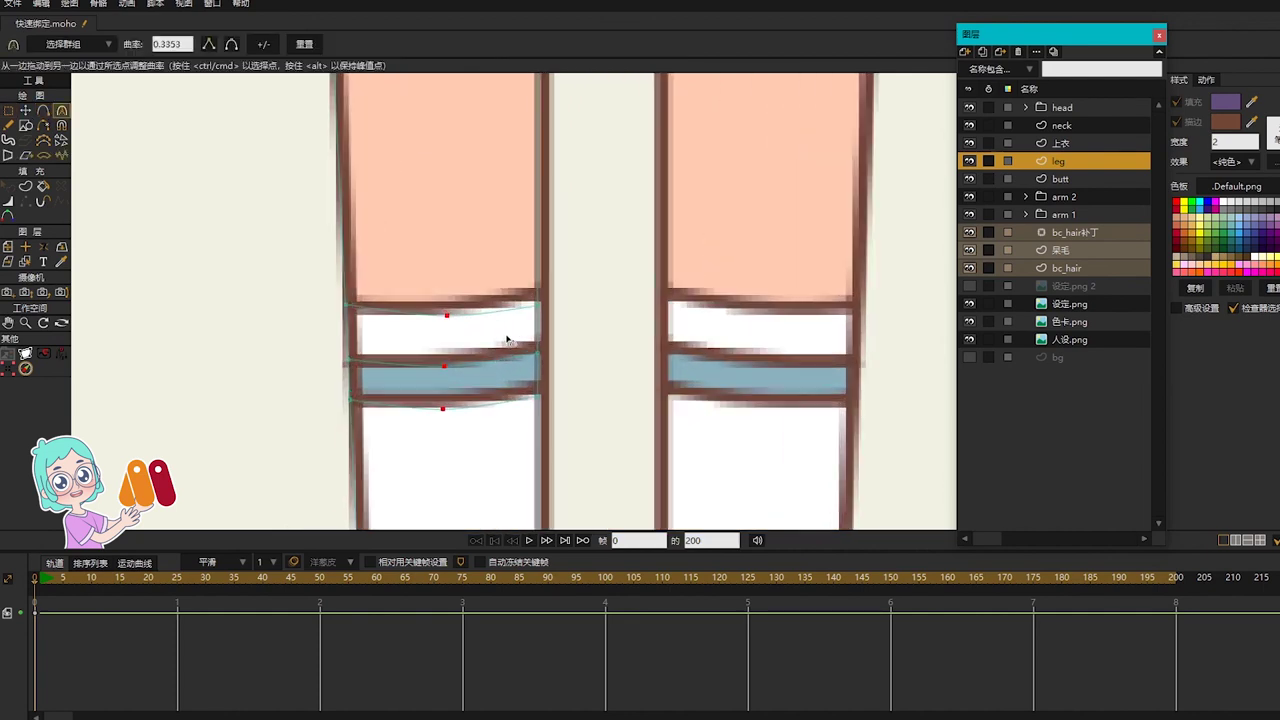
key("g")
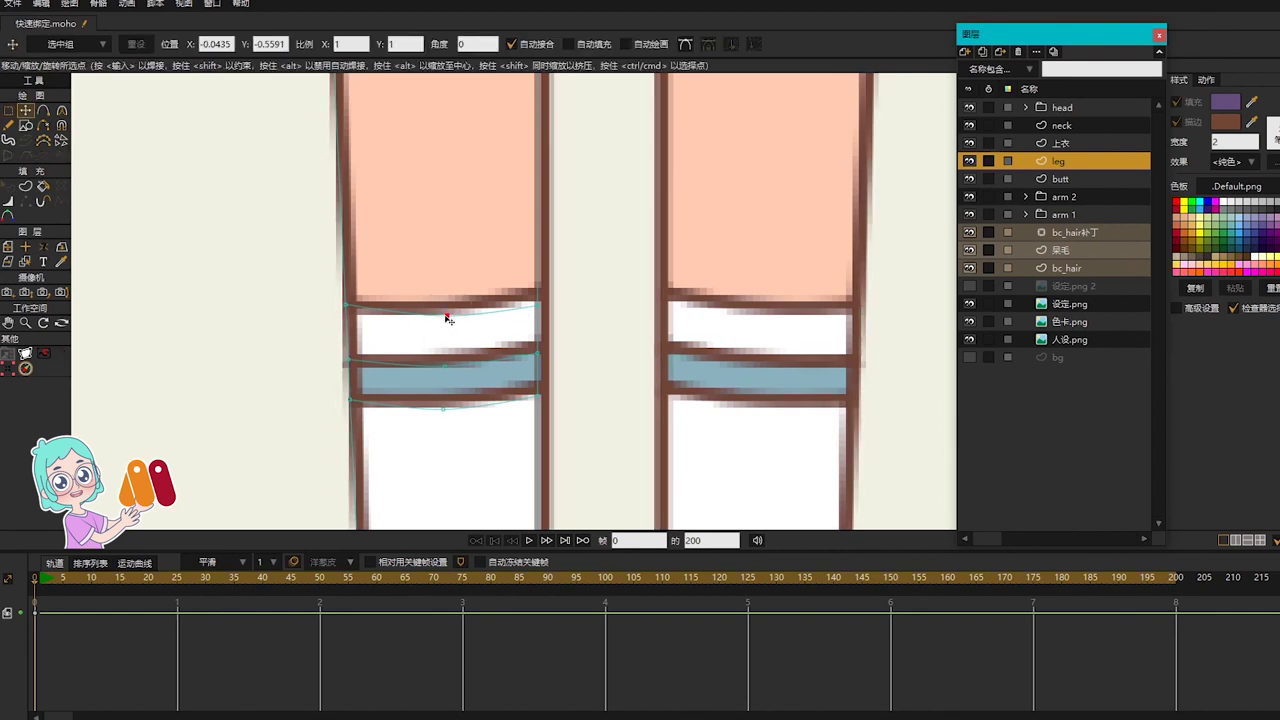
key("t")
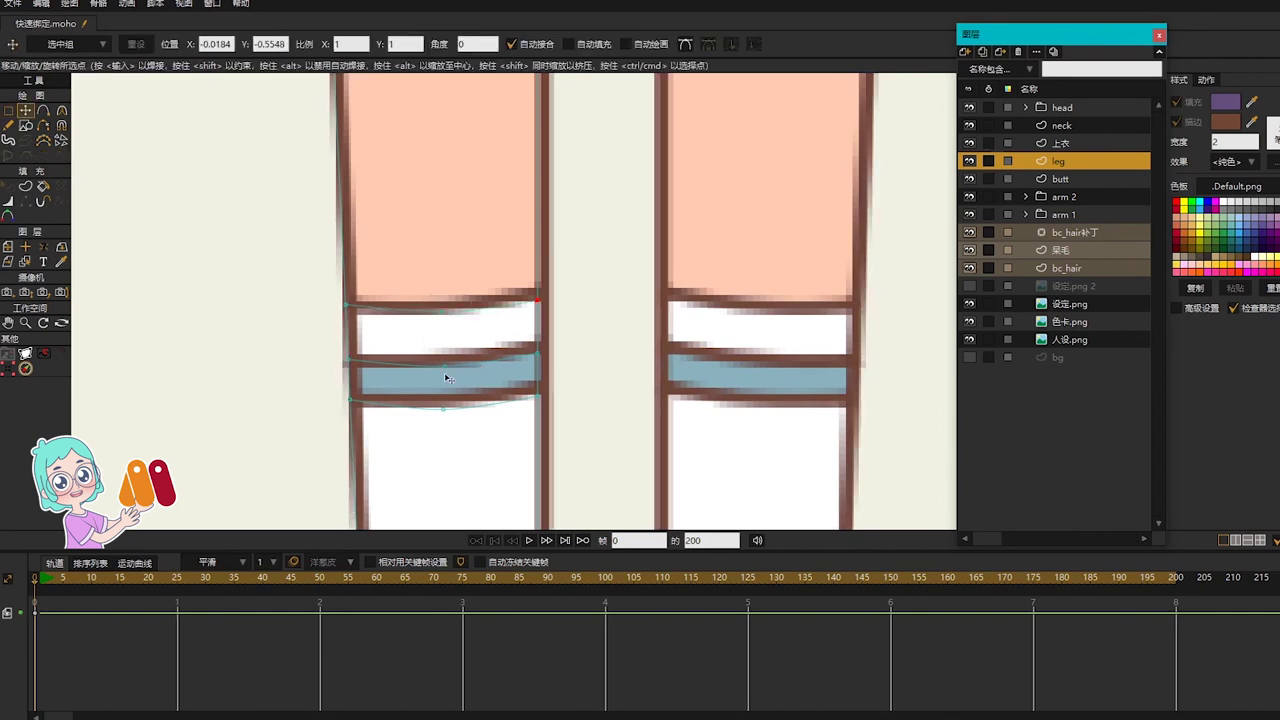
key("c")
left_click_drag(505, 369, 600, 370)
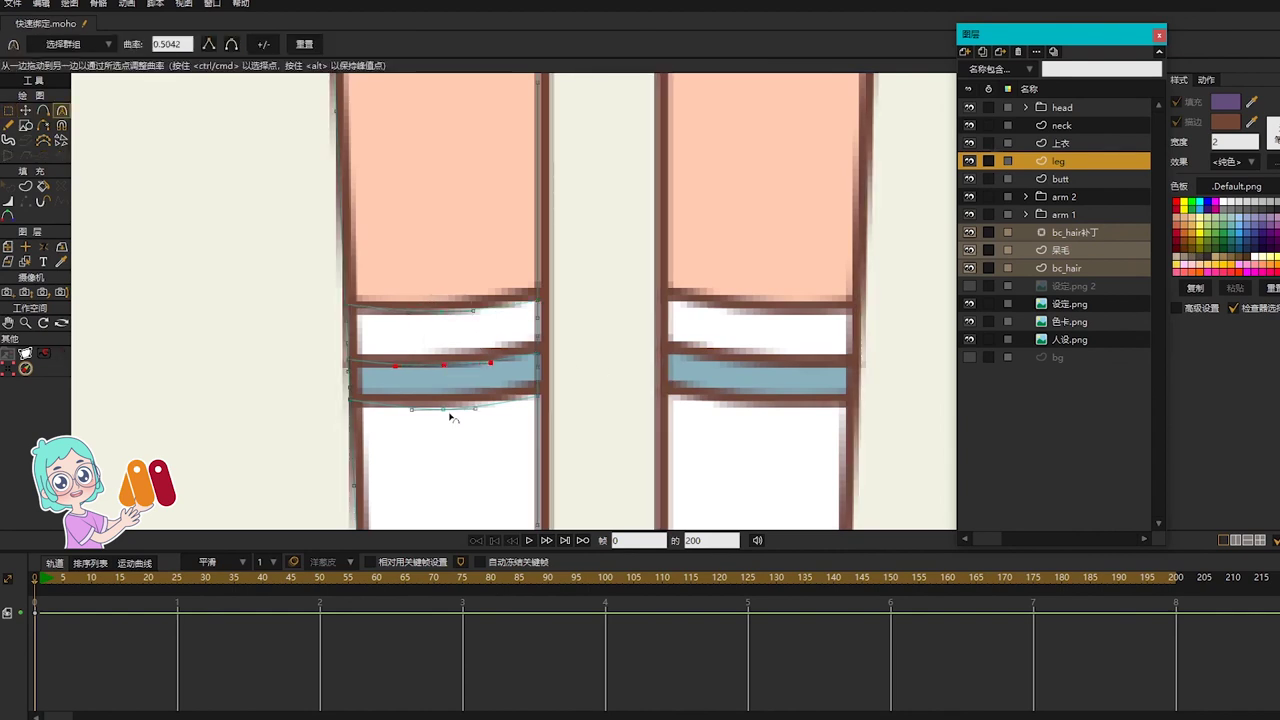
left_click_drag(446, 411, 627, 410)
left_click(537, 399)
Step: Move the leg shape's two lower corners up from inside the shoe to the sock's bottom edge
scroll(507, 392, "down", 6)
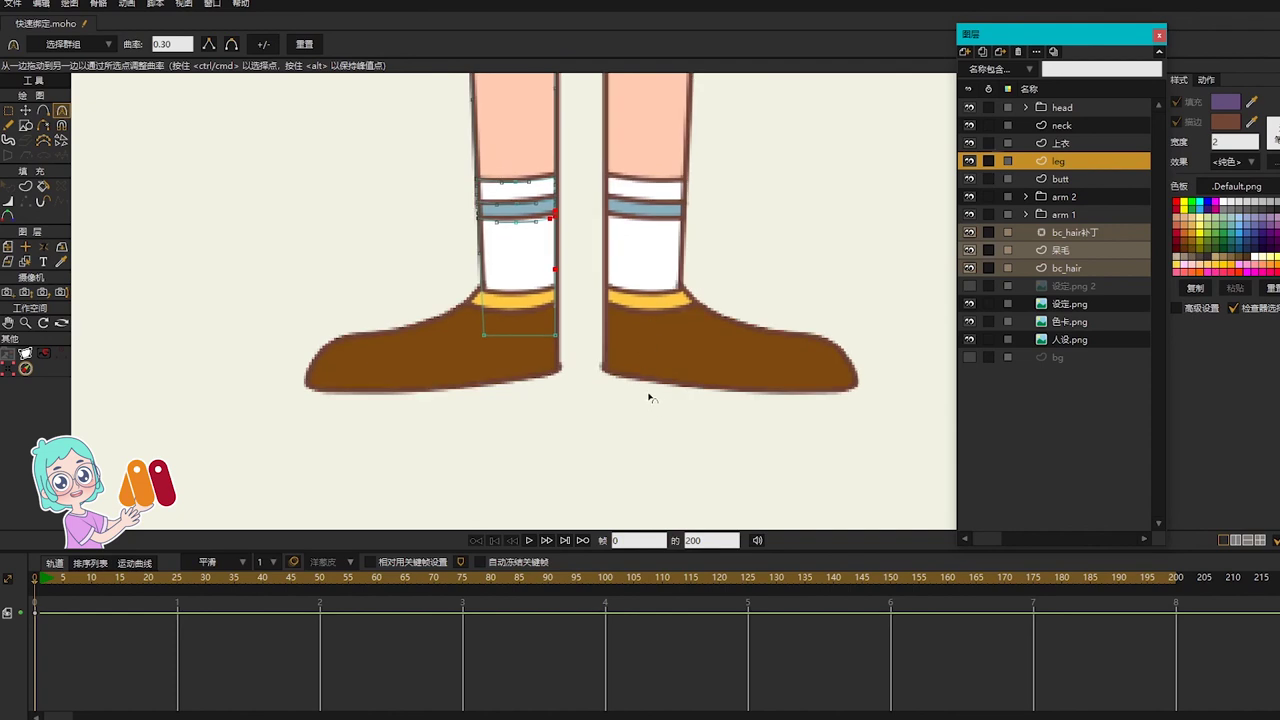
scroll(600, 375, "up", 2)
key("g")
left_click_drag(383, 295, 657, 377)
key("t")
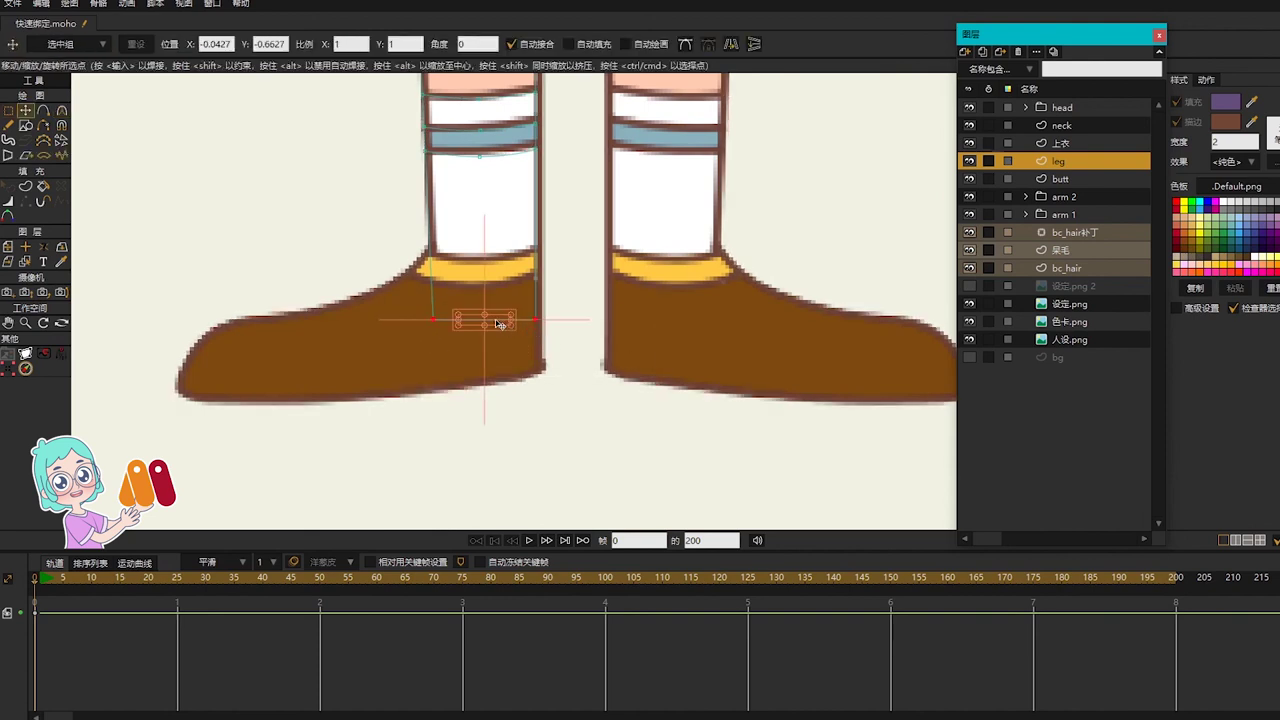
left_click_drag(495, 320, 425, 362)
Step: Draw a front-facing shoe outline from the sock's bottom corners down to a rounded toe below the reference shoe
key("a")
scroll(426, 251, "down", 2)
scroll(432, 352, "down", 2)
left_click_drag(445, 318, 505, 252)
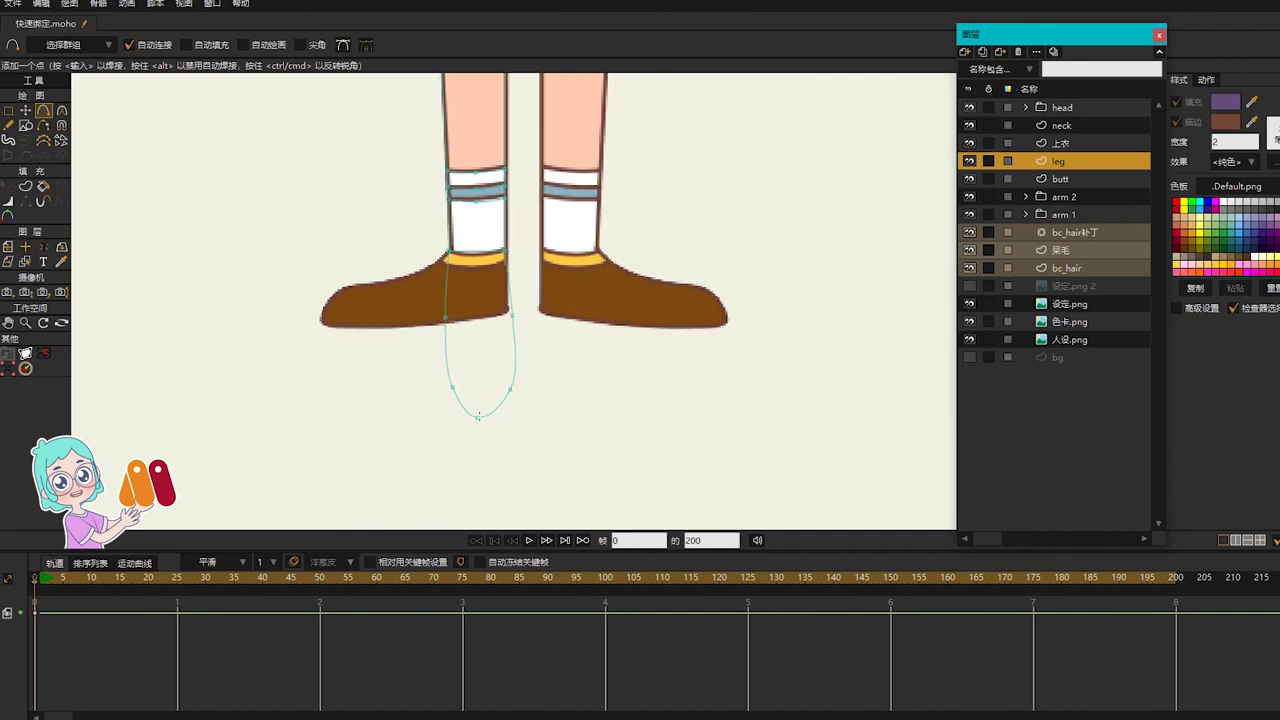
Step: Adjust the front-facing shoe outline's two side points and their curvature to smooth its sides
scroll(479, 403, "up", 2)
key("g")
left_click_drag(429, 360, 447, 390)
key("c")
key("t")
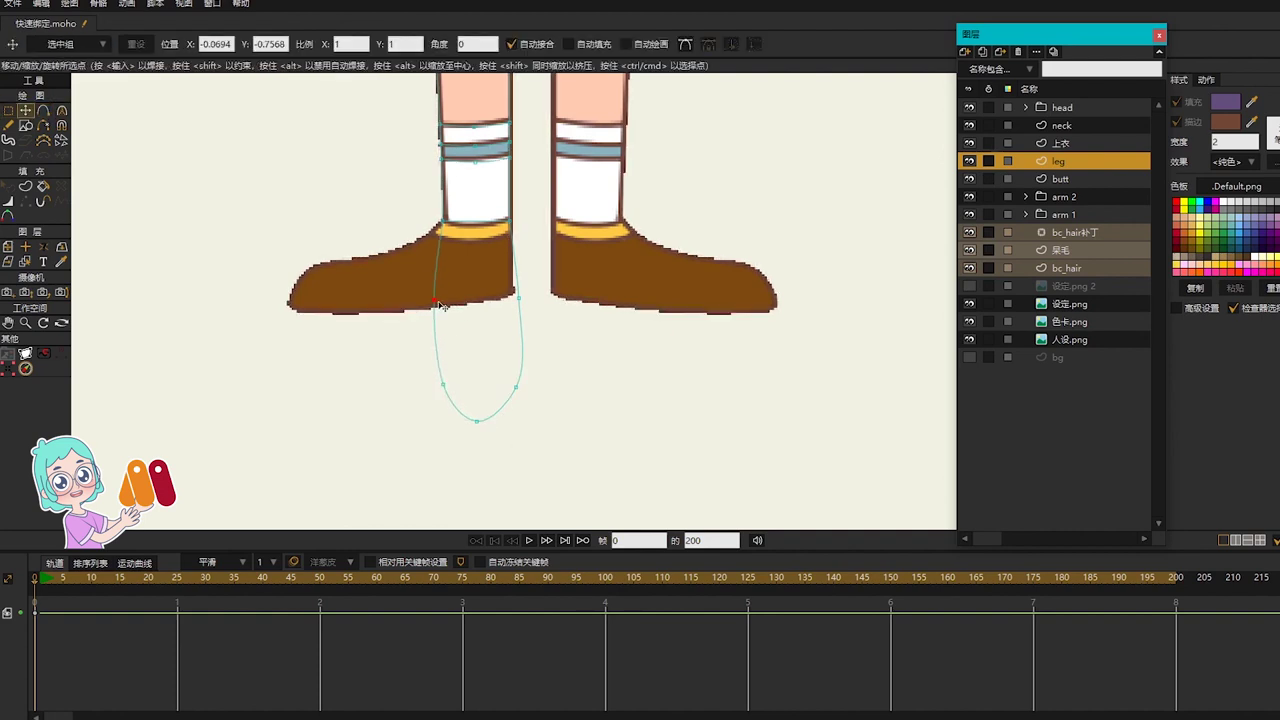
left_click_drag(519, 301, 518, 299)
key("c")
key("t")
Step: Nudge the two lower points beside the toe inward and upward to make the shoe outline symmetrical
left_click_drag(517, 387, 512, 387)
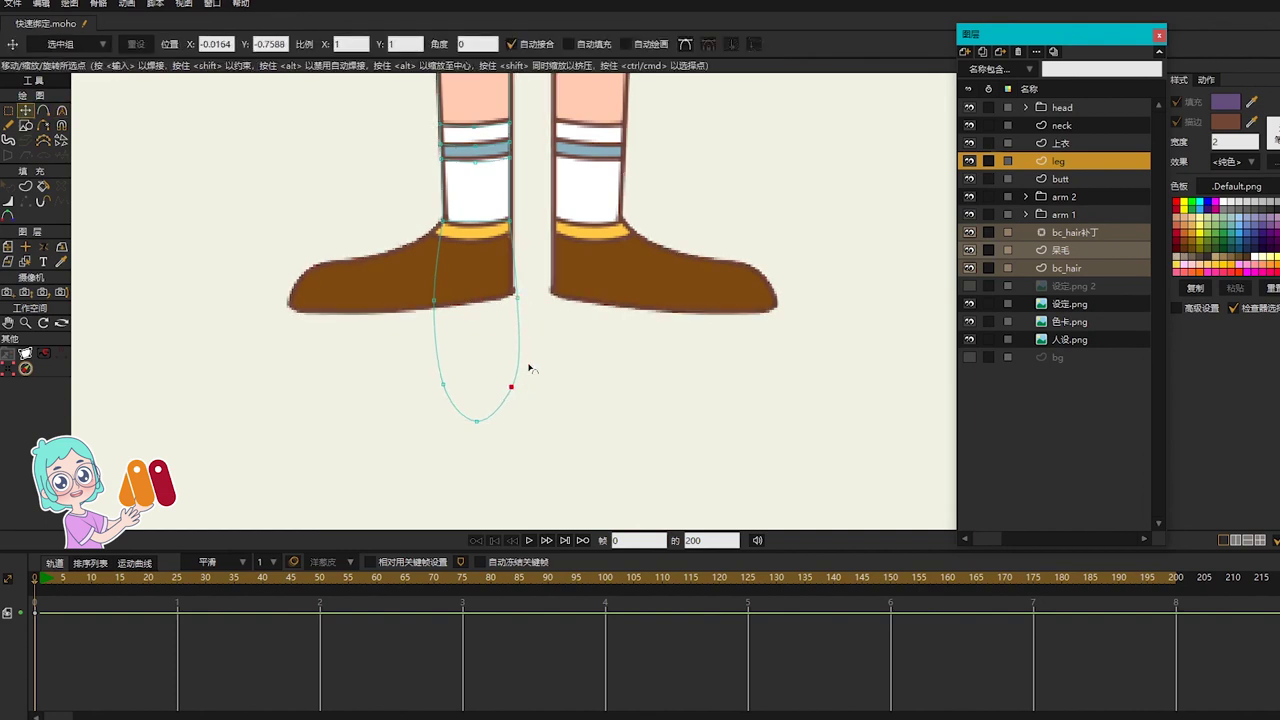
key("c")
key("t")
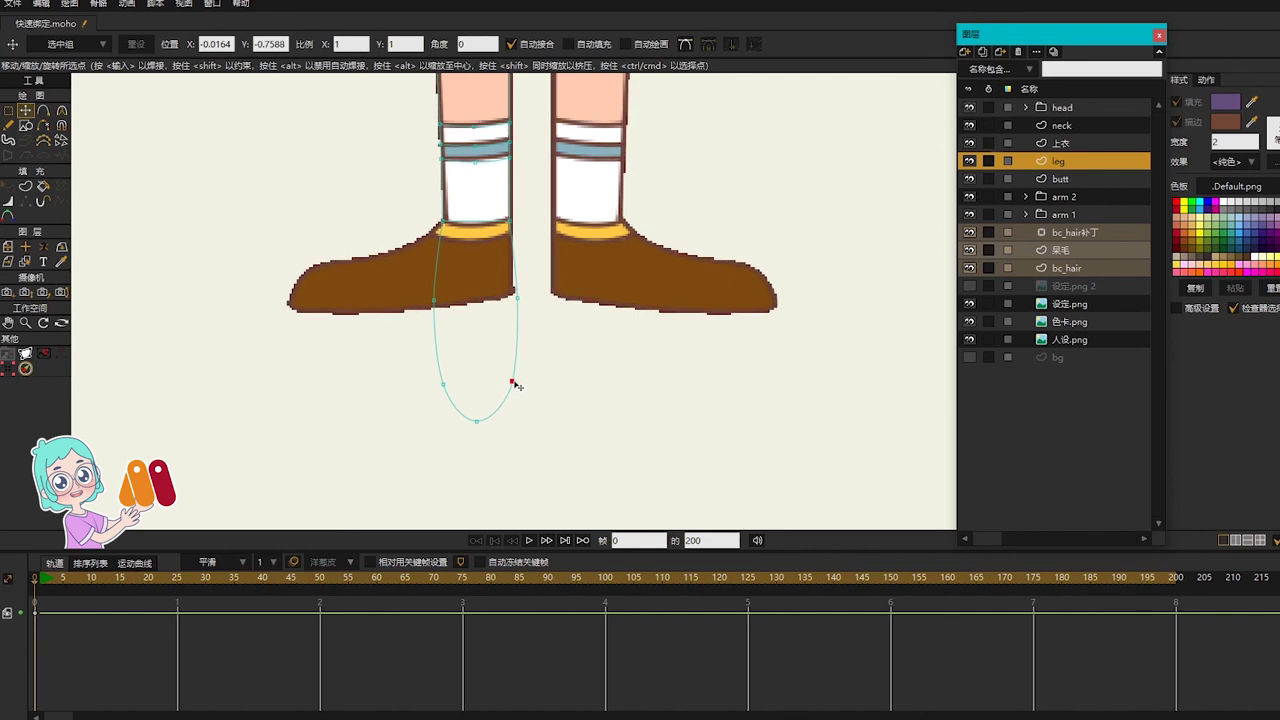
left_click_drag(443, 384, 442, 381)
left_click(512, 383)
left_click(516, 298)
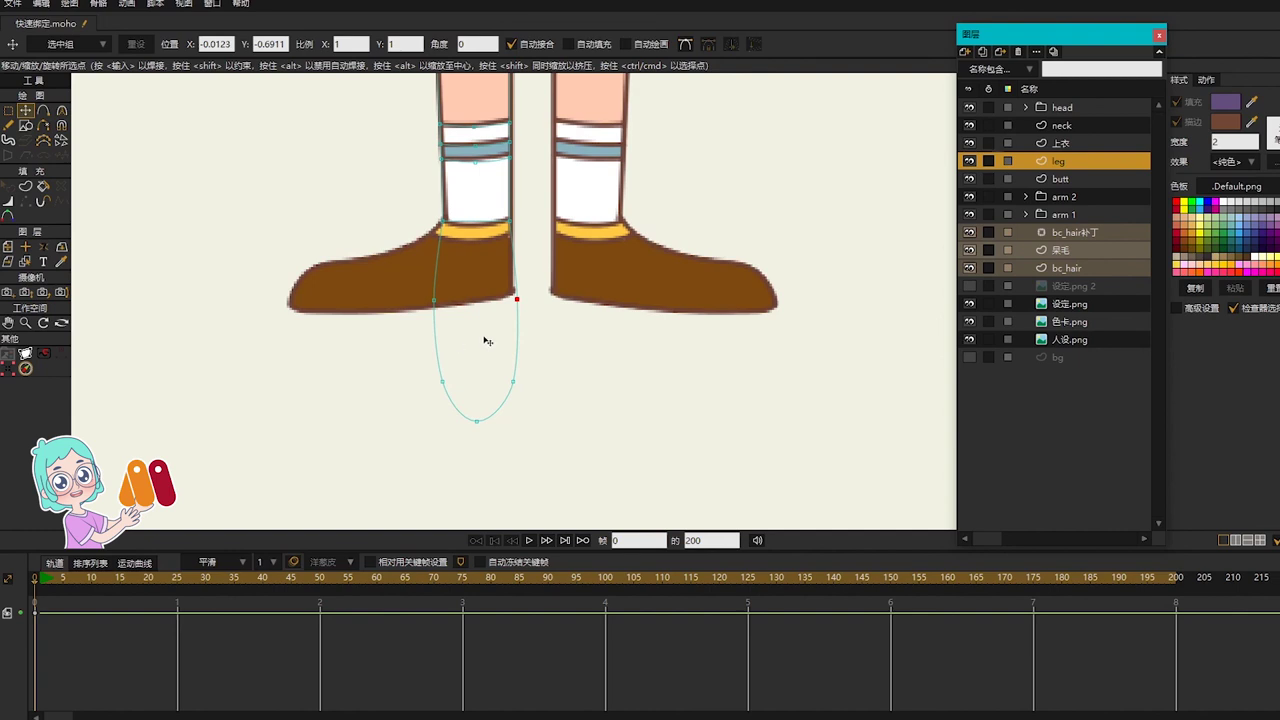
Step: Draw the yellow ankle band's lower edge with a middle point, and curve both of the band's edges
scroll(490, 238, "up", 3)
key("a")
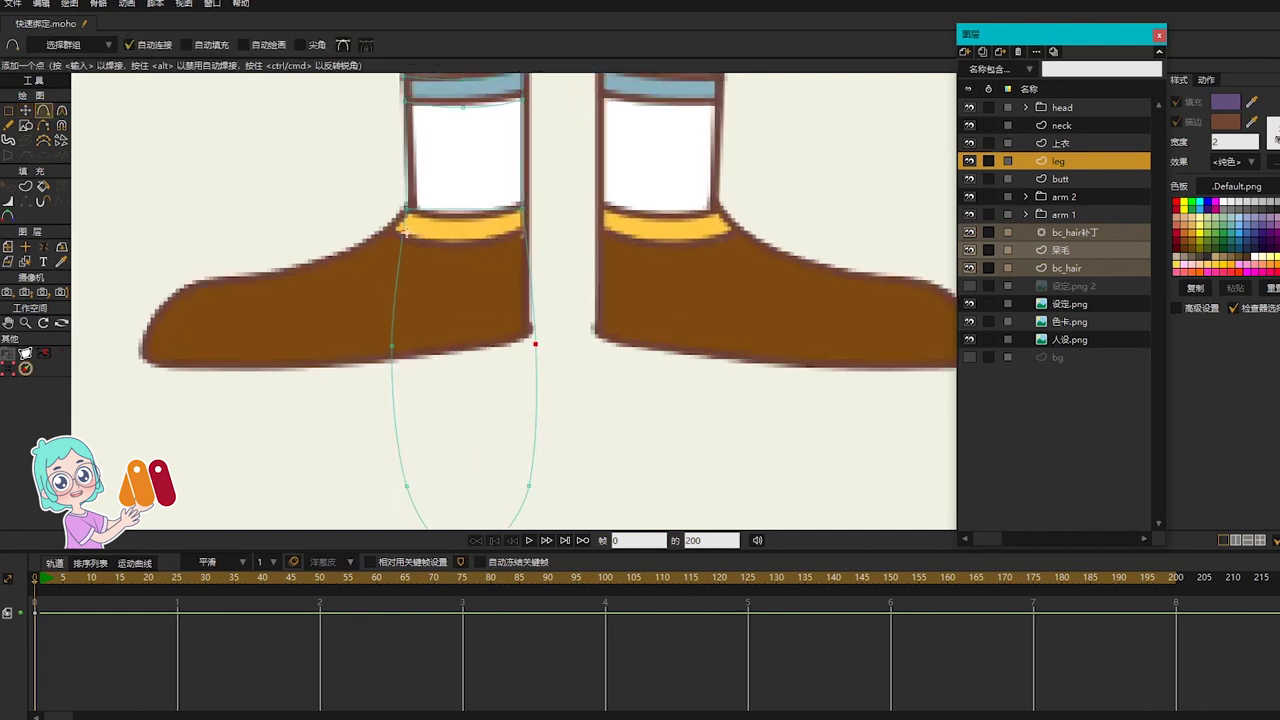
left_click_drag(403, 233, 465, 242)
left_click_drag(465, 242, 525, 233)
key("t")
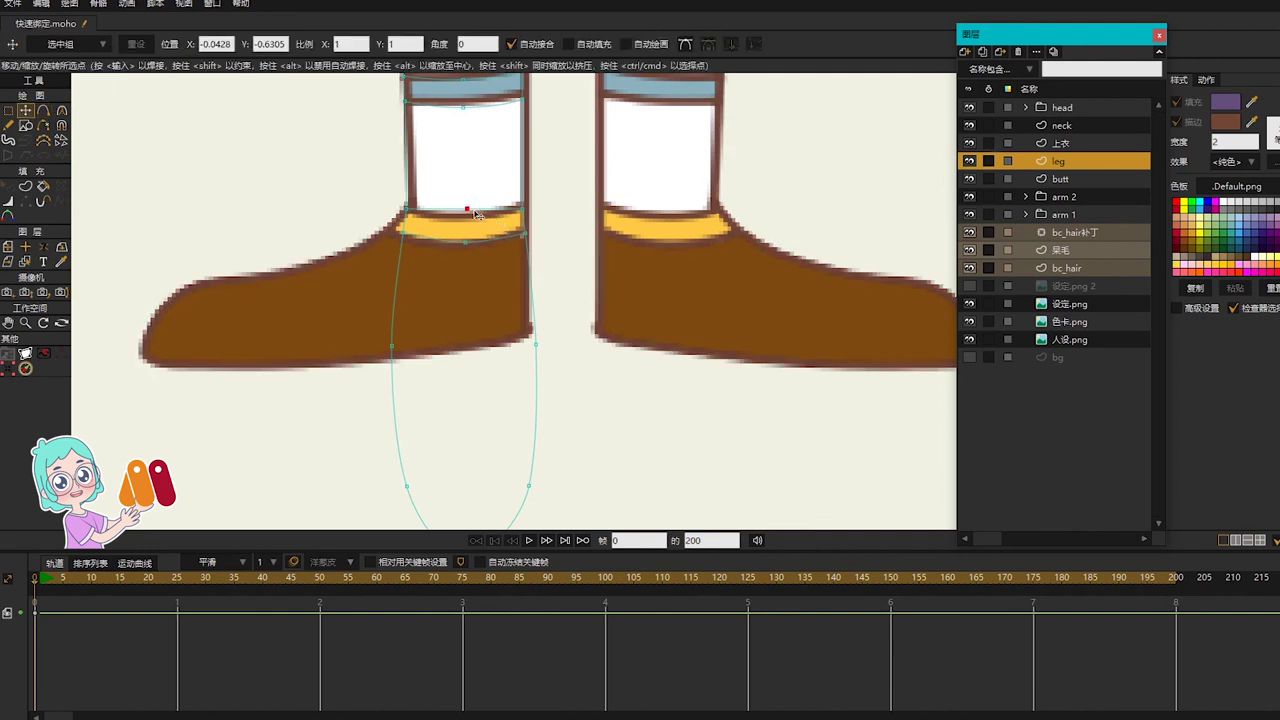
left_click(467, 215)
key("c")
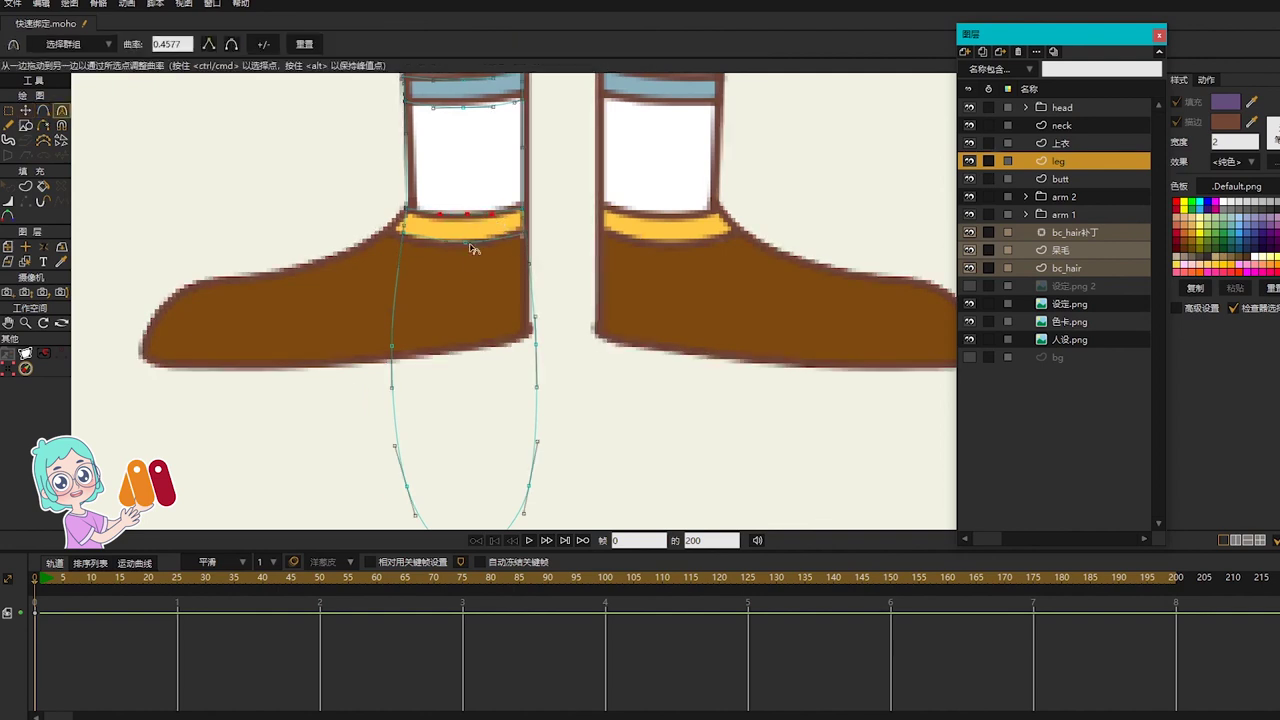
Step: Create a shape with both fill and stroke from the left-hand shorts leg outline, using the current purple
scroll(593, 254, "down", 5)
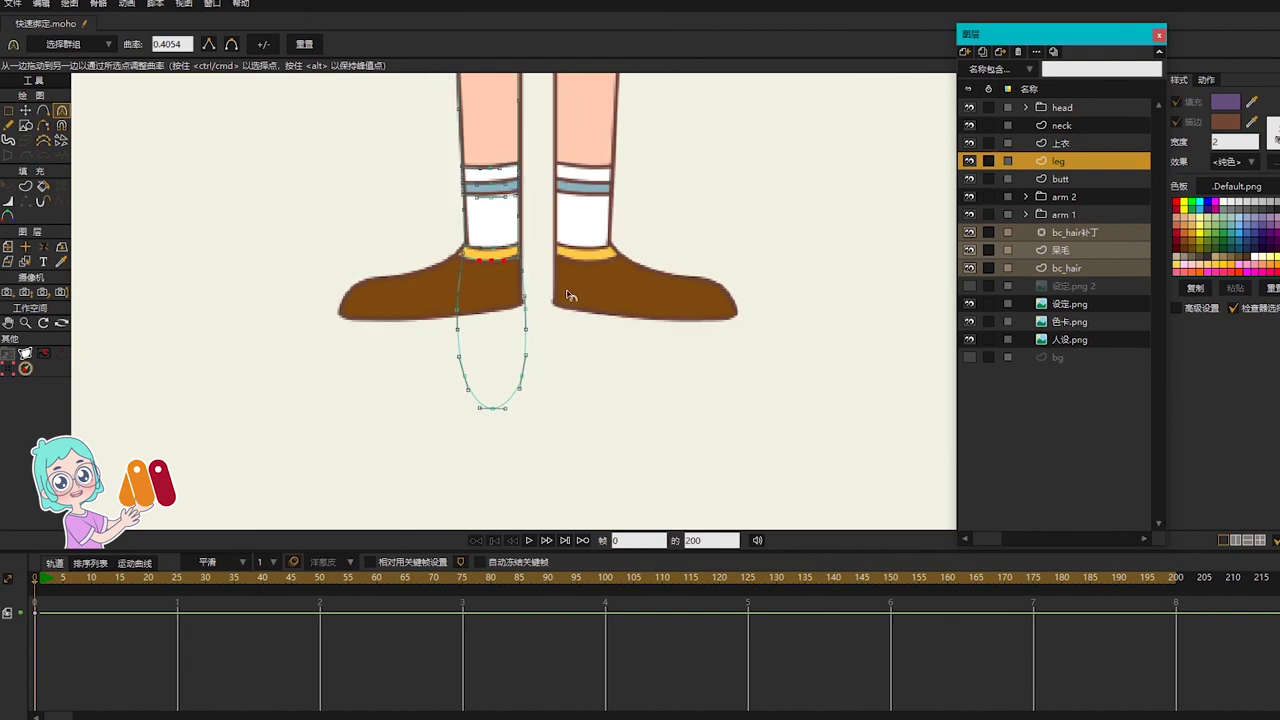
scroll(660, 280, "down", 4)
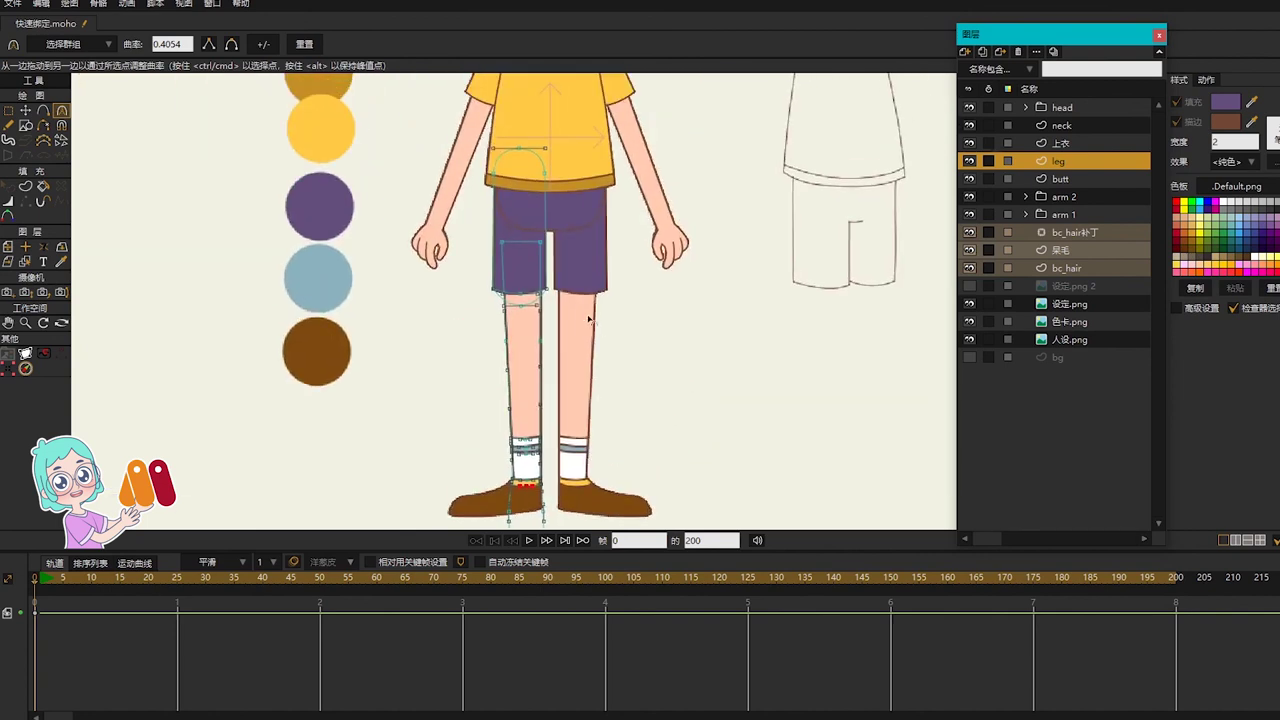
scroll(588, 250, "up", 1)
key("u")
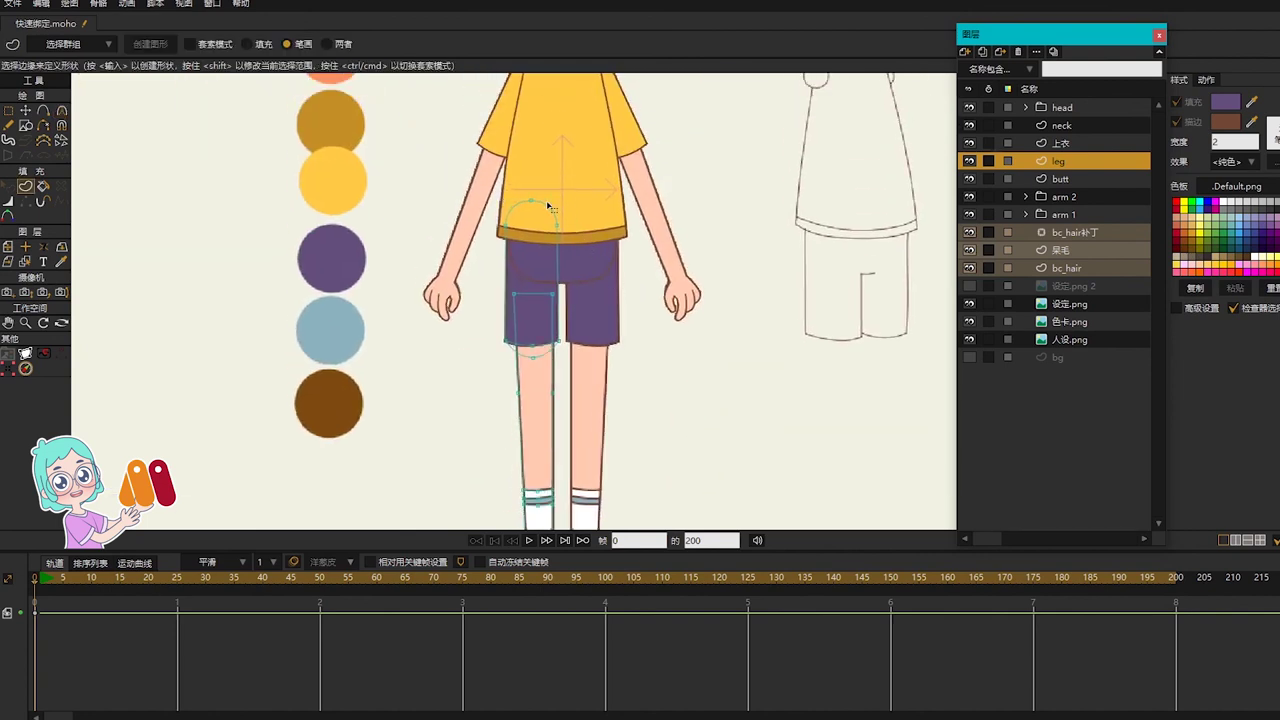
left_click(548, 217)
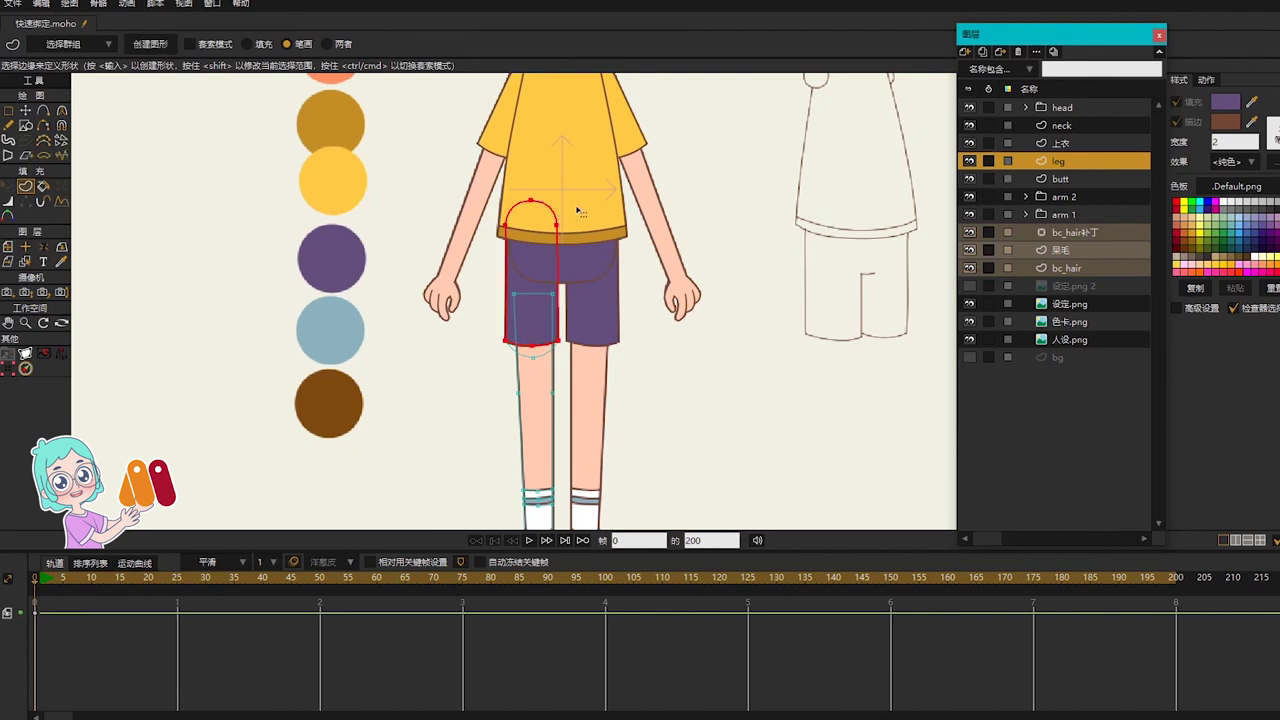
left_click(327, 44)
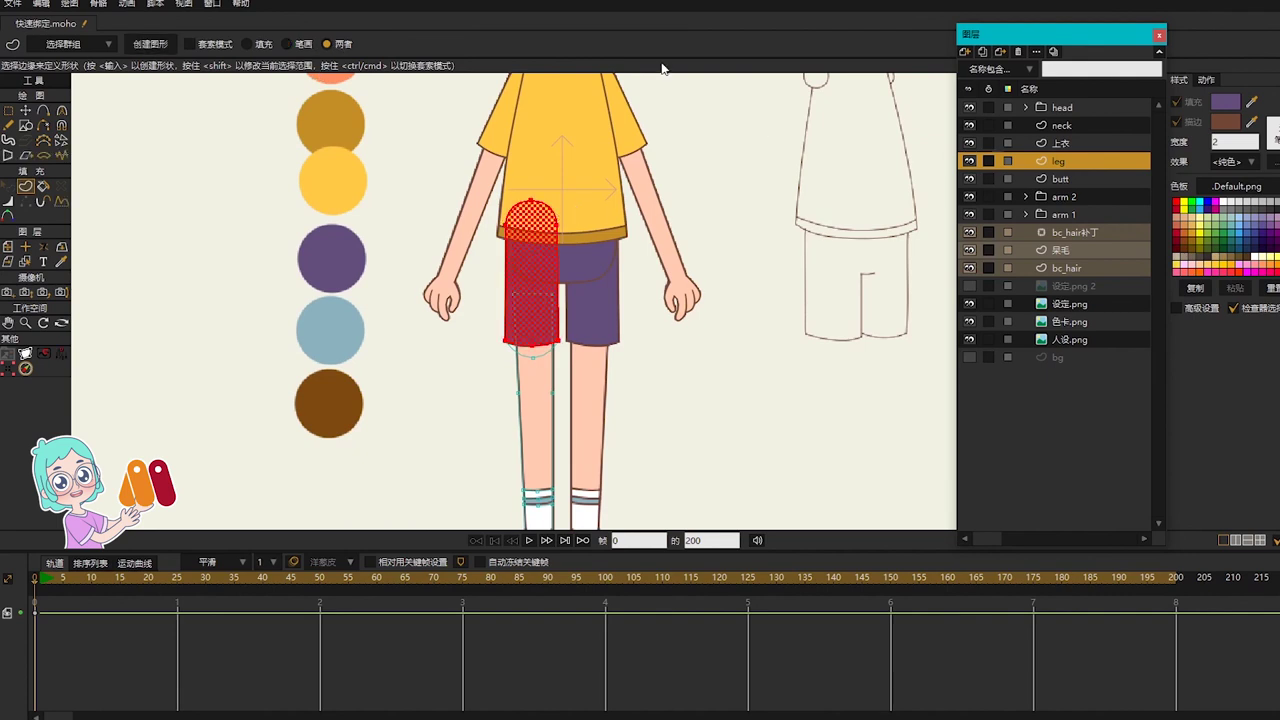
left_click(152, 44)
Step: Create a shape with fill and stroke from the curved area below the shorts hem, using a darker purple fill
left_click(532, 346)
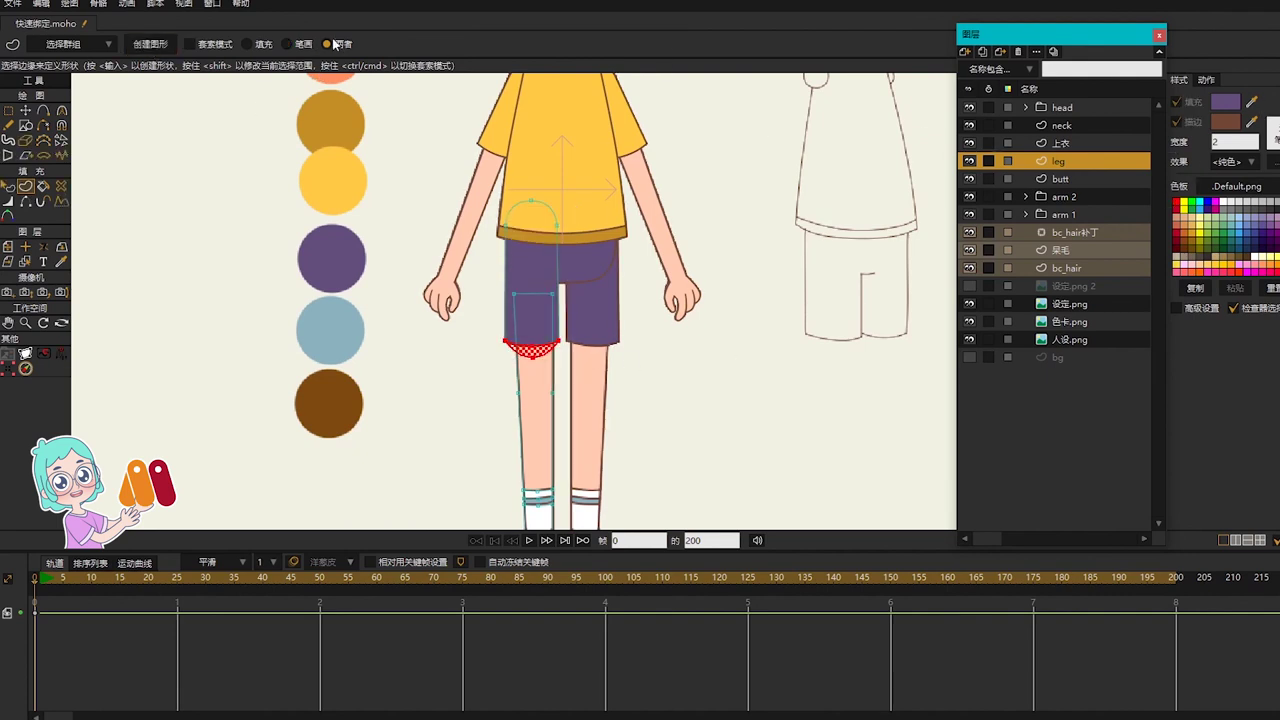
left_click(1222, 103)
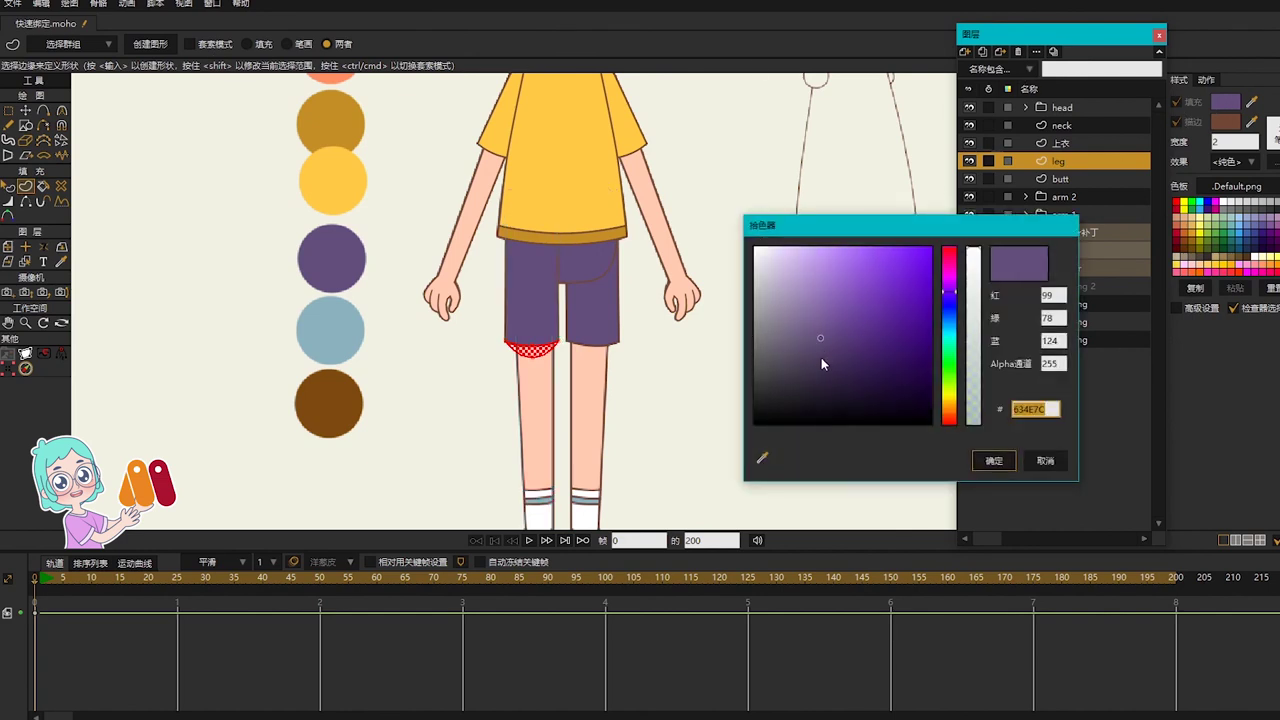
left_click(993, 461)
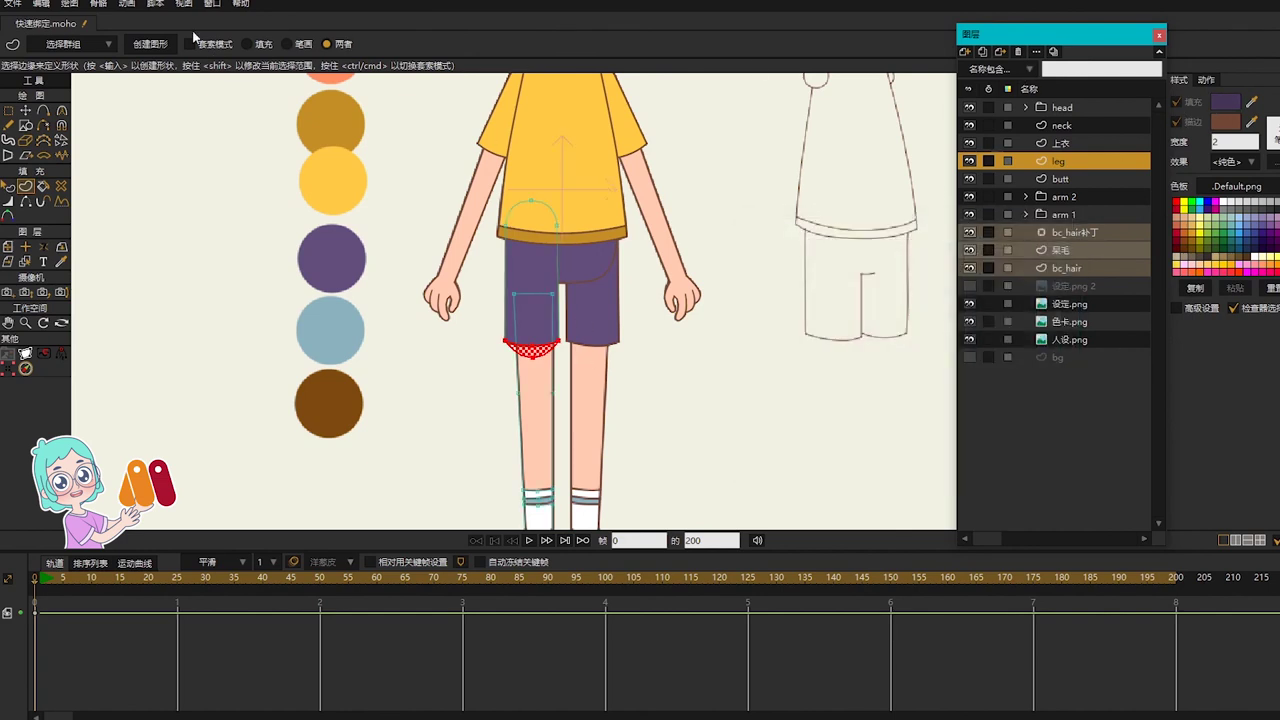
left_click(151, 40)
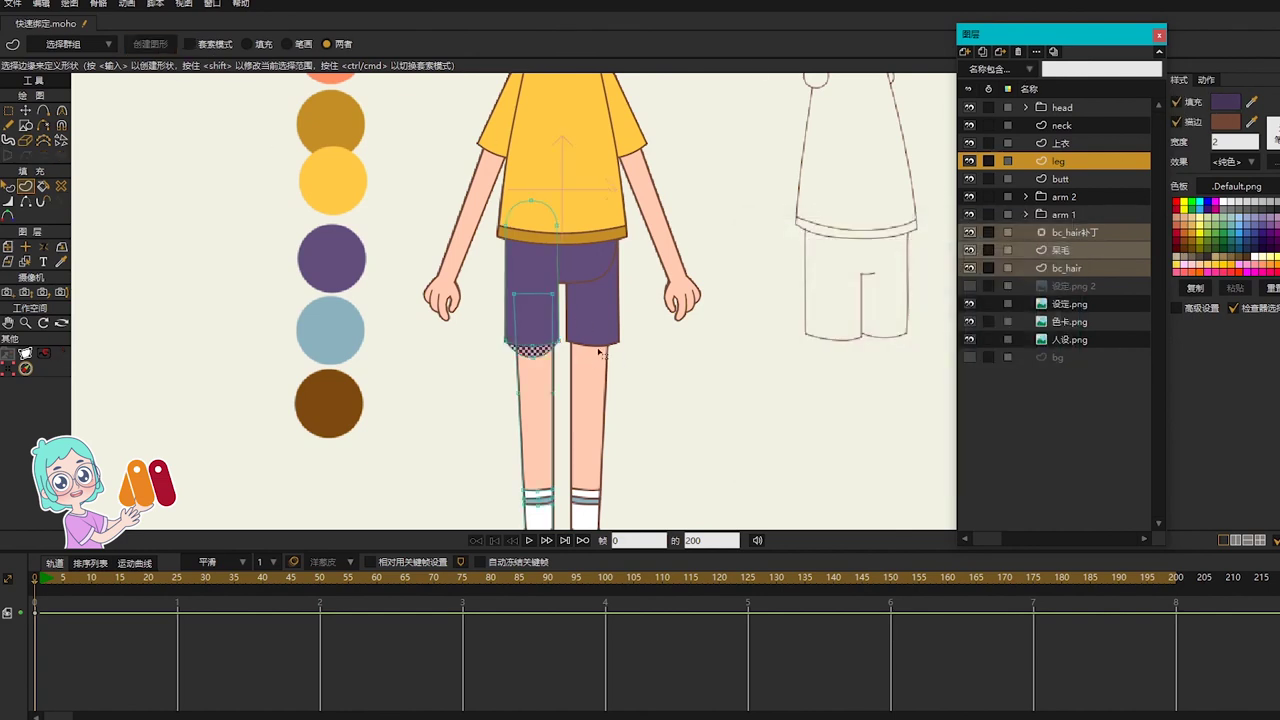
Step: Create a filled and stroked shape from the bare leg area above the sock, sampling the reference's skin colour
left_click(534, 296)
left_click_drag(670, 418, 672, 282)
key("g")
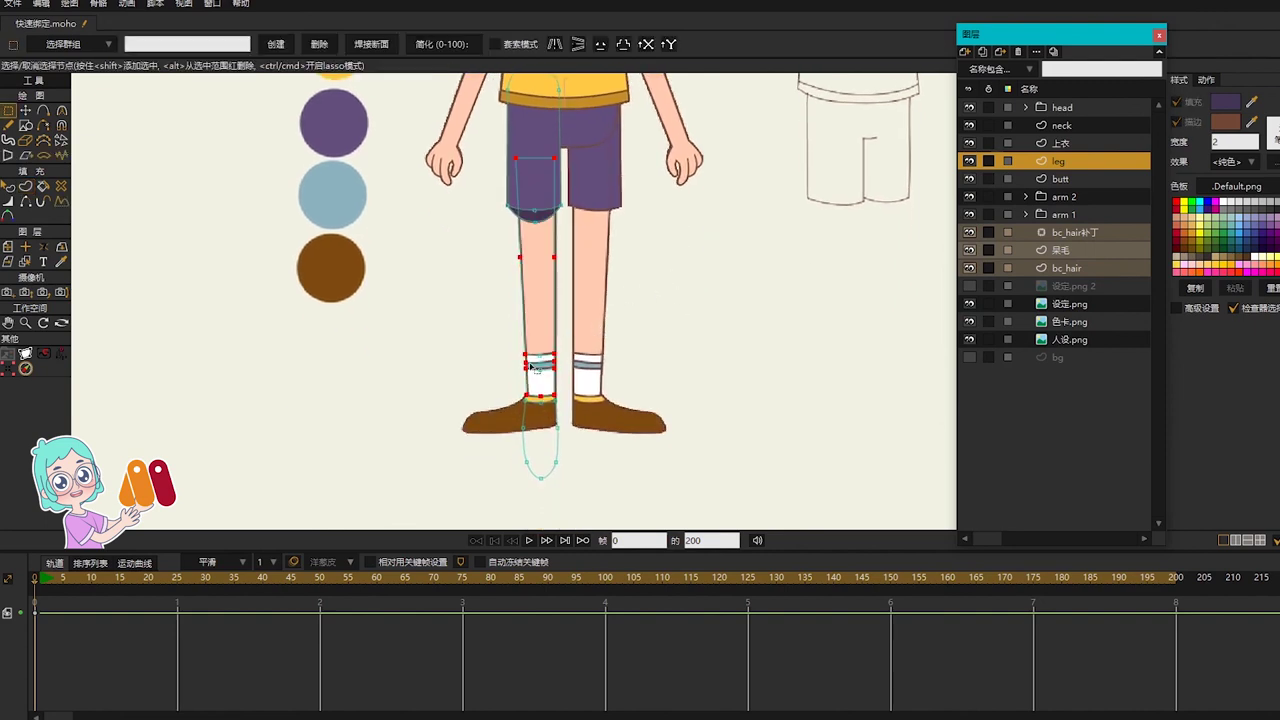
scroll(530, 364, "up", 2)
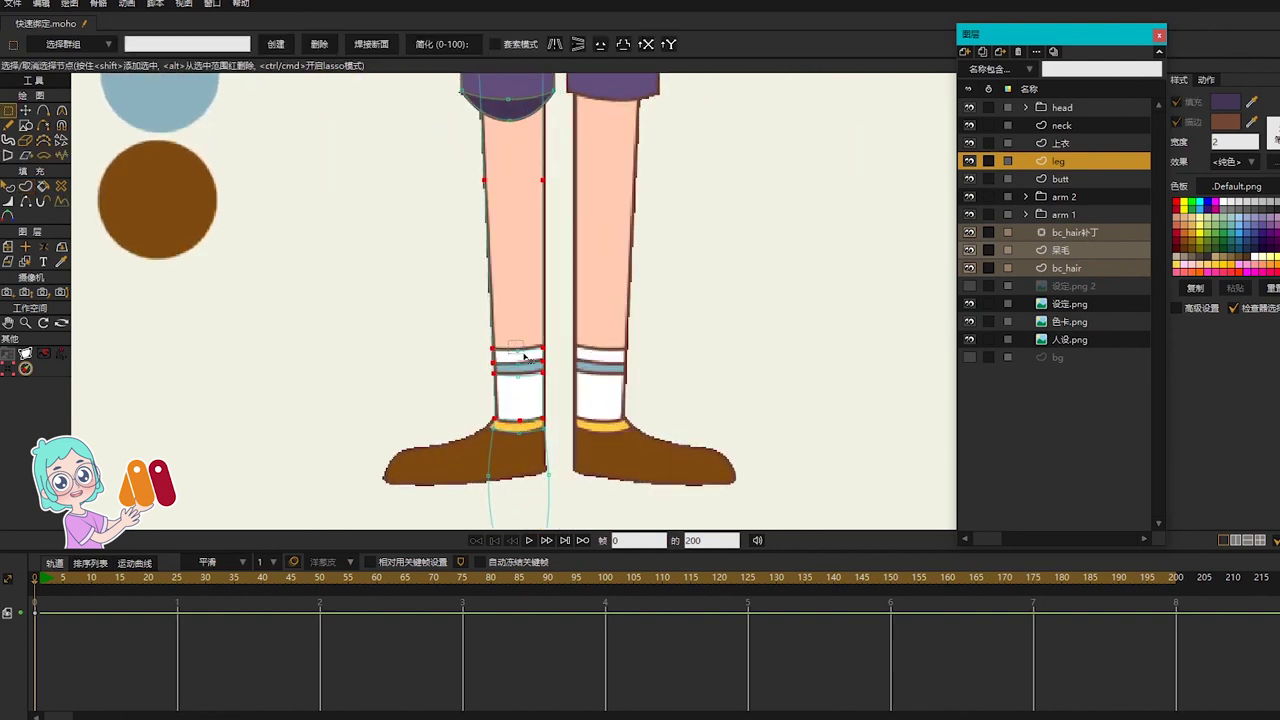
left_click_drag(523, 354, 525, 356)
scroll(663, 423, "down", 2)
key("u")
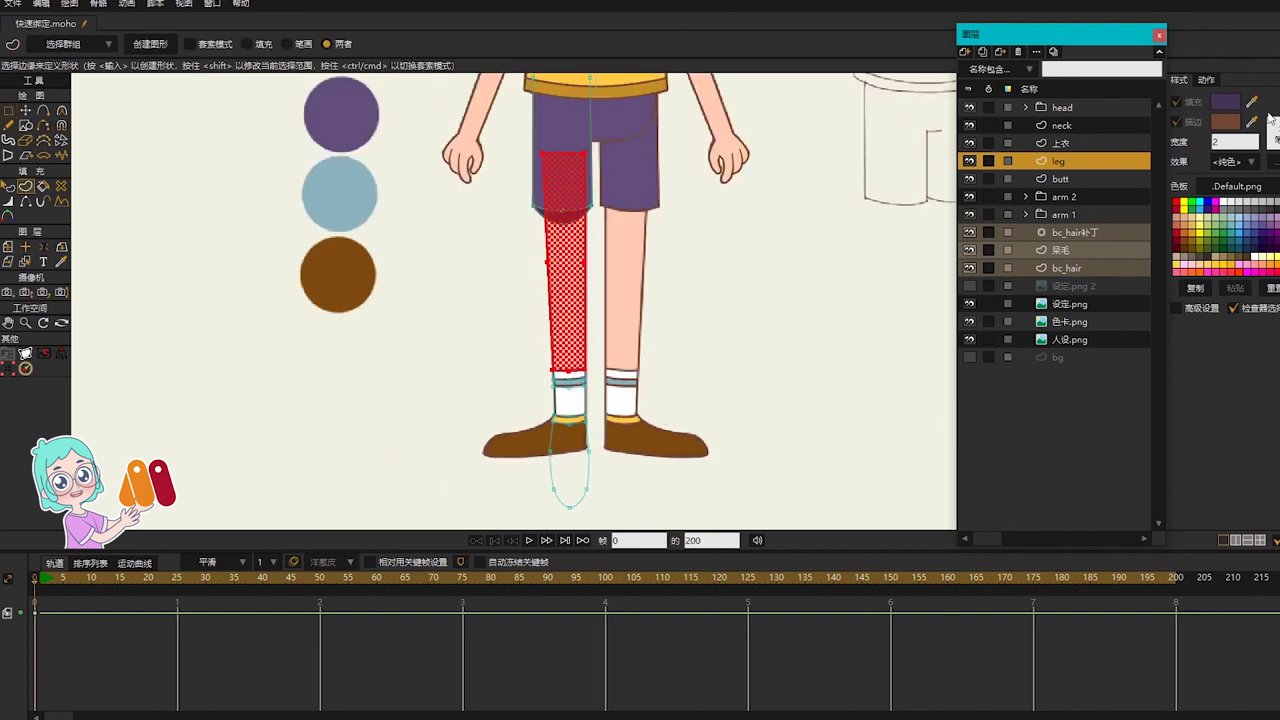
left_click_drag(1251, 102, 485, 100)
left_click(150, 43)
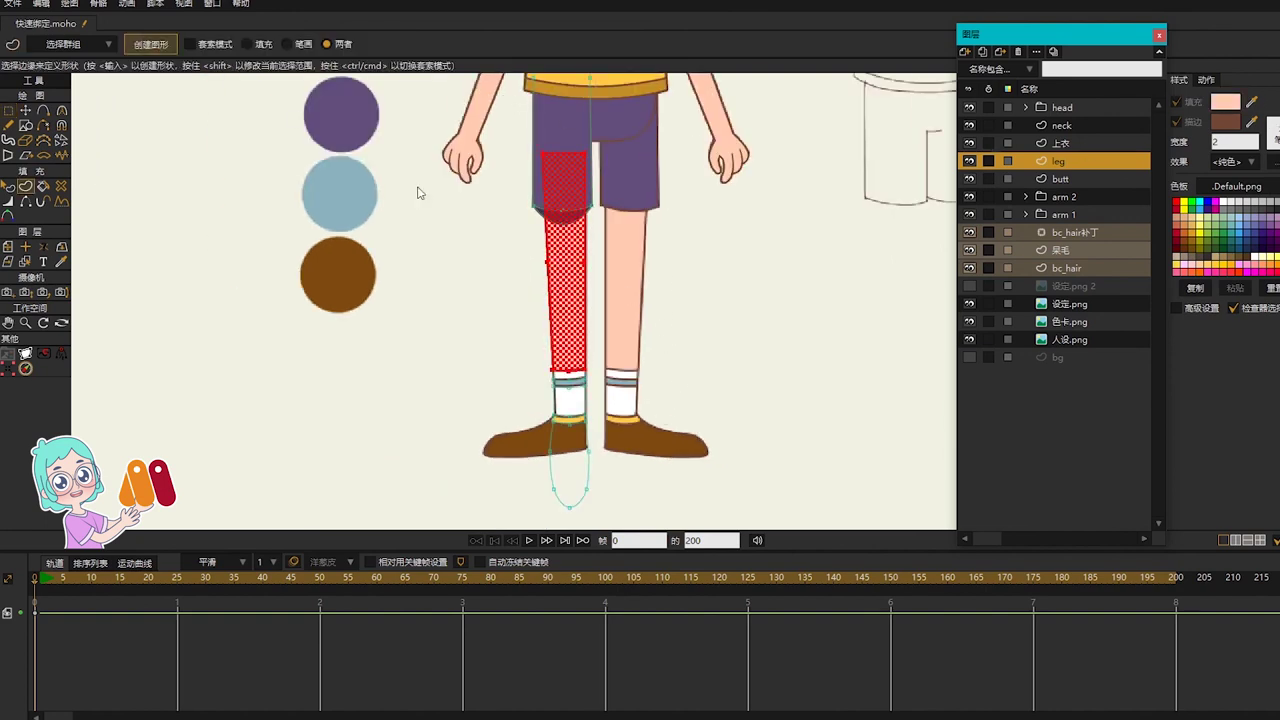
Step: Fill the sock's white areas above and below the blue stripe with white, keeping the brown outline
scroll(572, 382, "up", 3)
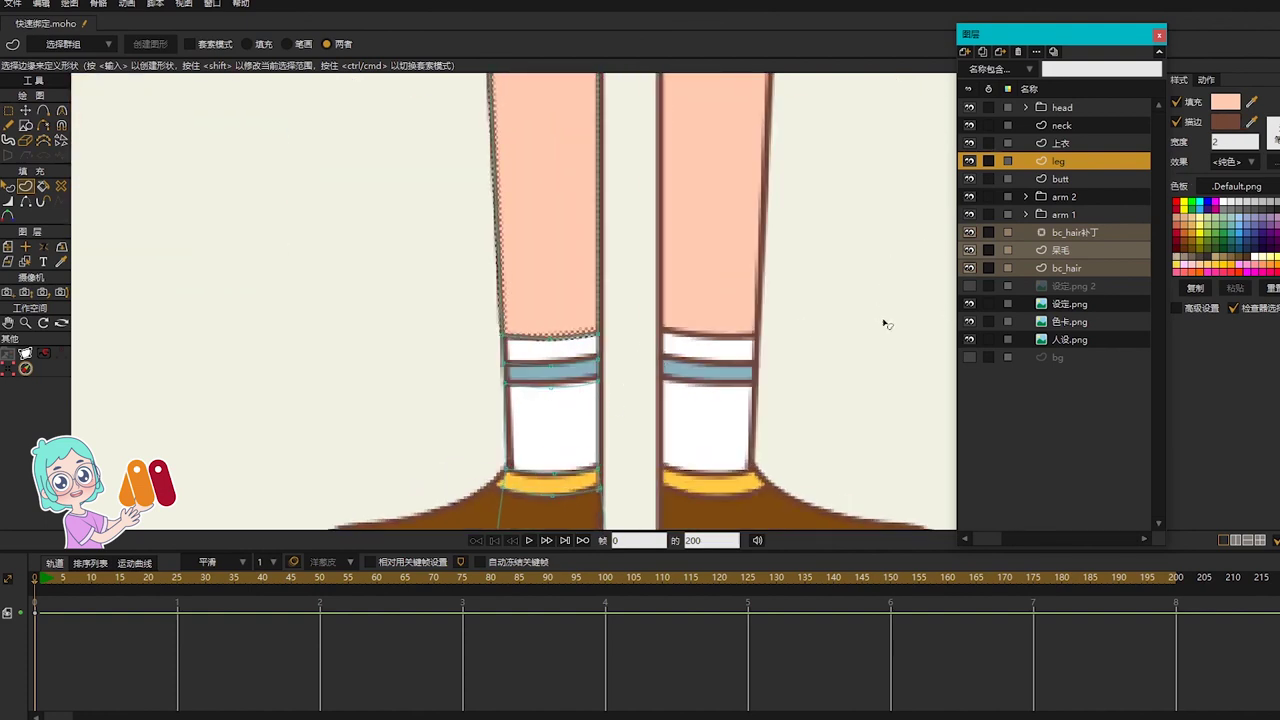
key("p")
left_click(1226, 203)
key("0")
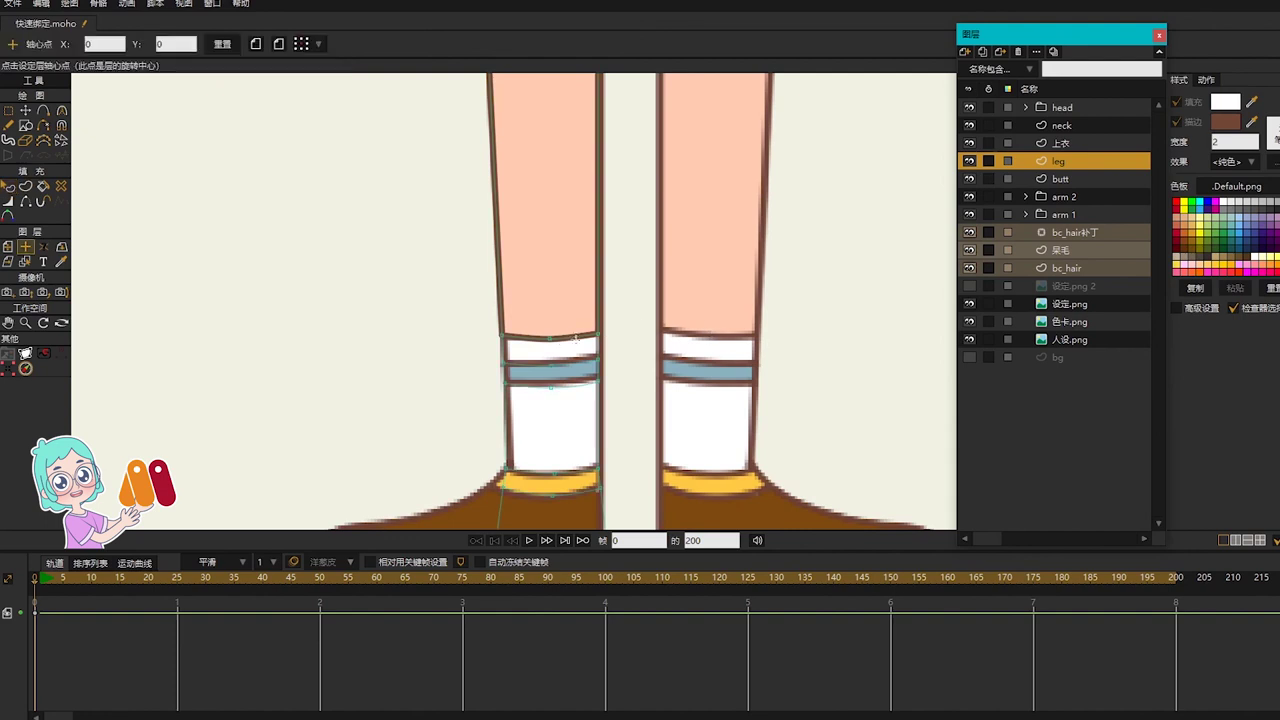
left_click(563, 403)
key("p")
left_click(558, 425)
Step: Sample the reference's blue to fill the sock stripe and its yellow to fill the ankle band
left_click(1250, 104)
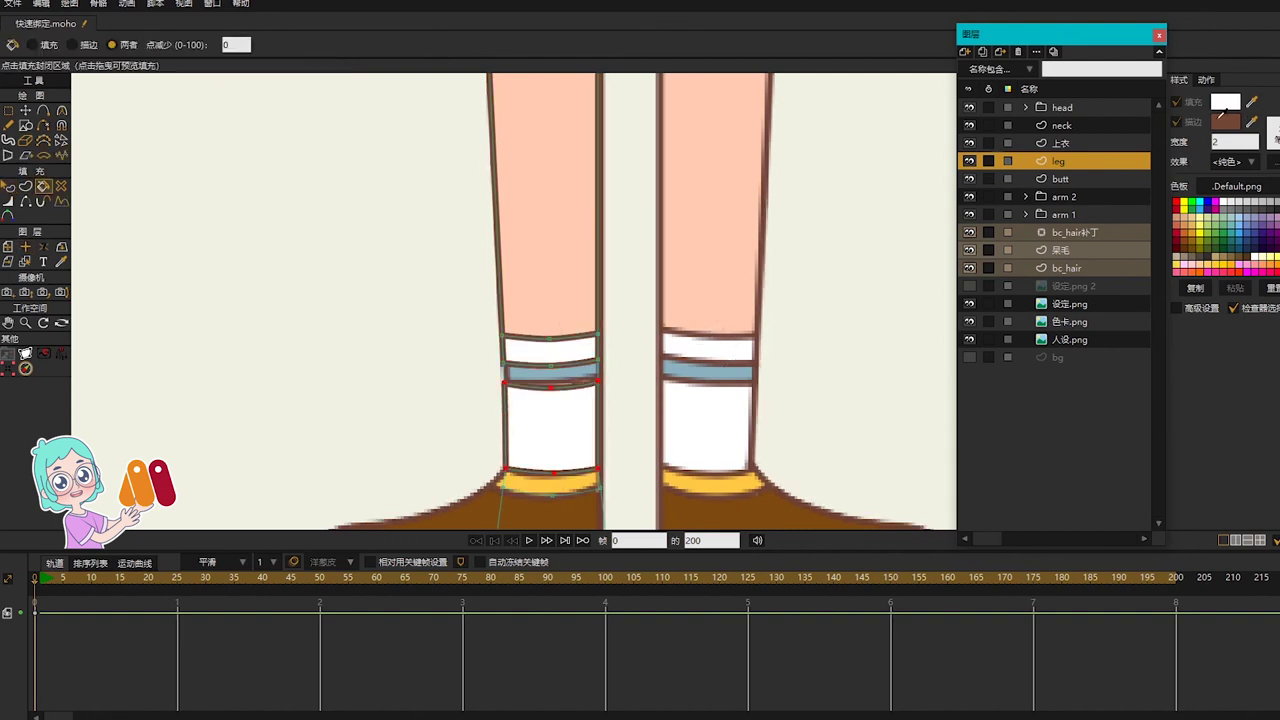
left_click(718, 366)
left_click(543, 374)
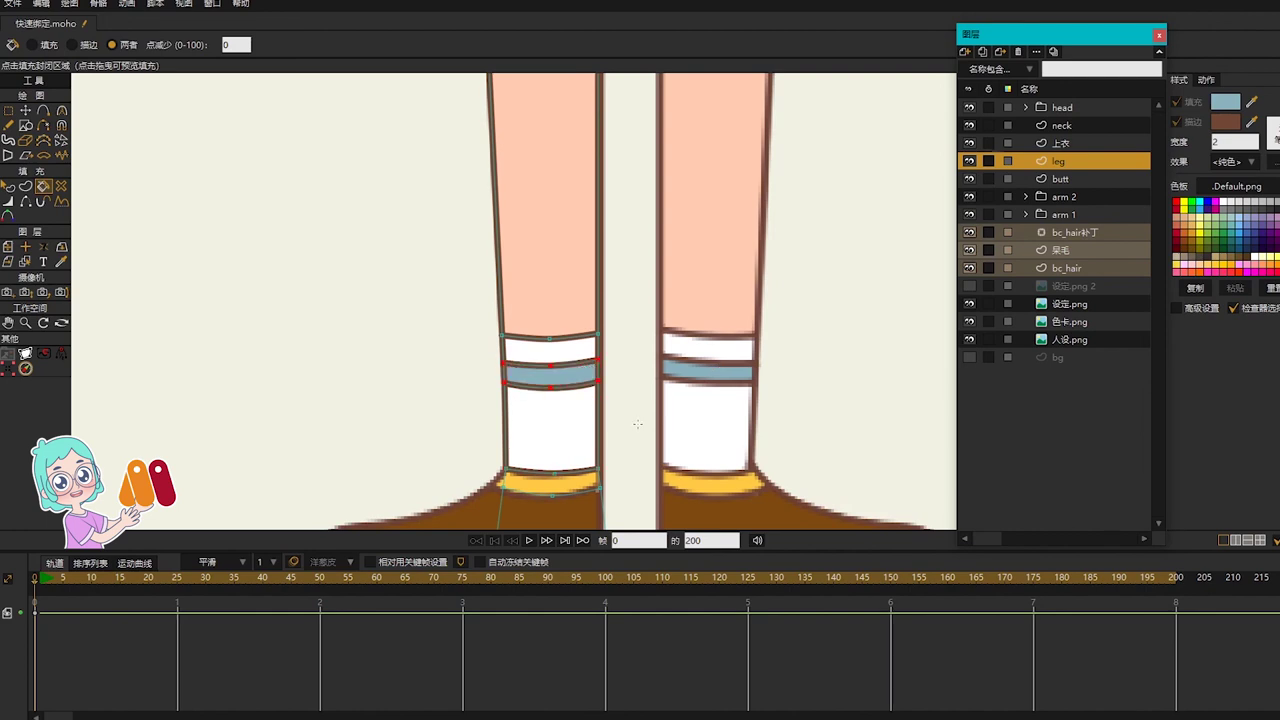
left_click_drag(670, 438, 699, 273)
left_click(1250, 104)
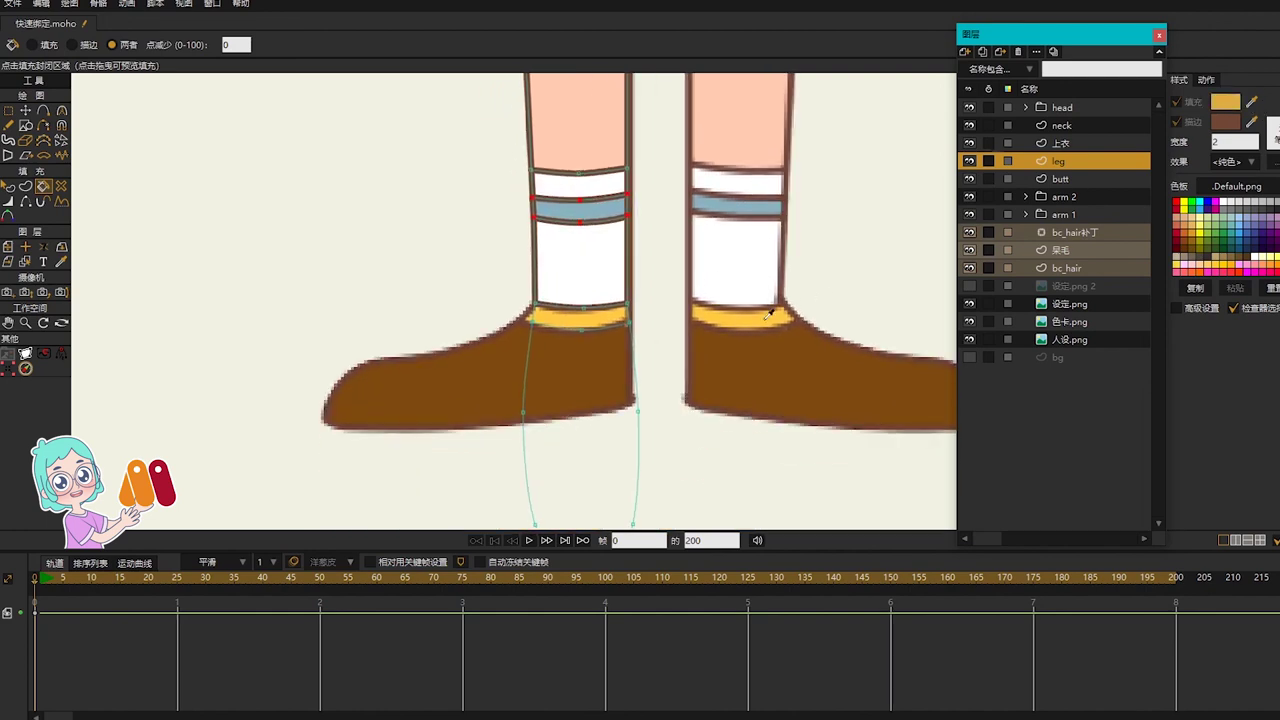
left_click(764, 315)
left_click(570, 319)
Step: Fill the front-facing shoe with the brown sampled from the reference shoe
left_click(1250, 104)
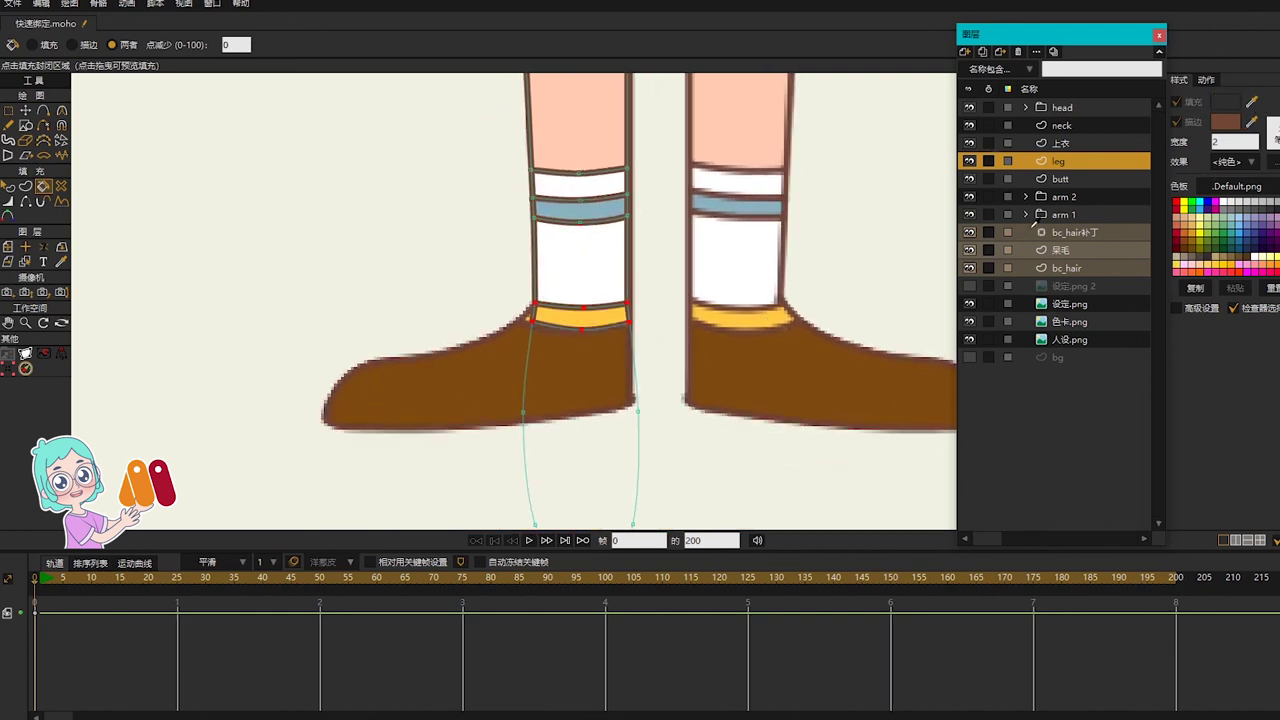
left_click(786, 366)
scroll(630, 450, "down", 5)
left_click(622, 455)
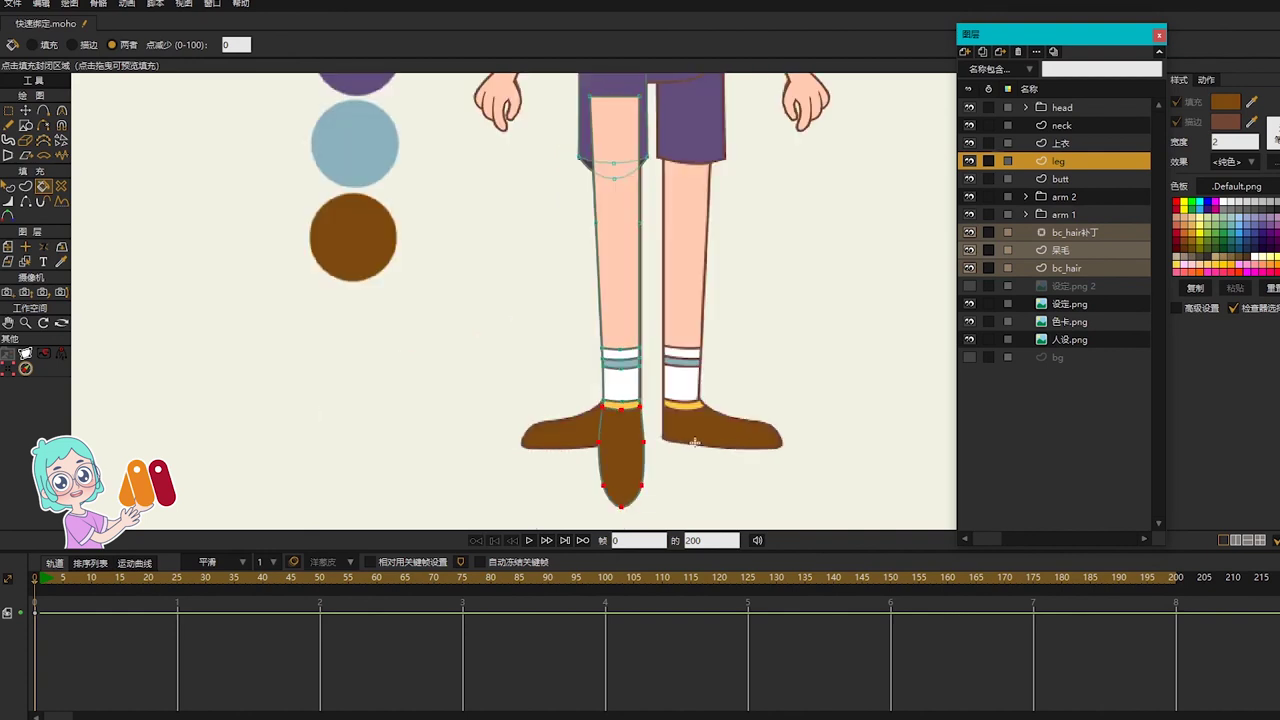
scroll(706, 427, "down", 1)
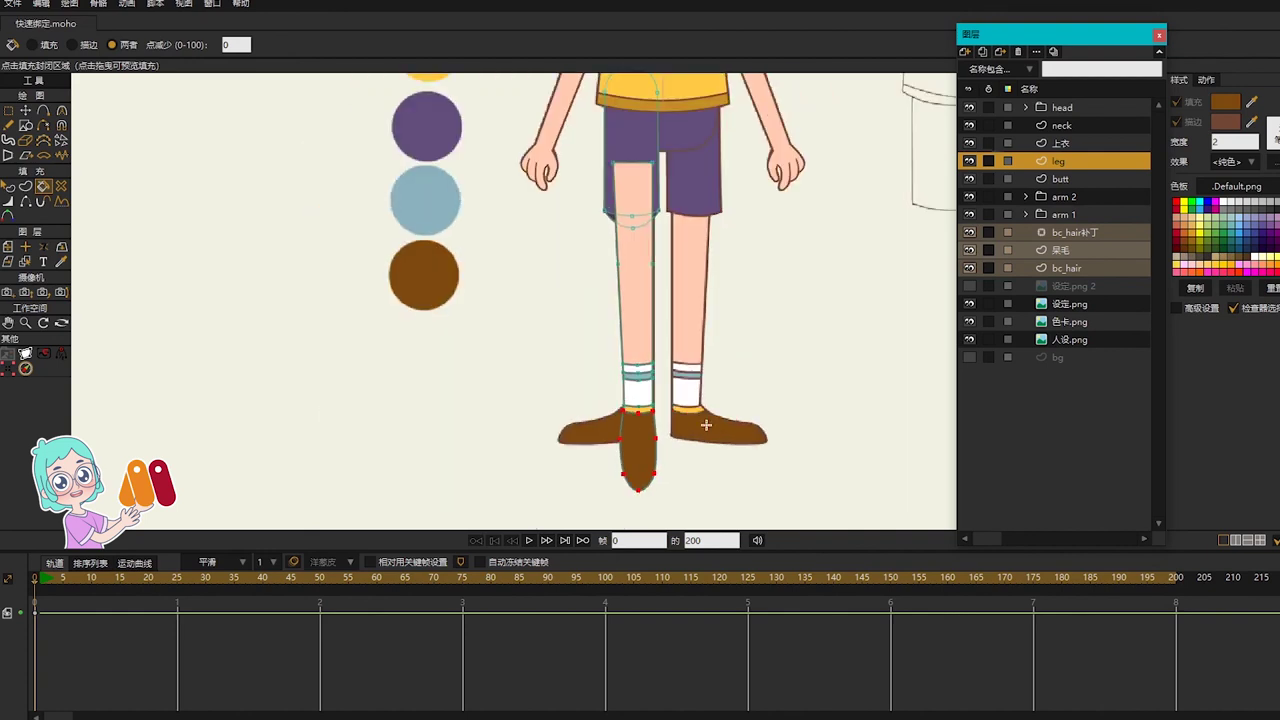
Step: Raise the purple shorts shape in front of the bare leg shape on the leg layer
key("q")
left_click(645, 139)
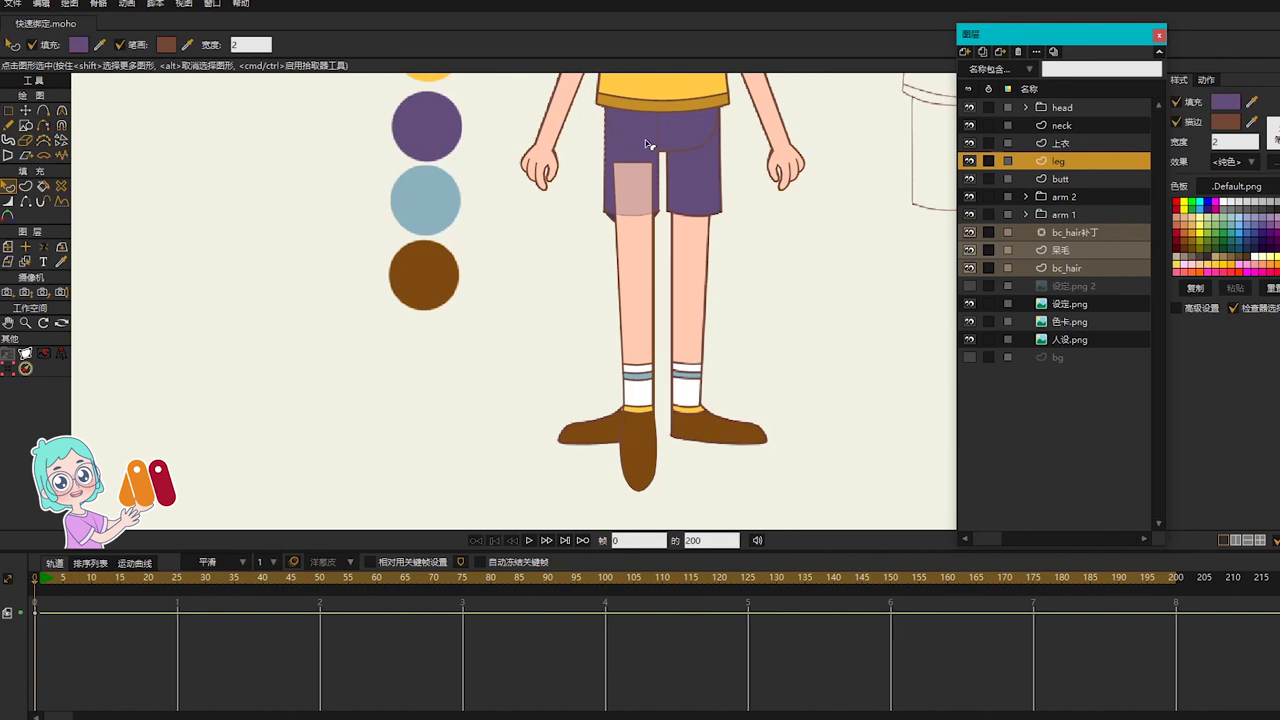
left_click(835, 280)
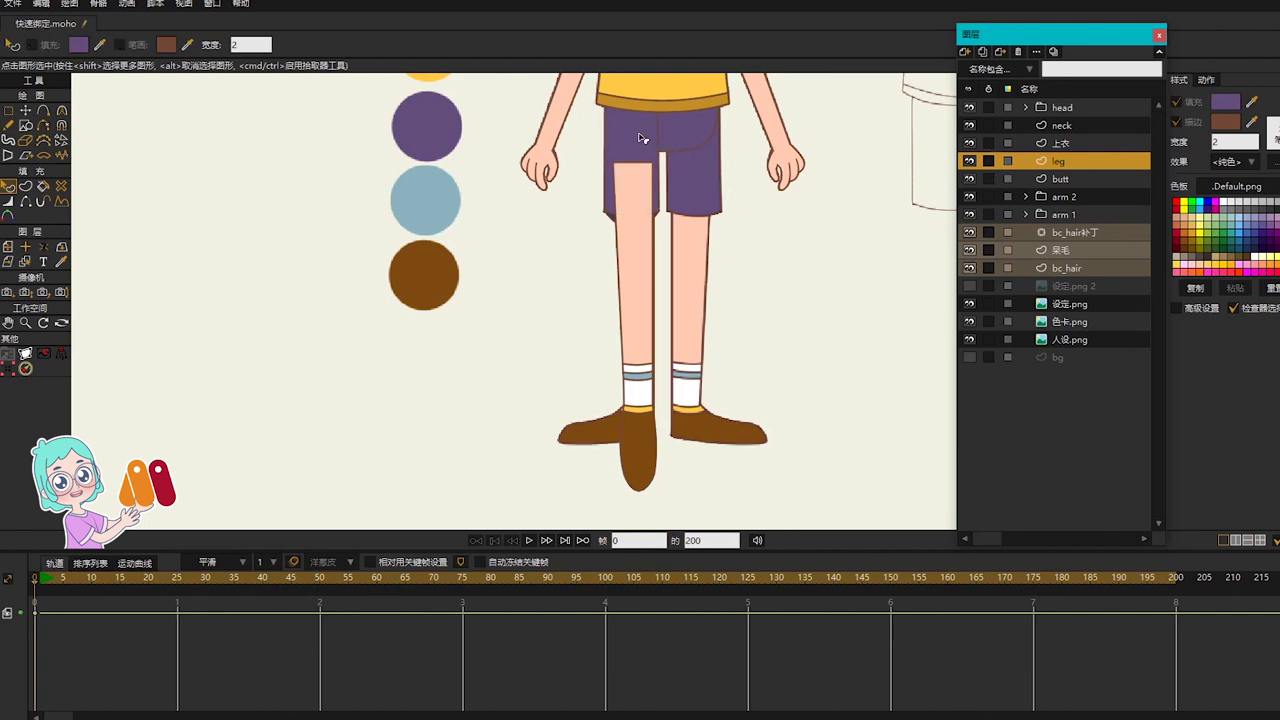
left_click(638, 135)
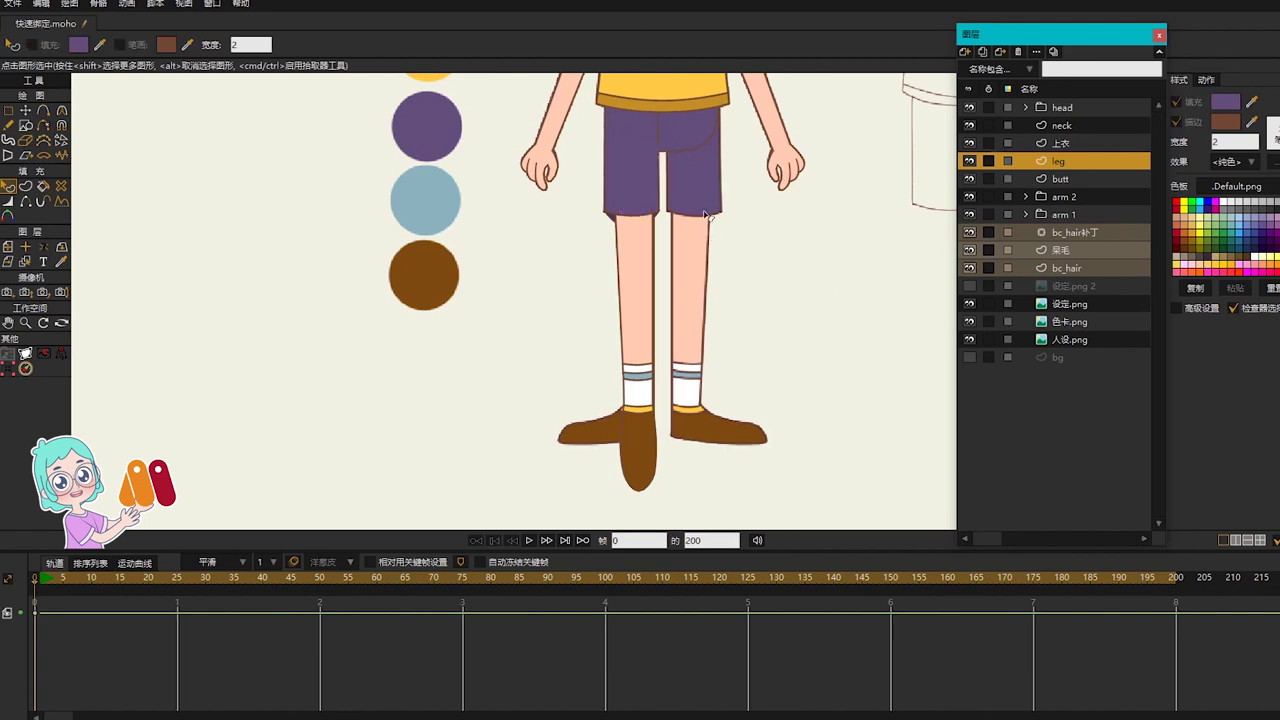
Step: Move the middle point of the shorts' lower hem curve up to tidy the bottom edge of the shorts leg
scroll(645, 184, "up", 3)
key("g")
key("t")
left_click_drag(620, 305, 620, 262)
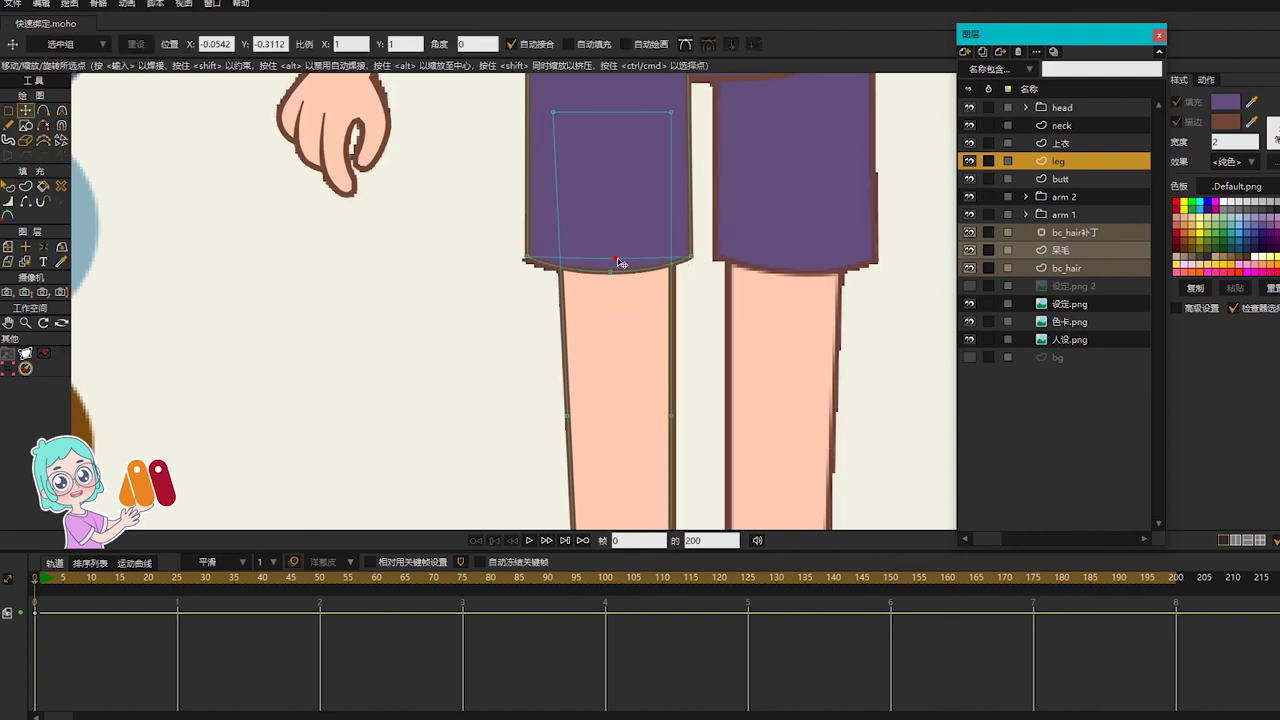
Step: Duplicate the leg layer and flip the copy horizontally to form the boy's opposite leg
scroll(705, 292, "down", 4)
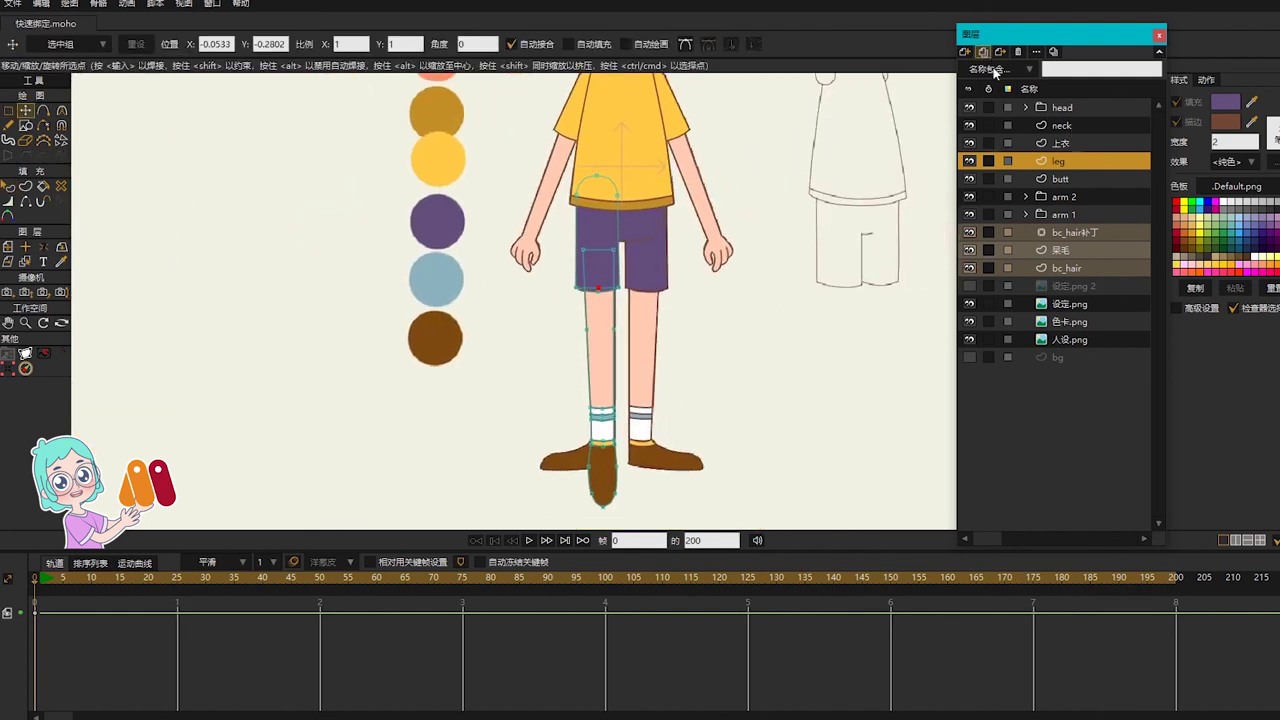
left_click(983, 52)
key("m")
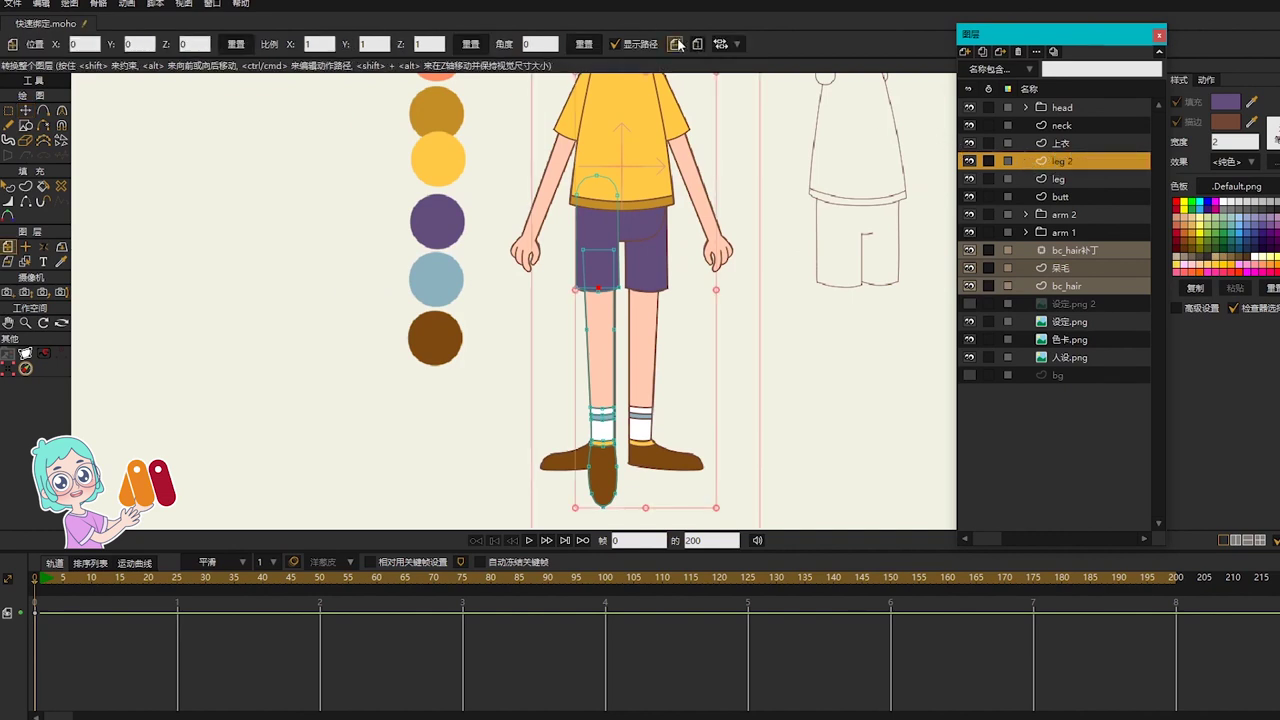
left_click_drag(676, 185, 716, 185)
scroll(710, 258, "down", 1)
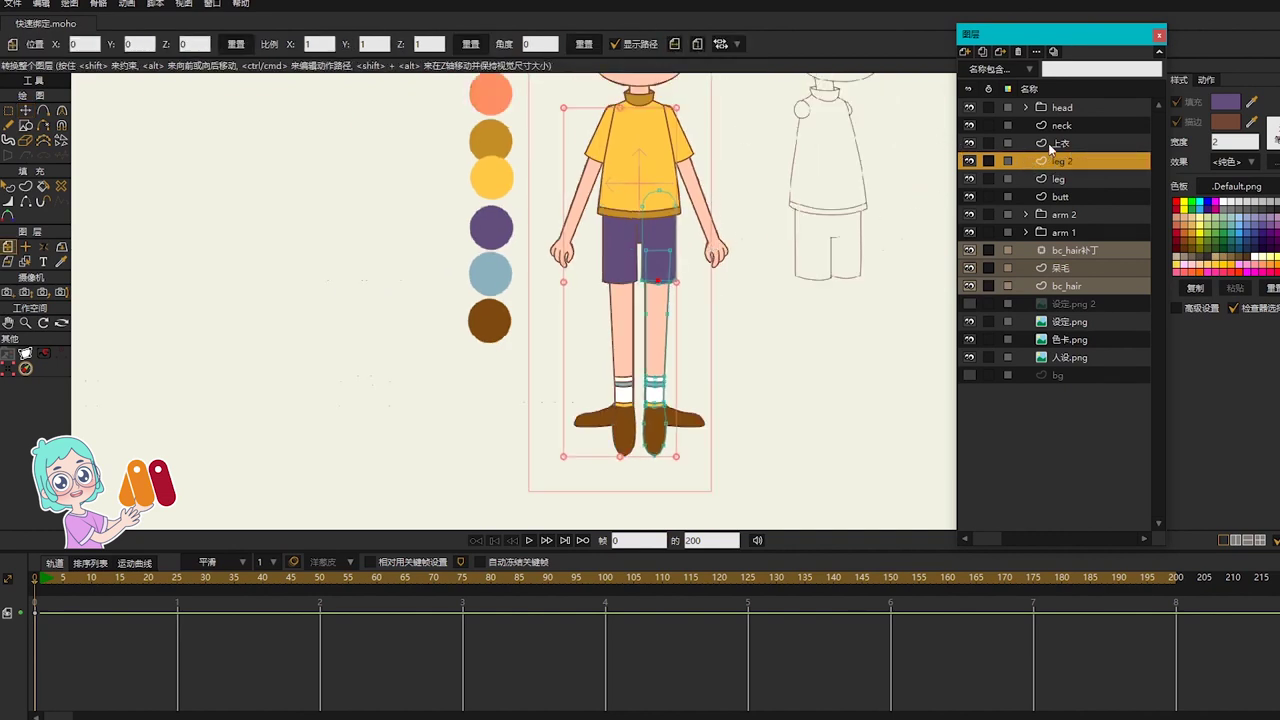
Step: Add a patch layer above leg 2 with the butt layer as its target
left_click(965, 52)
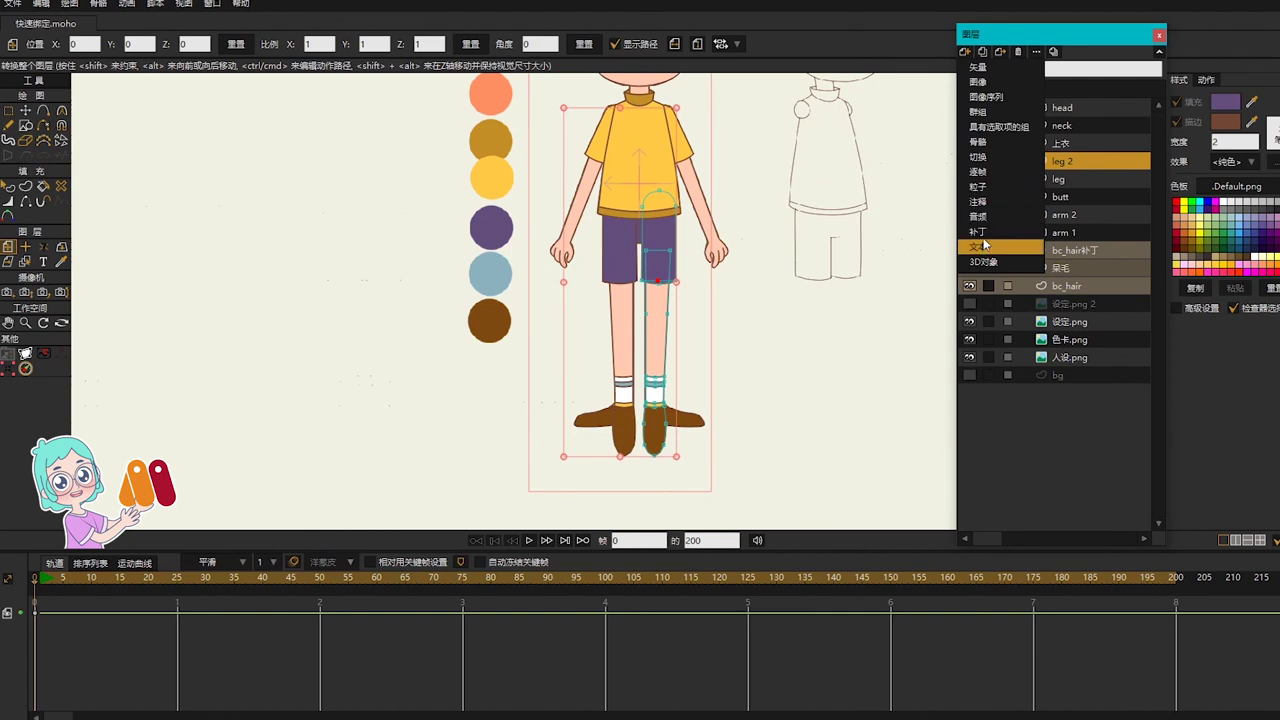
left_click(990, 243)
left_click(700, 268)
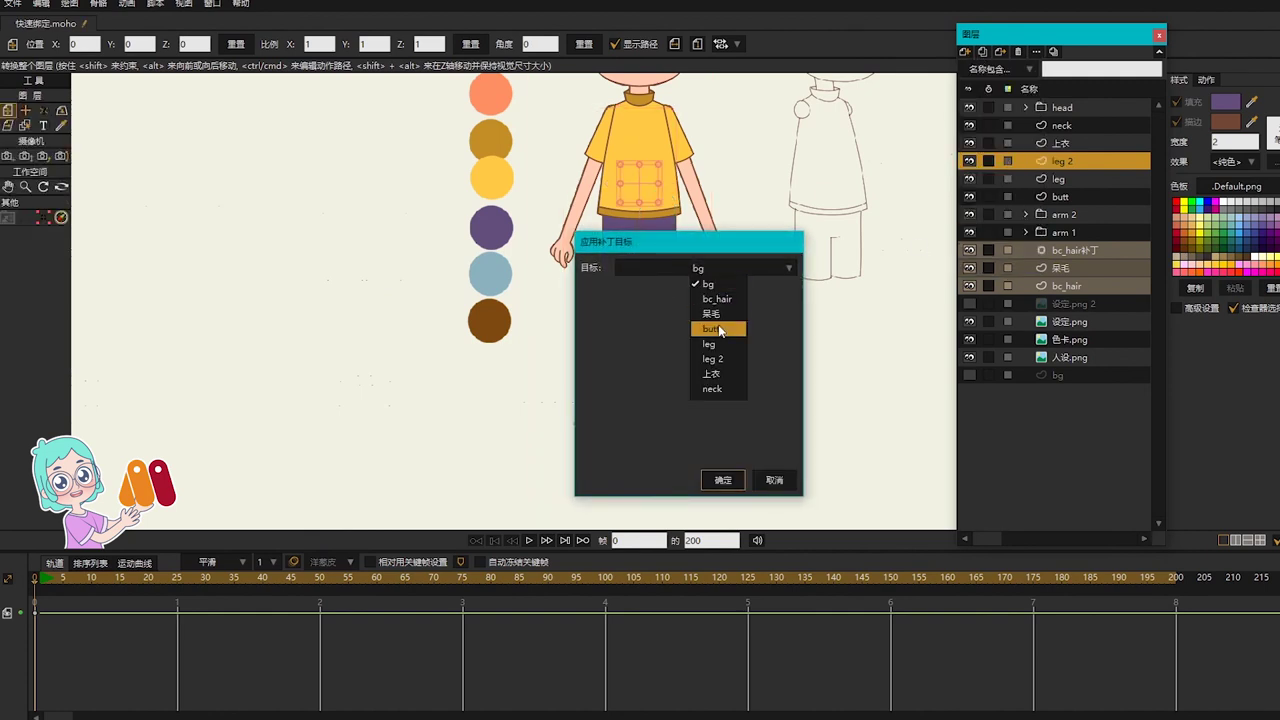
left_click(720, 328)
left_click(722, 478)
Step: Place the butt patch over the hips and scale it to about 1.79 horizontally and 1.19 vertically, covering the upper shorts
scroll(630, 173, "up", 3)
left_click_drag(666, 200, 666, 263)
left_click_drag(712, 322, 734, 343)
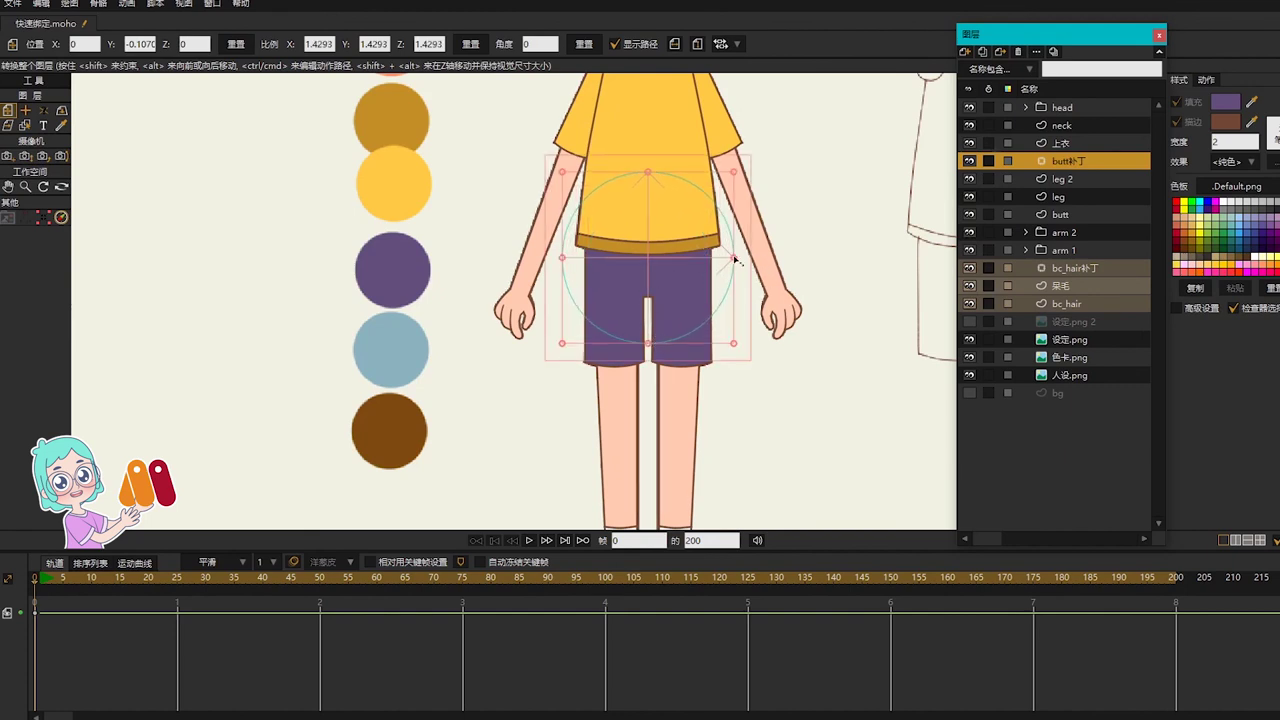
left_click_drag(734, 258, 762, 259)
left_click_drag(651, 344, 656, 329)
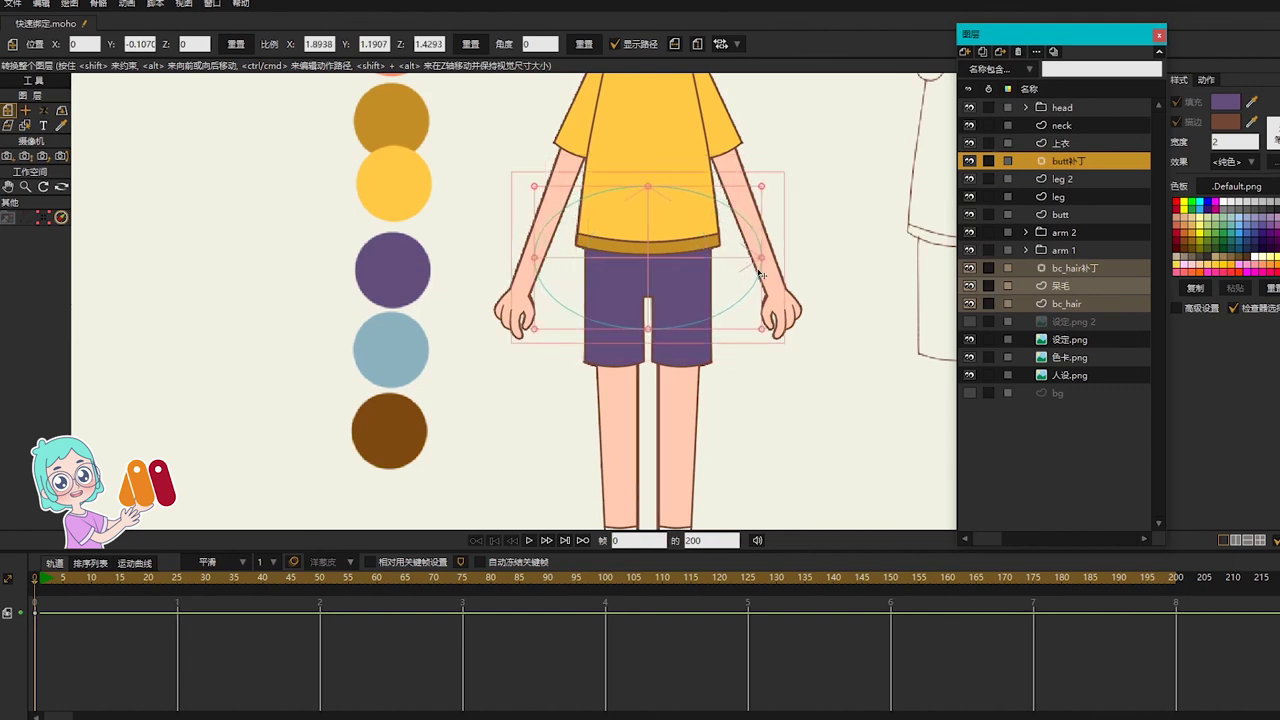
left_click_drag(761, 258, 755, 258)
scroll(704, 255, "down", 2)
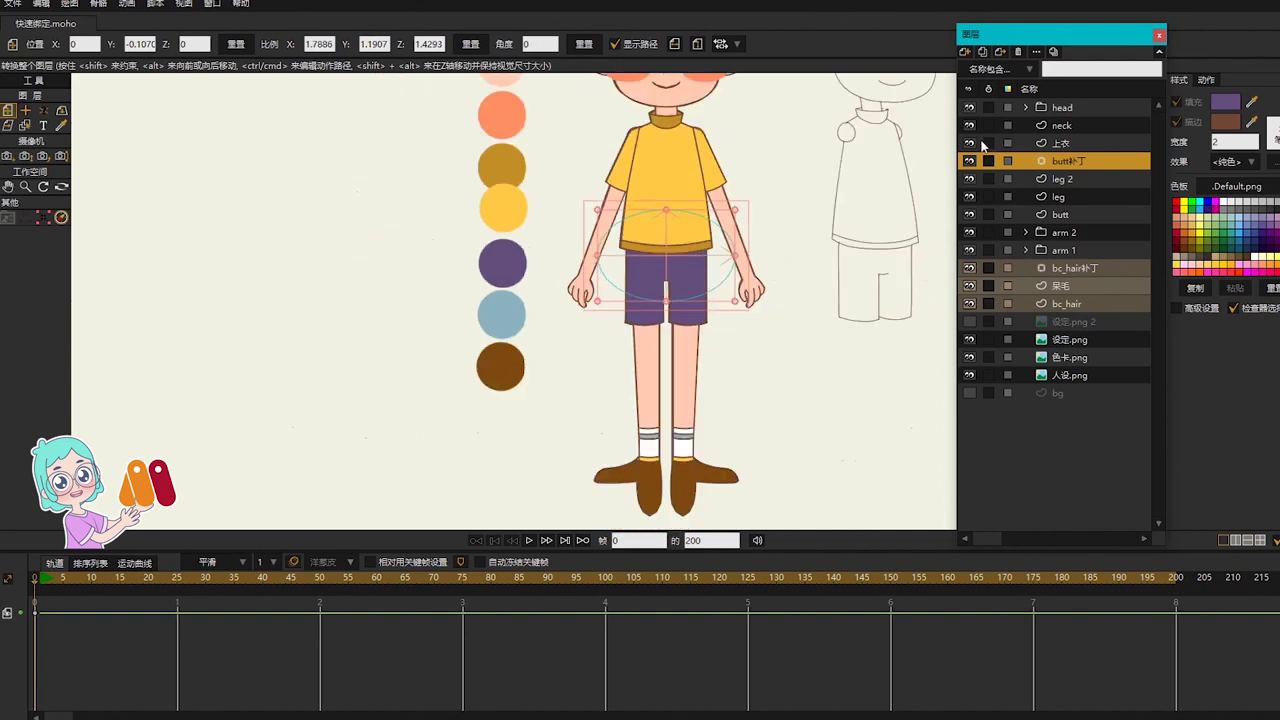
Step: Hide the 人设.png, 色卡.png and 设定.png reference layers and check the whole character in a render preview
left_click(1062, 108)
scroll(854, 226, "down", 2)
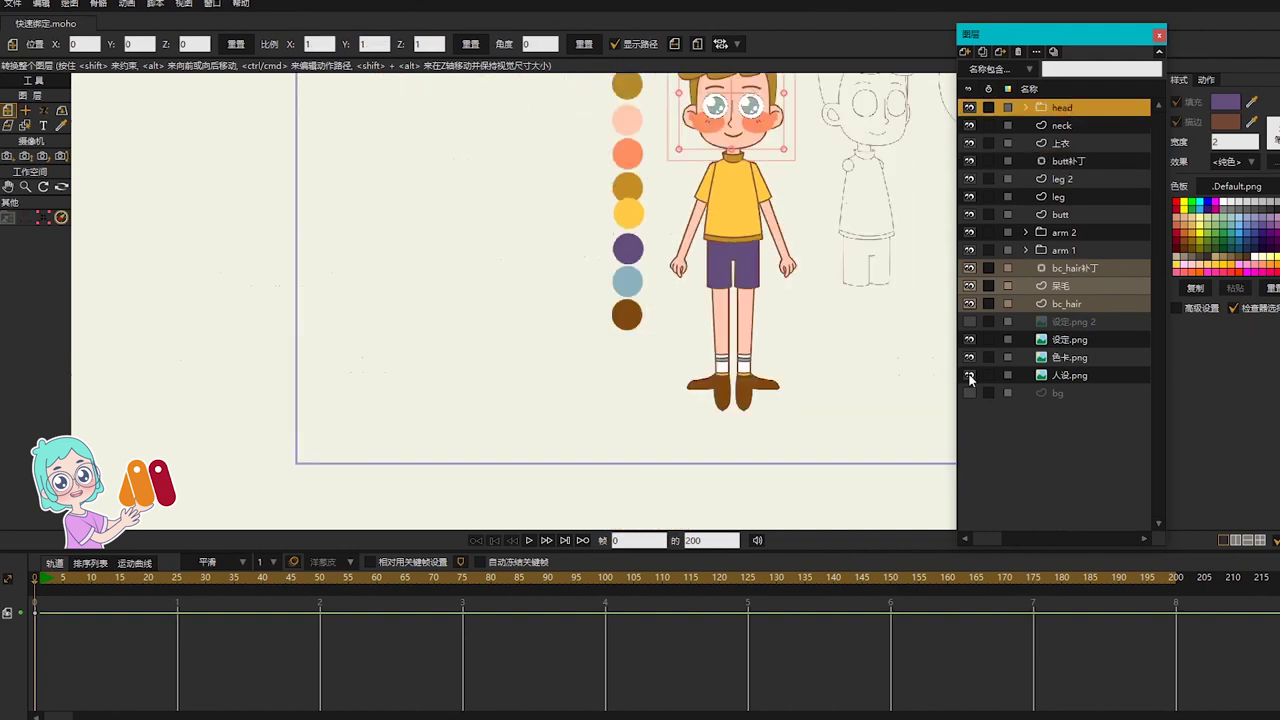
left_click(968, 375)
left_click(969, 357)
left_click(969, 339)
left_click_drag(837, 178, 677, 288)
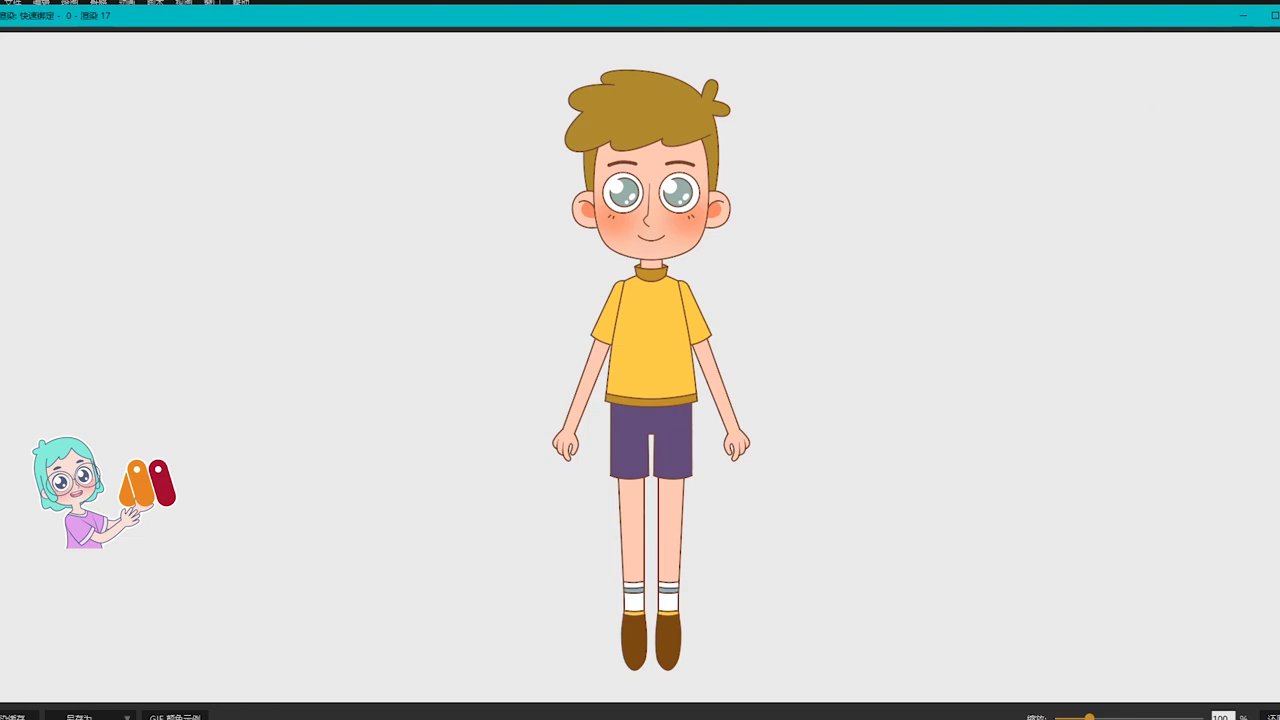
left_click(1270, 15)
Step: Add a group layer above the head layer and name it character
left_click(965, 51)
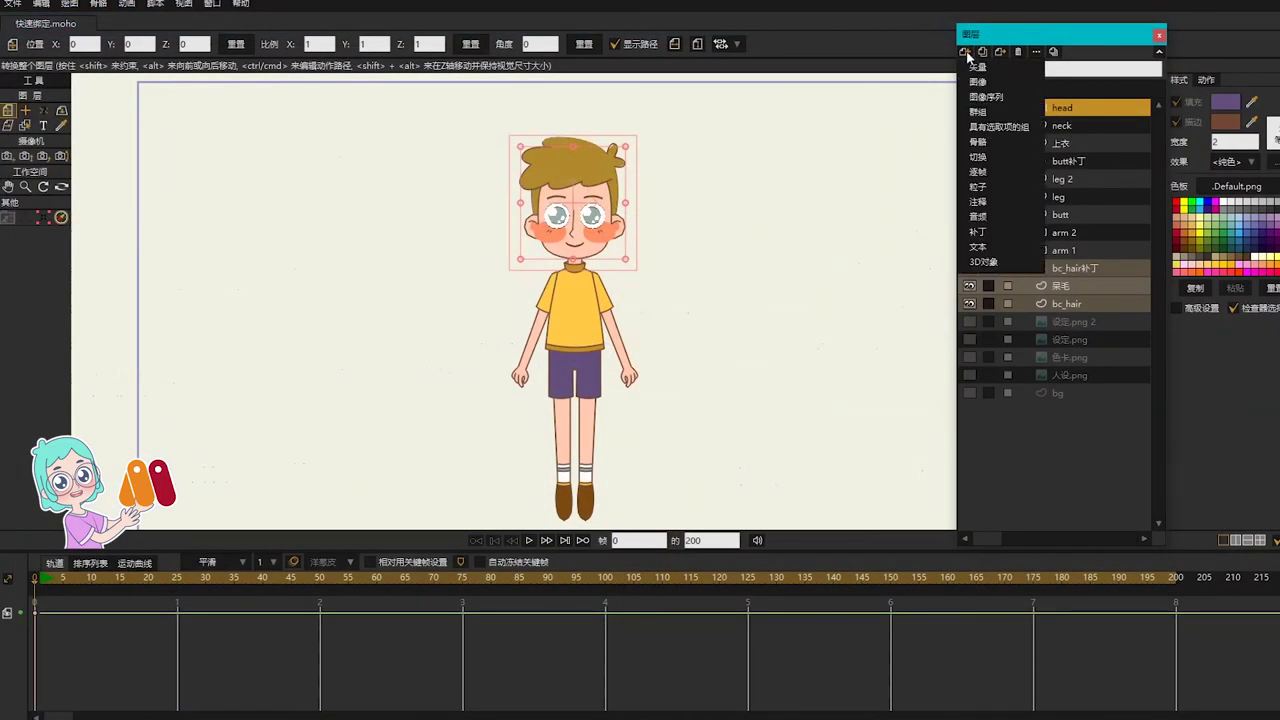
left_click(982, 113)
type("character")
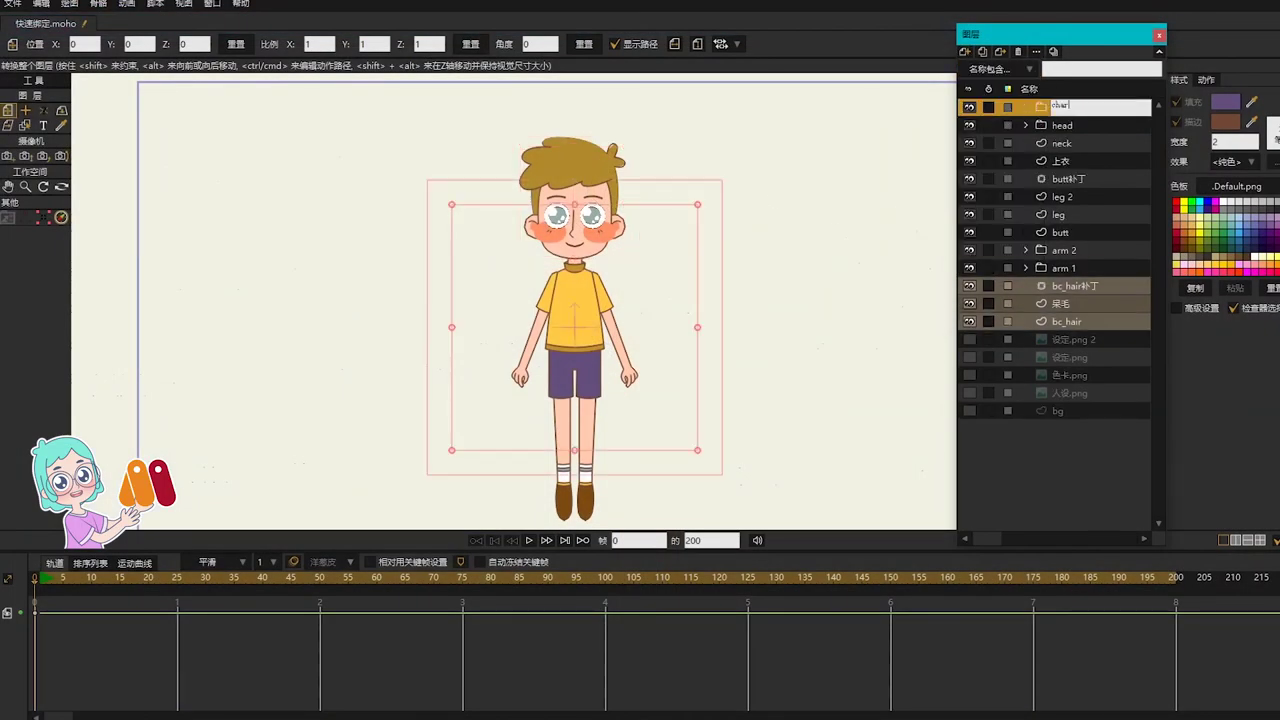
key("Return")
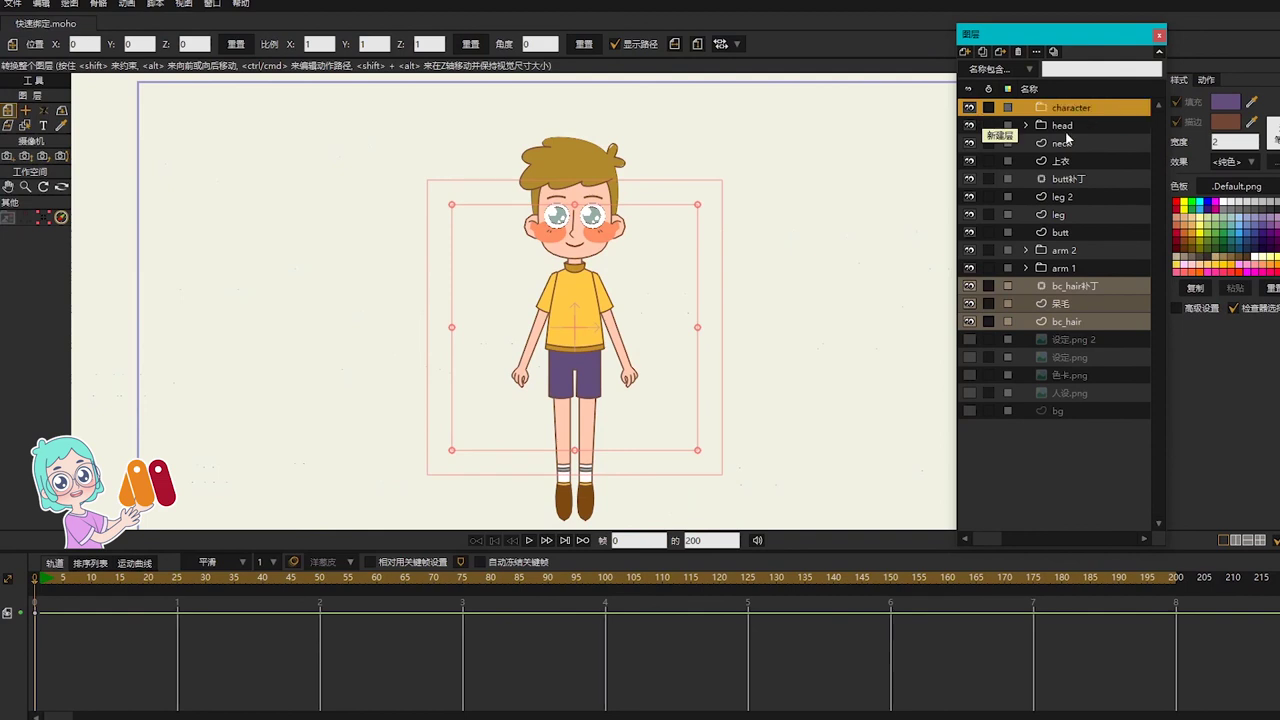
Step: Move all the body layers from head down to bc_hair into the character group and select the group
left_click(1062, 125)
left_click(1064, 320, "shift")
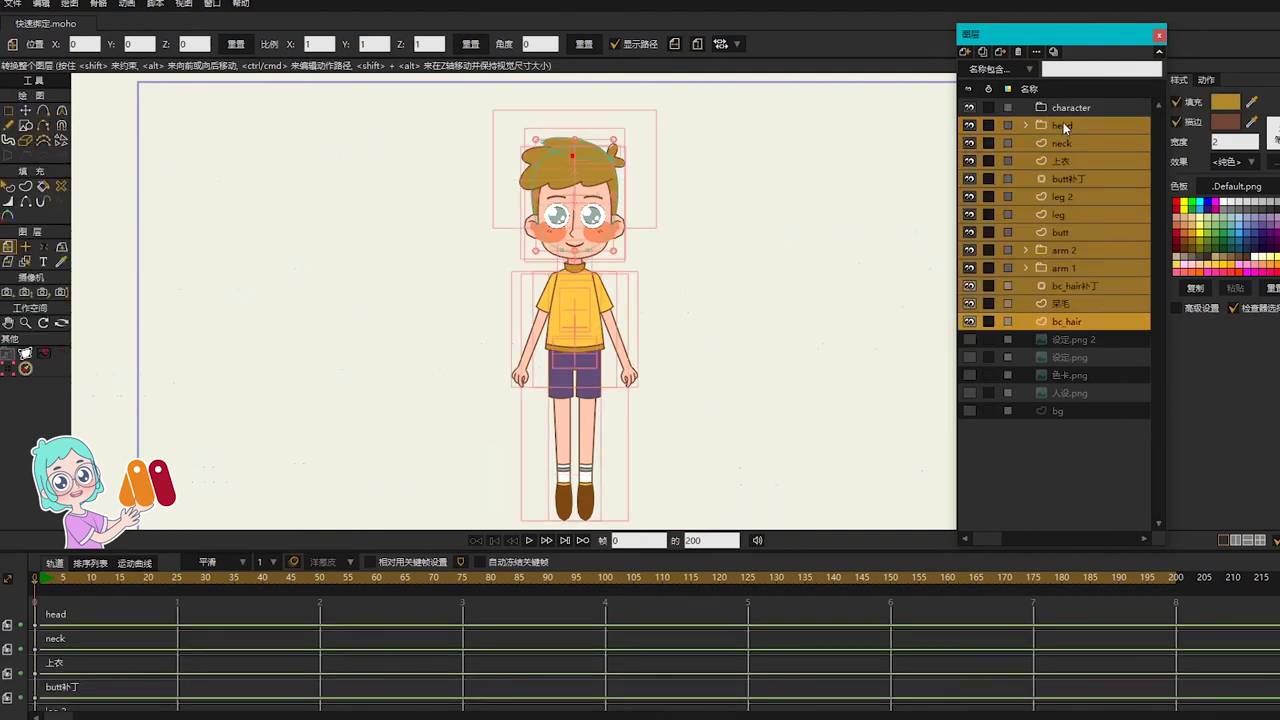
left_click_drag(1052, 107, 1050, 108)
left_click(1045, 110)
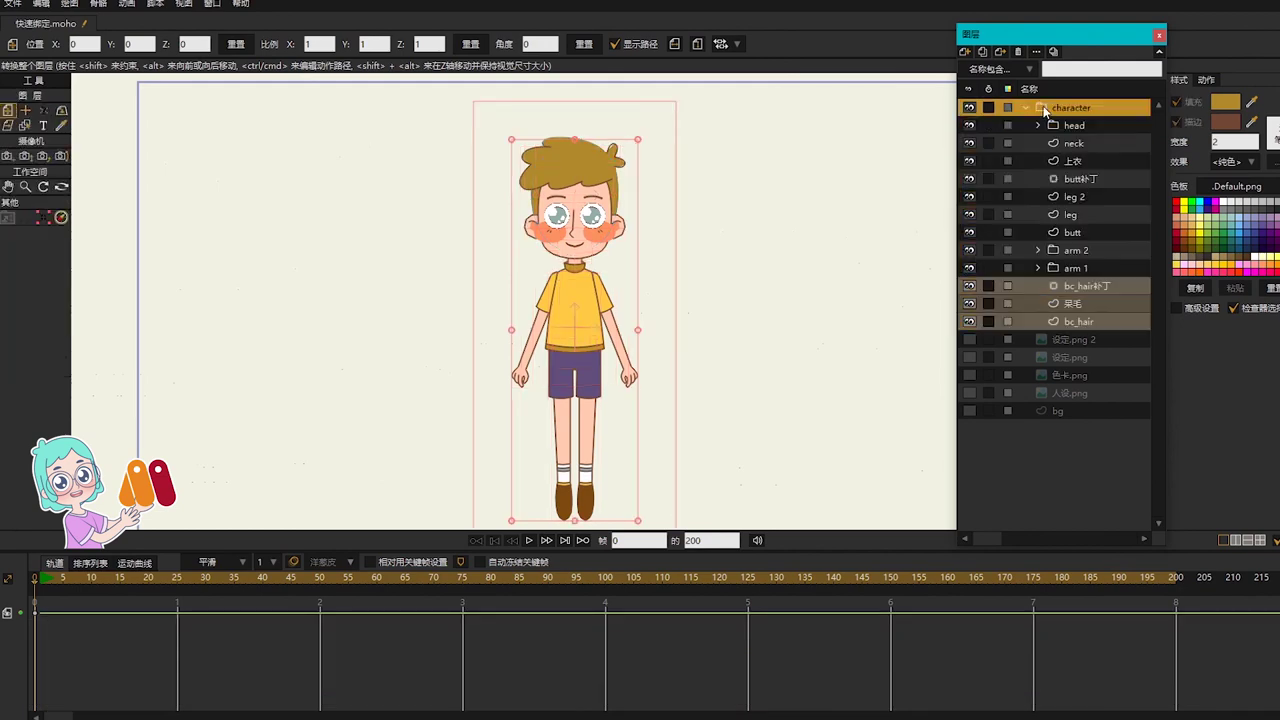